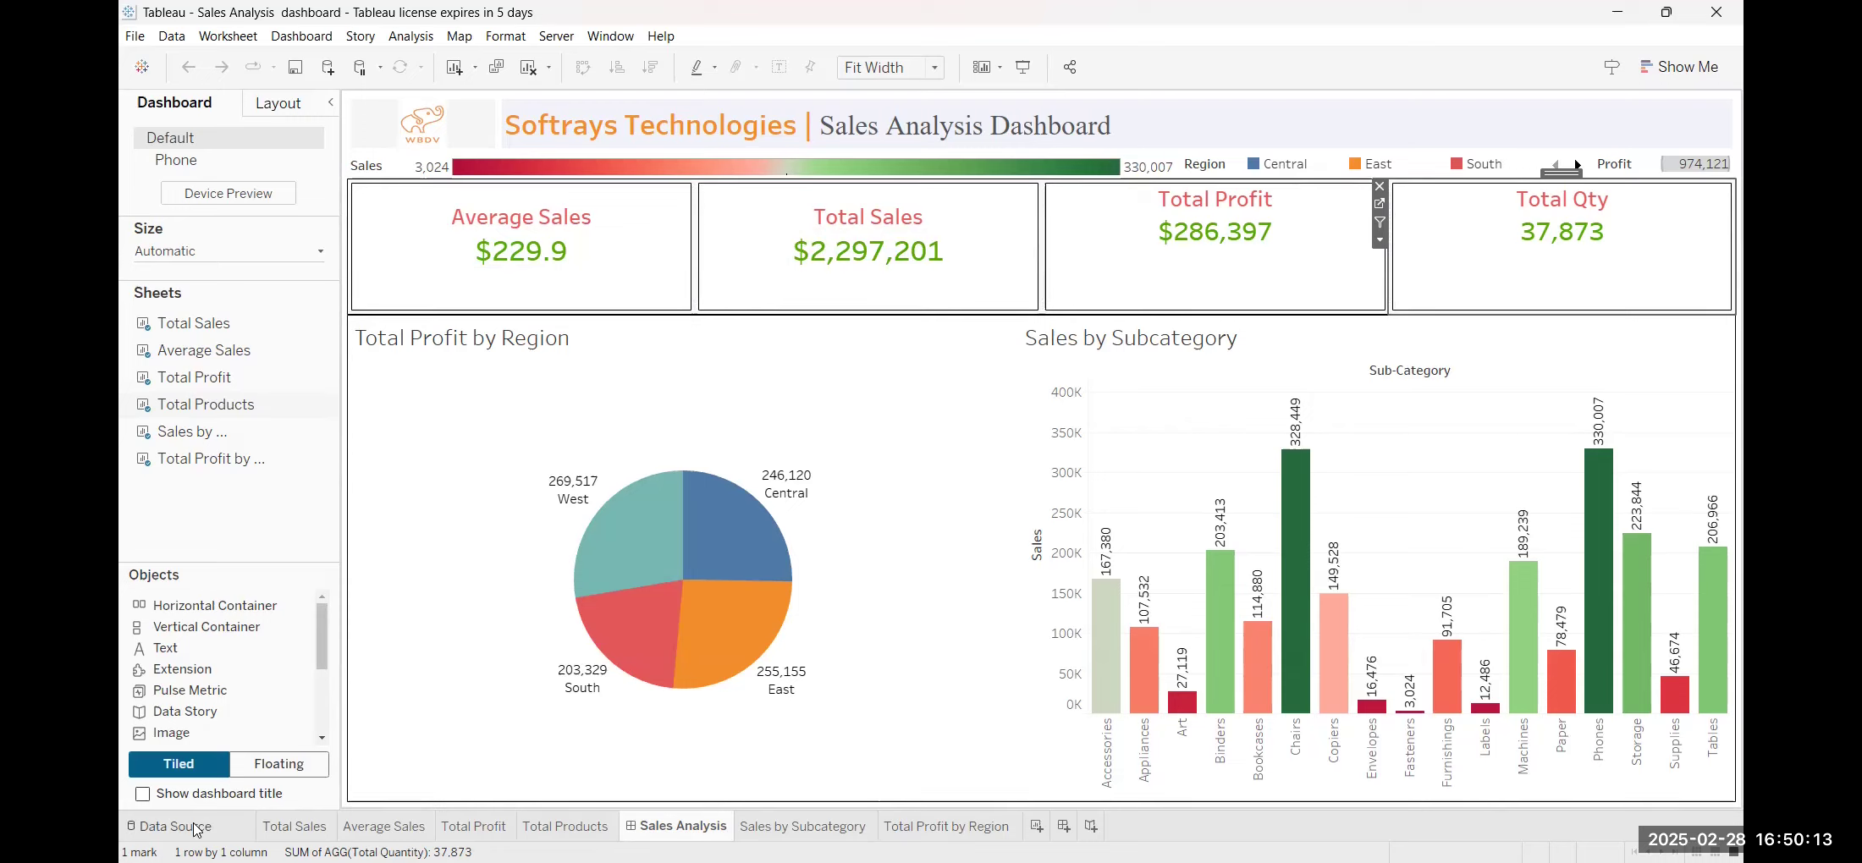
# Open the workbook's data source and examine the fields of the Customers, Orders and Products tables
pyautogui.click(197, 830)
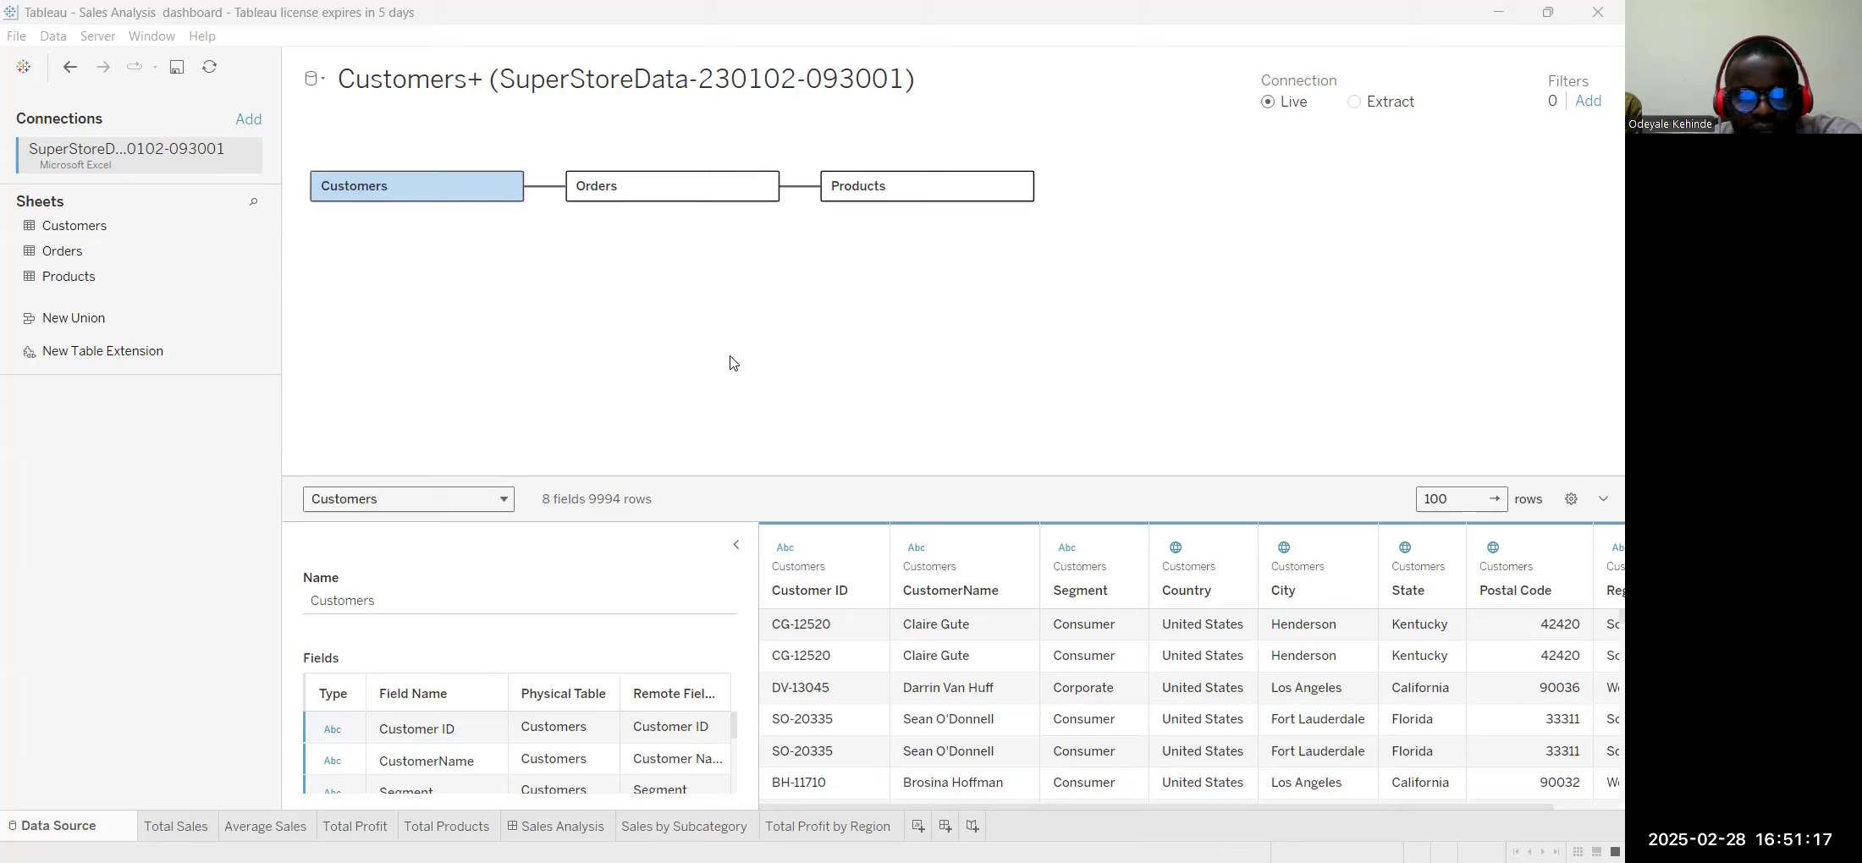
pyautogui.click(696, 194)
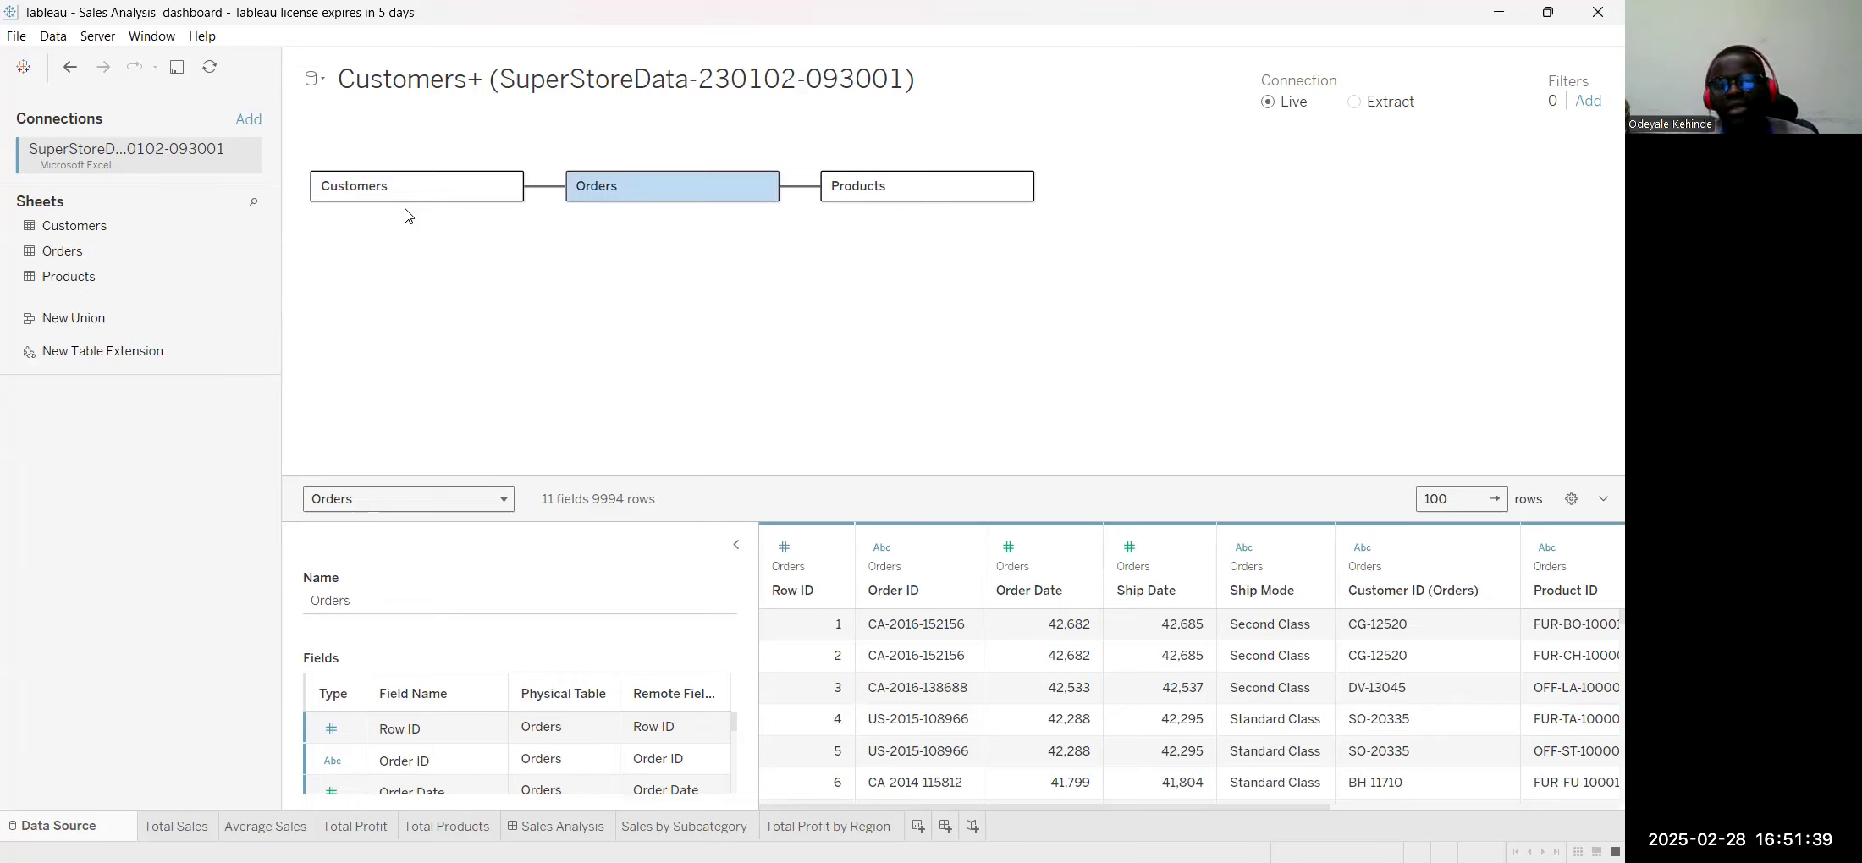
pyautogui.click(874, 196)
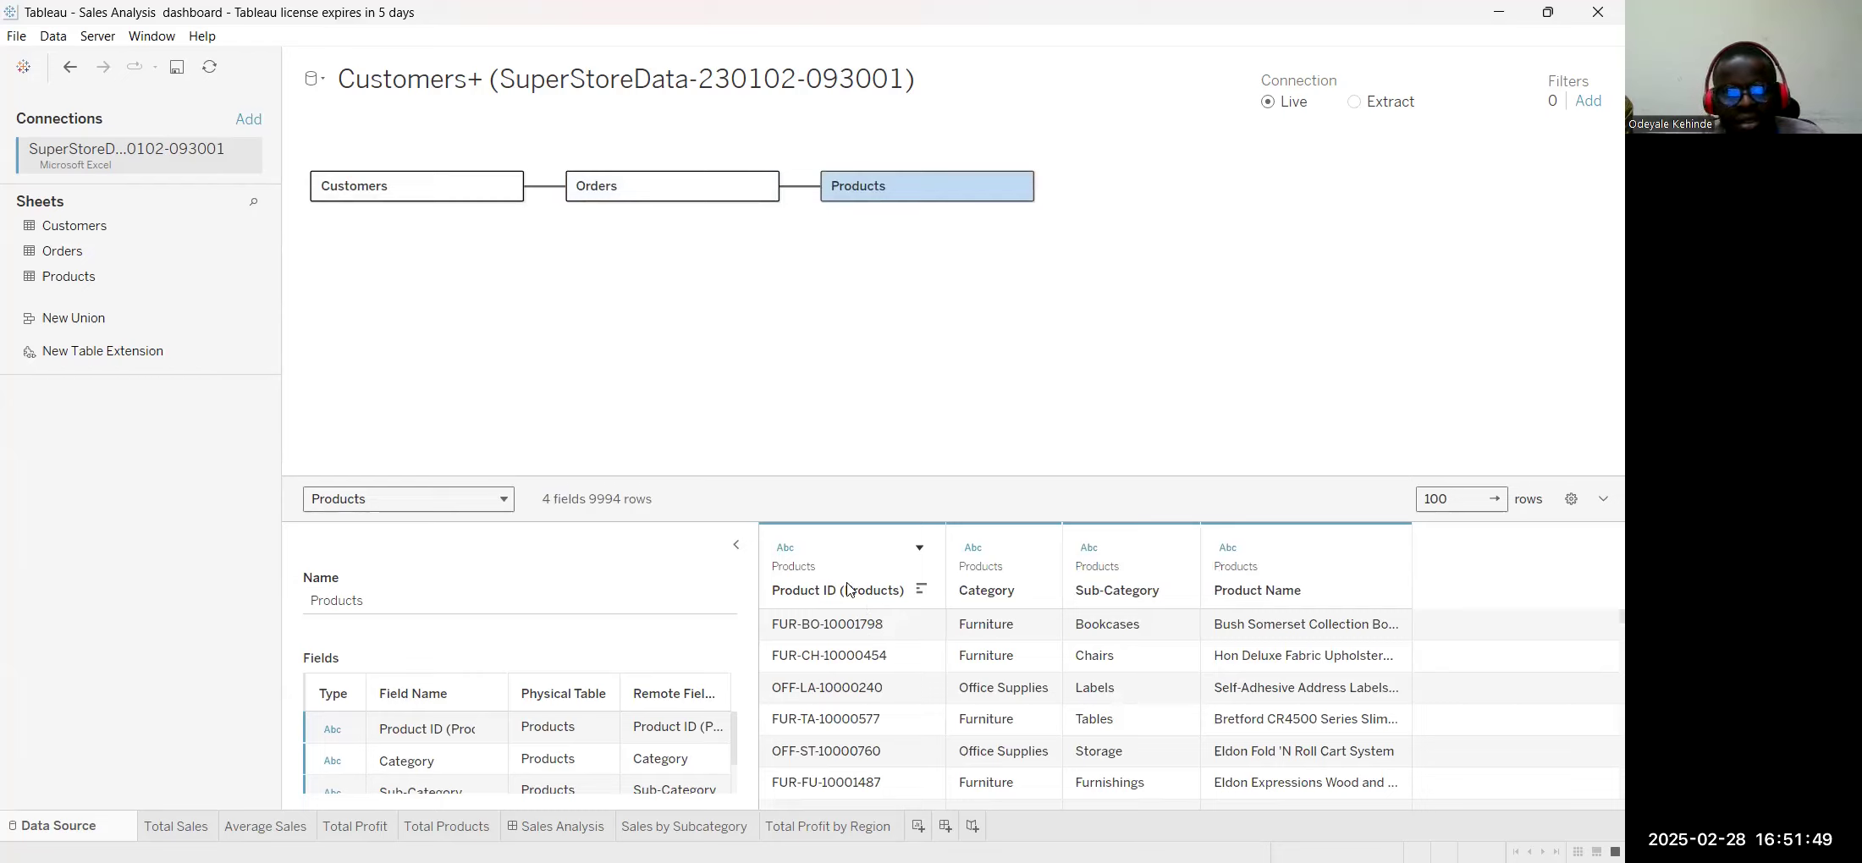
pyautogui.click(655, 196)
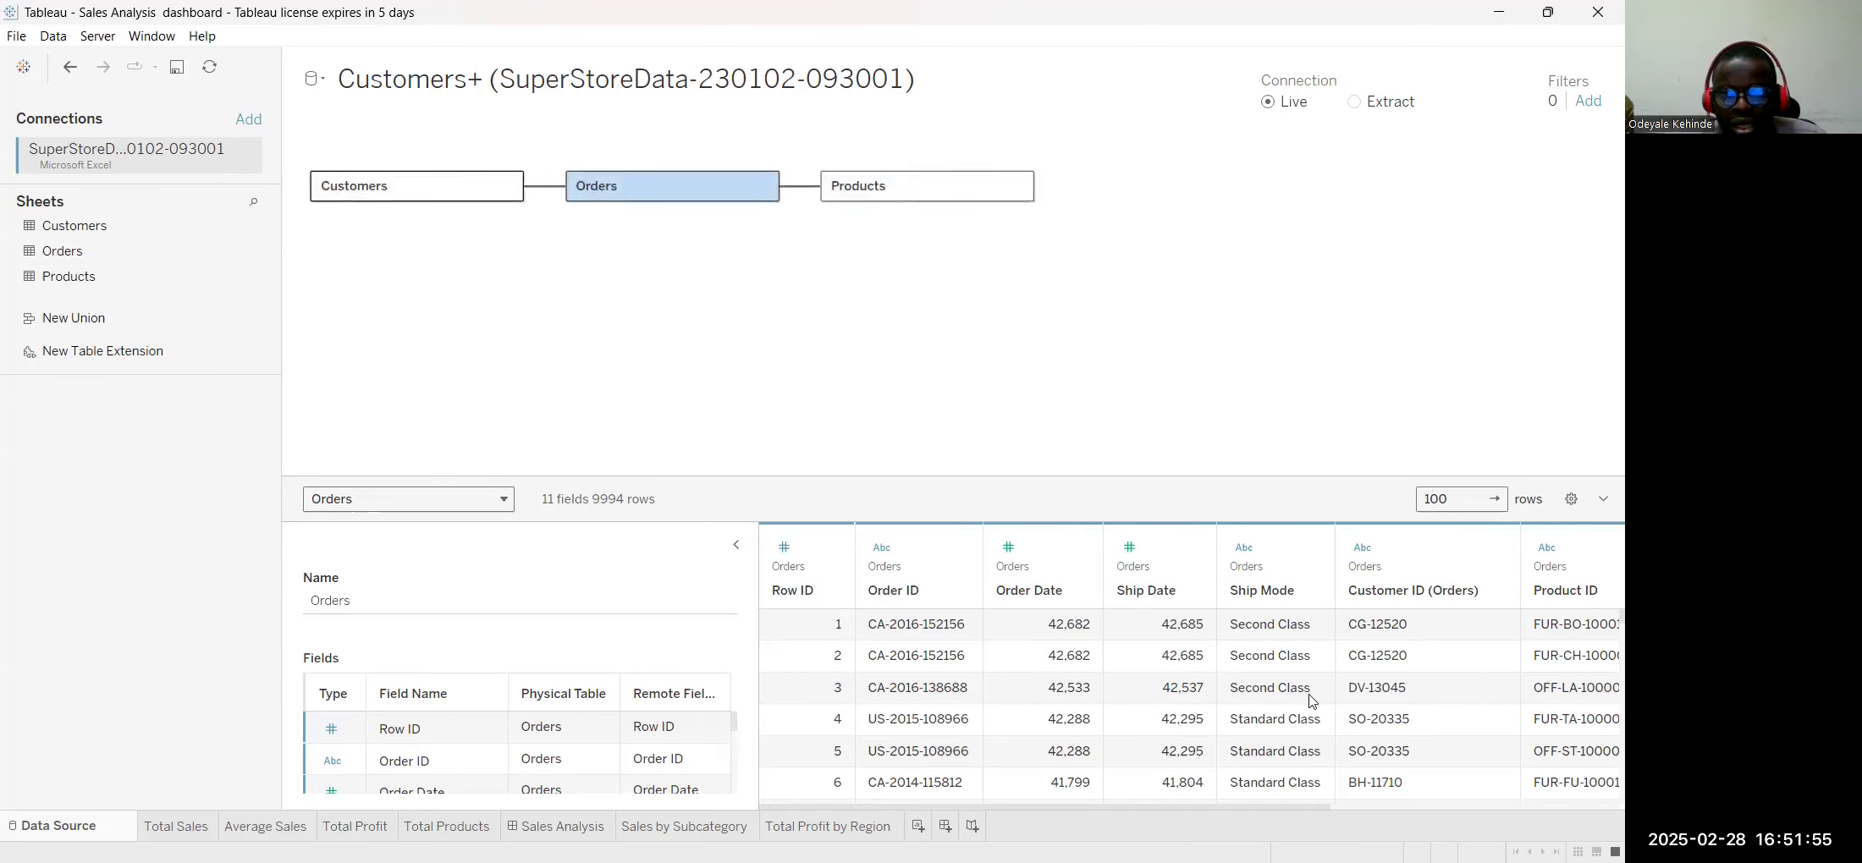
pyautogui.moveTo(1077, 808); pyautogui.dragTo(1368, 817)
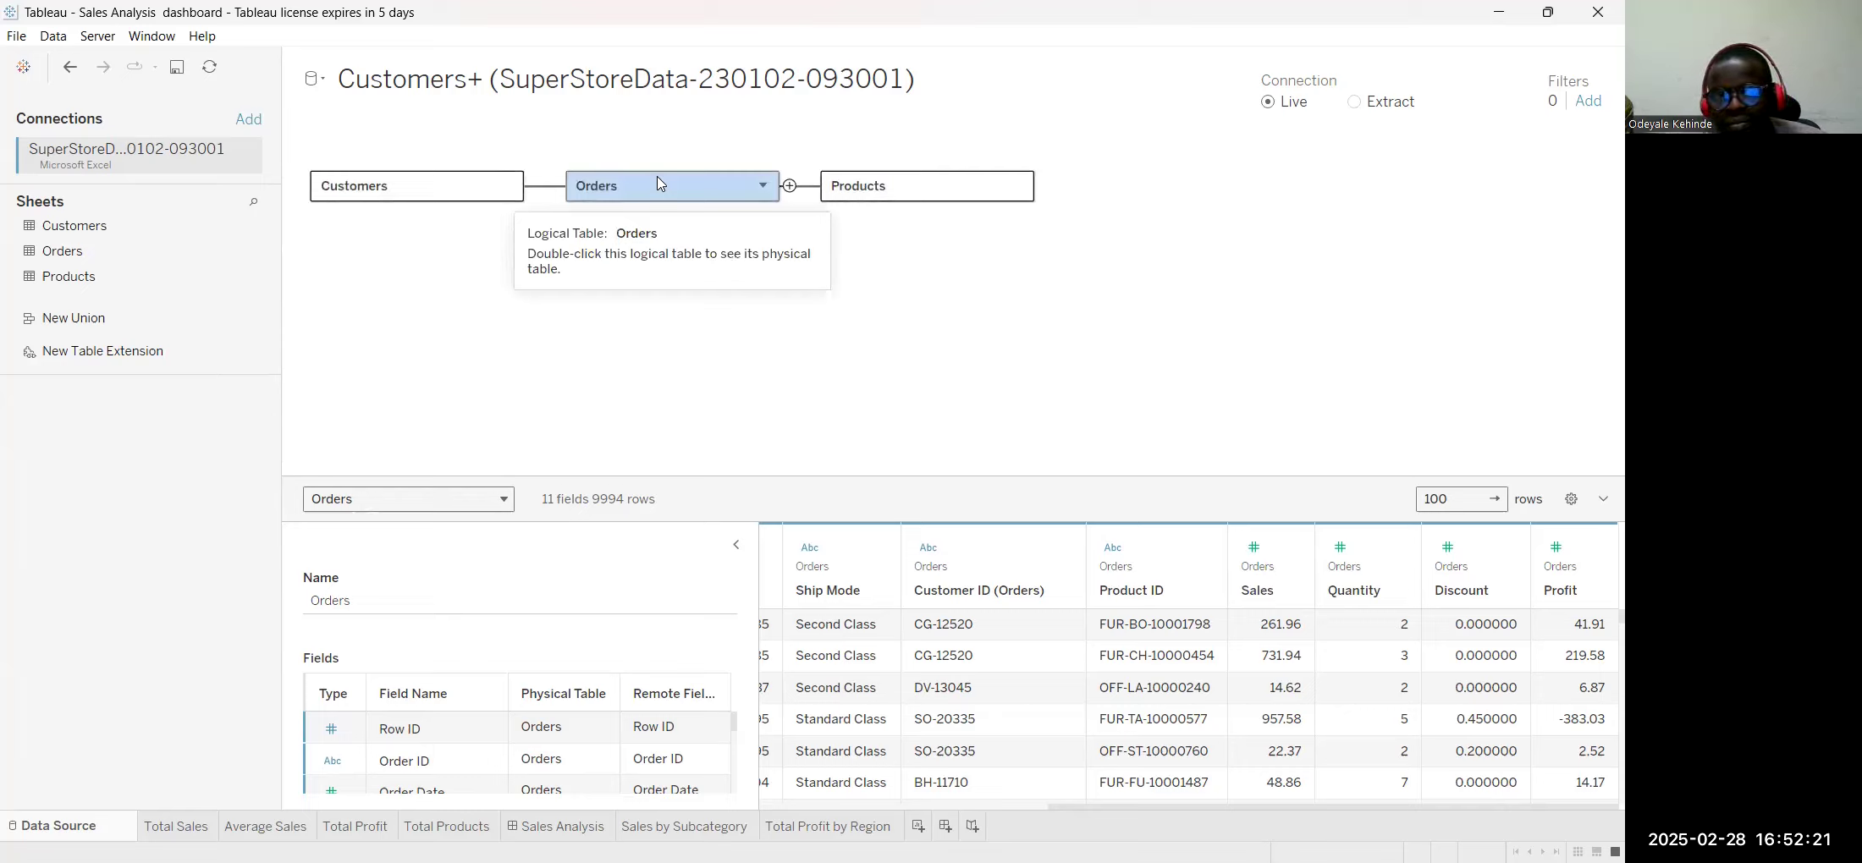
# Compare the Customer ID field in the Customers table with the matching field in the Orders table
pyautogui.click(464, 193)
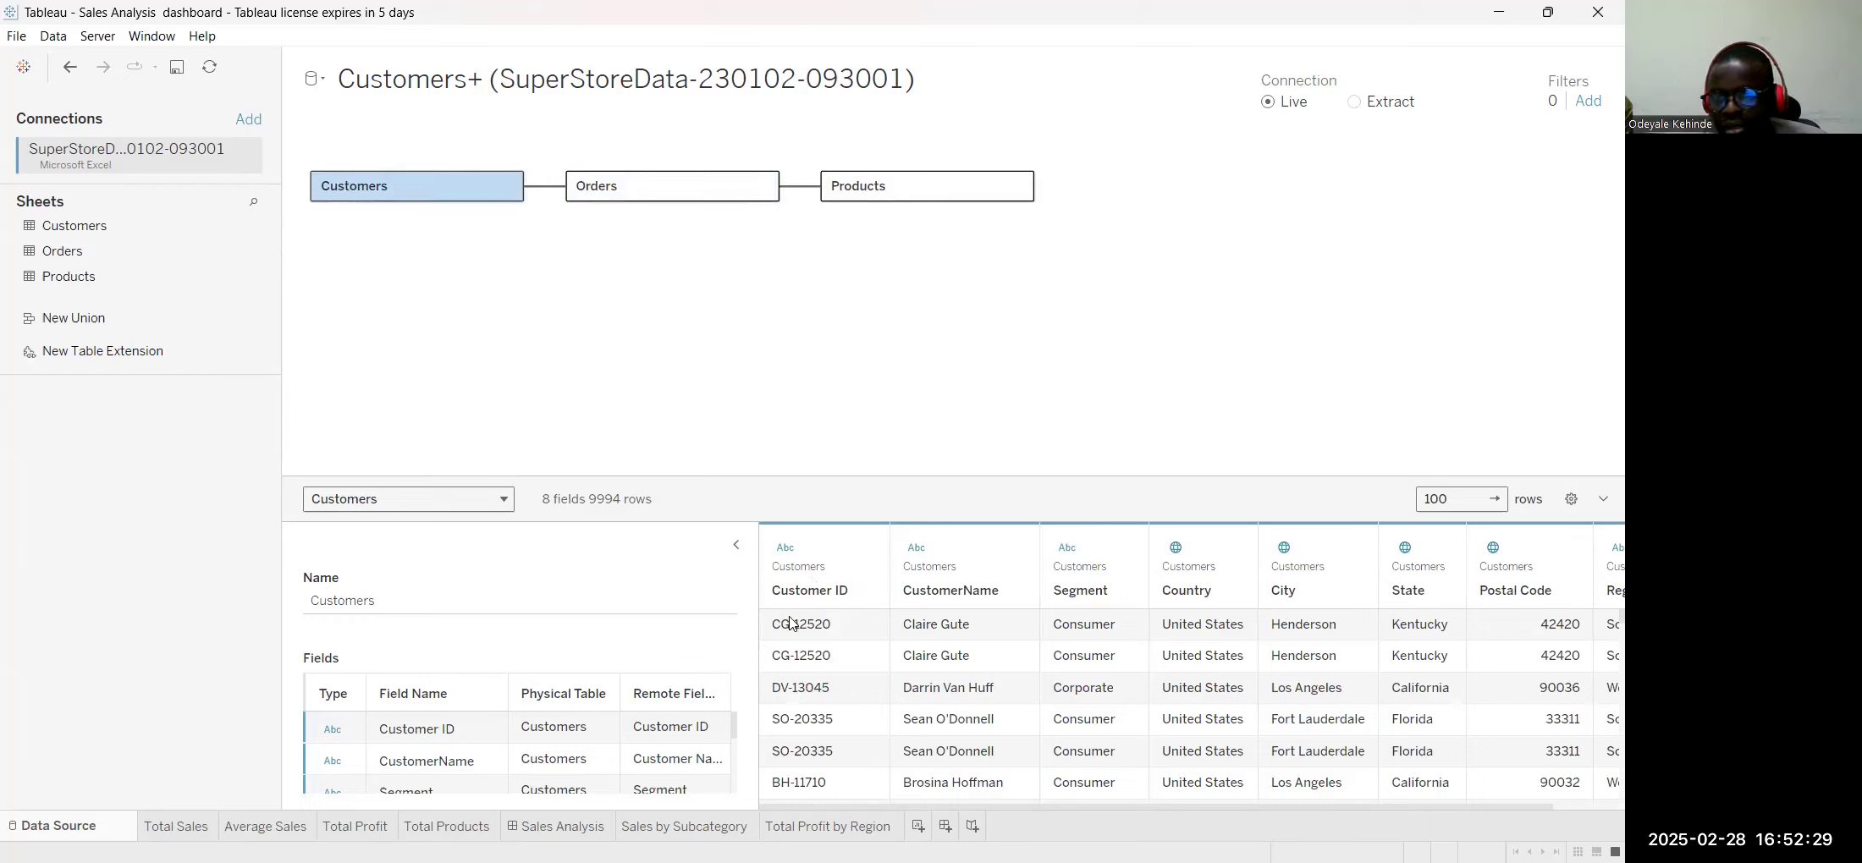
pyautogui.click(637, 182)
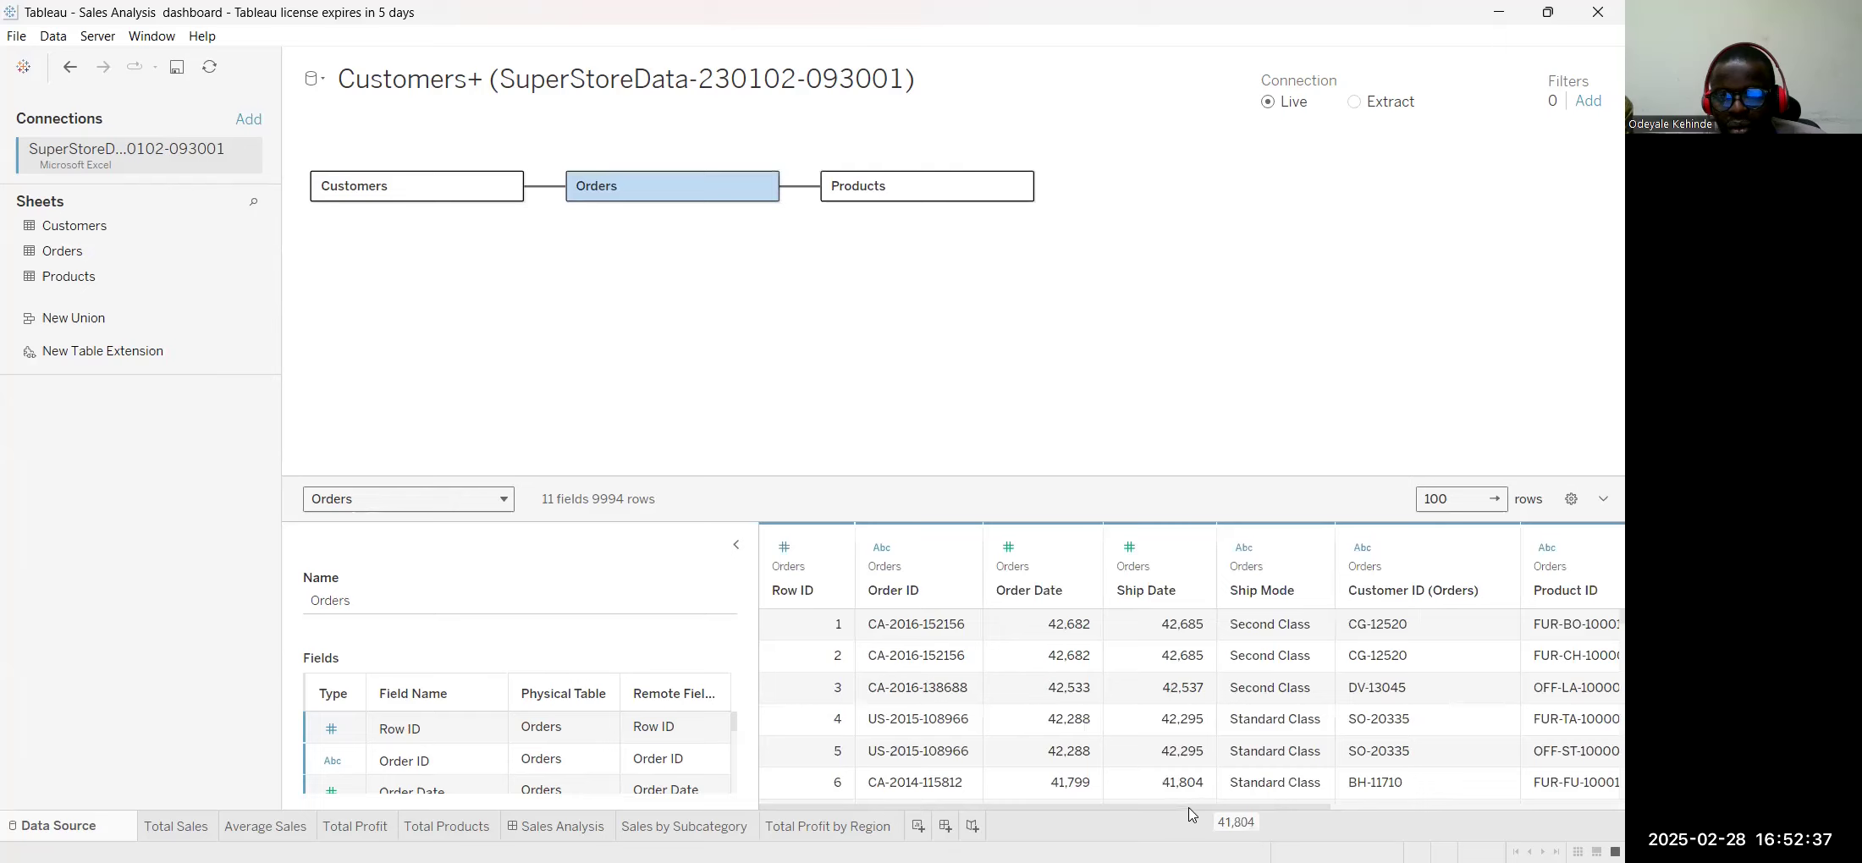
pyautogui.moveTo(1191, 809); pyautogui.dragTo(1322, 808)
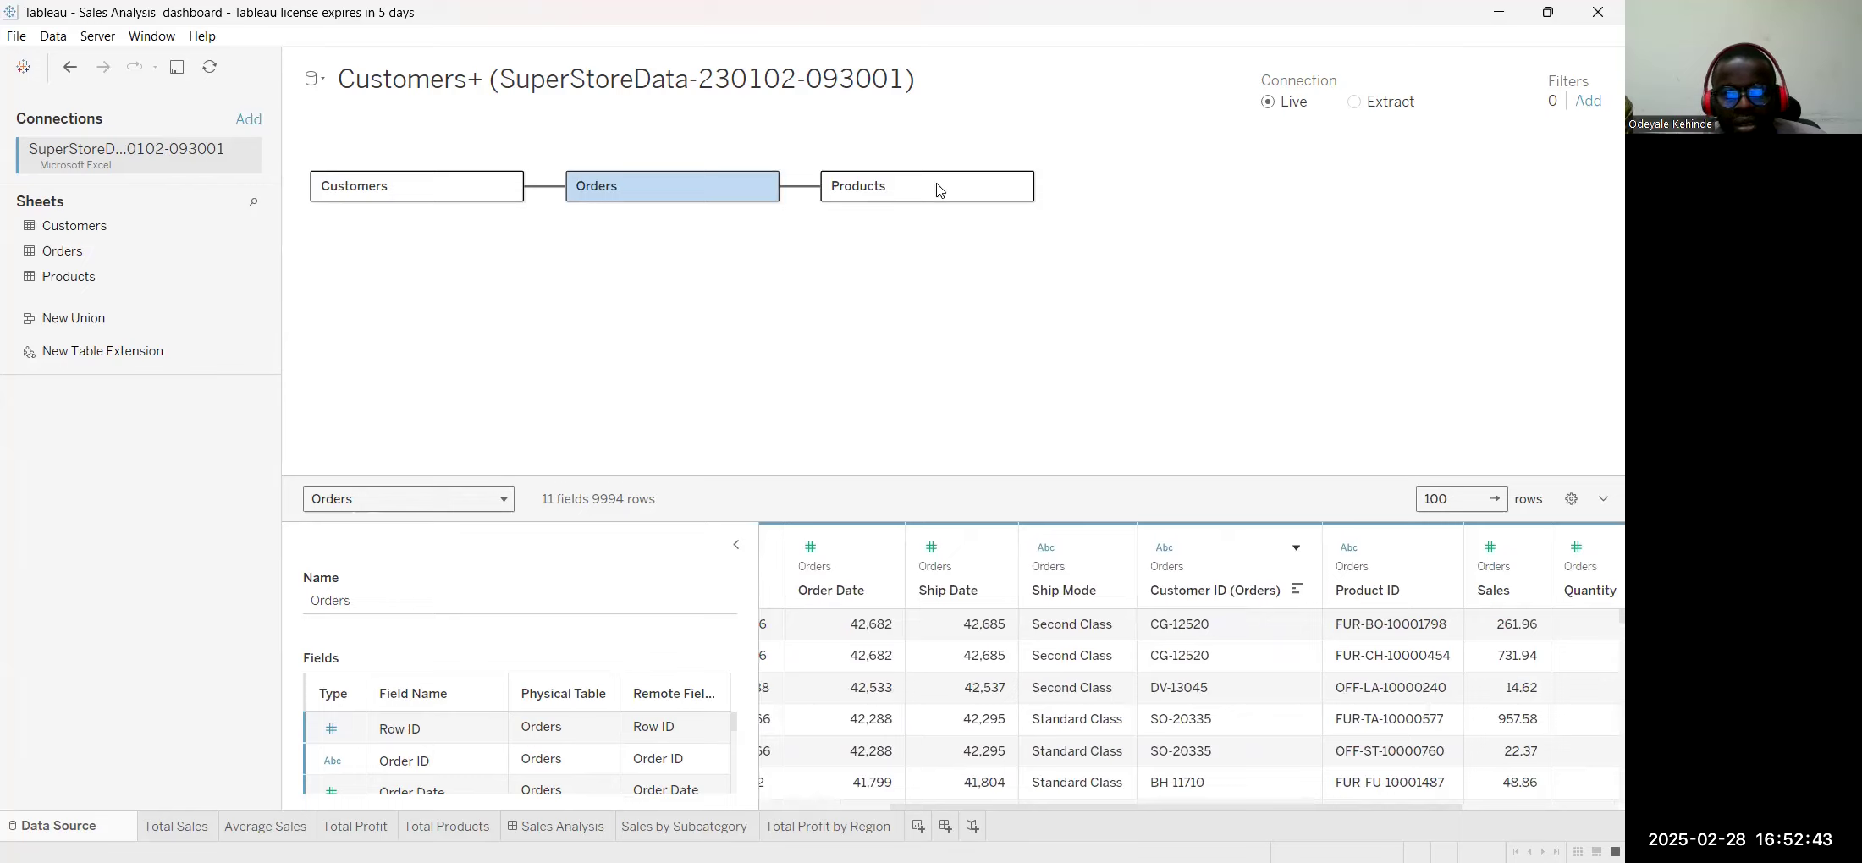
pyautogui.moveTo(1132, 814); pyautogui.dragTo(898, 799)
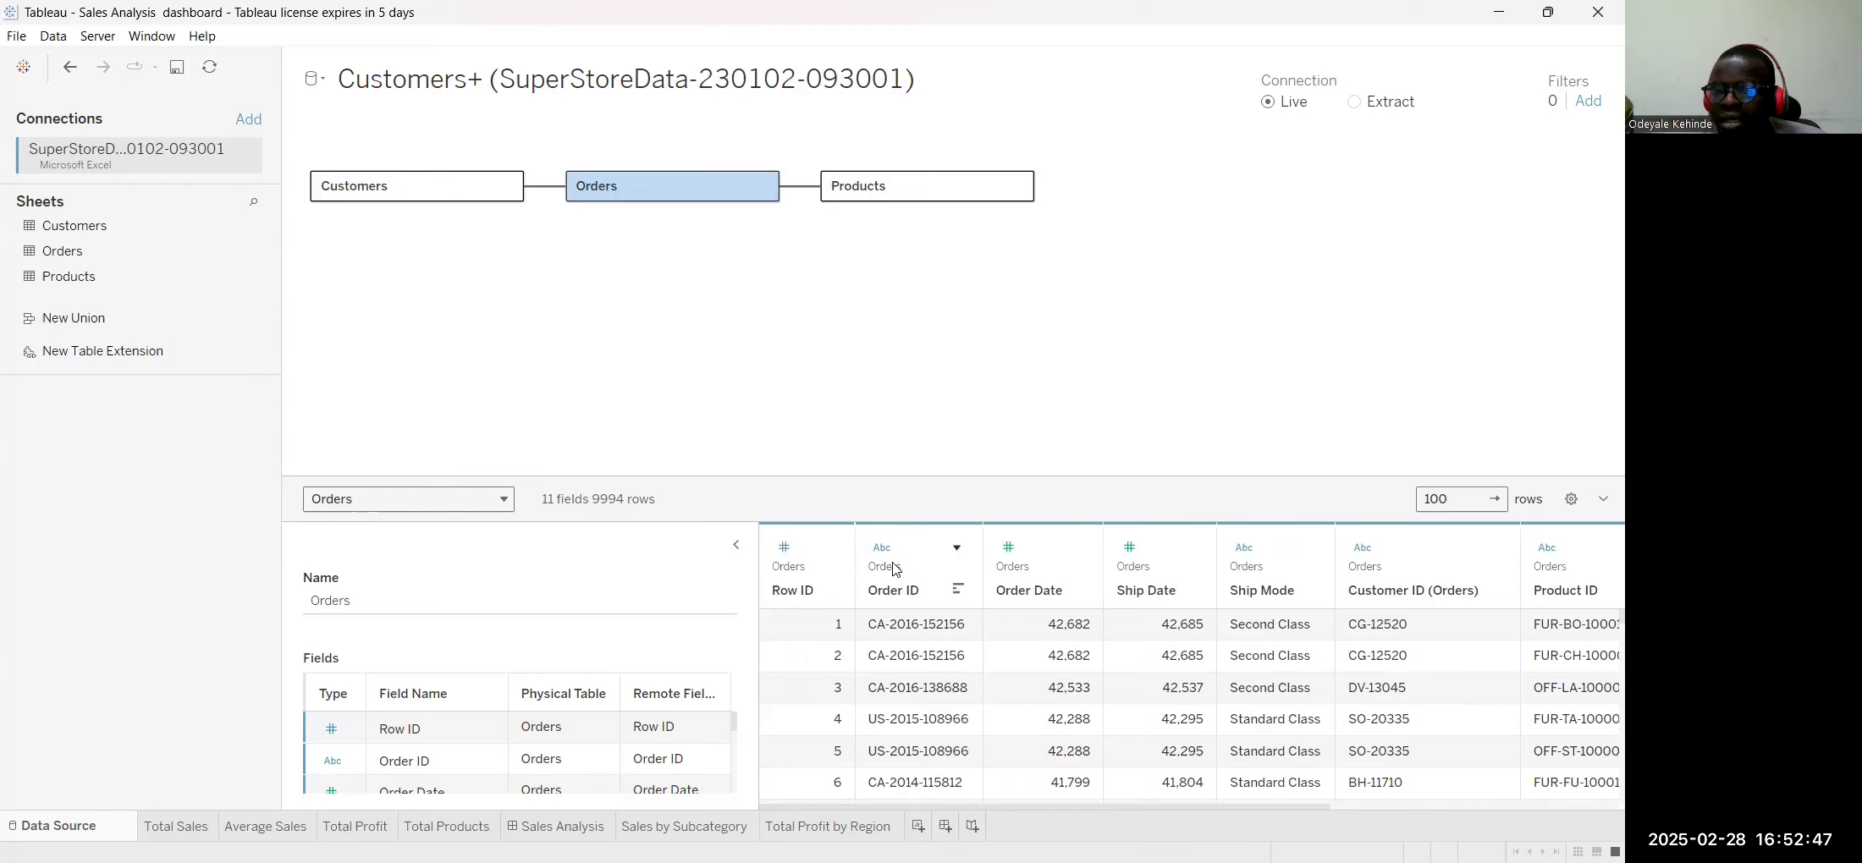
# Compare the Product ID field in the Products table with the one in Orders, and examine the Orders sales, quantity and discount columns
pyautogui.click(956, 188)
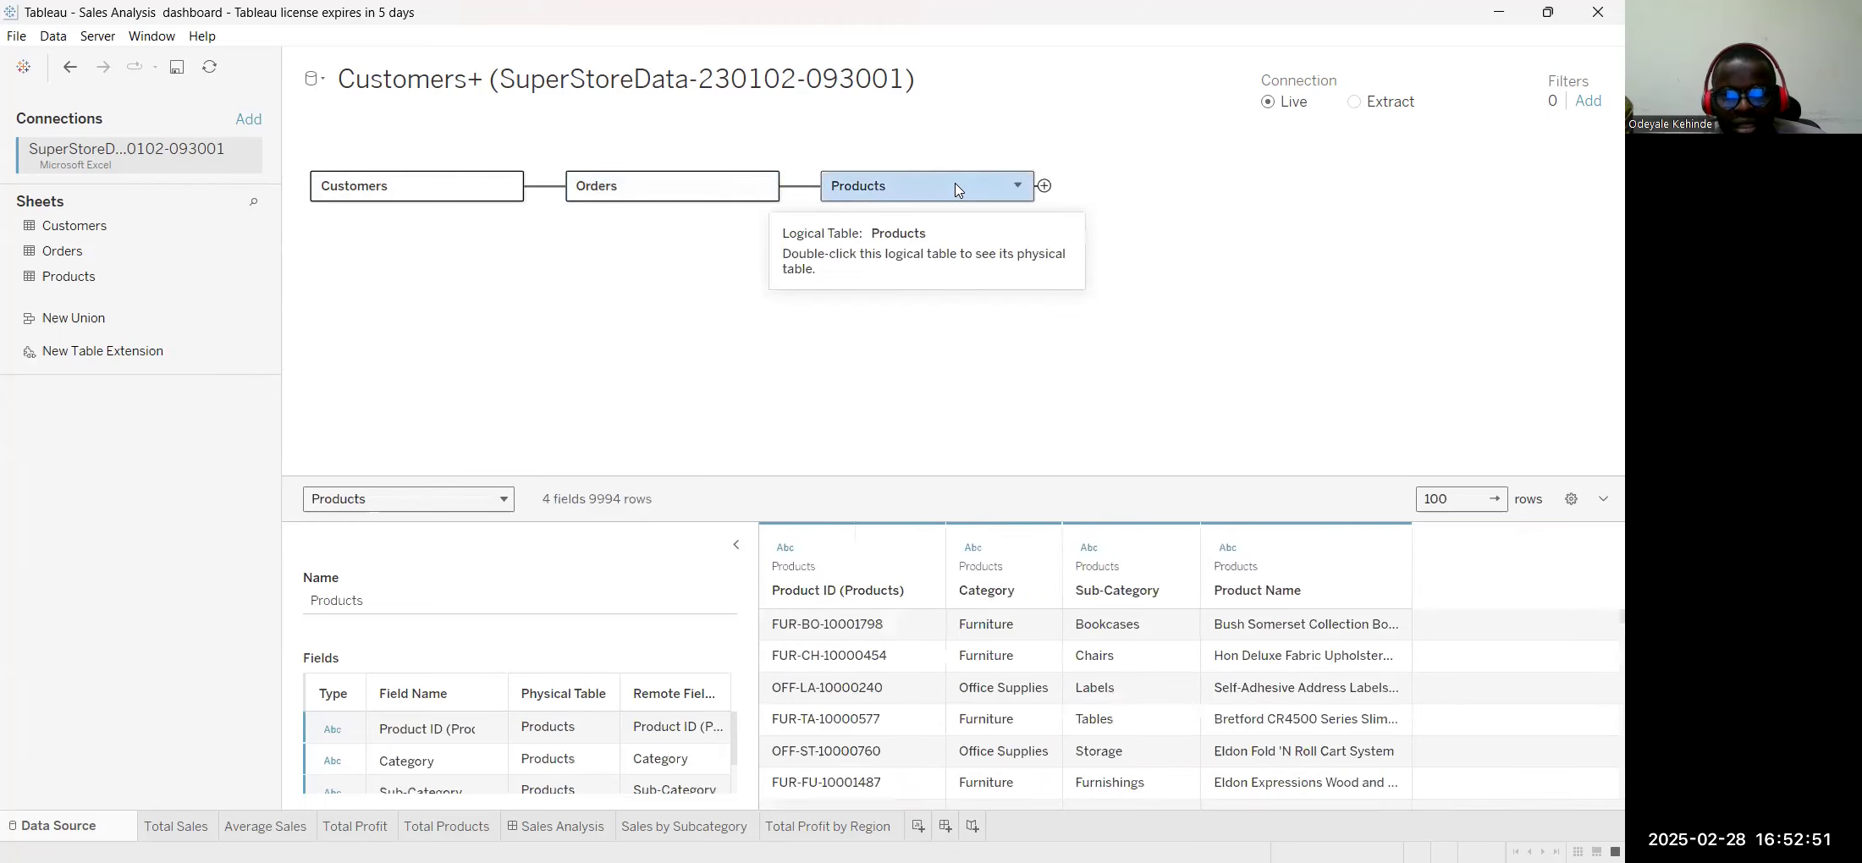
pyautogui.click(730, 186)
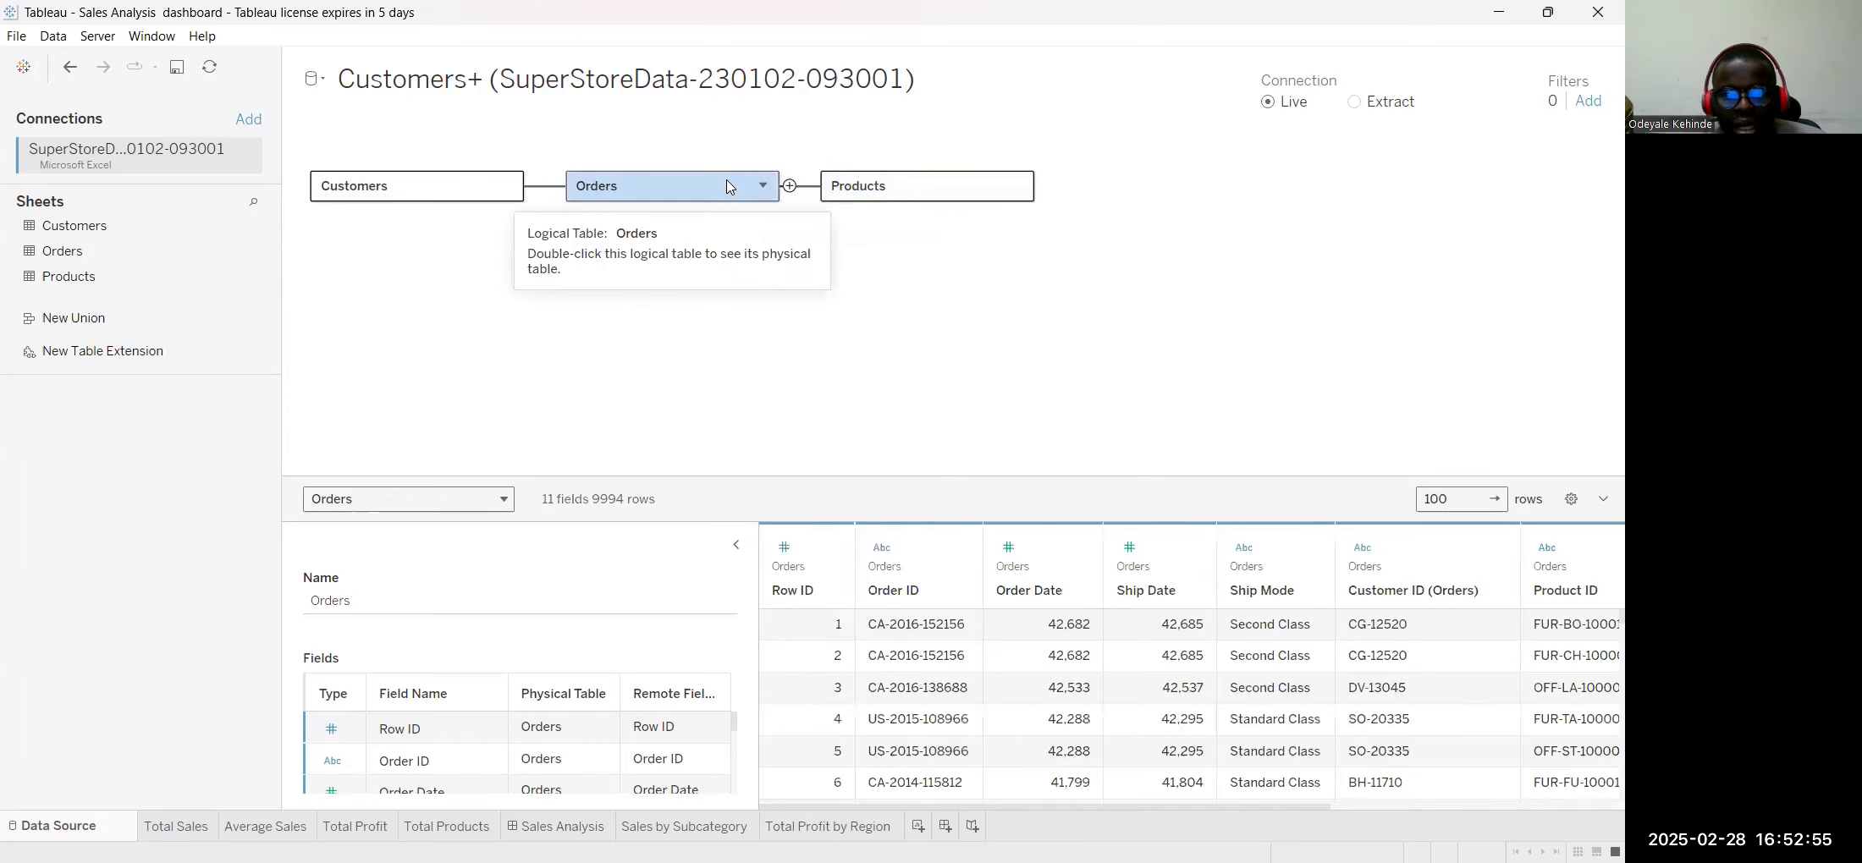
pyautogui.click(892, 188)
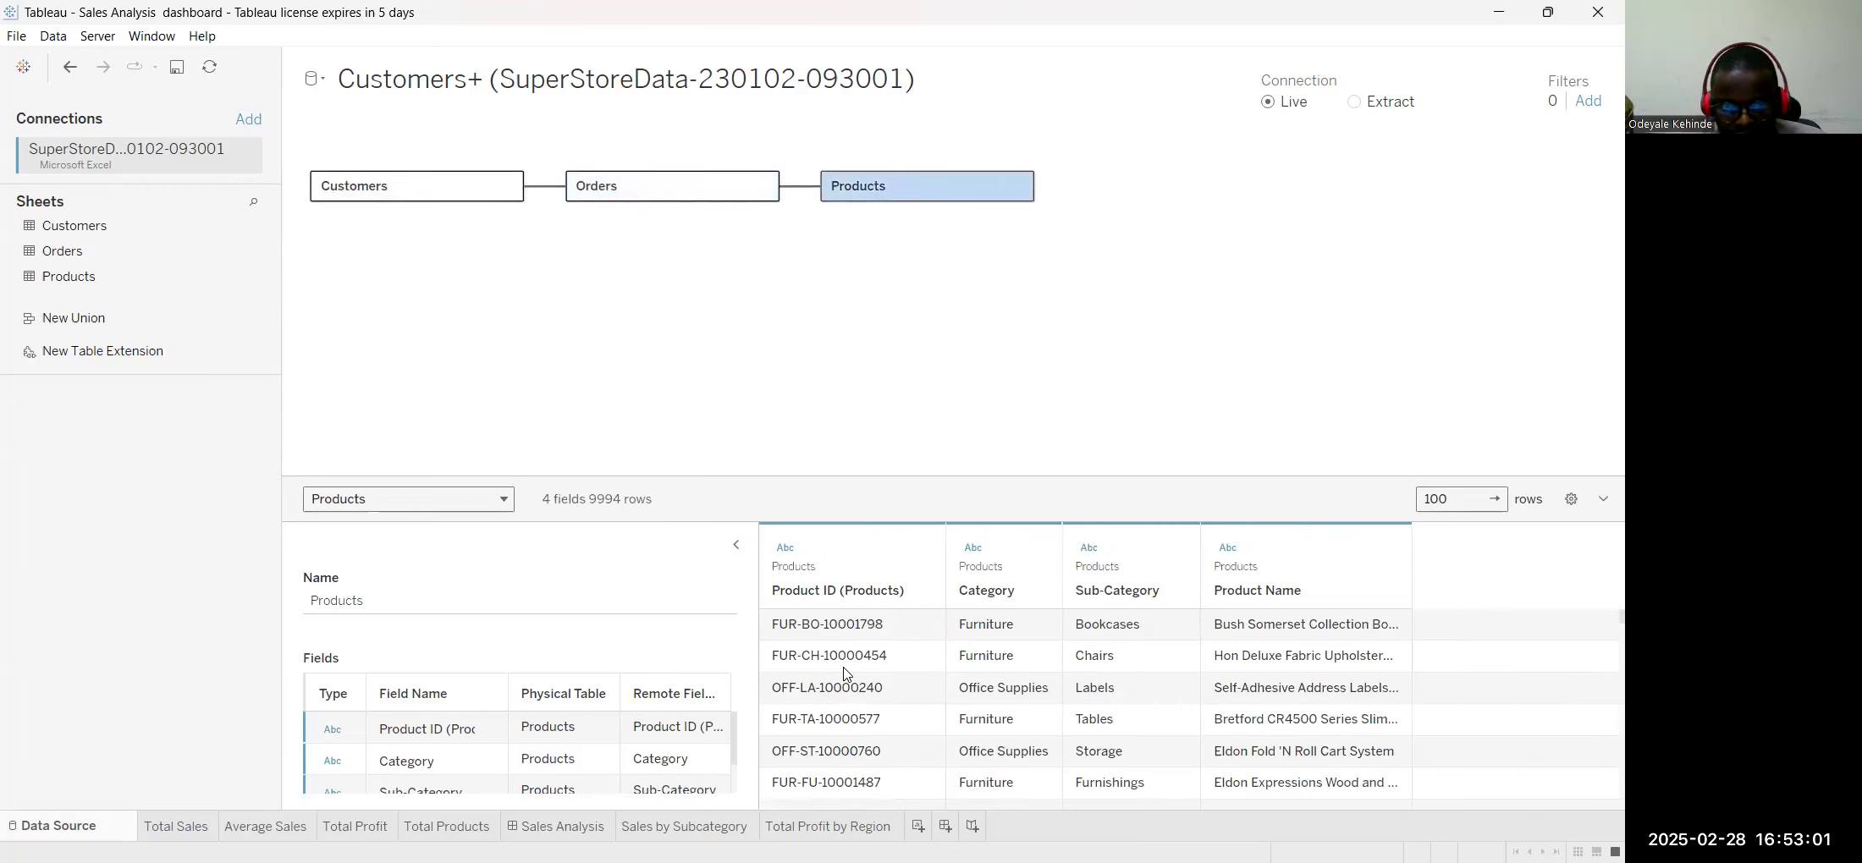
pyautogui.click(707, 199)
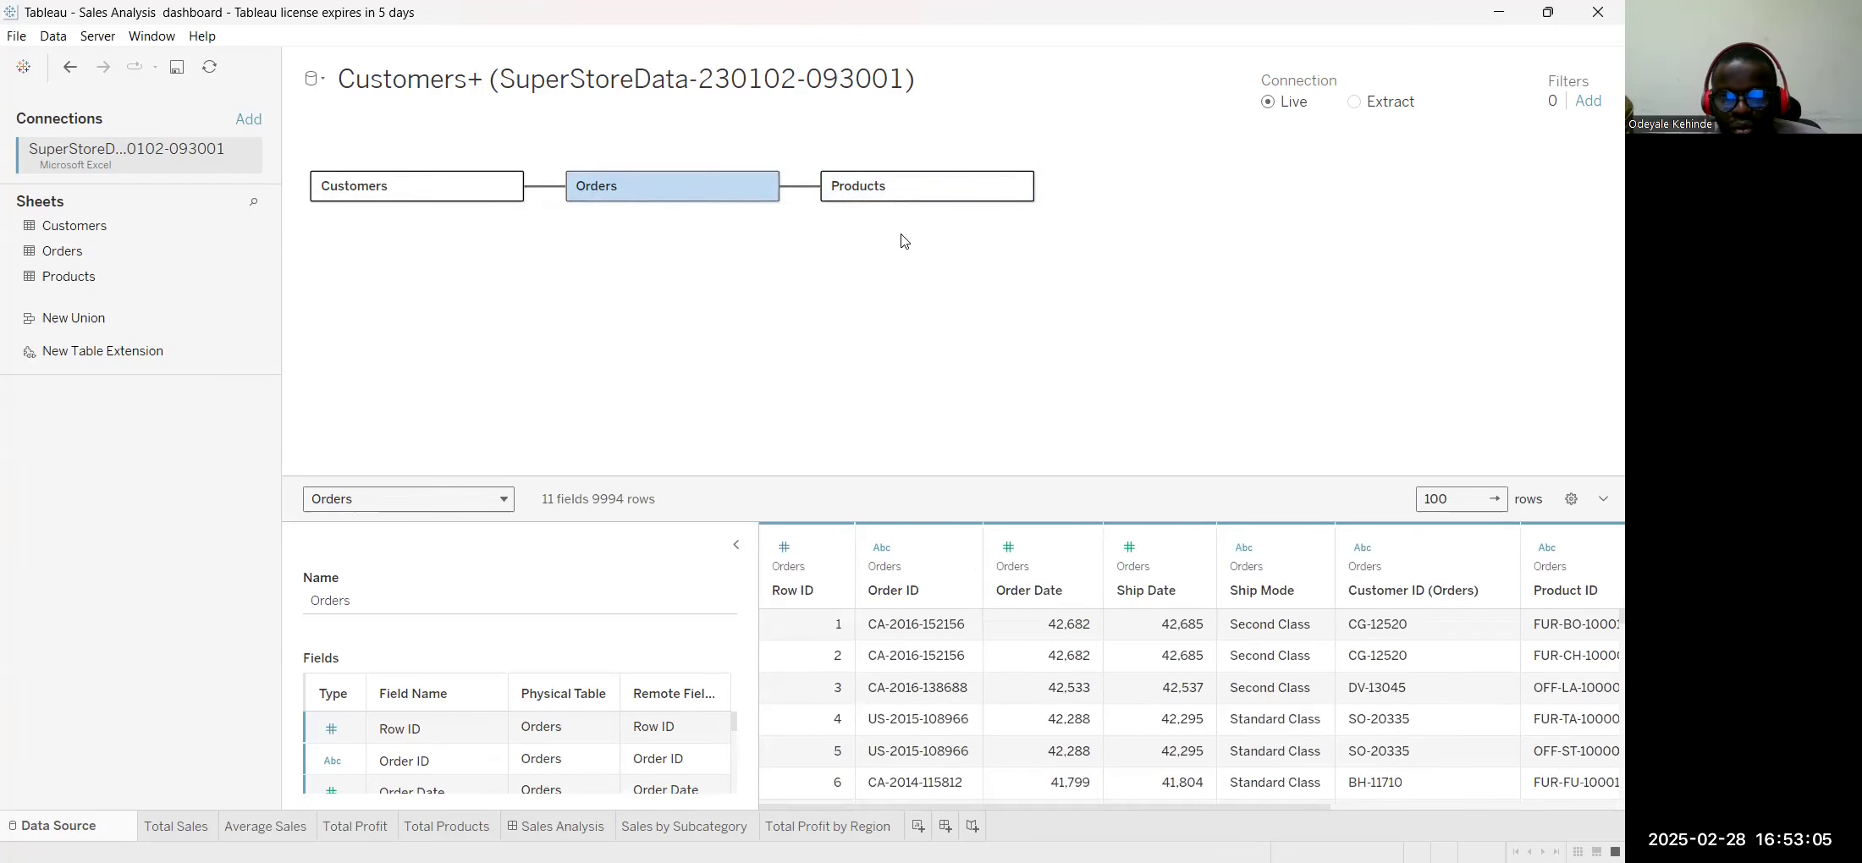
pyautogui.moveTo(1053, 807); pyautogui.dragTo(1299, 761)
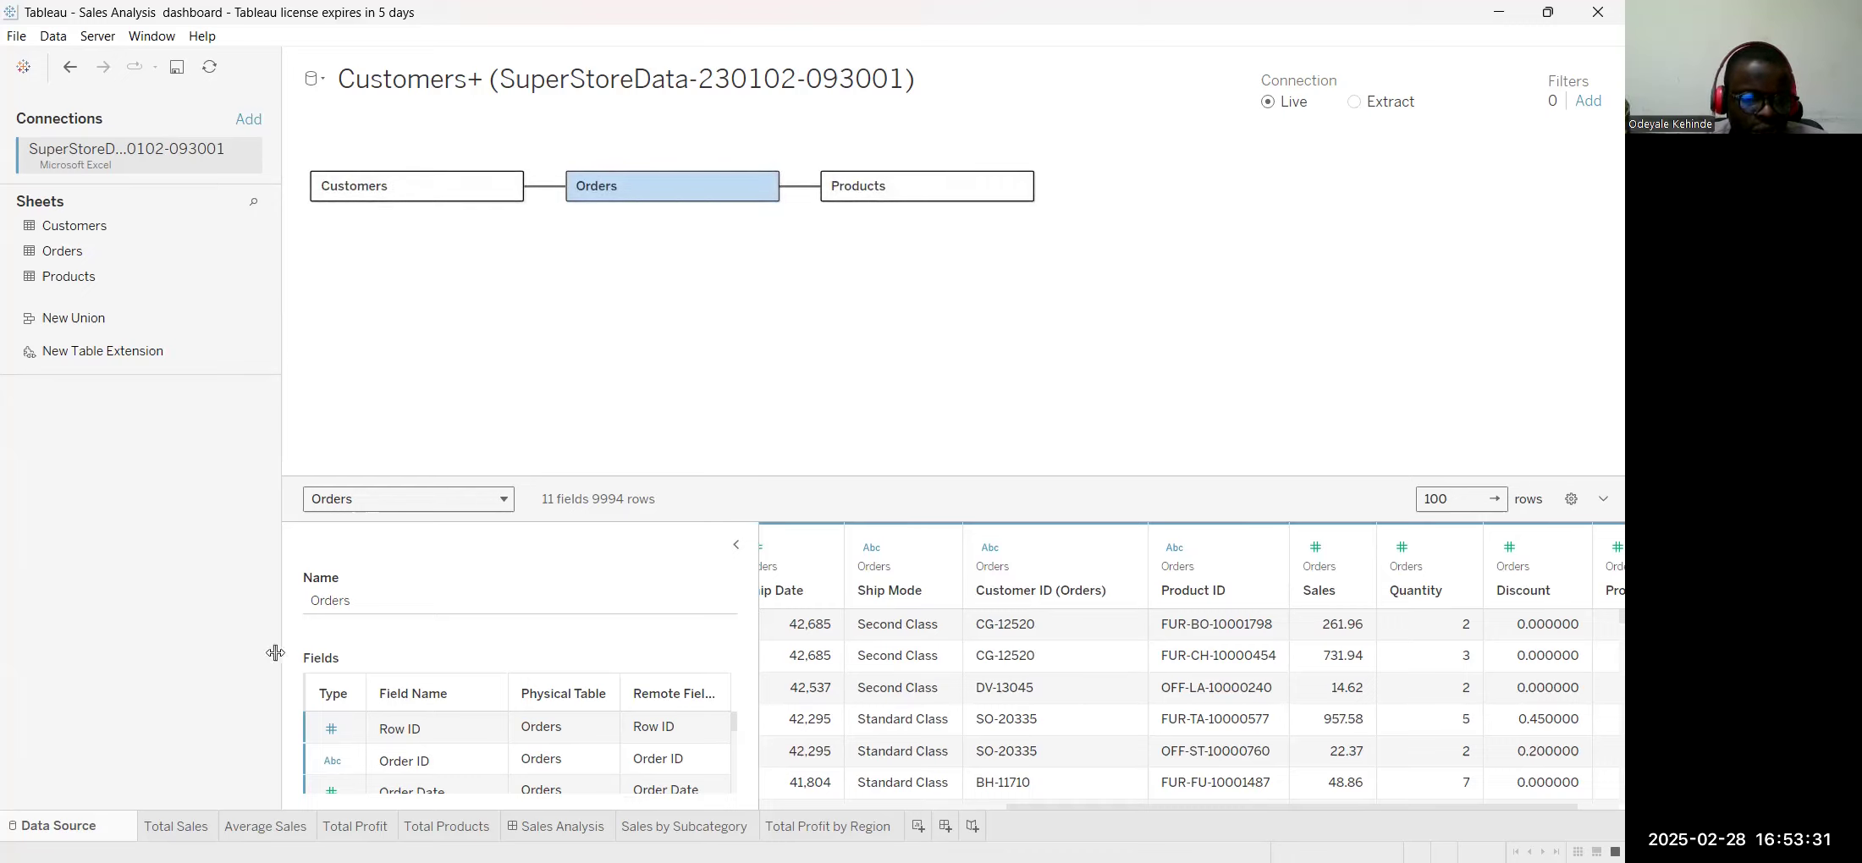
# Review the Total Sales, Average Sales, Total Profit and Total Products sheets, the Sales Analysis dashboard and the Sales by Subcategory sheet
pyautogui.click(179, 827)
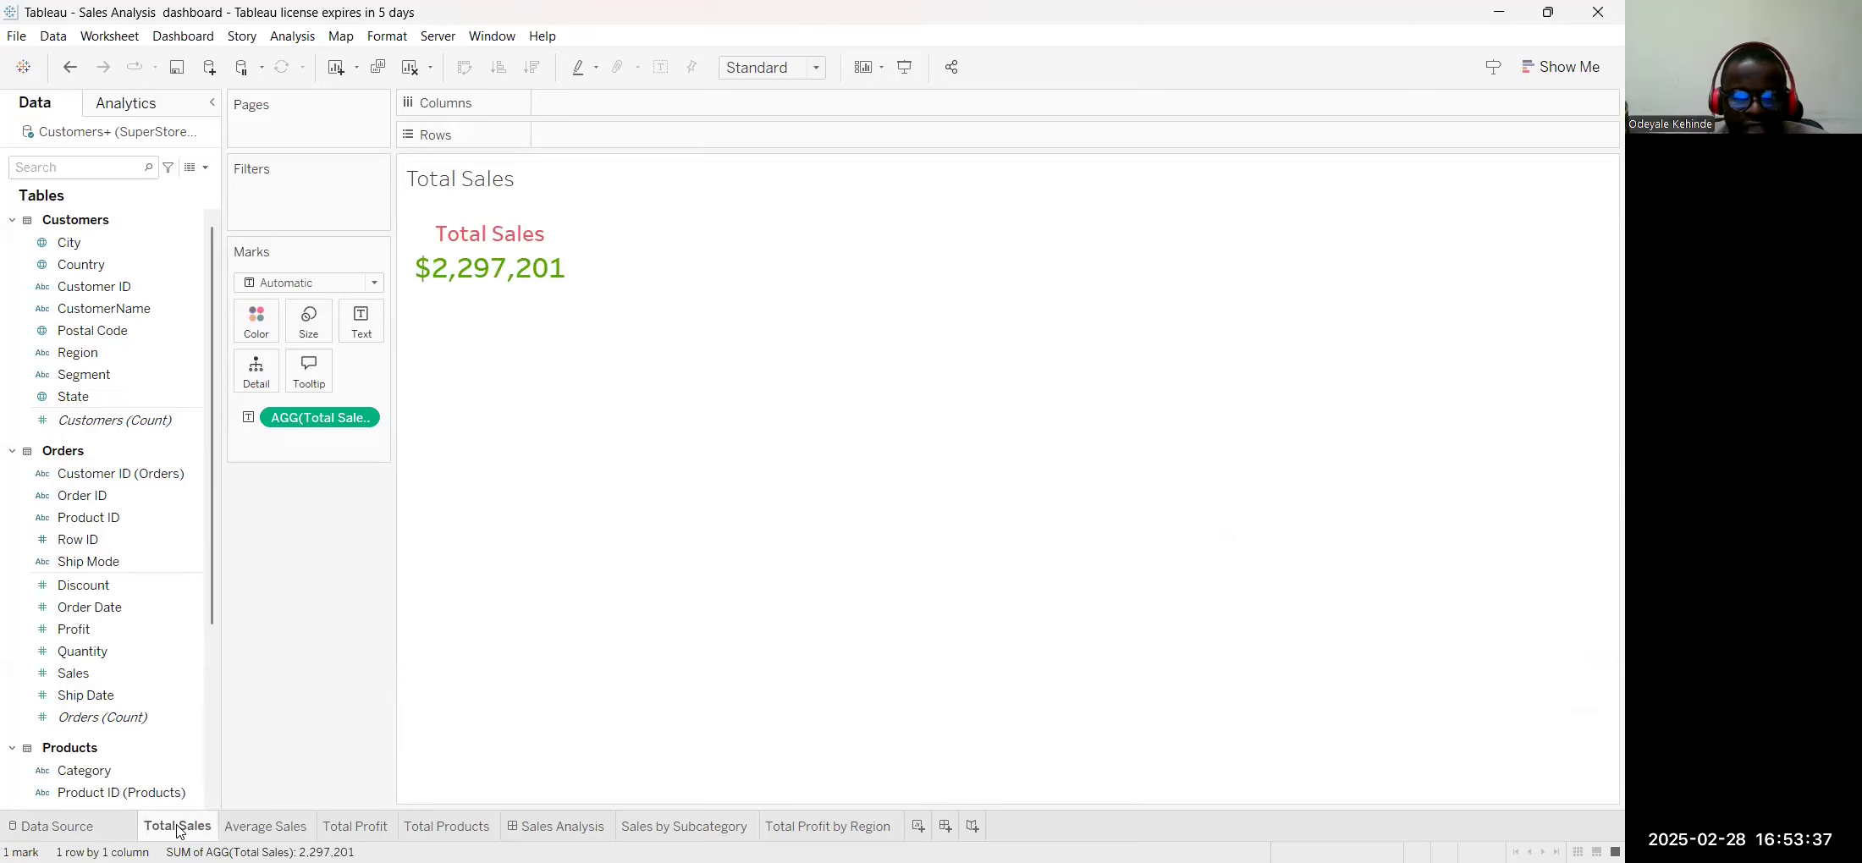
pyautogui.moveTo(178, 829)
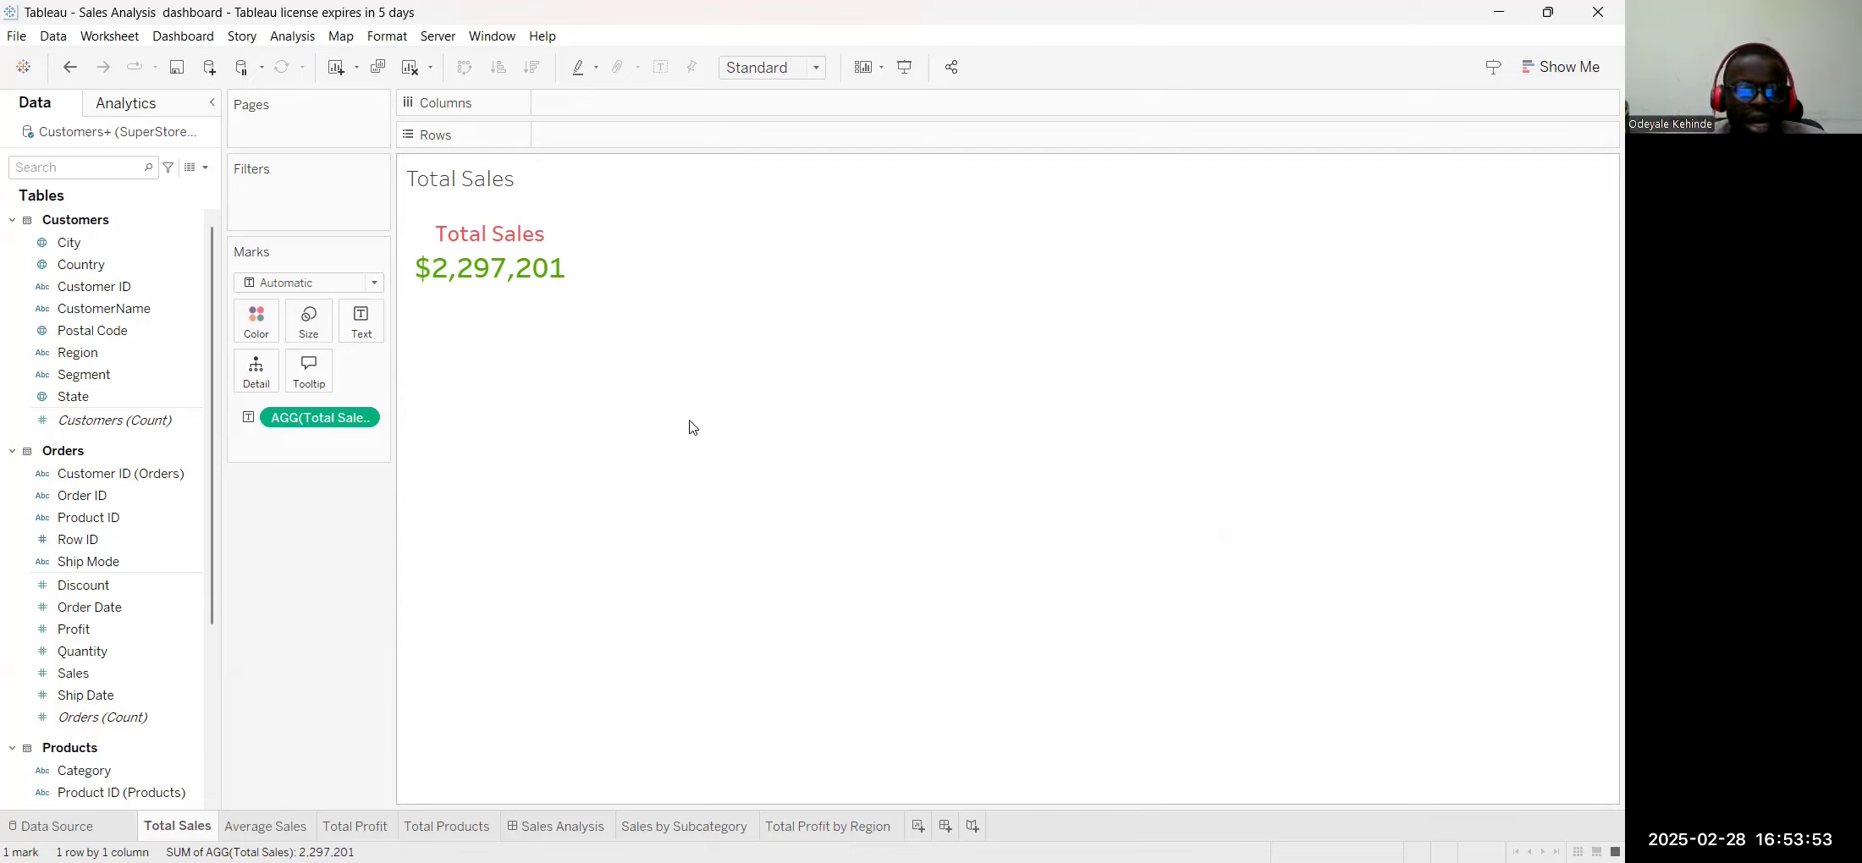
pyautogui.moveTo(522, 234)
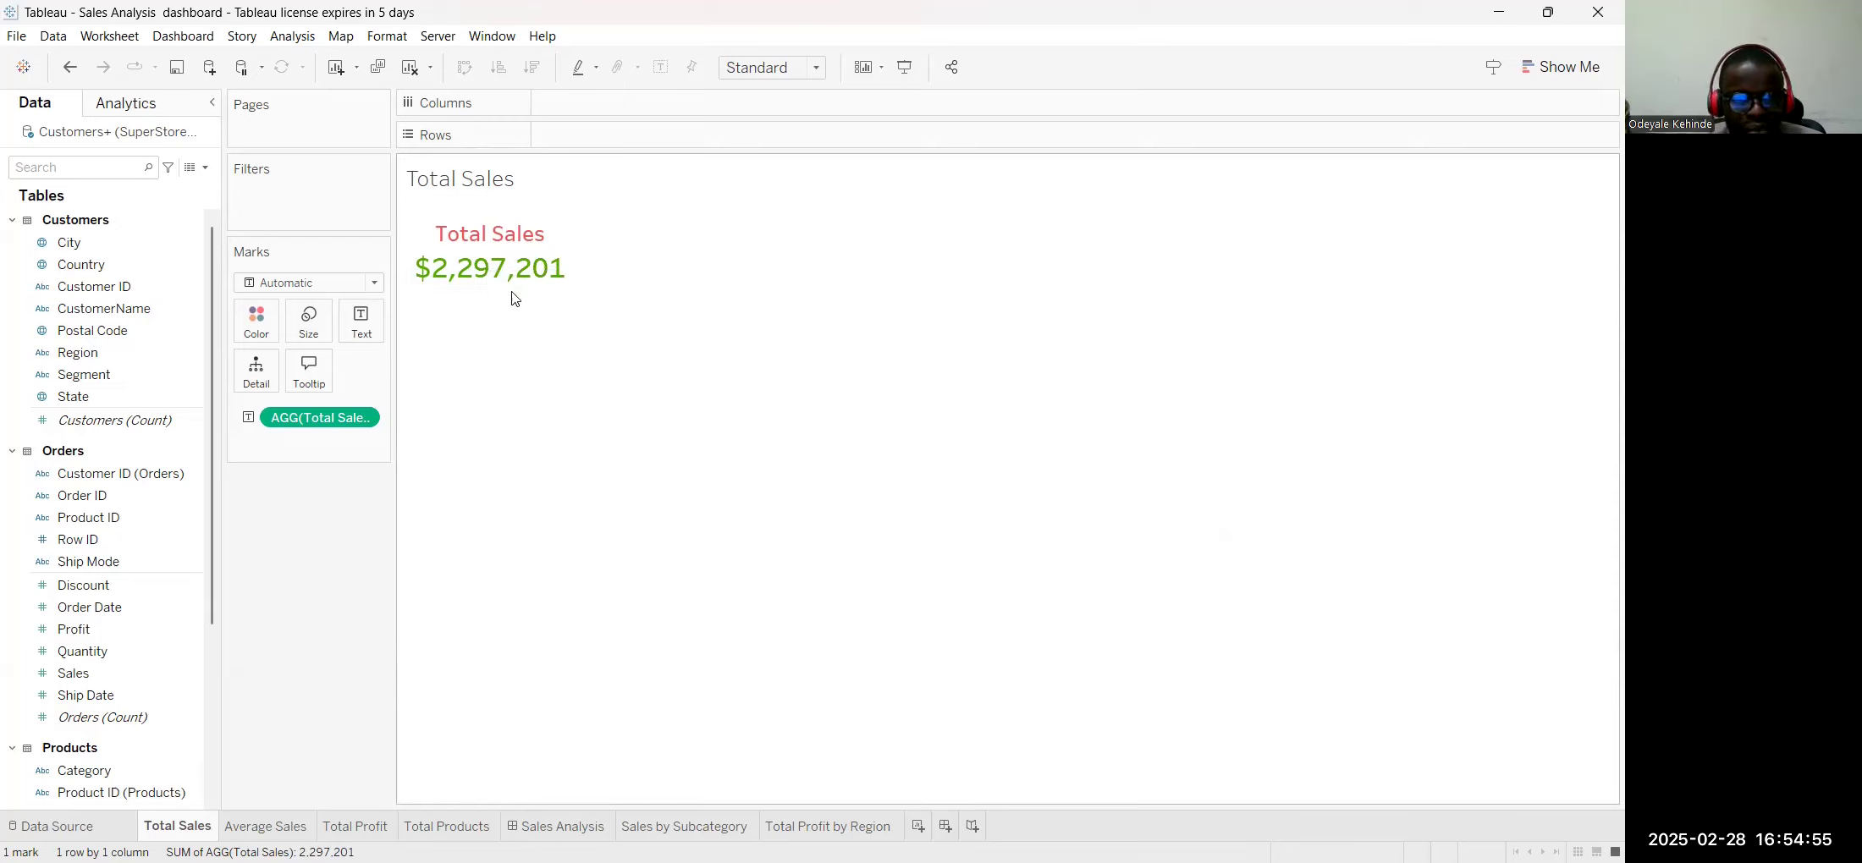
pyautogui.moveTo(525, 279)
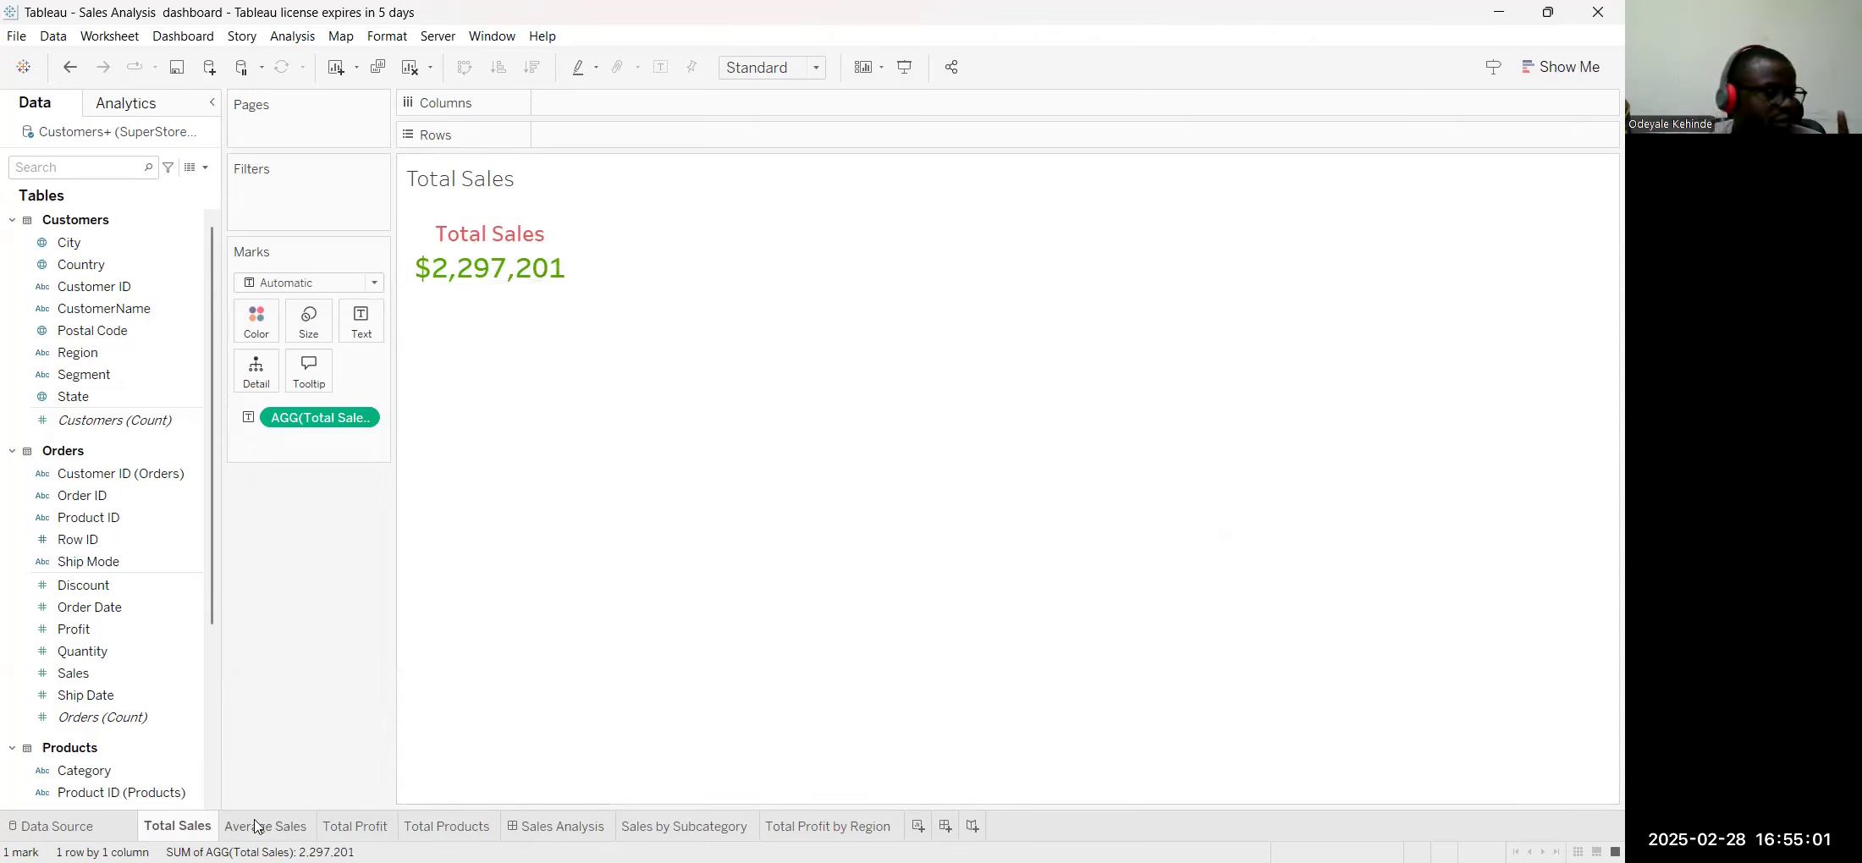
pyautogui.moveTo(254, 825)
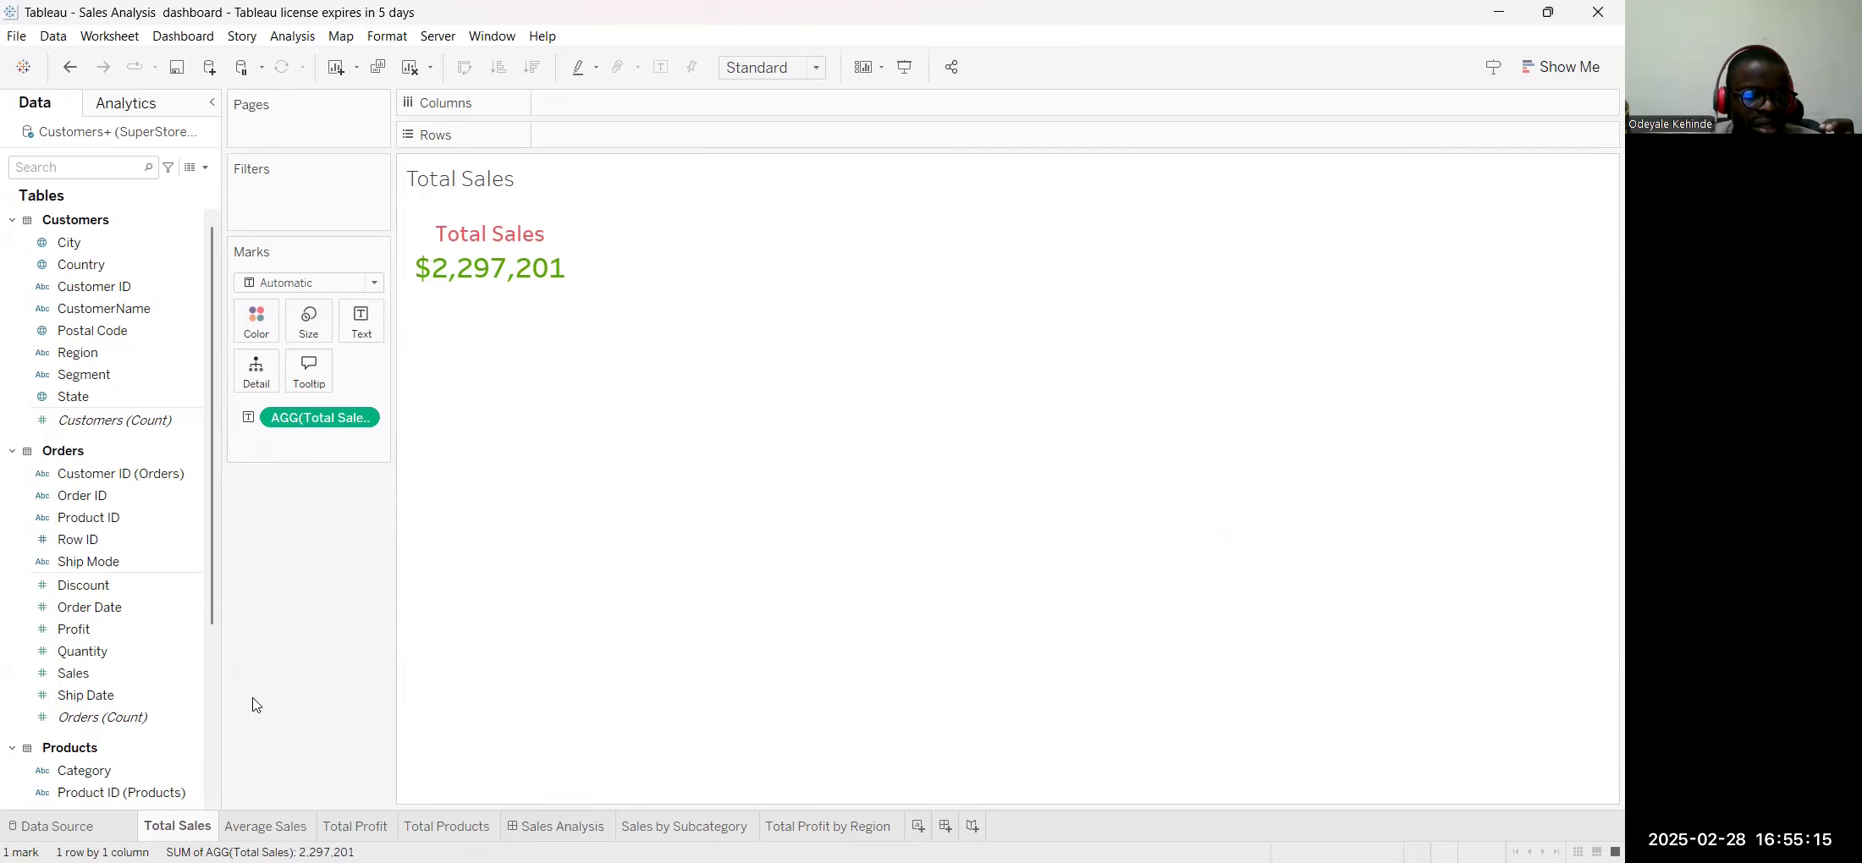
pyautogui.click(266, 826)
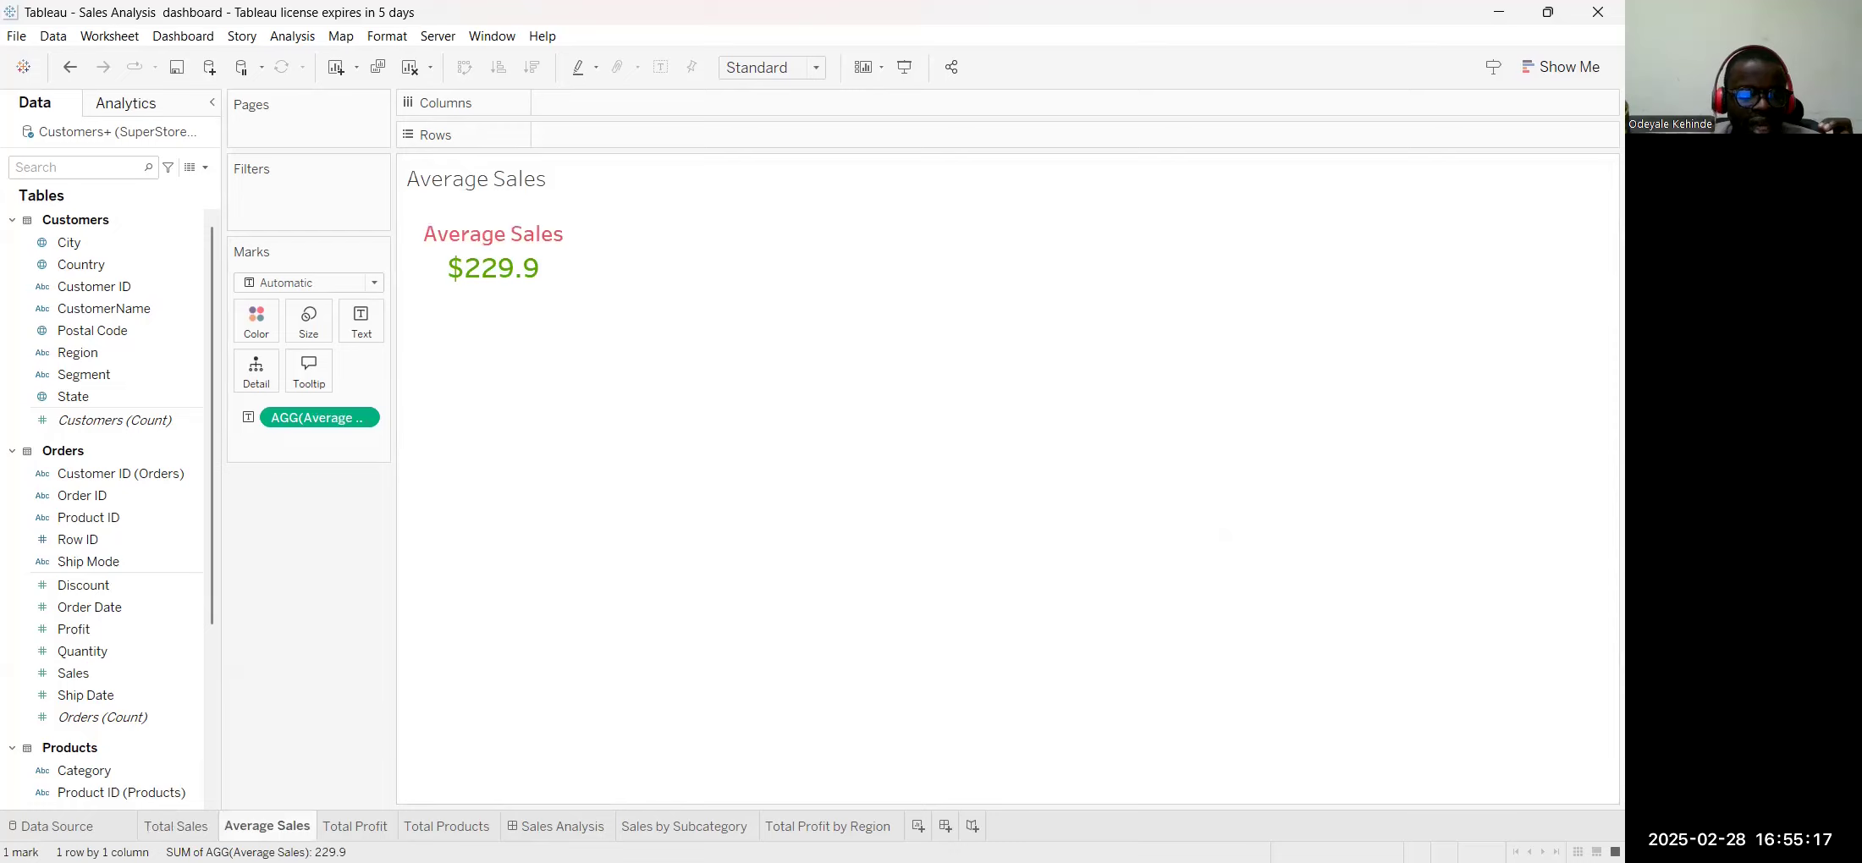
pyautogui.click(356, 826)
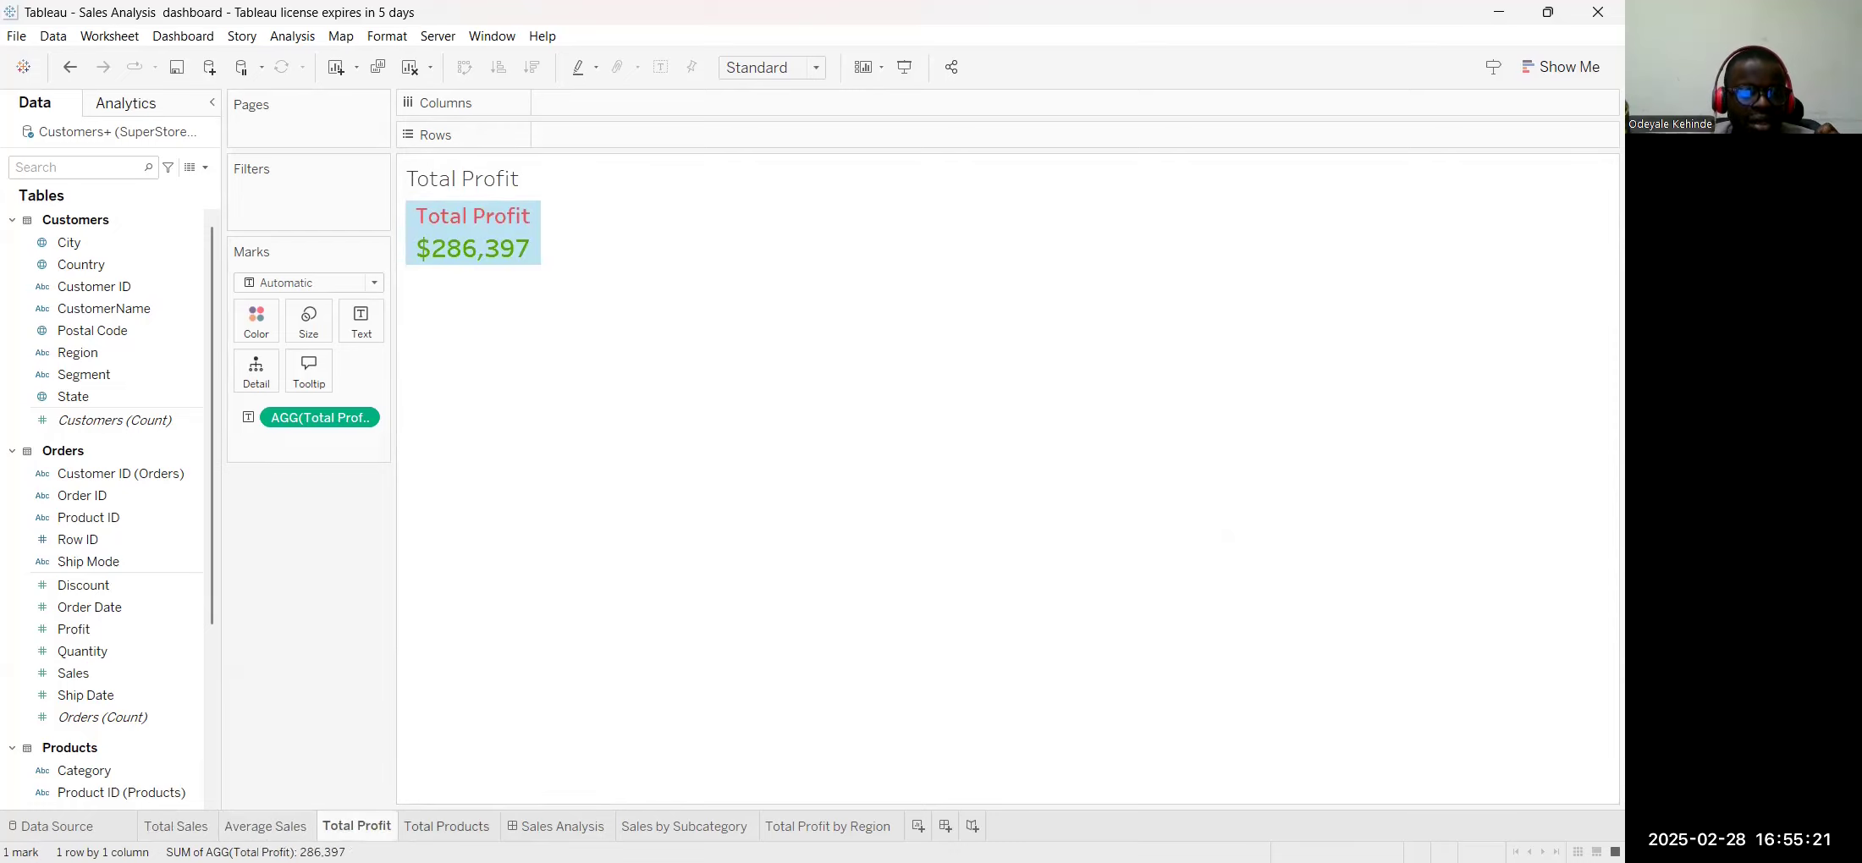
pyautogui.click(448, 826)
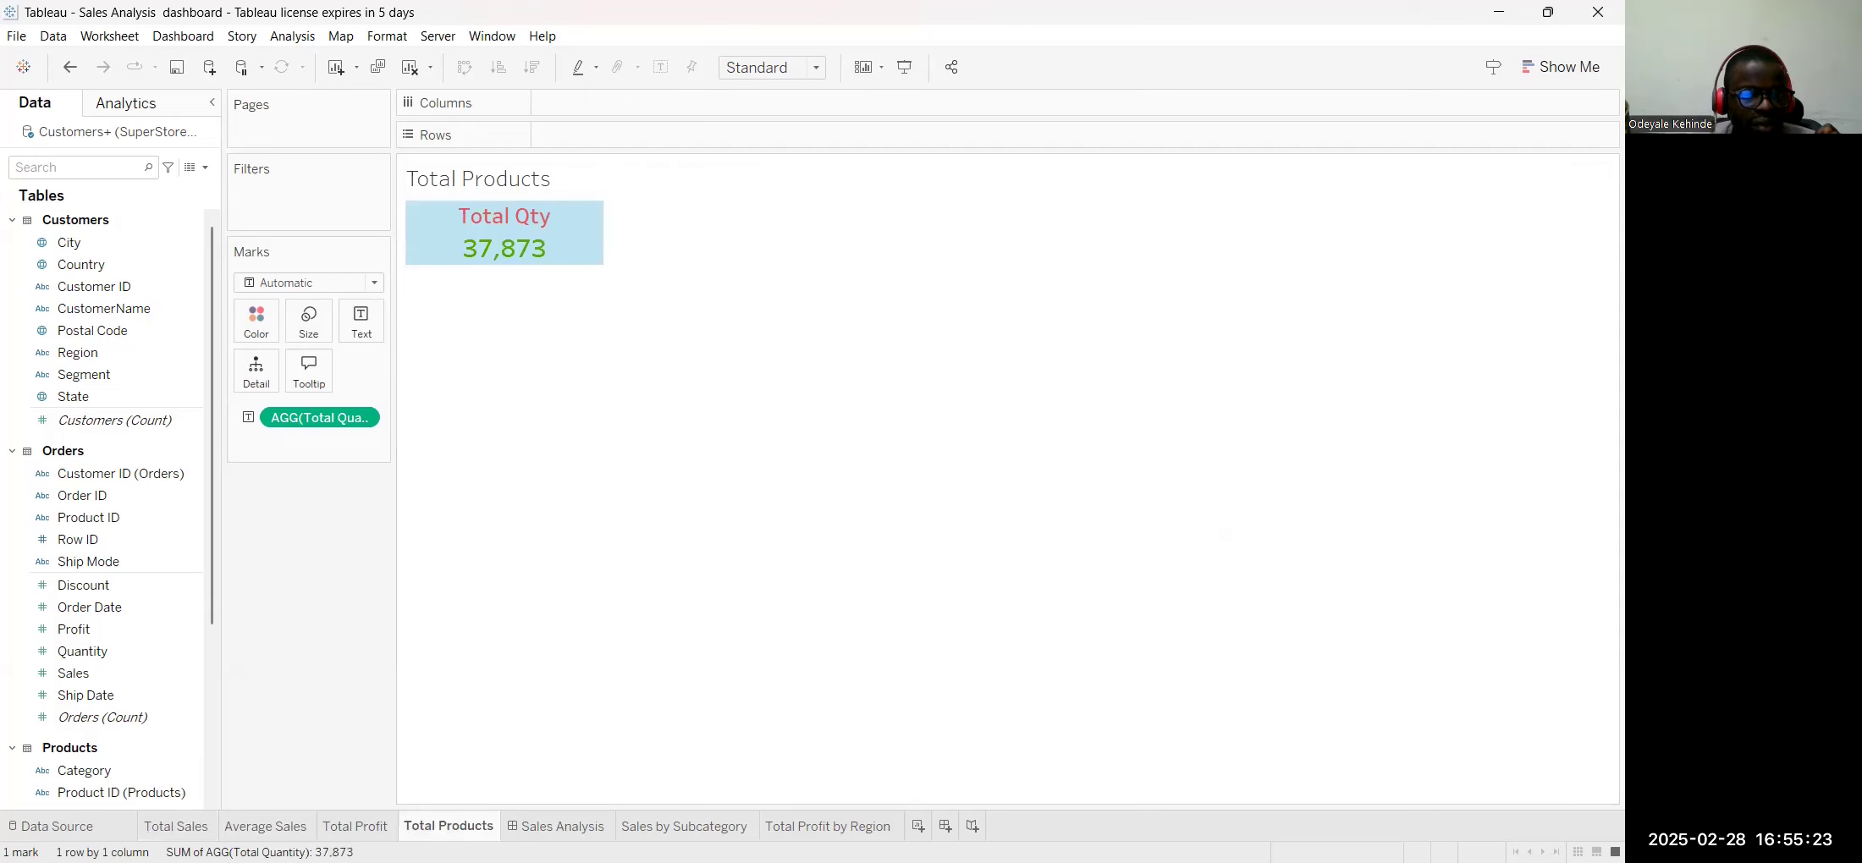
pyautogui.click(554, 828)
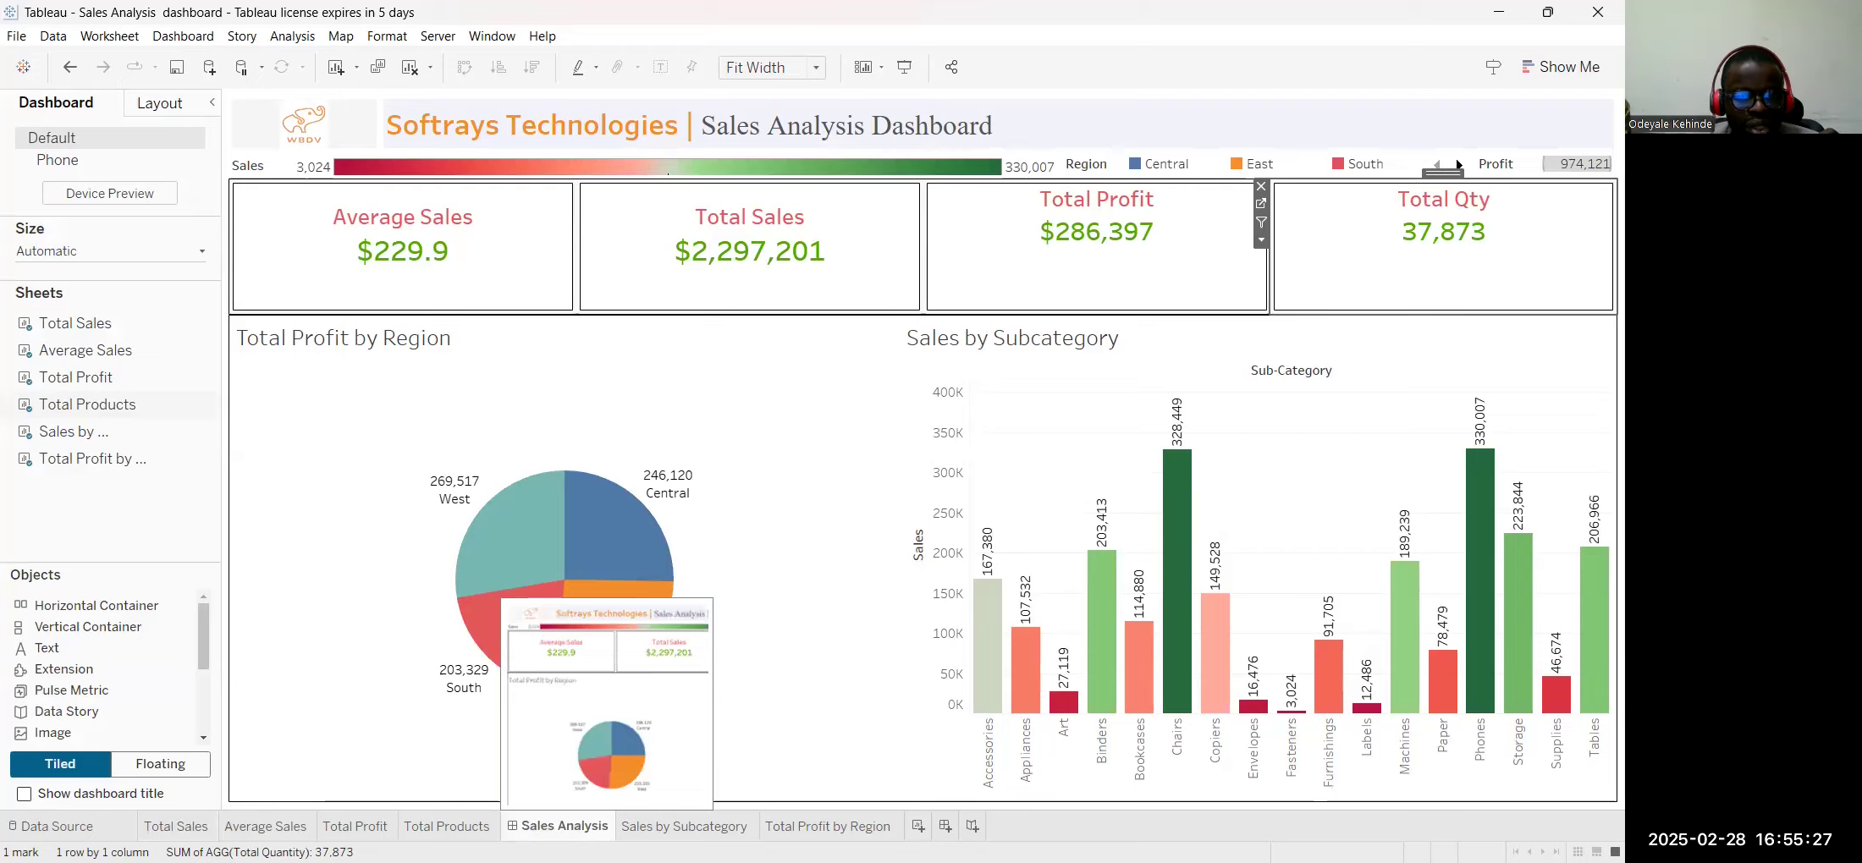
pyautogui.click(690, 828)
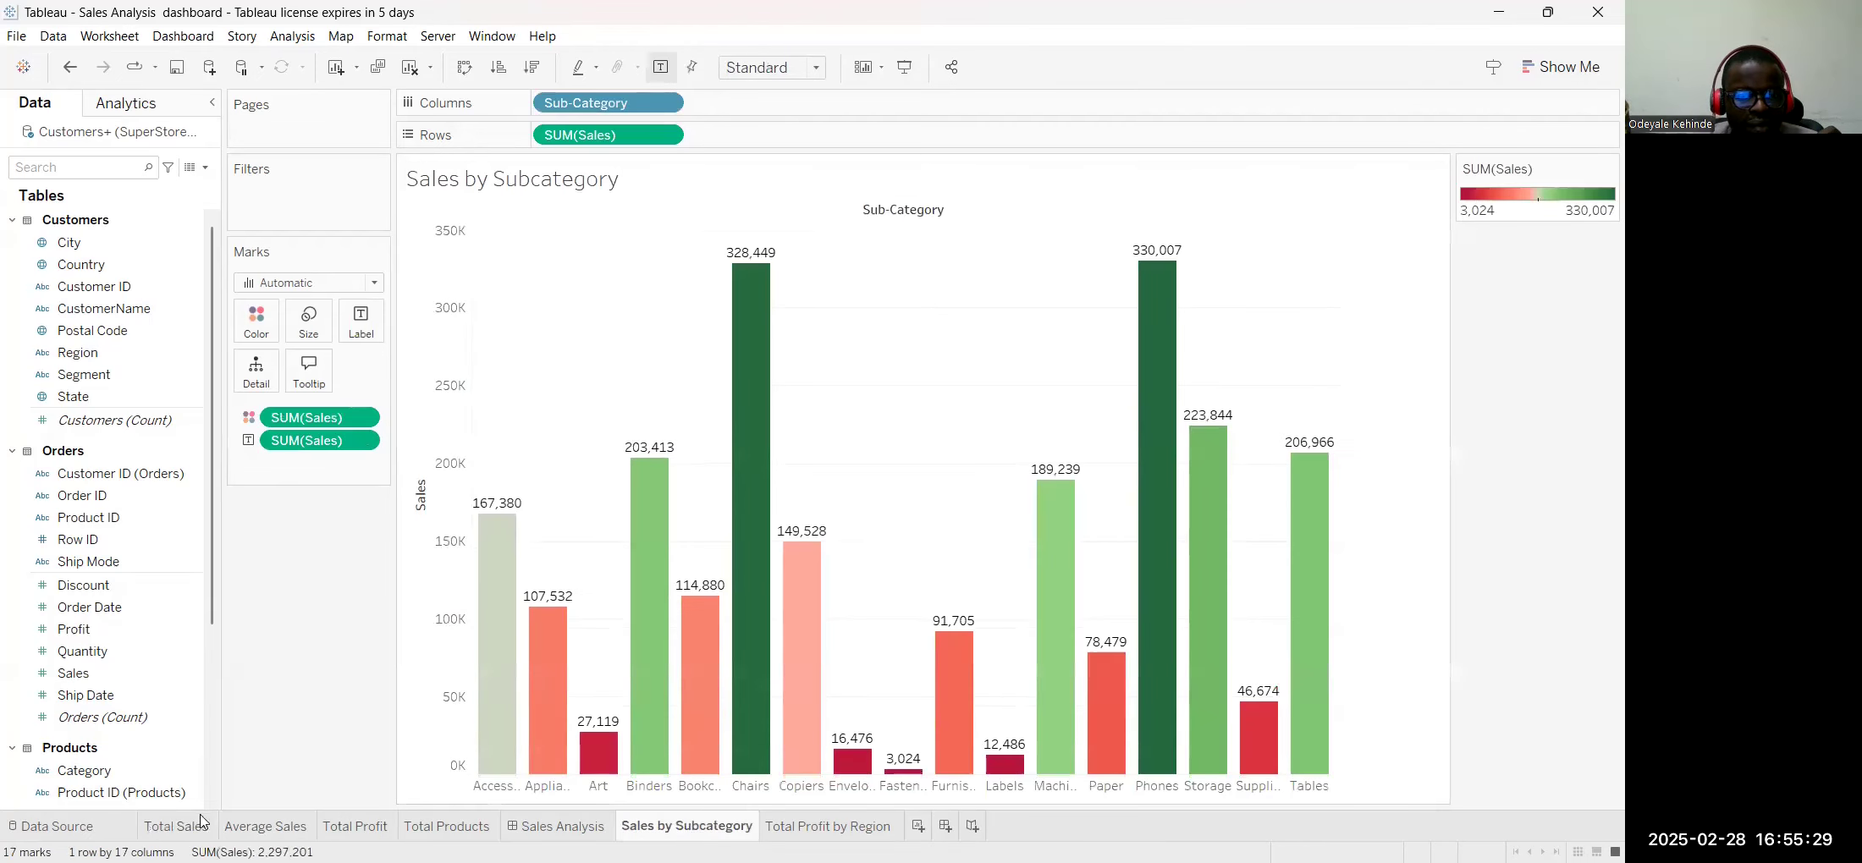
# Revisit the four KPI sheets from Total Sales to Total Products, plus the Sales by Subcategory and Total Profit by Region charts
pyautogui.click(200, 823)
pyautogui.click(265, 826)
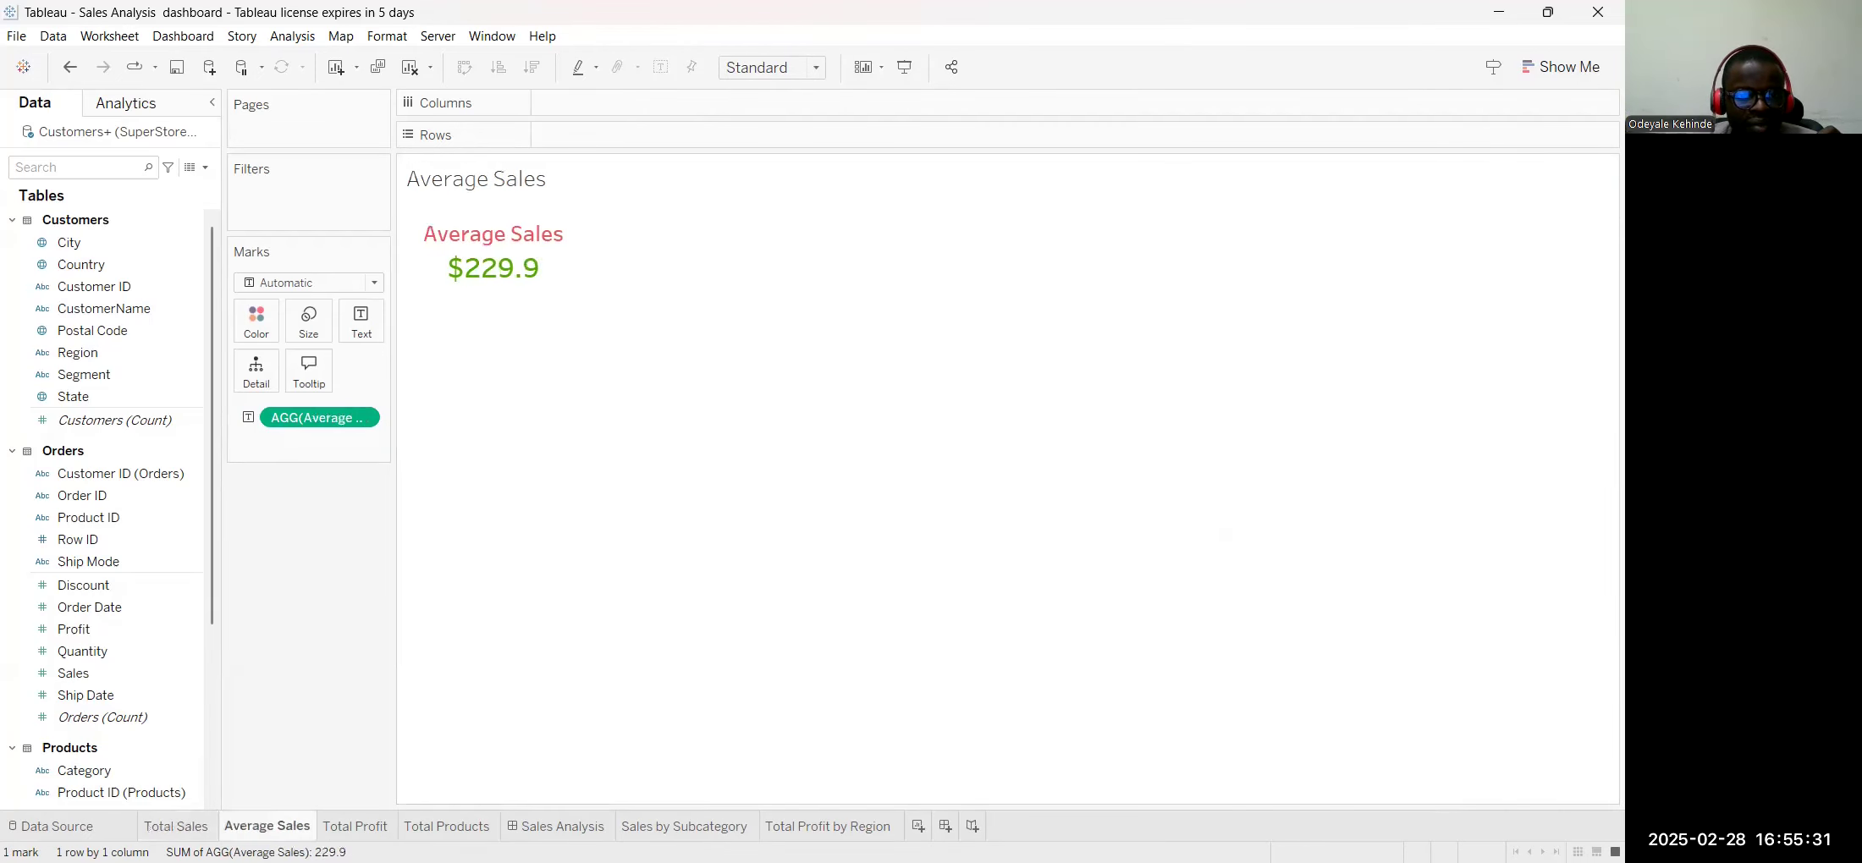
pyautogui.click(355, 826)
pyautogui.click(436, 828)
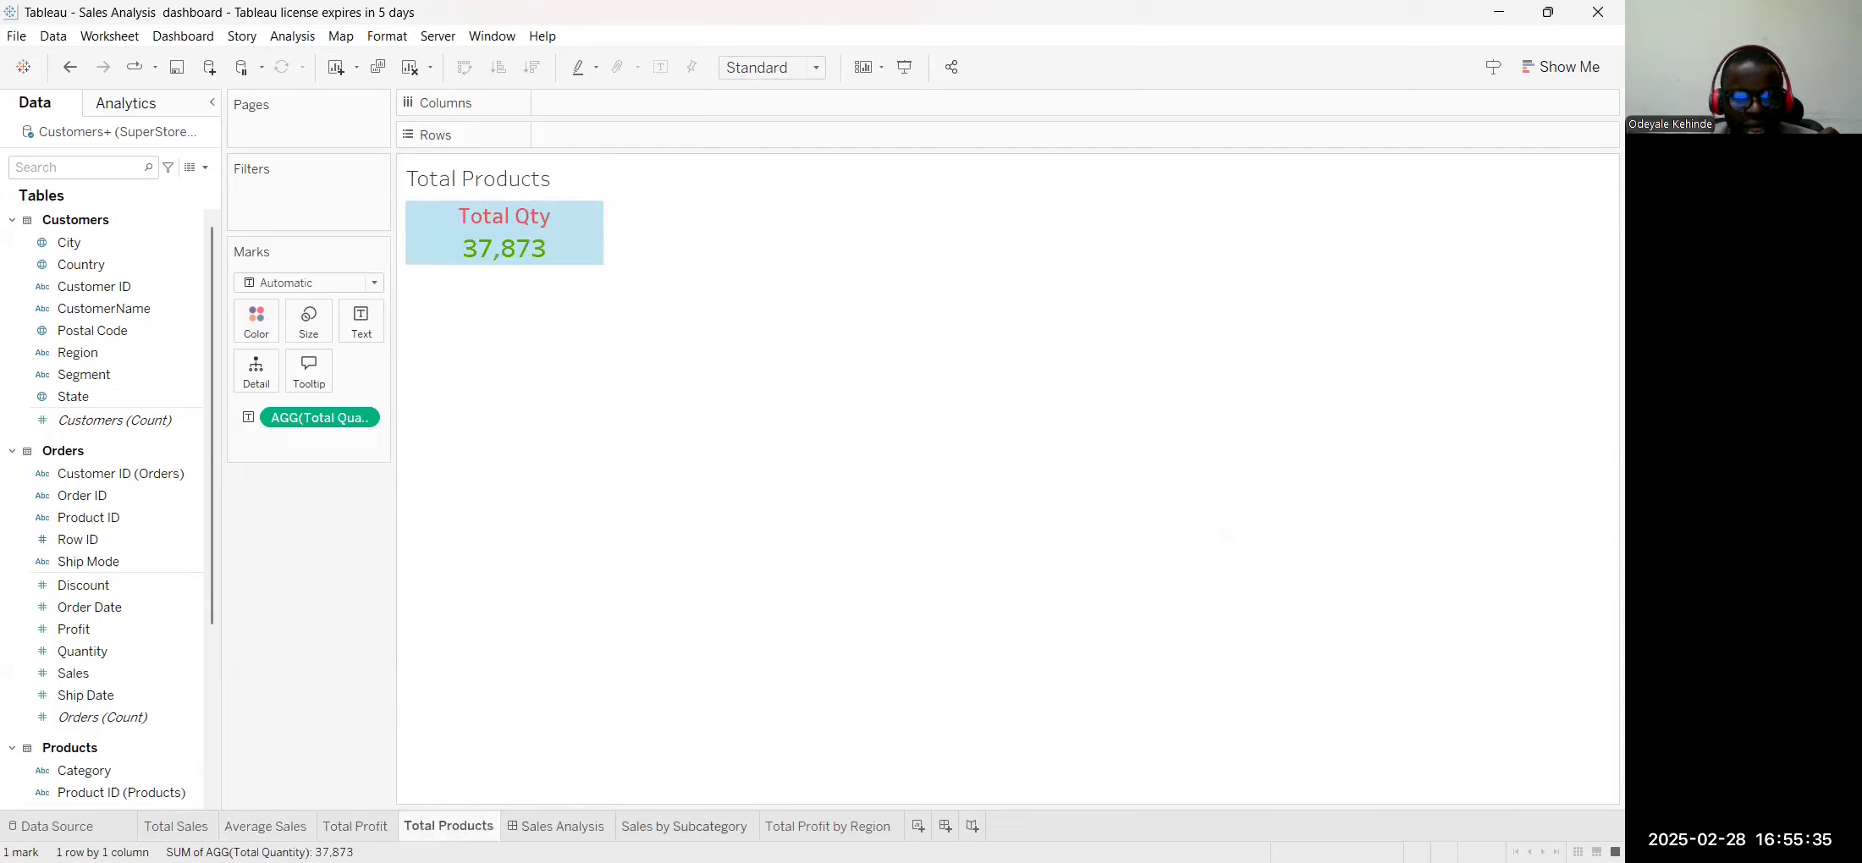
pyautogui.moveTo(706, 833)
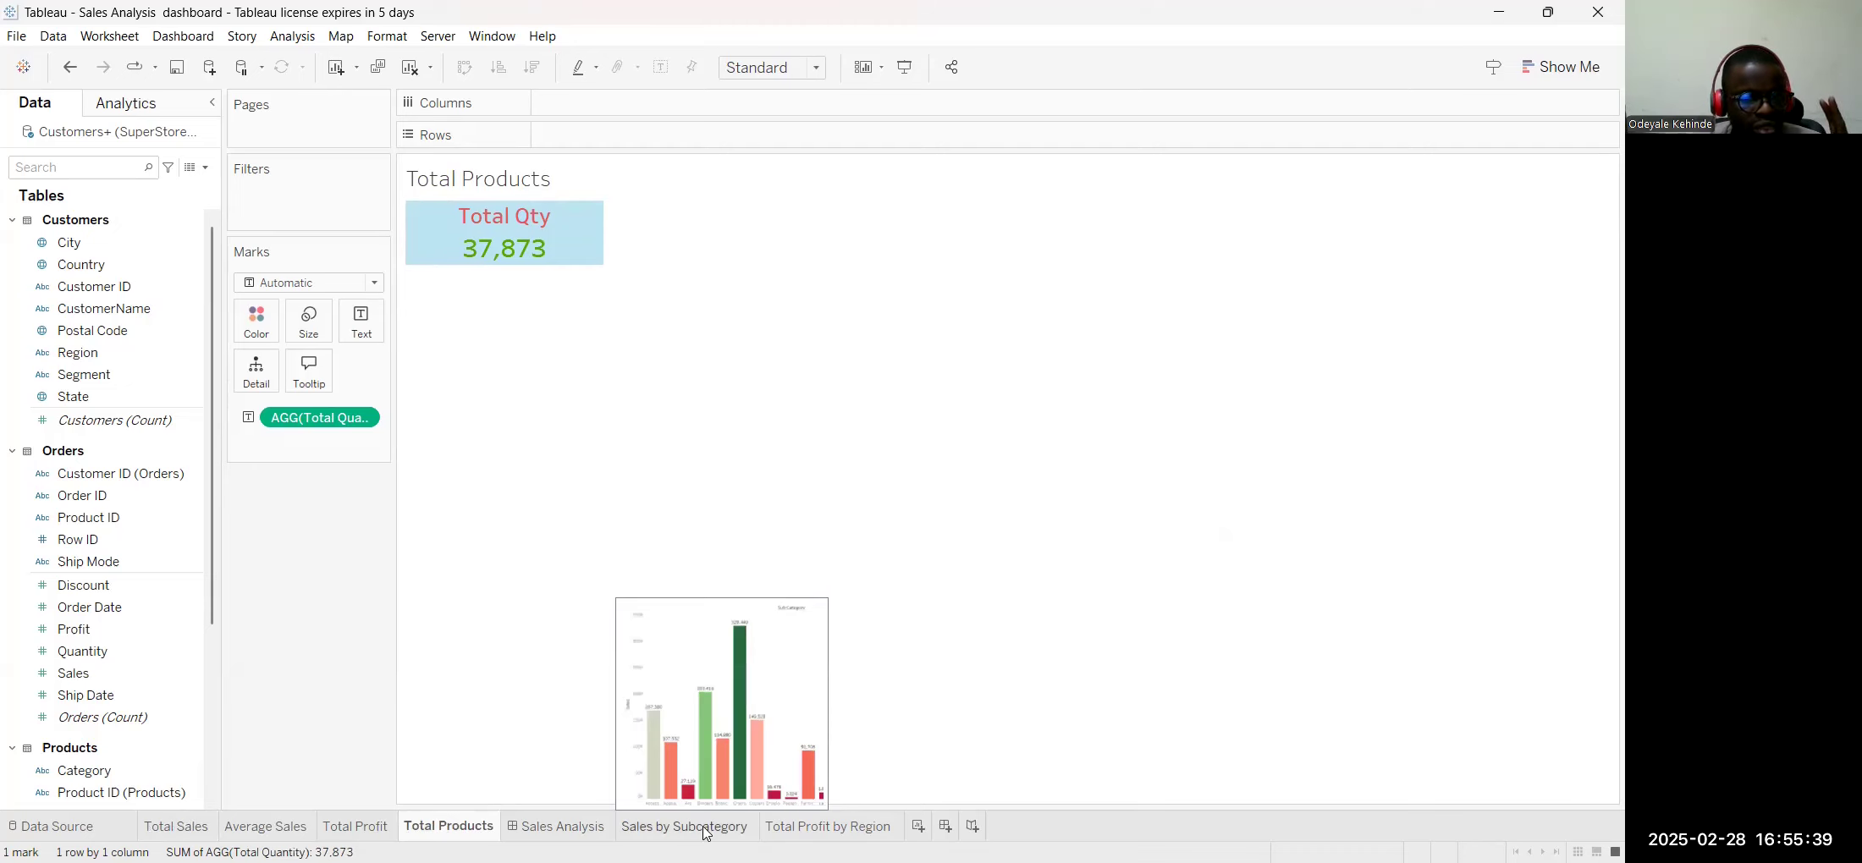
pyautogui.click(706, 834)
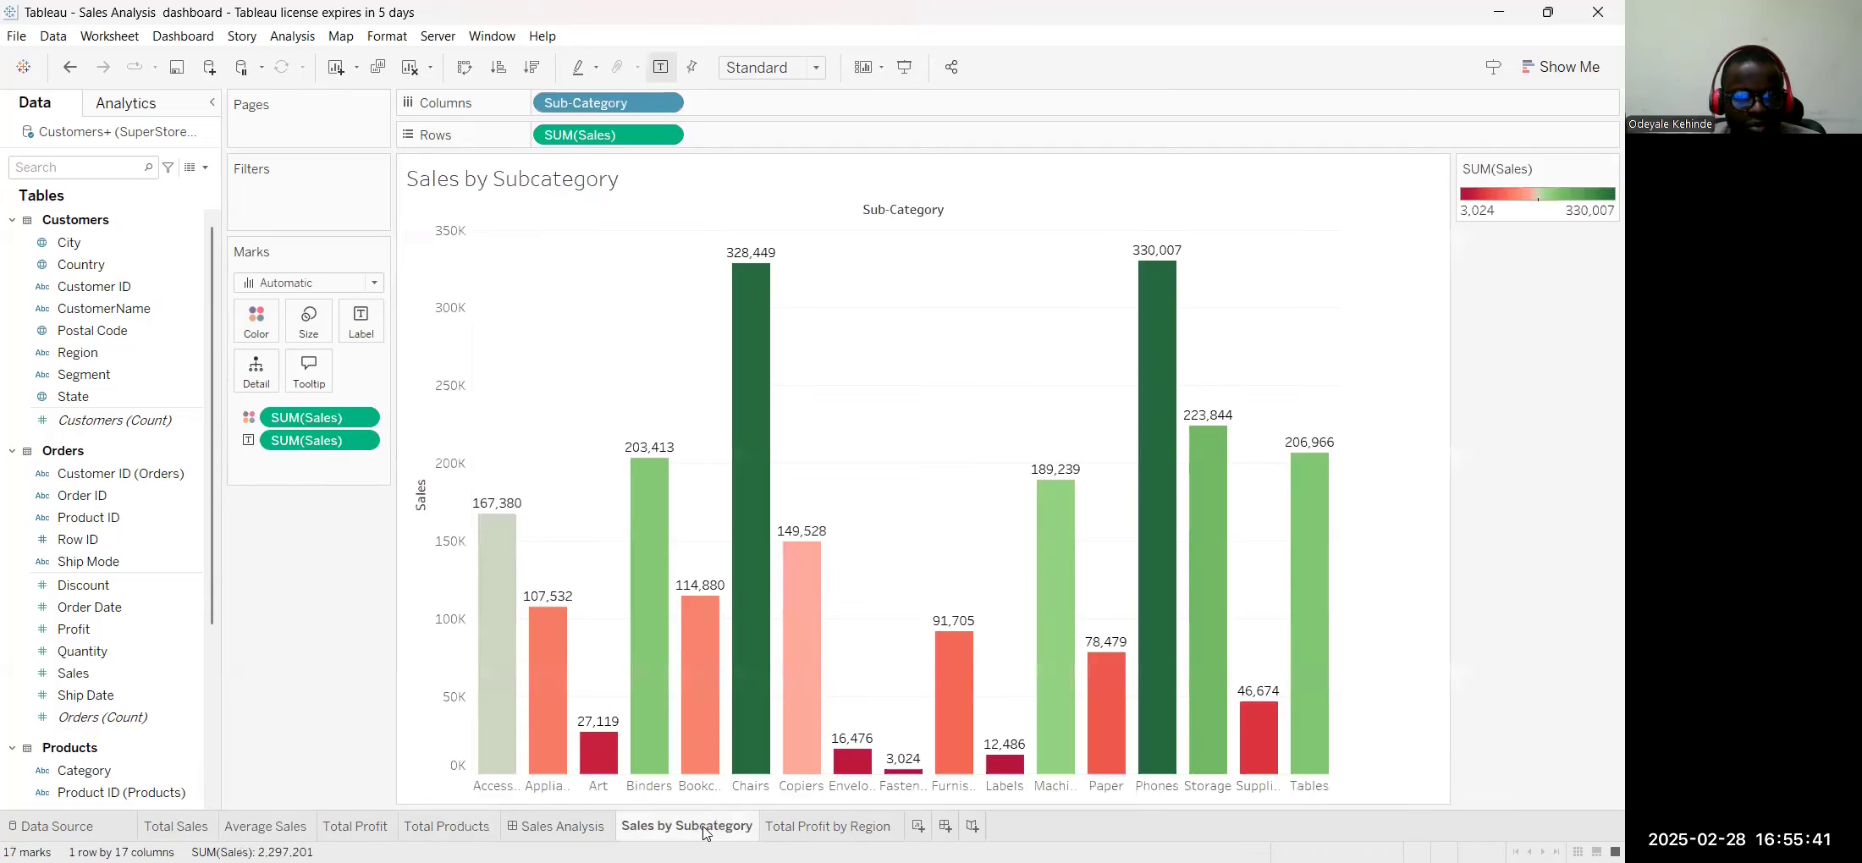
pyautogui.click(779, 815)
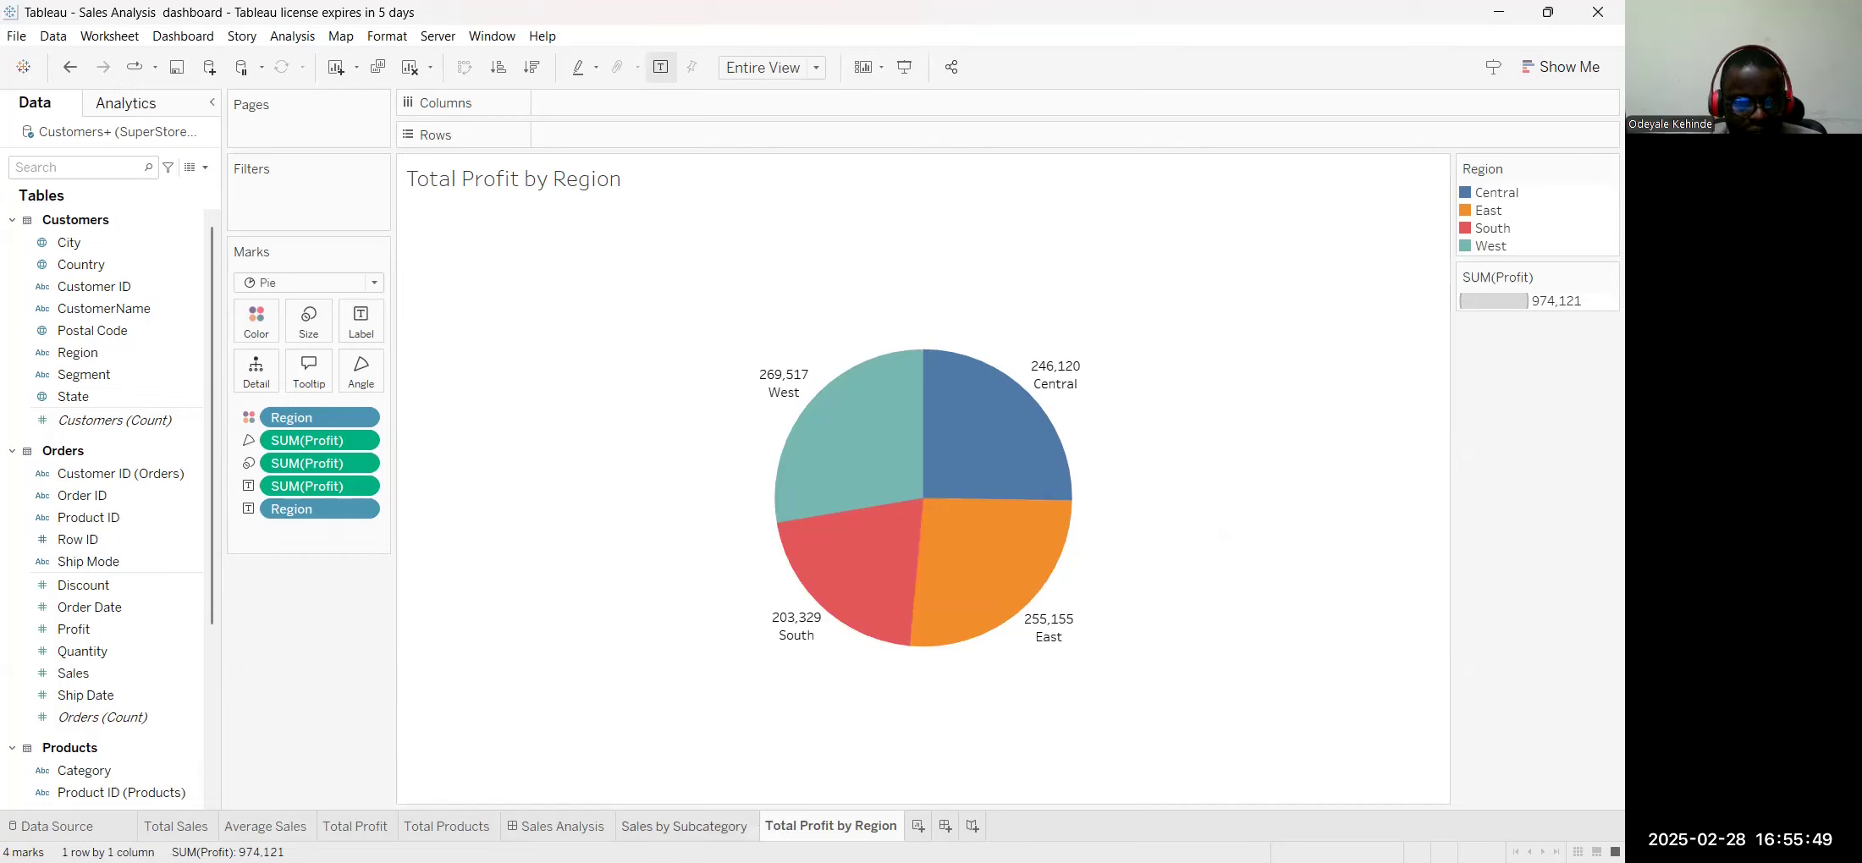
pyautogui.moveTo(684, 826)
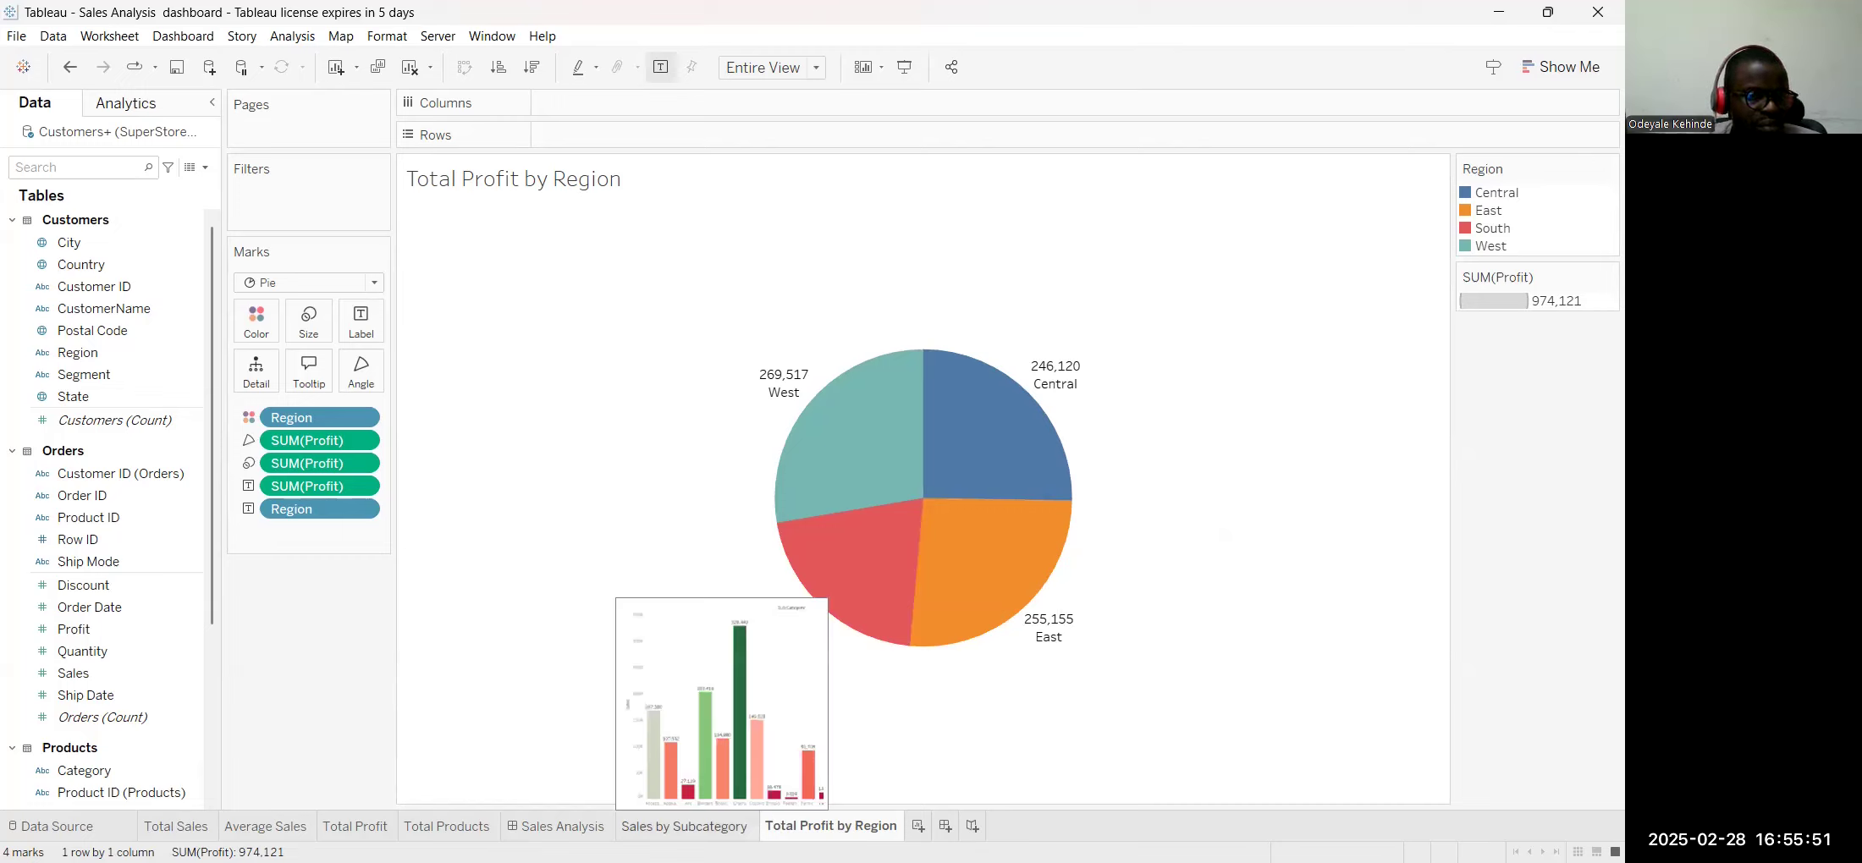
# Examine the Sales Analysis dashboard alongside its source sheets Sales by Subcategory and Total Profit by Region
pyautogui.click(546, 826)
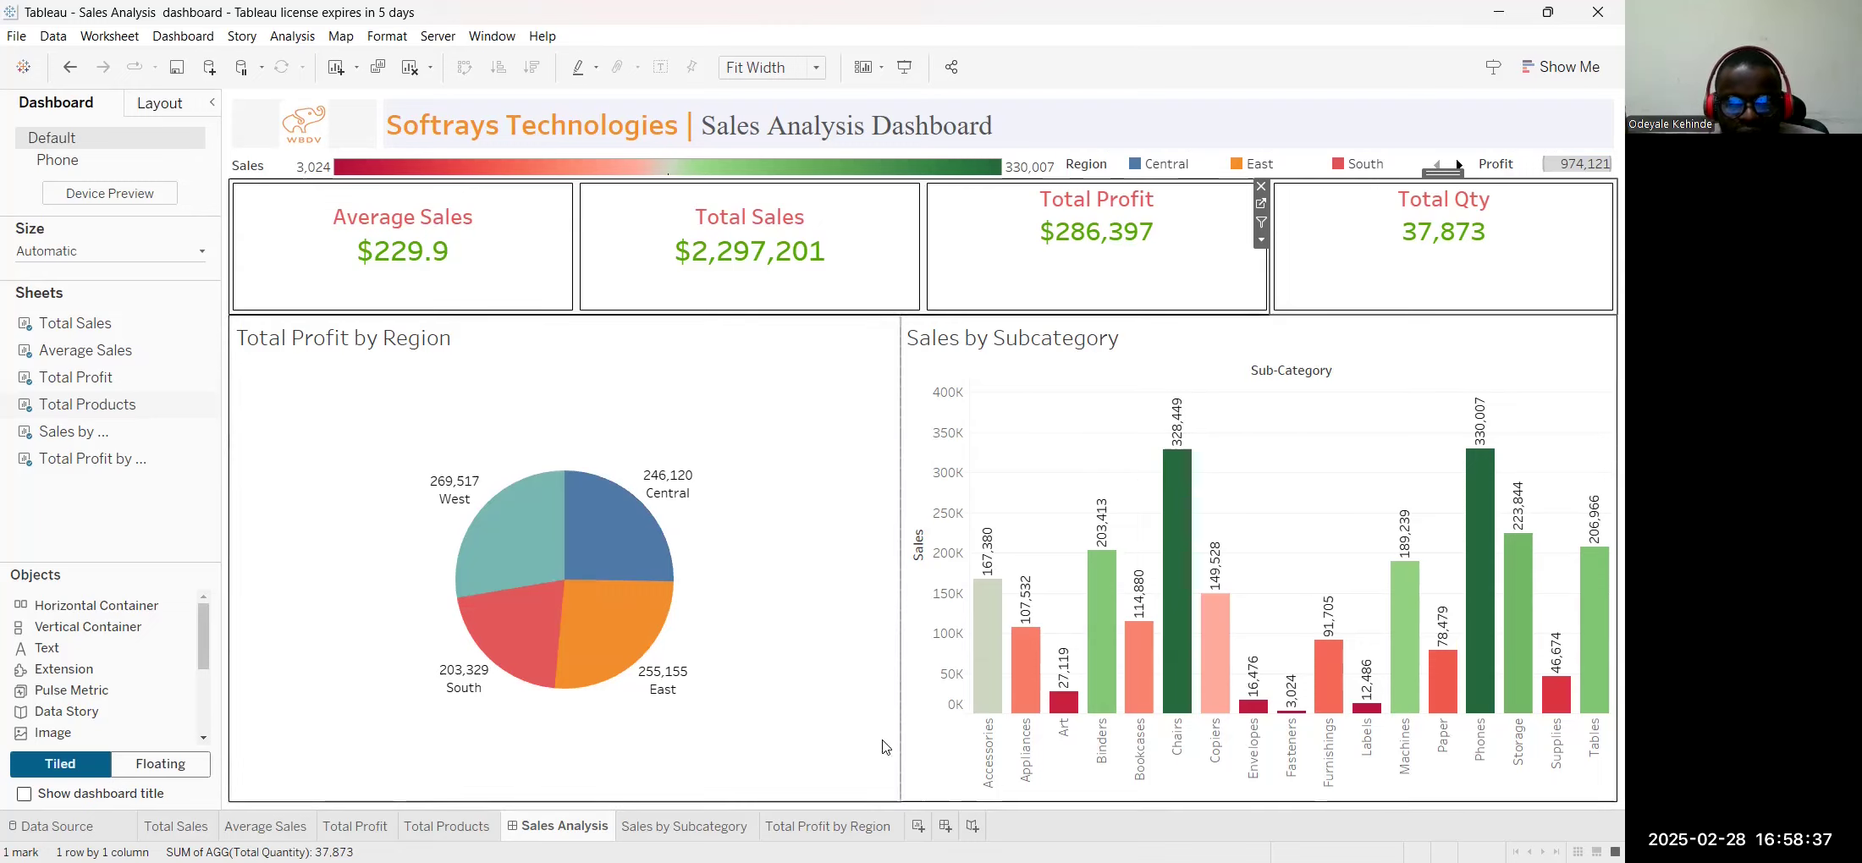
pyautogui.moveTo(1185, 553)
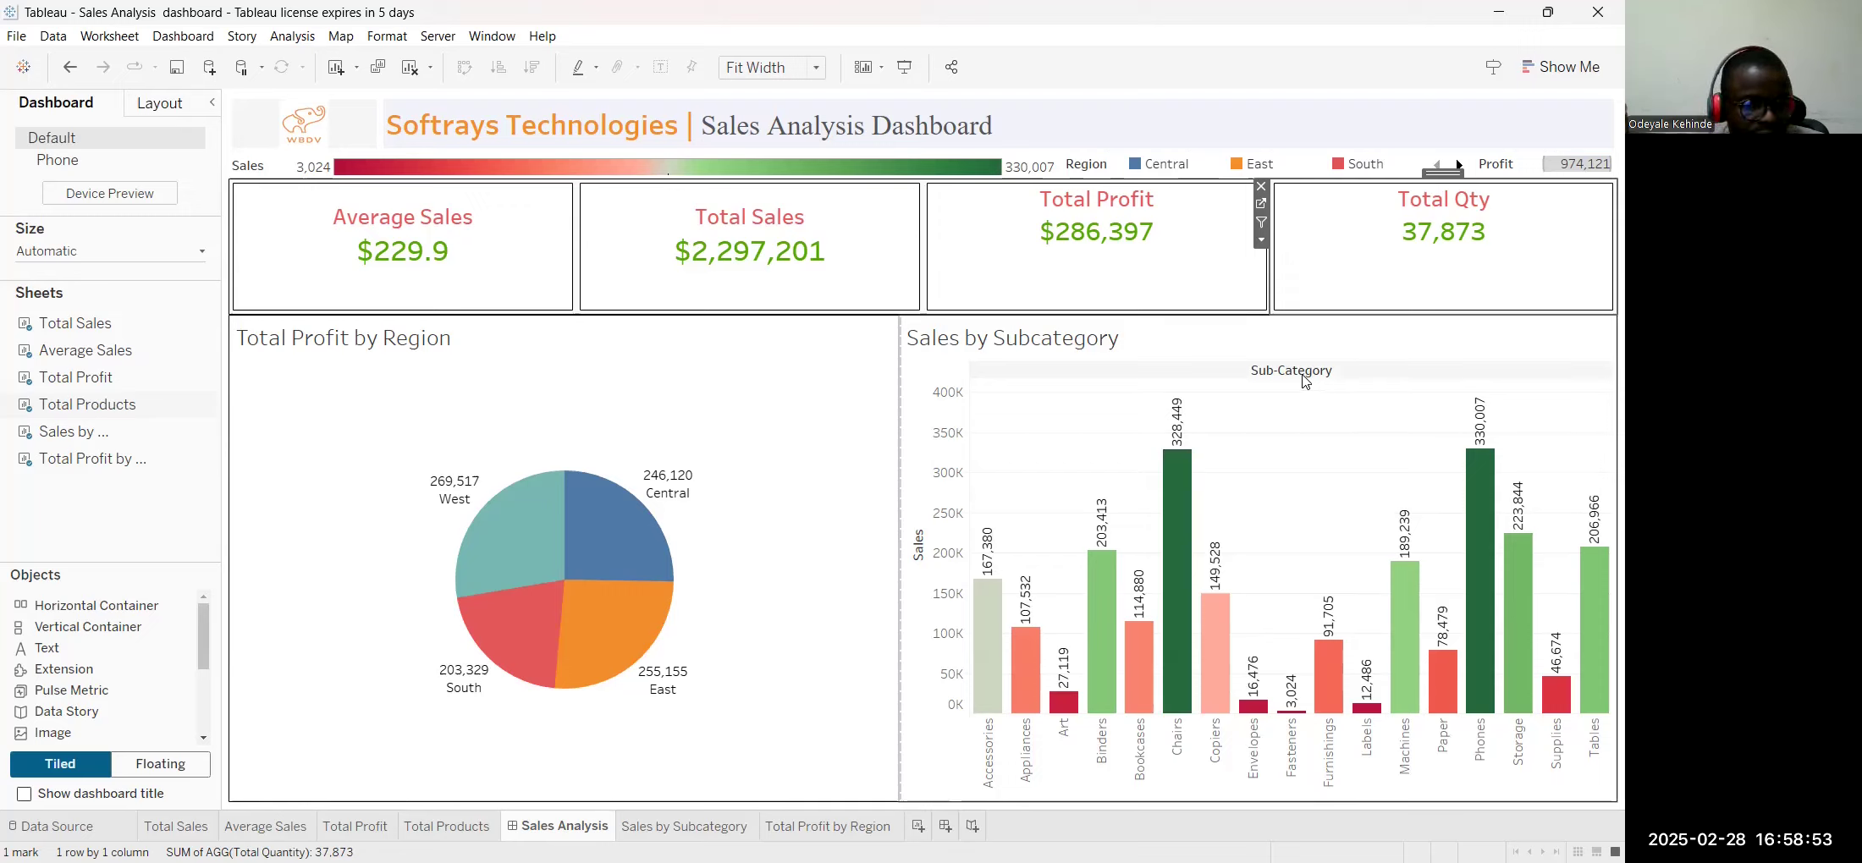
pyautogui.click(745, 828)
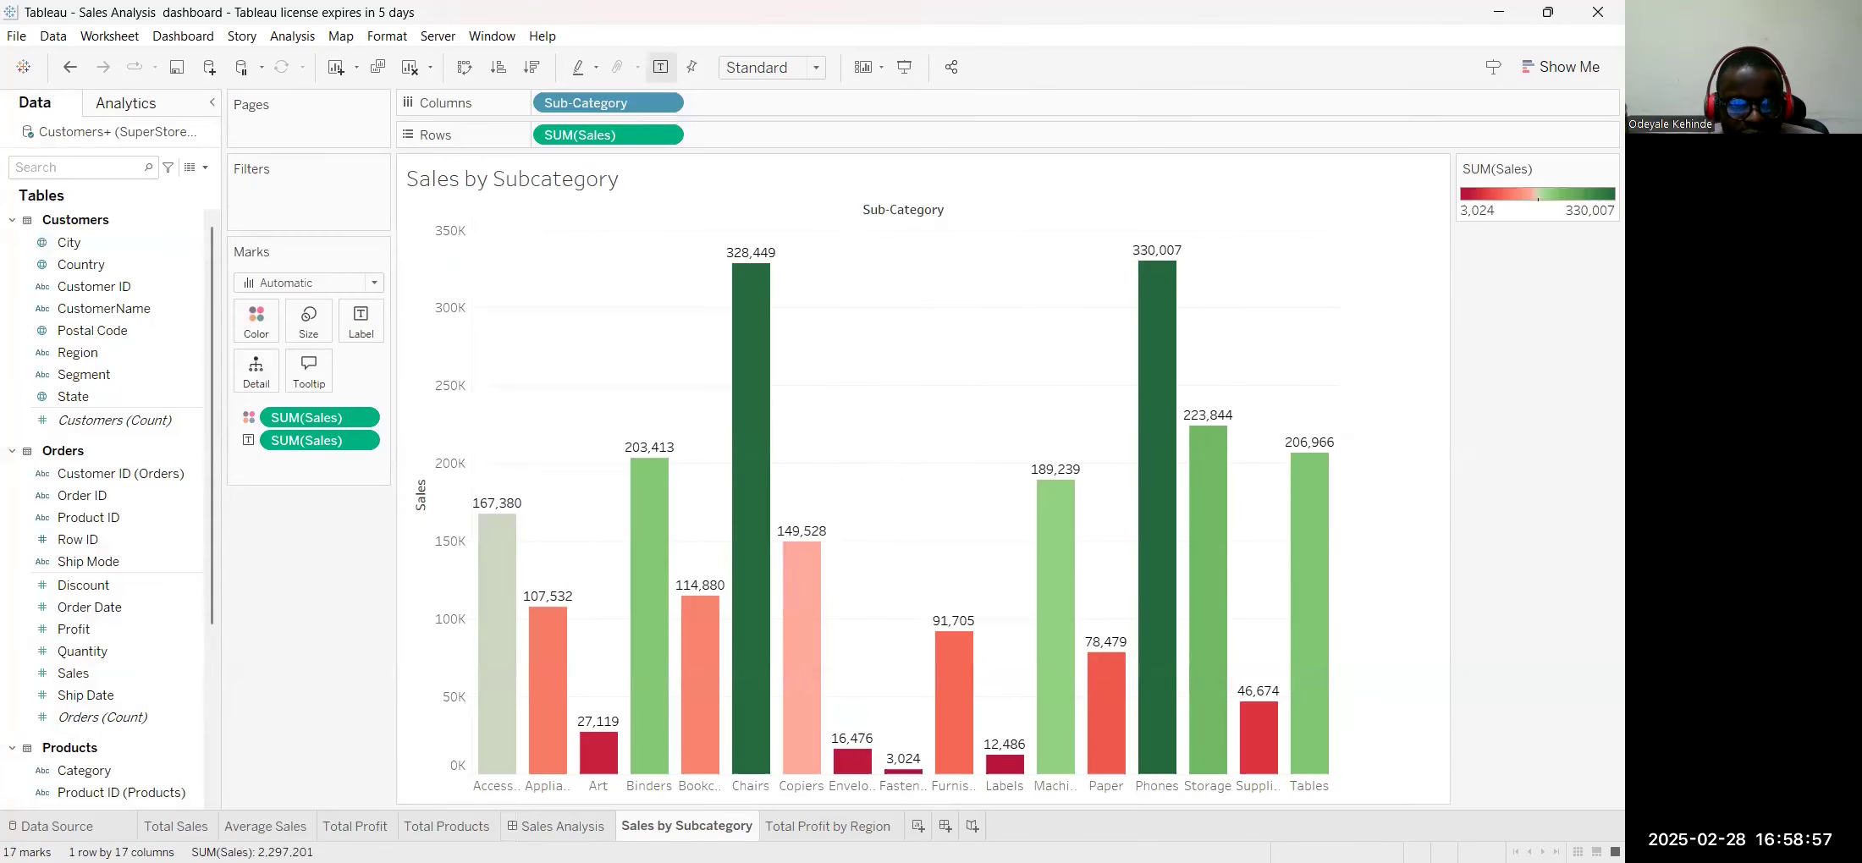
pyautogui.moveTo(744, 827)
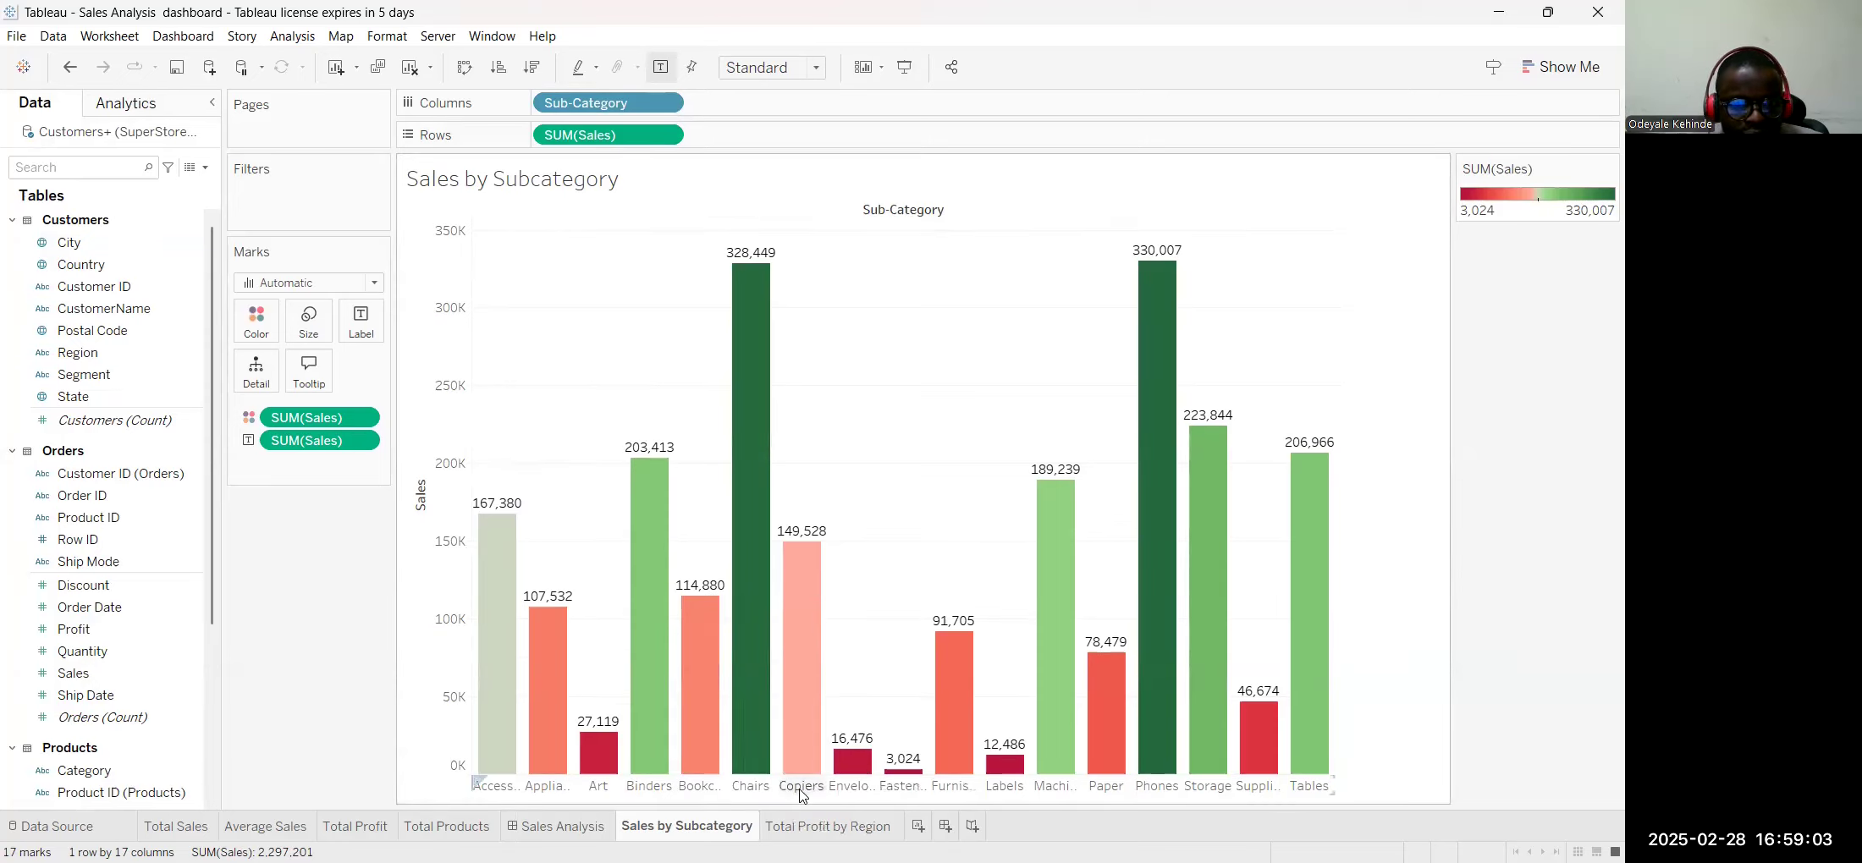
pyautogui.click(828, 826)
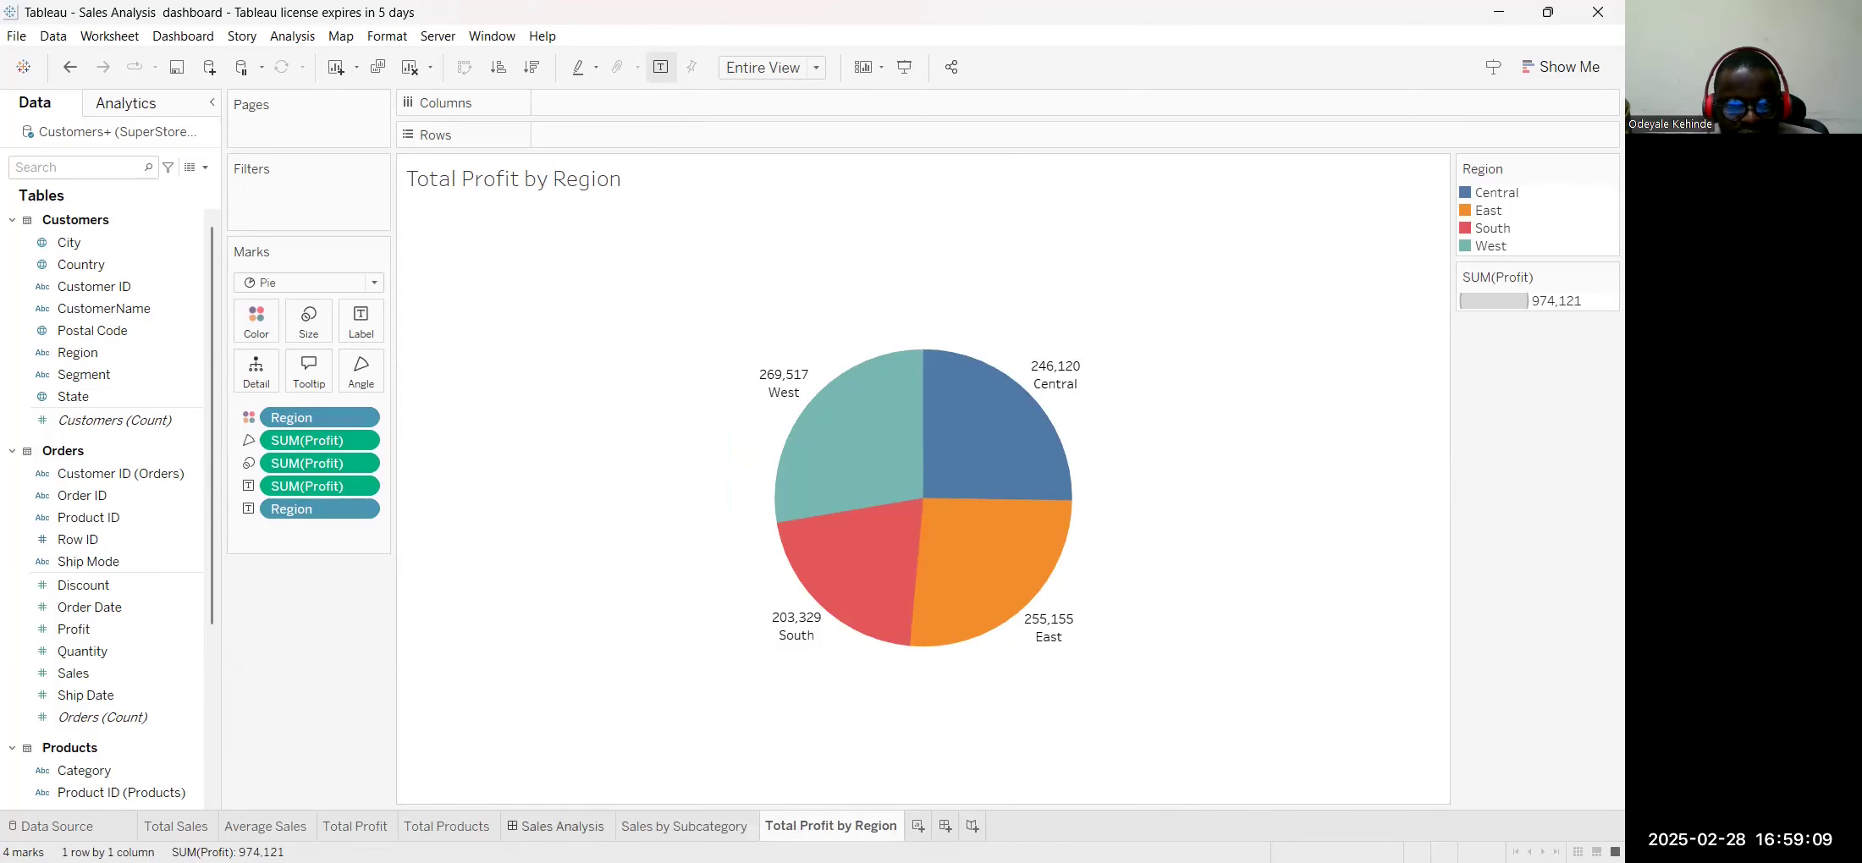
# Add a new worksheet after Total Profit by Region and name it Total Sales by State
pyautogui.click(556, 826)
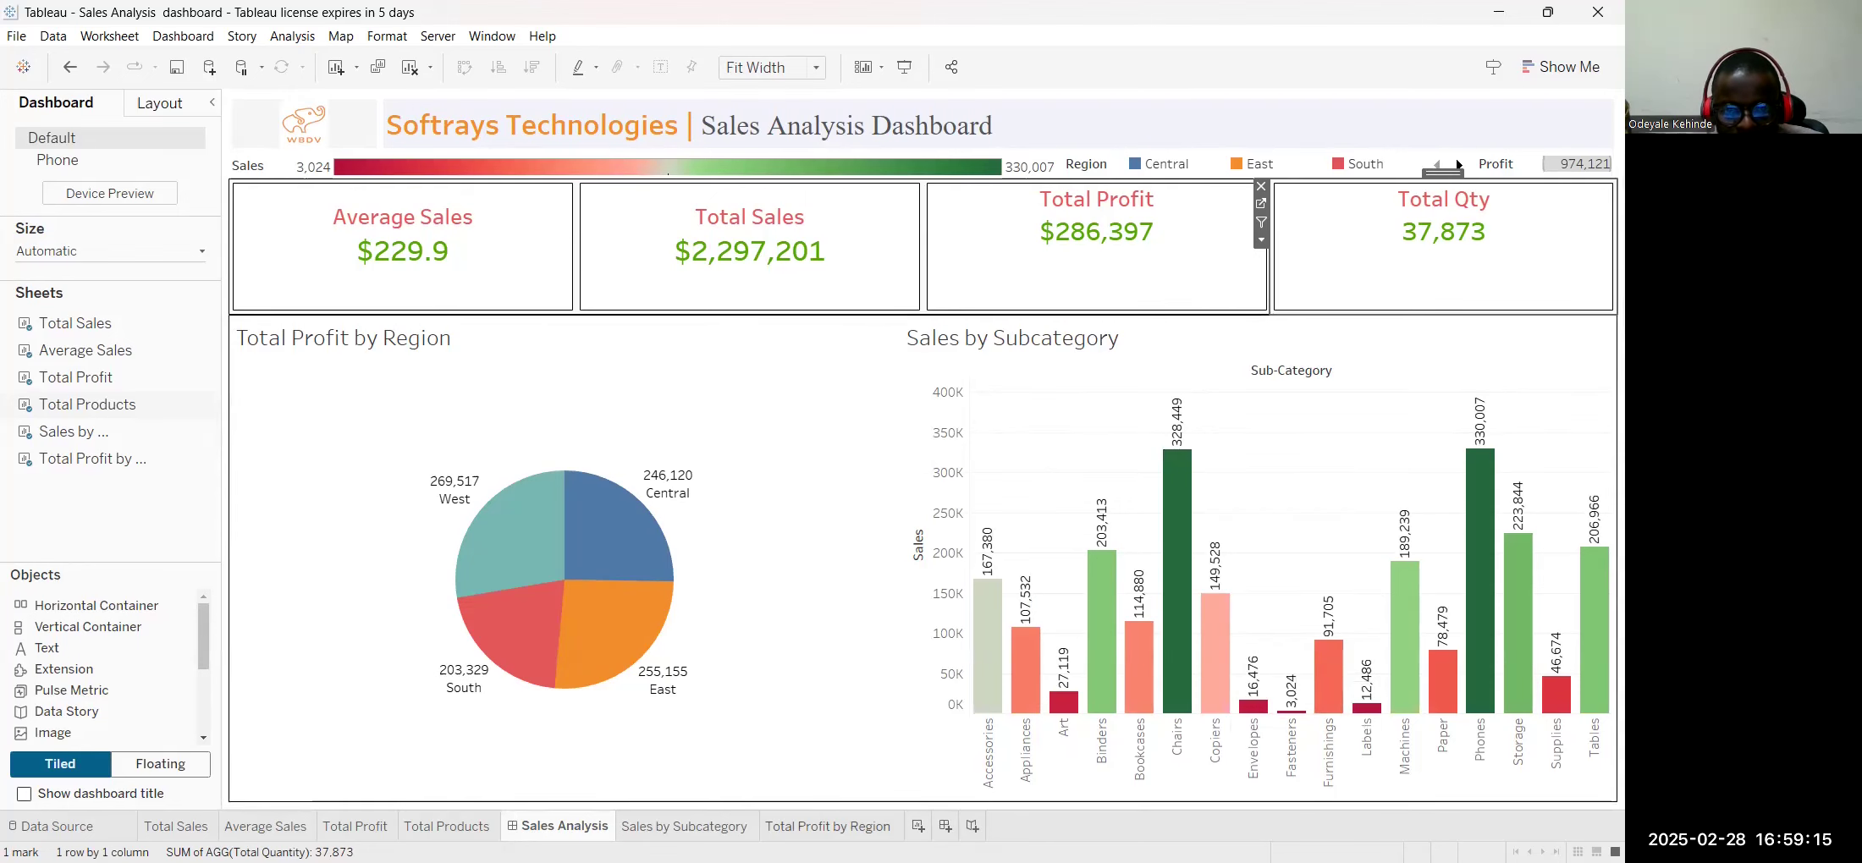
pyautogui.click(899, 828)
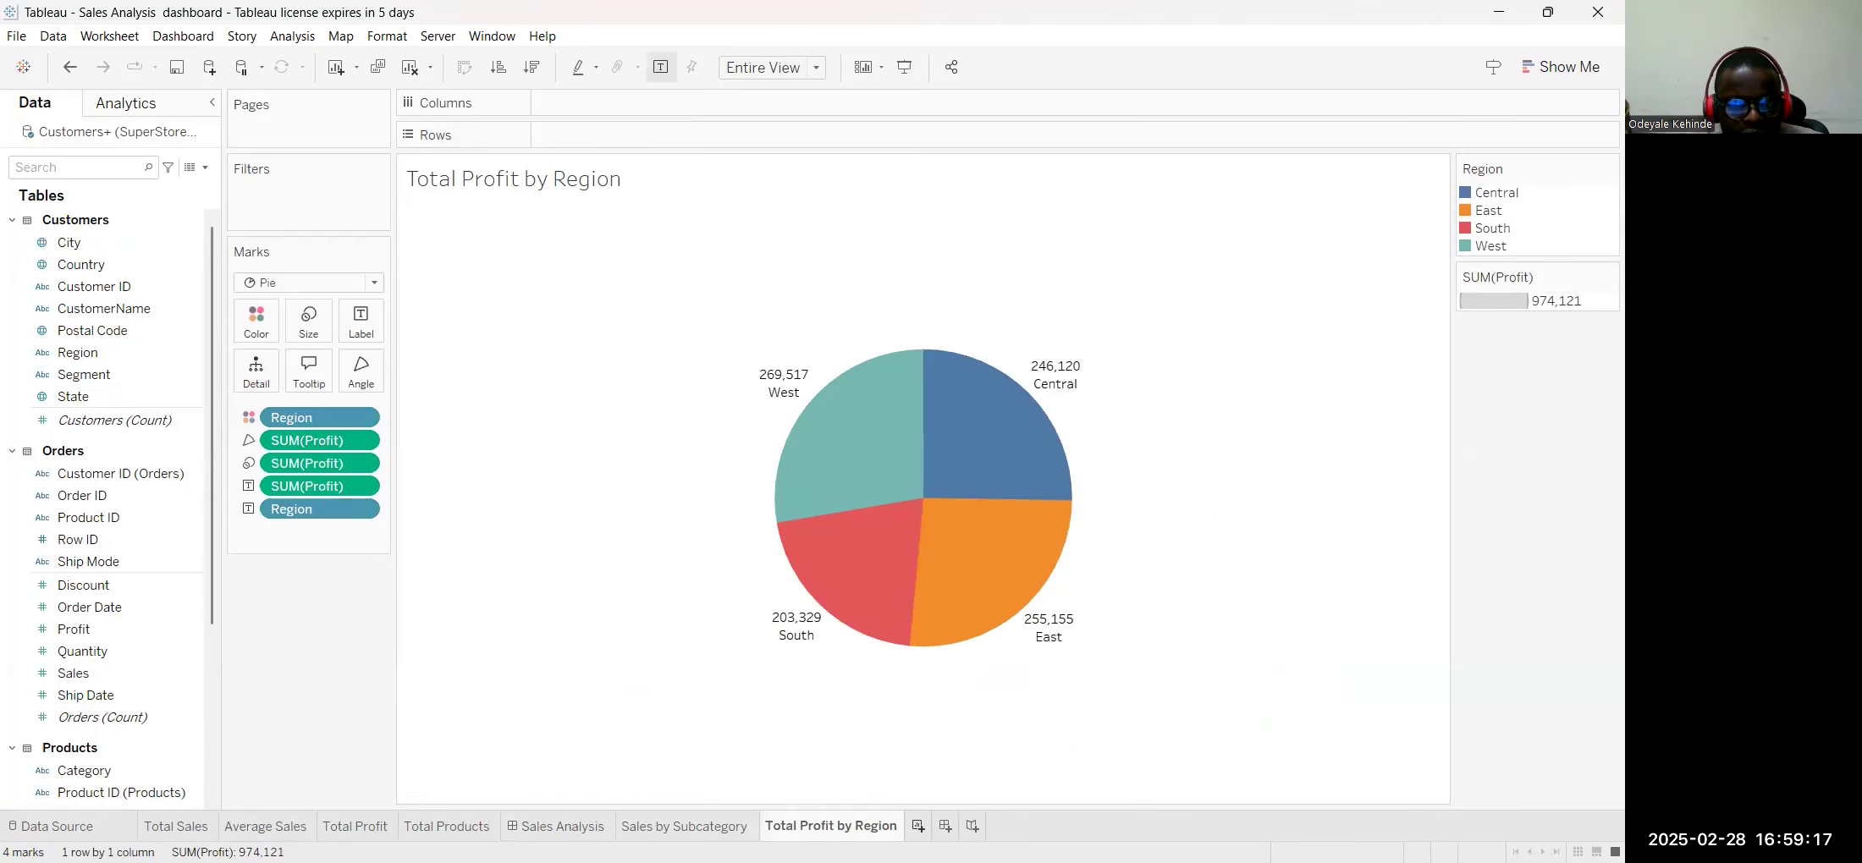
pyautogui.click(918, 826)
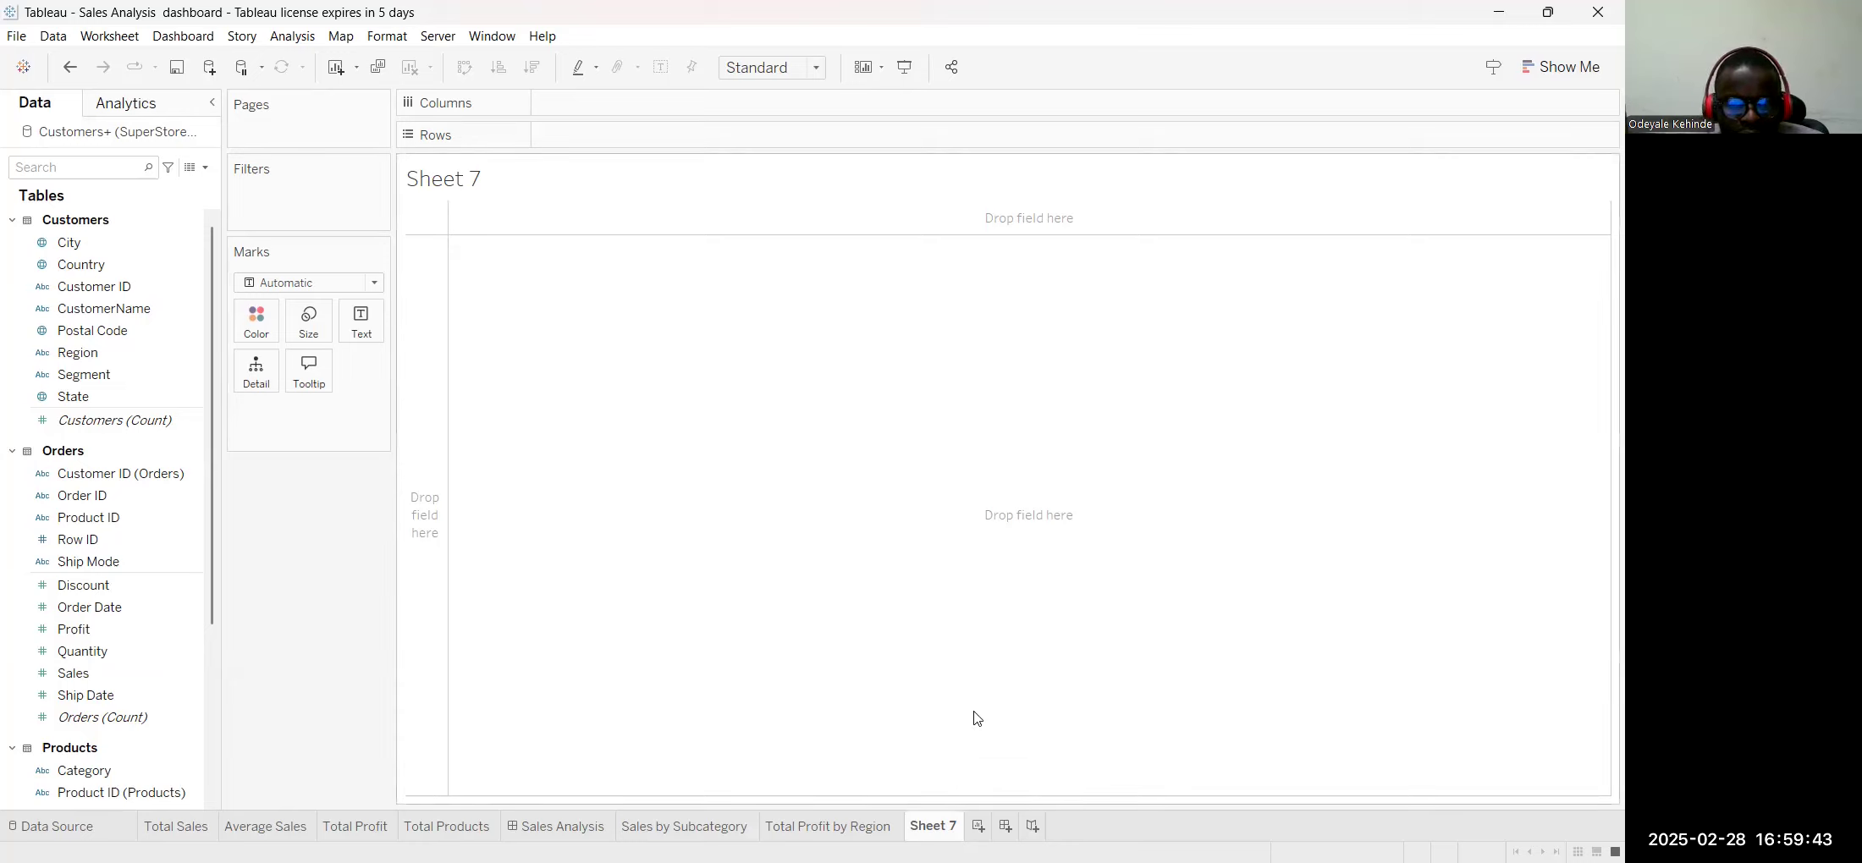
pyautogui.doubleClick(931, 827)
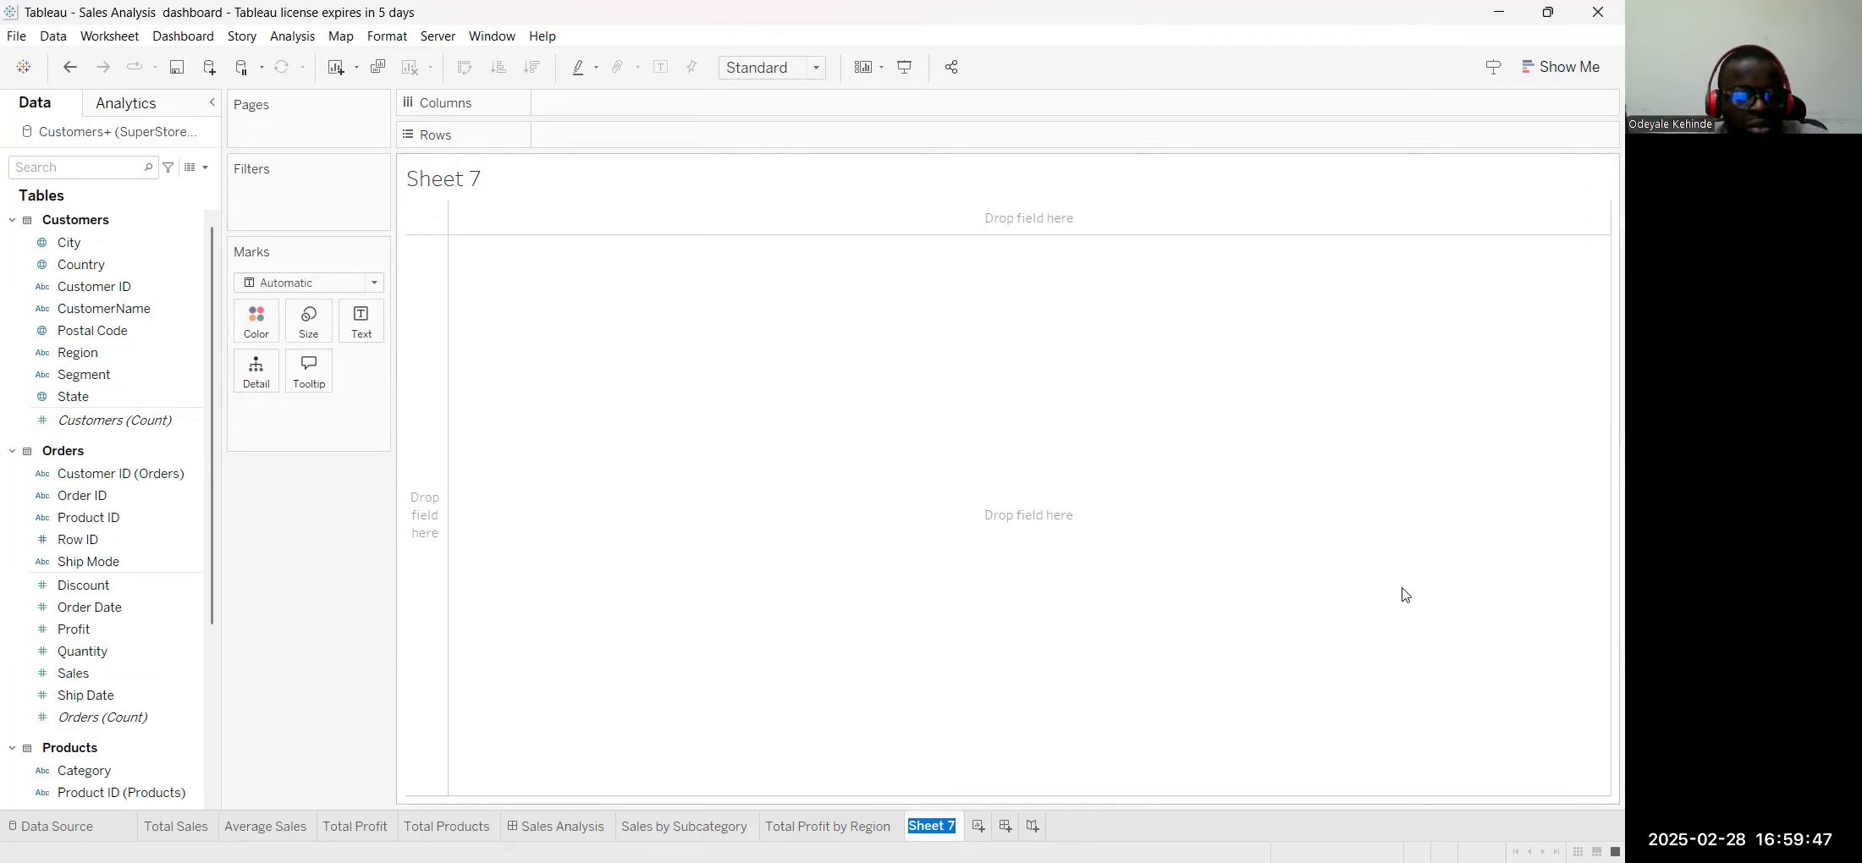
pyautogui.write('Total Sa')
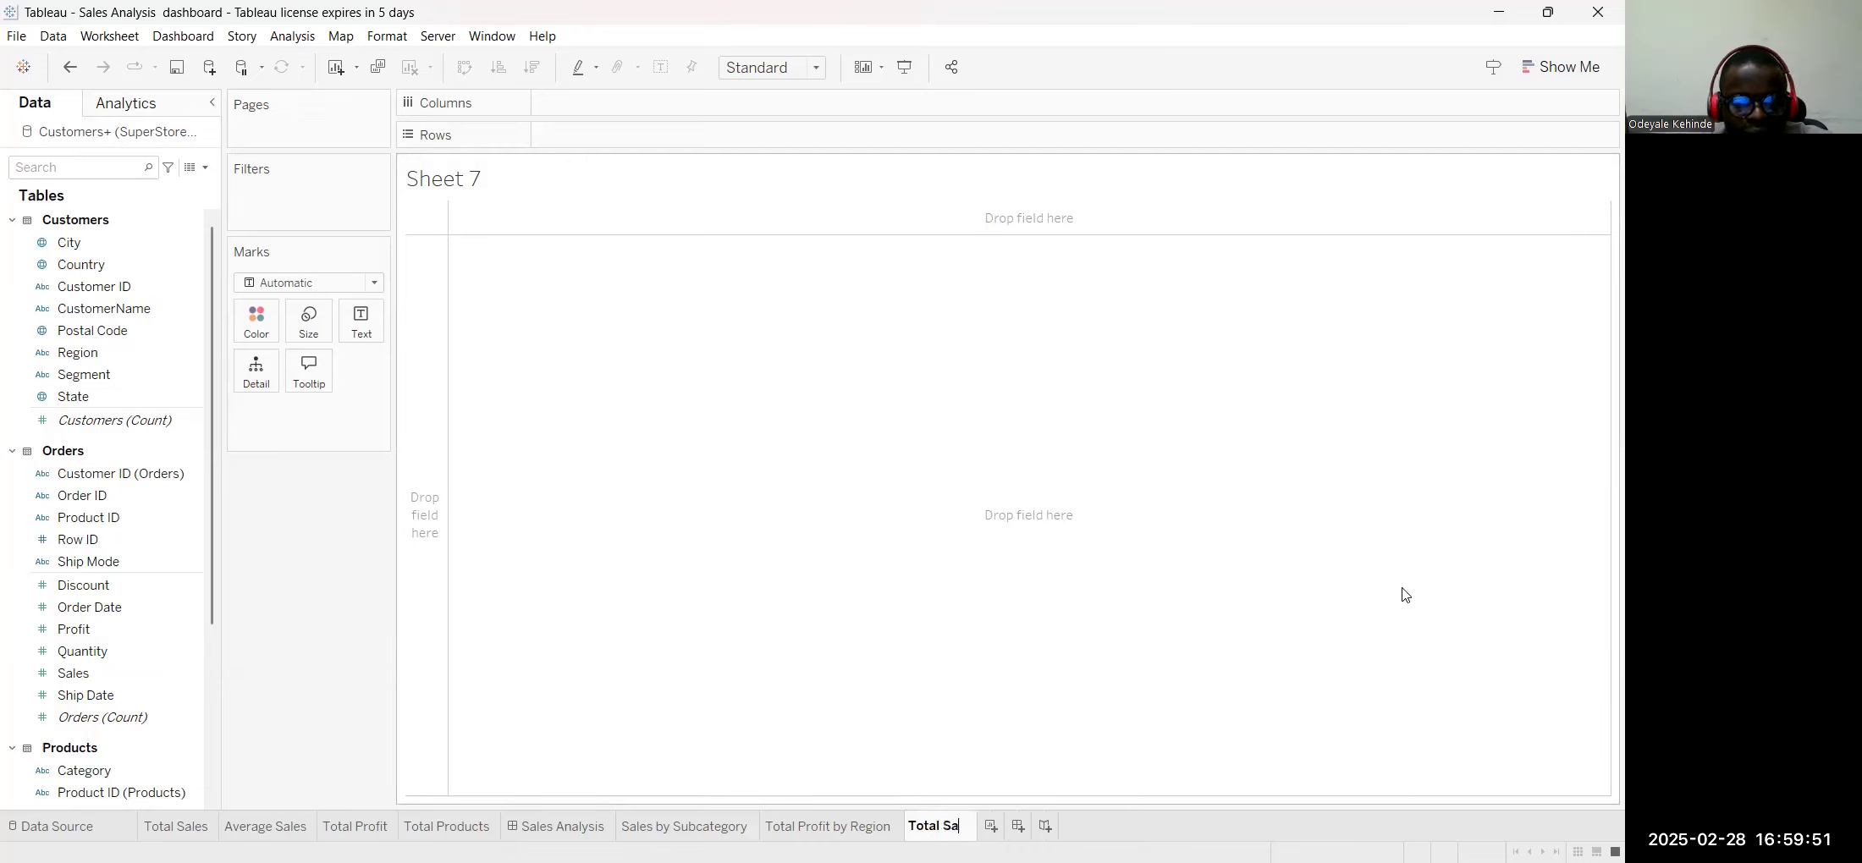
pyautogui.write('les b')
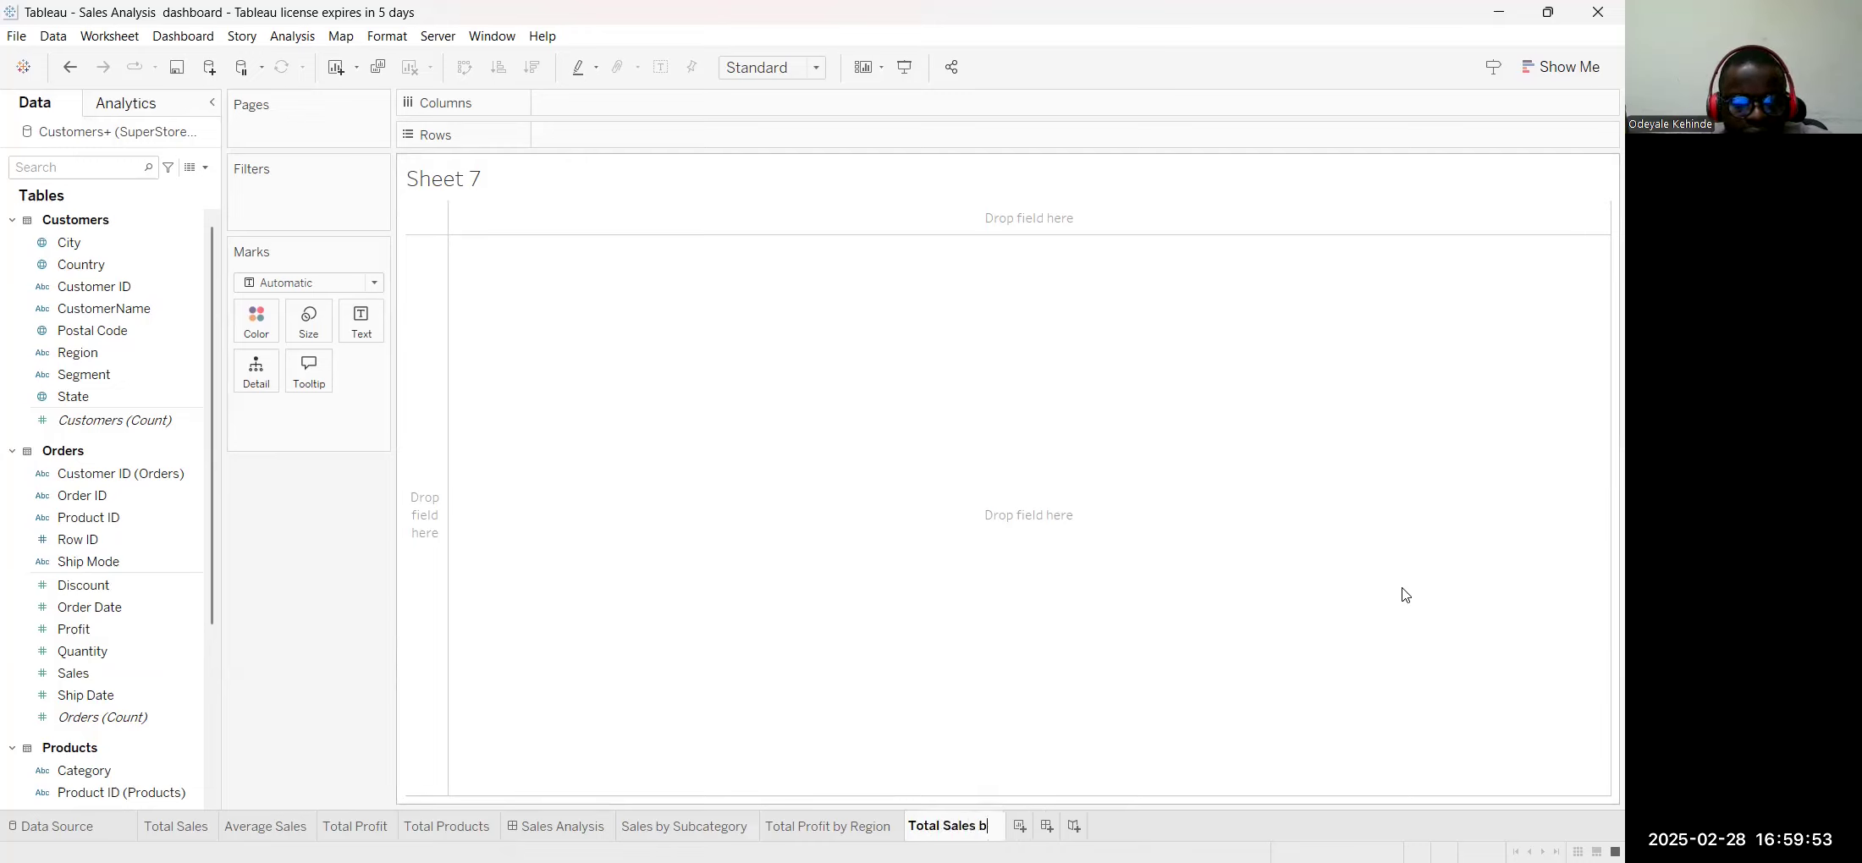
pyautogui.write('y State')
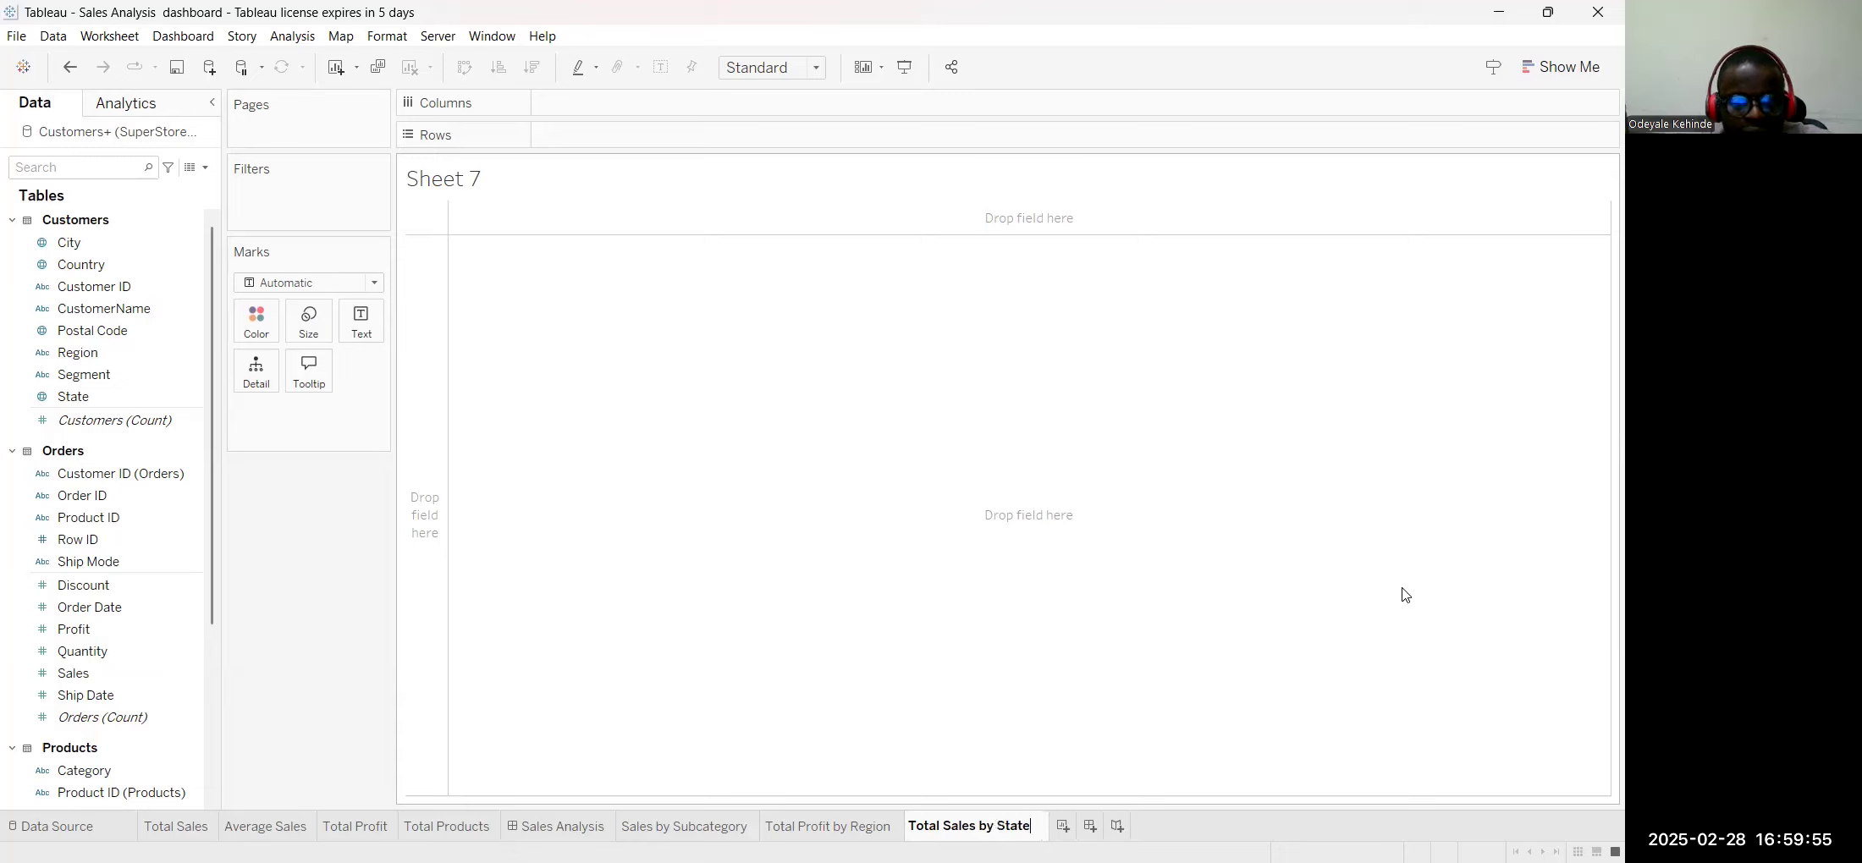
pyautogui.press('Return')
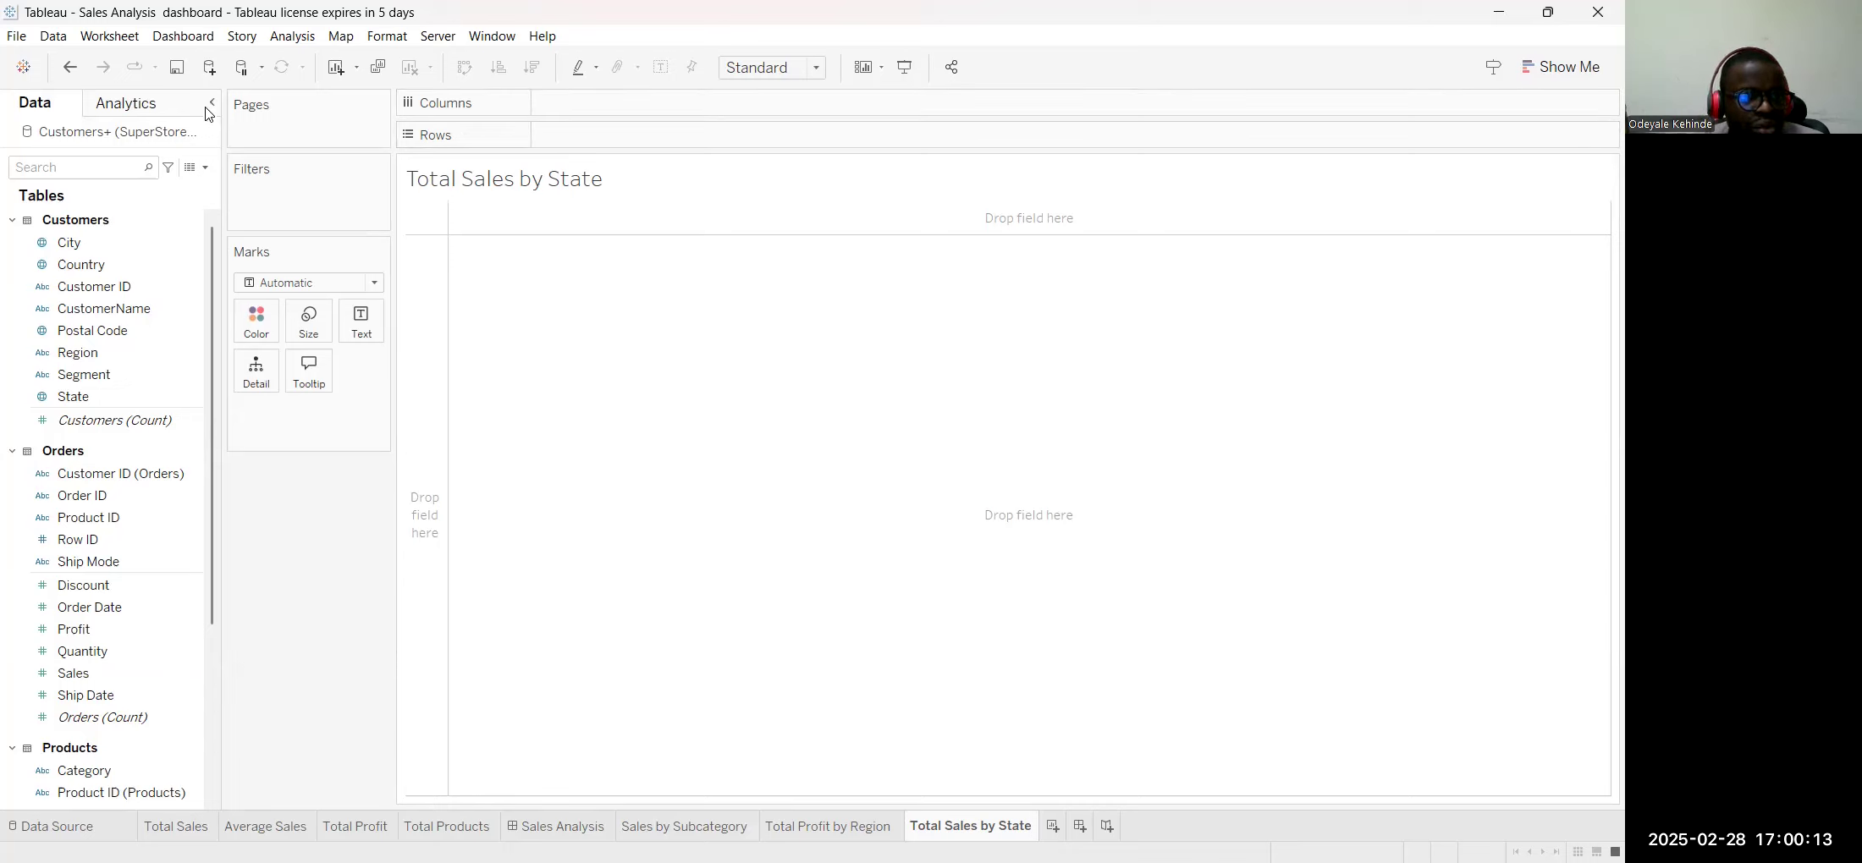
# Build a bar chart with the sum of Sales on rows and State from Customers on columns
pyautogui.click(205, 167)
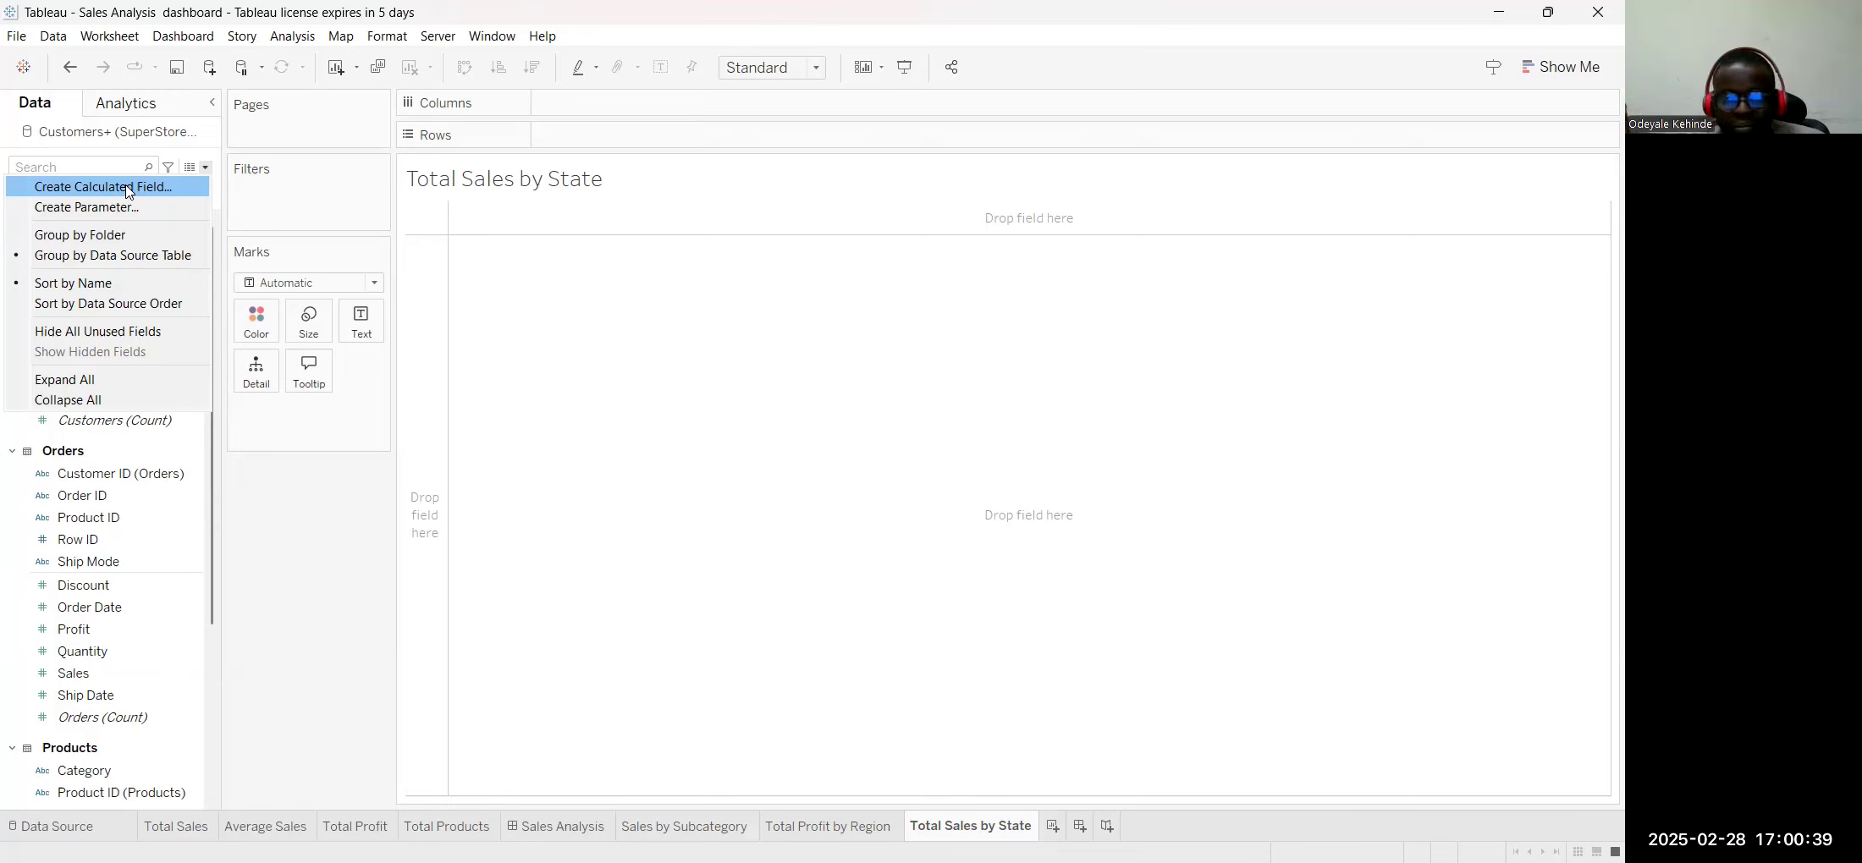
pyautogui.click(679, 252)
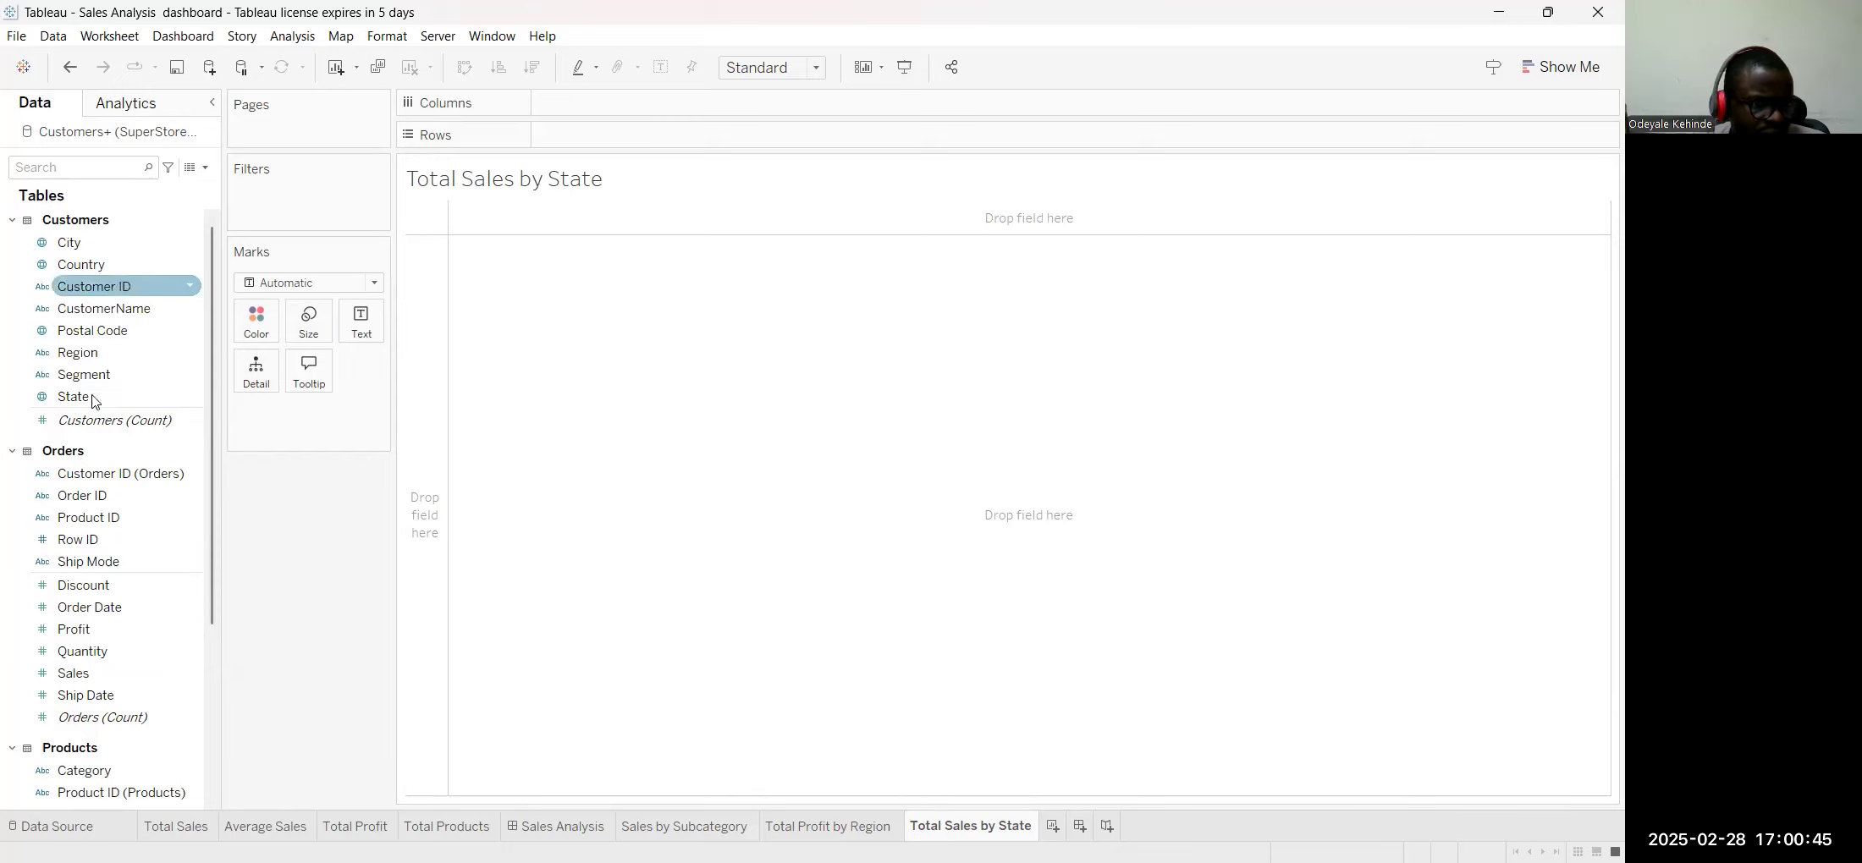
pyautogui.click(74, 674)
pyautogui.moveTo(74, 673); pyautogui.dragTo(567, 140)
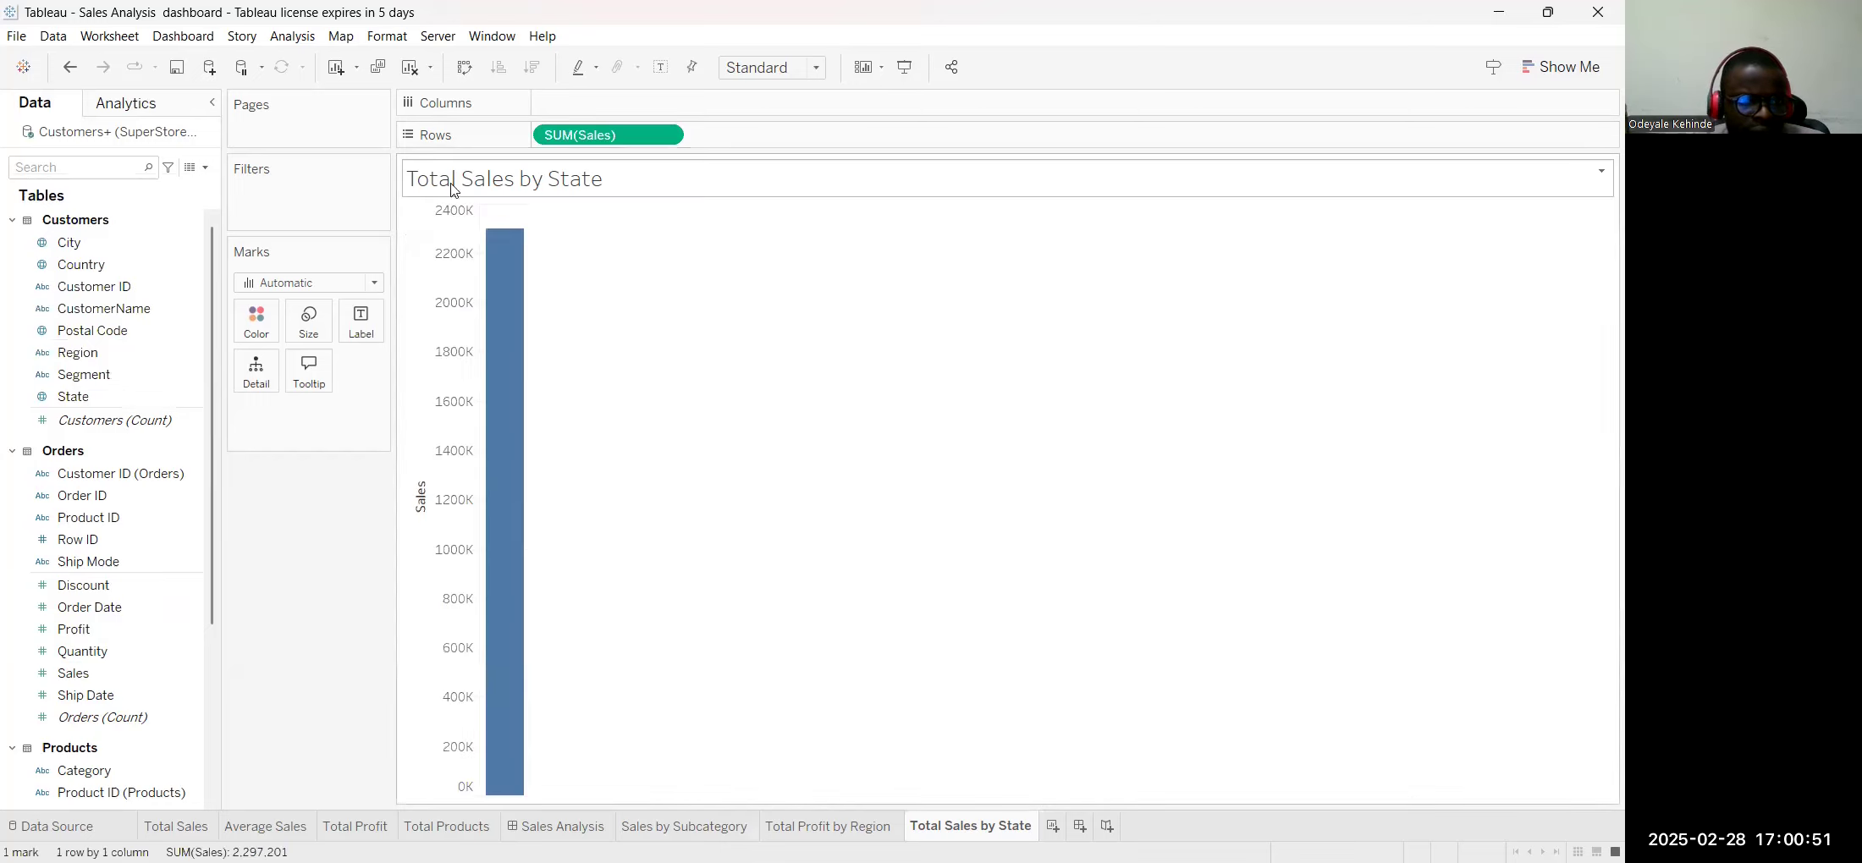
pyautogui.click(72, 352)
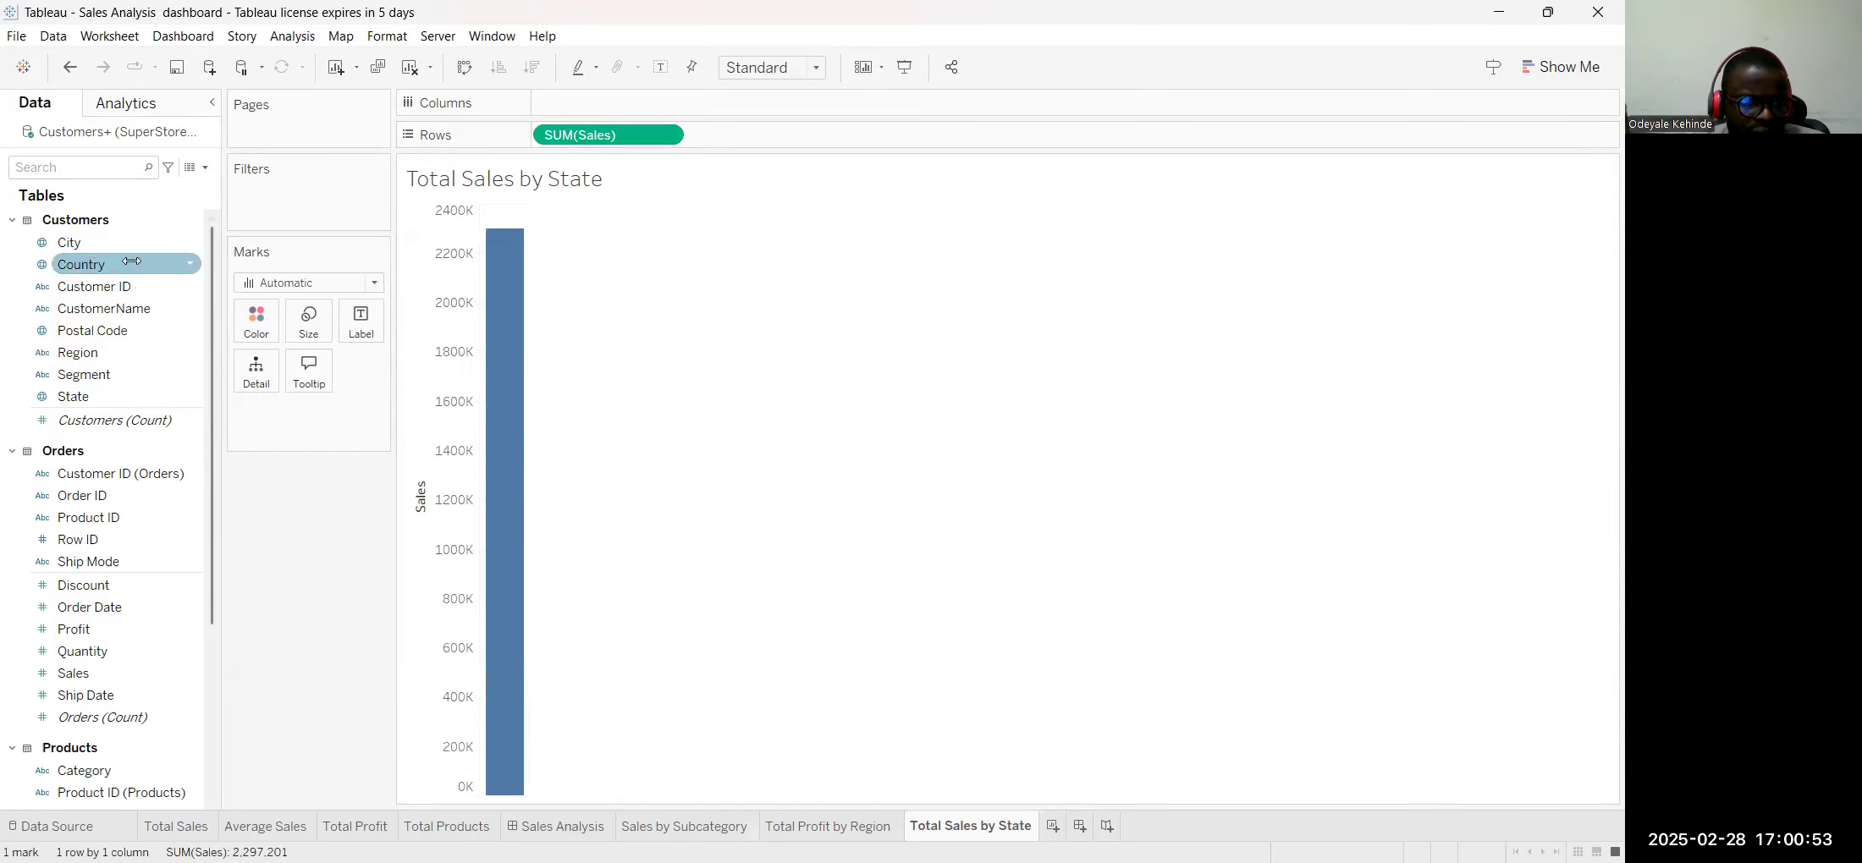
pyautogui.click(75, 396)
pyautogui.moveTo(74, 396); pyautogui.dragTo(603, 109)
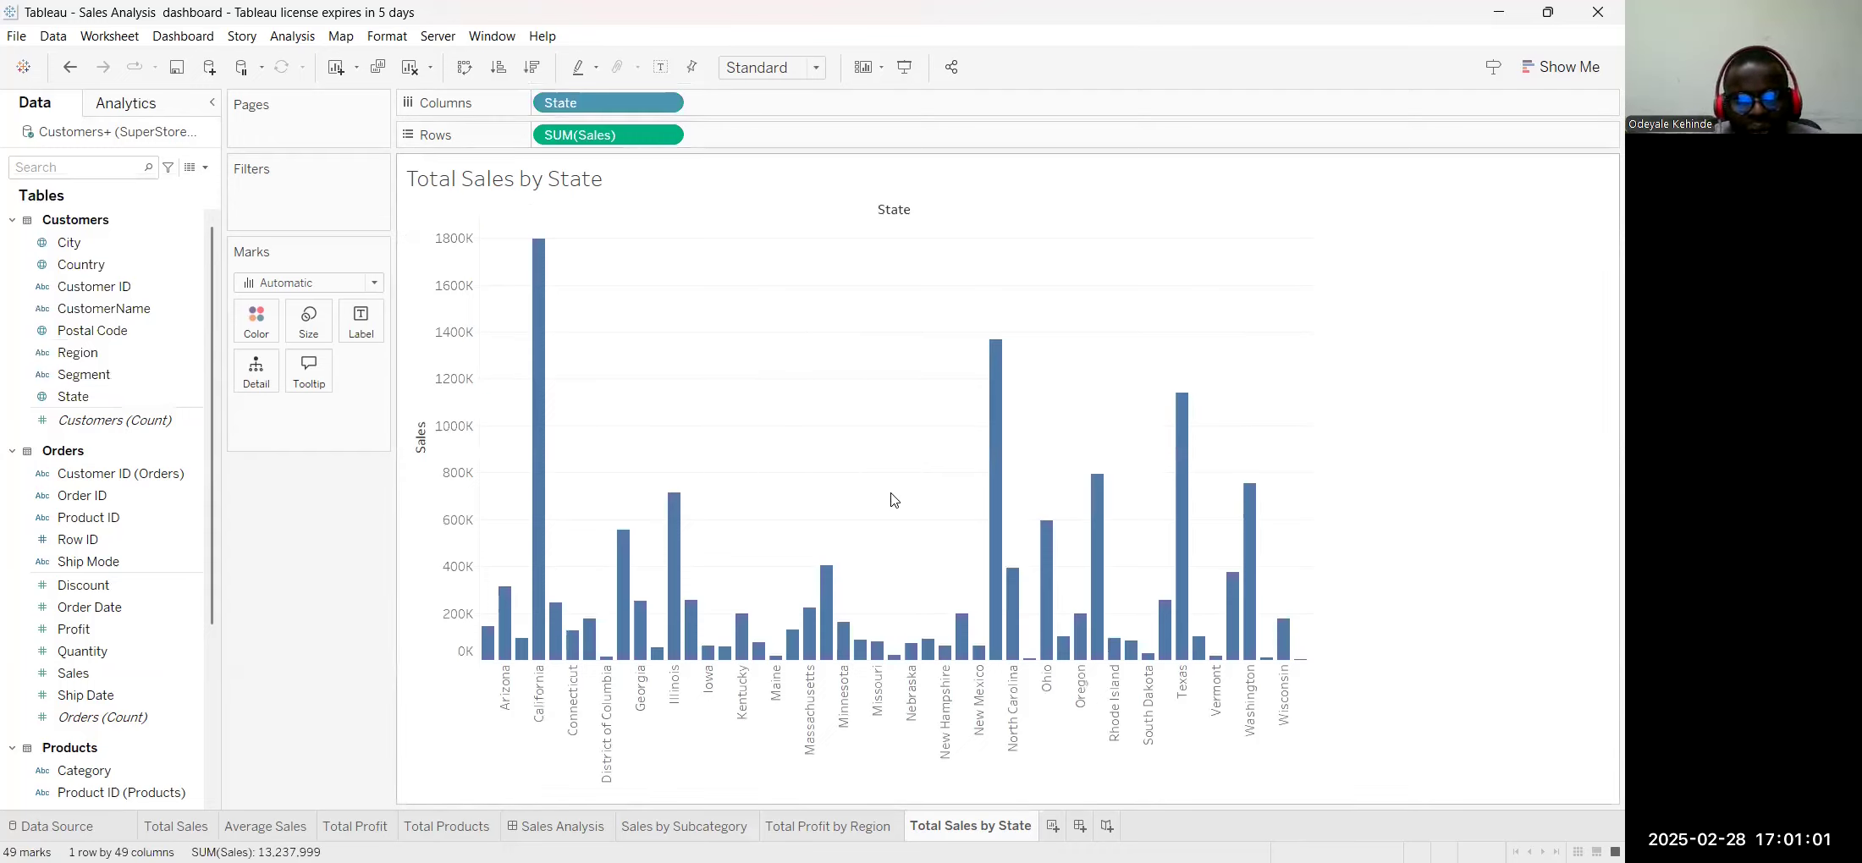
# Compare the state bar chart with the Sales by Subcategory sheet and return to Total Sales by State
pyautogui.moveTo(673, 537)
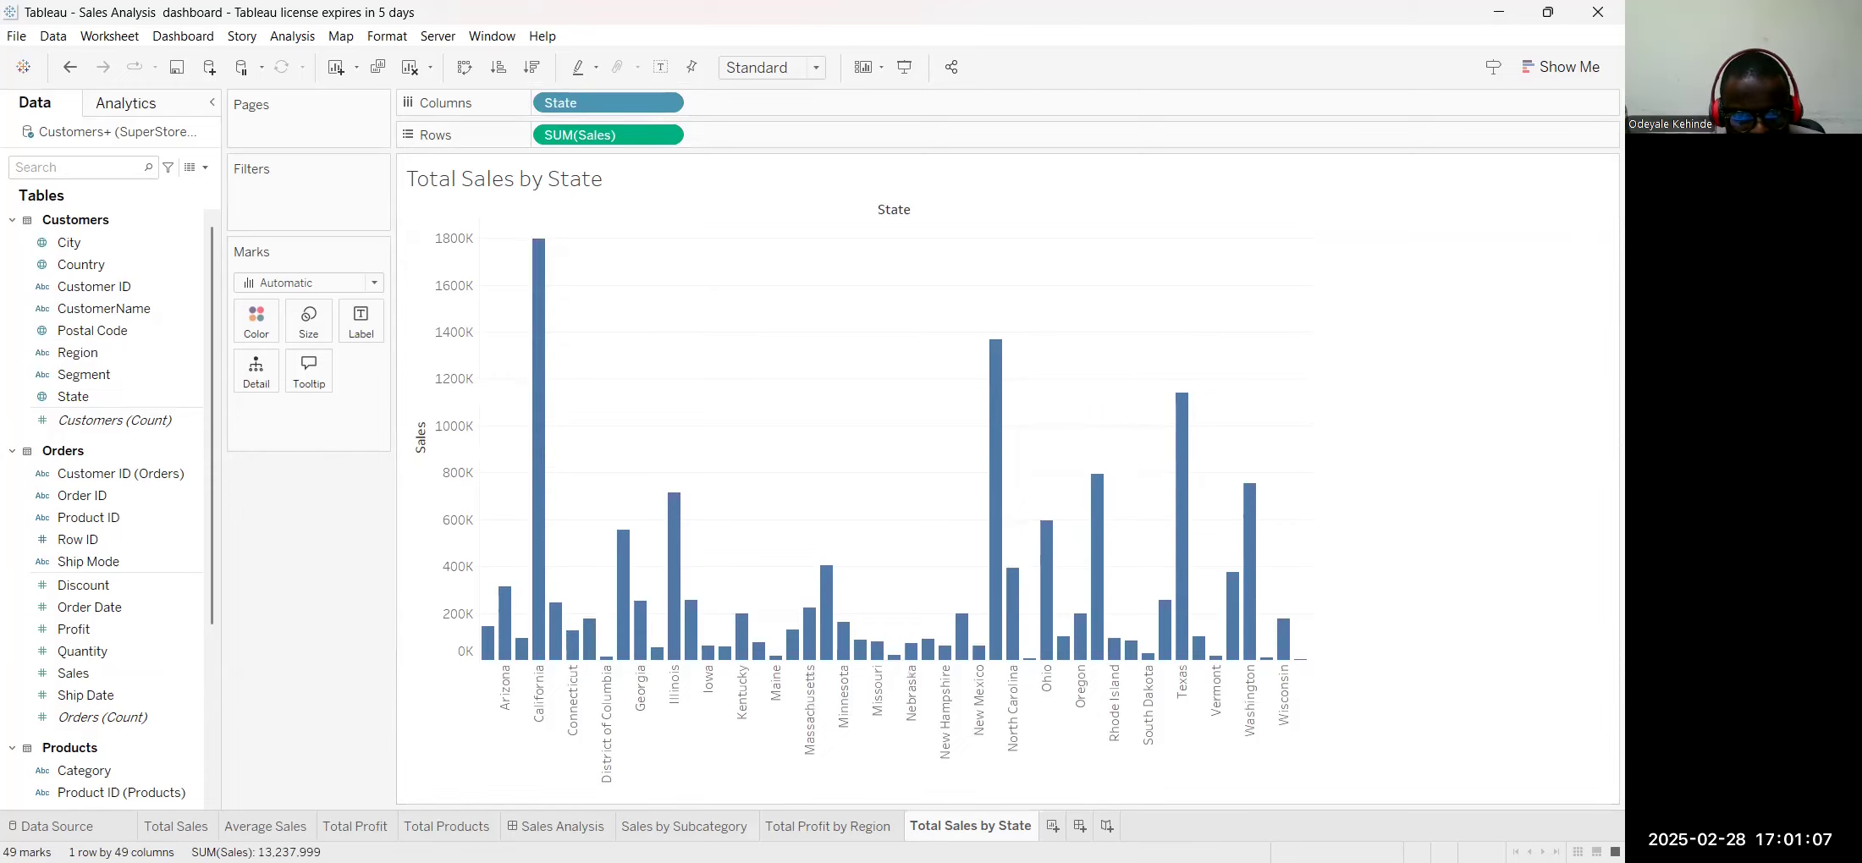
pyautogui.hotkey('ctrl', 'shift', 'Tab')
pyautogui.hotkey('ctrl', 'shift', 'Tab')
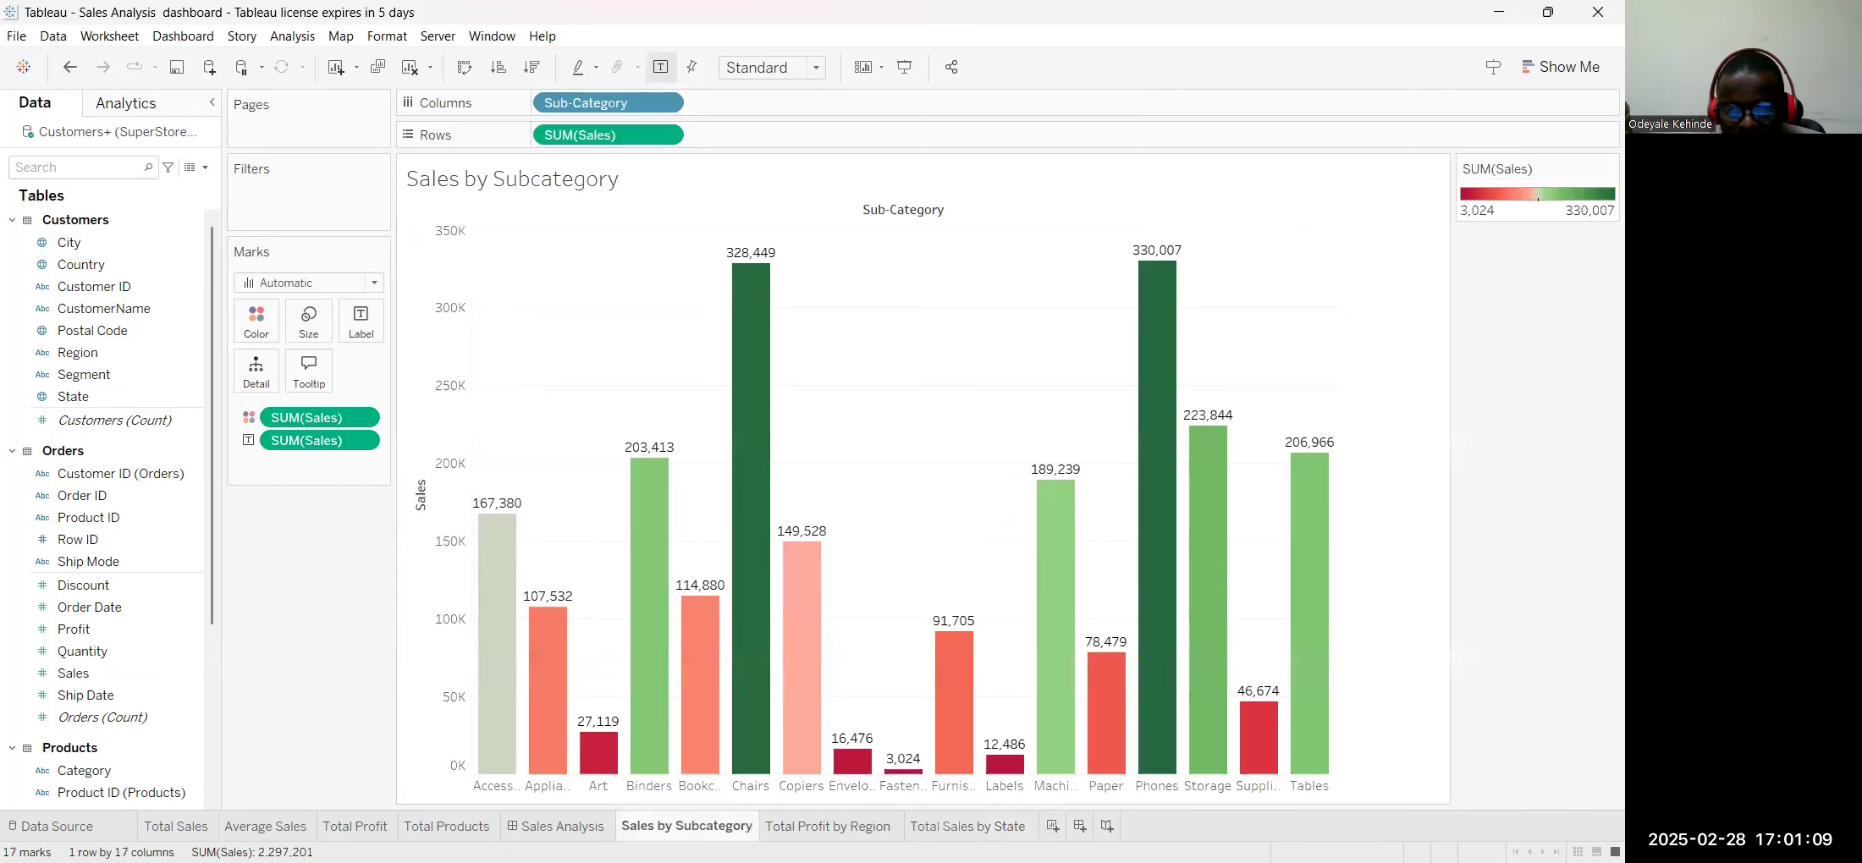
pyautogui.hotkey('ctrl', 'Tab')
pyautogui.hotkey('ctrl', 'Tab')
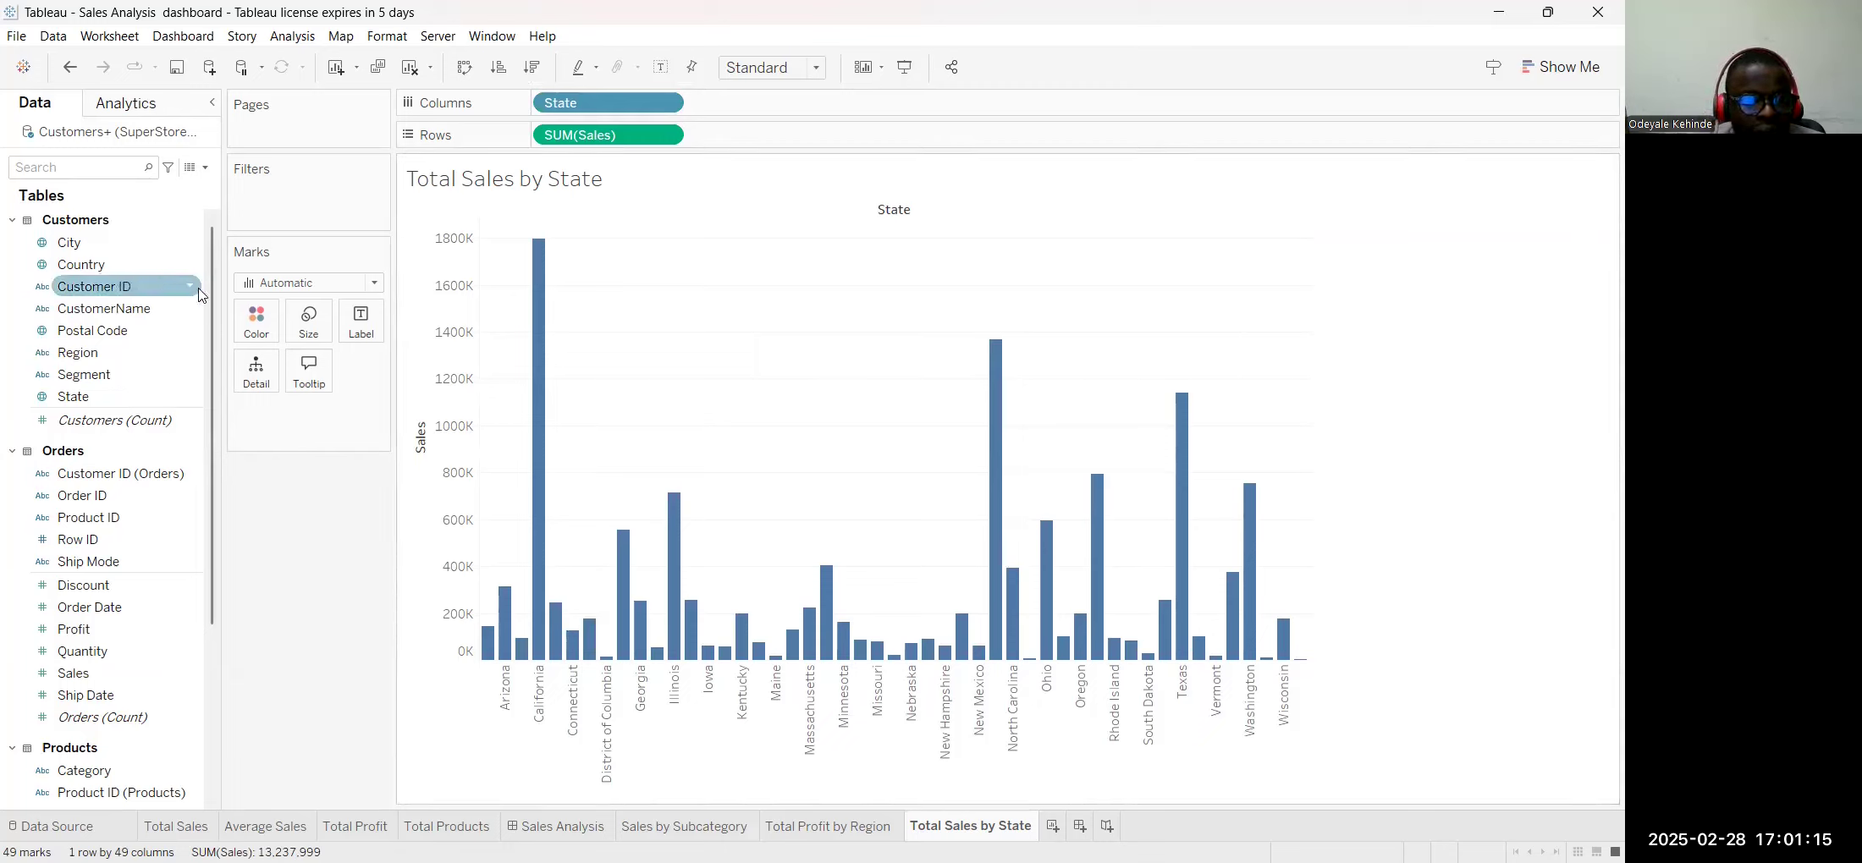
# Convert the Total Sales by State bar chart into a filled map of the states
pyautogui.click(375, 285)
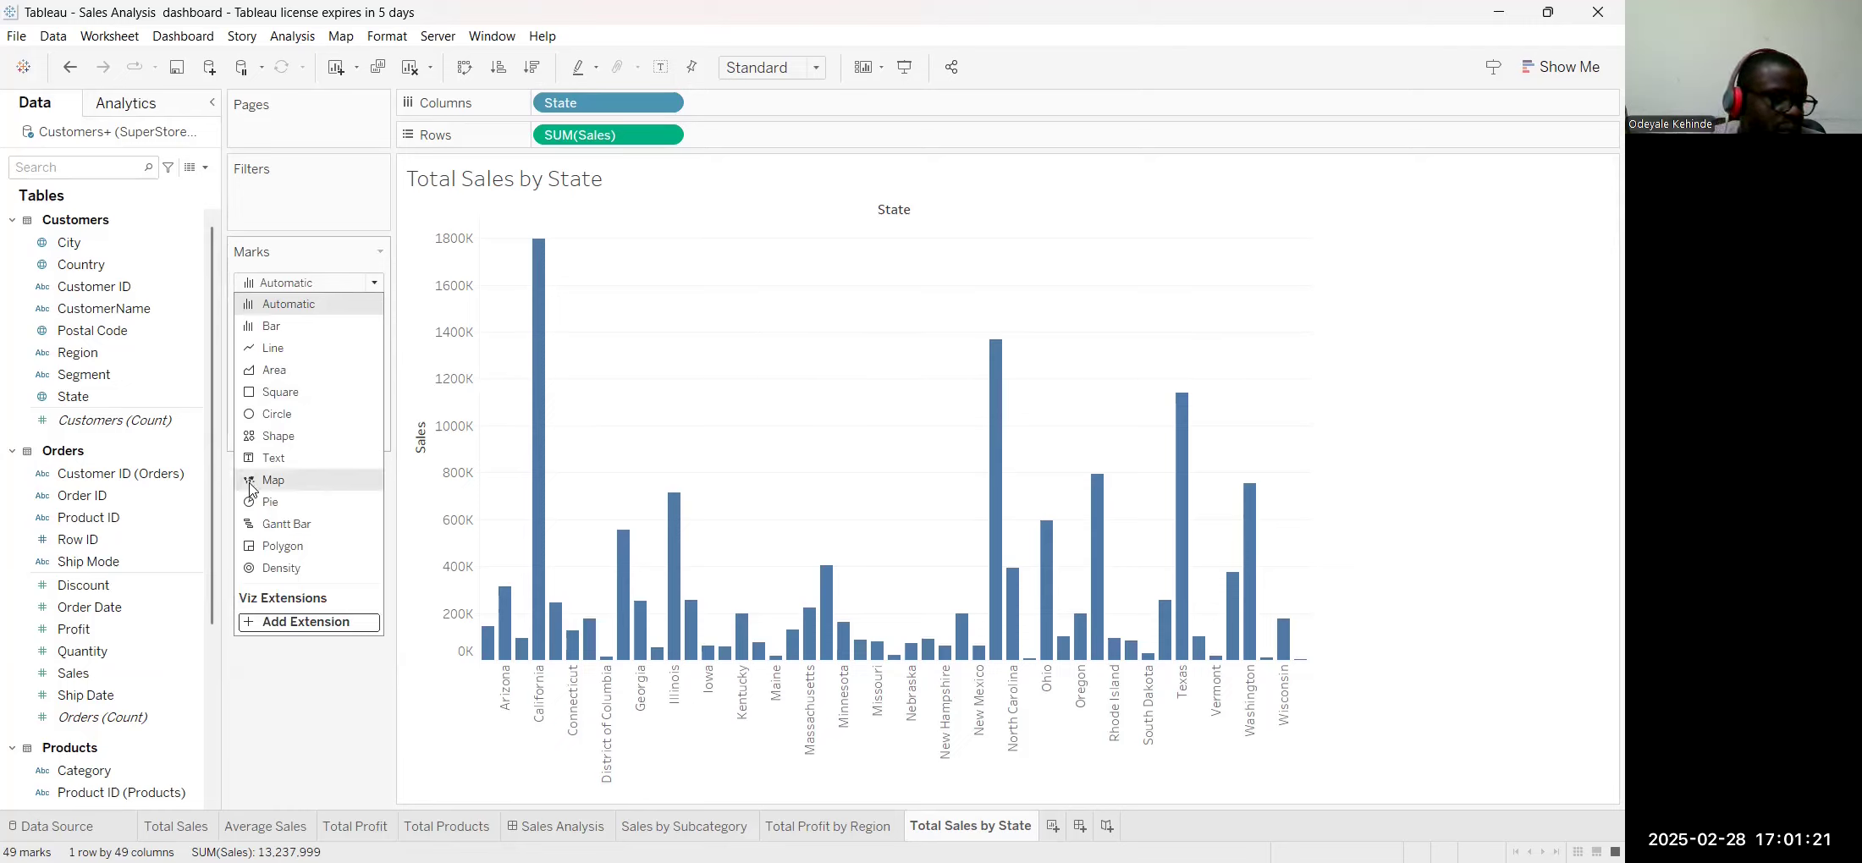
pyautogui.click(1553, 70)
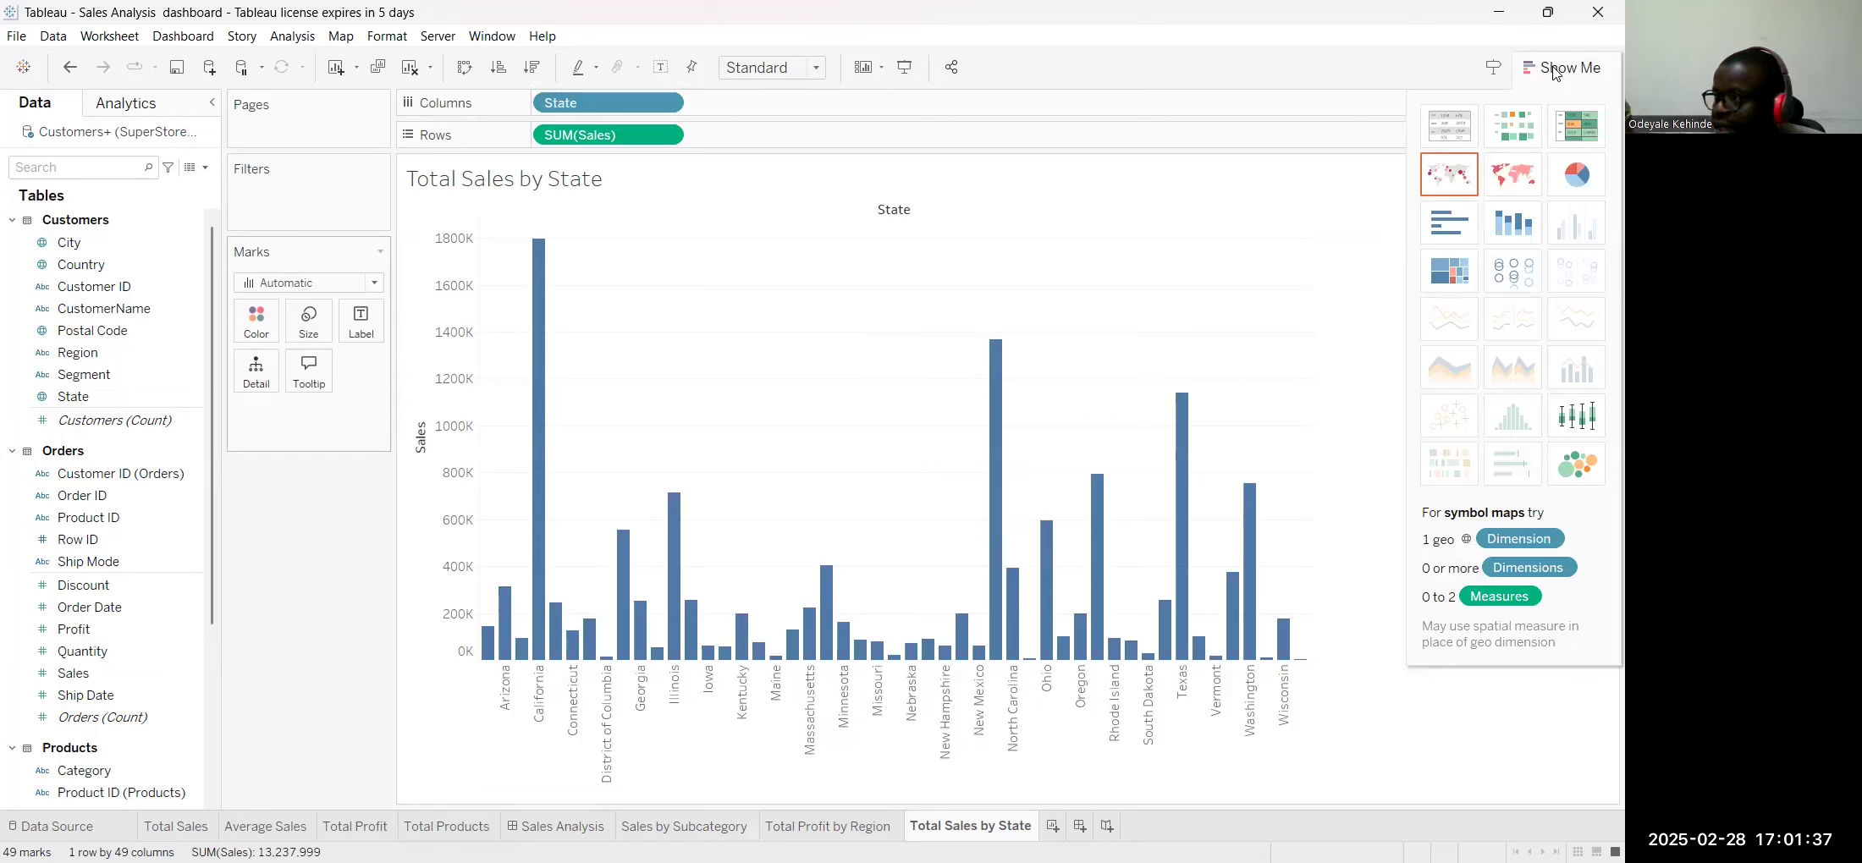
pyautogui.click(1511, 175)
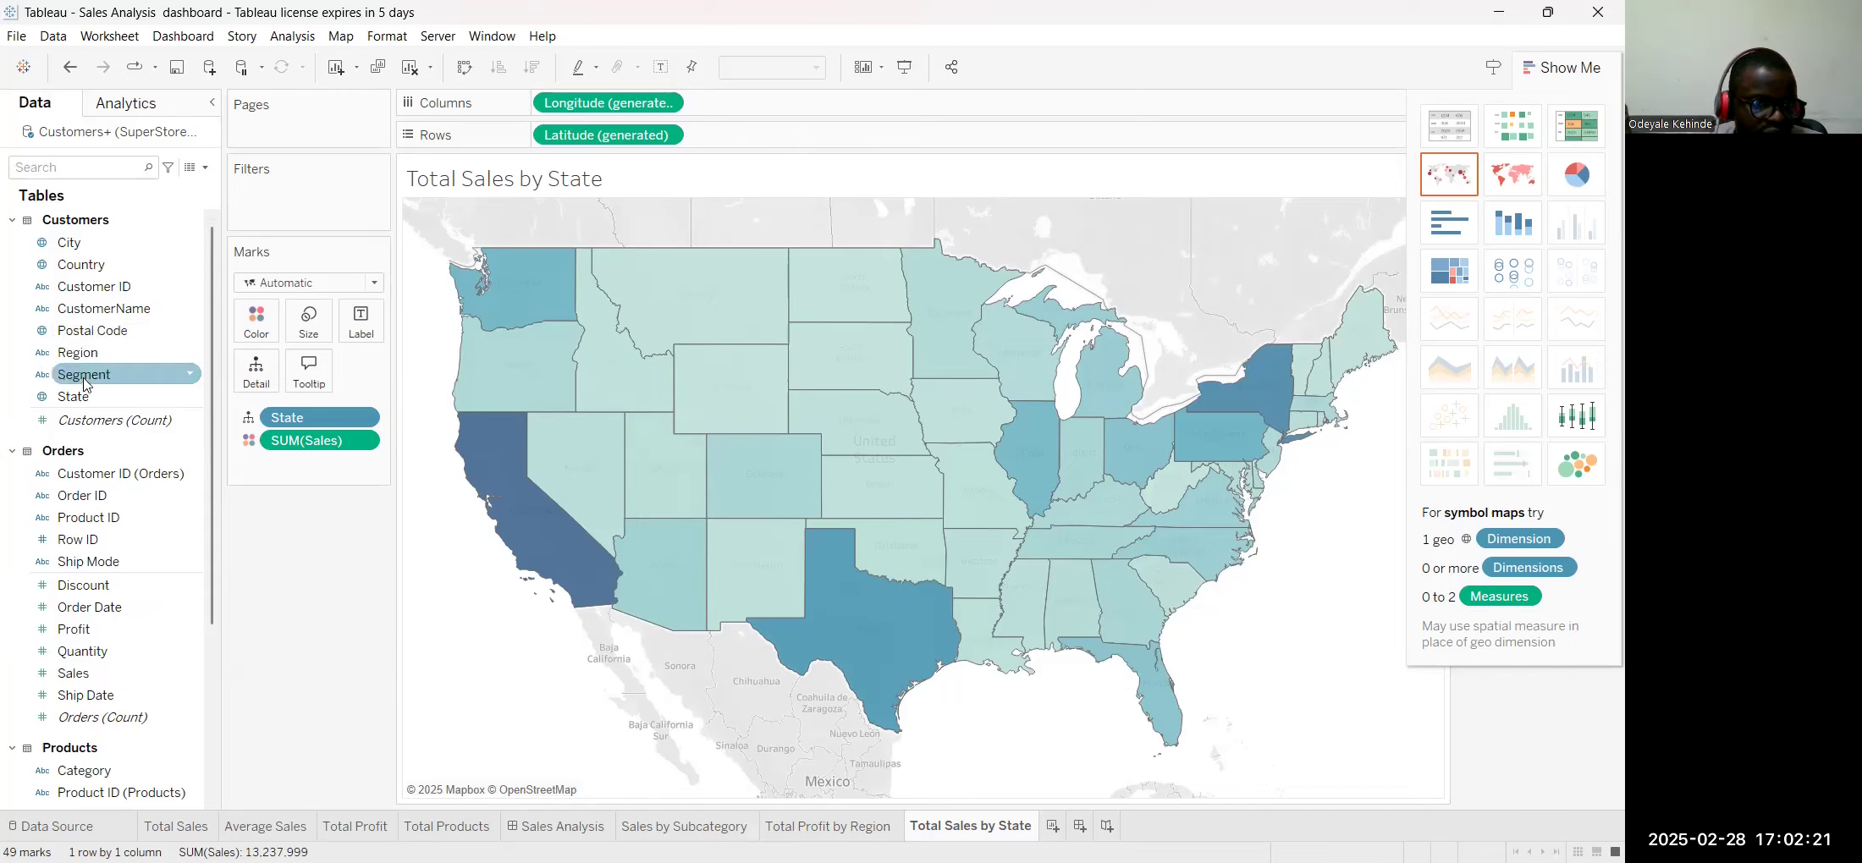
# Label each state on the map with its State name and sum of Sales, and close the chart type suggestions
pyautogui.moveTo(75, 402); pyautogui.dragTo(383, 330)
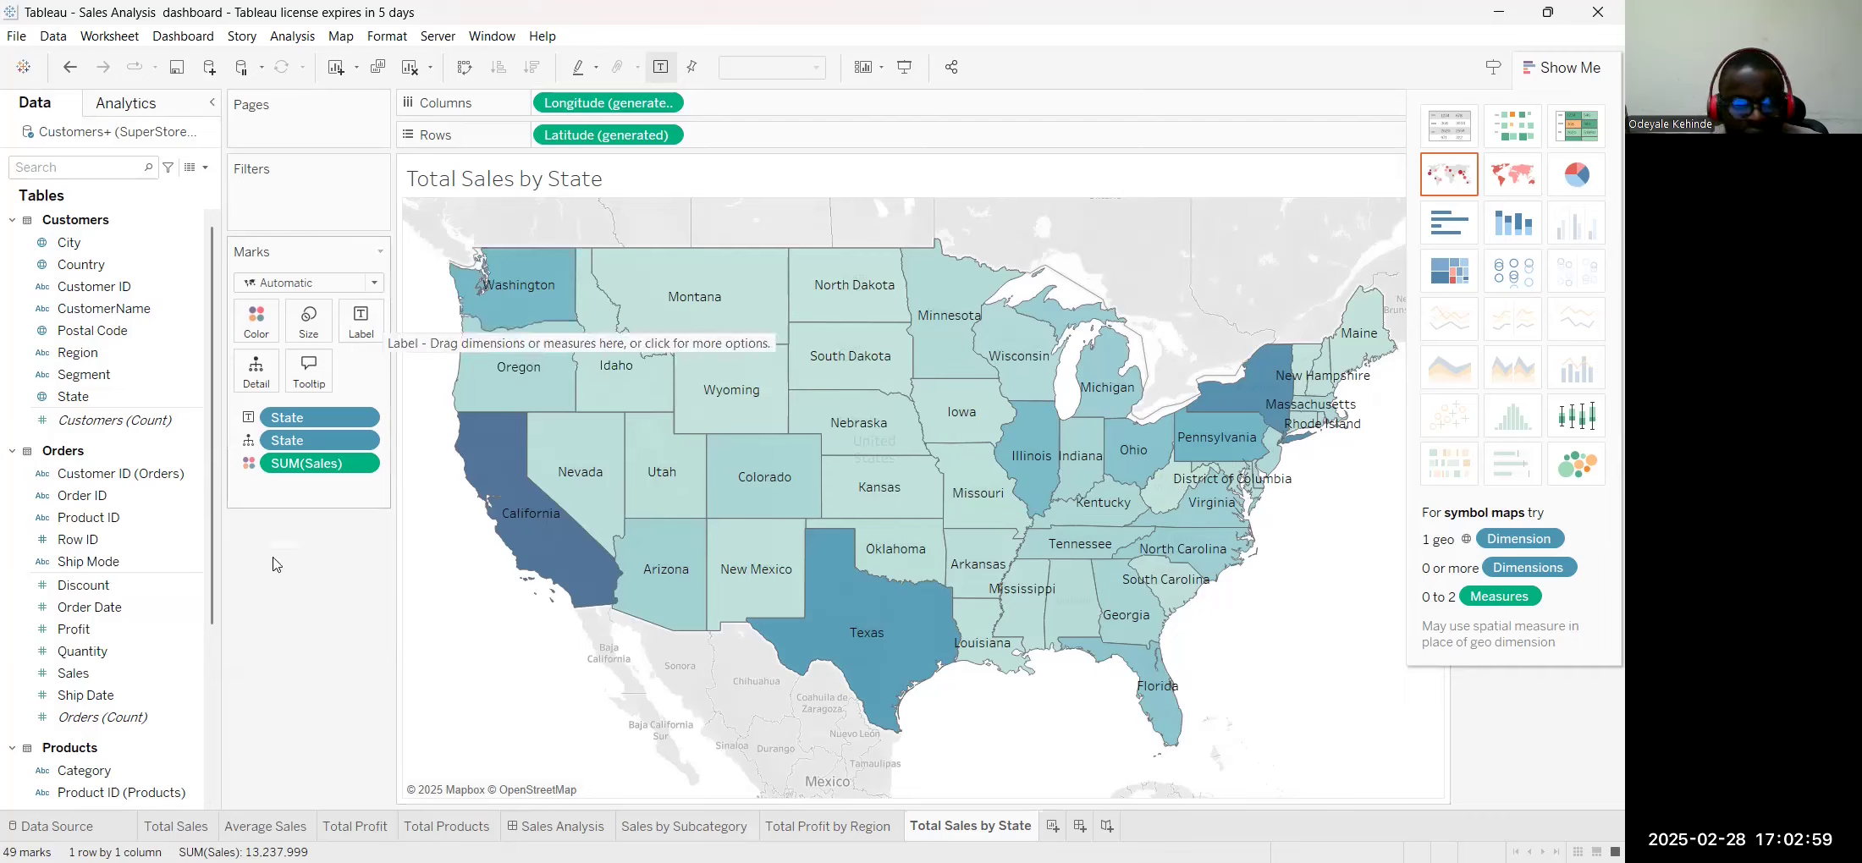
pyautogui.click(76, 672)
pyautogui.moveTo(76, 673); pyautogui.dragTo(380, 325)
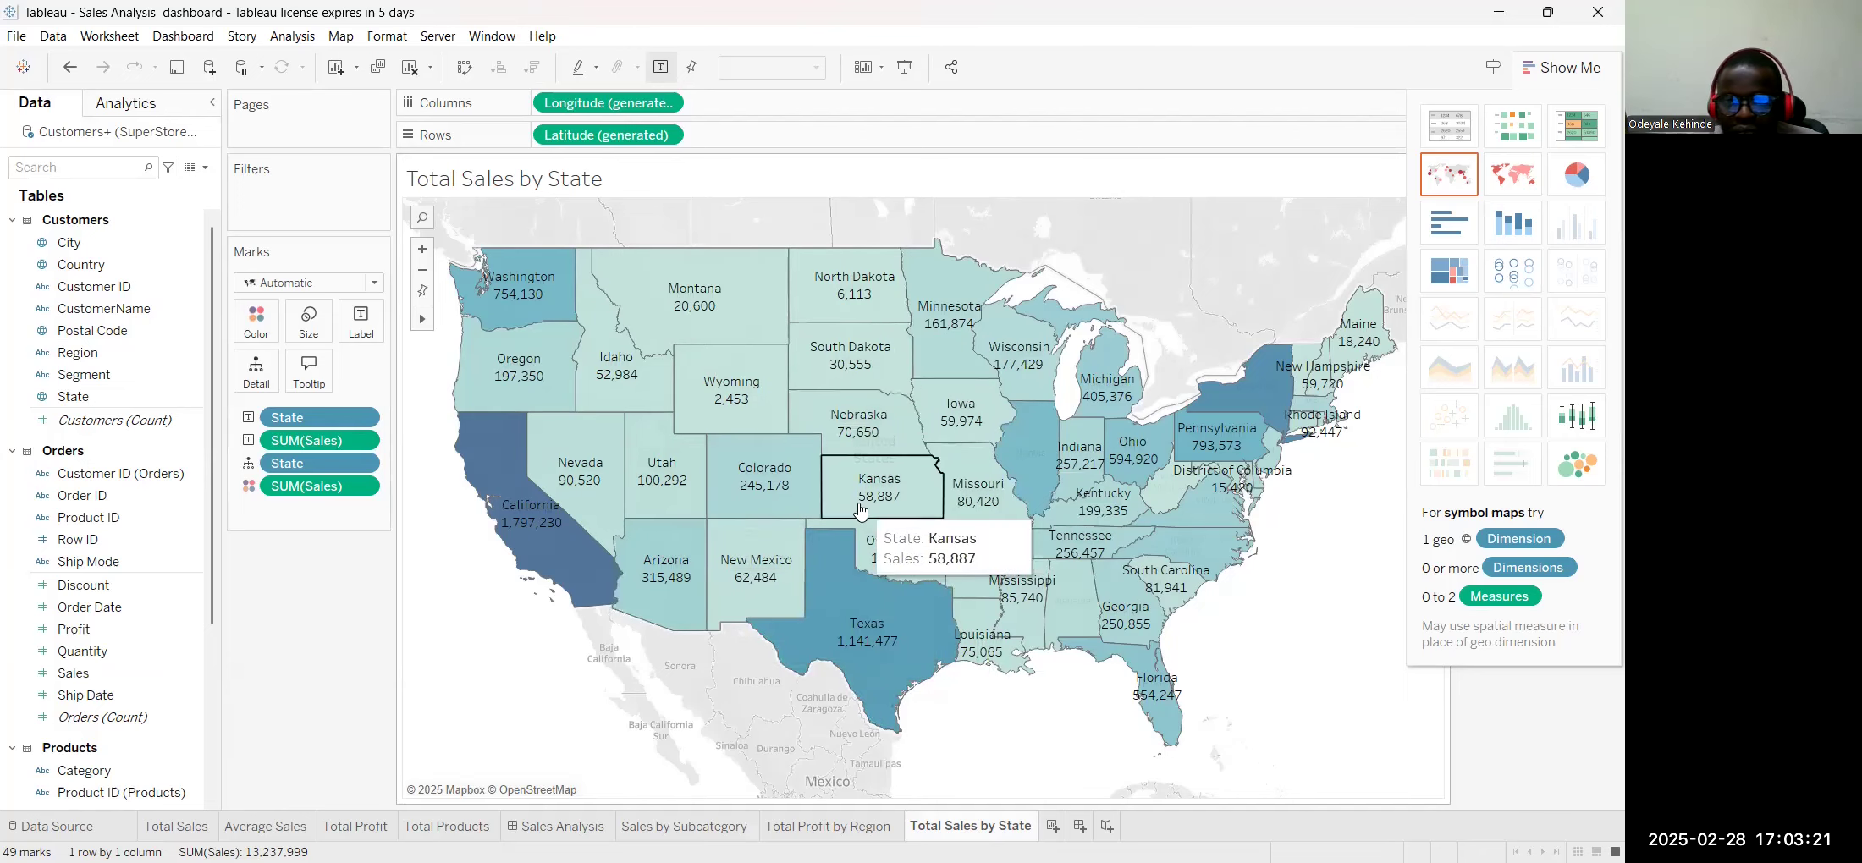
pyautogui.click(1560, 67)
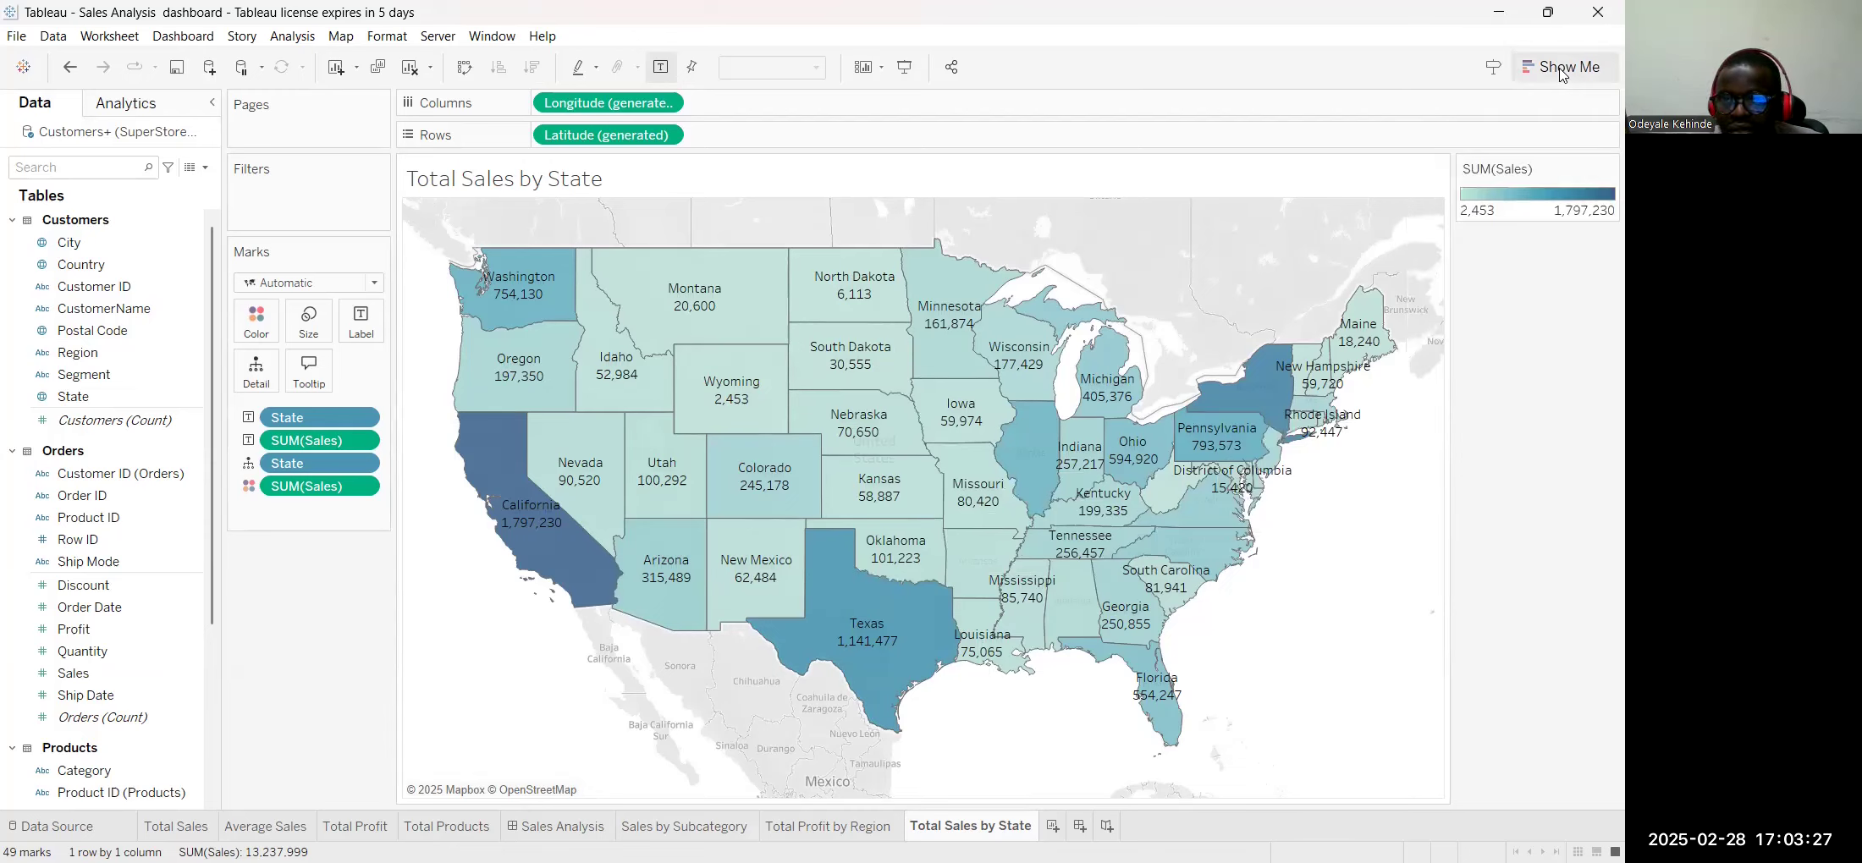
pyautogui.click(1560, 67)
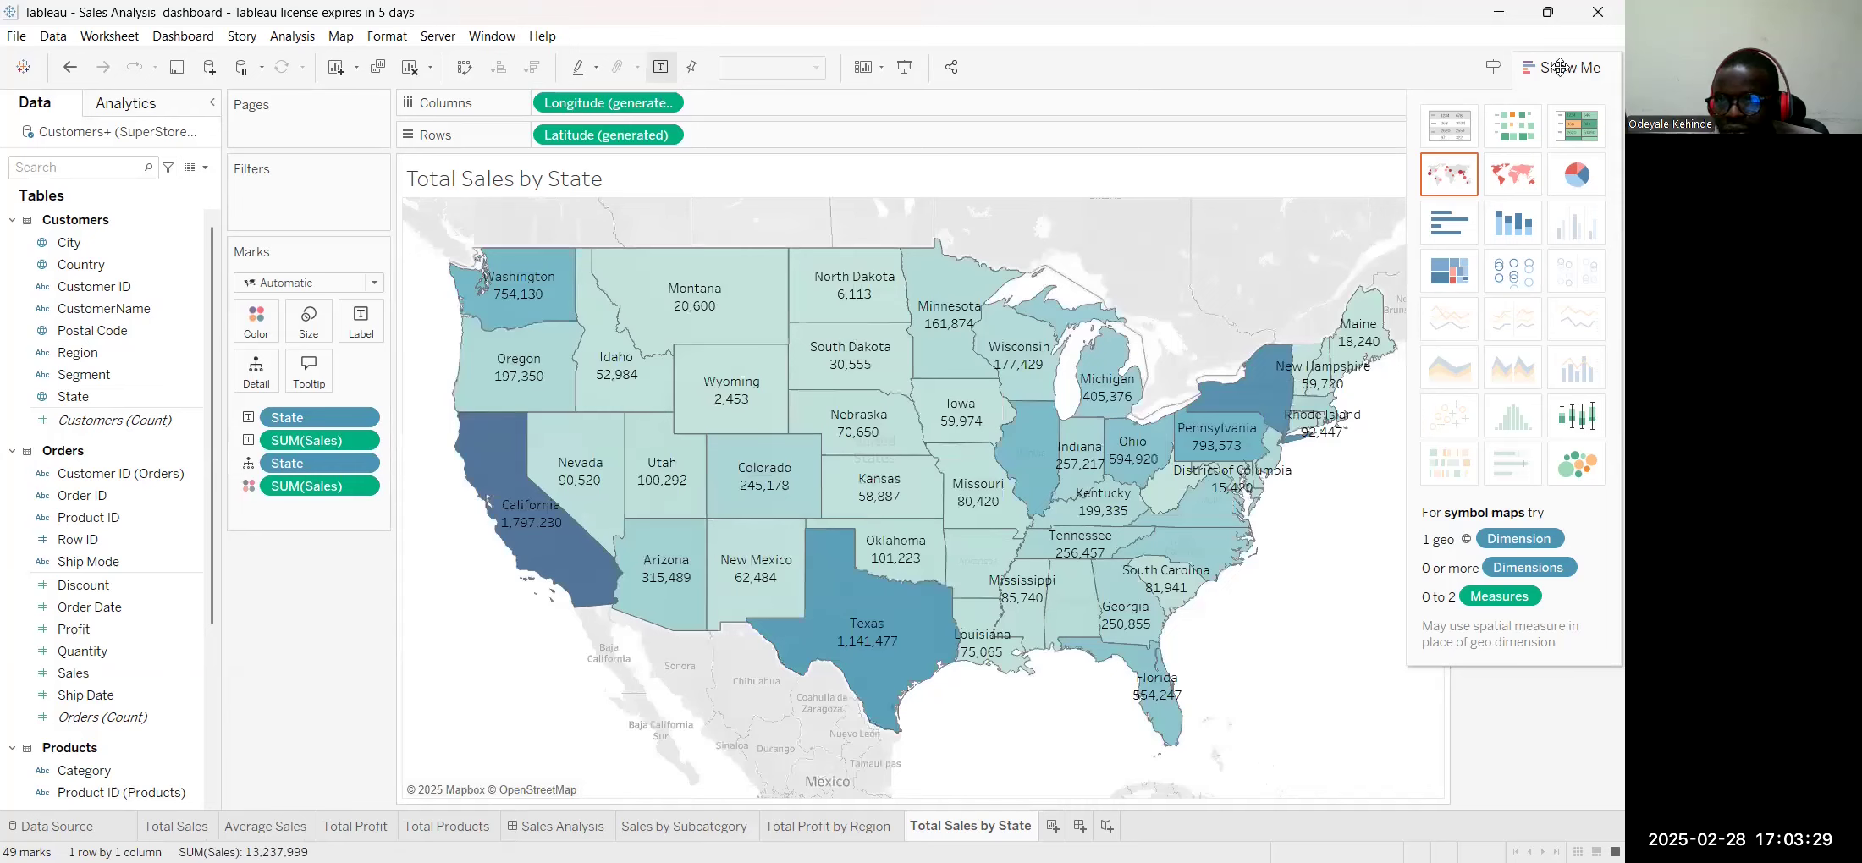
pyautogui.click(1559, 66)
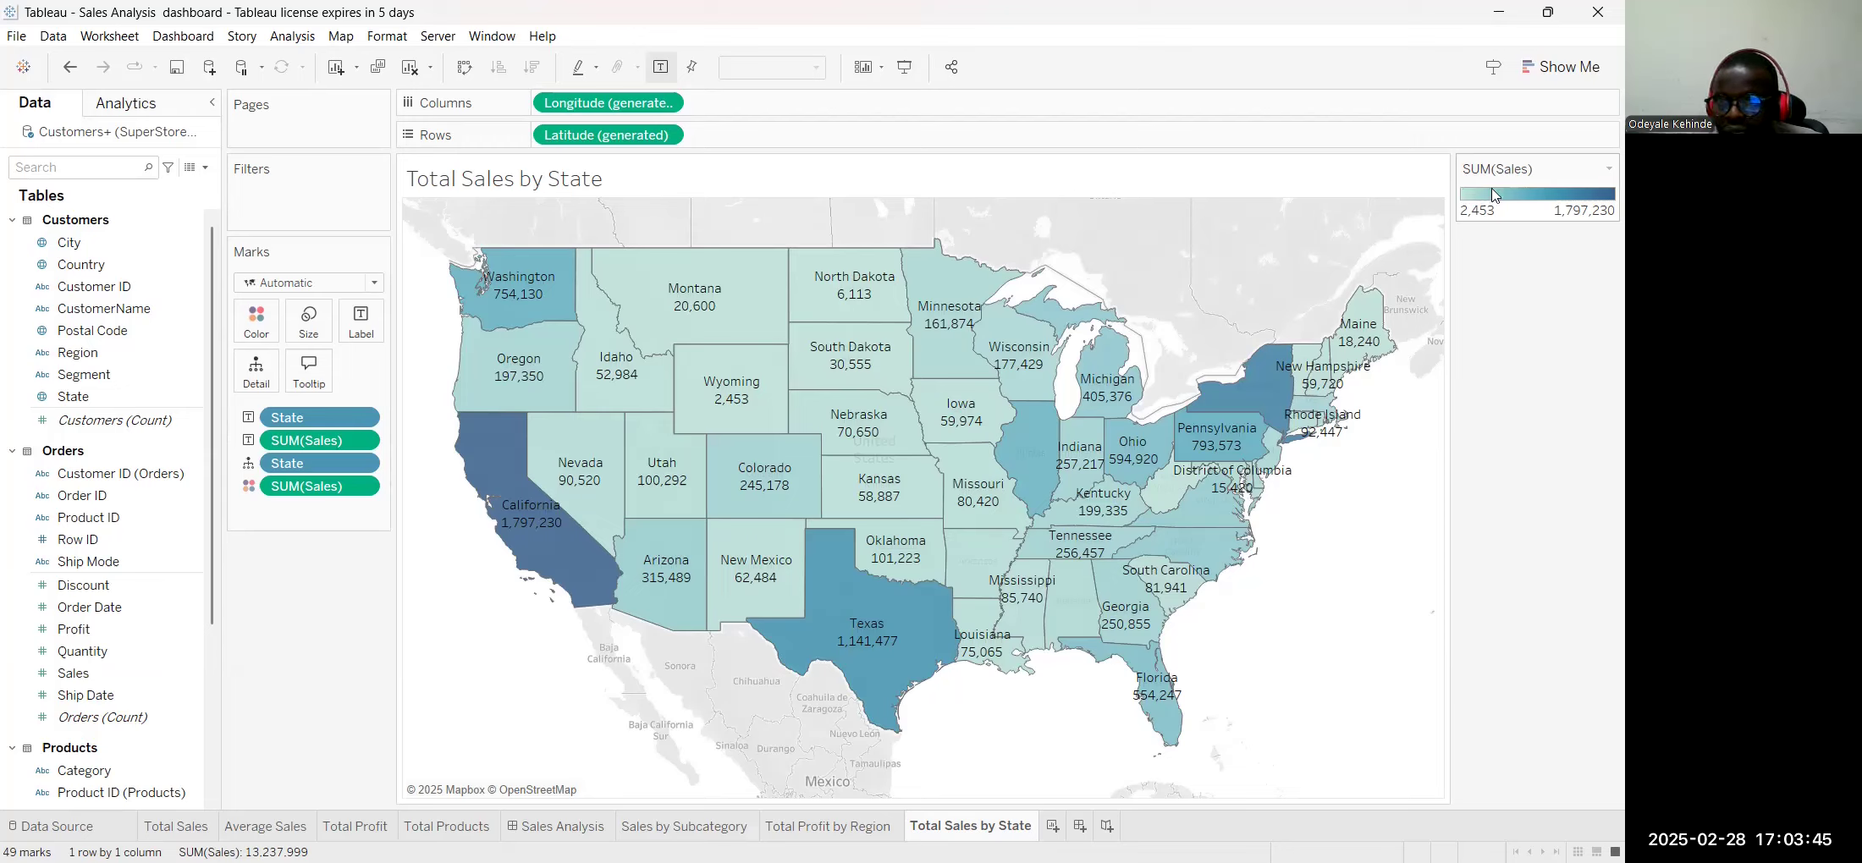
# Set the map's Sales color palette to Red-Green-Gold Diverging
pyautogui.click(1604, 172)
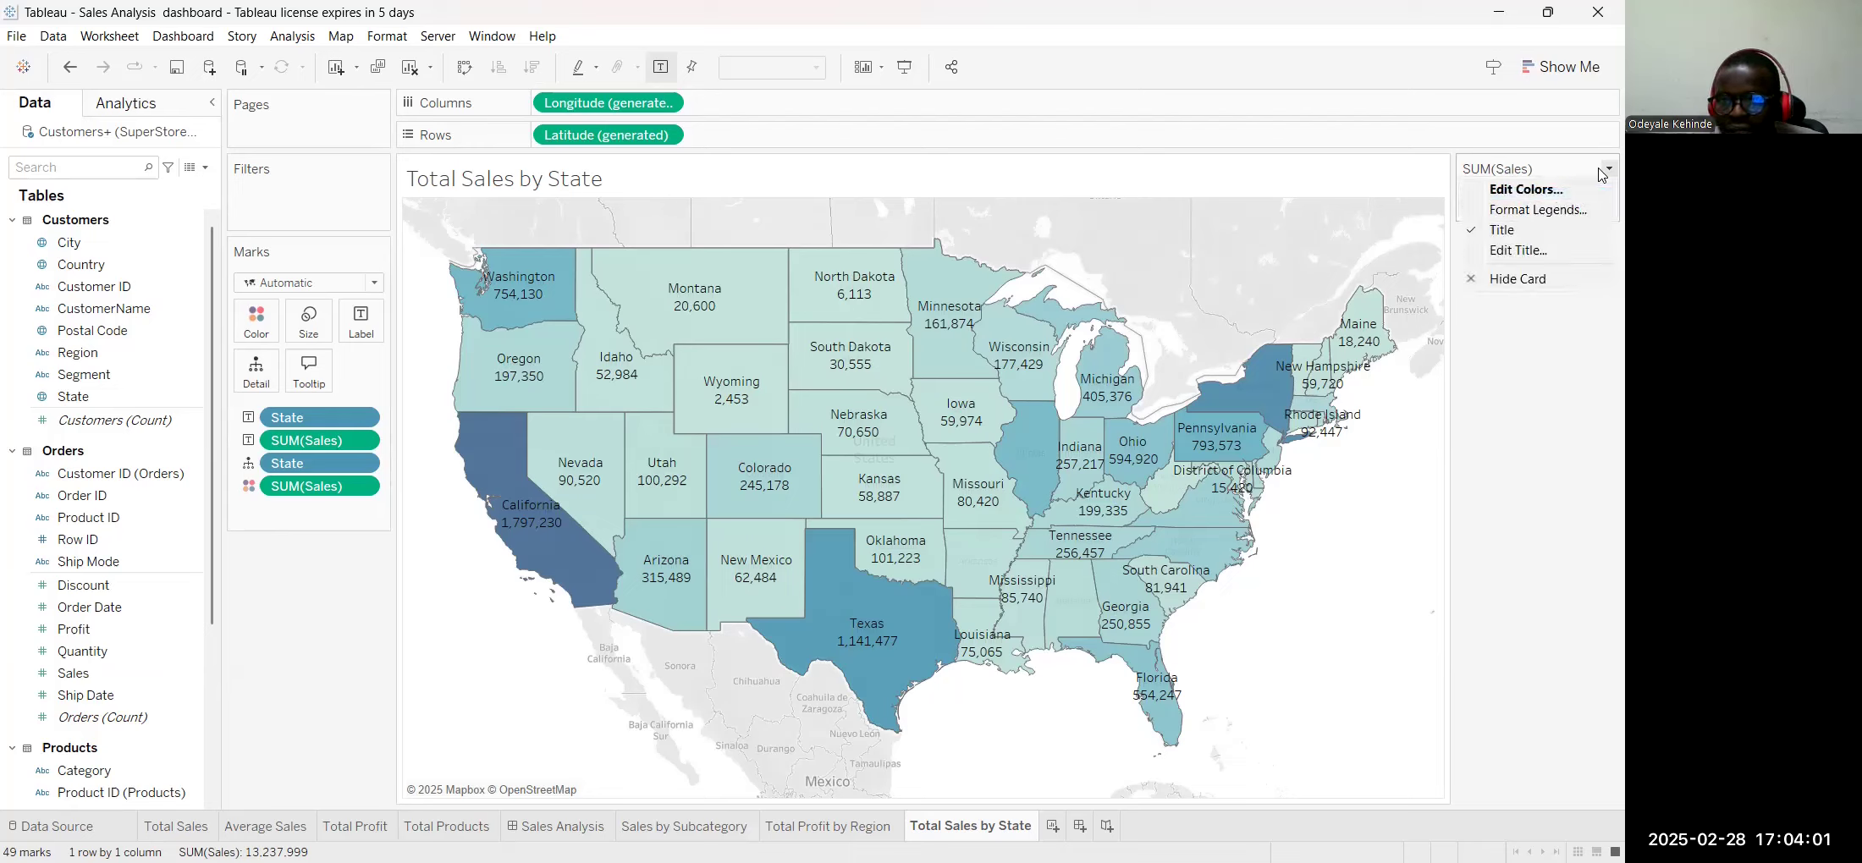
pyautogui.click(1527, 191)
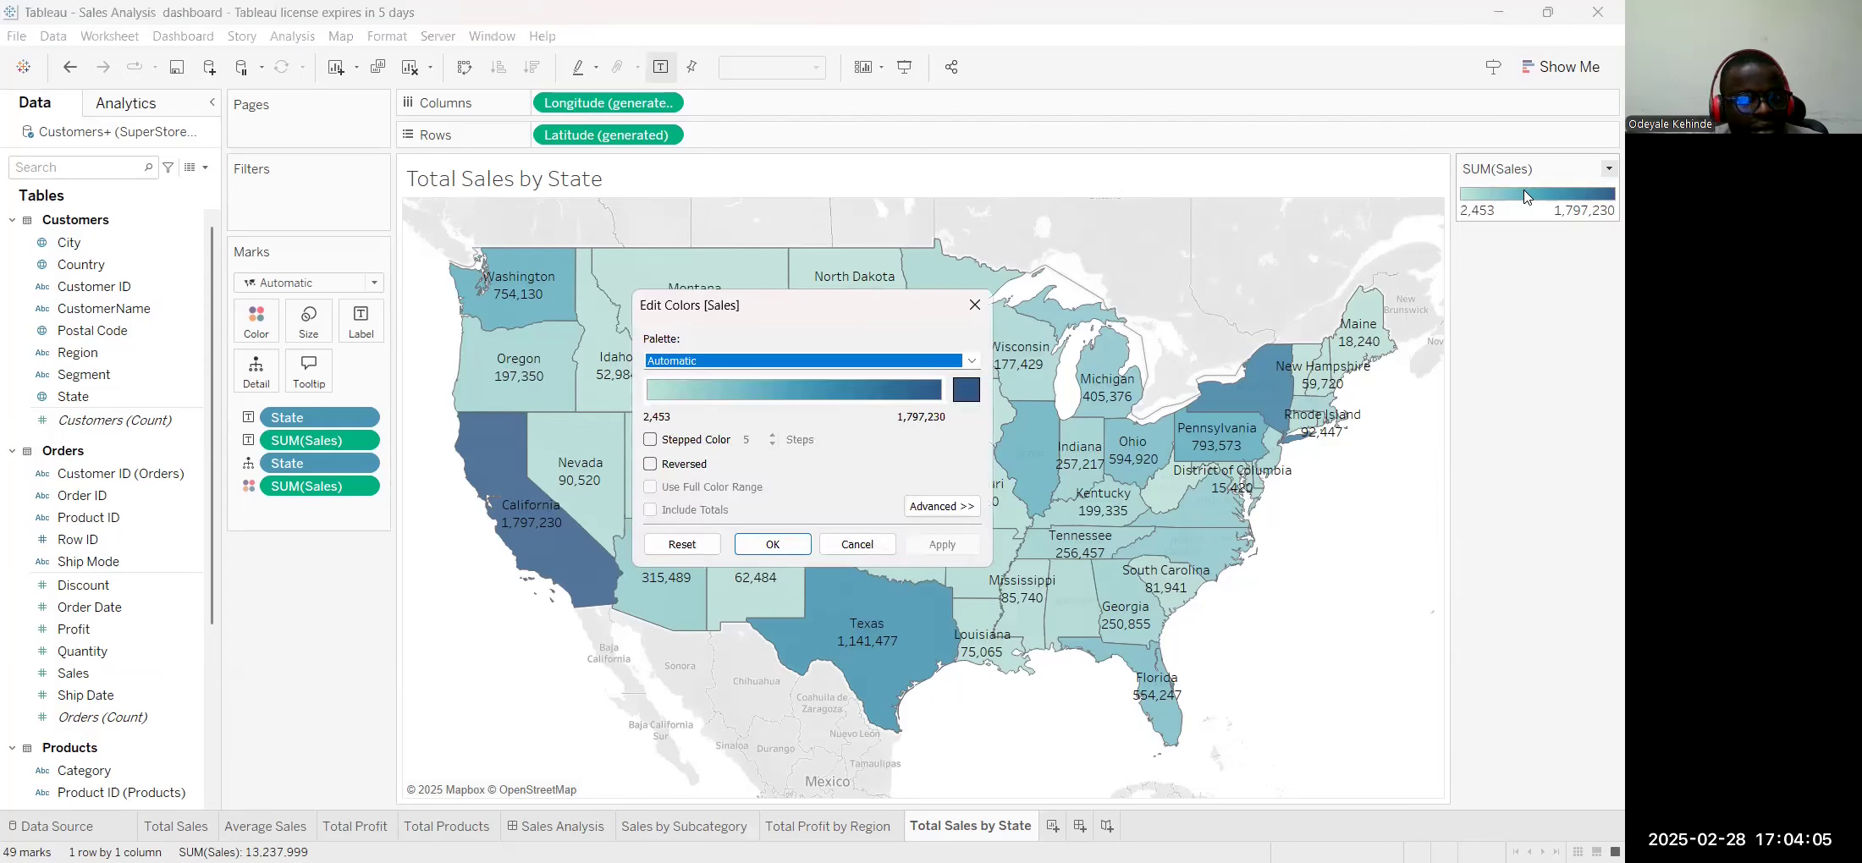
pyautogui.click(971, 362)
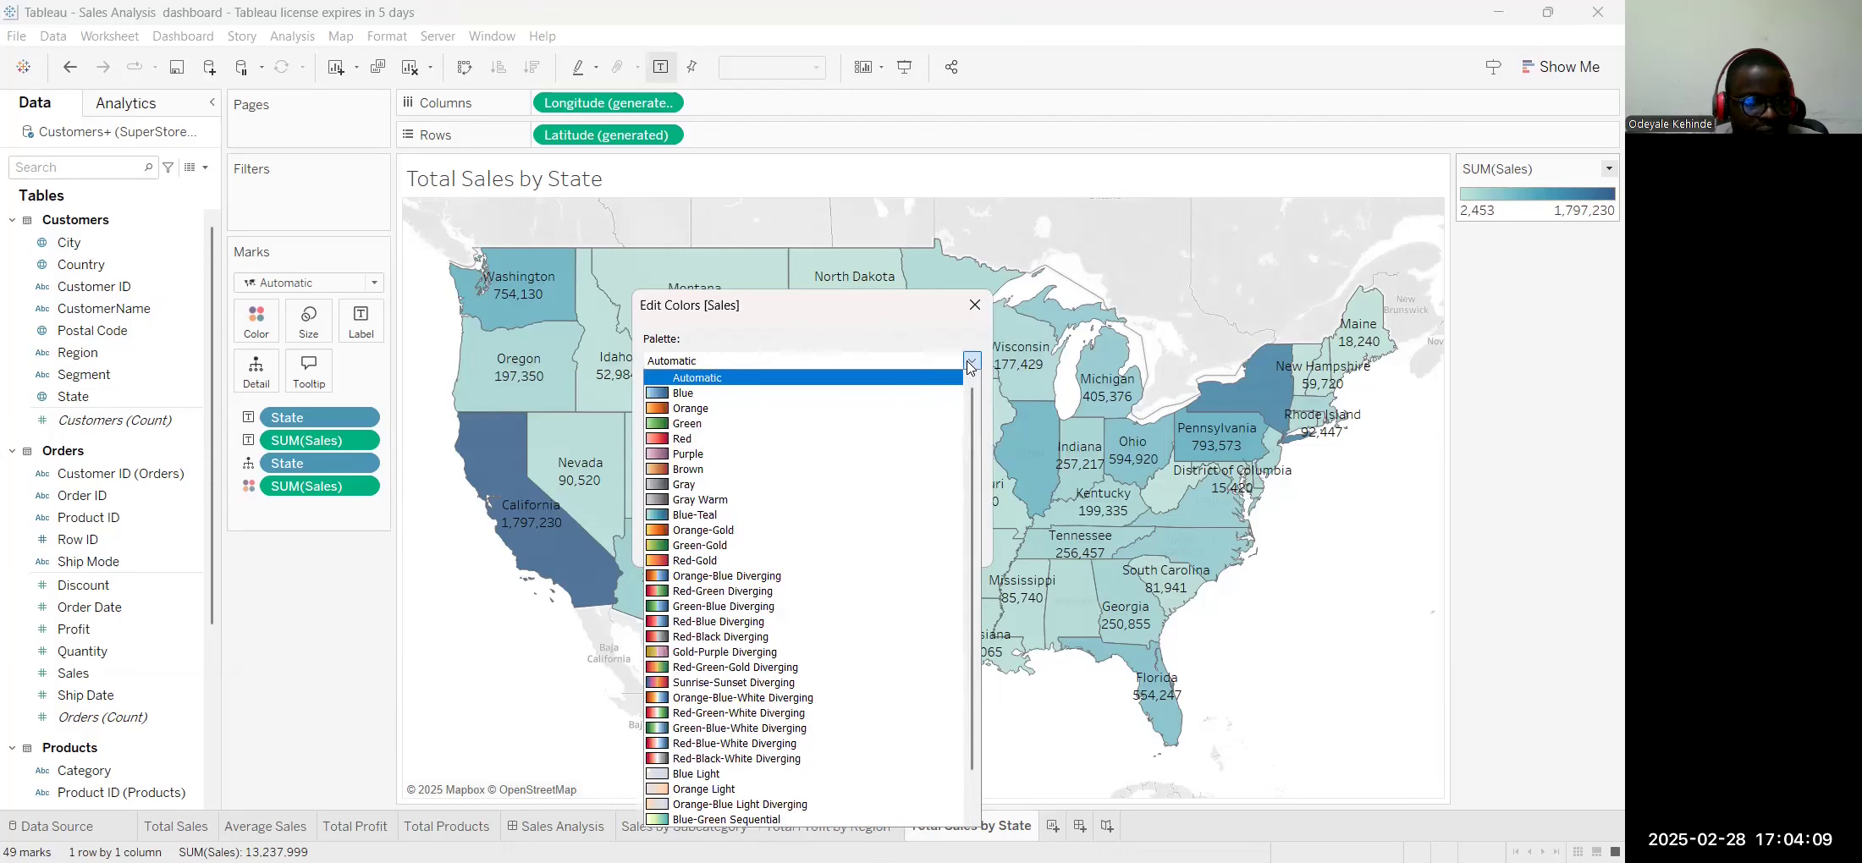
pyautogui.scroll(-1, 830, 525)
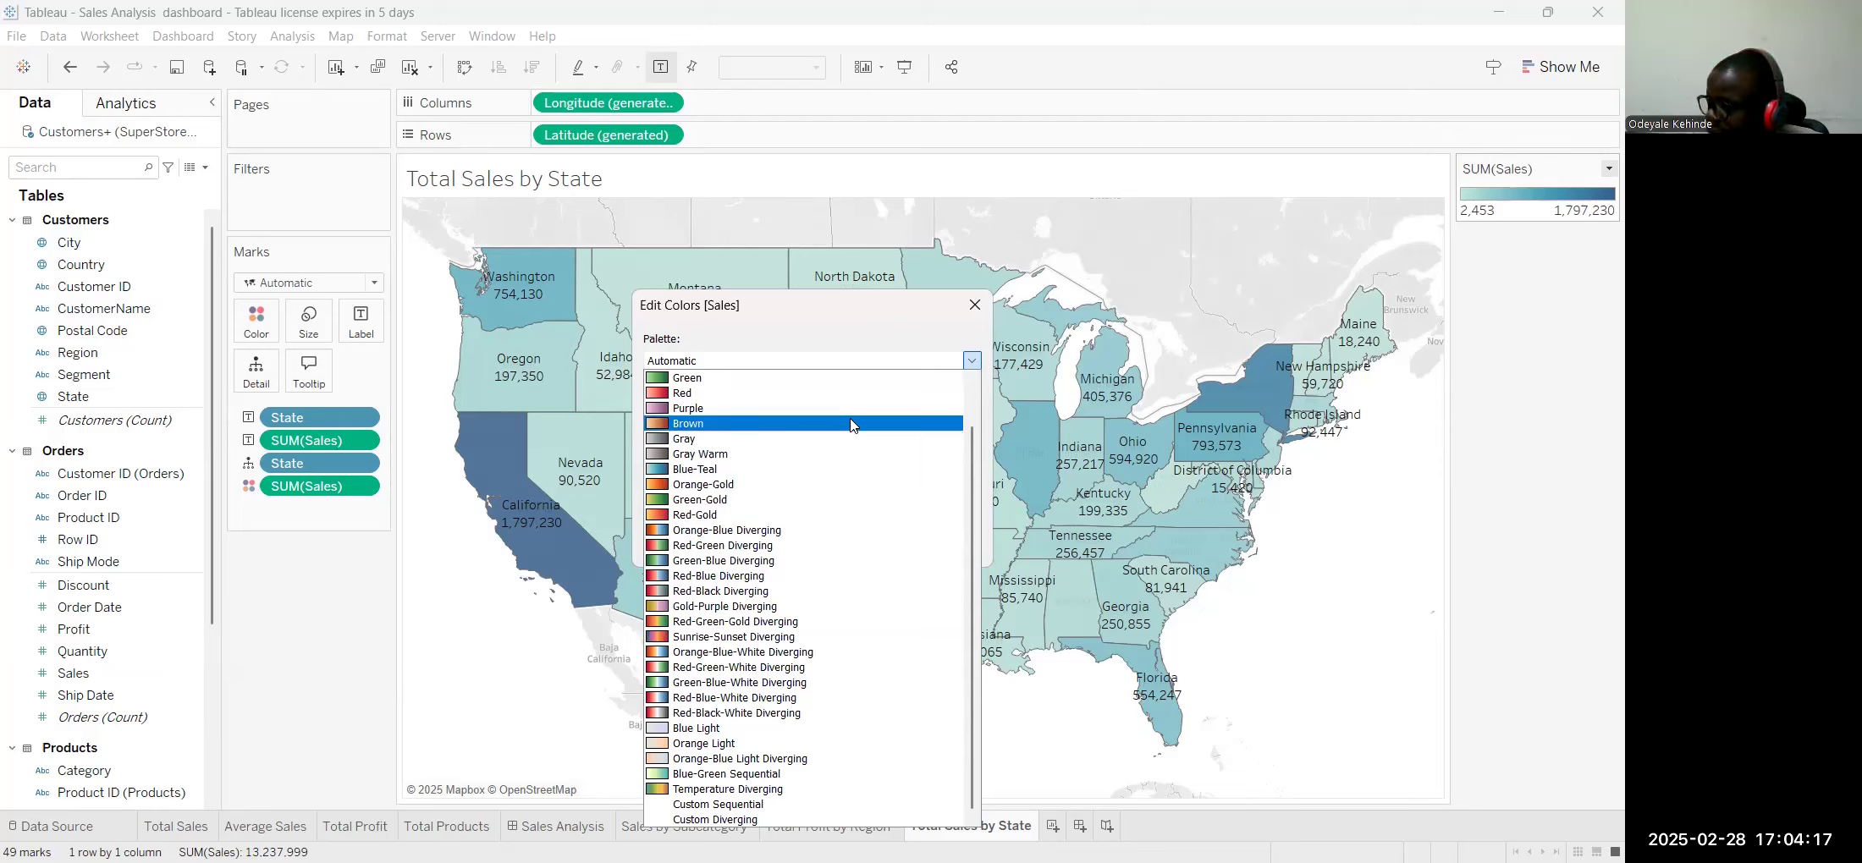
pyautogui.scroll(1, 745, 610)
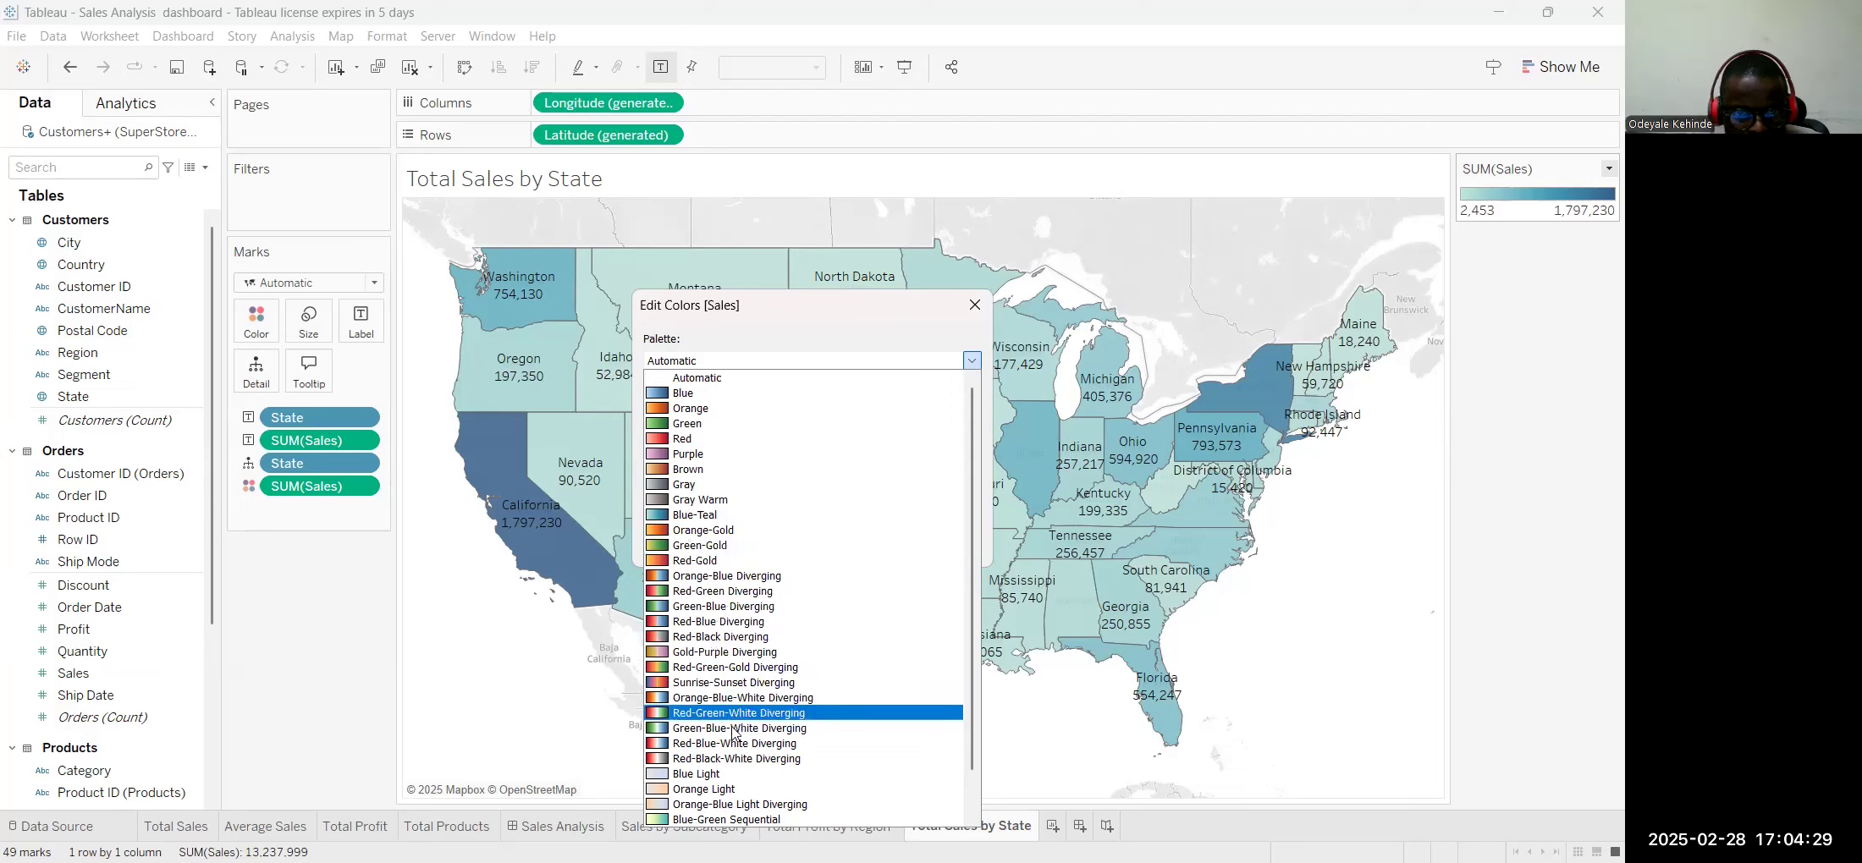
pyautogui.click(711, 669)
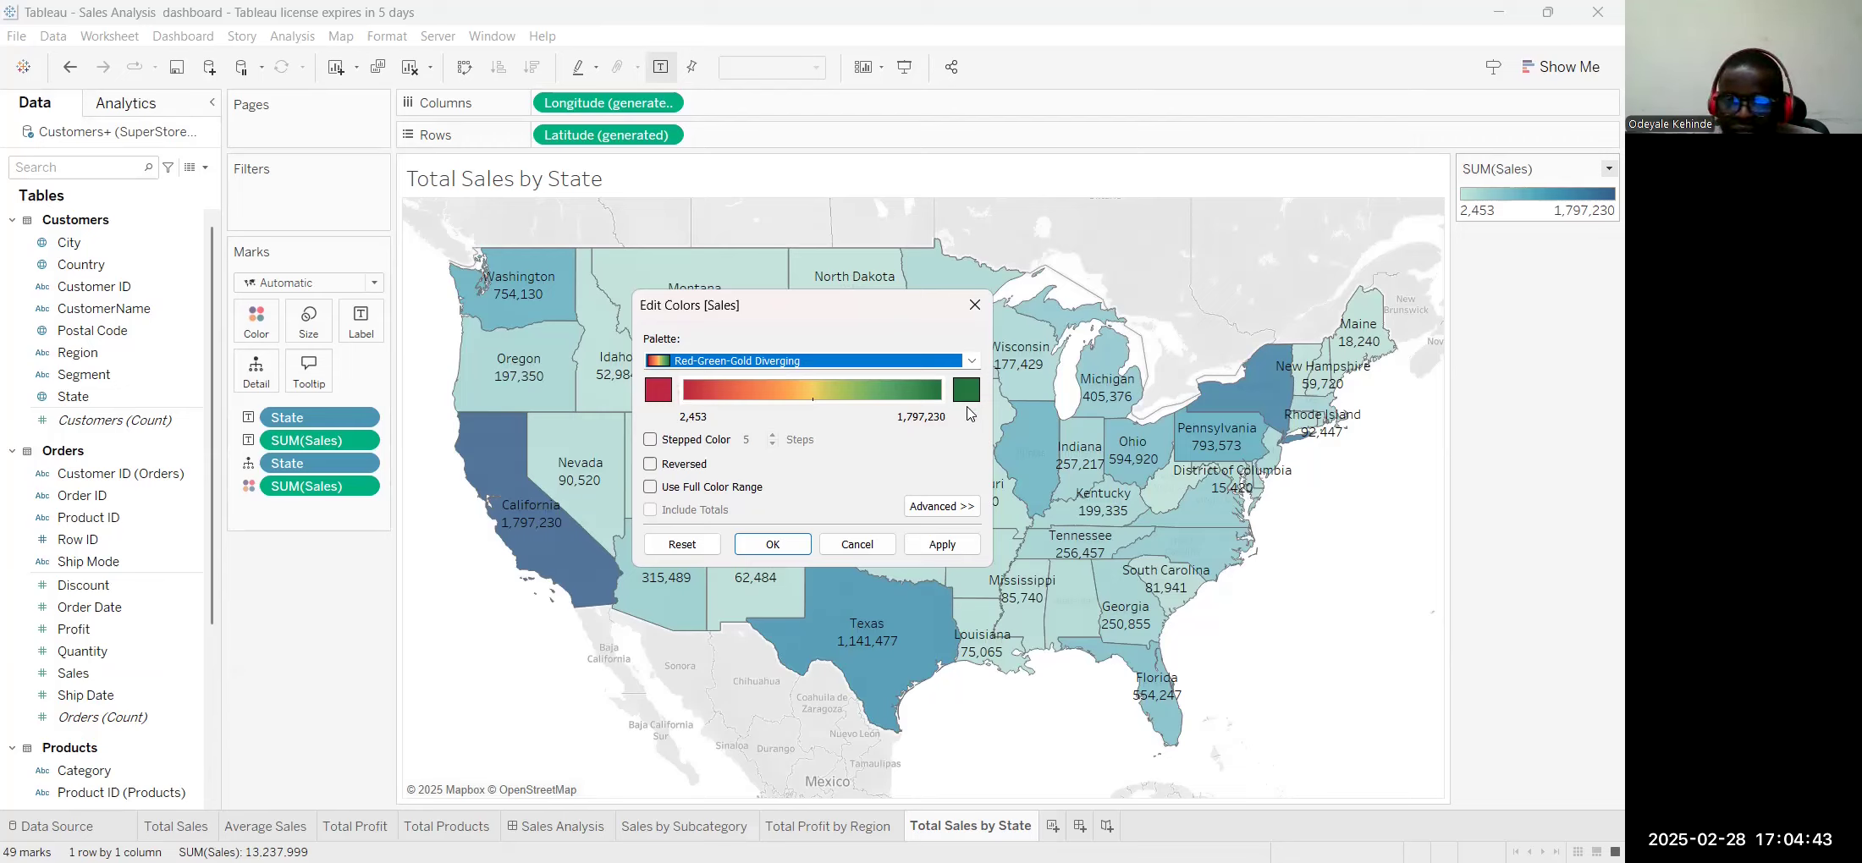
pyautogui.click(950, 548)
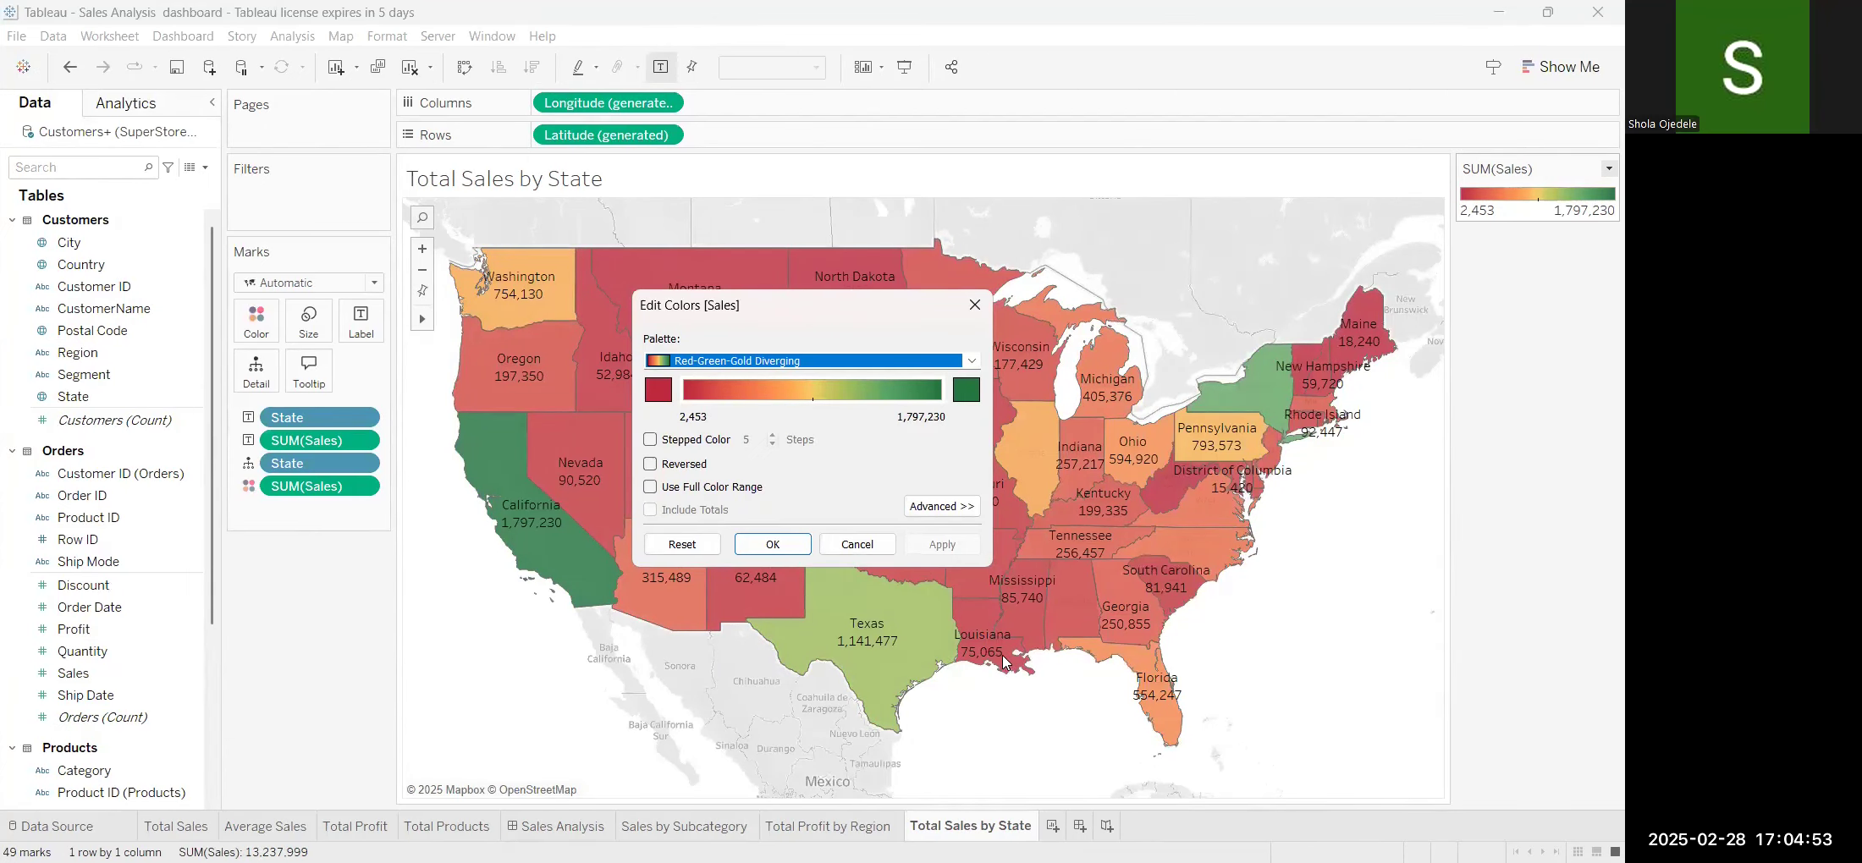
pyautogui.click(767, 546)
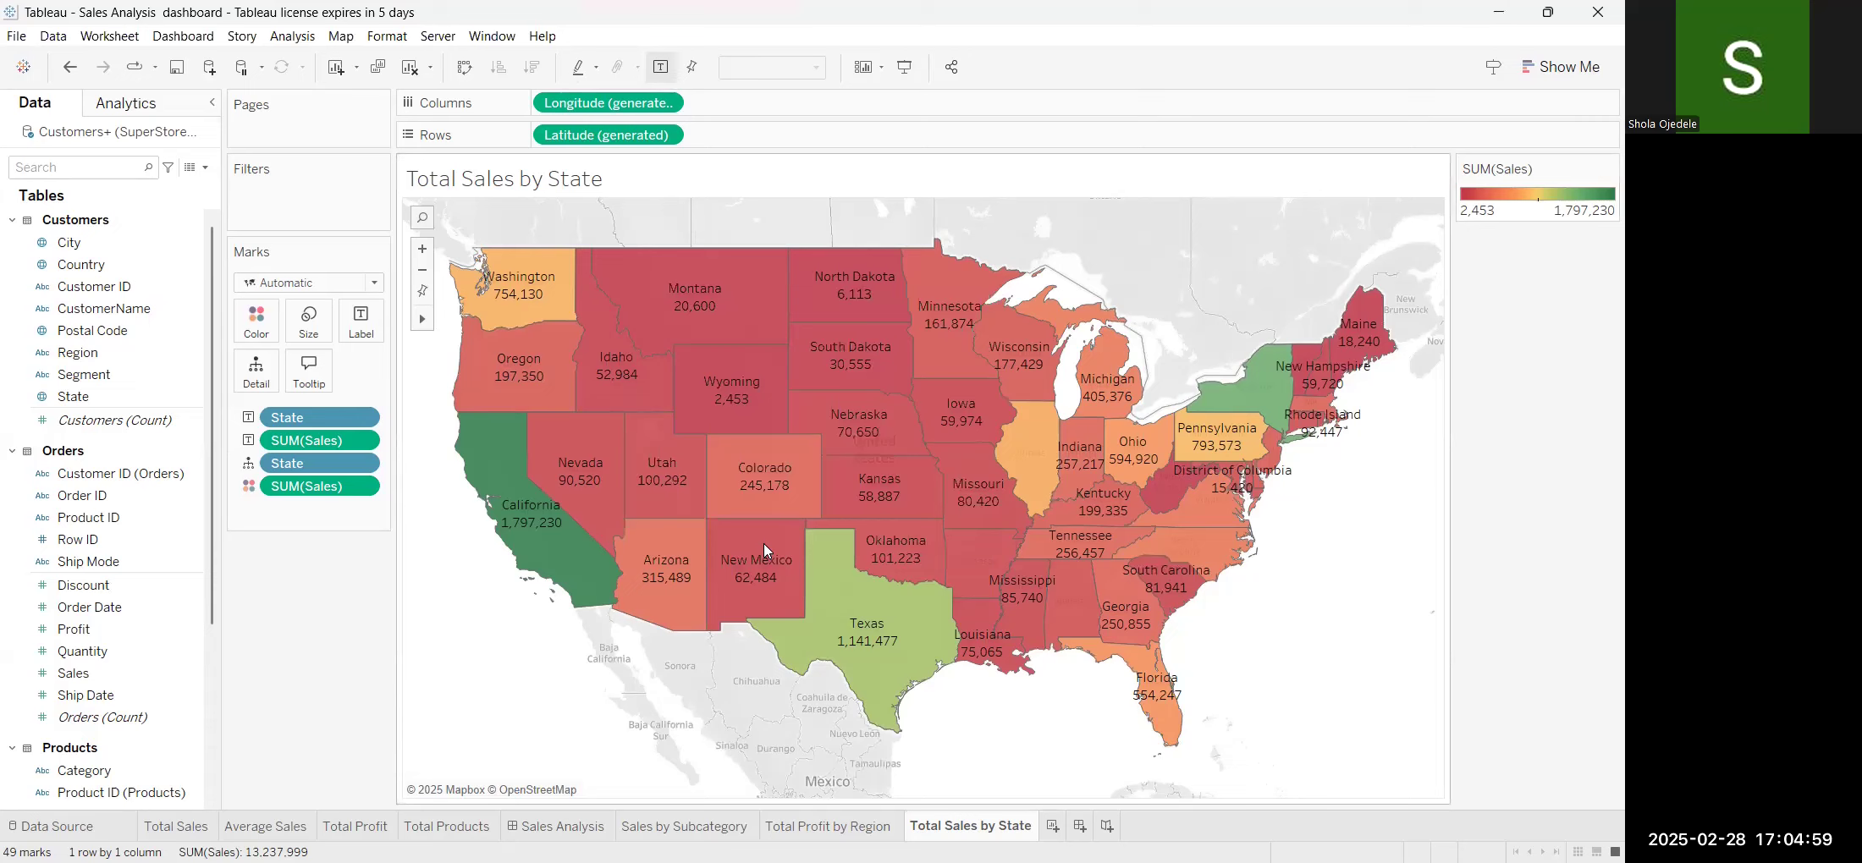
# Change the Sales color palette of the Total Sales by State map to Green
pyautogui.moveTo(584, 579)
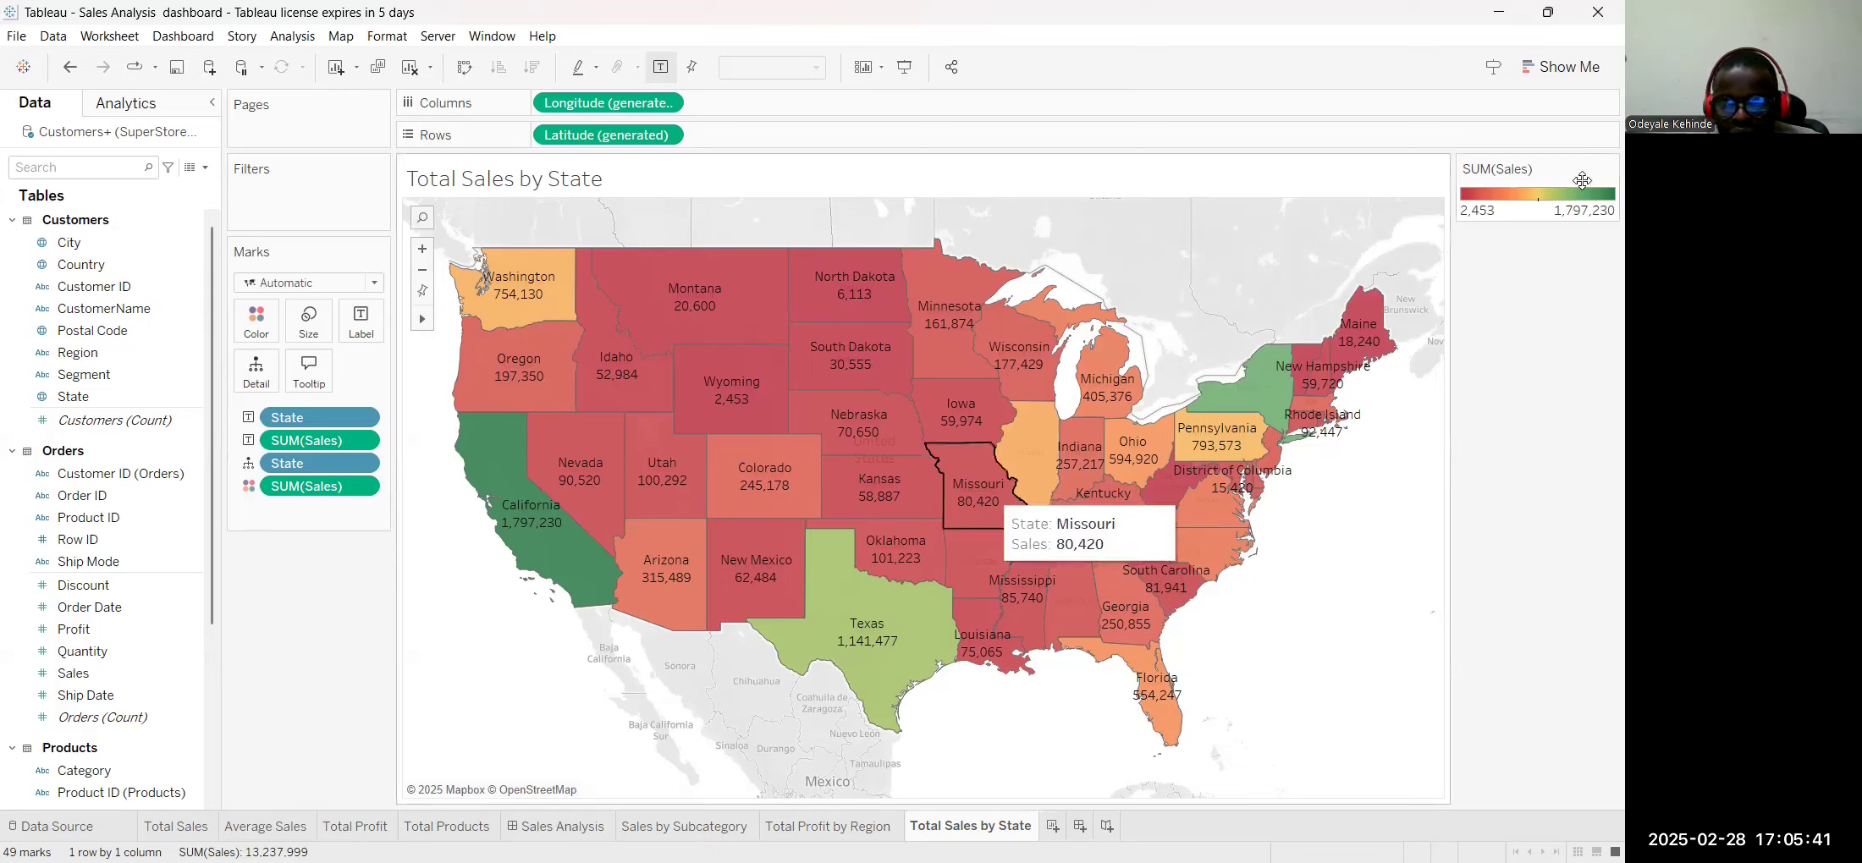
pyautogui.click(1608, 168)
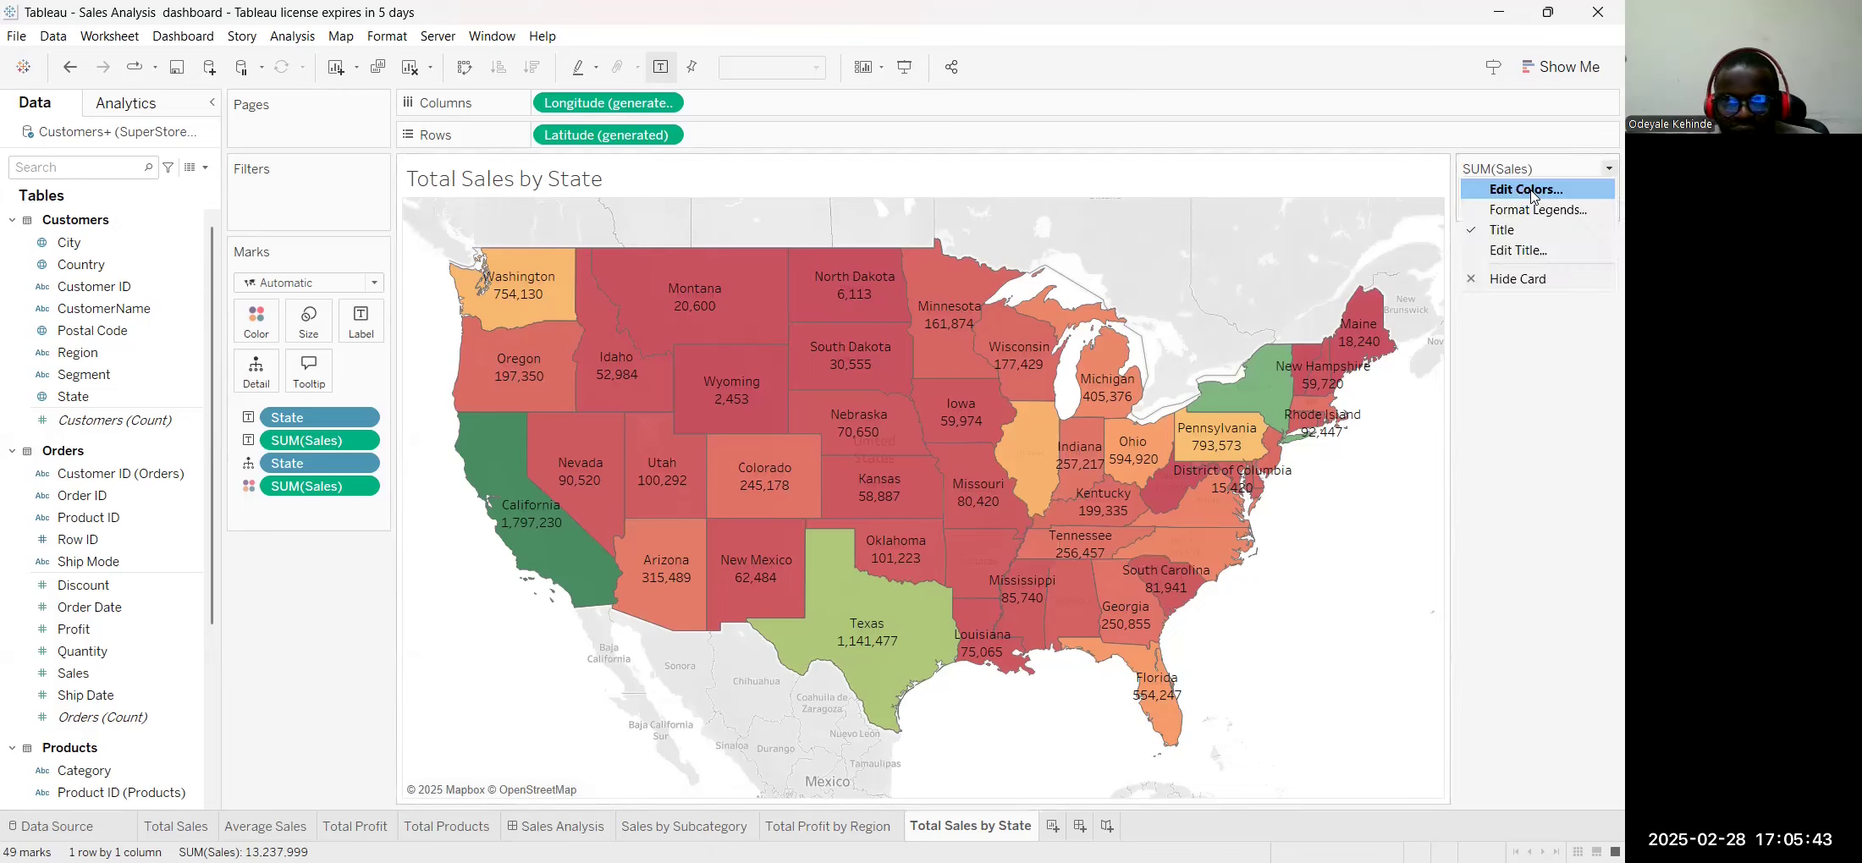
pyautogui.click(1512, 192)
pyautogui.click(973, 362)
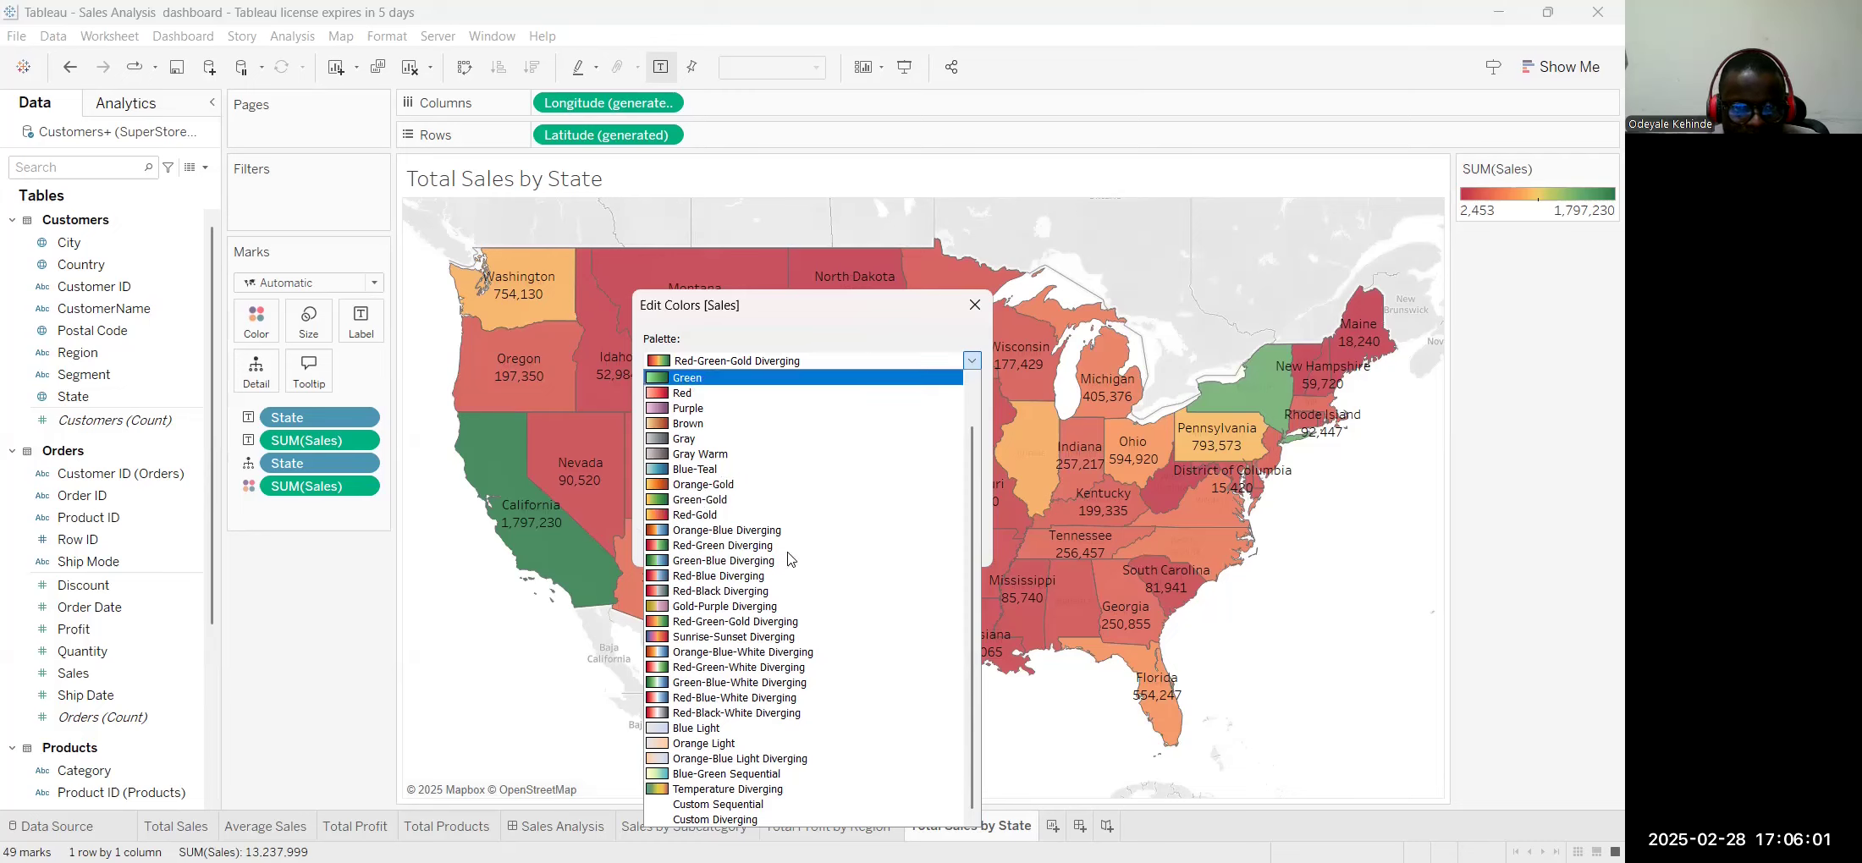
pyautogui.press('Return')
pyautogui.click(942, 545)
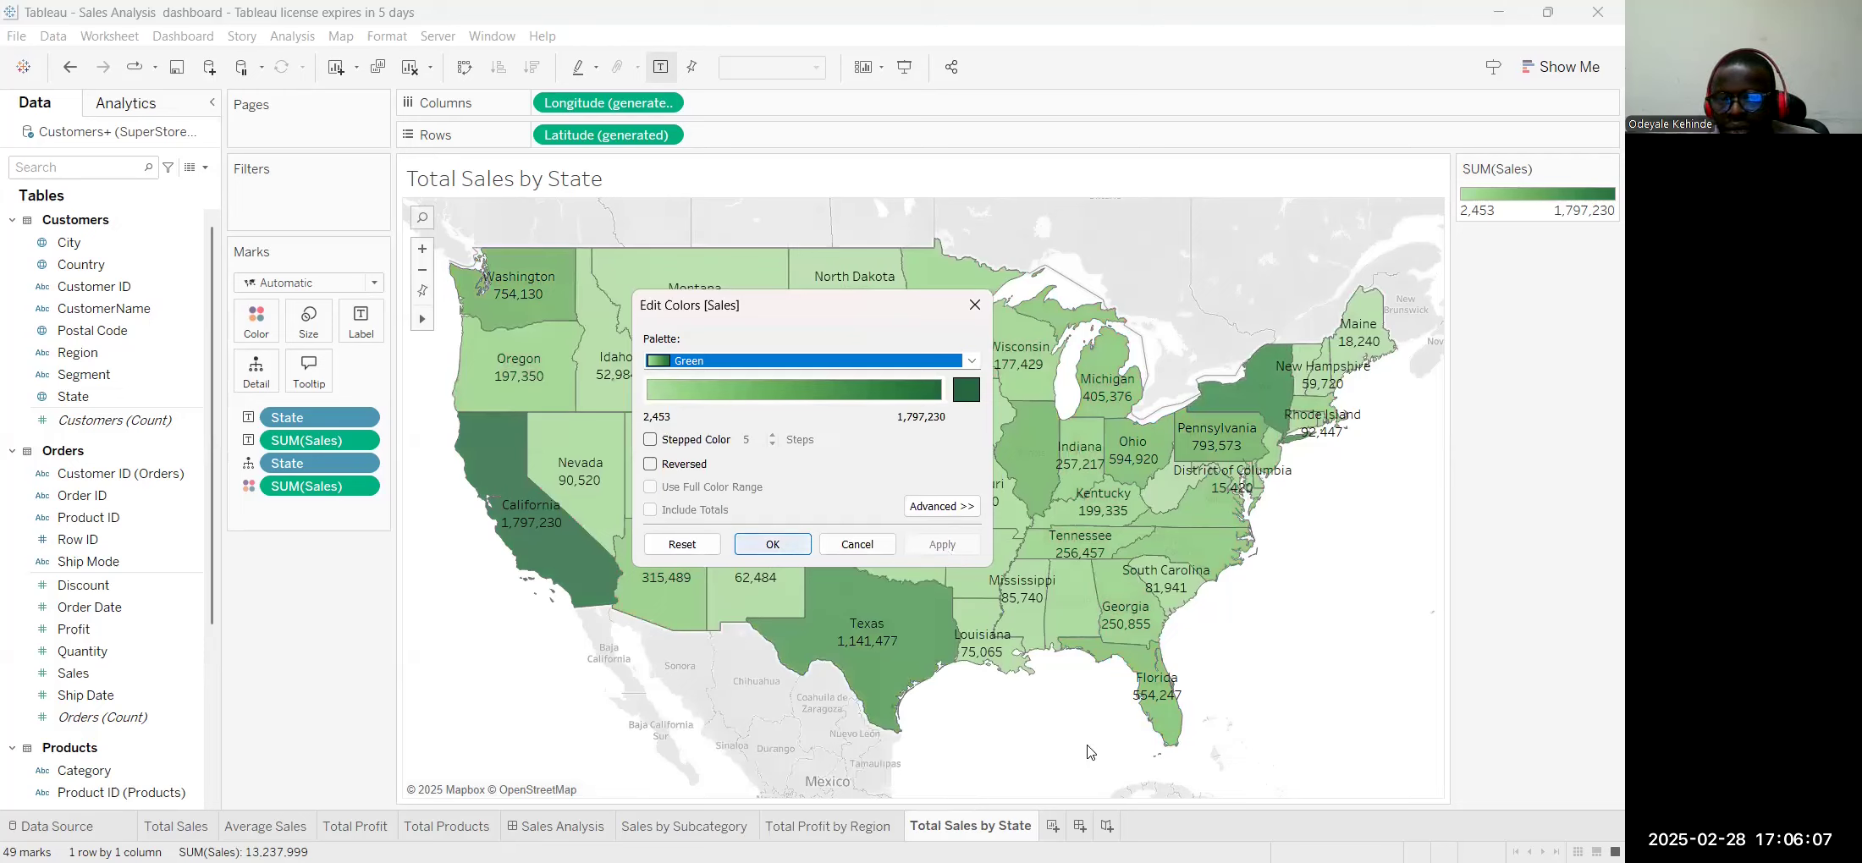
pyautogui.press('Return')
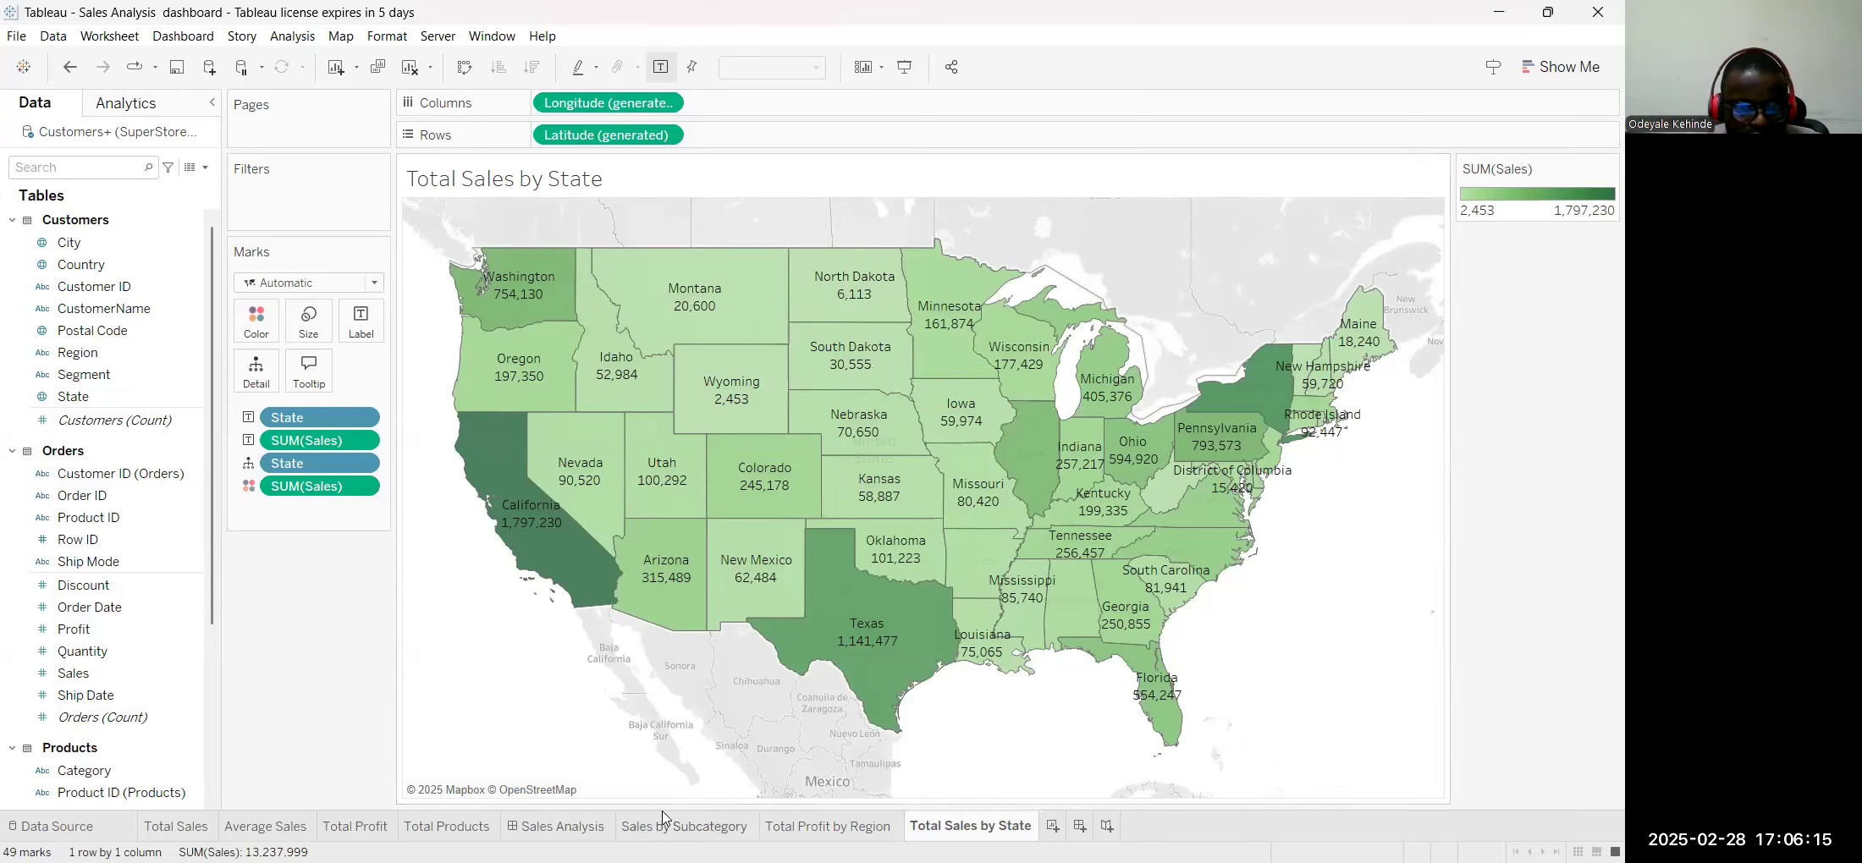
# Check the Sales Analysis dashboard and add a new worksheet plotting the sum of Sales in rows by City in columns
pyautogui.click(563, 826)
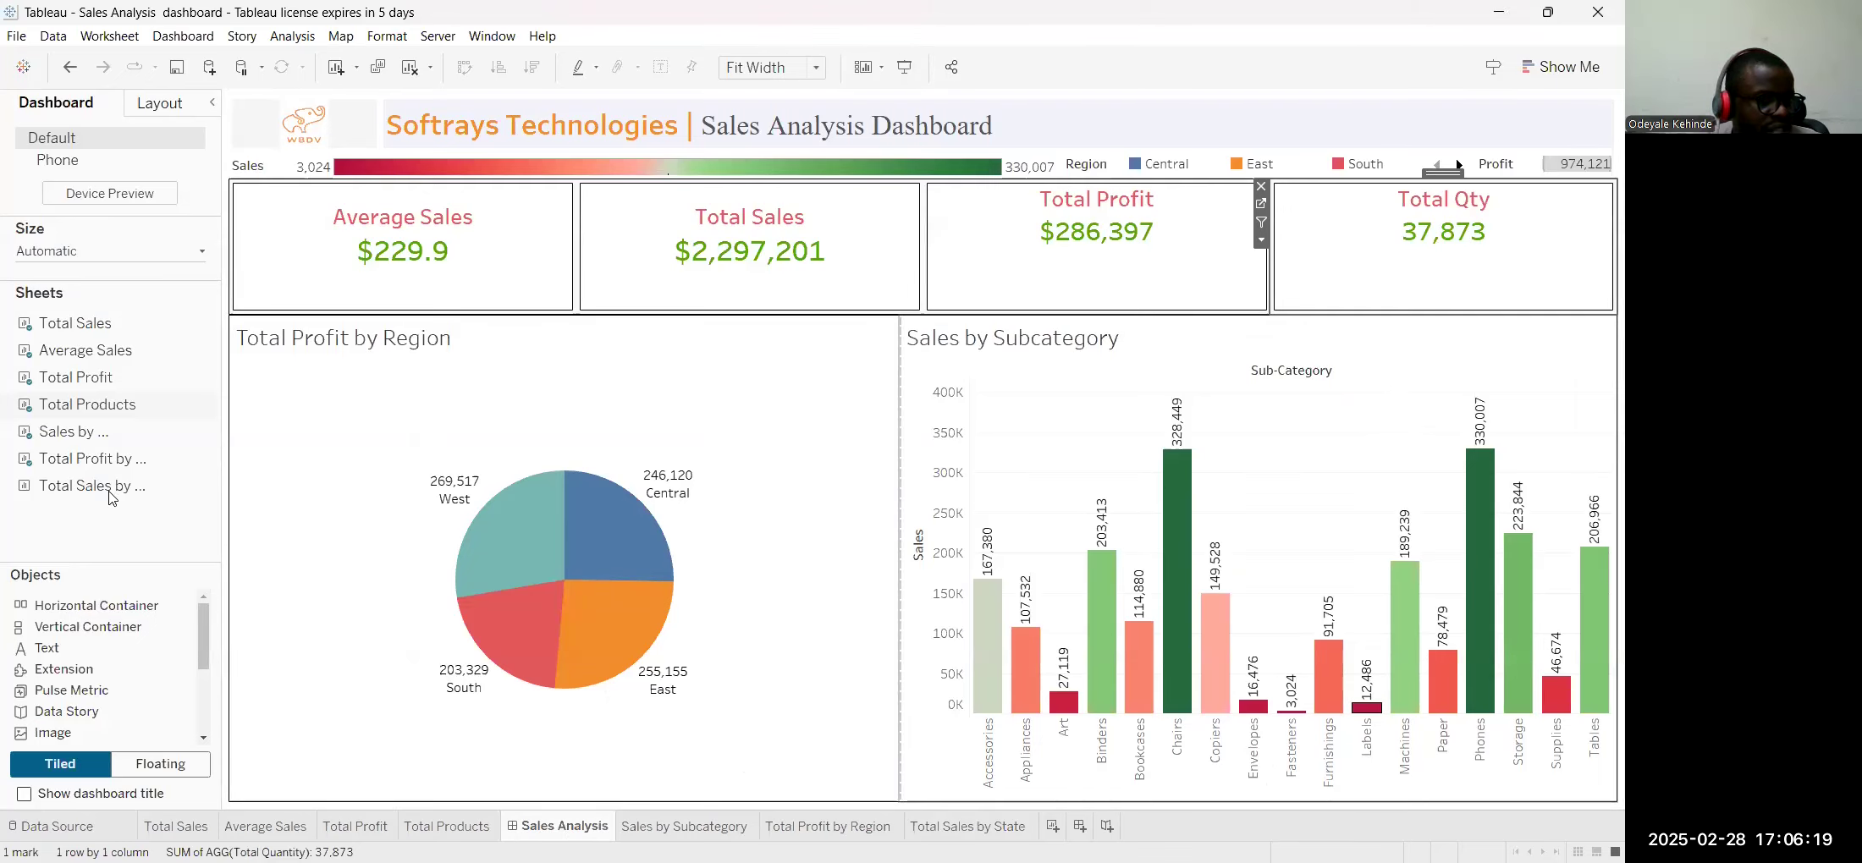
pyautogui.moveTo(110, 497)
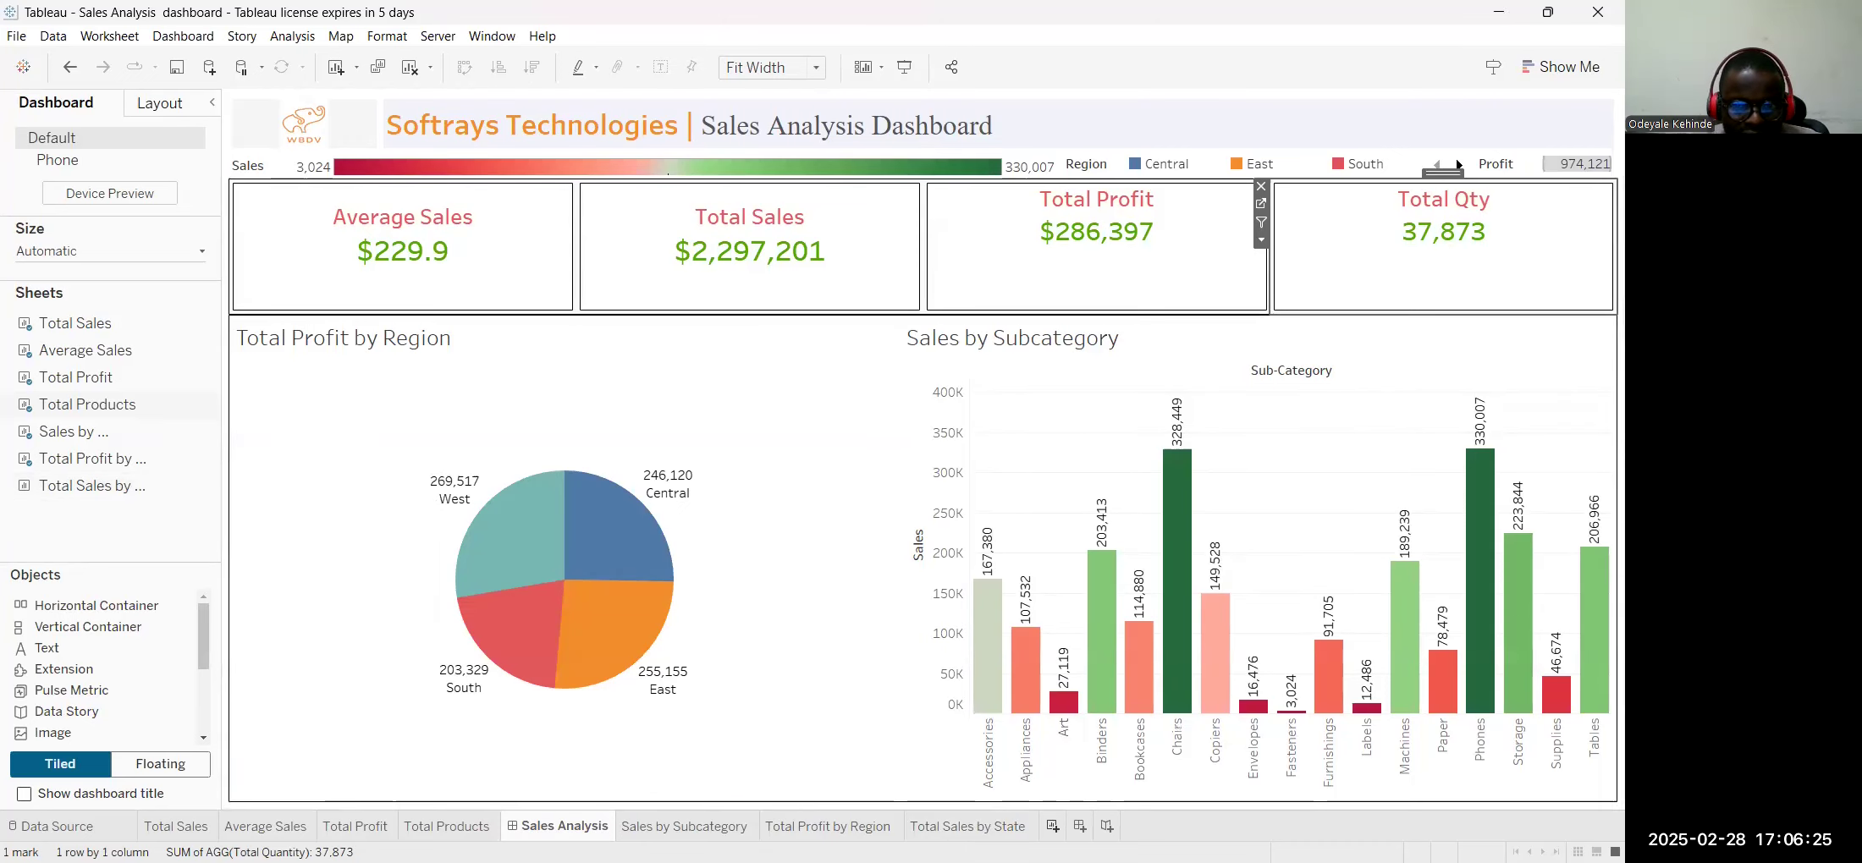
pyautogui.hotkey('ctrl', 'm')
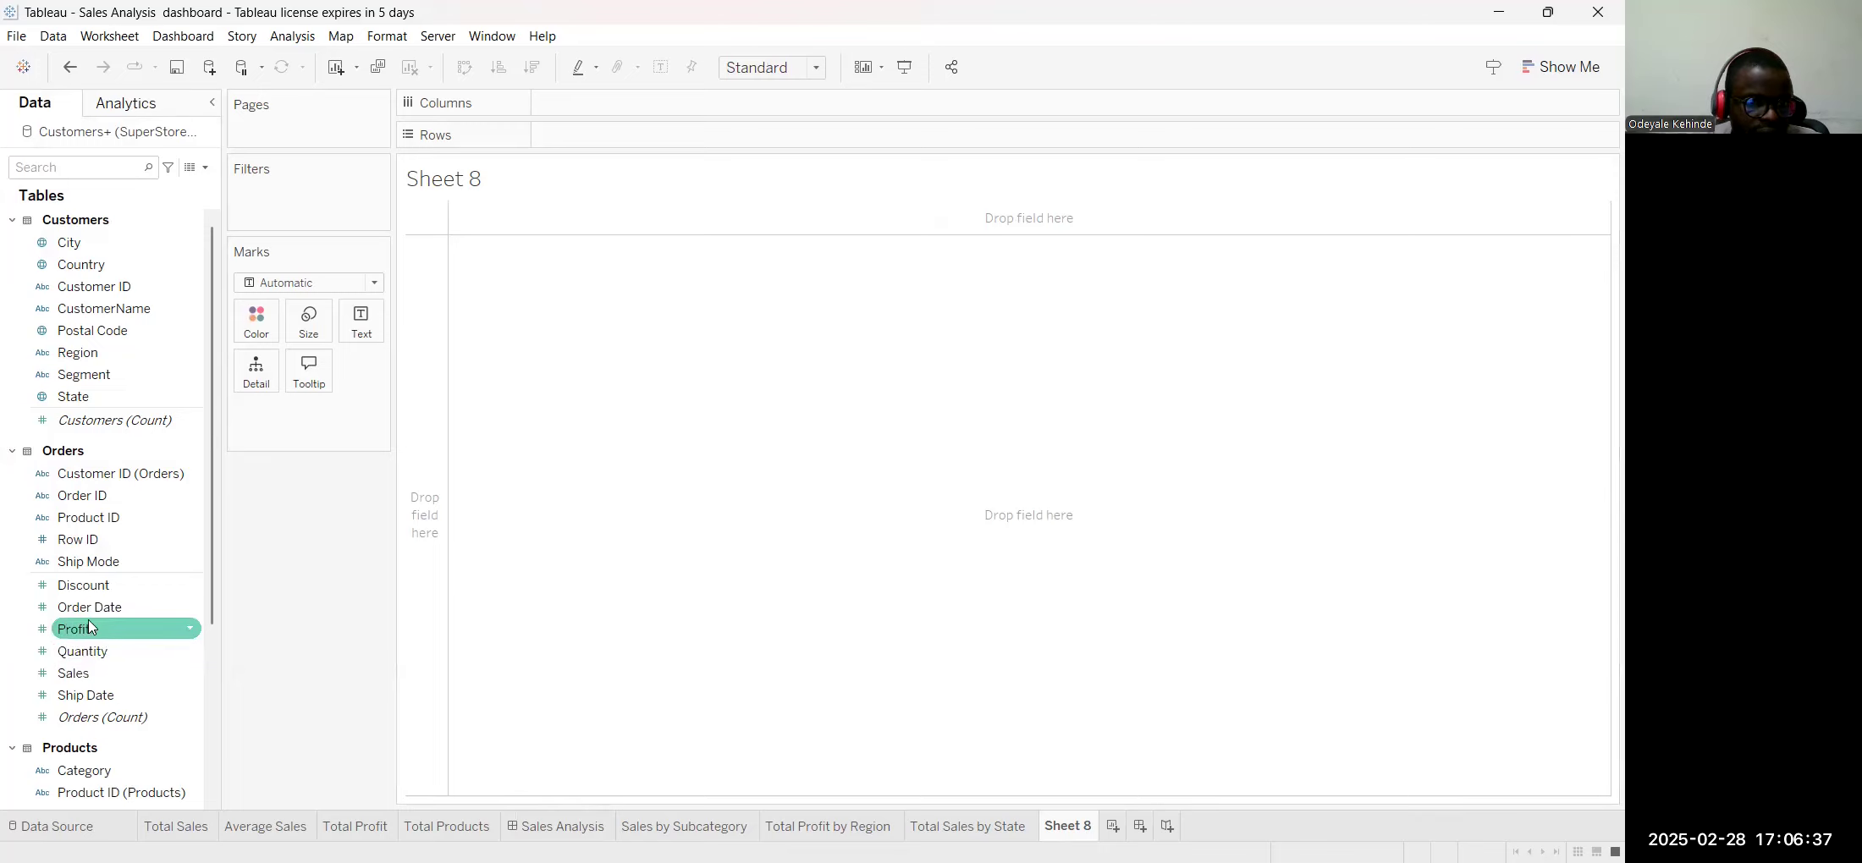
pyautogui.click(107, 672)
pyautogui.moveTo(108, 667); pyautogui.dragTo(582, 144)
pyautogui.moveTo(75, 256); pyautogui.dragTo(588, 118)
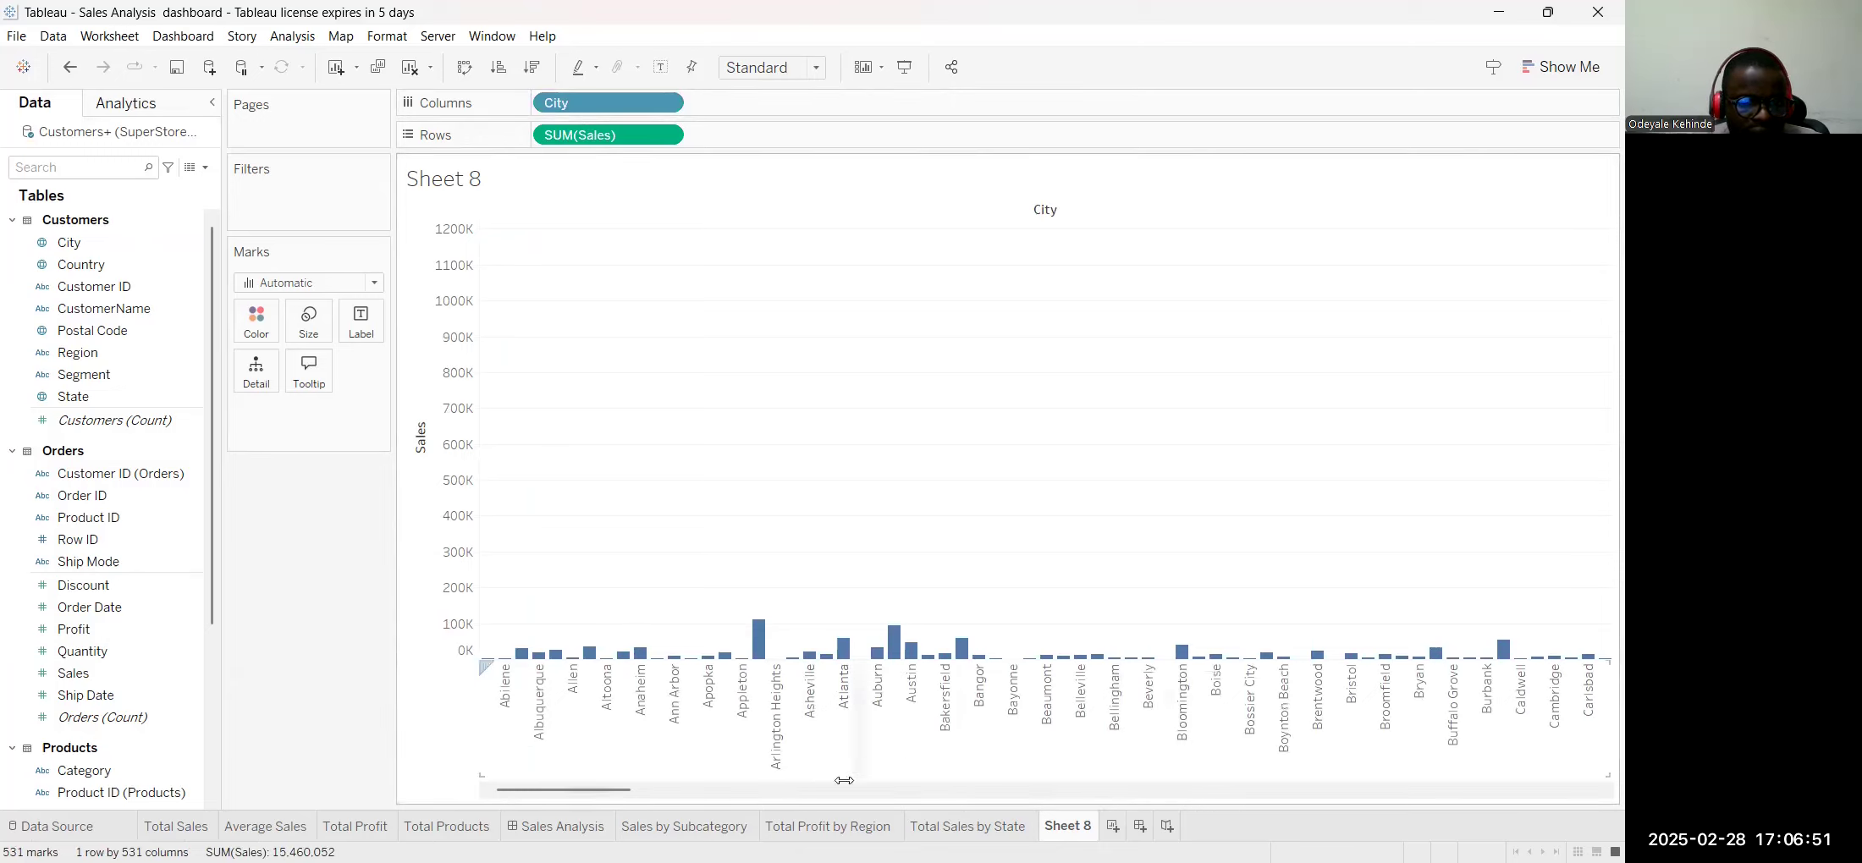
# Rename the new city sales worksheet as Total Sales by City
pyautogui.moveTo(805, 668)
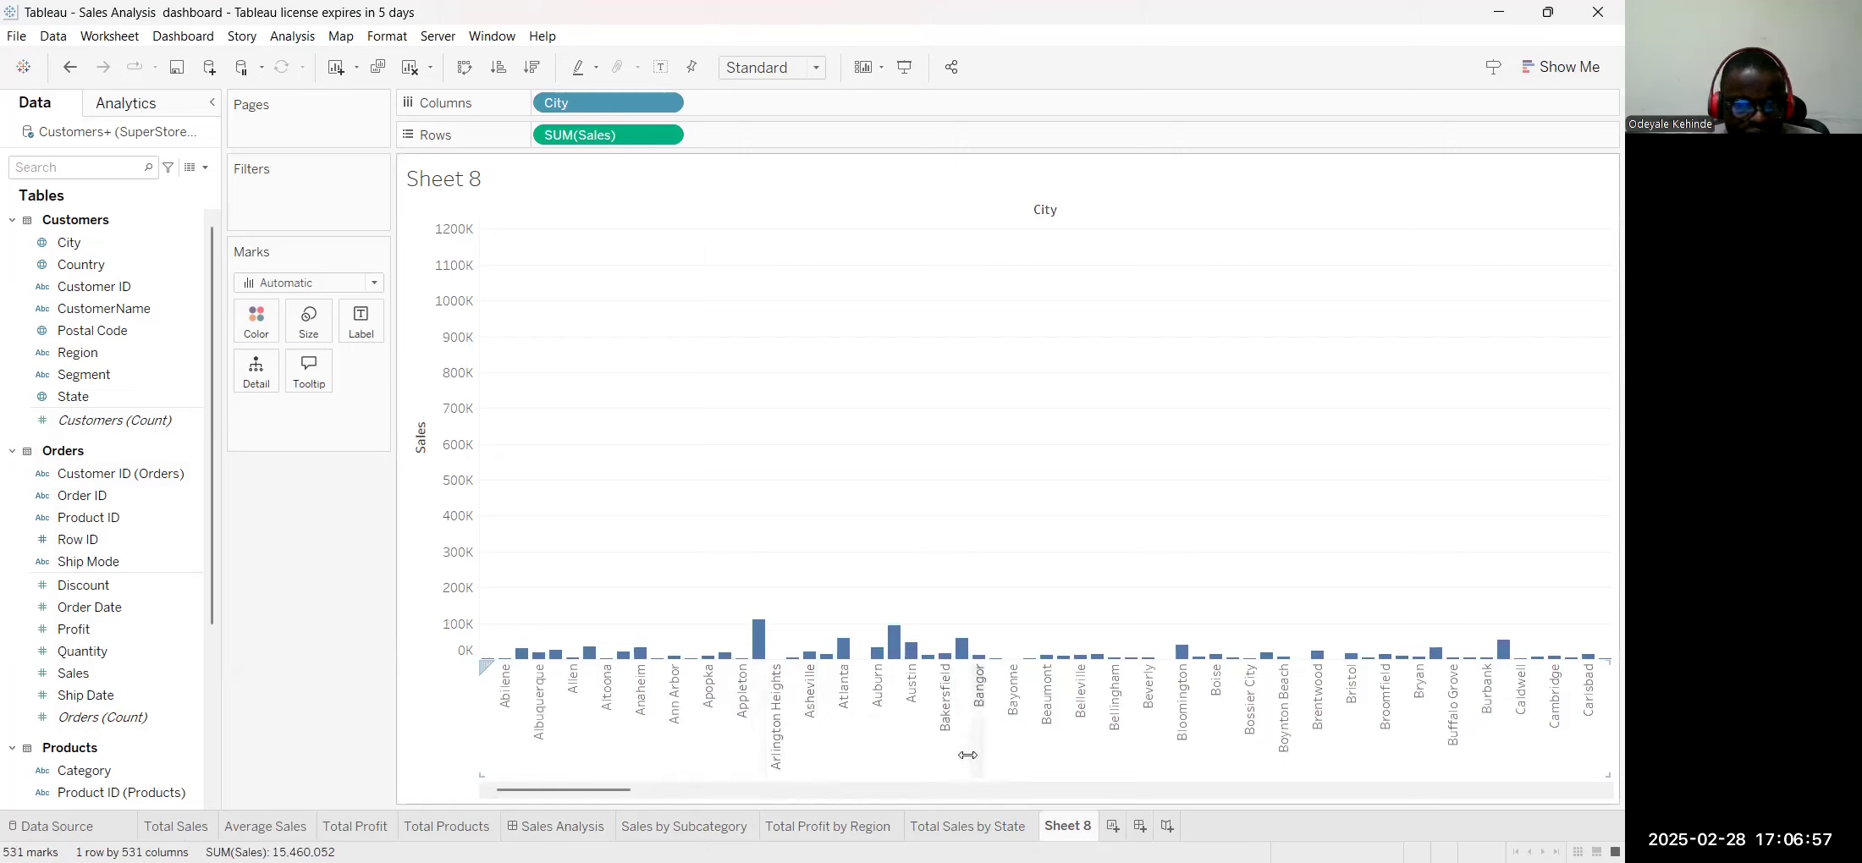
pyautogui.doubleClick(1070, 826)
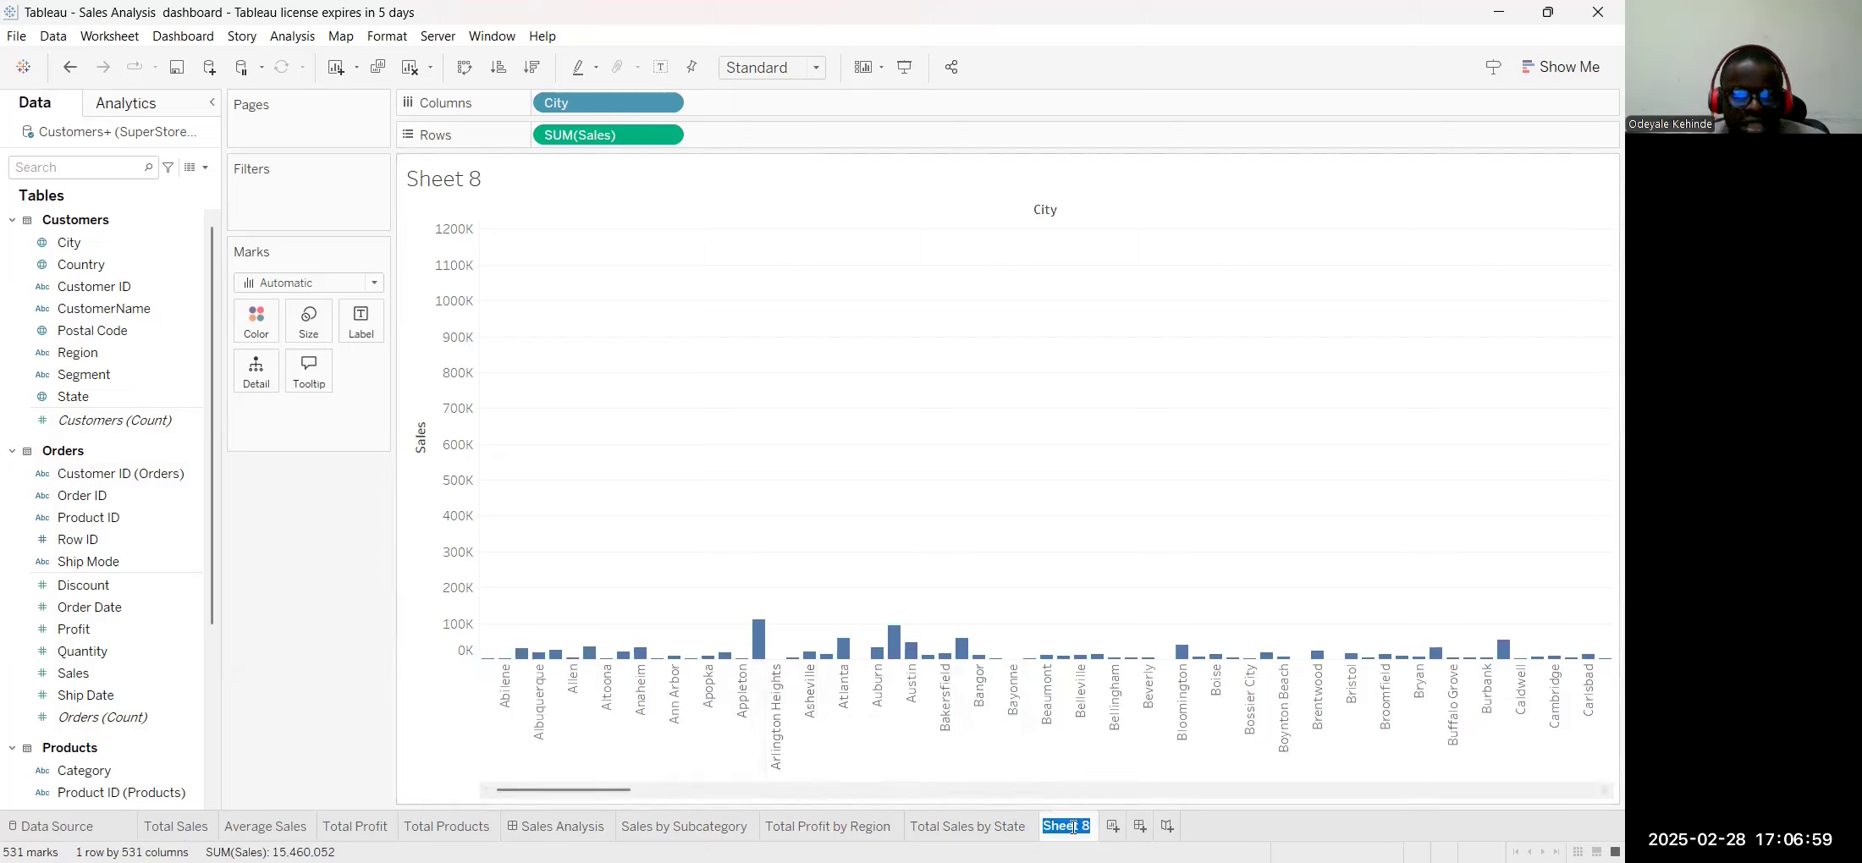
pyautogui.write('Tot')
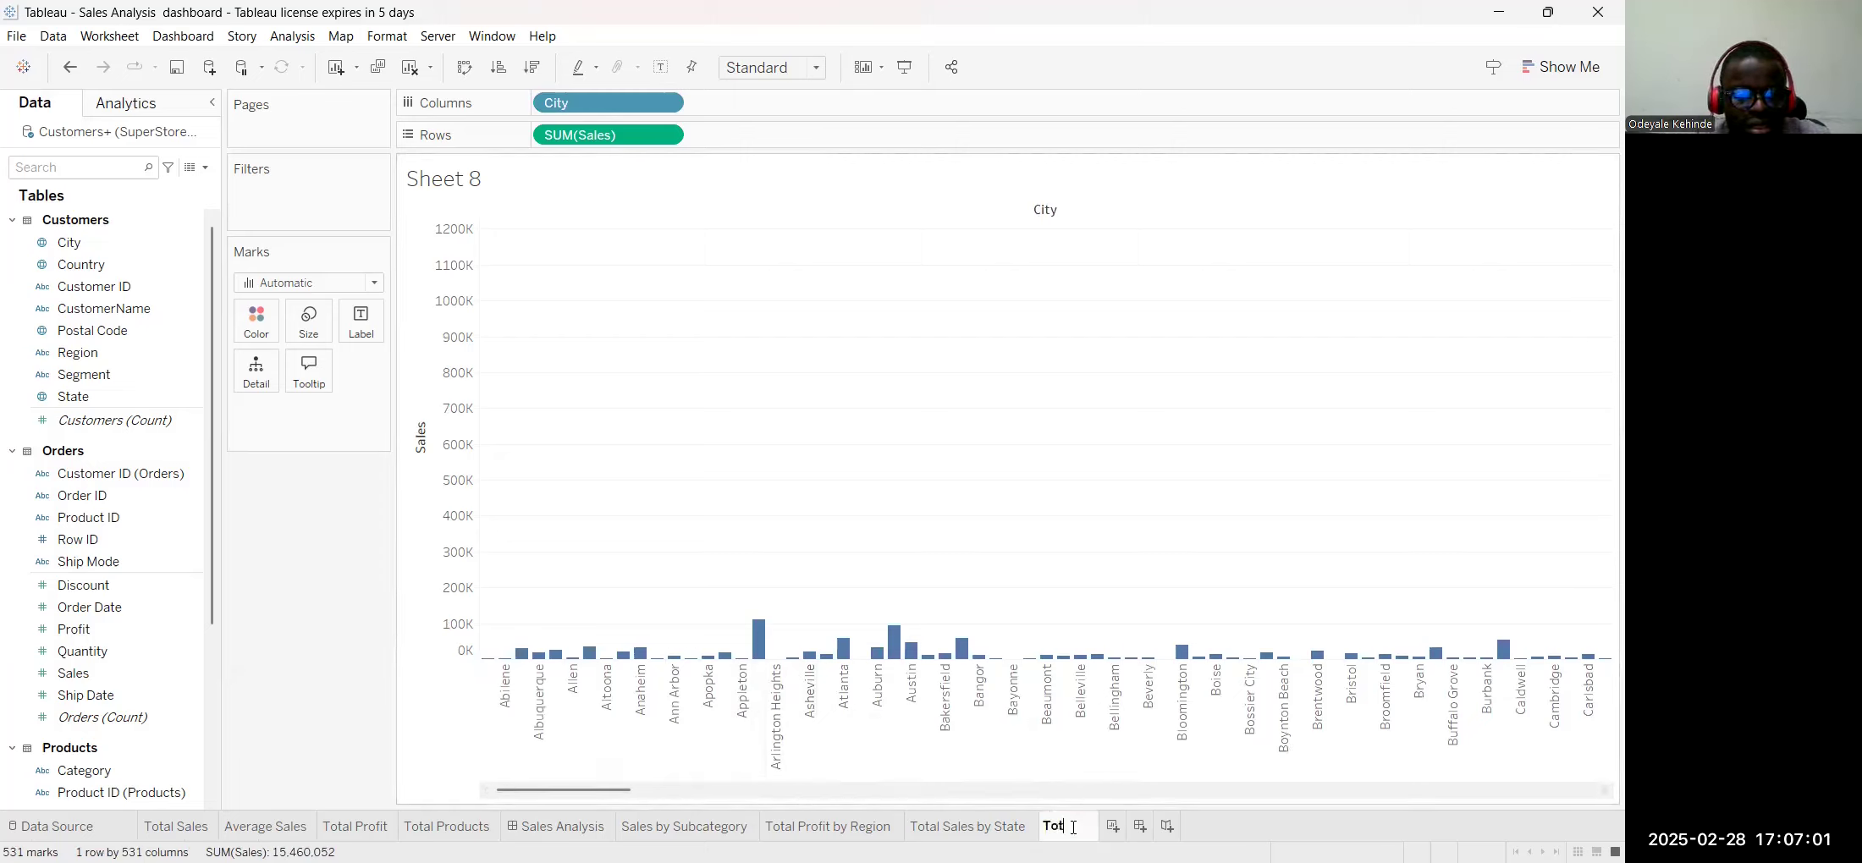
pyautogui.write('al Sa')
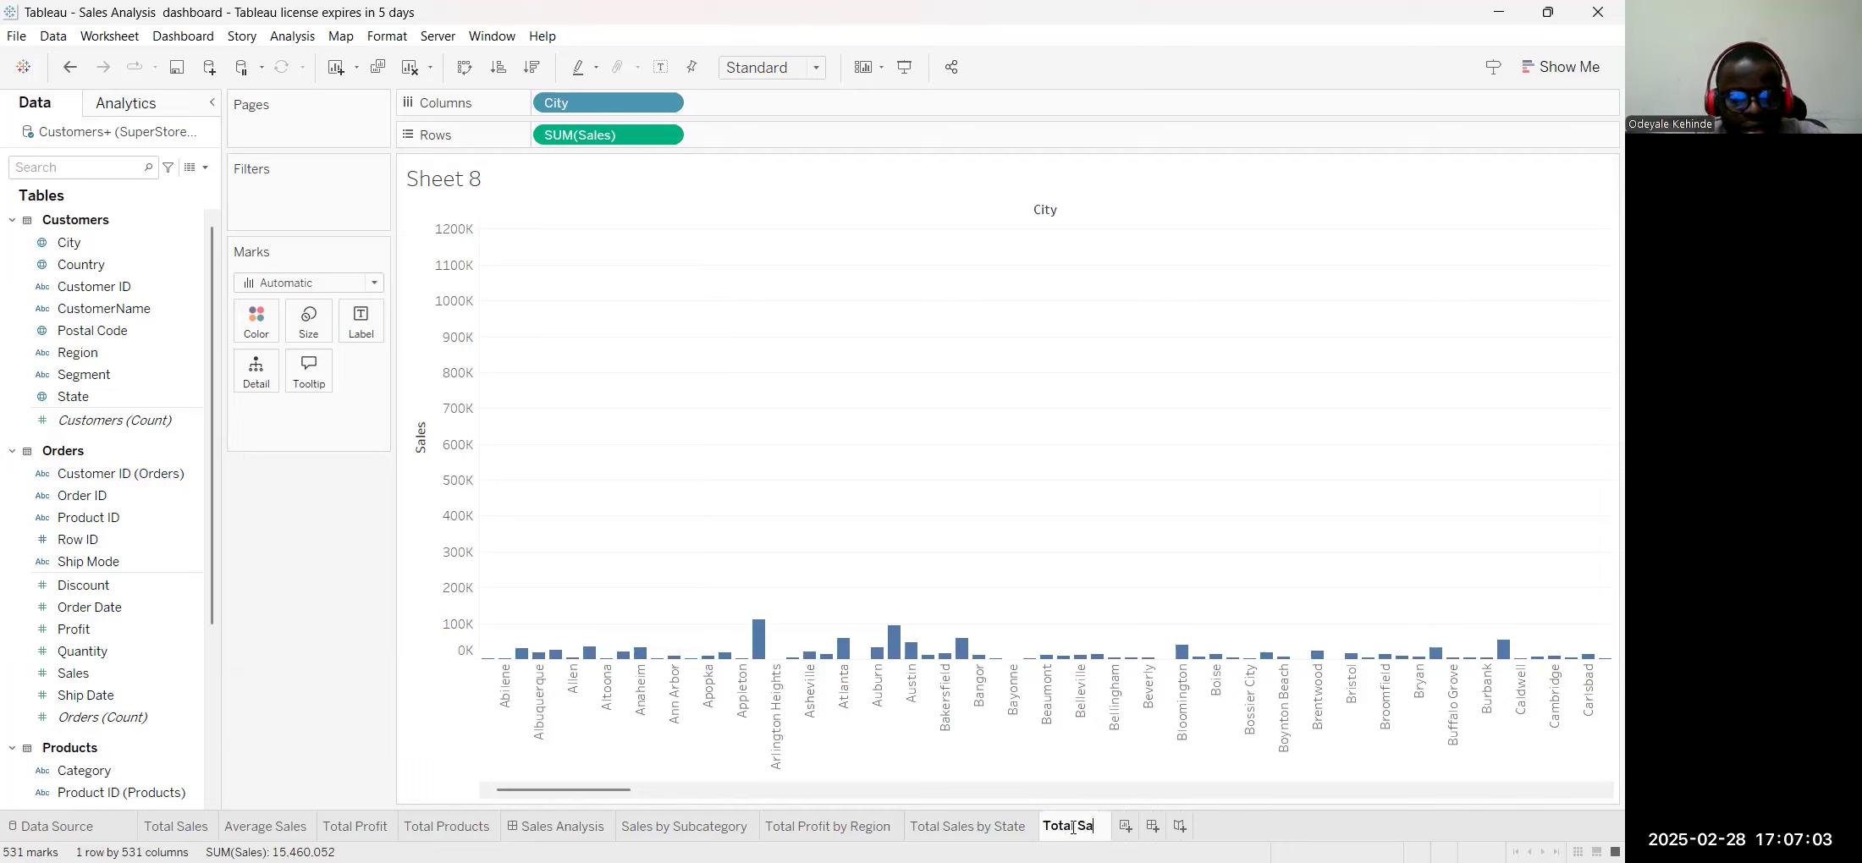
pyautogui.write('les by City')
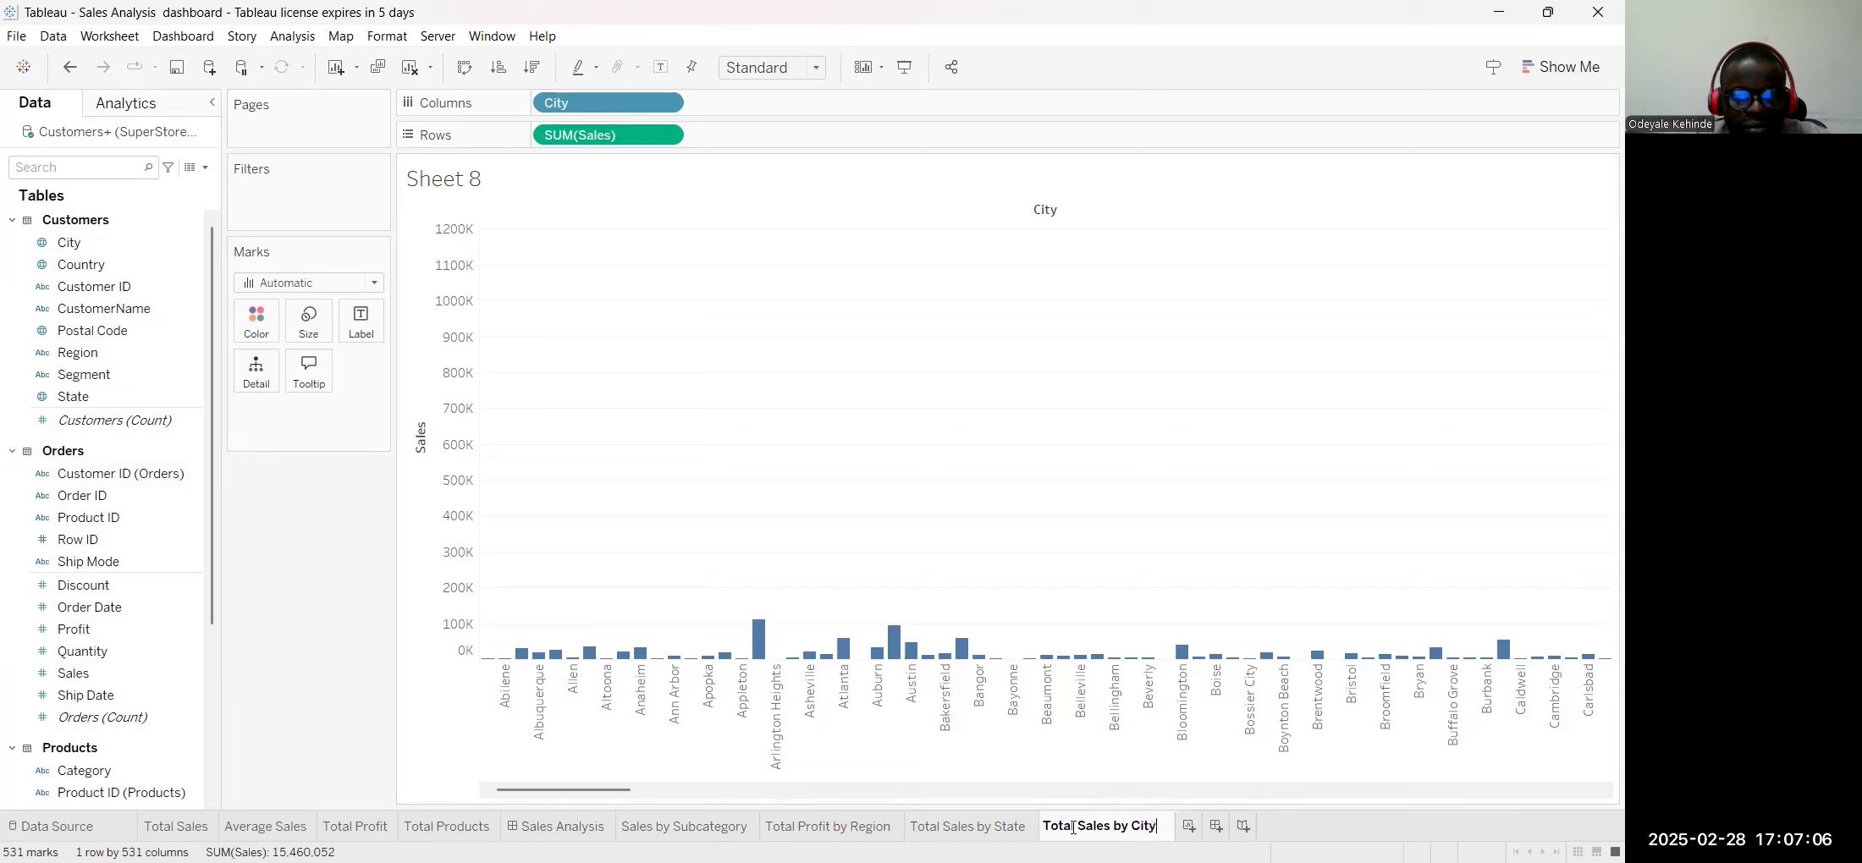
pyautogui.press('Return')
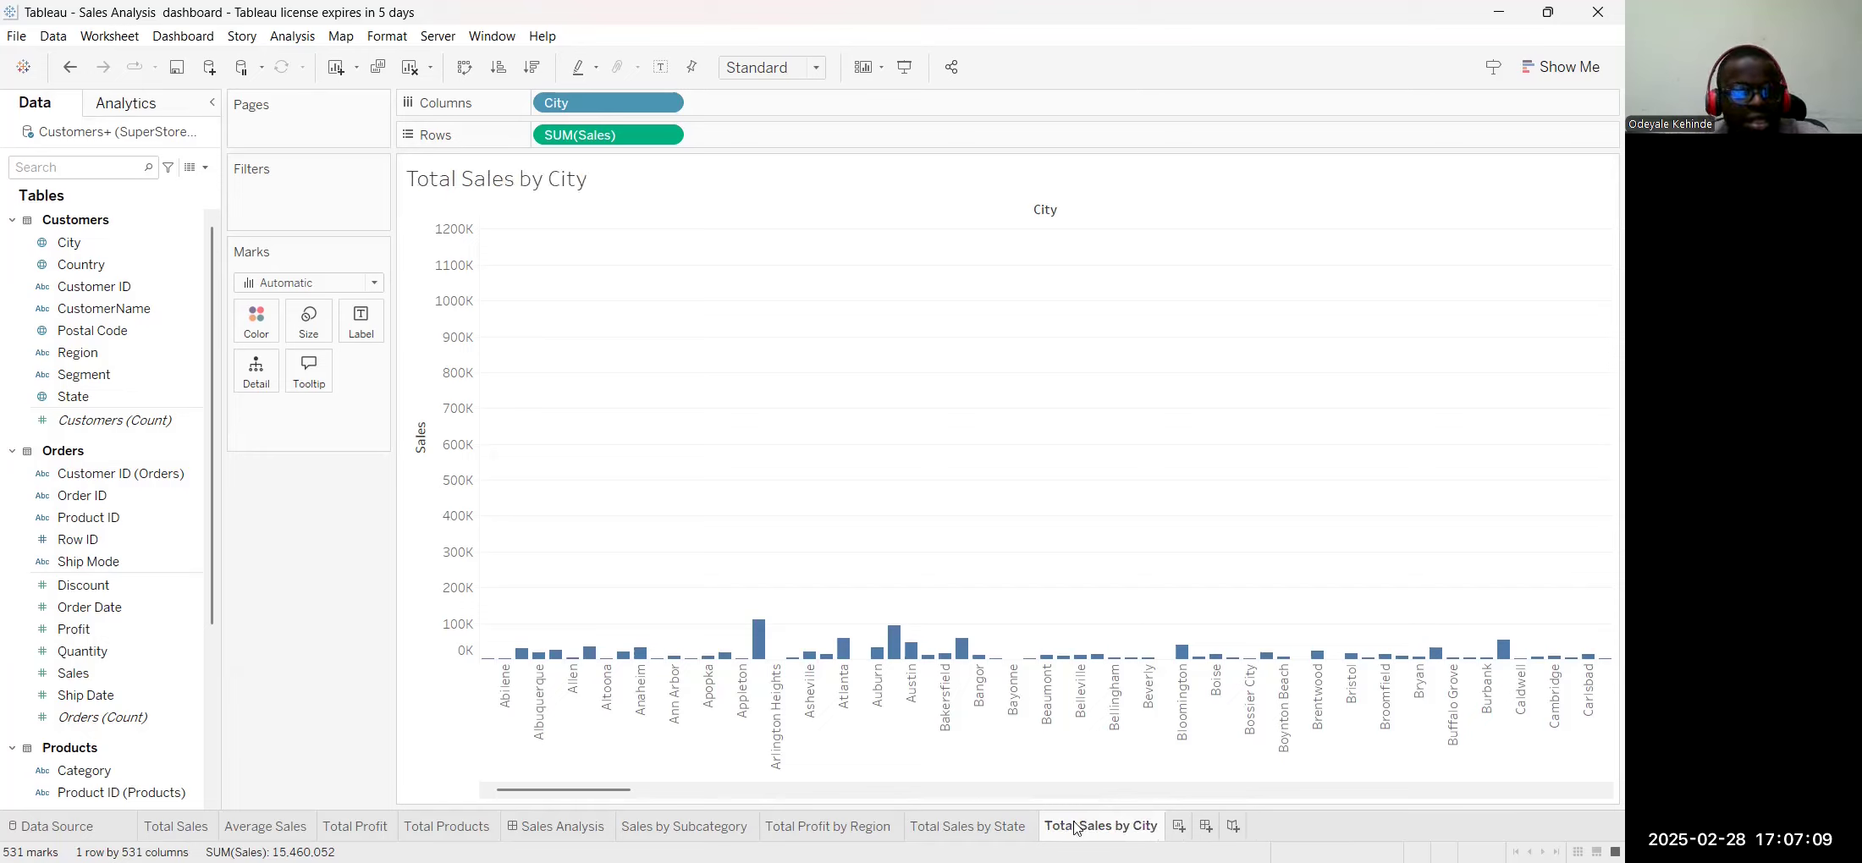
# Convert the city bar chart into a map with one mark per city colored by the sum of Sales
pyautogui.click(1563, 73)
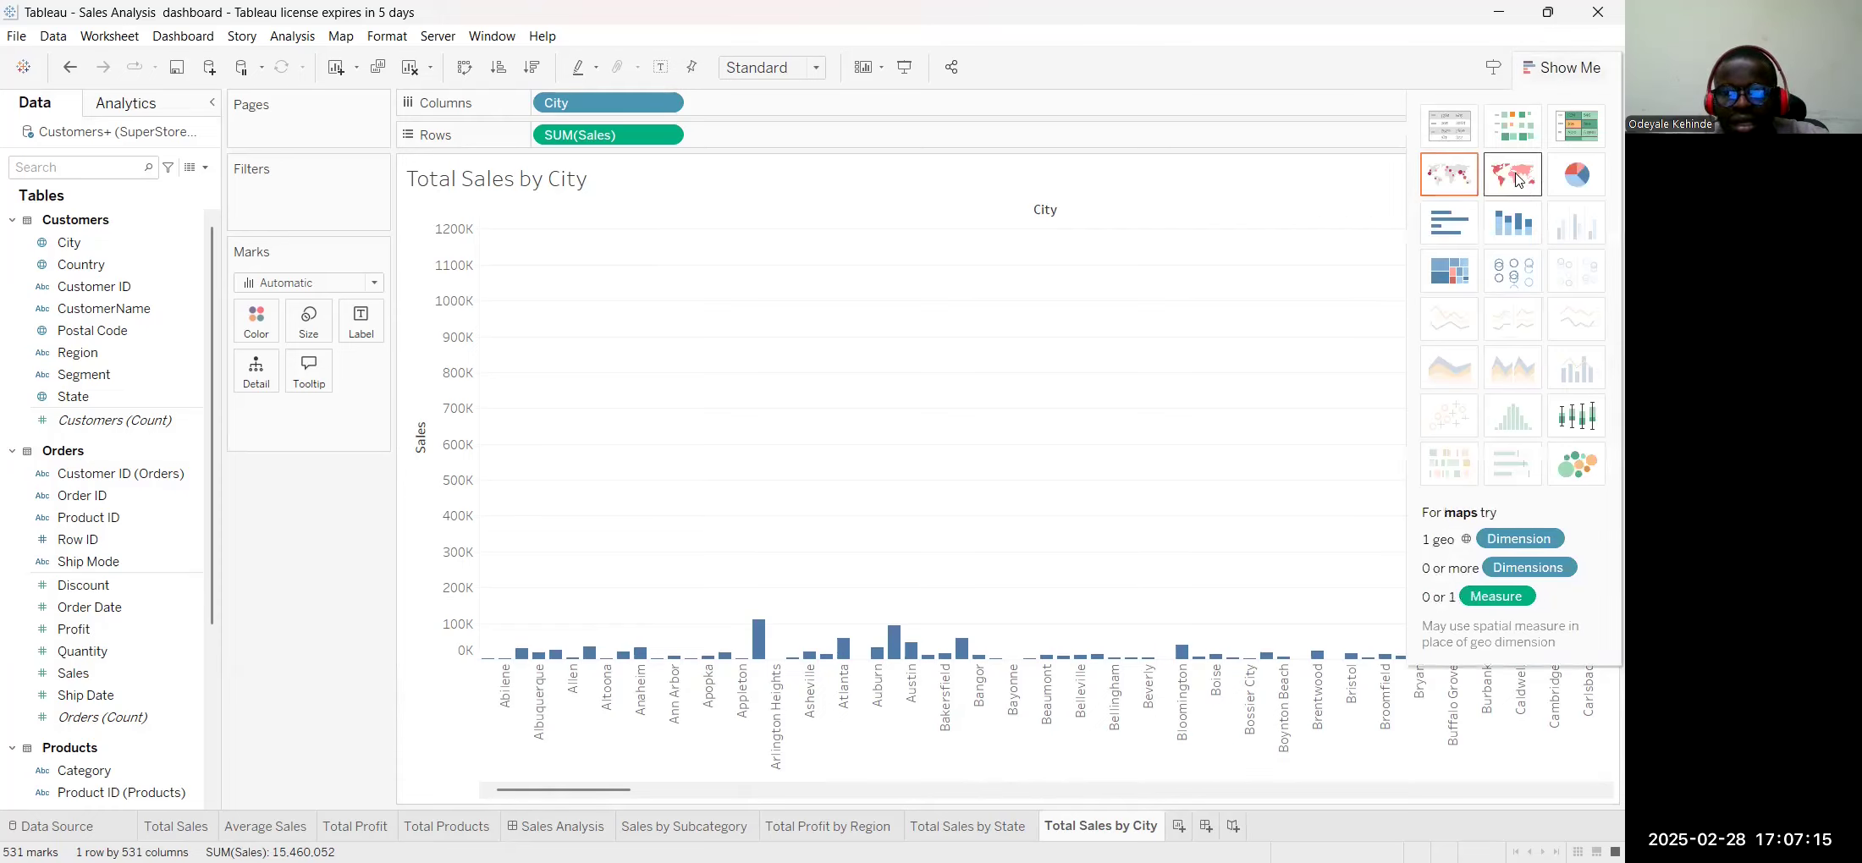
pyautogui.click(1518, 177)
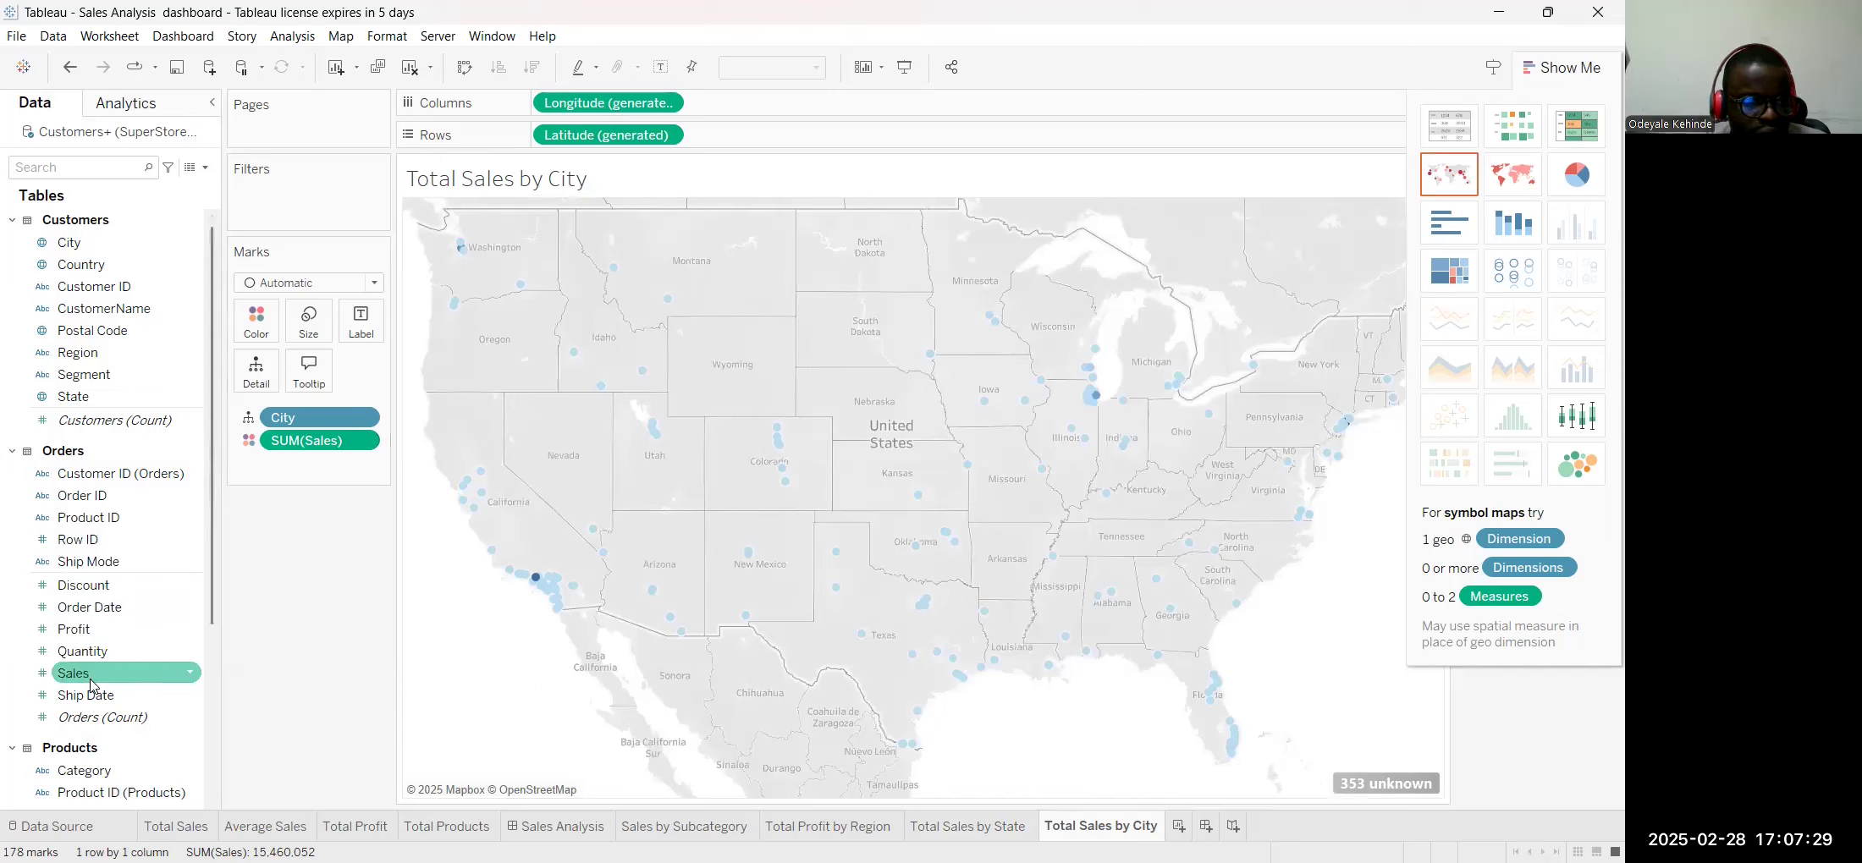
pyautogui.moveTo(93, 682); pyautogui.dragTo(261, 325)
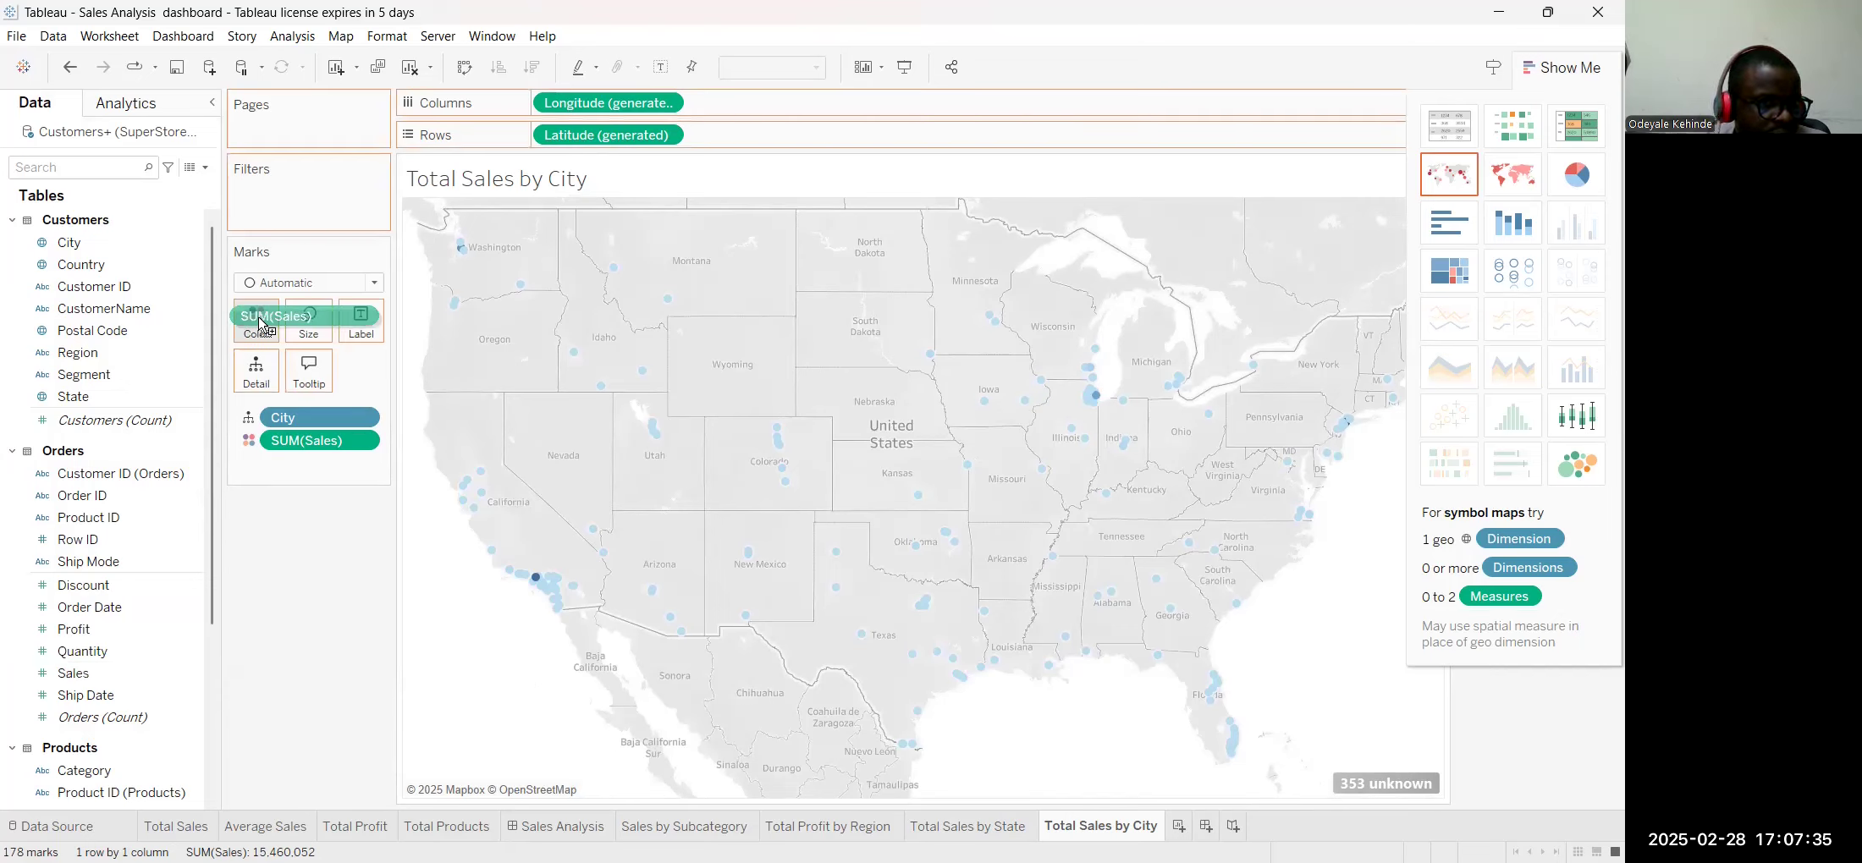
pyautogui.moveTo(262, 325); pyautogui.dragTo(262, 325)
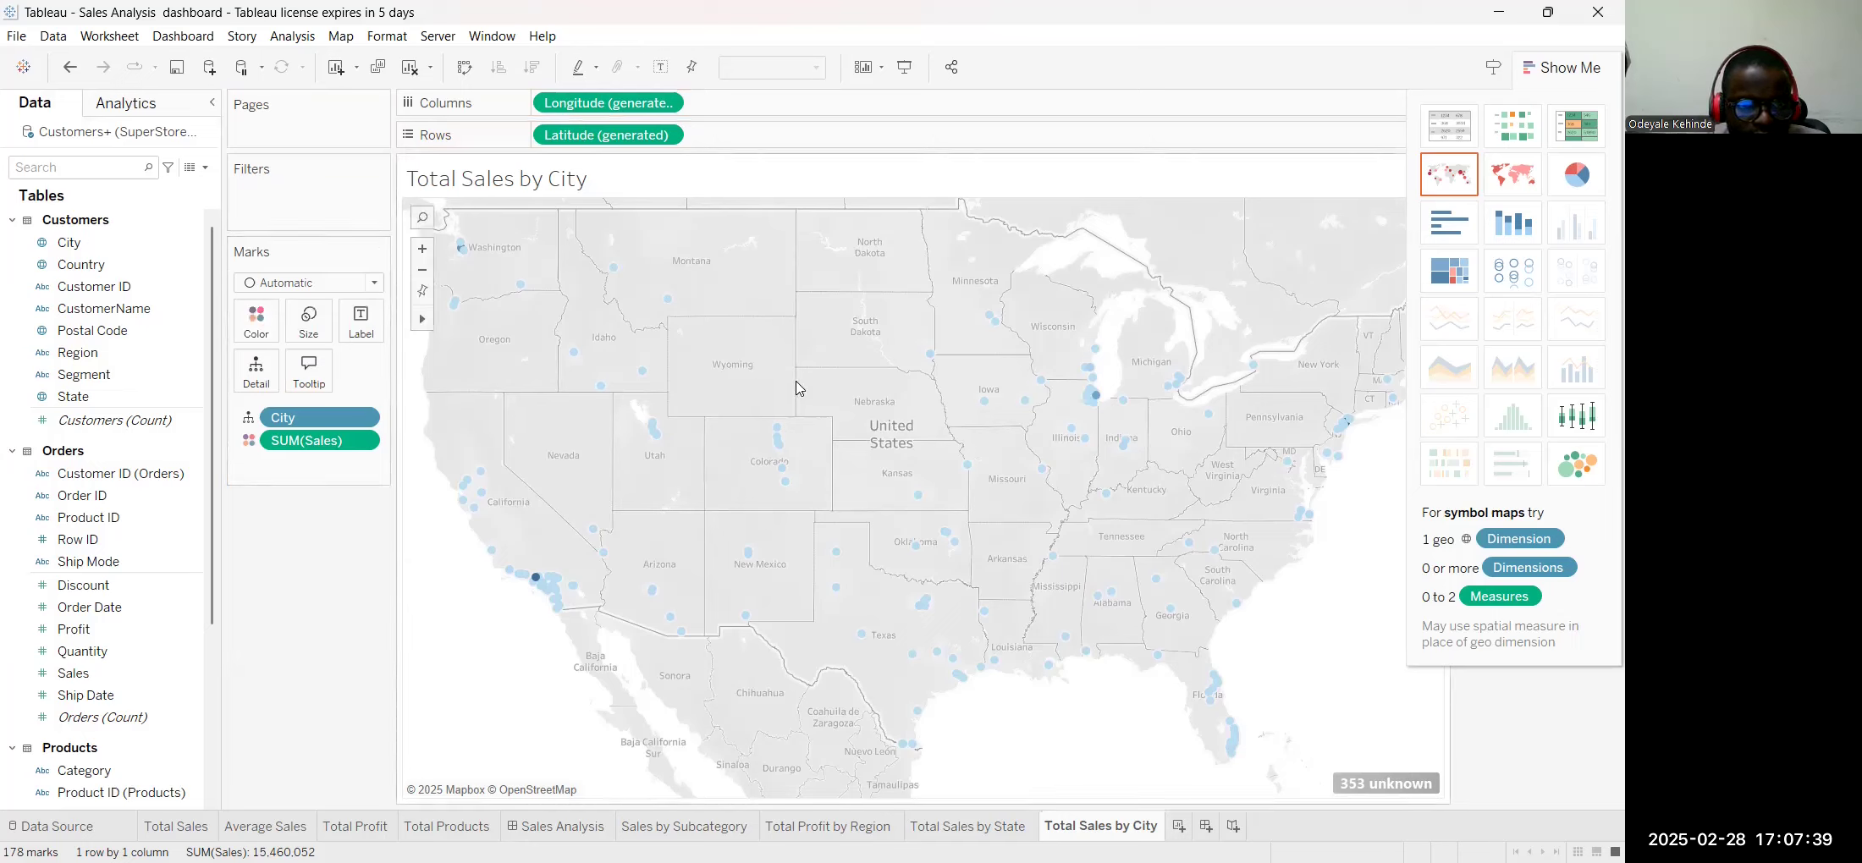
# Label the city marks on the map with their sum of Sales and close the chart type suggestions
pyautogui.moveTo(85, 681); pyautogui.dragTo(367, 334)
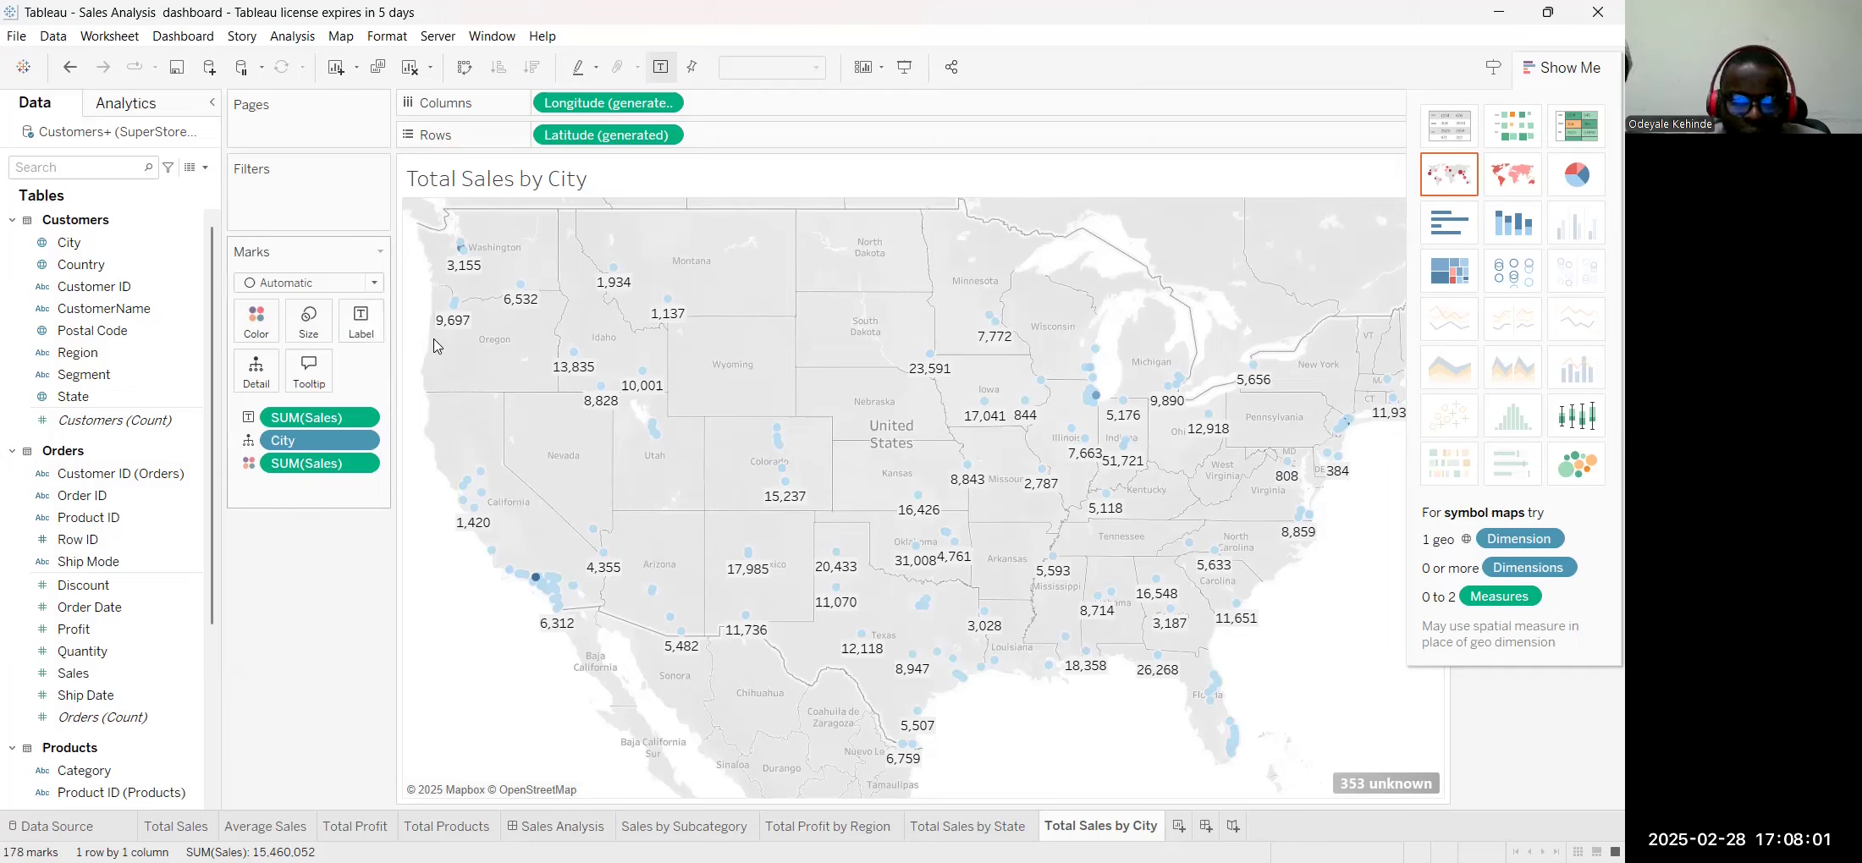
pyautogui.moveTo(933, 605)
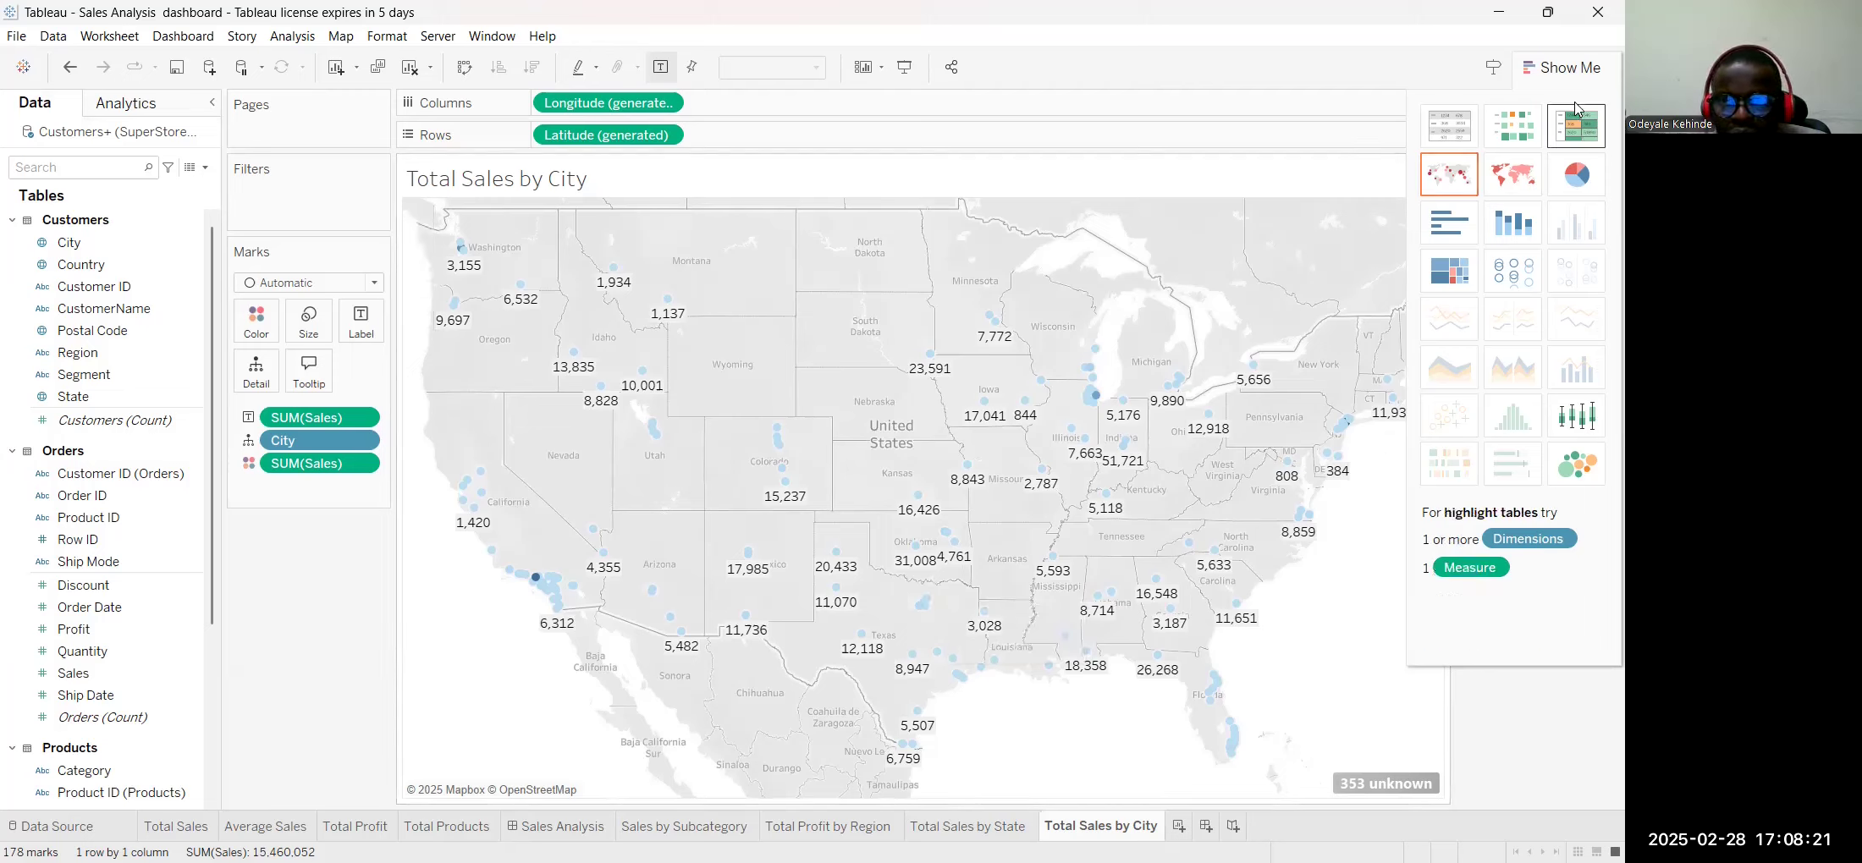
pyautogui.click(122, 520)
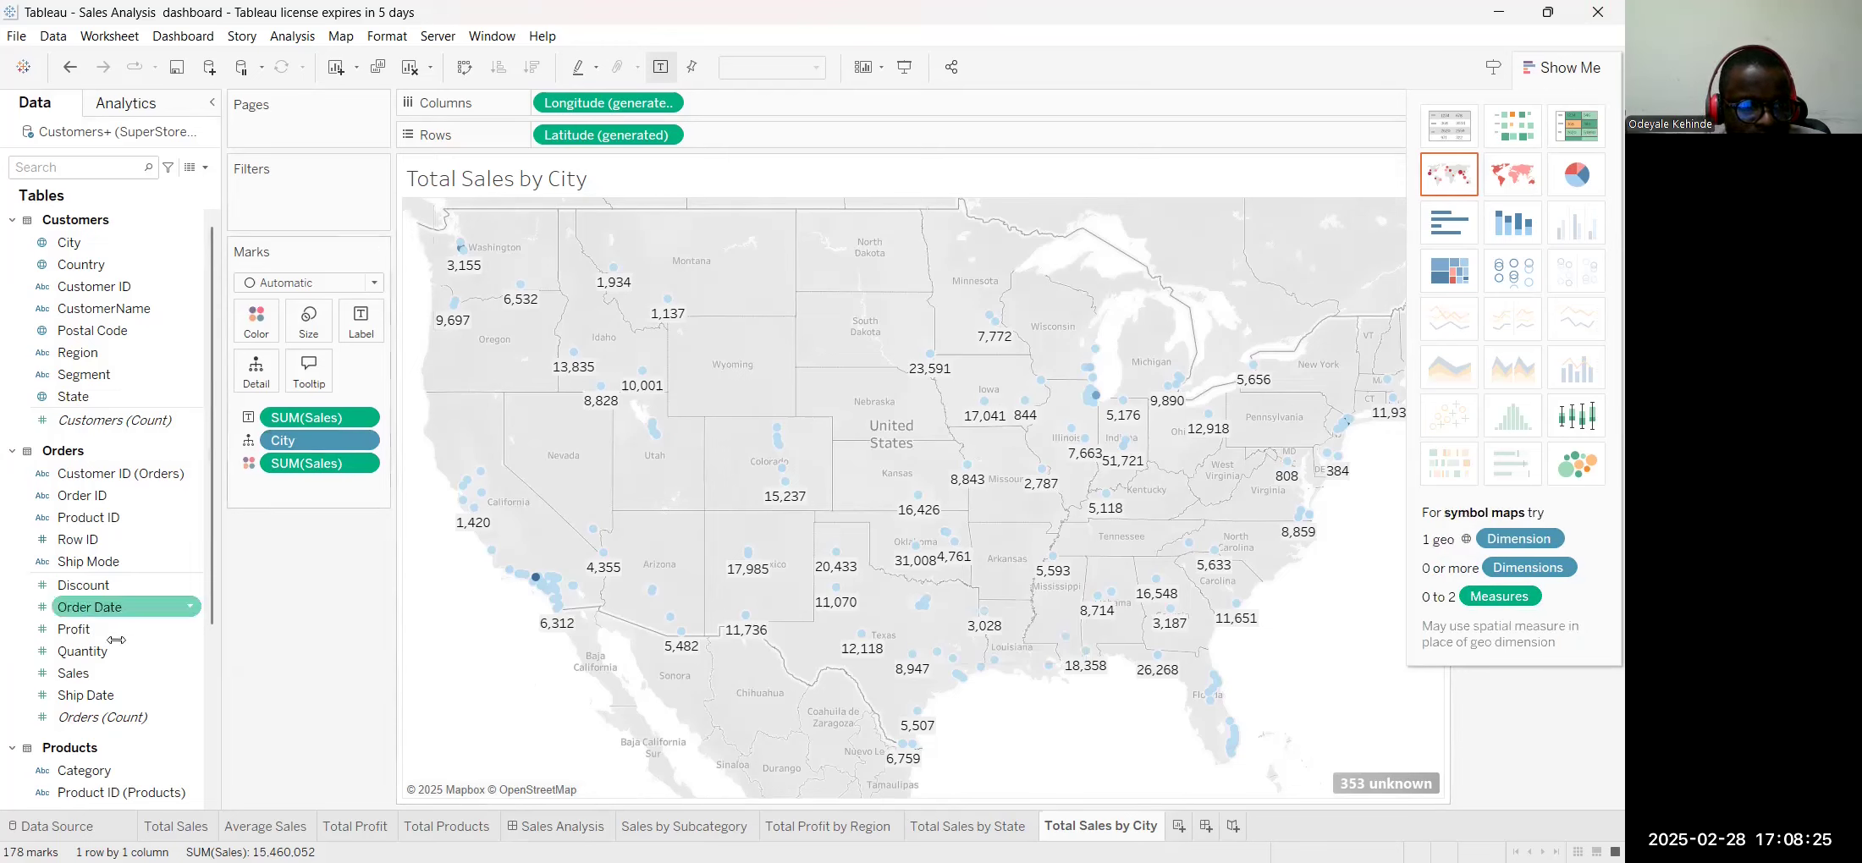
pyautogui.click(1557, 68)
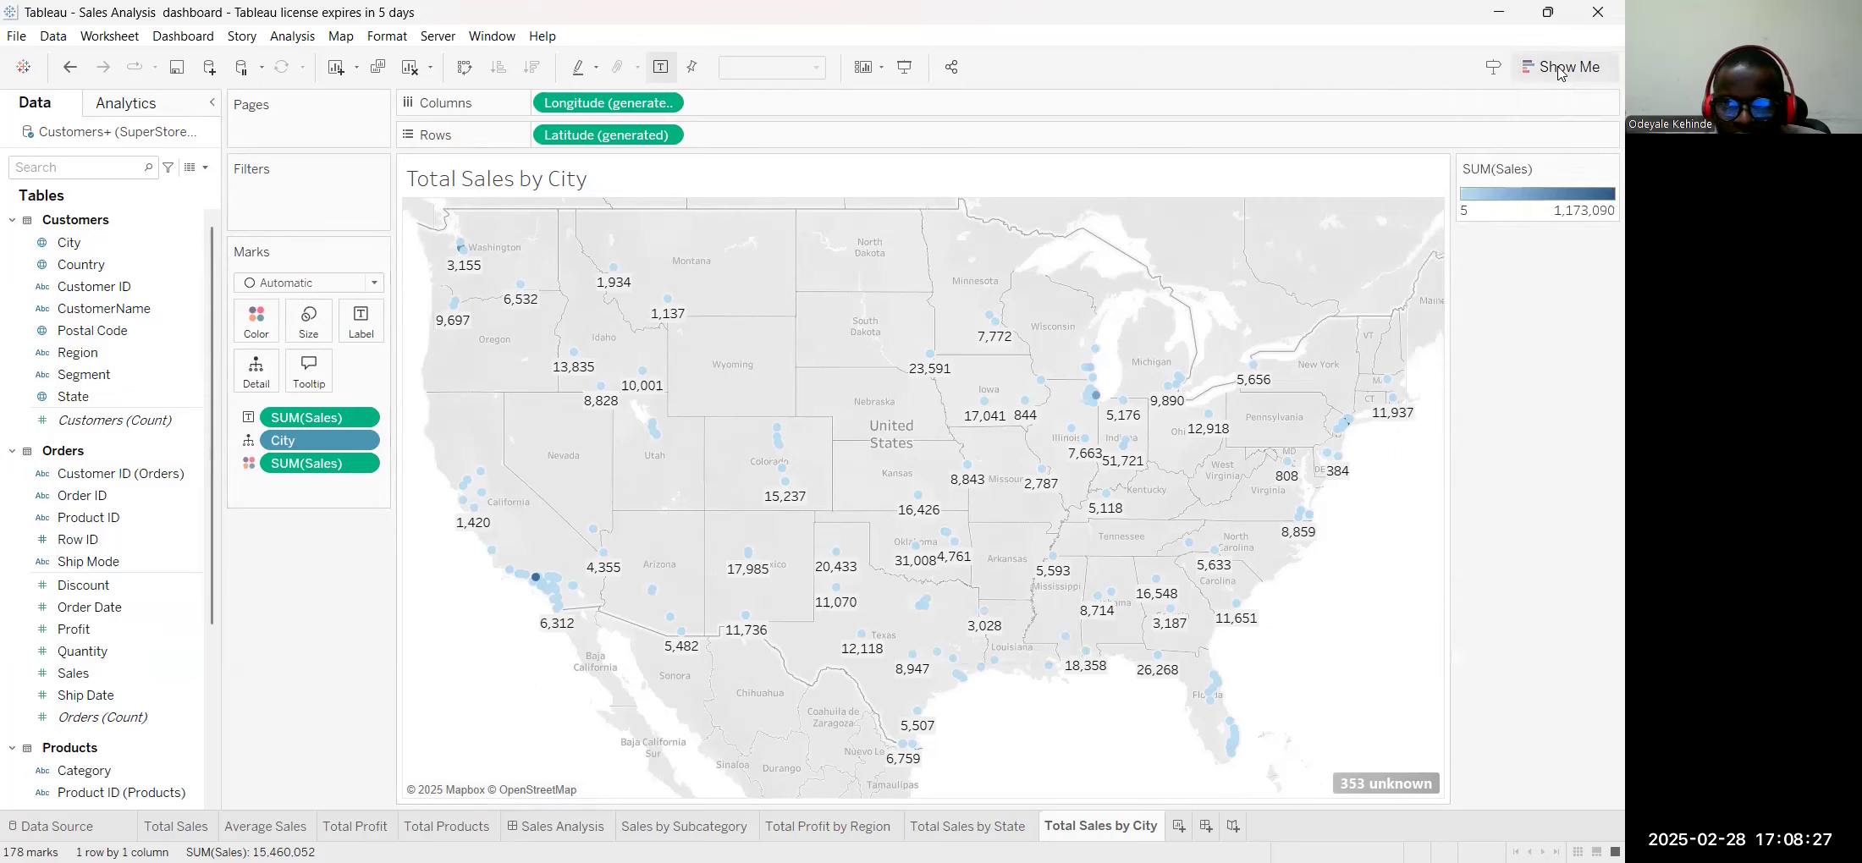
# Set the Sales color palette of the Total Sales by City map to Green
pyautogui.click(1604, 171)
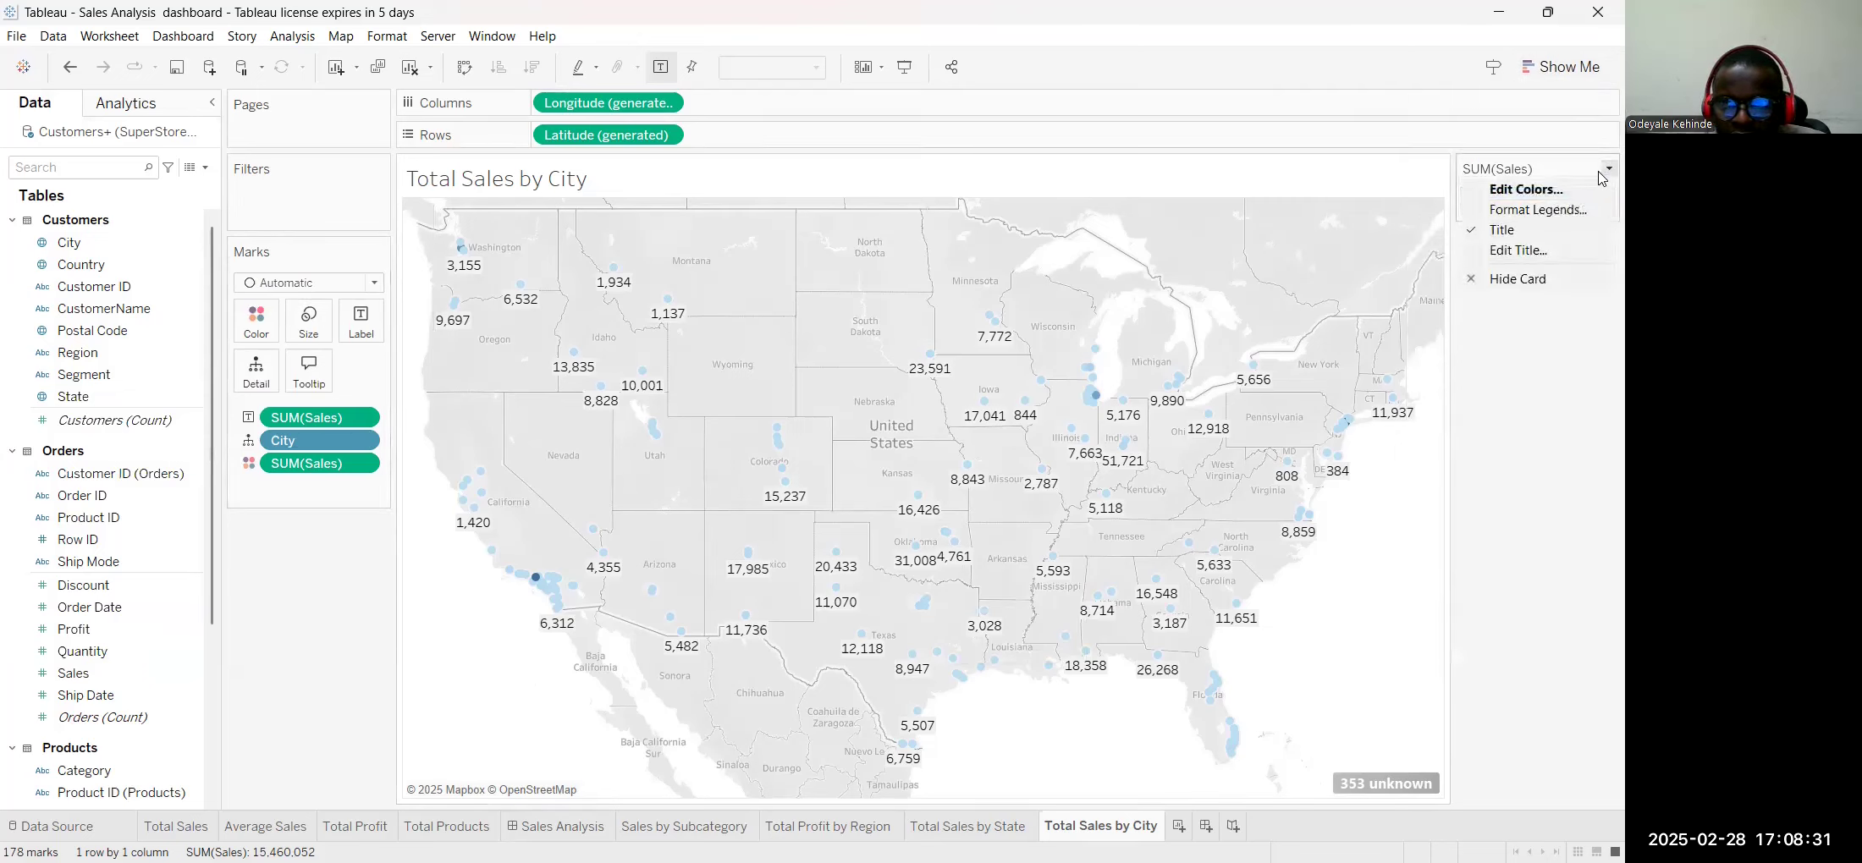
pyautogui.click(1576, 193)
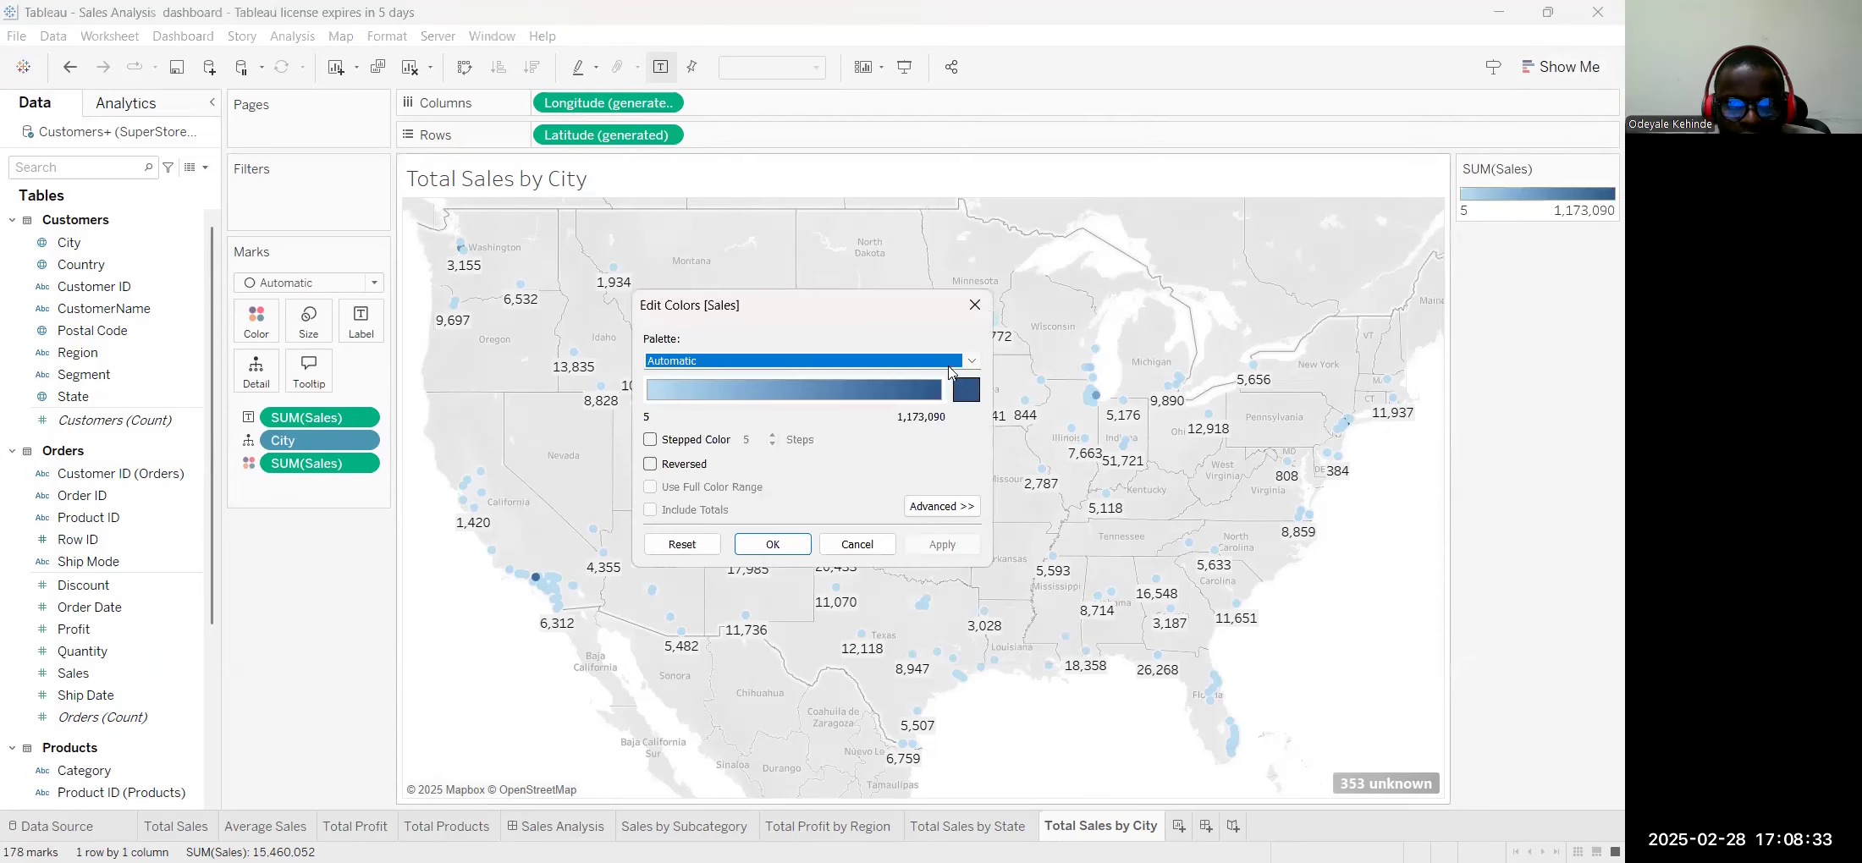
pyautogui.click(971, 361)
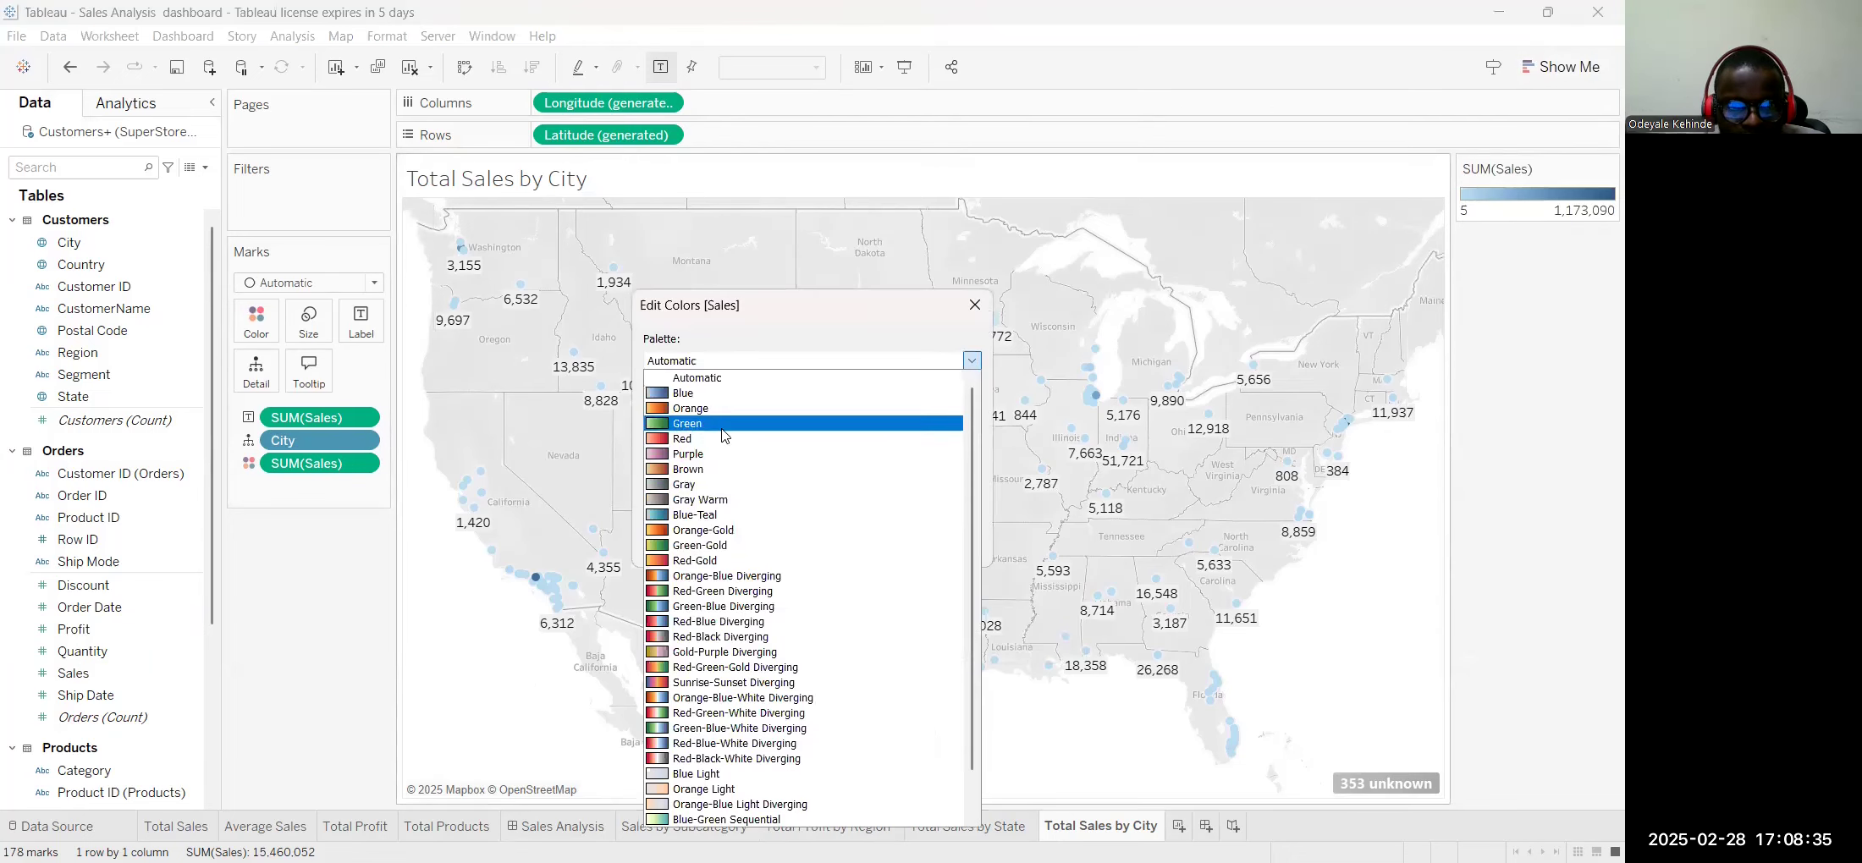
pyautogui.click(724, 425)
pyautogui.click(948, 545)
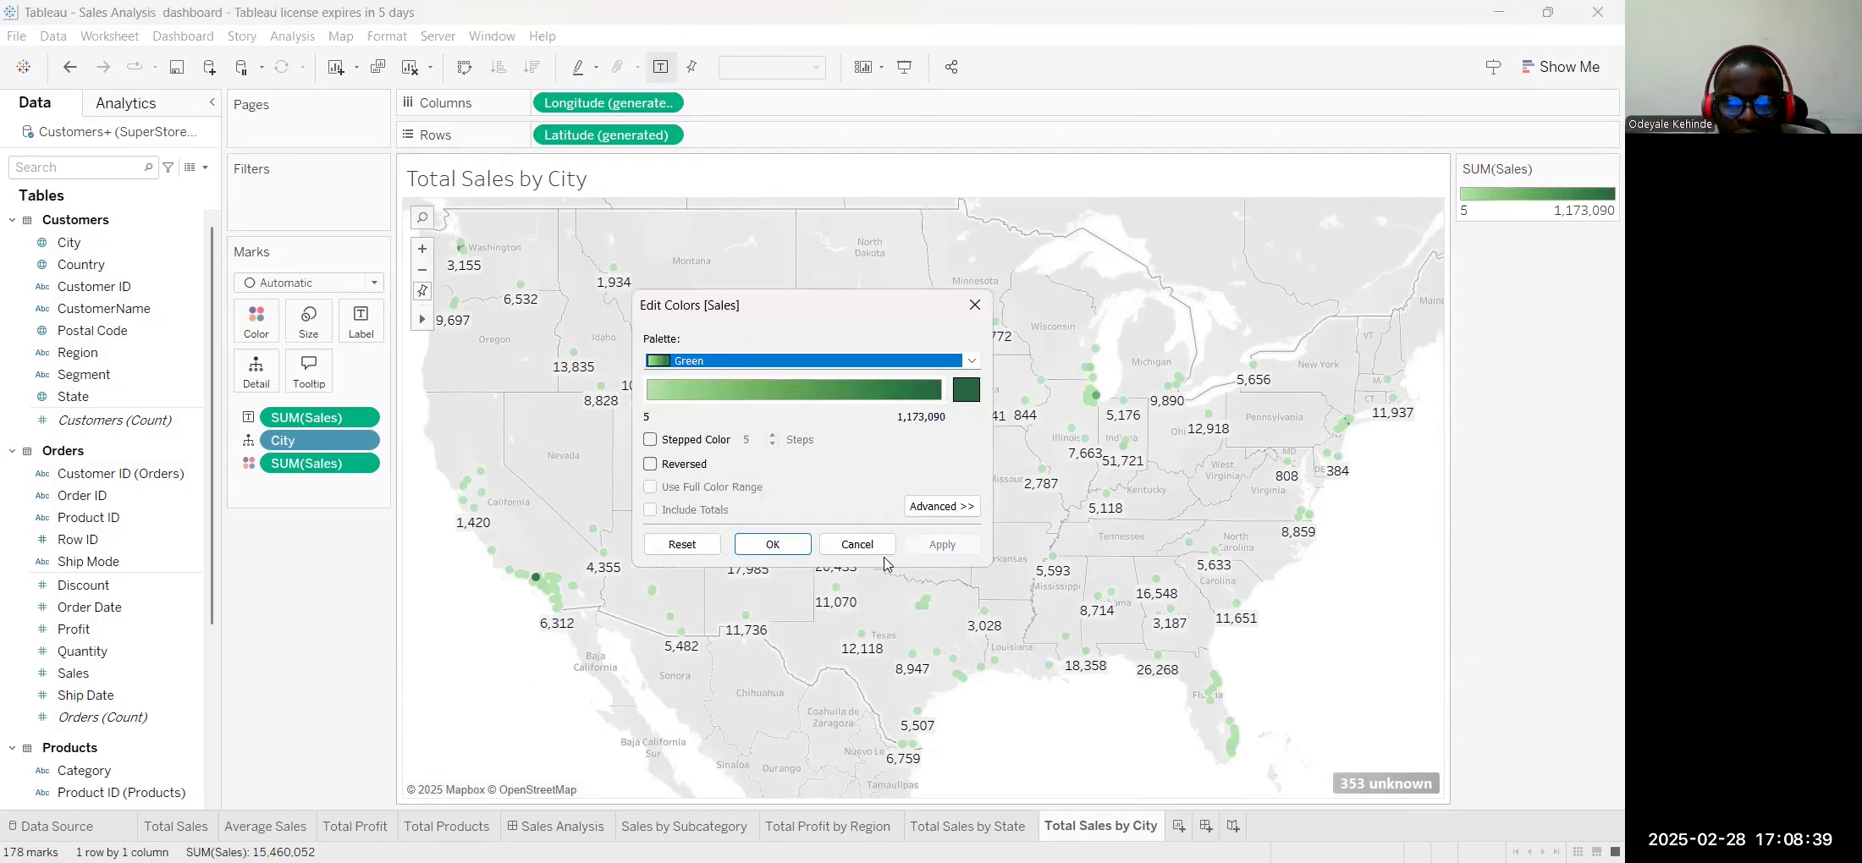
pyautogui.click(772, 545)
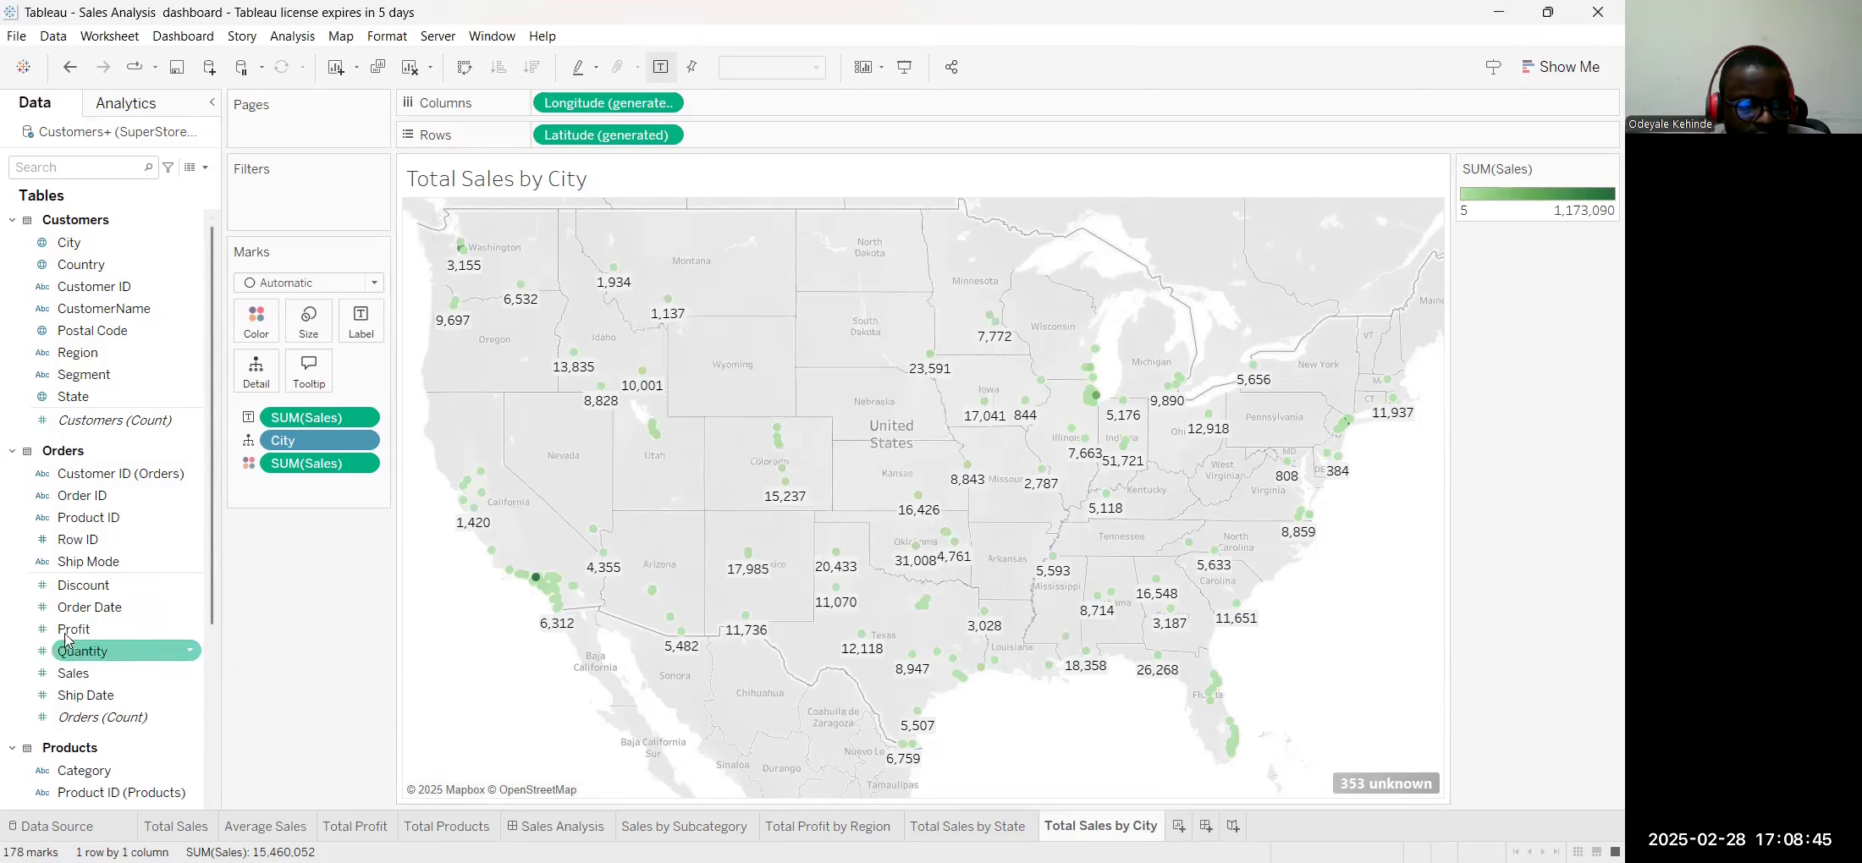
# Try sizing the city marks by the sum of Sales and undo it
pyautogui.moveTo(101, 674); pyautogui.dragTo(319, 331)
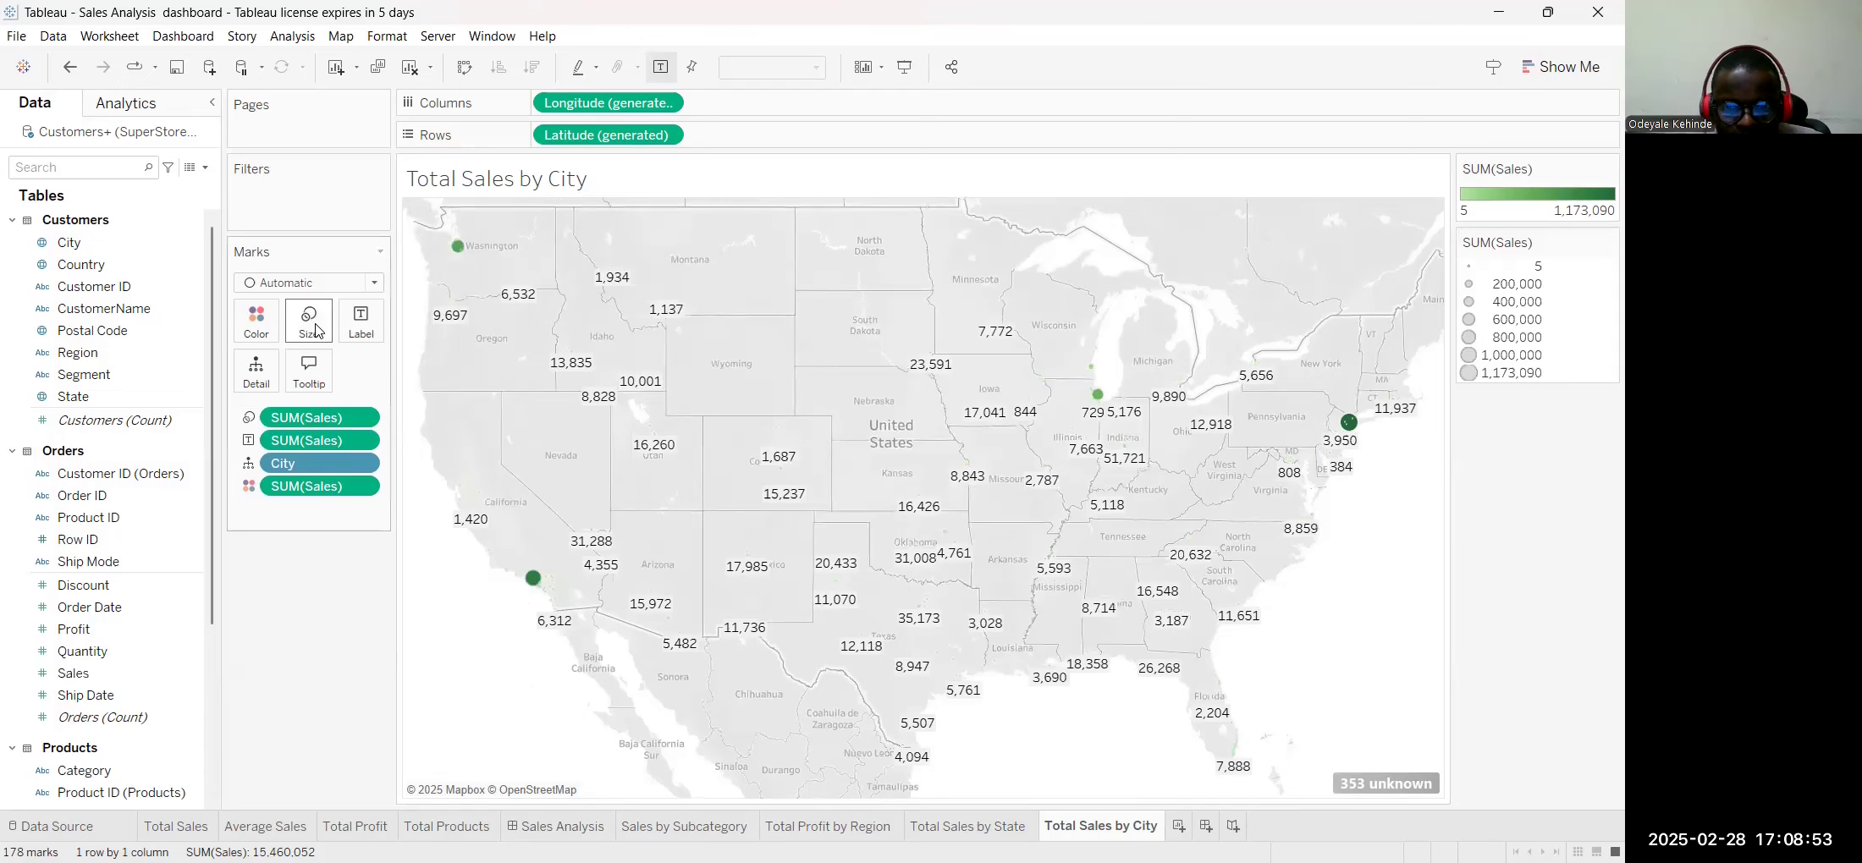
pyautogui.hotkey('ctrl', 'z')
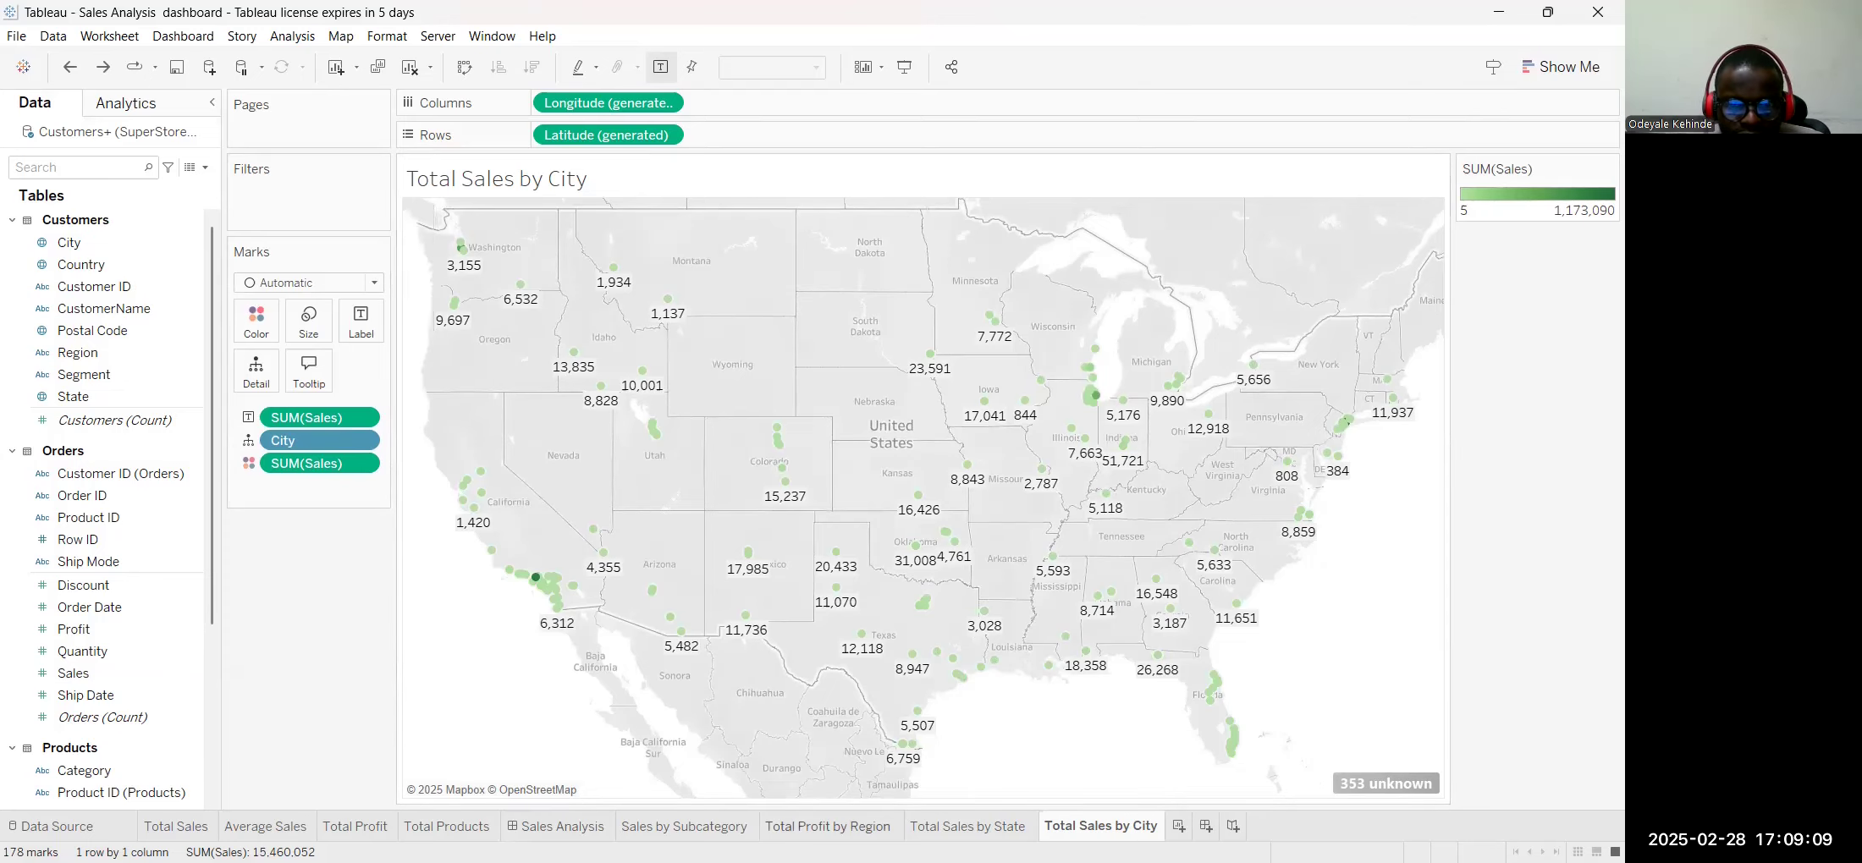
# Review the Sales by Subcategory, Total Profit by Region and Total Sales by State sheets, and return to Total Sales by City
pyautogui.click(686, 827)
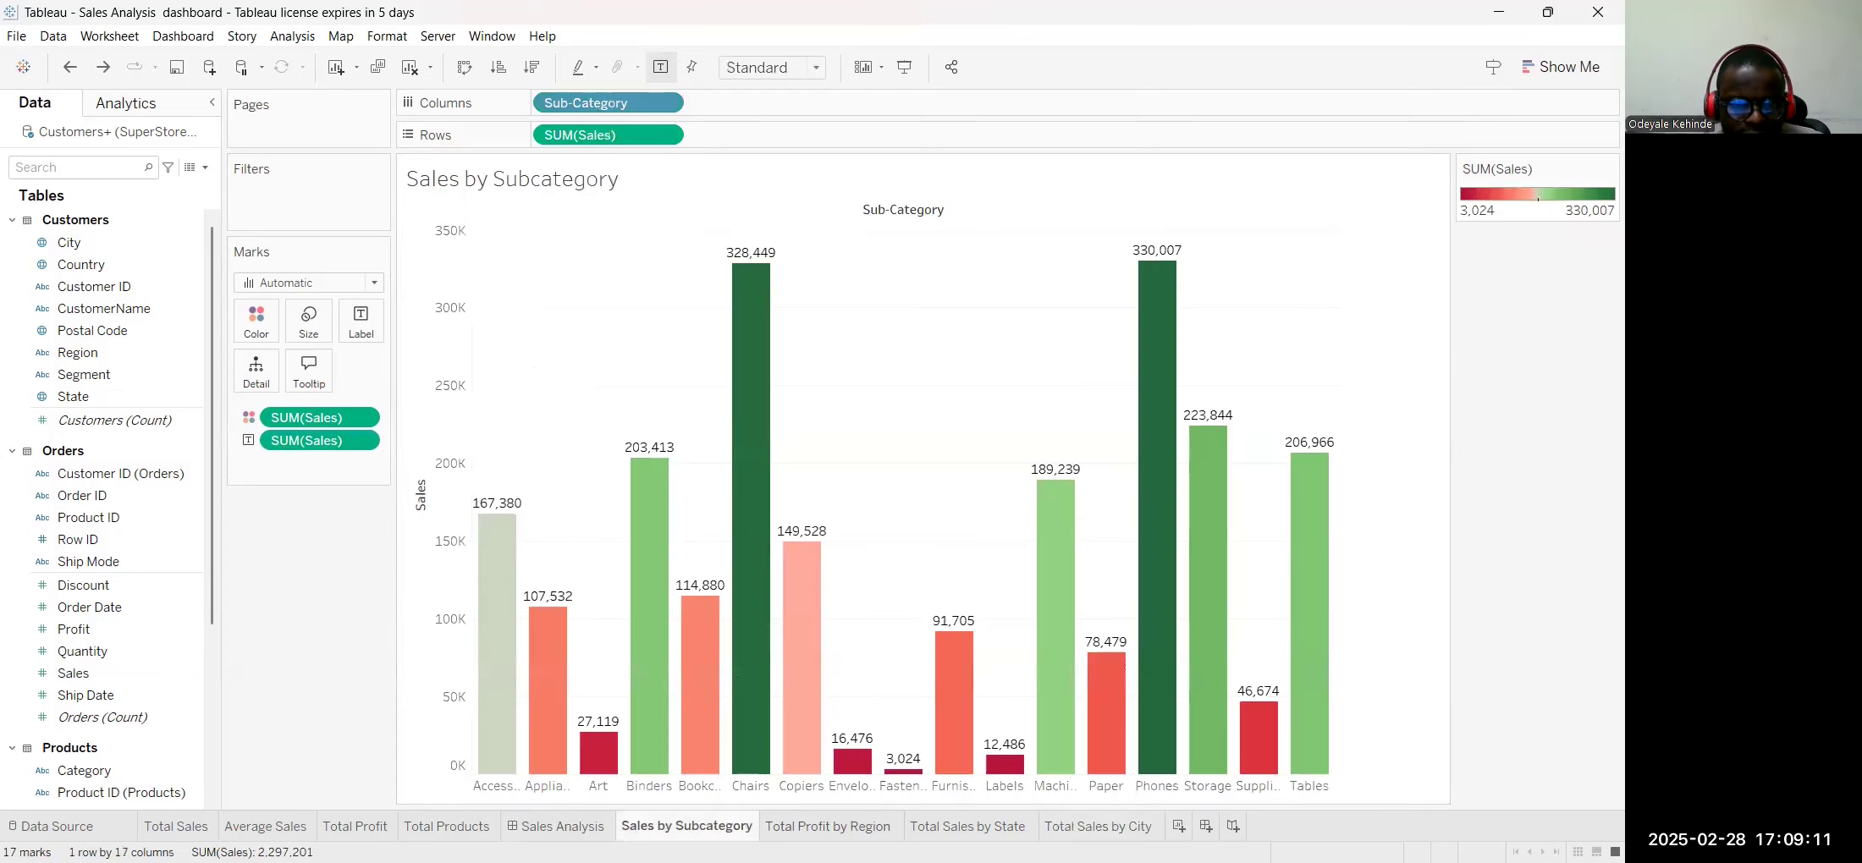
pyautogui.click(828, 827)
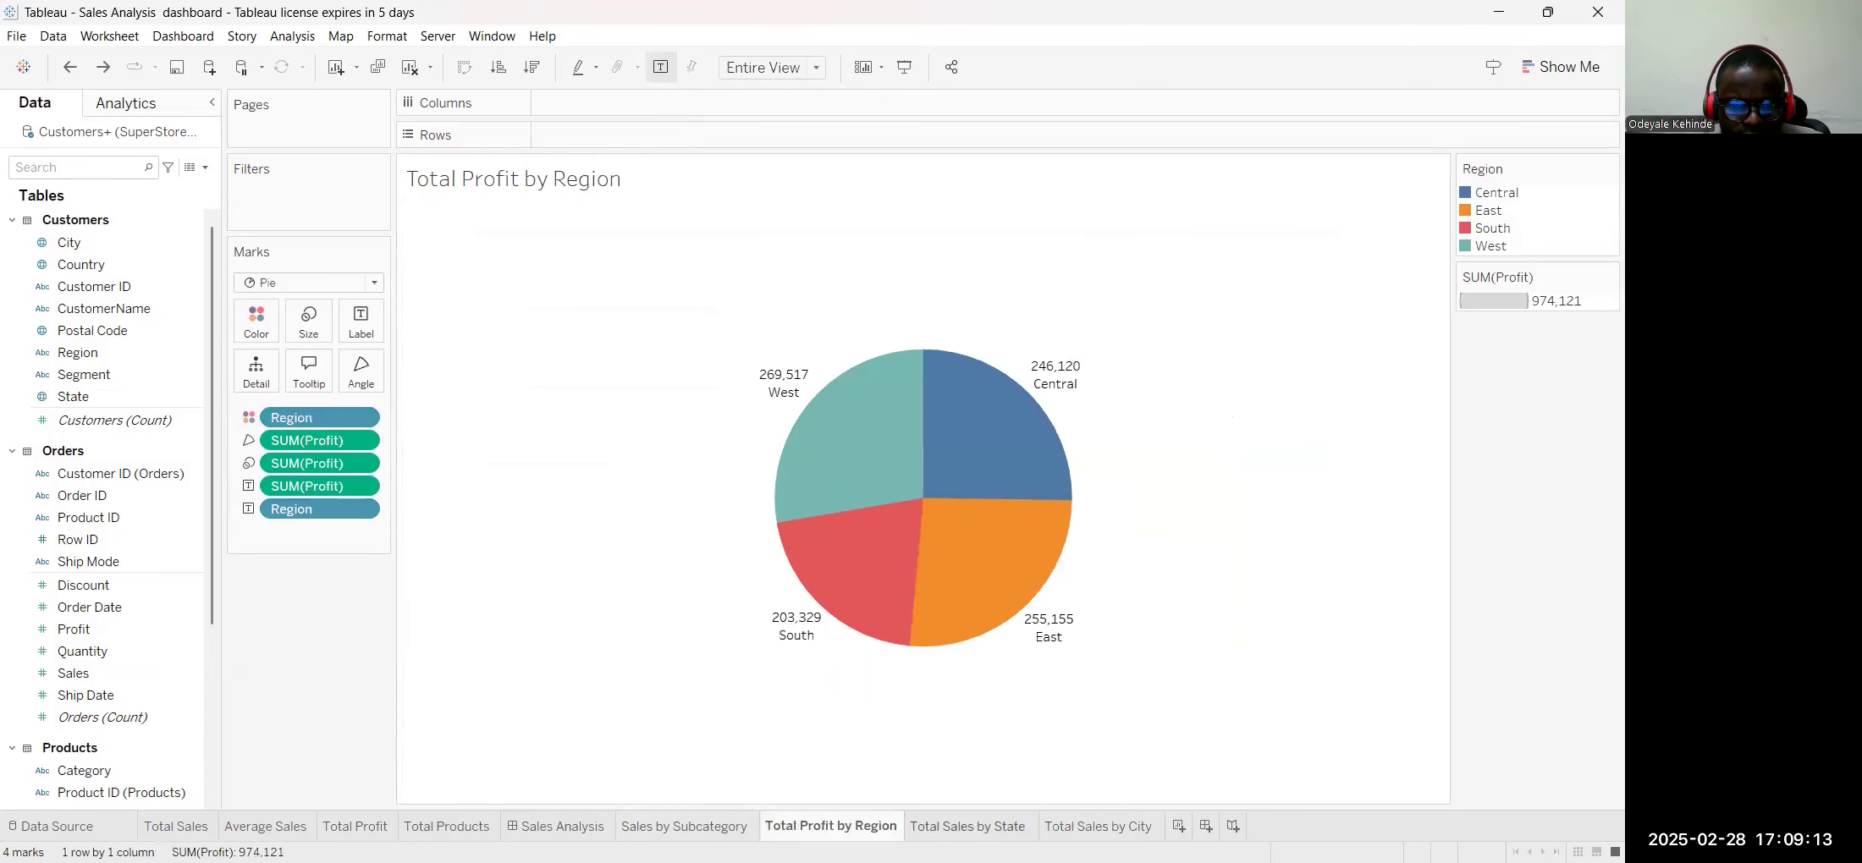
pyautogui.click(967, 827)
pyautogui.click(1099, 826)
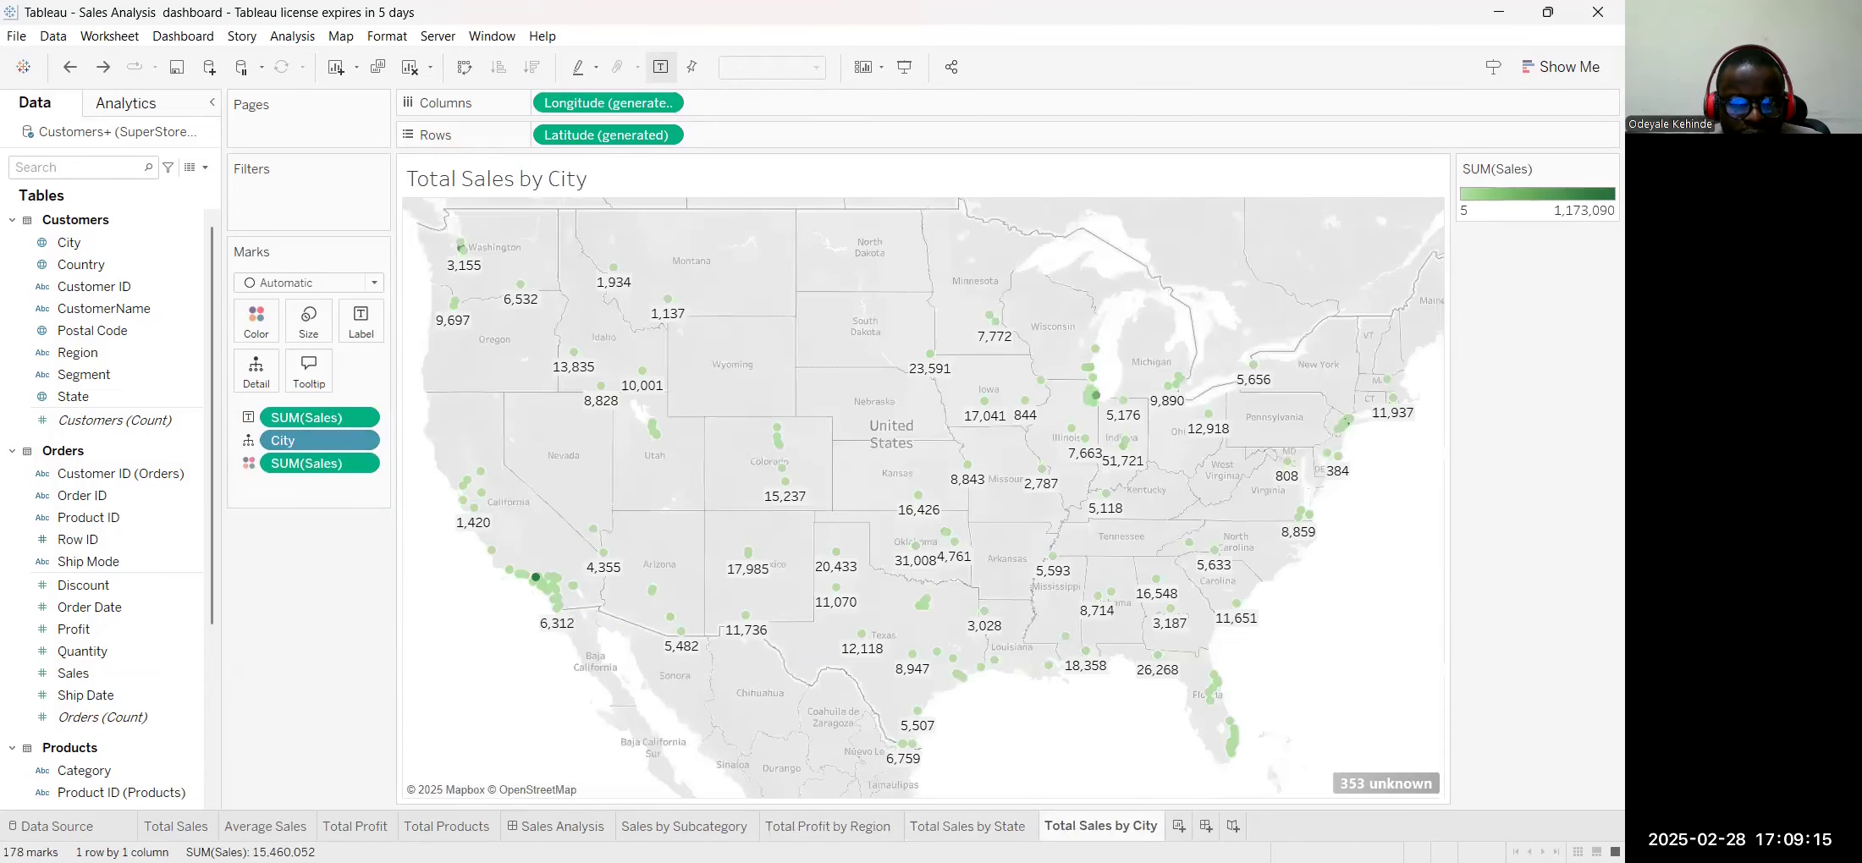
# Add a new worksheet plotting the sum of Sales by Region and convert the chart to a highlight table
pyautogui.click(1179, 826)
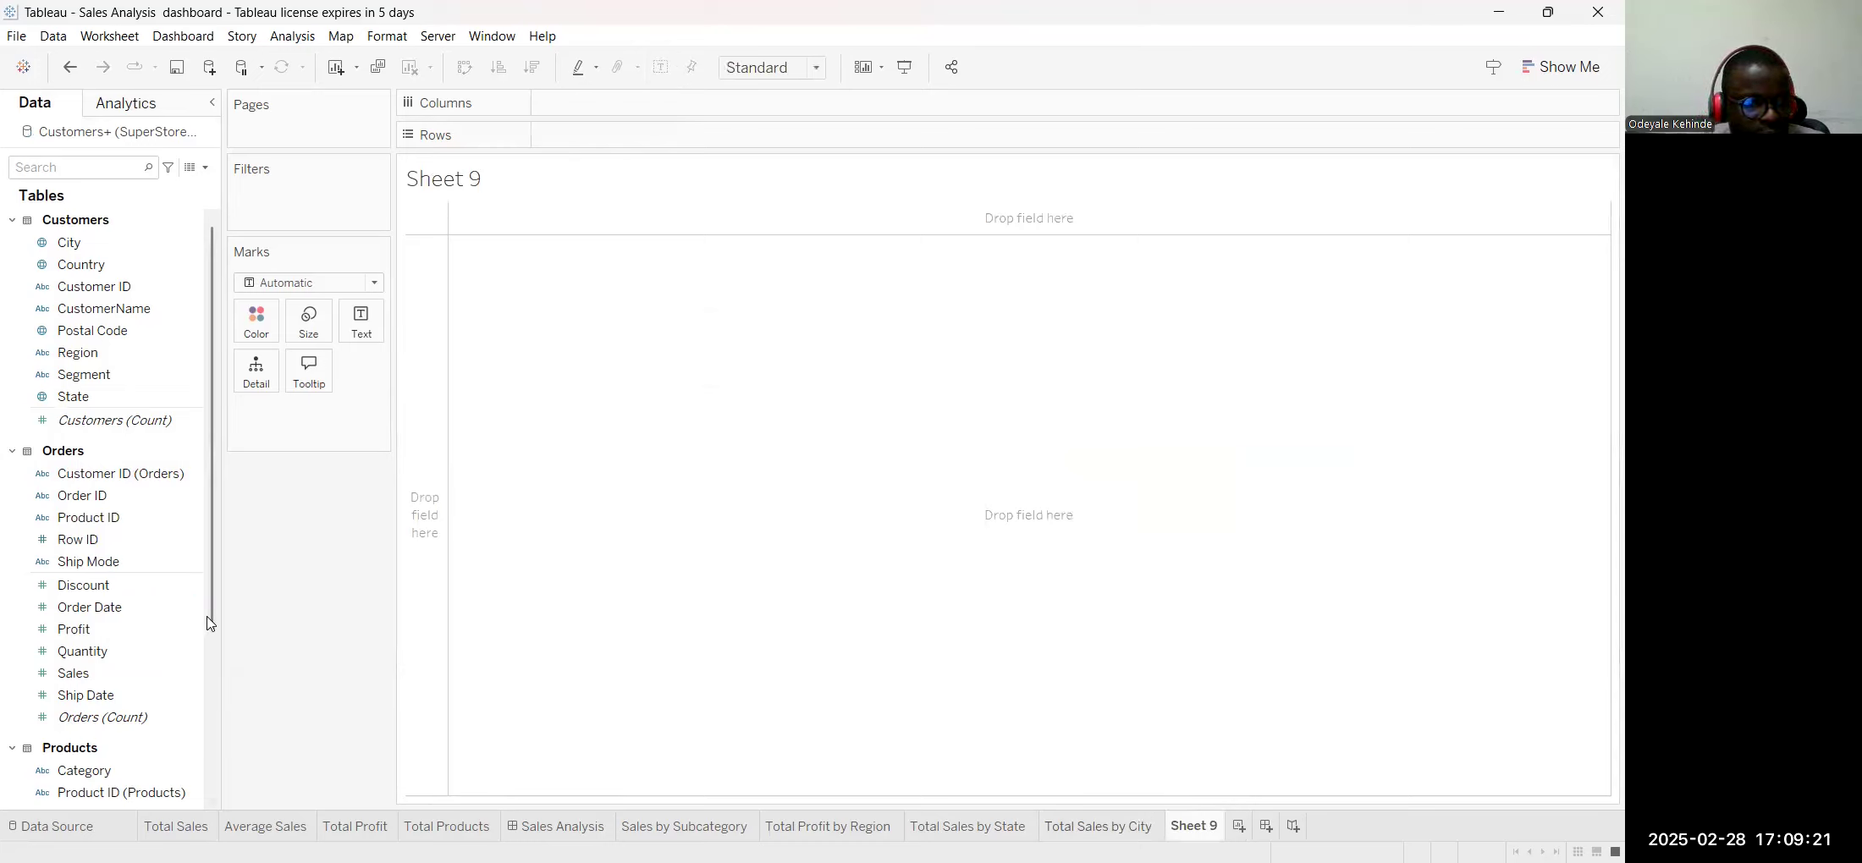
pyautogui.click(85, 353)
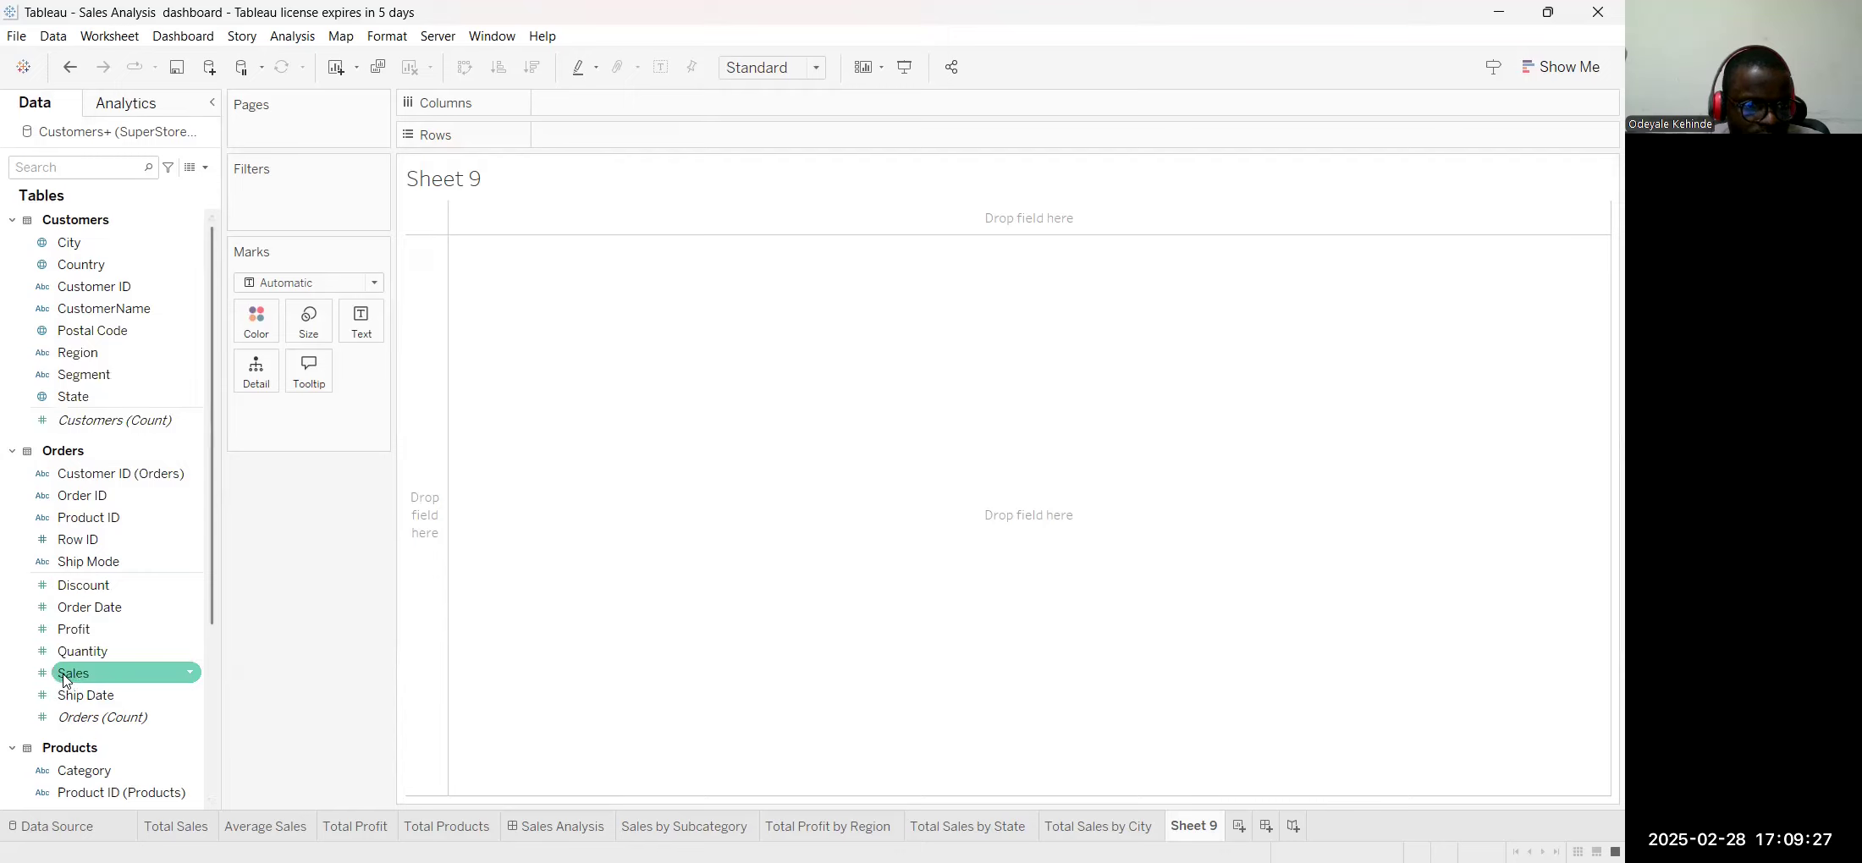
pyautogui.moveTo(66, 677); pyautogui.dragTo(565, 148)
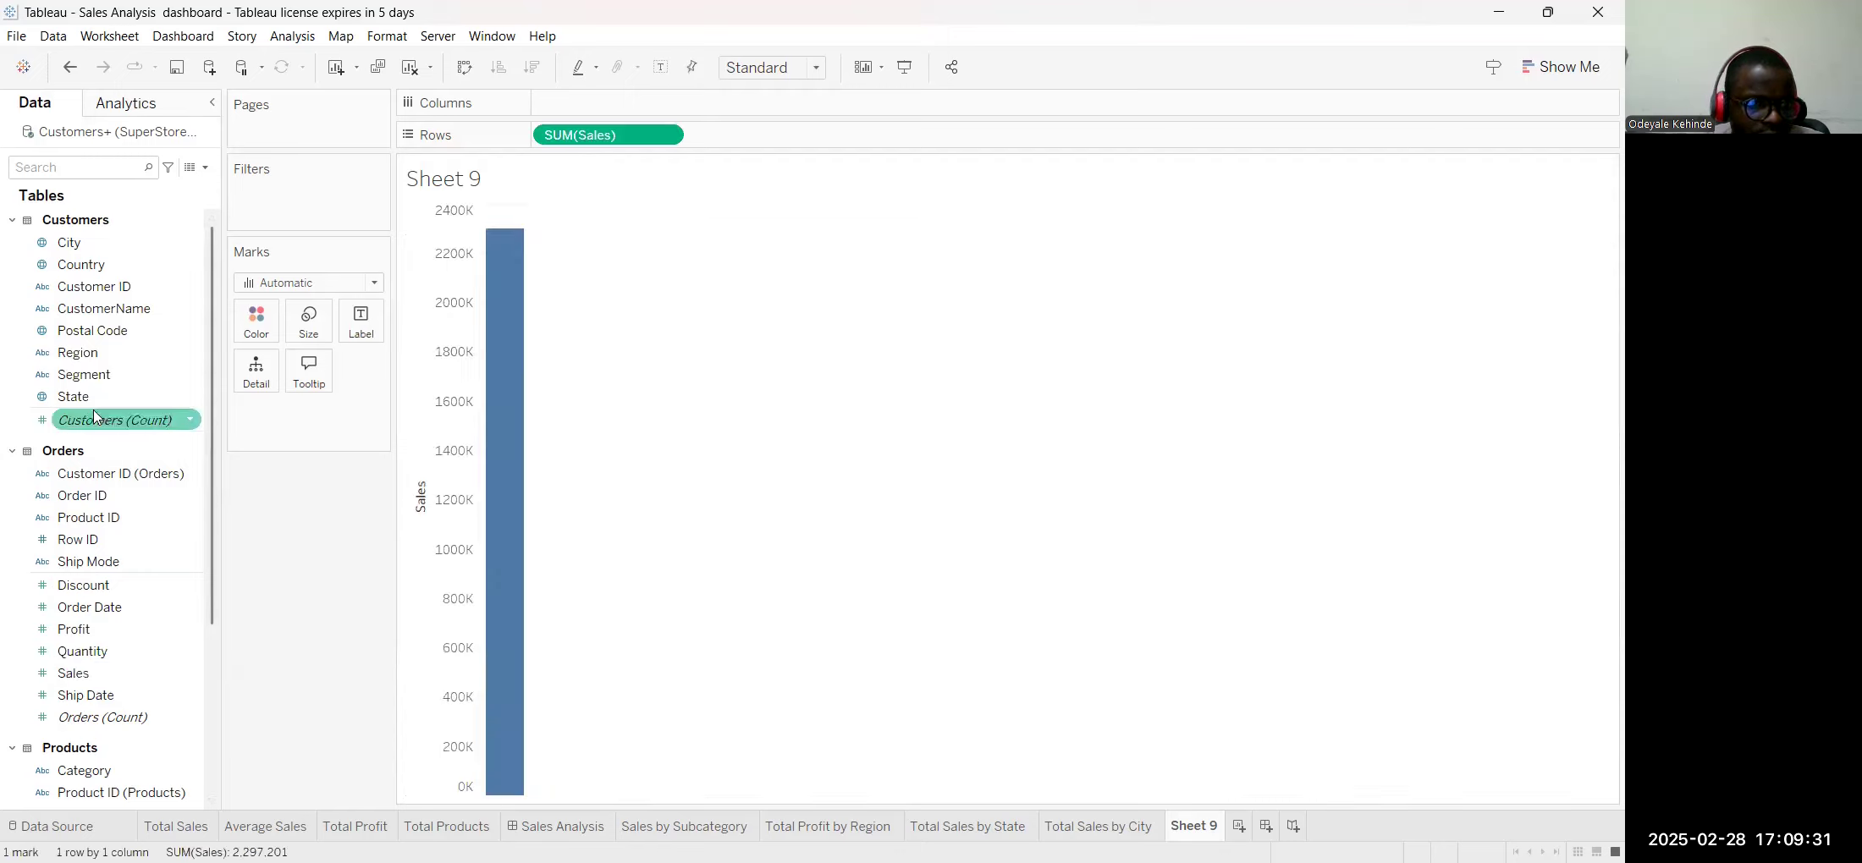
pyautogui.click(124, 347)
pyautogui.moveTo(123, 338); pyautogui.dragTo(612, 105)
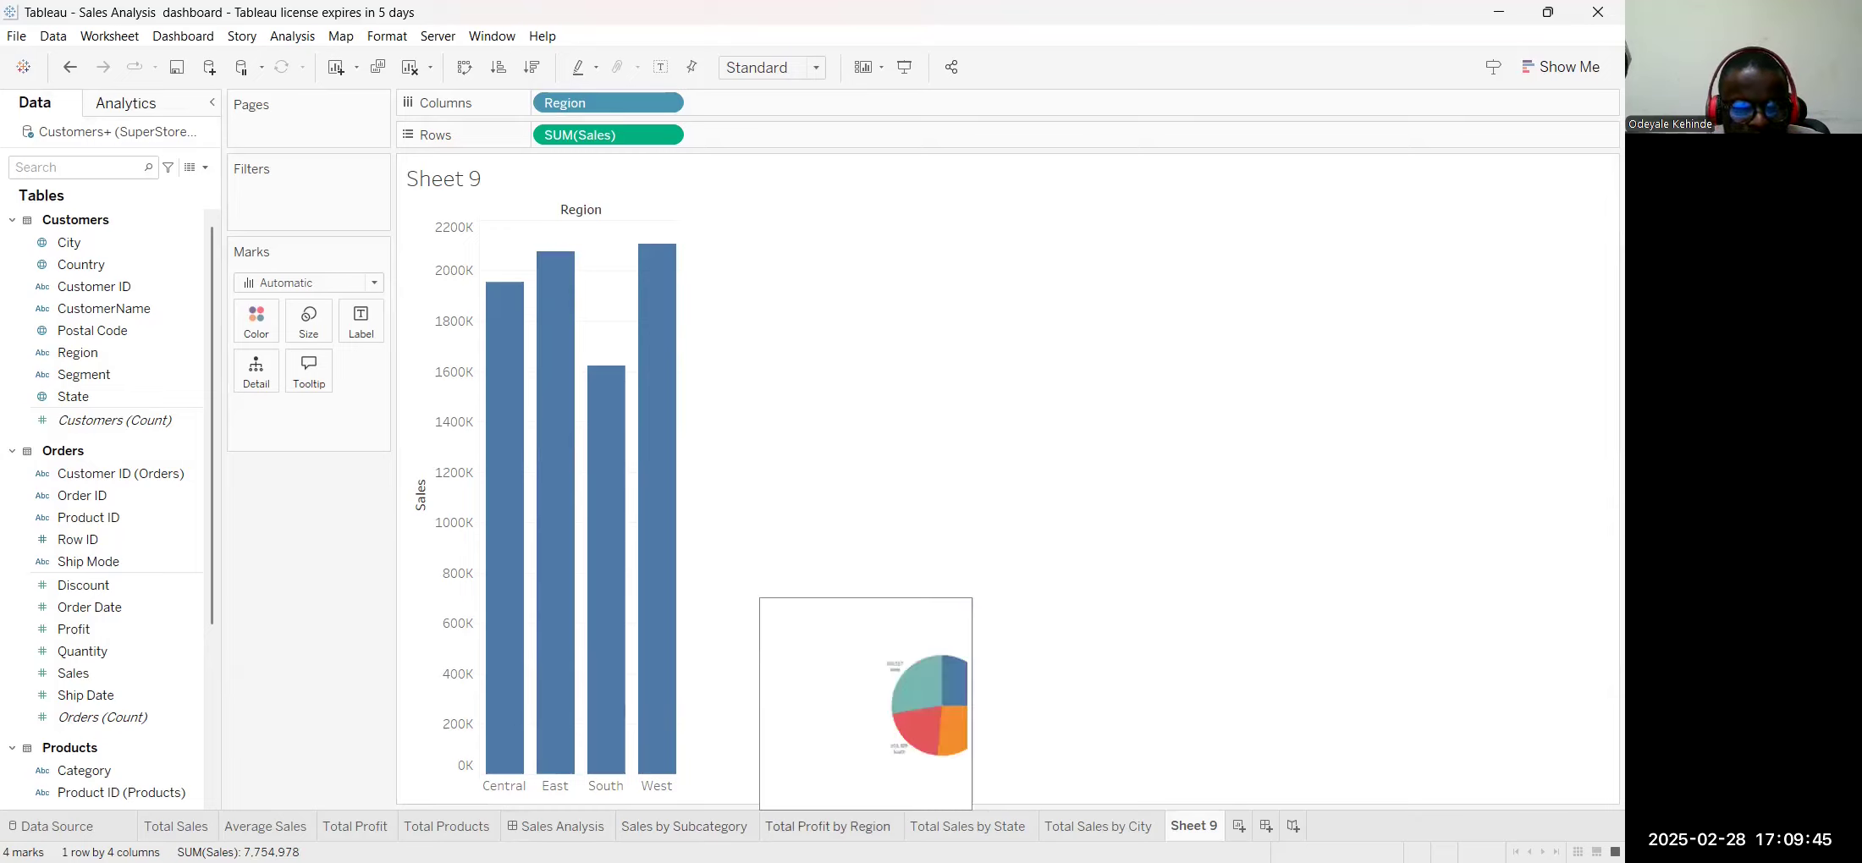
pyautogui.click(880, 182)
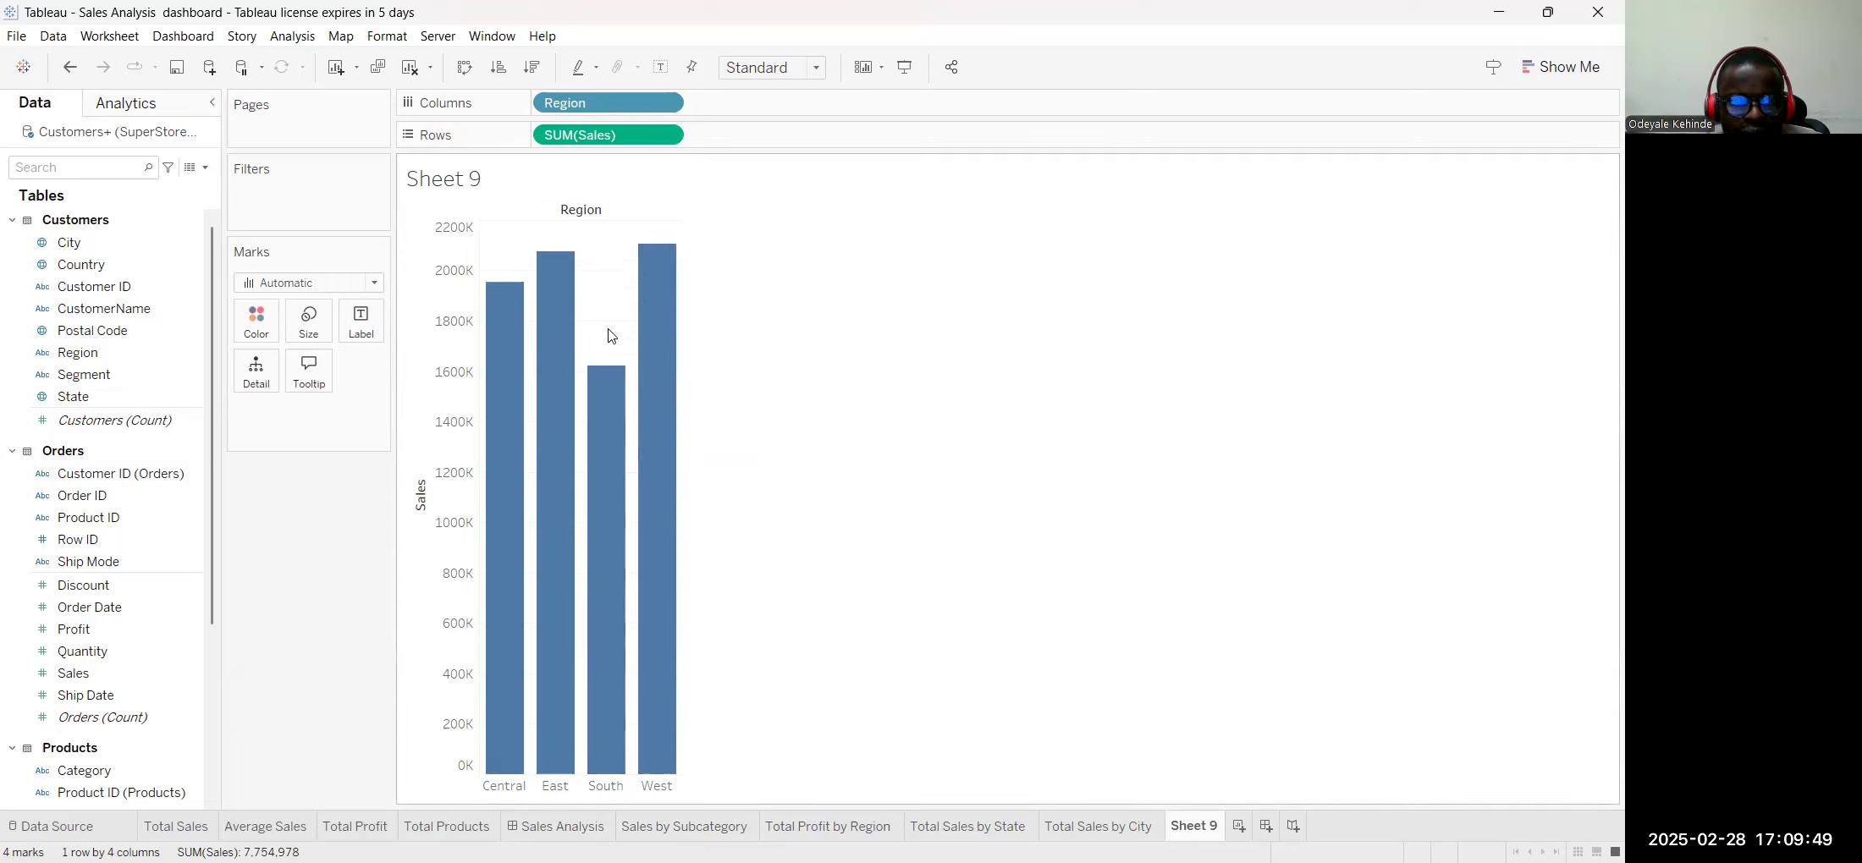
pyautogui.click(1559, 67)
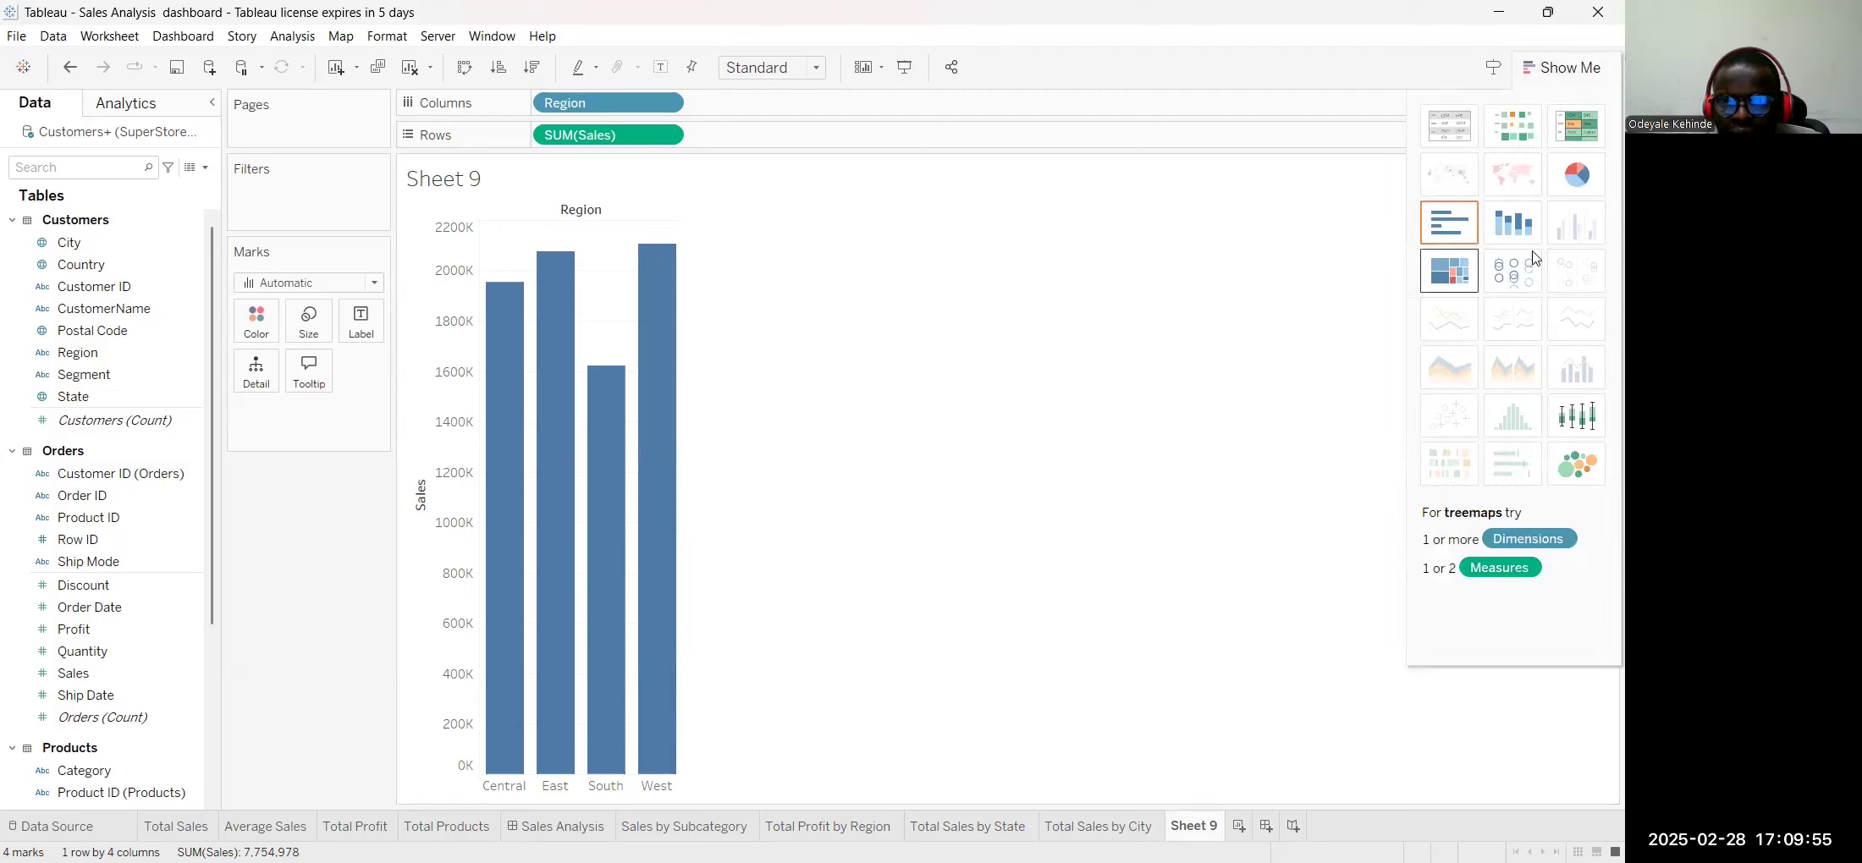
pyautogui.click(1594, 127)
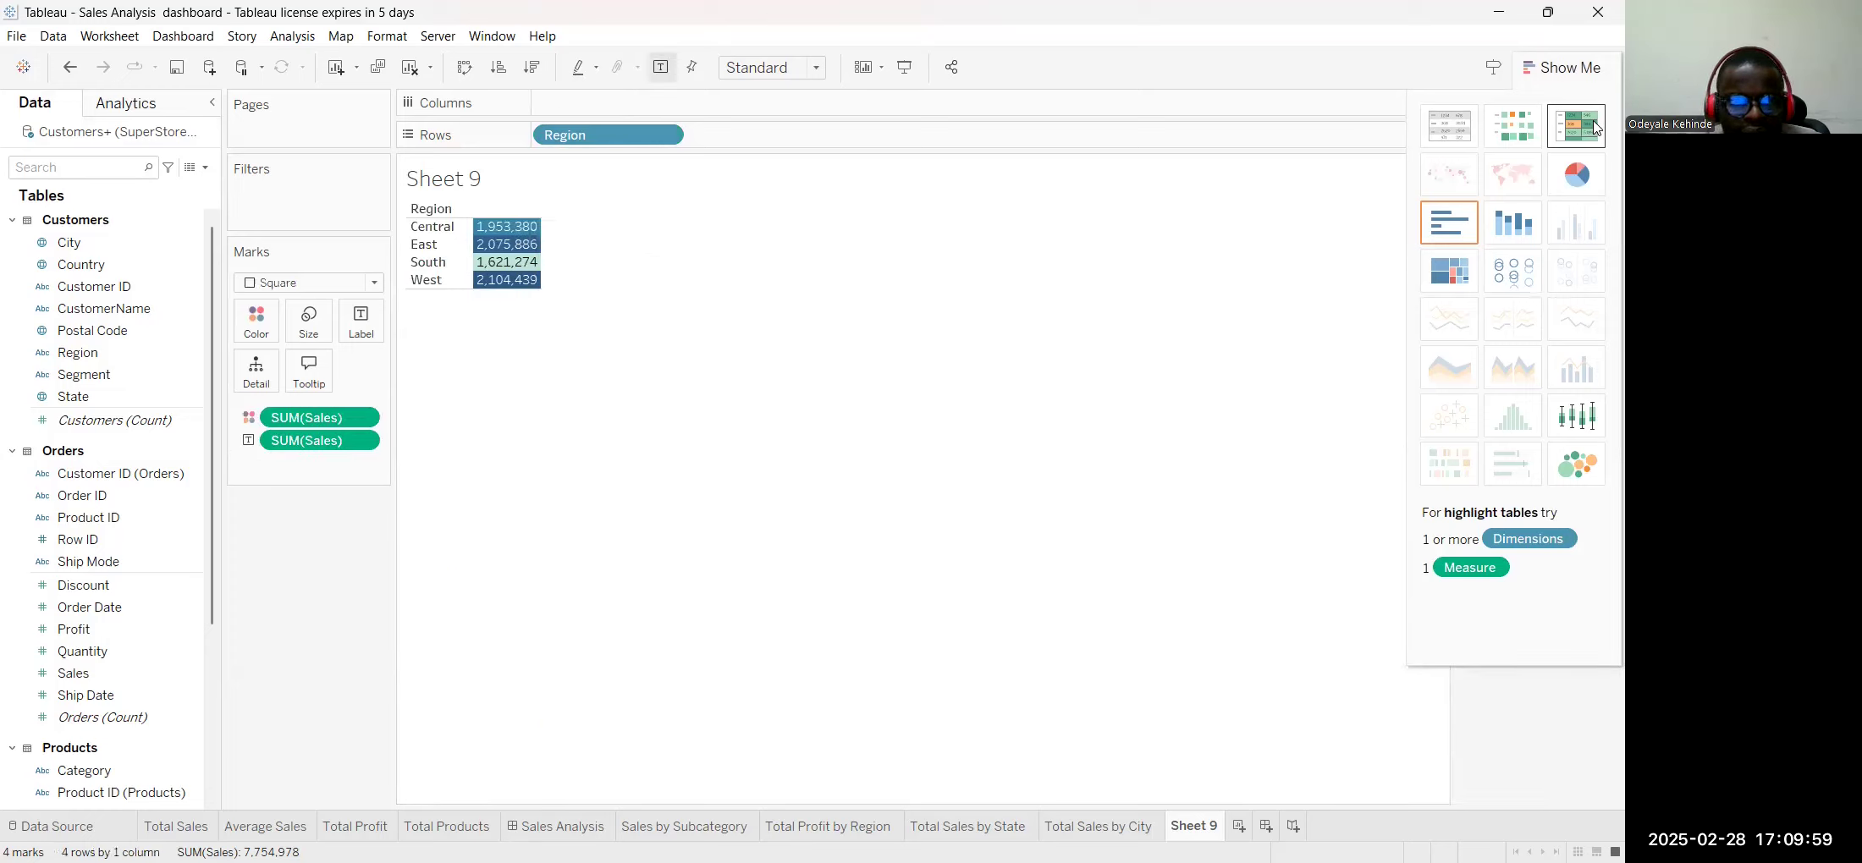
# Try the Entire View and Fit Height options on the highlight table, and return it to Standard
pyautogui.click(816, 68)
pyautogui.click(781, 146)
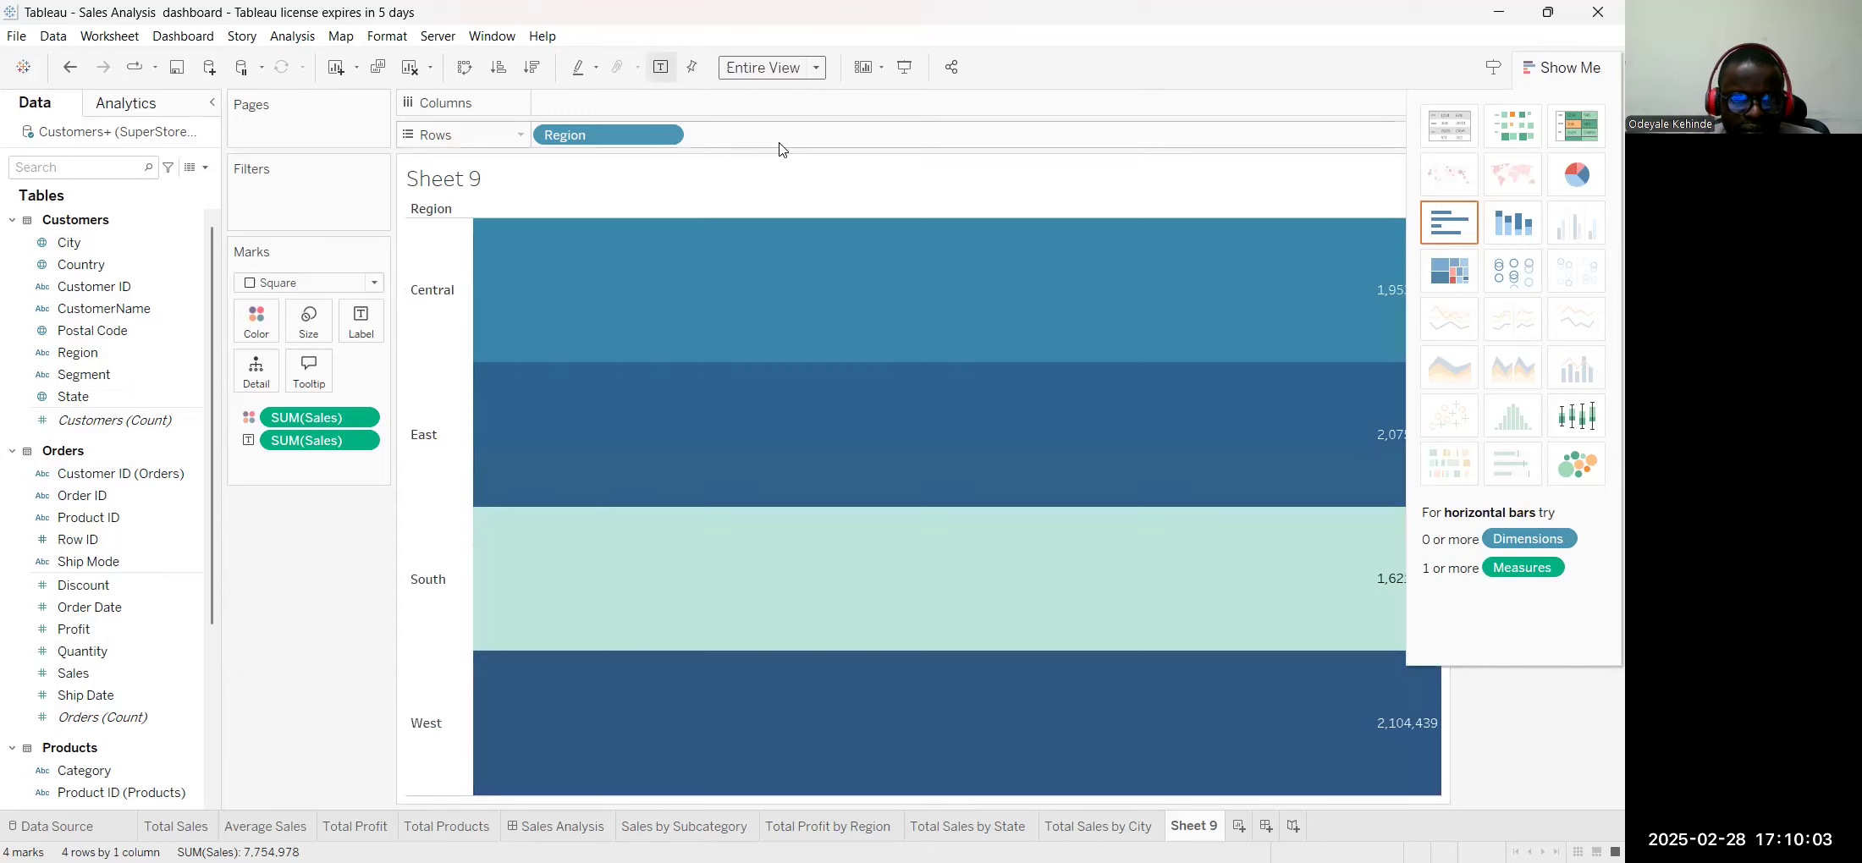
pyautogui.click(775, 68)
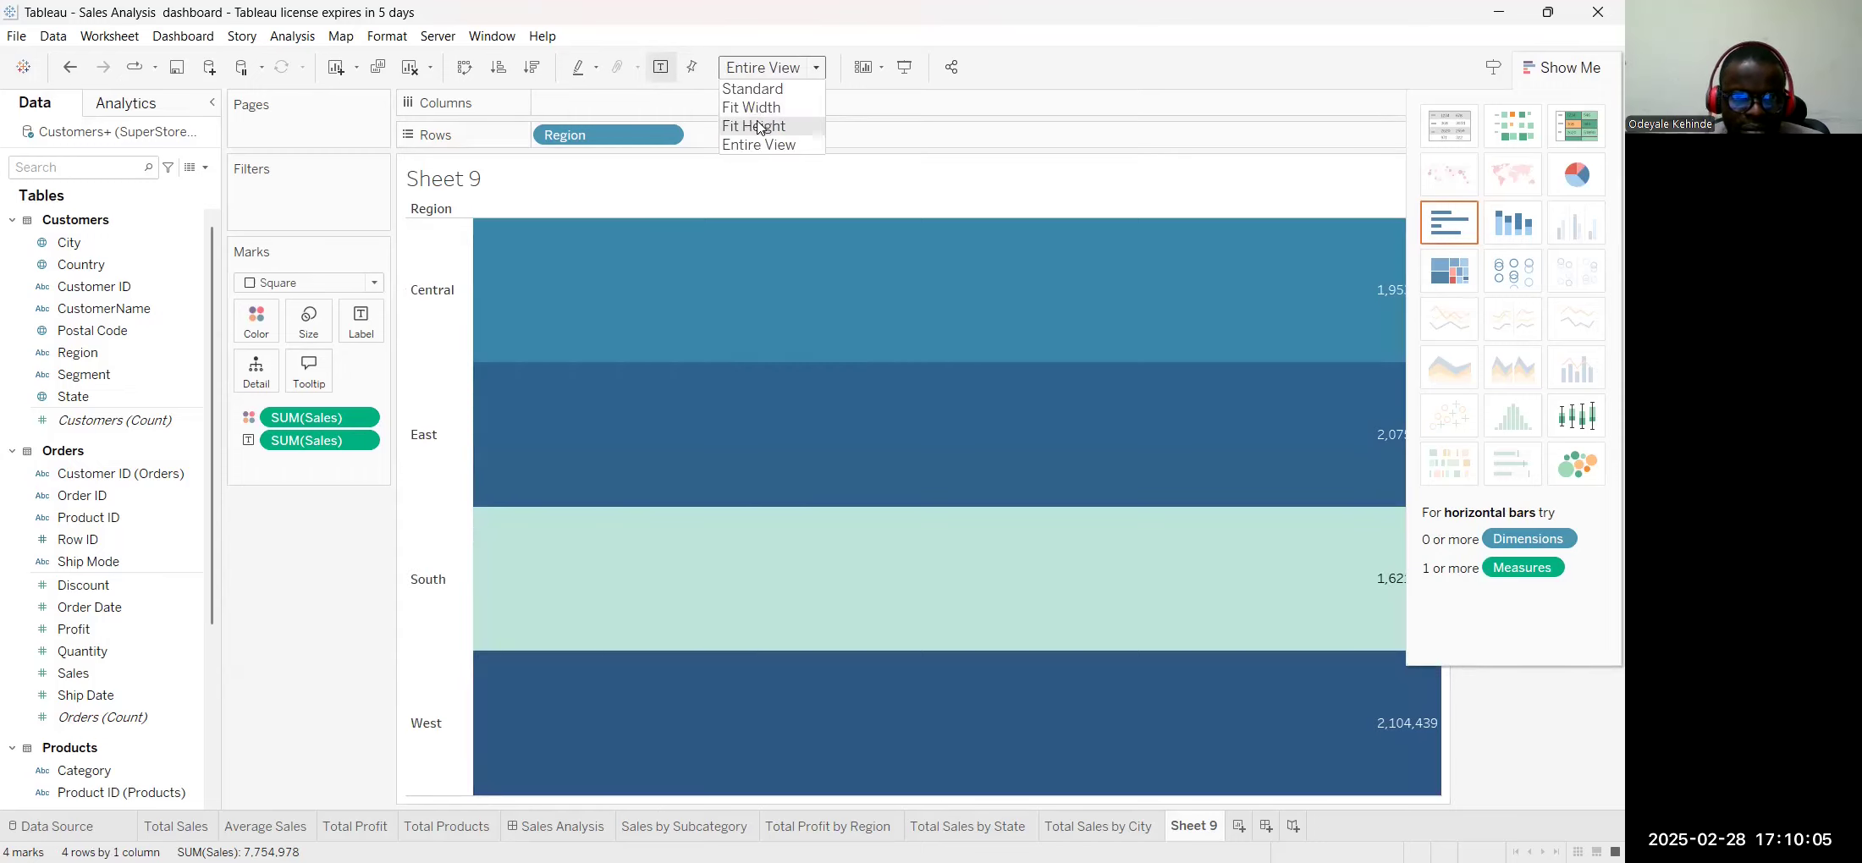
pyautogui.click(759, 126)
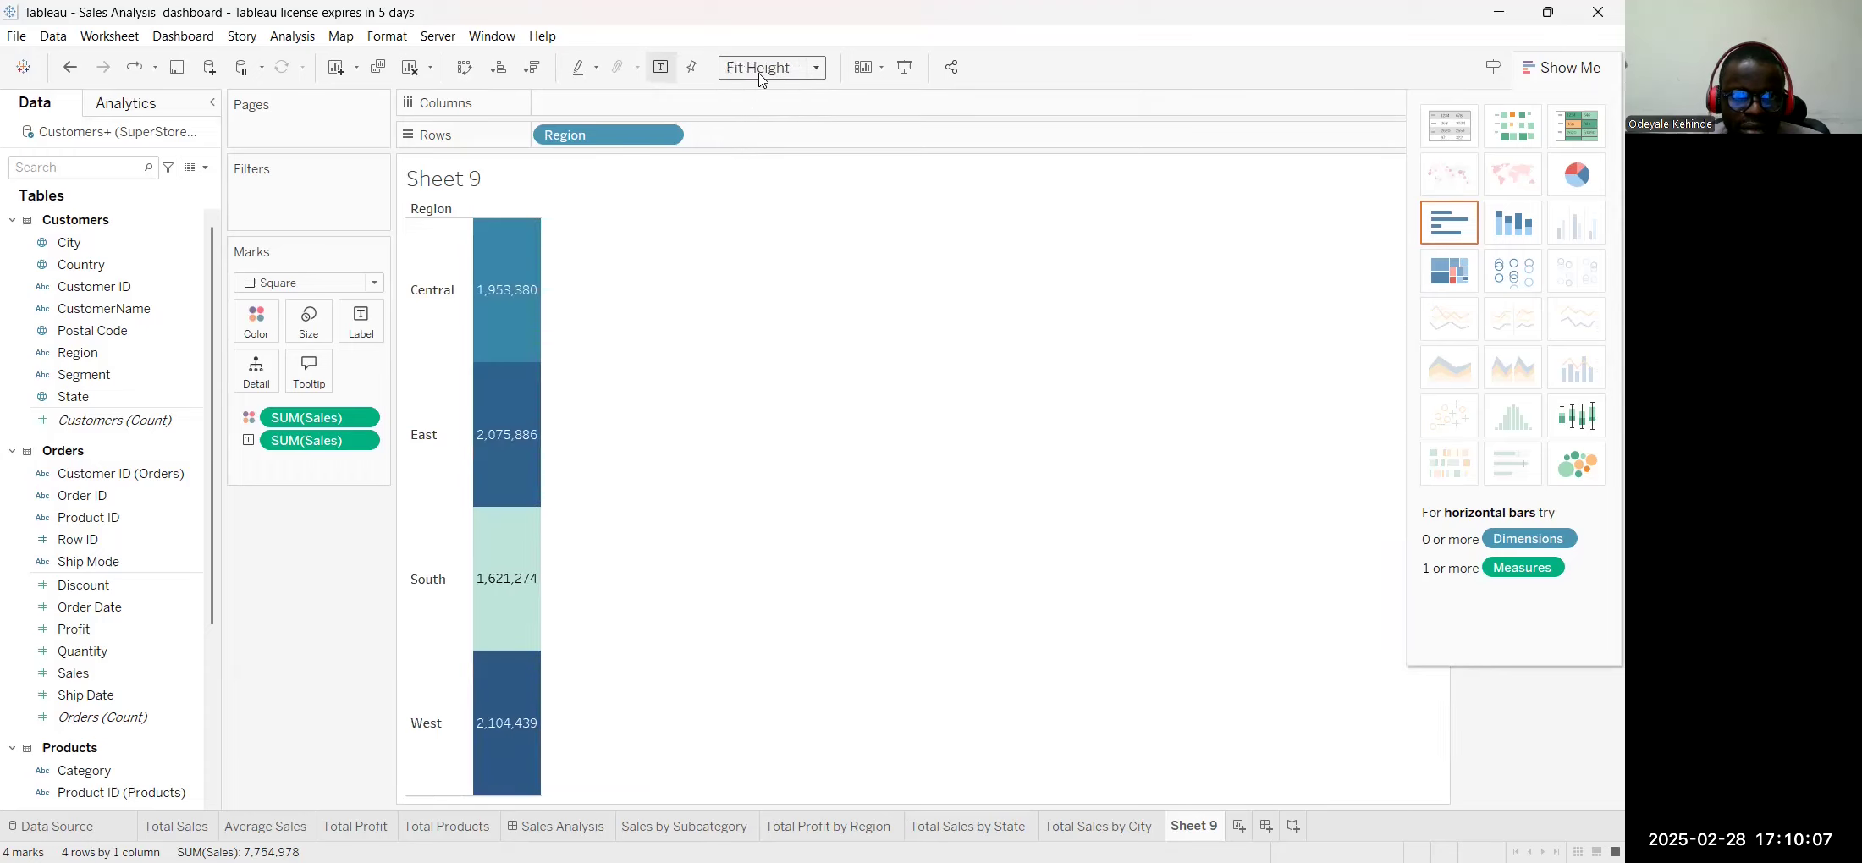
pyautogui.click(759, 75)
pyautogui.click(761, 85)
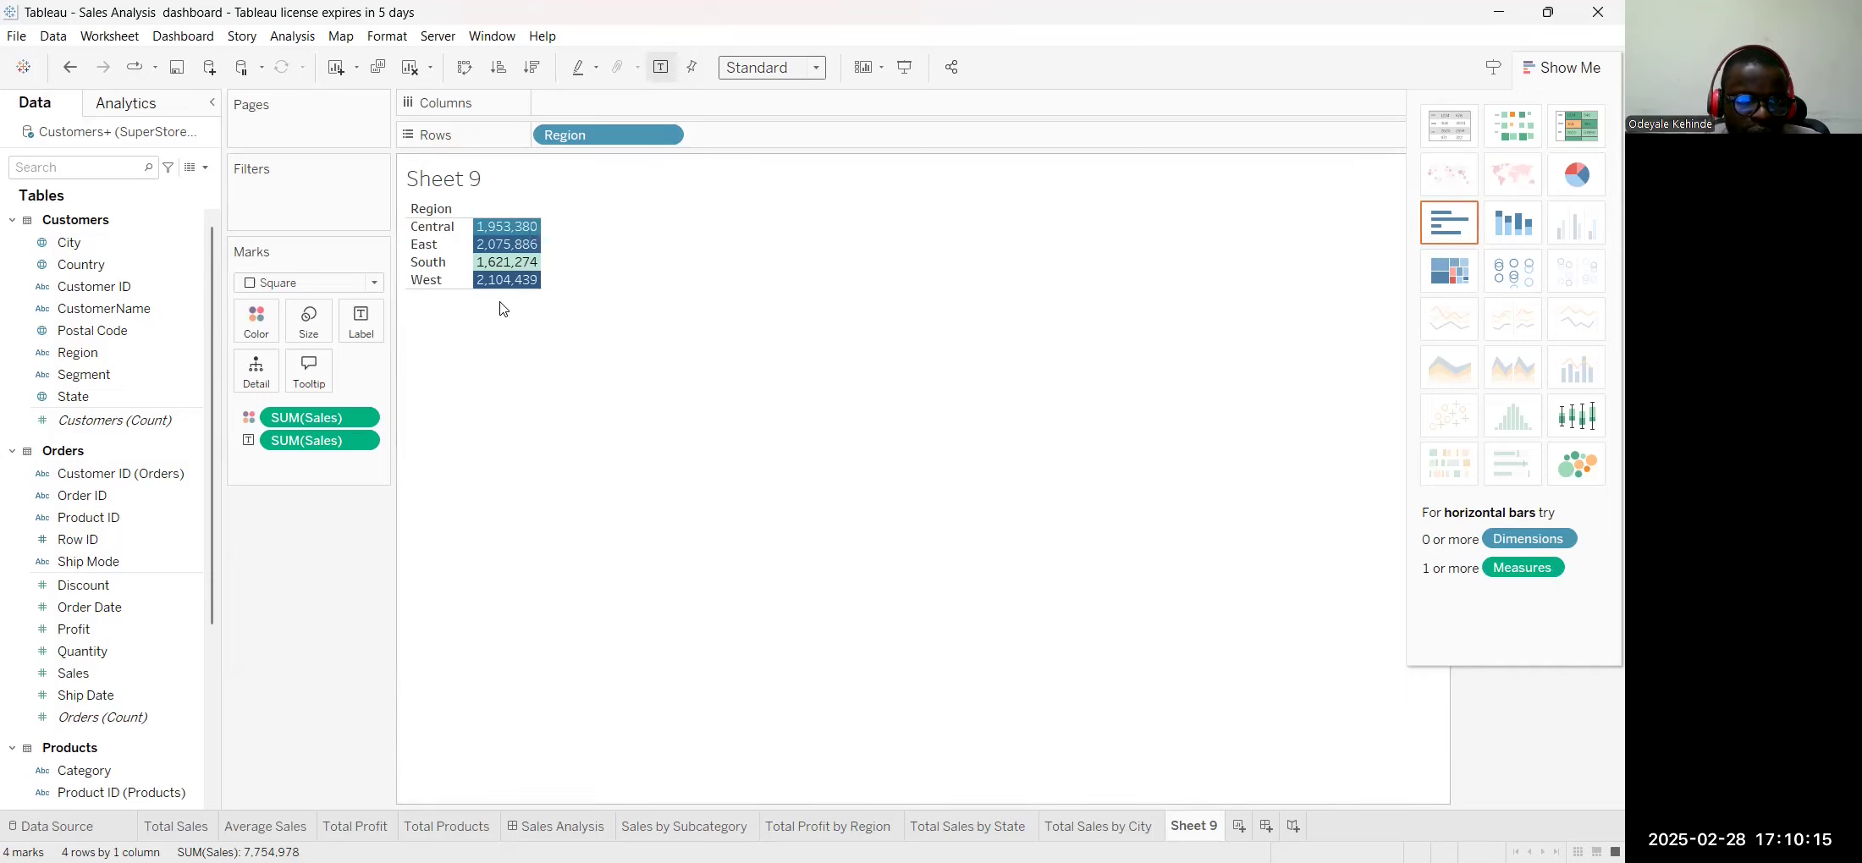
pyautogui.moveTo(529, 246)
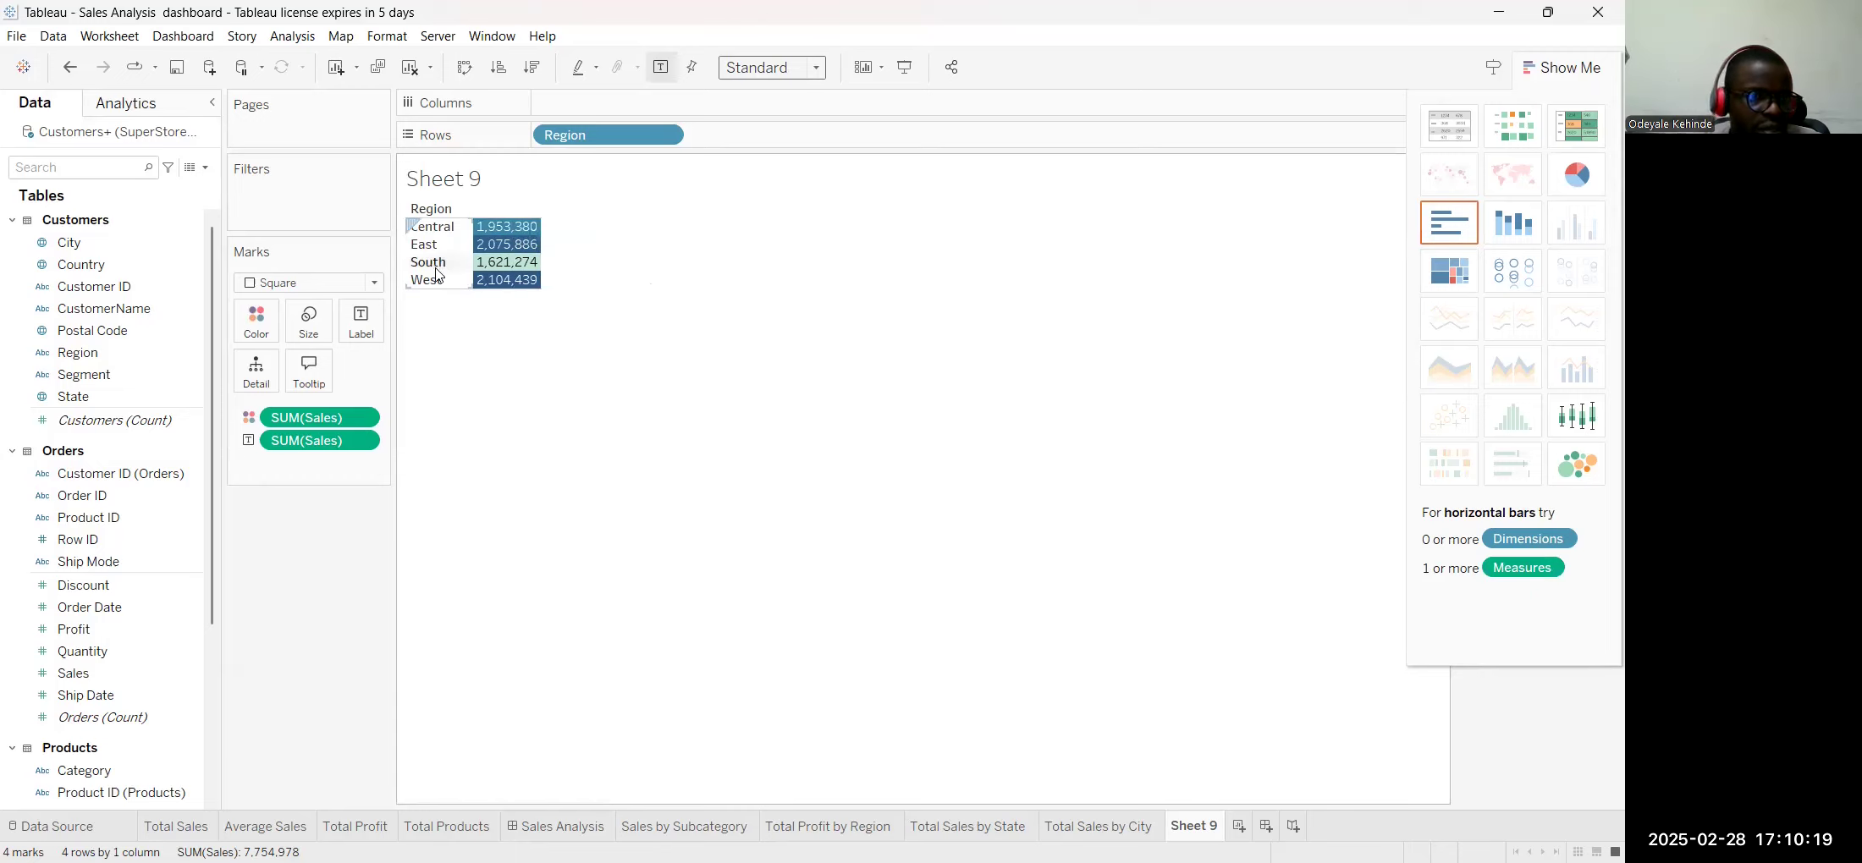
# Try the Shape mark type on the highlight table and undo it
pyautogui.click(372, 284)
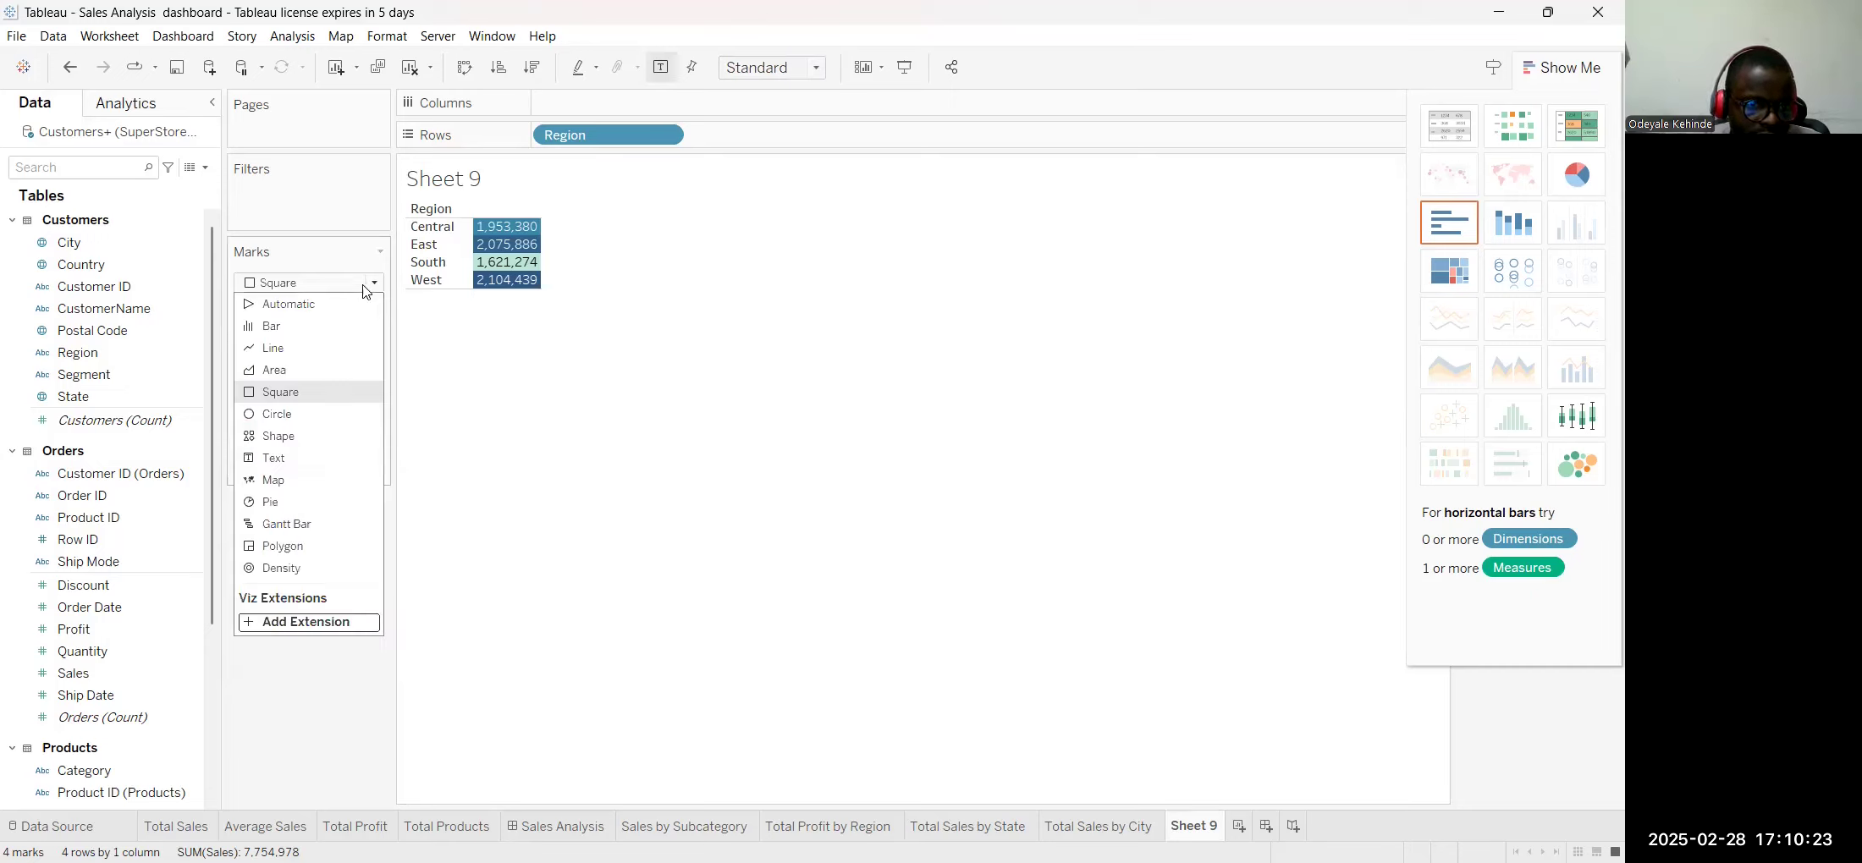
pyautogui.click(322, 448)
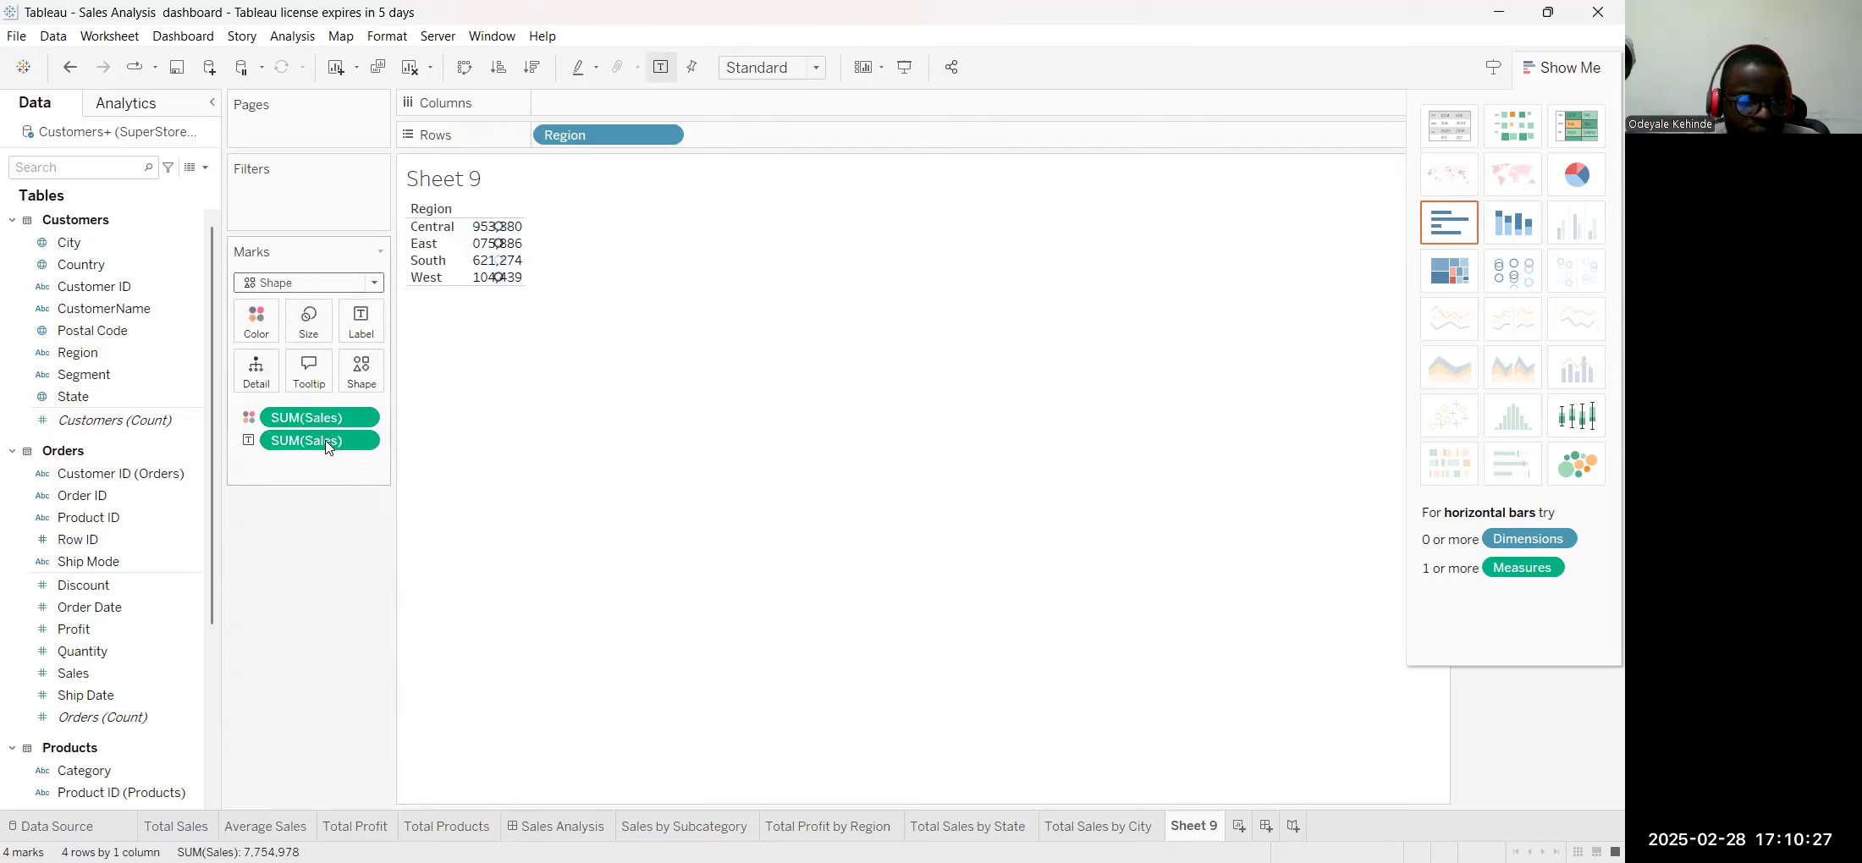
pyautogui.hotkey('ctrl', 'z')
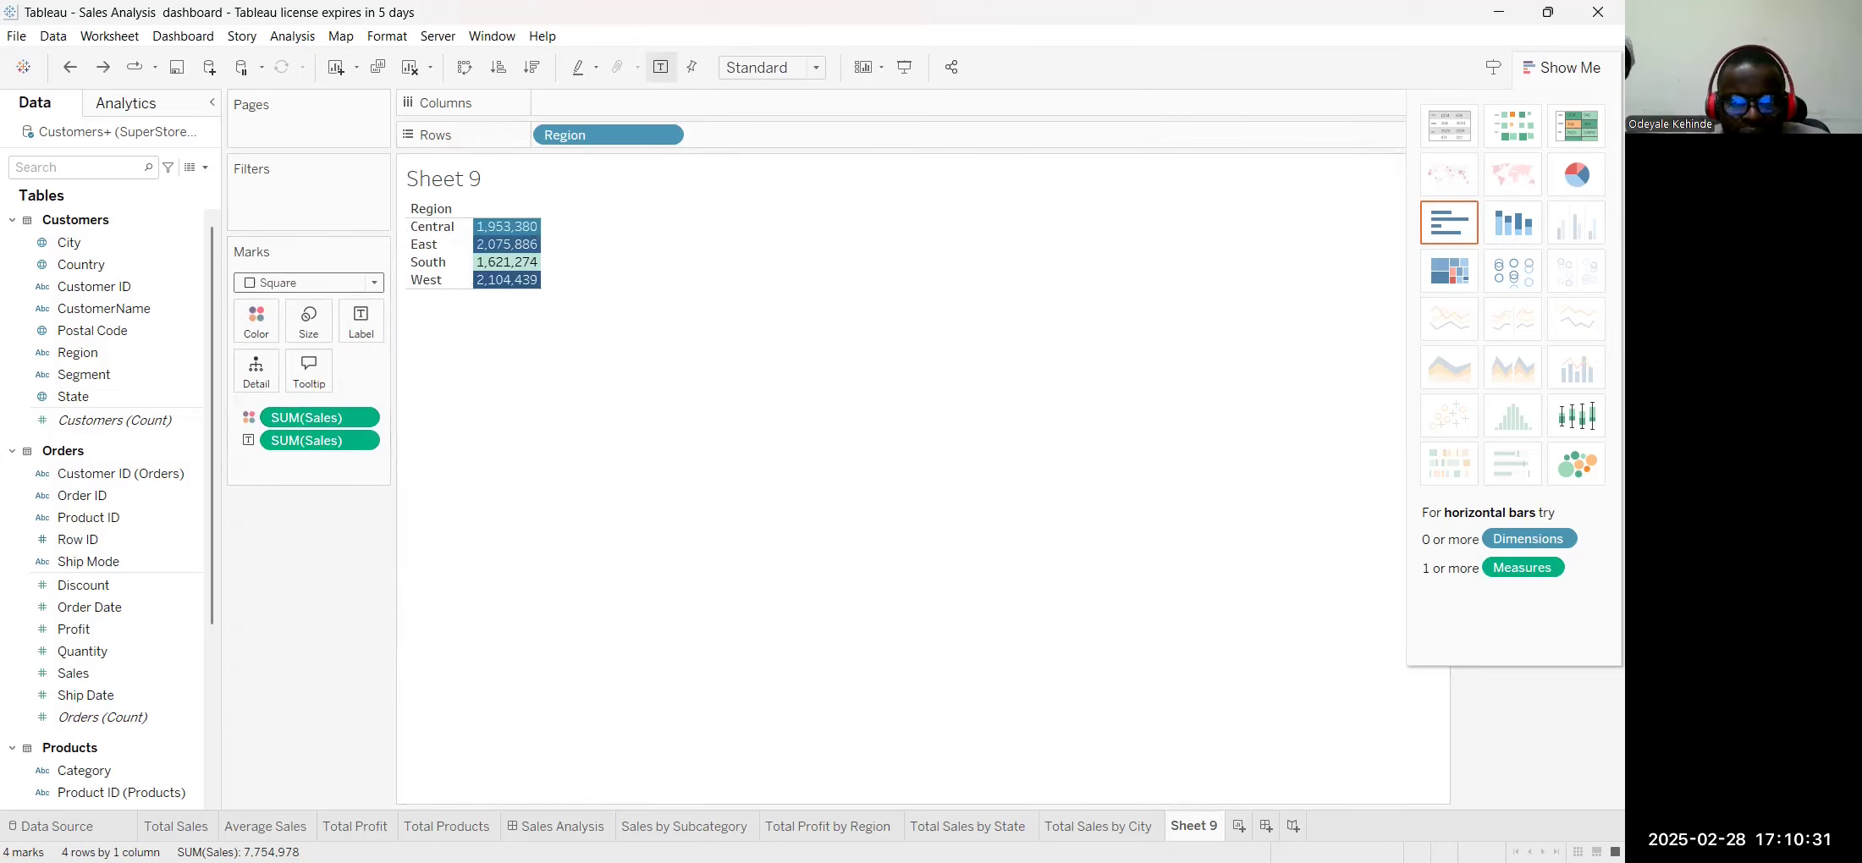
# Rename the new worksheet as Sales by Region
pyautogui.doubleClick(1192, 825)
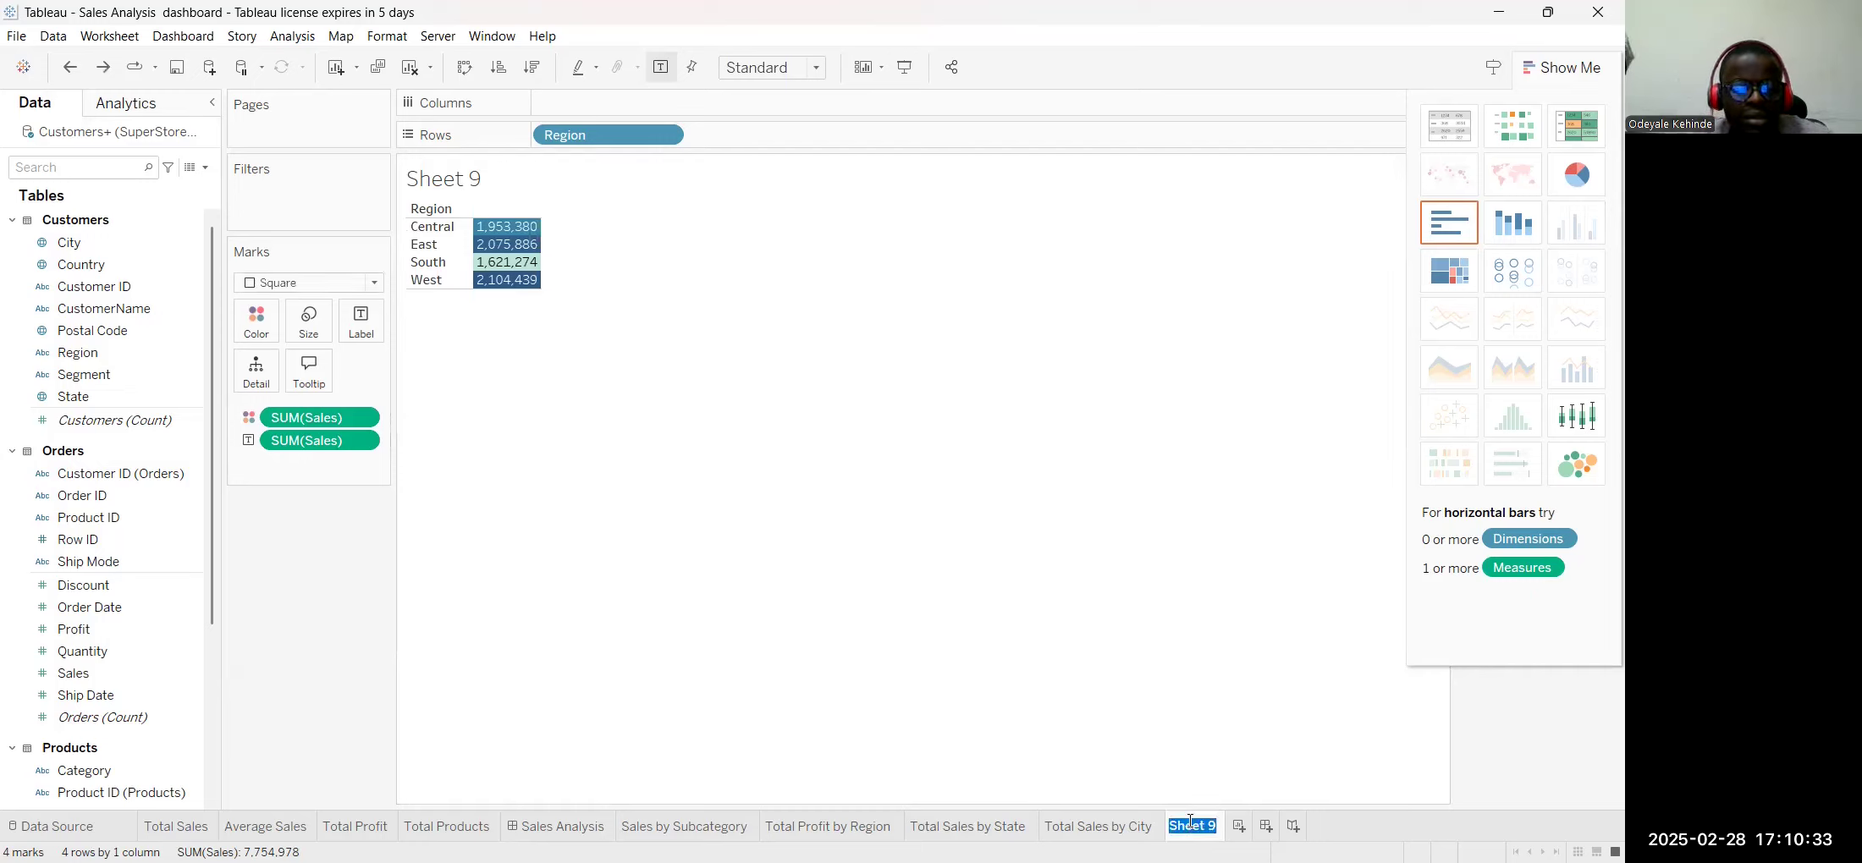
pyautogui.write('Sale')
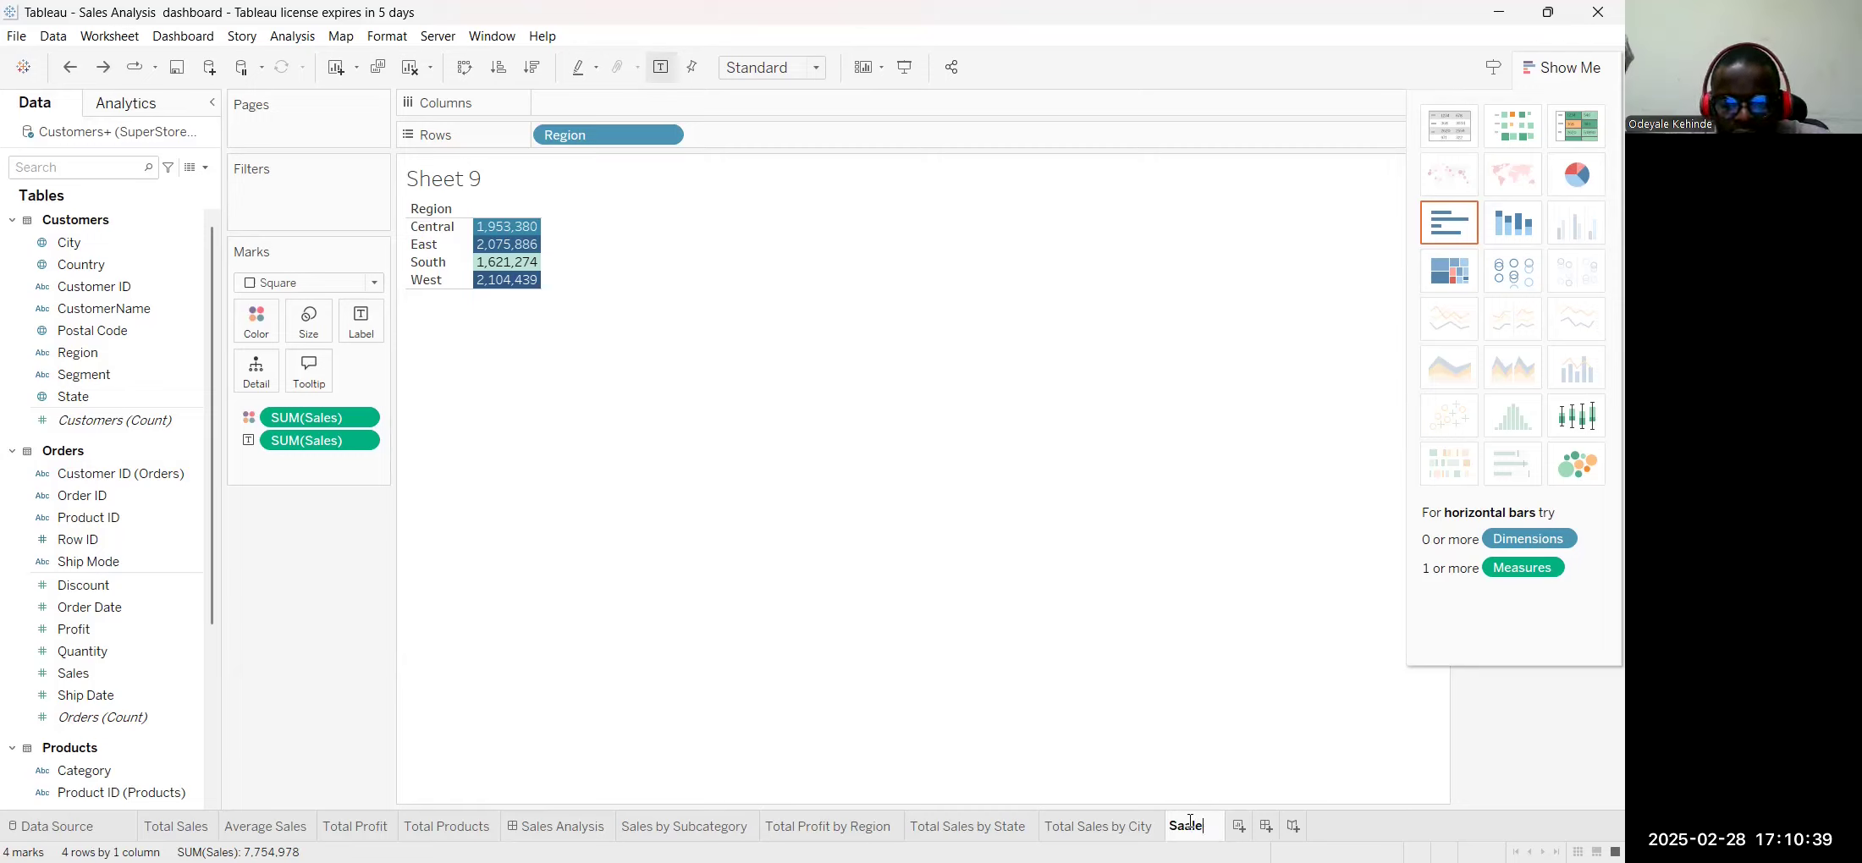
pyautogui.write('s ')
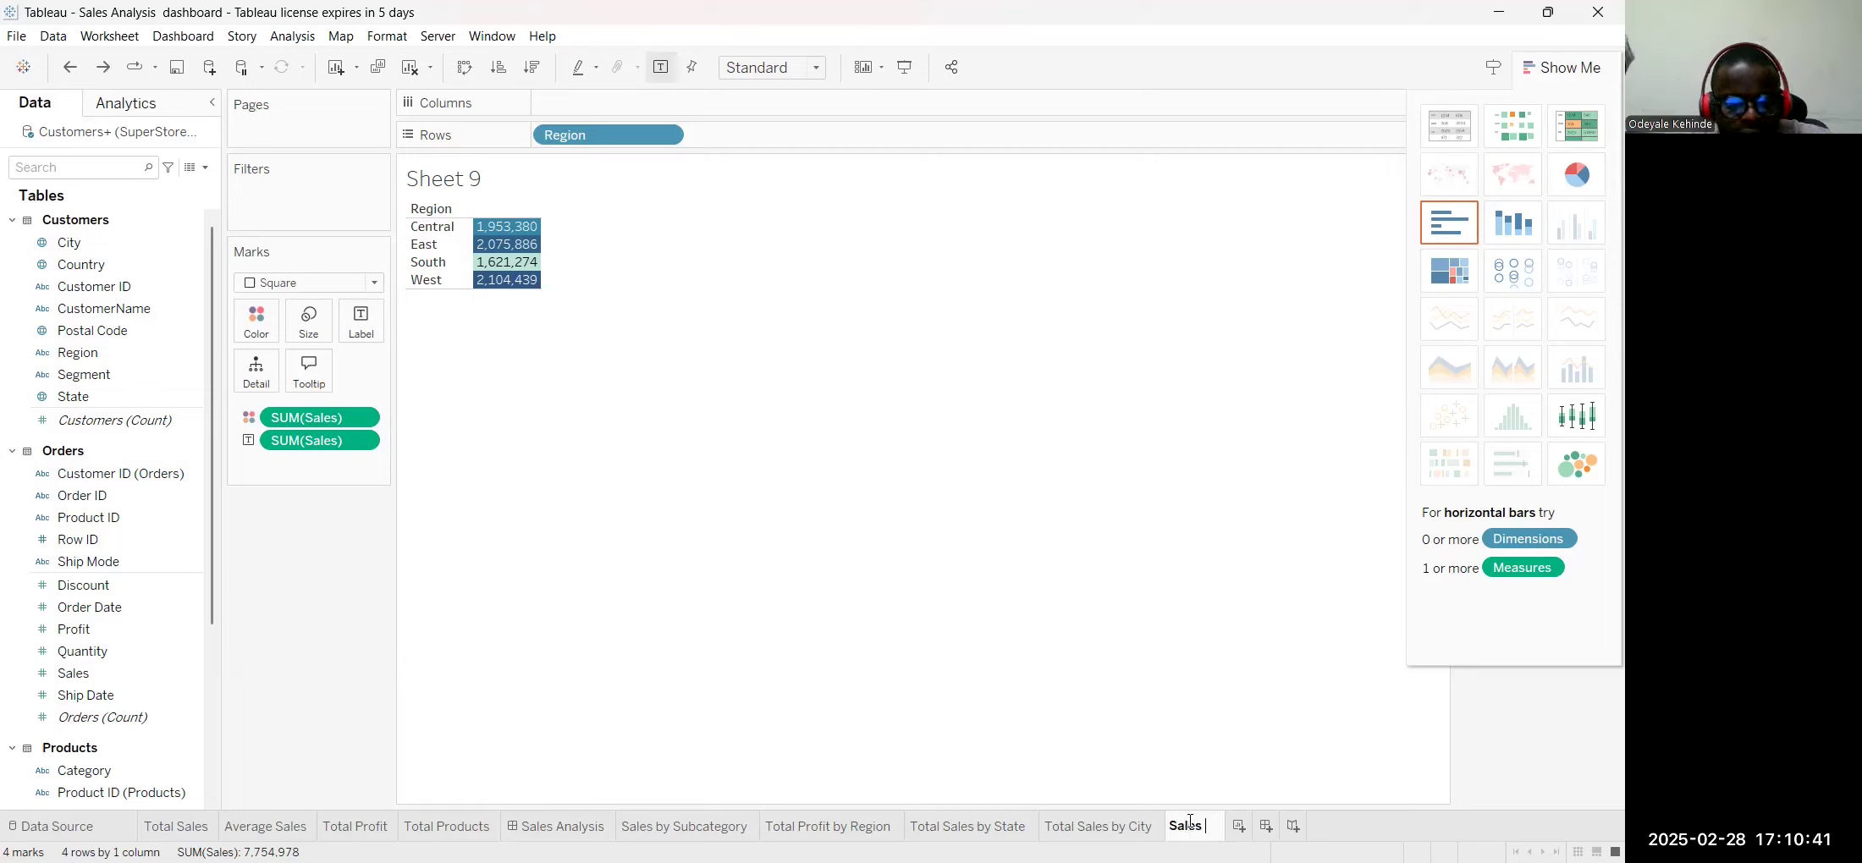
pyautogui.write('by Region')
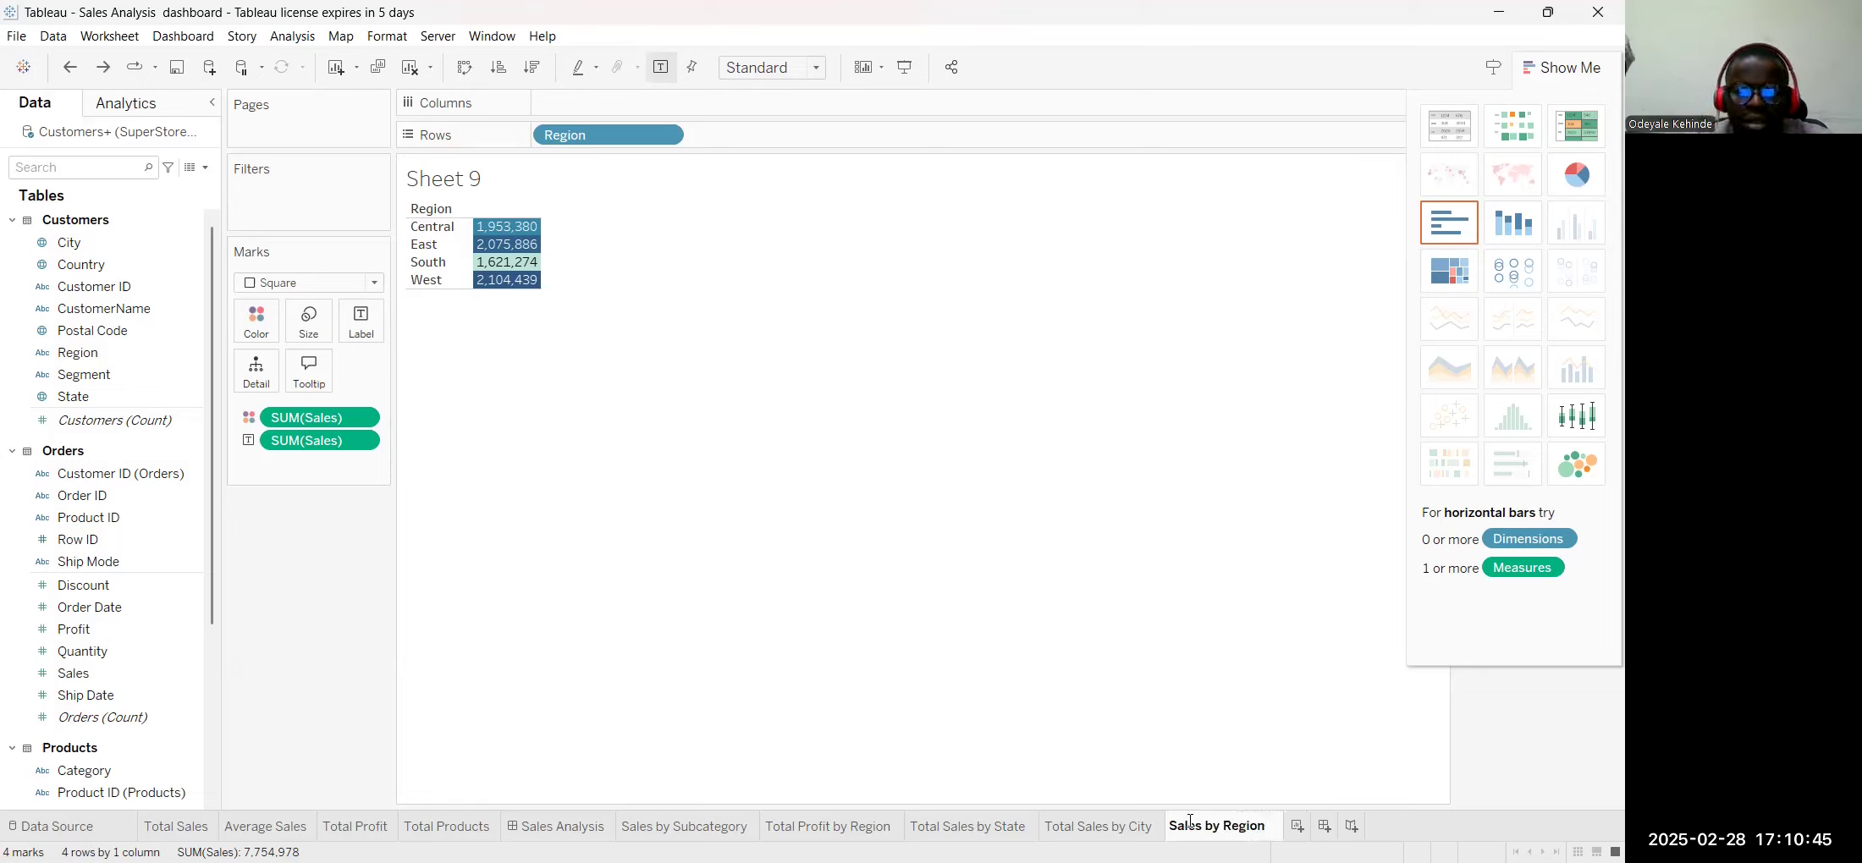
pyautogui.press('Return')
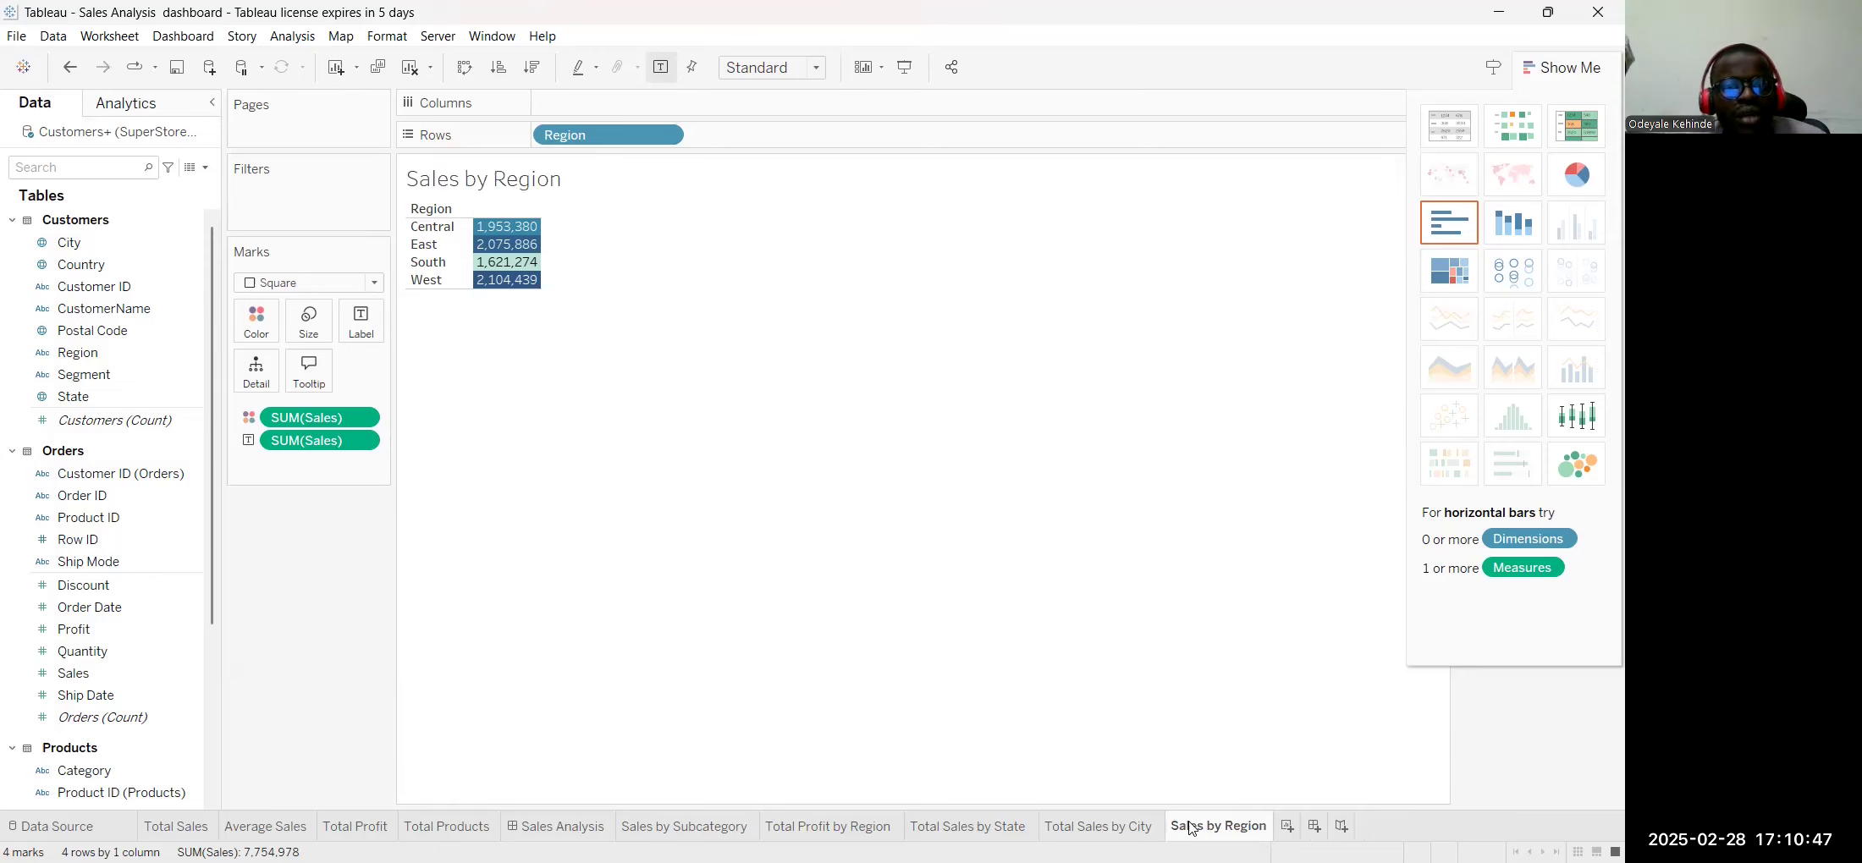
# Add a vertical container along the left edge of the Sales Analysis dashboard and widen it to about 147 px
pyautogui.click(565, 827)
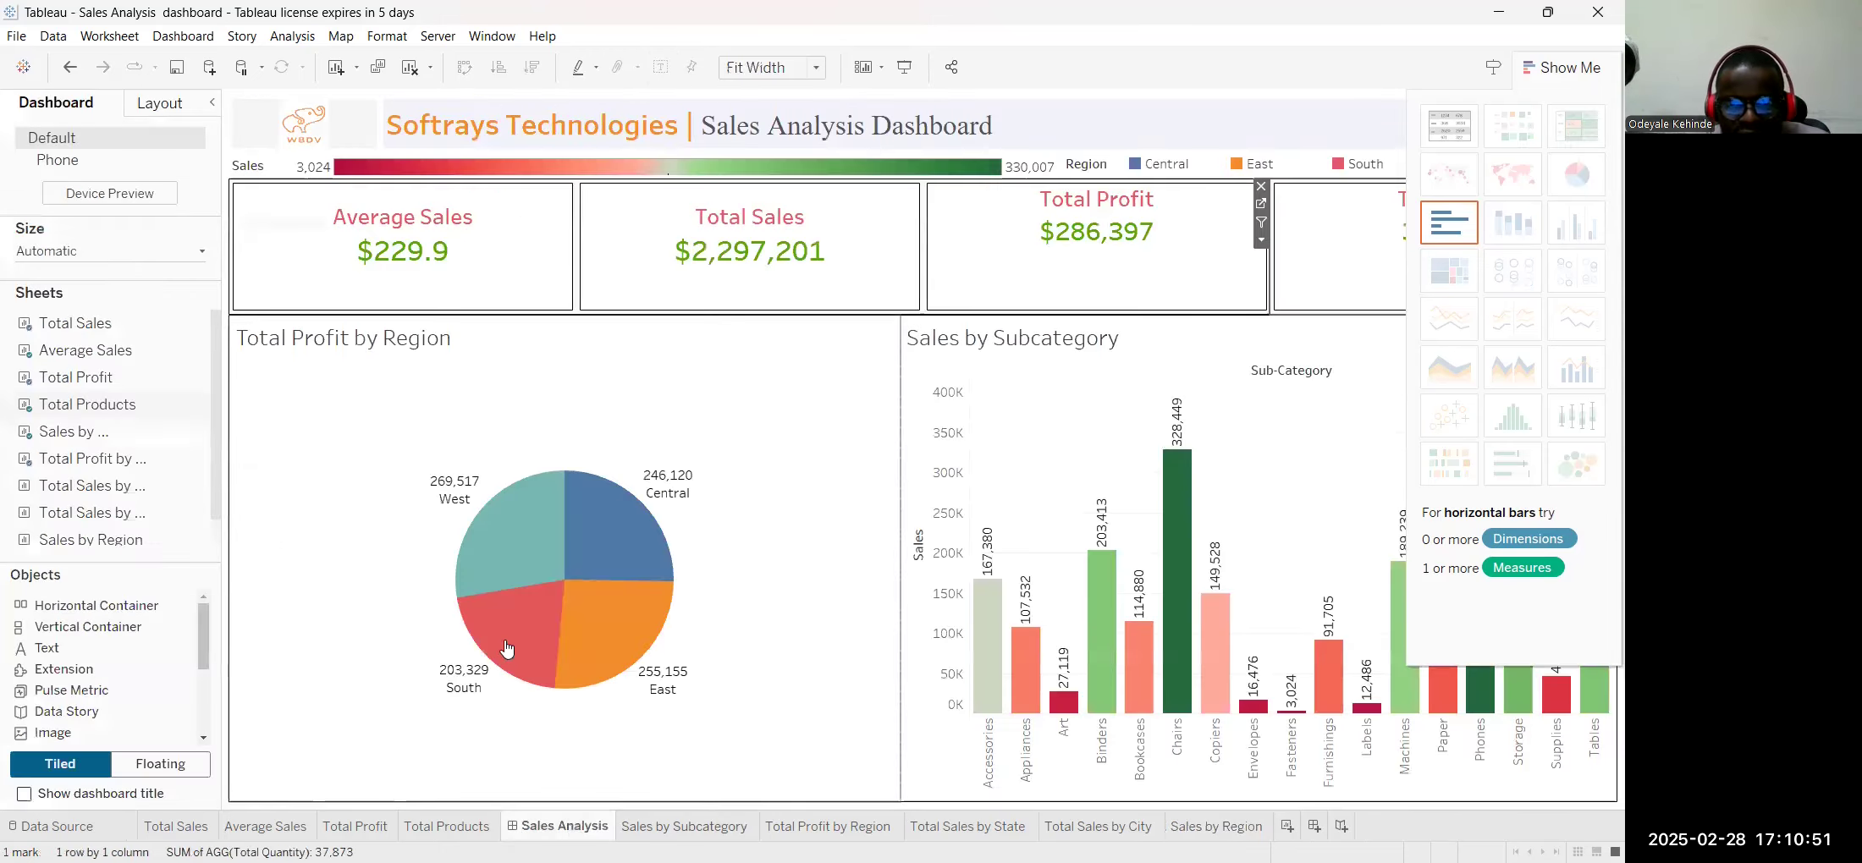
pyautogui.moveTo(666, 557)
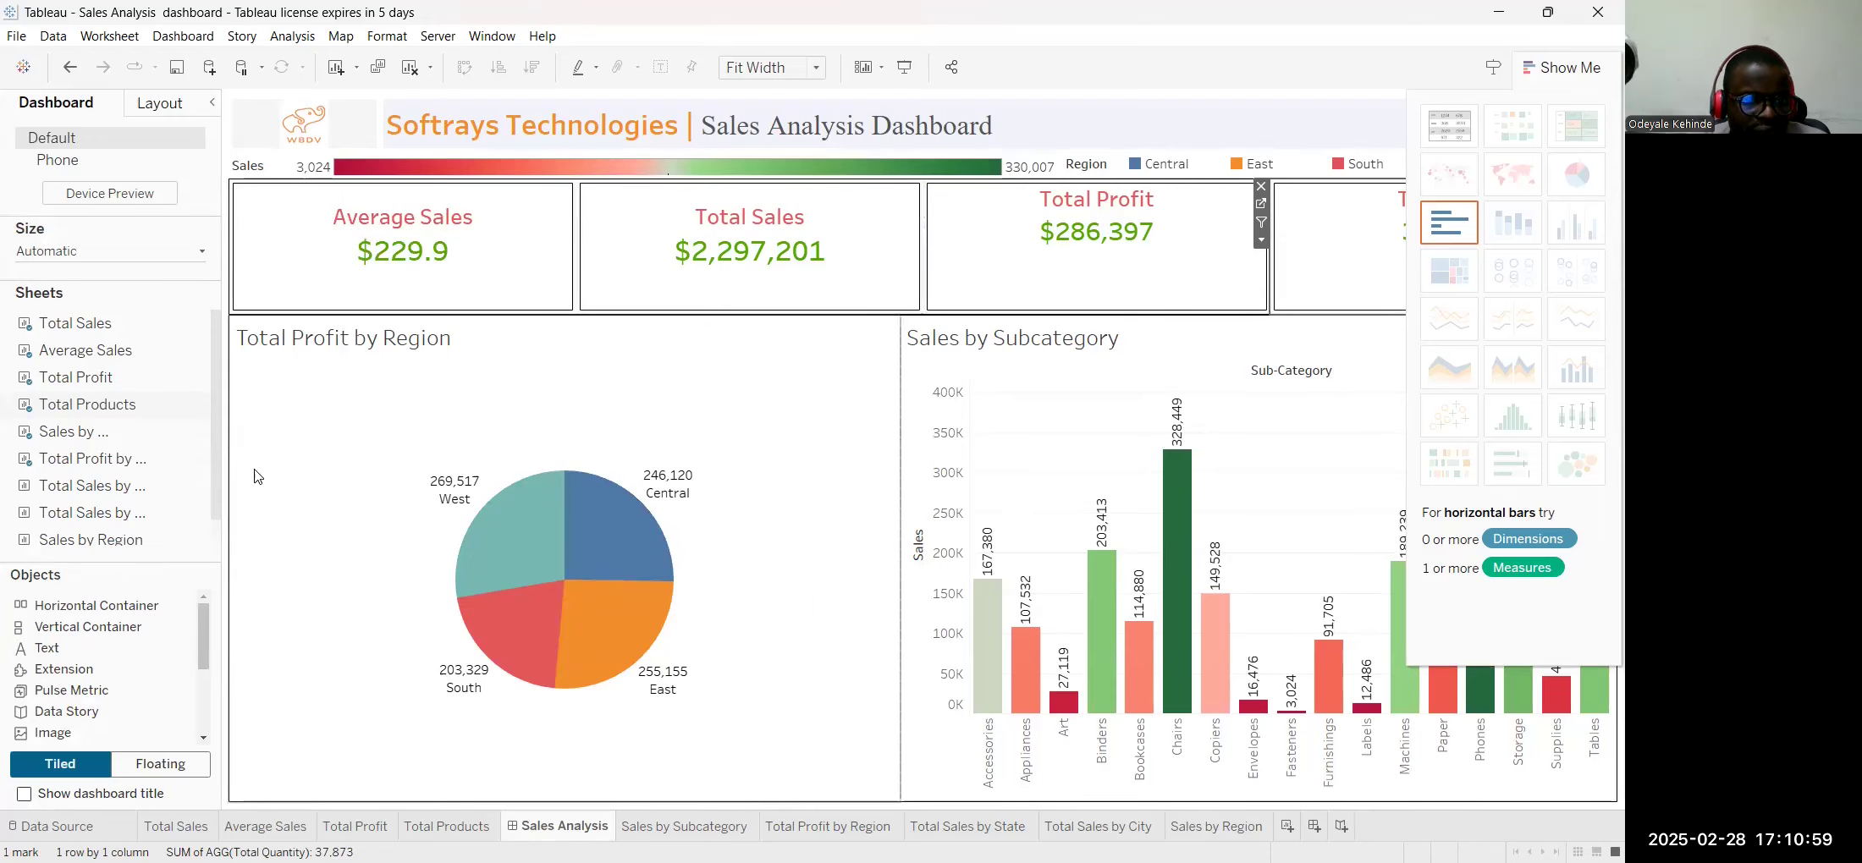
pyautogui.moveTo(298, 222)
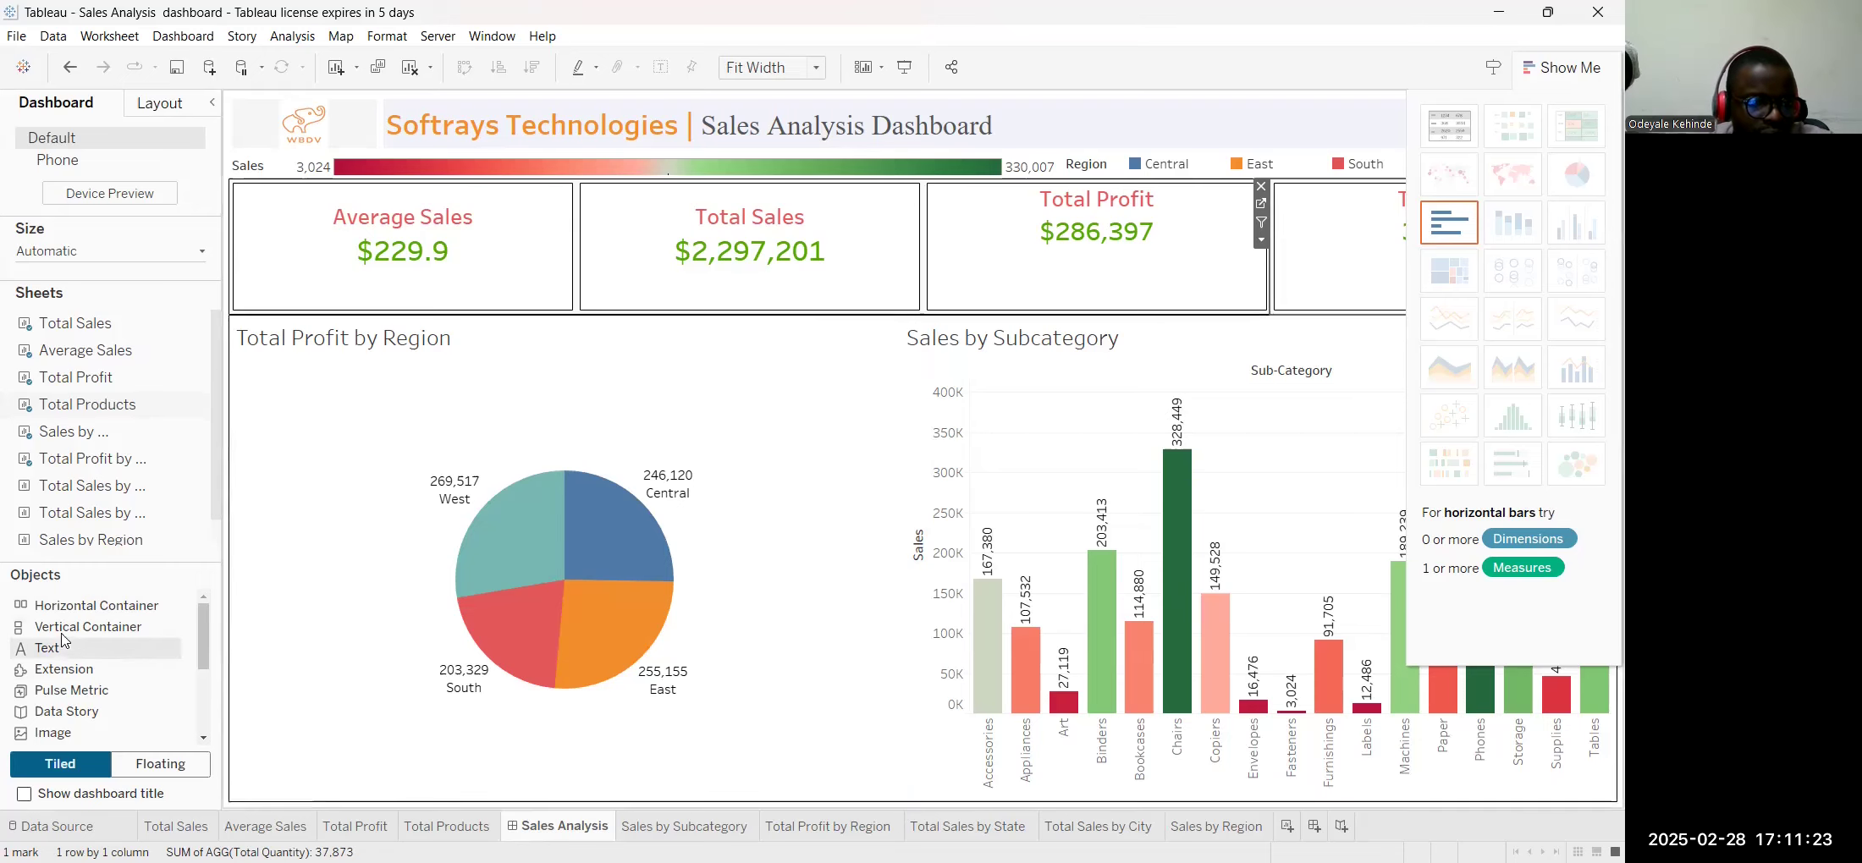
pyautogui.moveTo(137, 606)
pyautogui.mouseDown()
pyautogui.moveTo(254, 440)
pyautogui.moveTo(278, 160)
pyautogui.moveTo(247, 179)
pyautogui.moveTo(286, 167)
pyautogui.mouseUp()
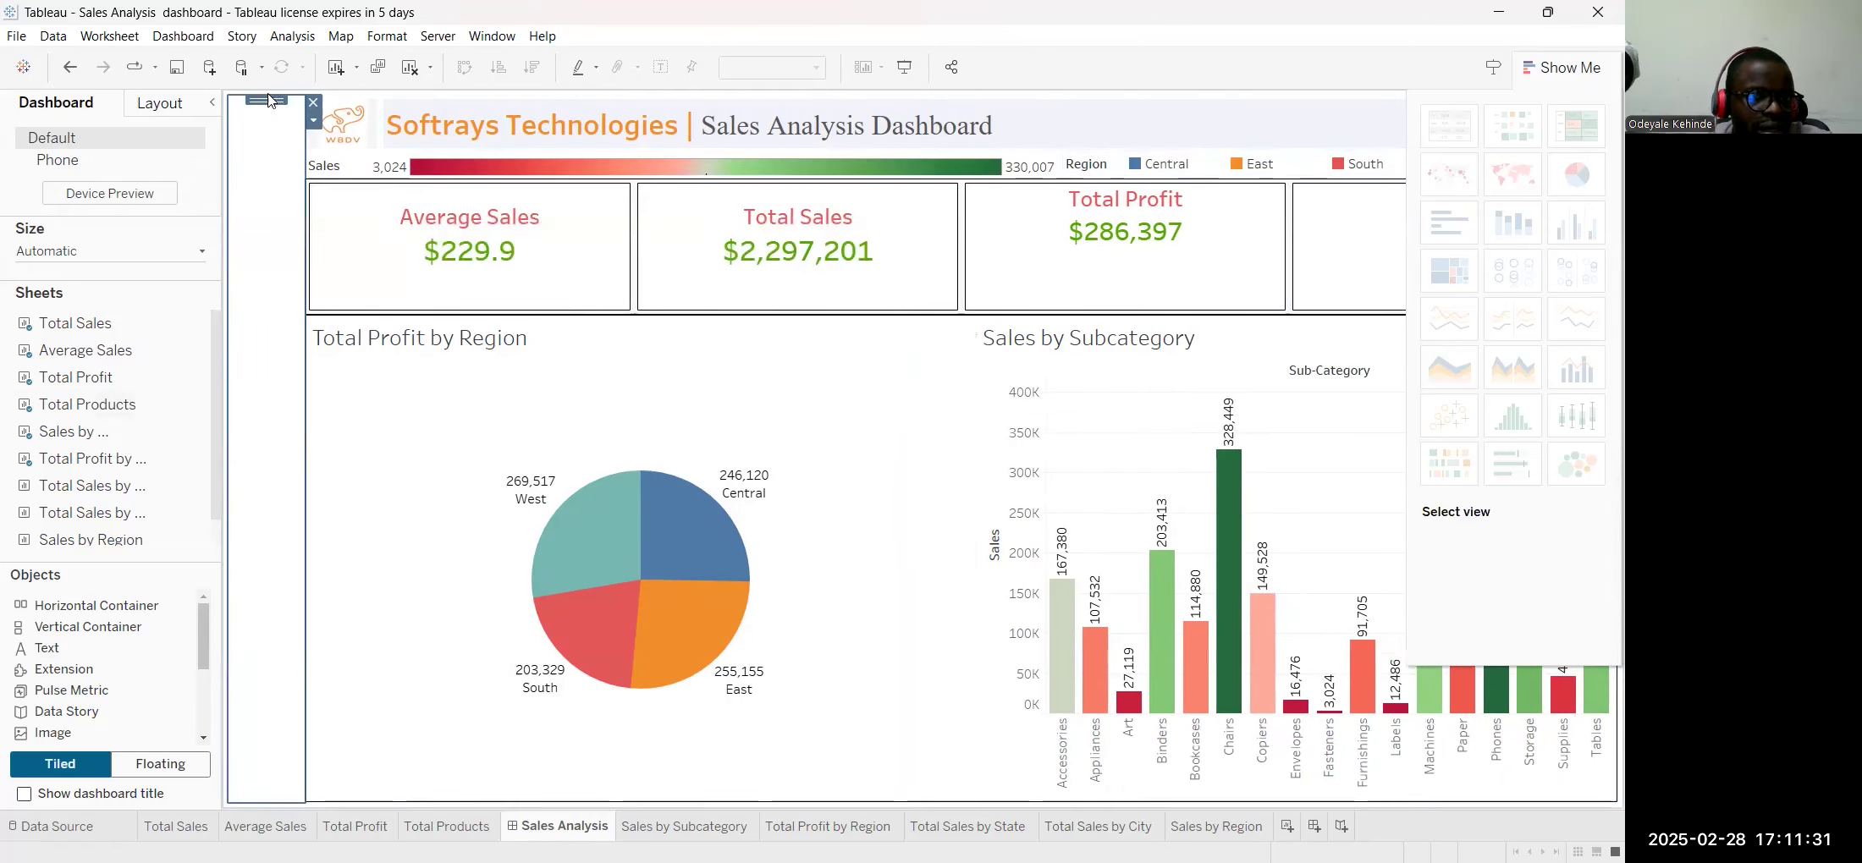
pyautogui.moveTo(264, 98); pyautogui.dragTo(354, 240)
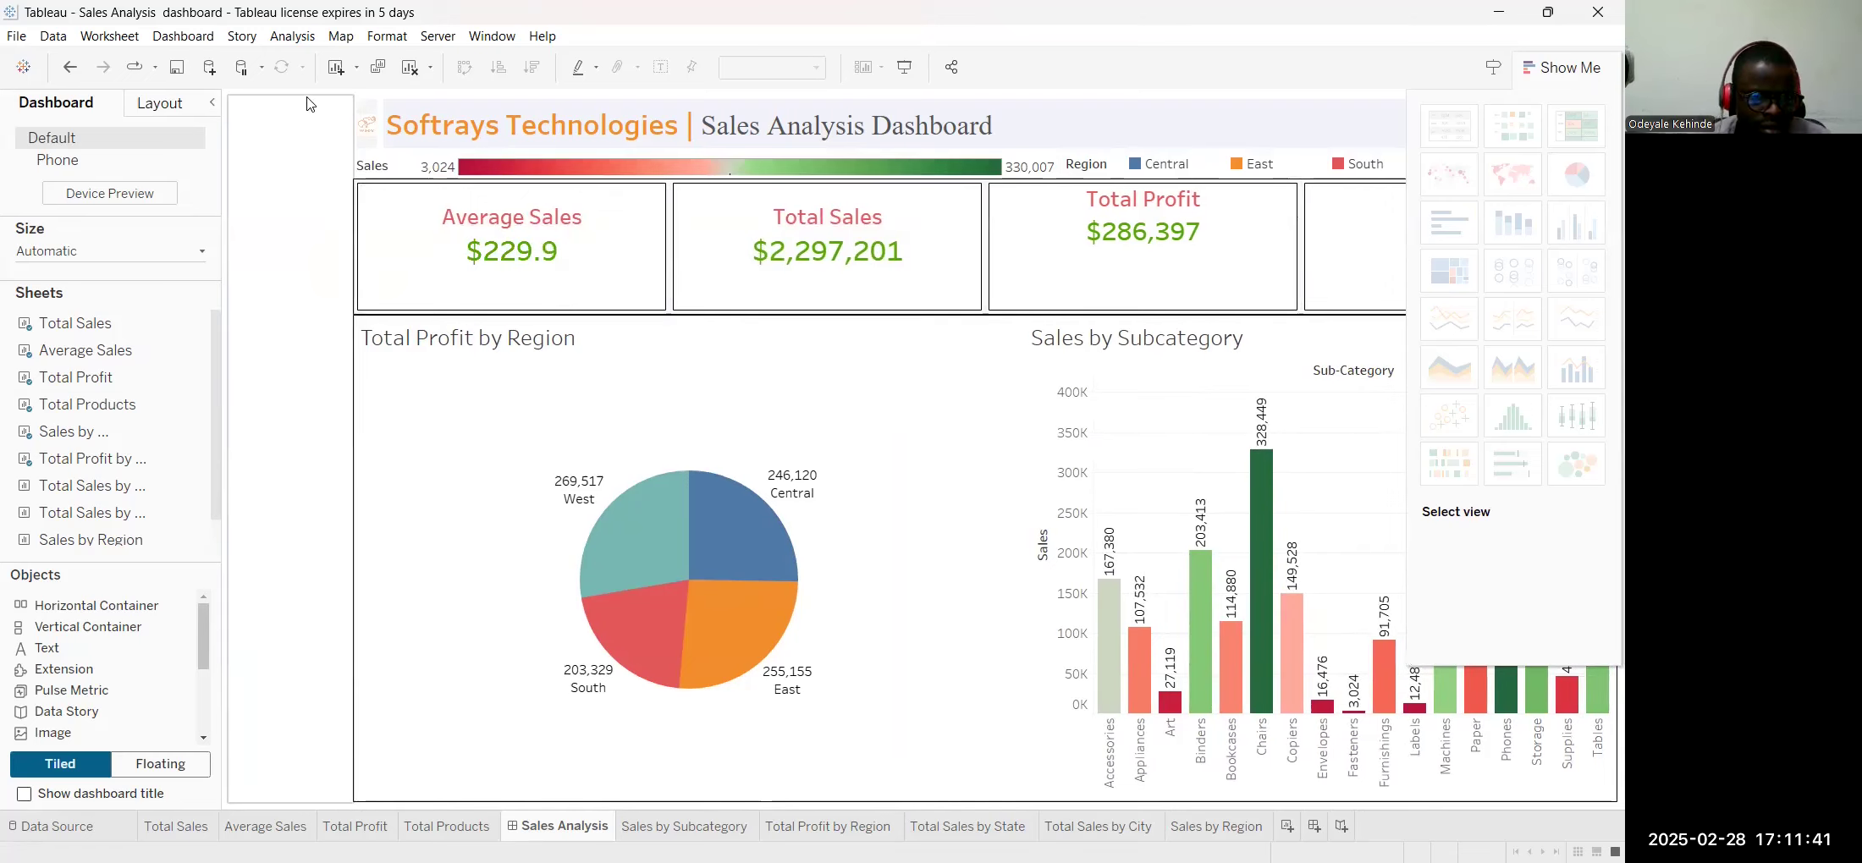
pyautogui.click(295, 104)
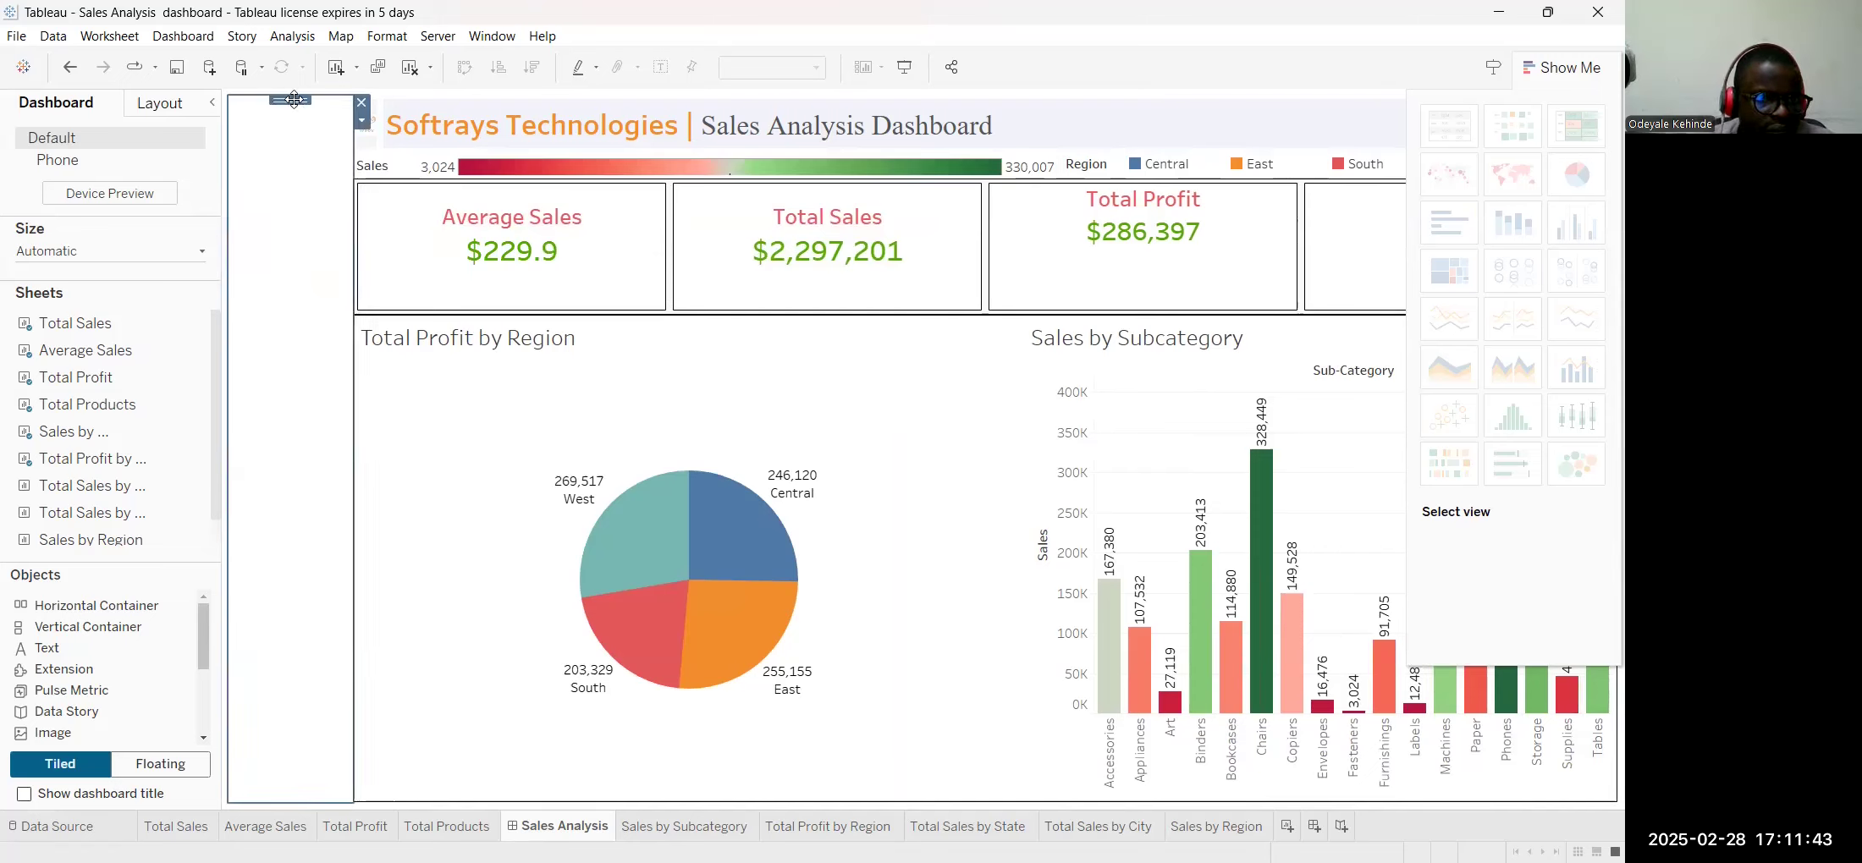
pyautogui.click(363, 124)
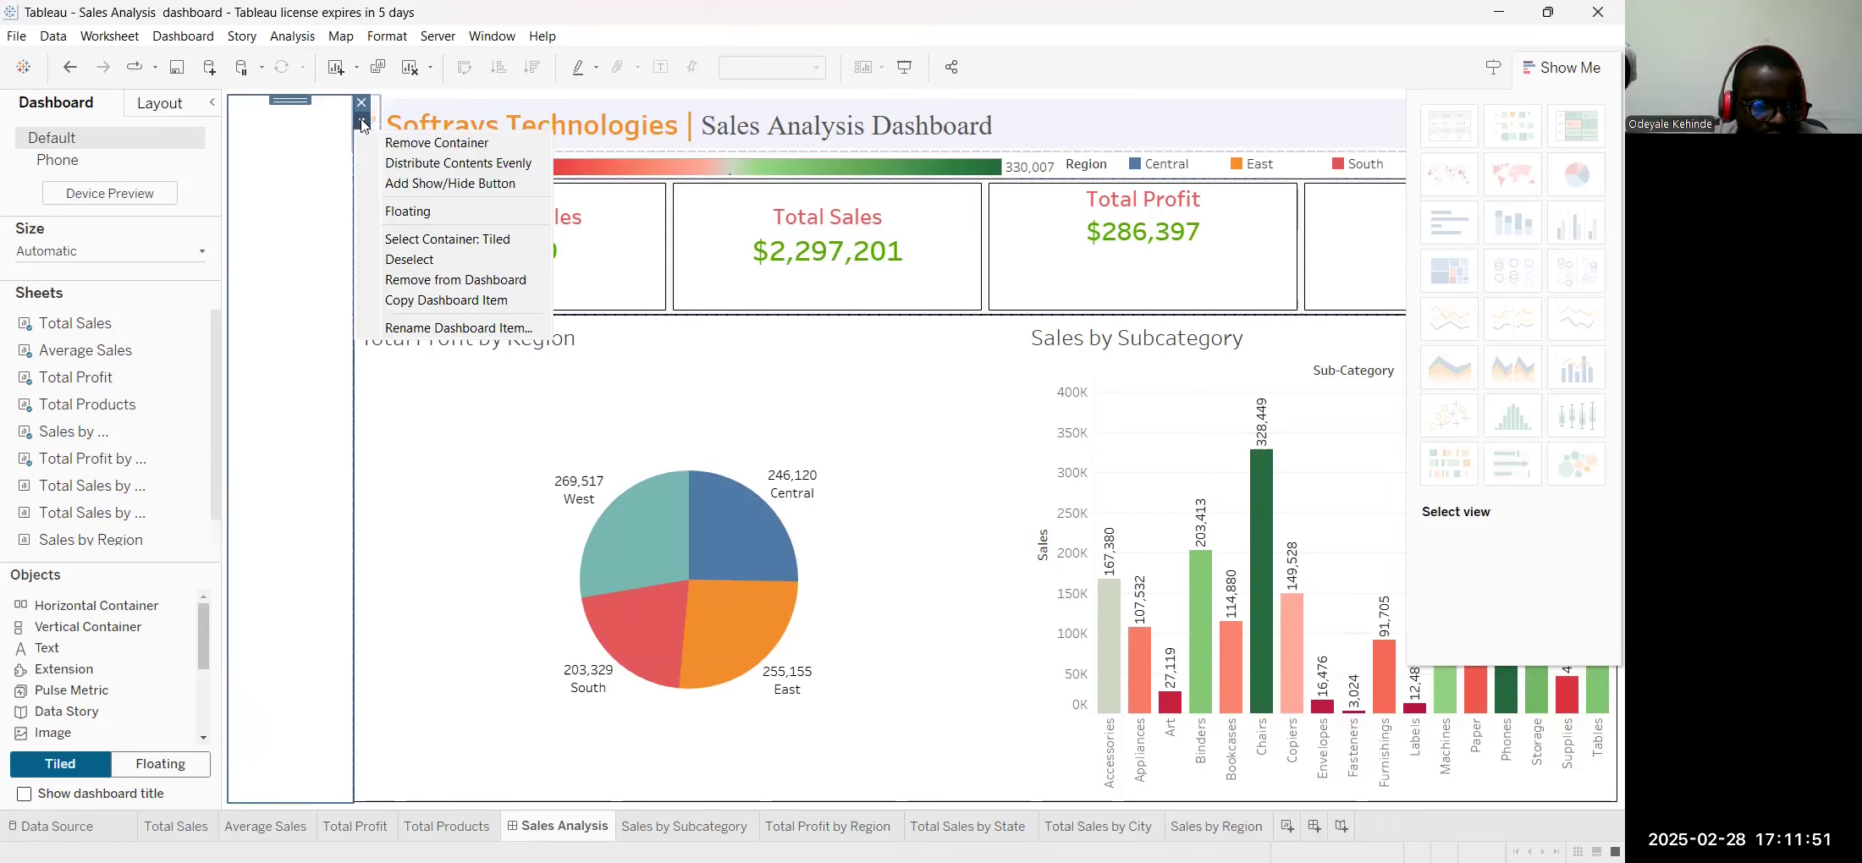
pyautogui.click(320, 157)
# Set the vertical container's background to a light blue at 100% opacity
pyautogui.click(152, 103)
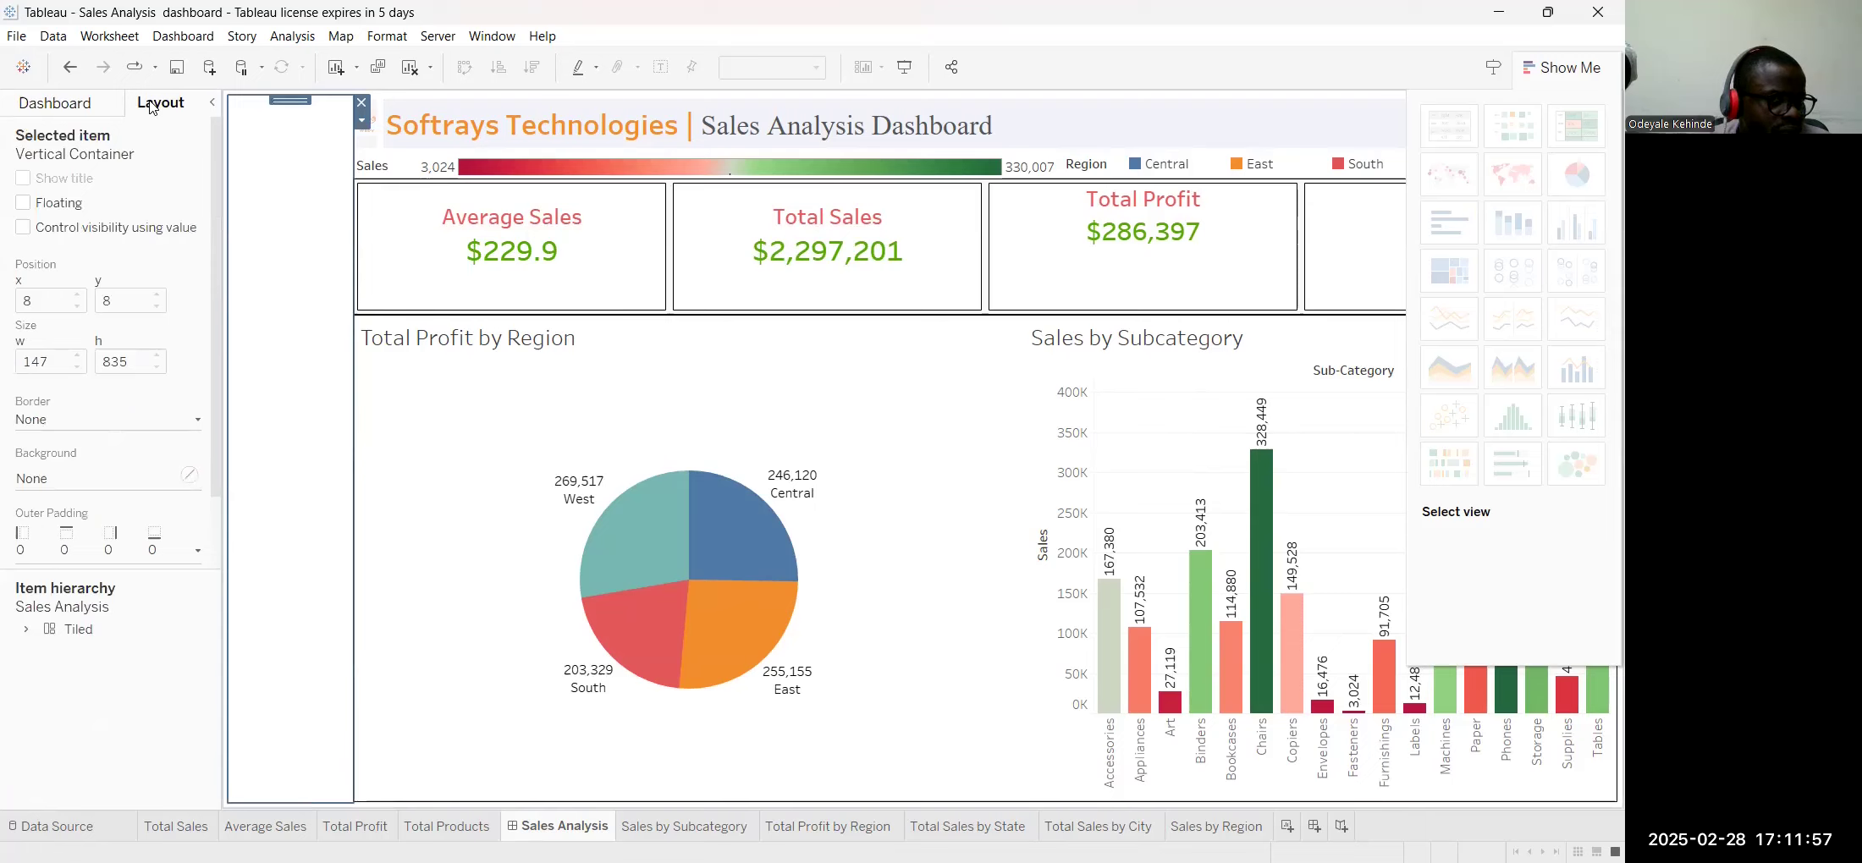
pyautogui.click(146, 486)
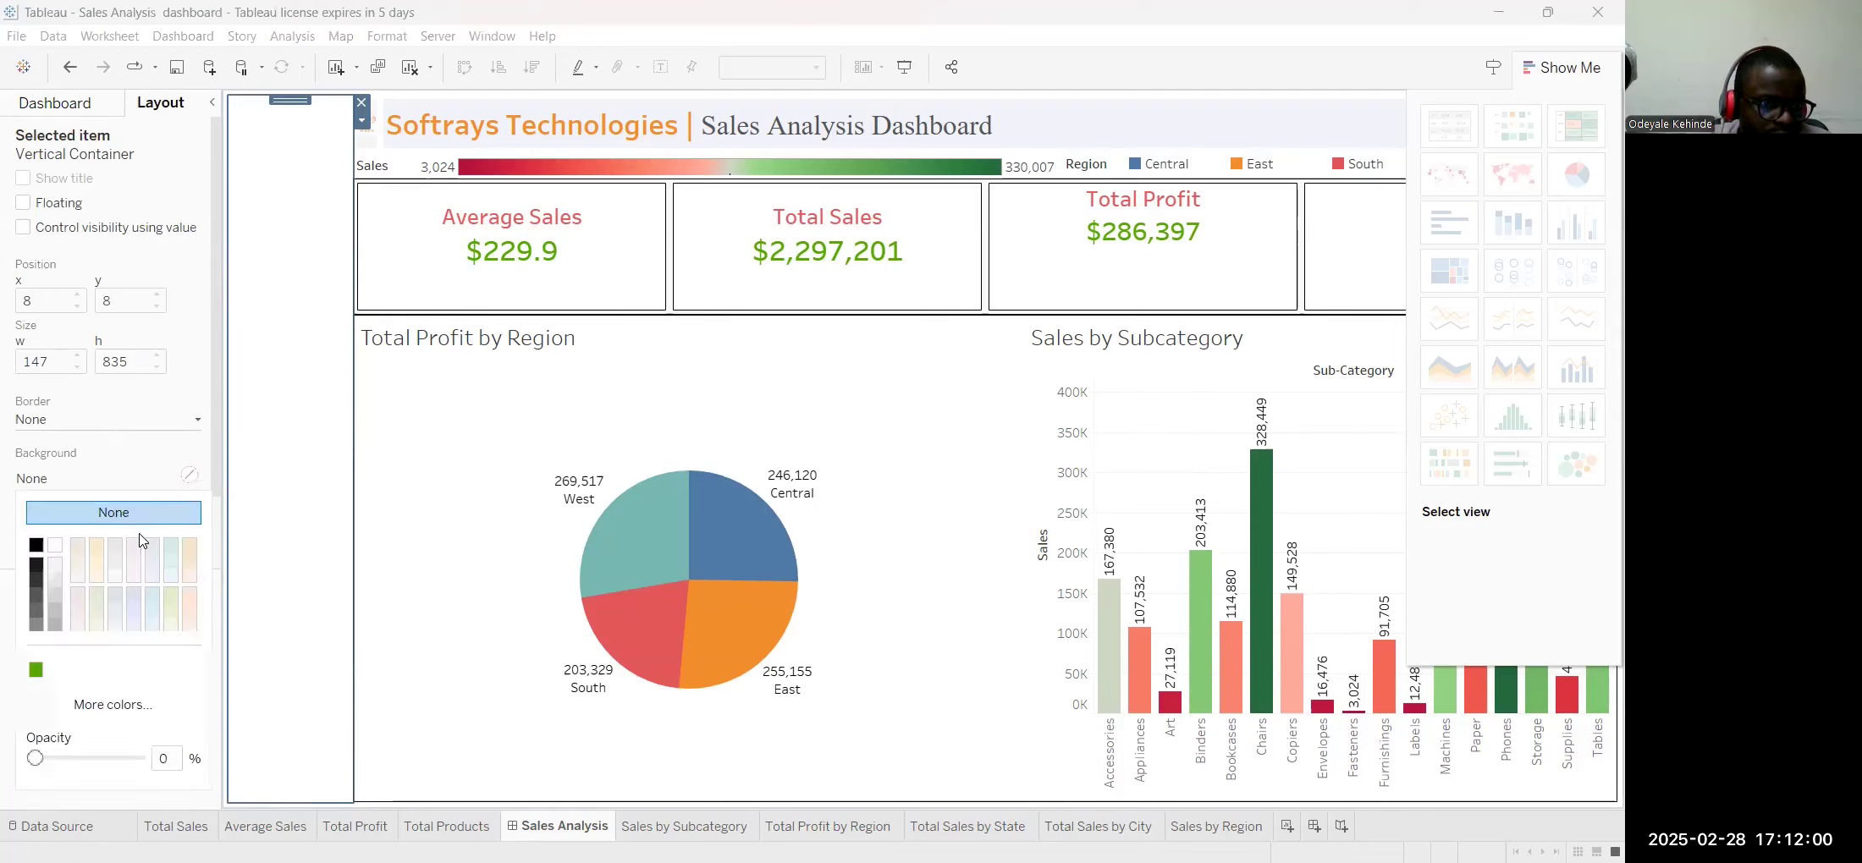
pyautogui.click(169, 573)
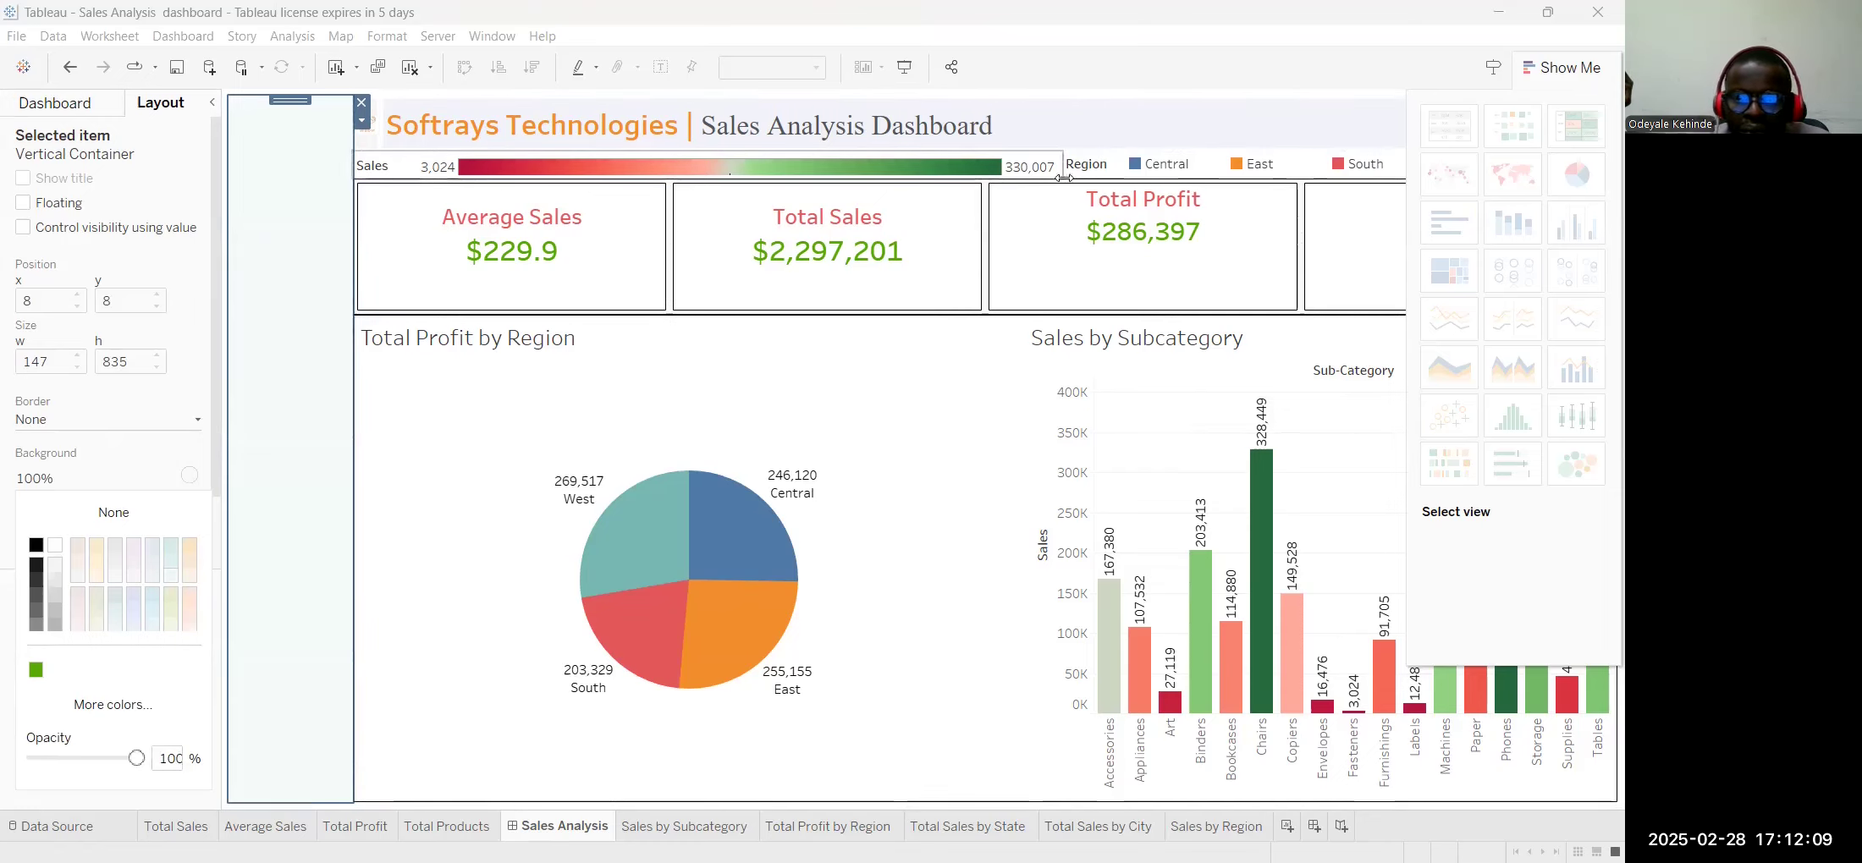
pyautogui.moveTo(643, 578)
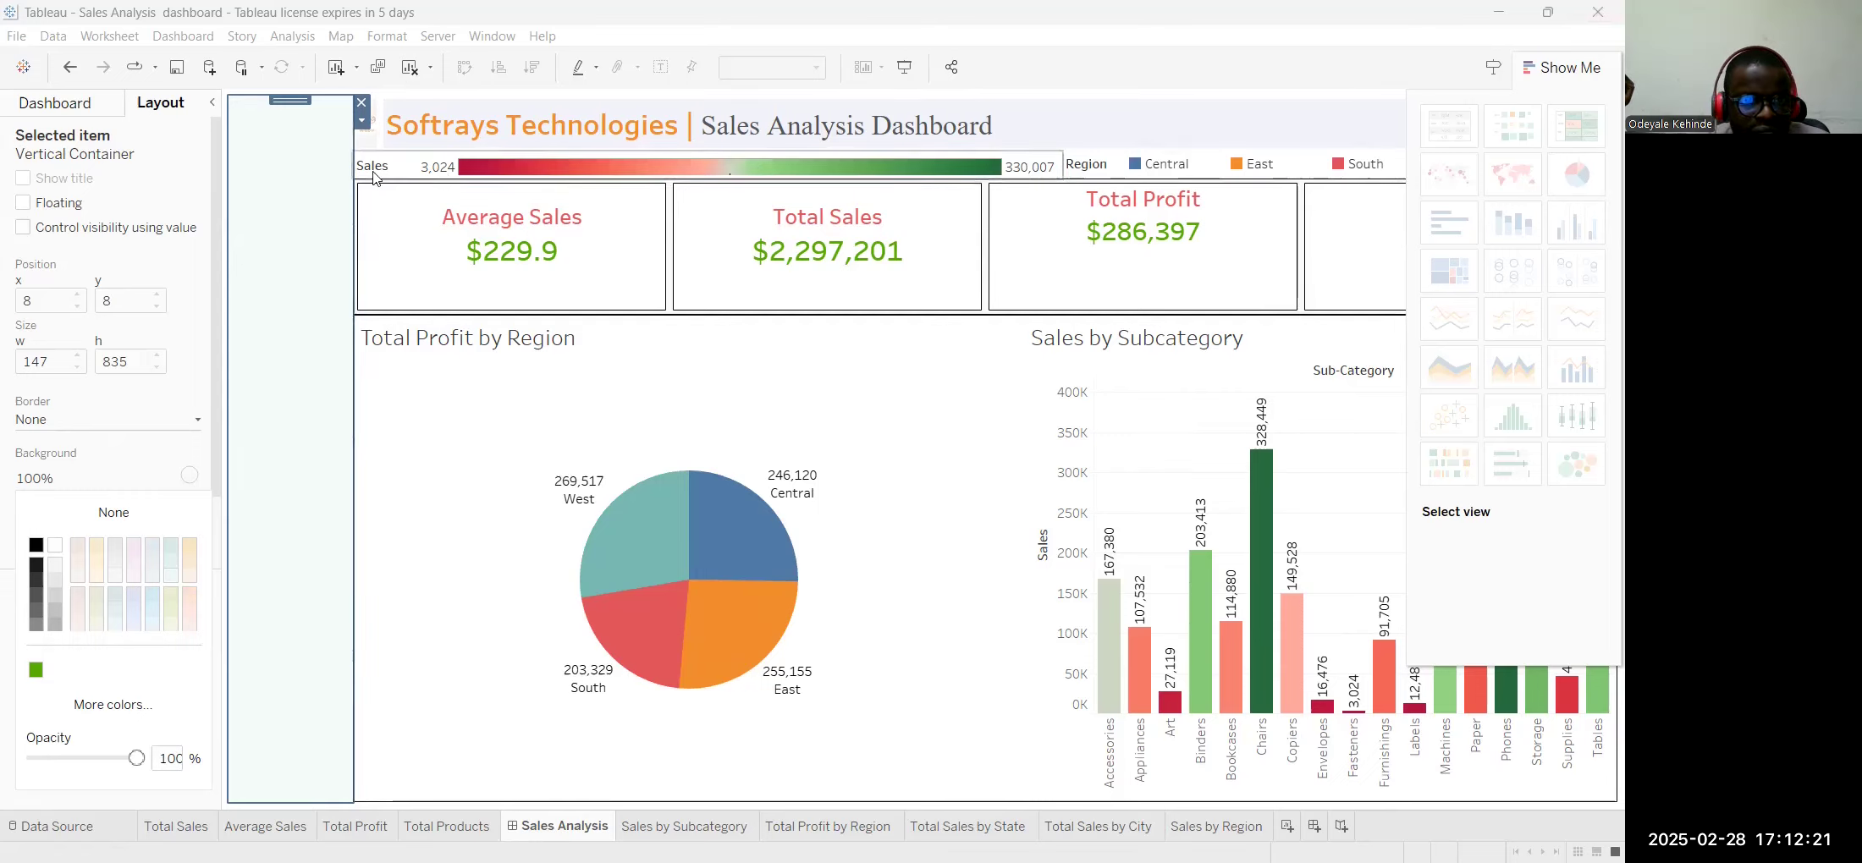
# Move the Sales legend into the vertical container and place the horizontal container with the Region and Profit legends below it
pyautogui.click(371, 166)
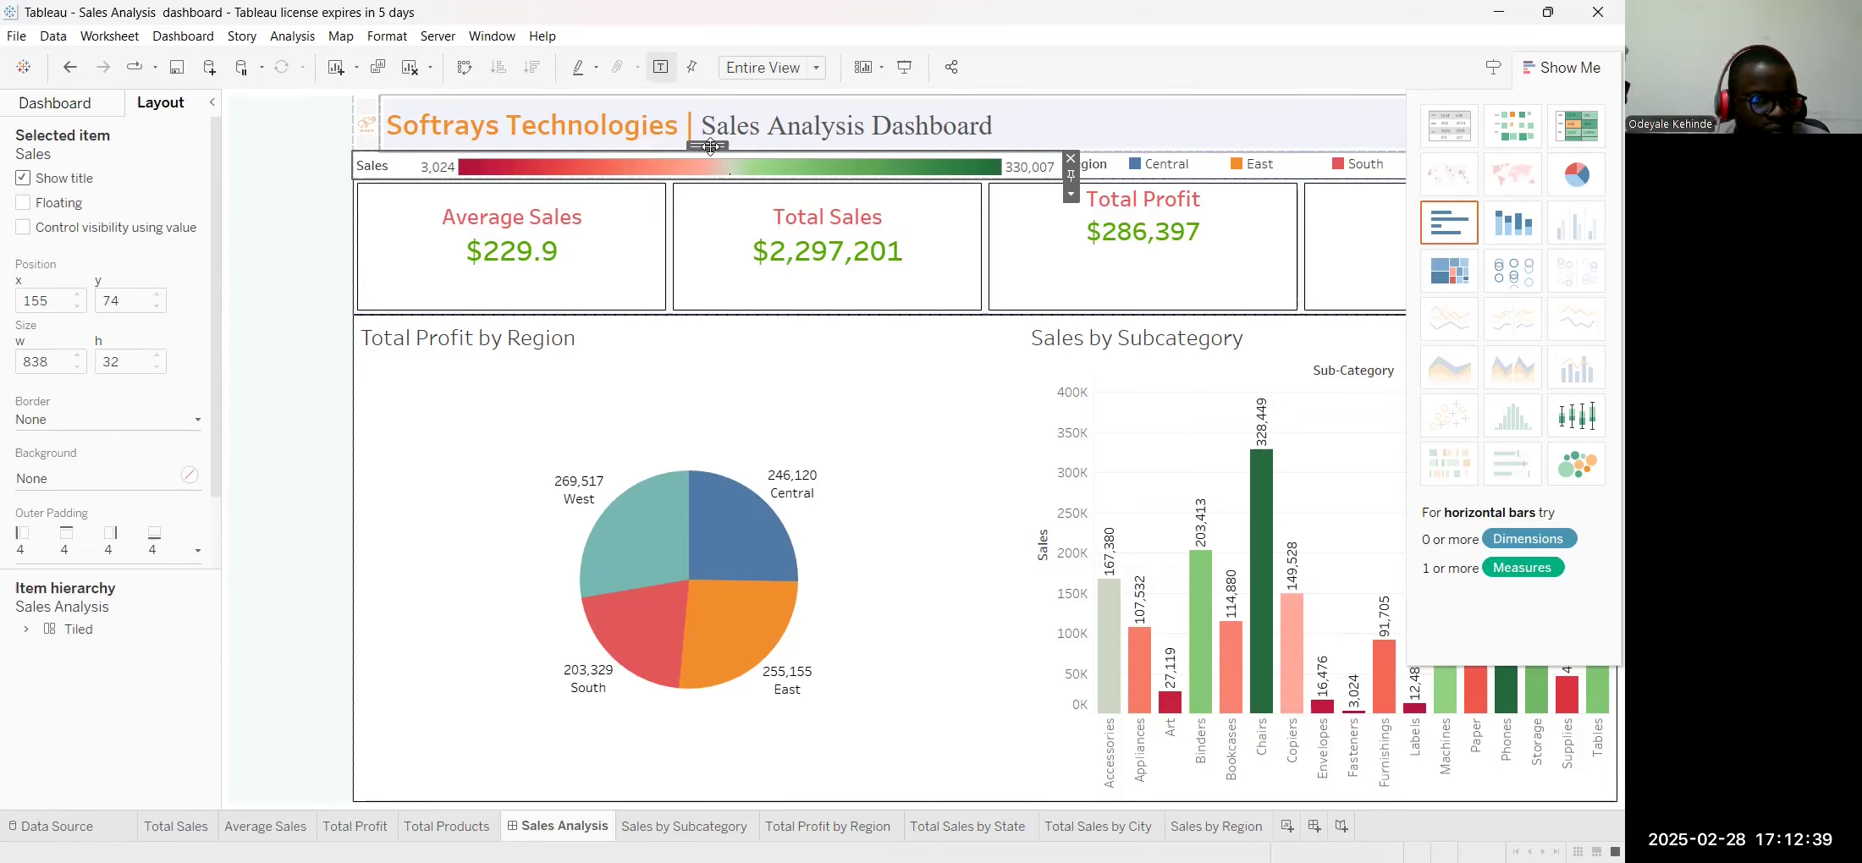
pyautogui.moveTo(706, 146); pyautogui.dragTo(293, 185)
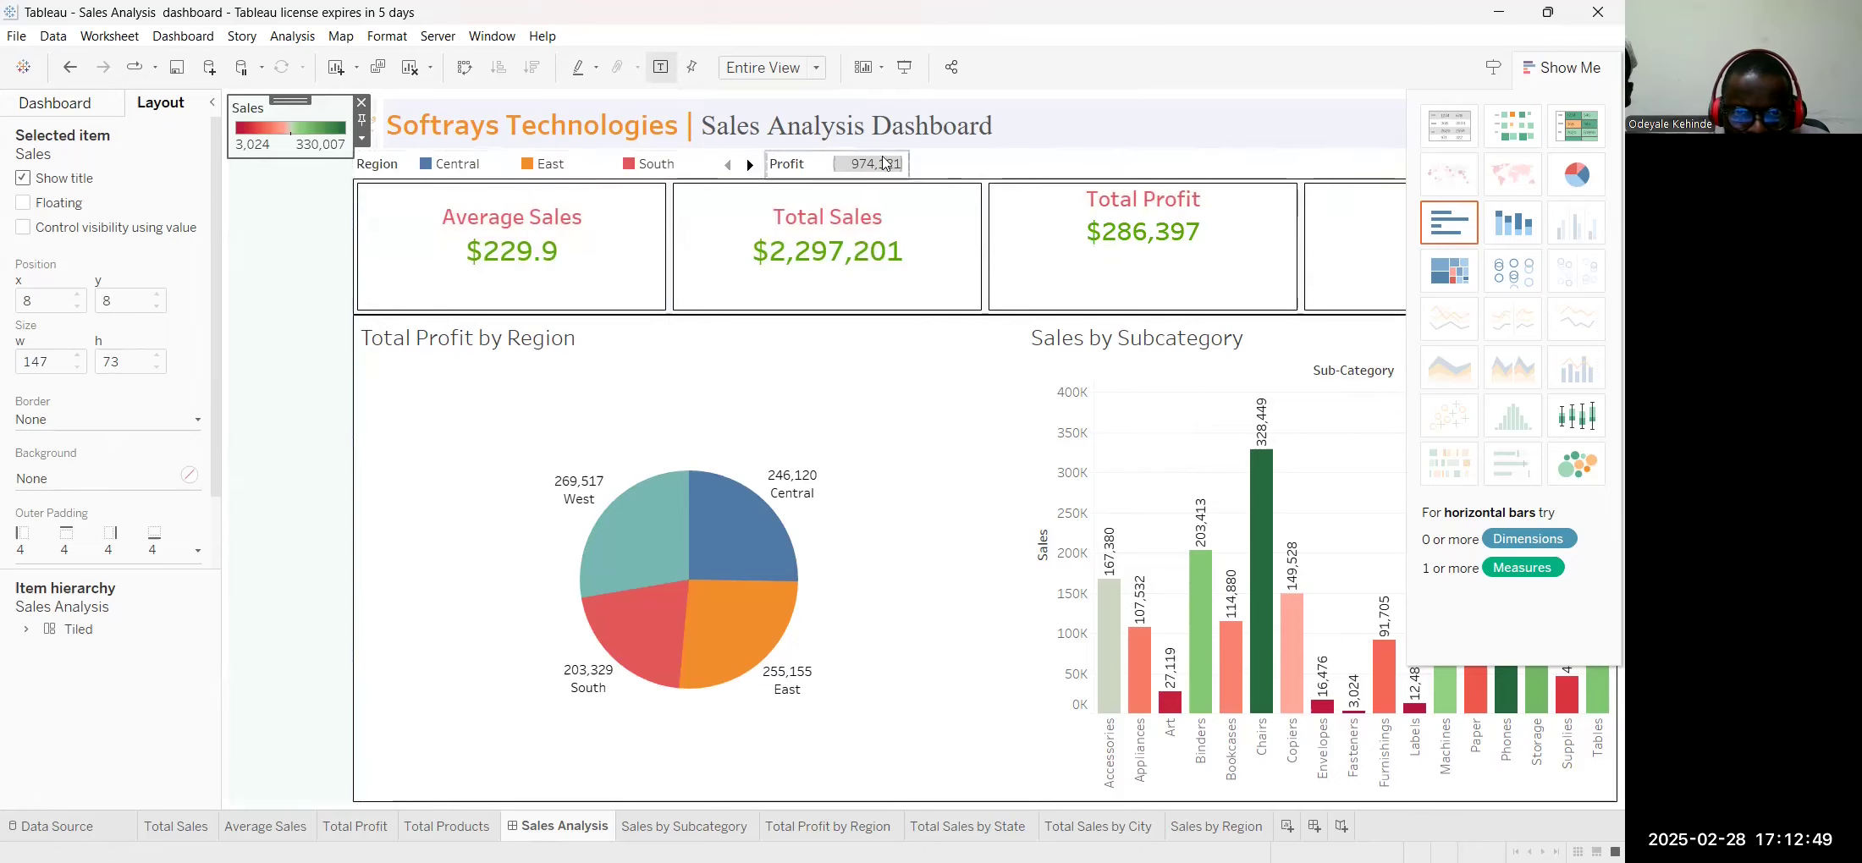
pyautogui.click(1012, 172)
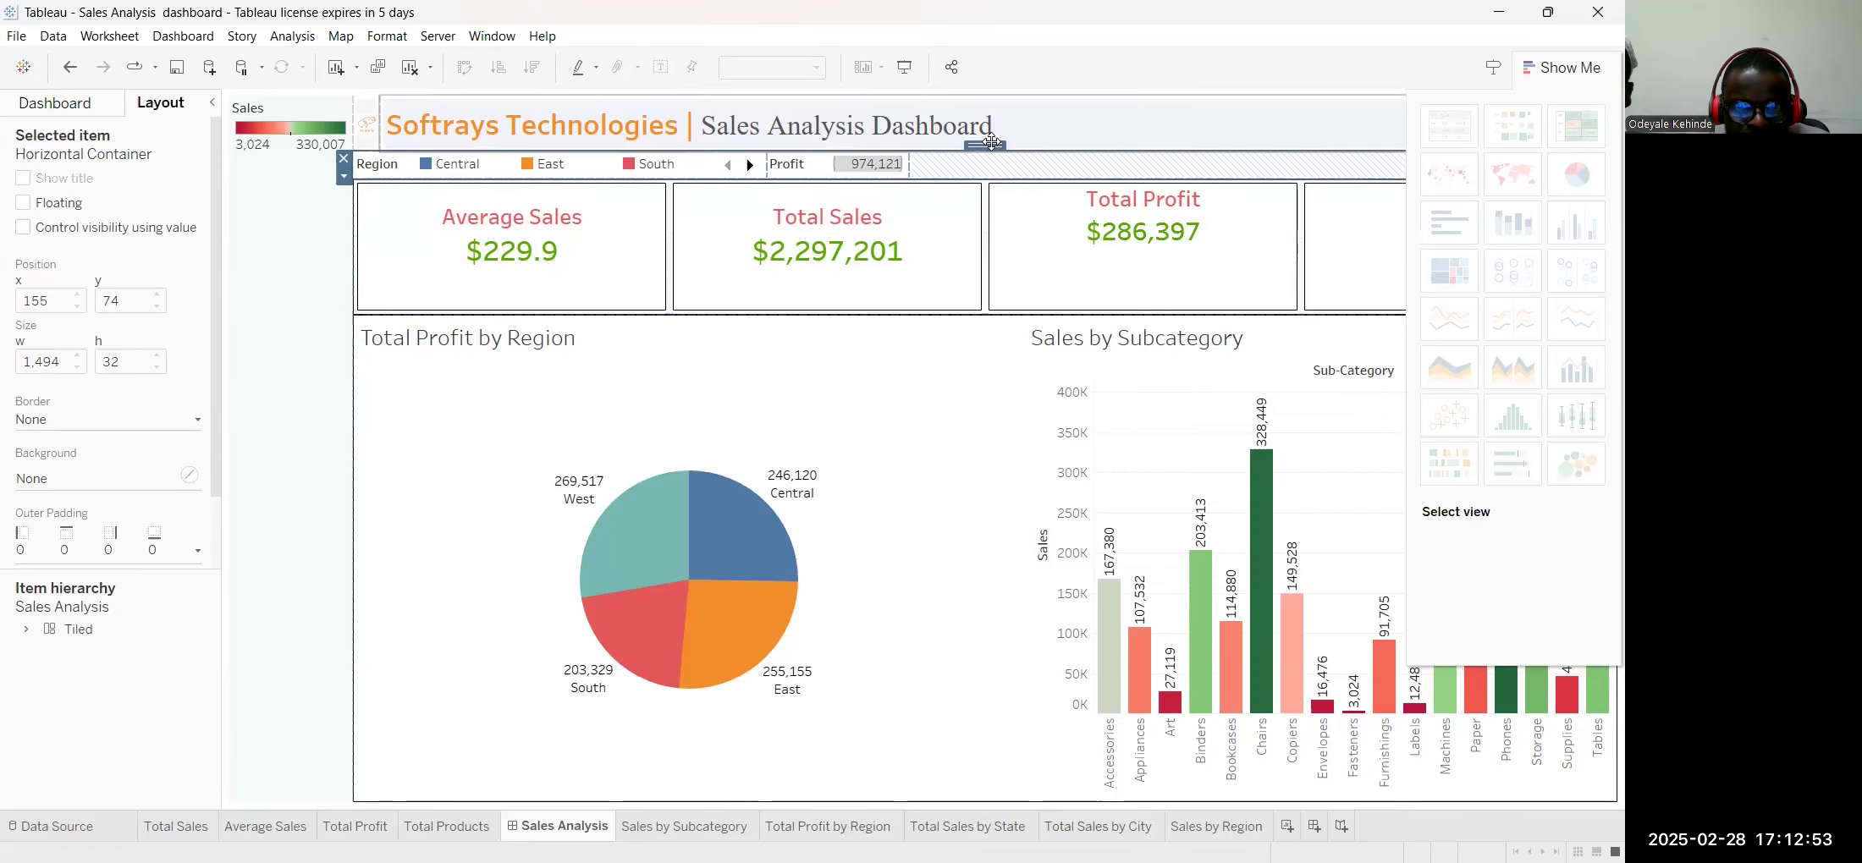
pyautogui.moveTo(990, 144)
pyautogui.mouseDown()
pyautogui.moveTo(931, 200)
pyautogui.moveTo(292, 204)
pyautogui.moveTo(272, 247)
pyautogui.moveTo(274, 218)
pyautogui.mouseUp()
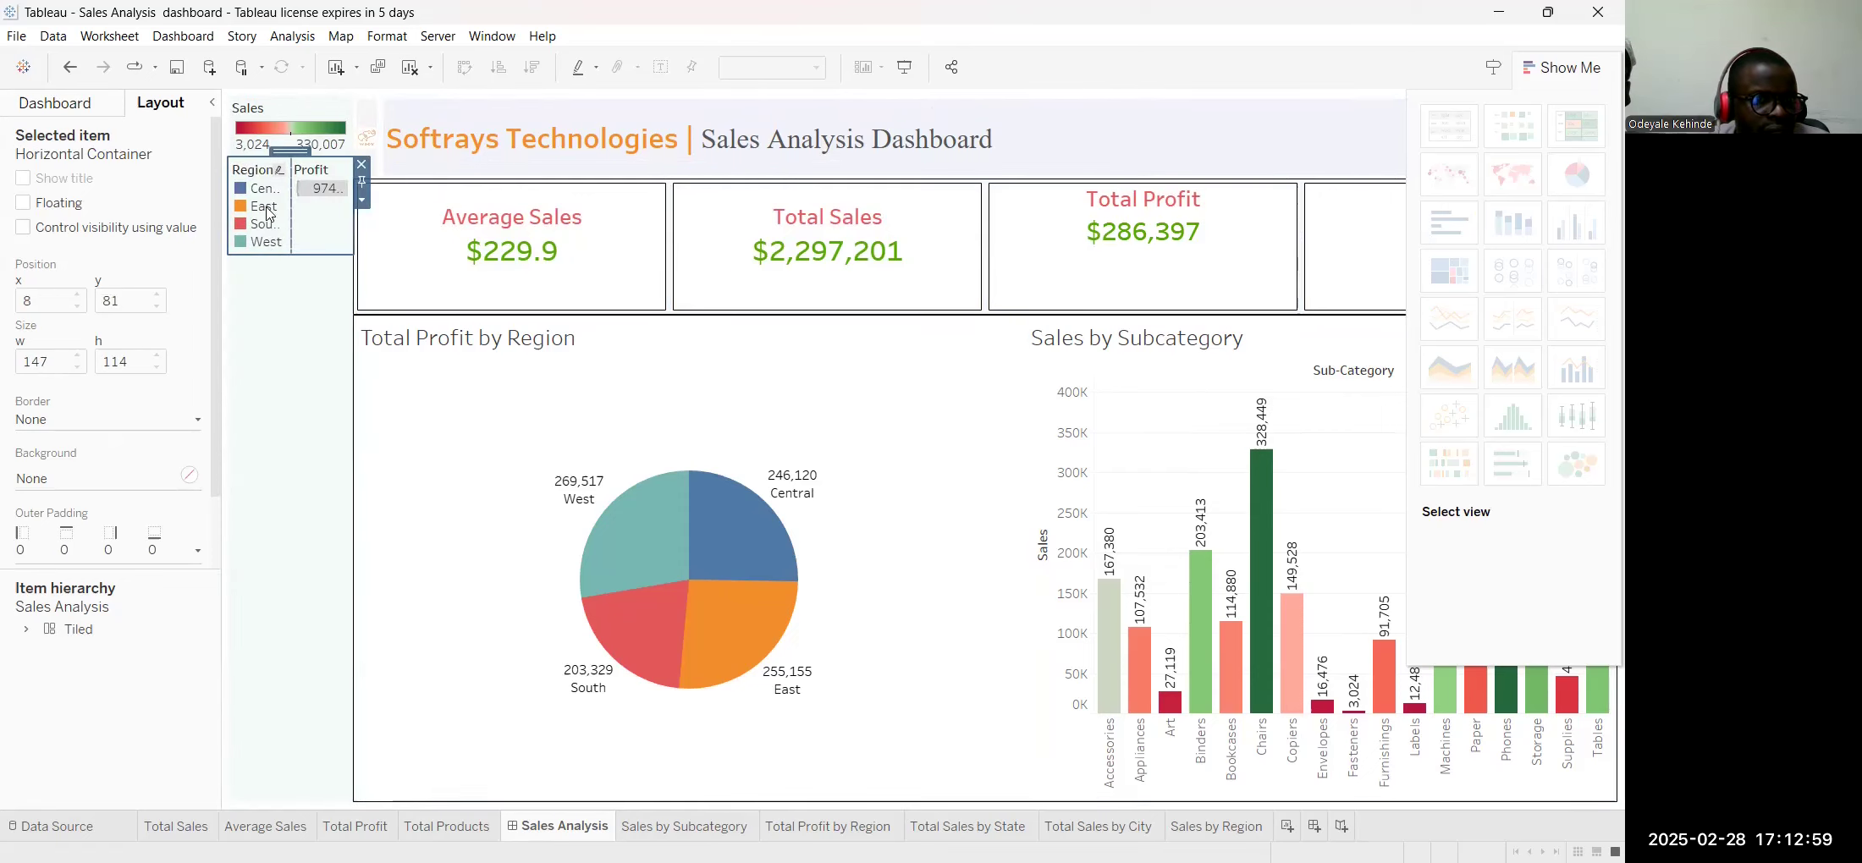
# Widen the logo image area in the dashboard header so the whole WBDV logo fits beside the title
pyautogui.click(265, 212)
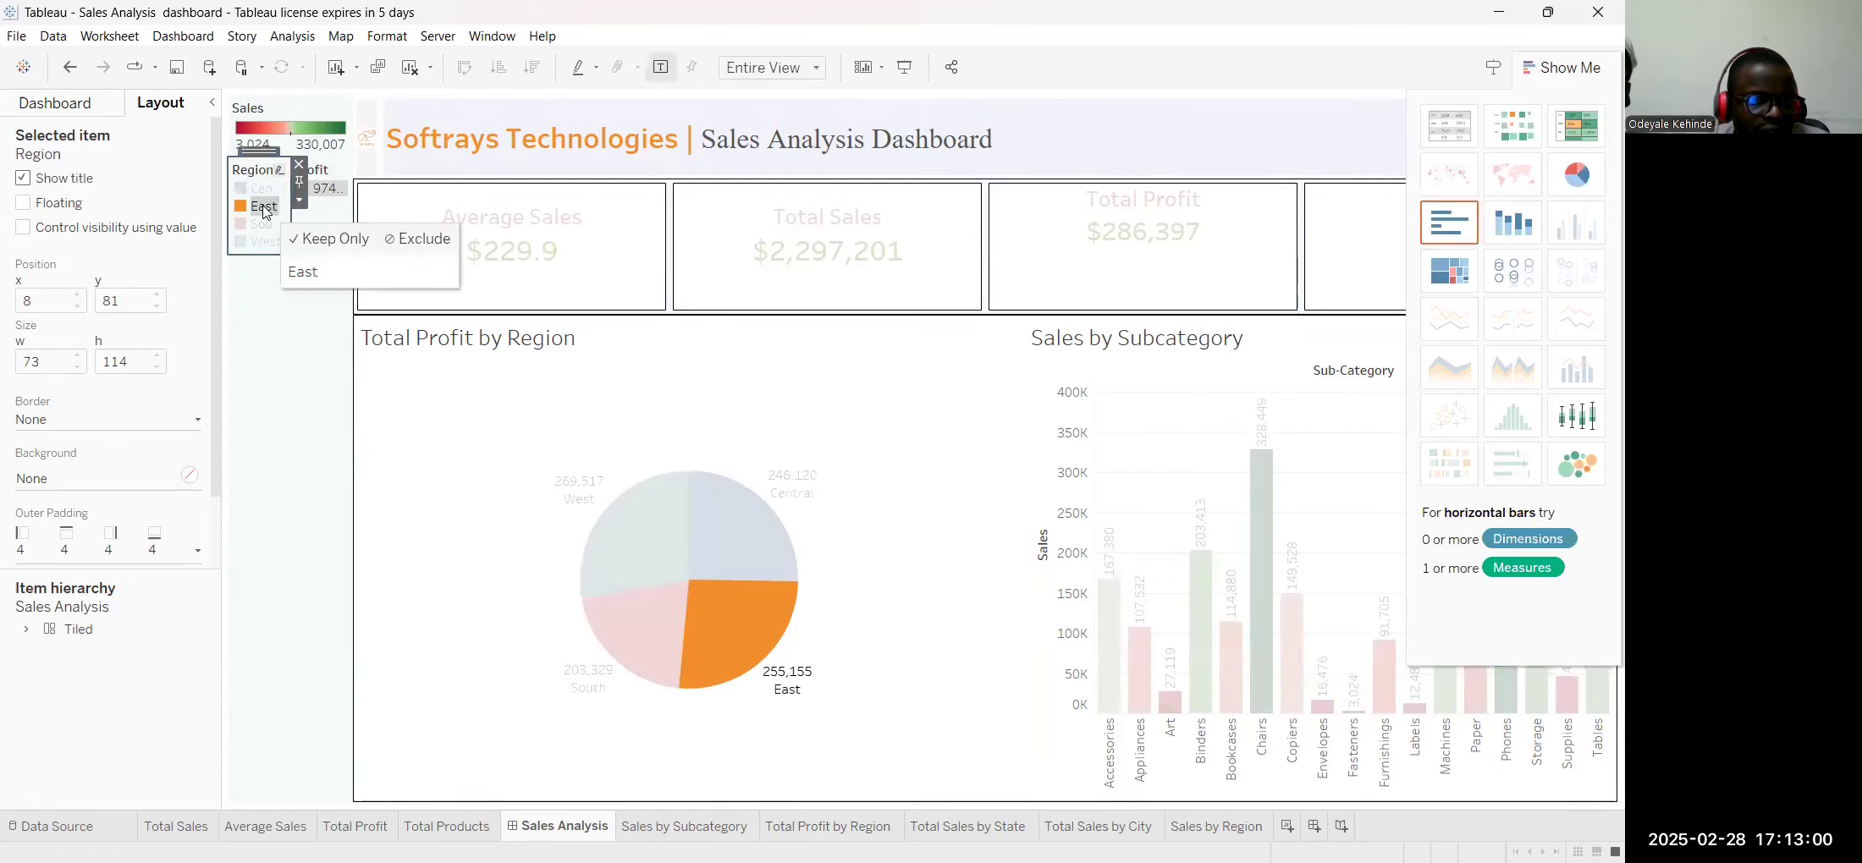
pyautogui.click(273, 296)
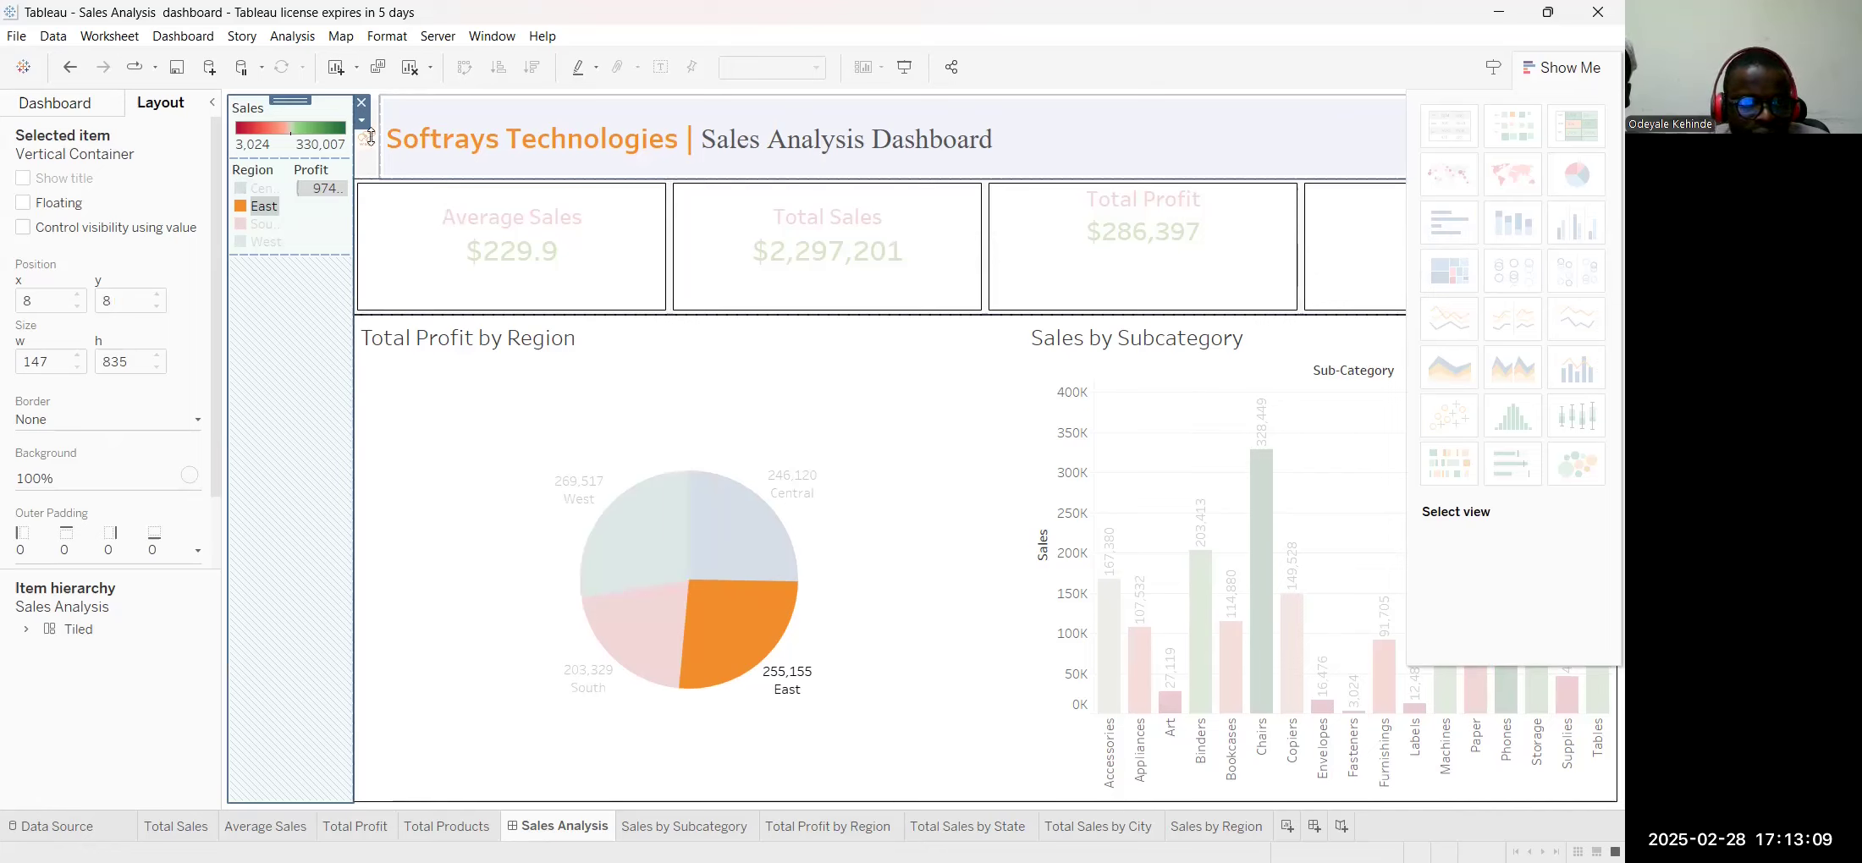
pyautogui.moveTo(380, 129); pyautogui.dragTo(509, 131)
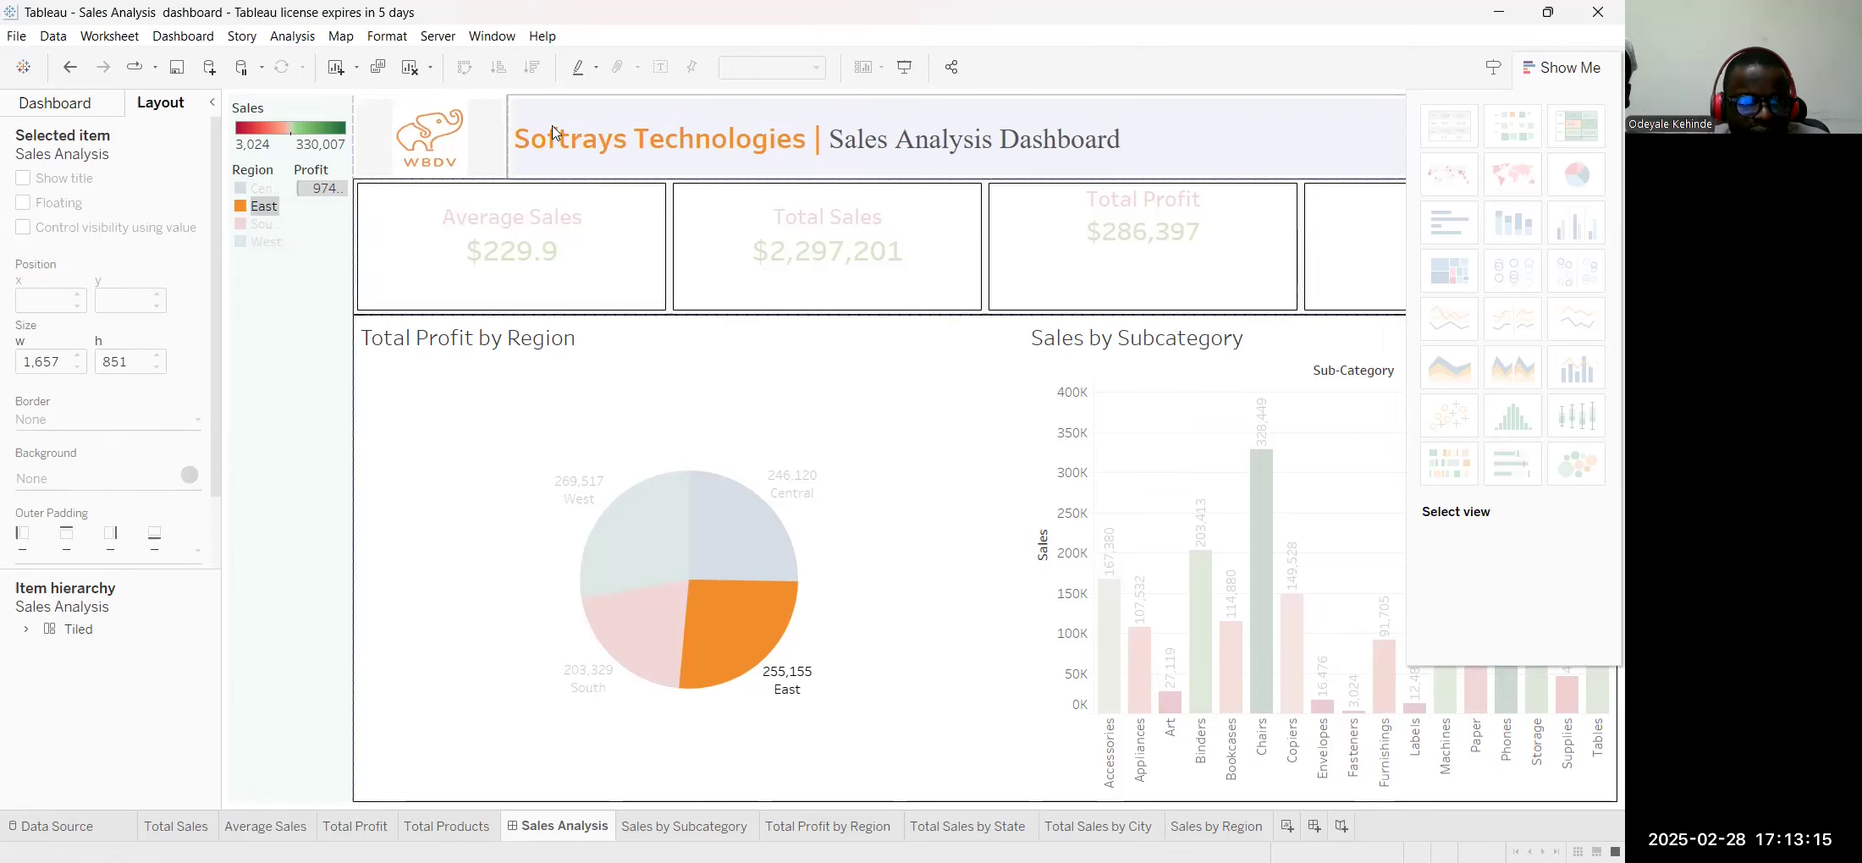
pyautogui.click(300, 386)
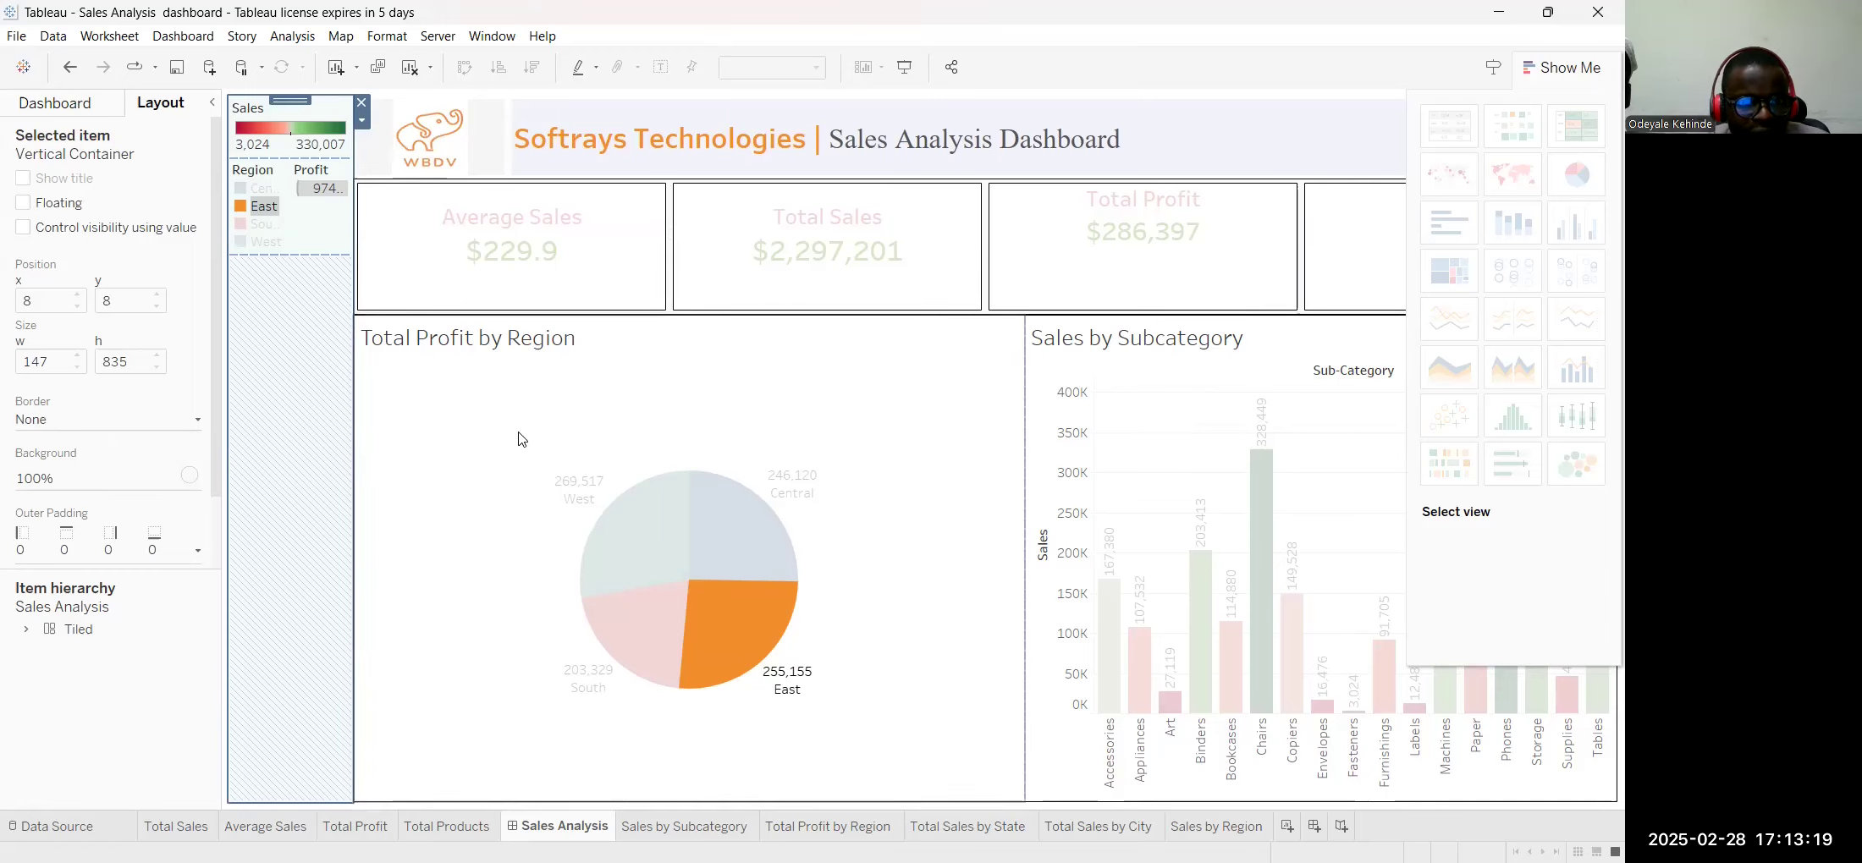
# Highlight the Central, South and West regions in turn through the Region legend
pyautogui.click(245, 191)
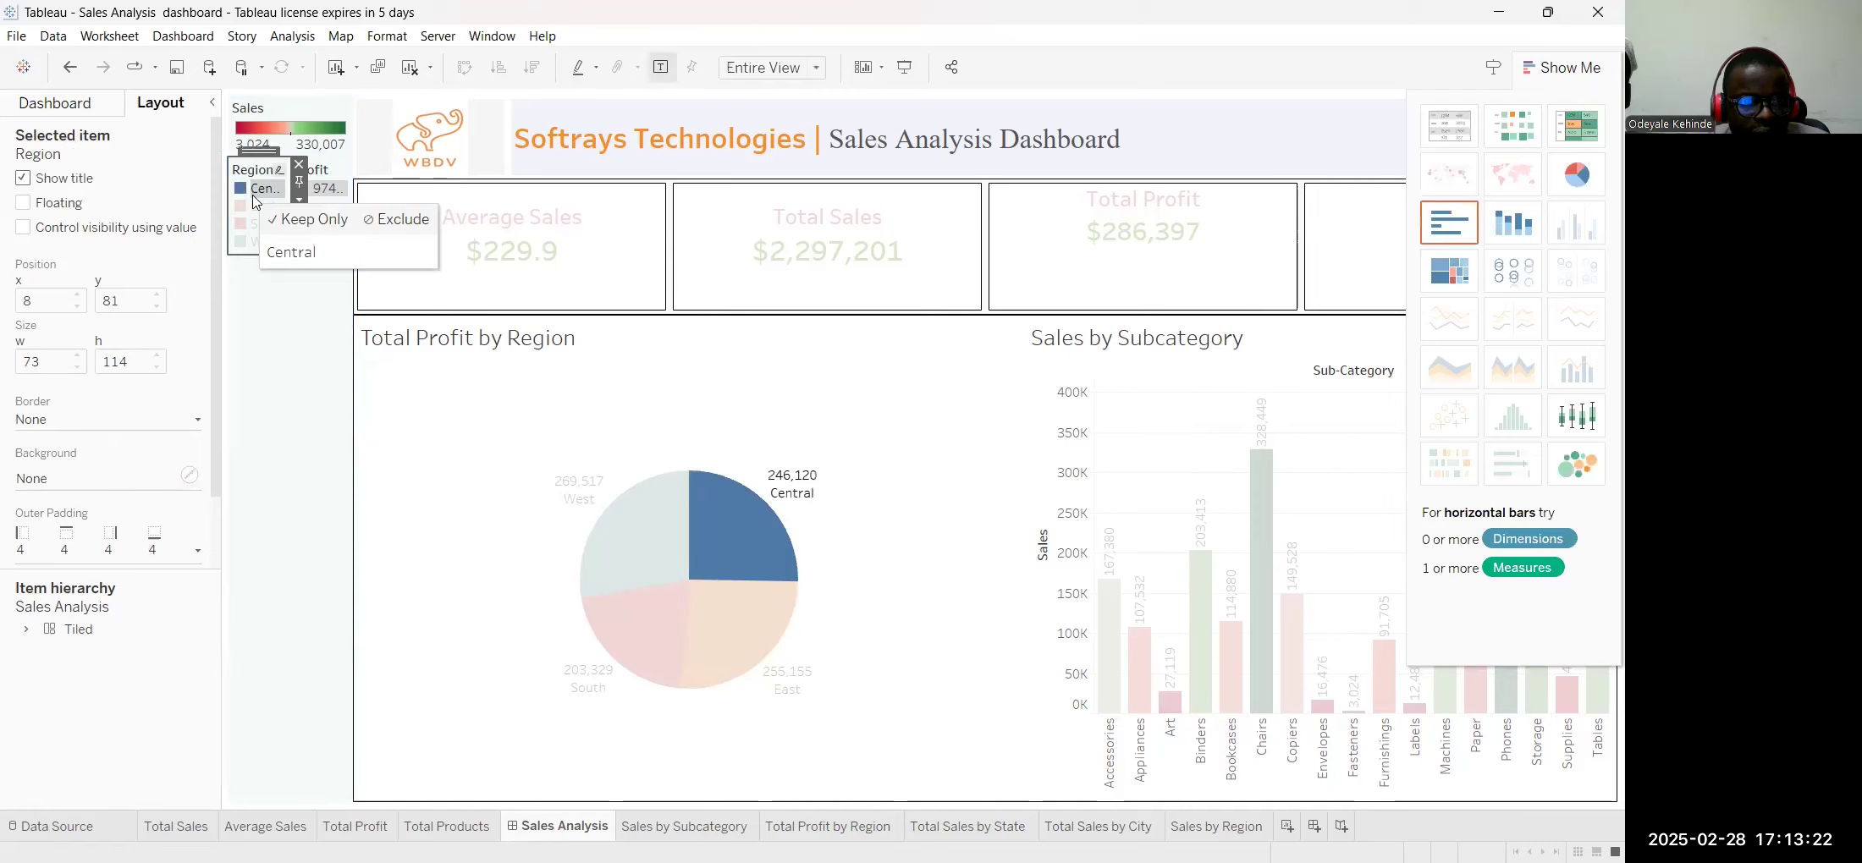
pyautogui.click(243, 224)
pyautogui.click(244, 242)
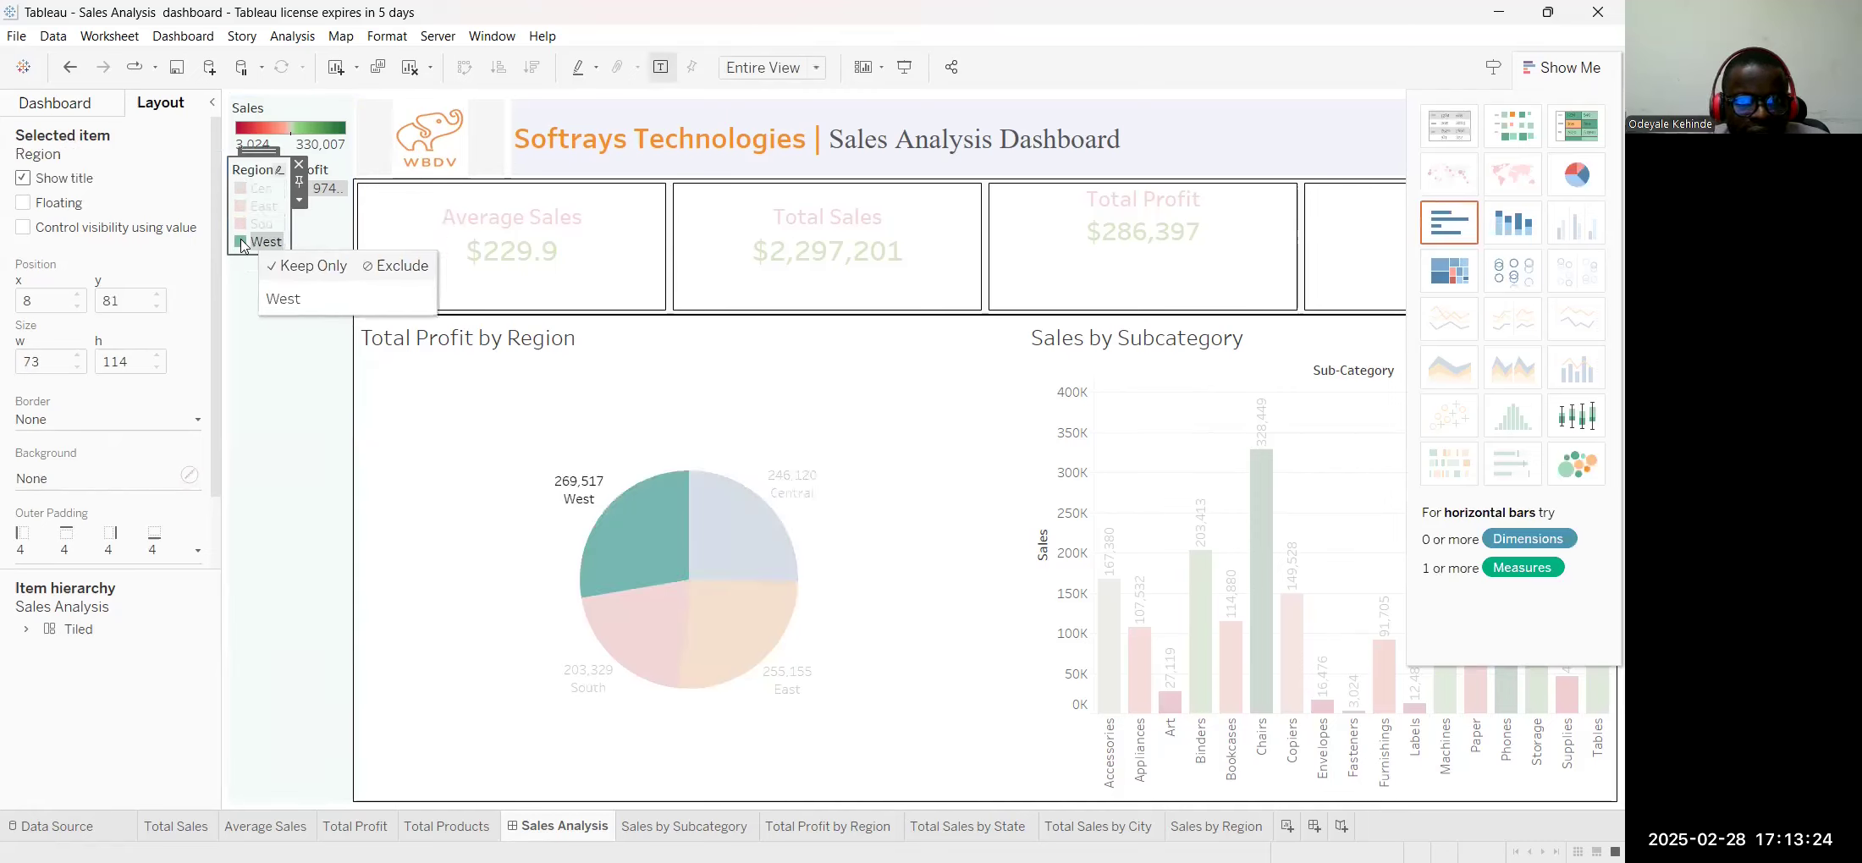
# Remove the Region legend from the side container and hide the Show Me chart gallery
pyautogui.click(300, 201)
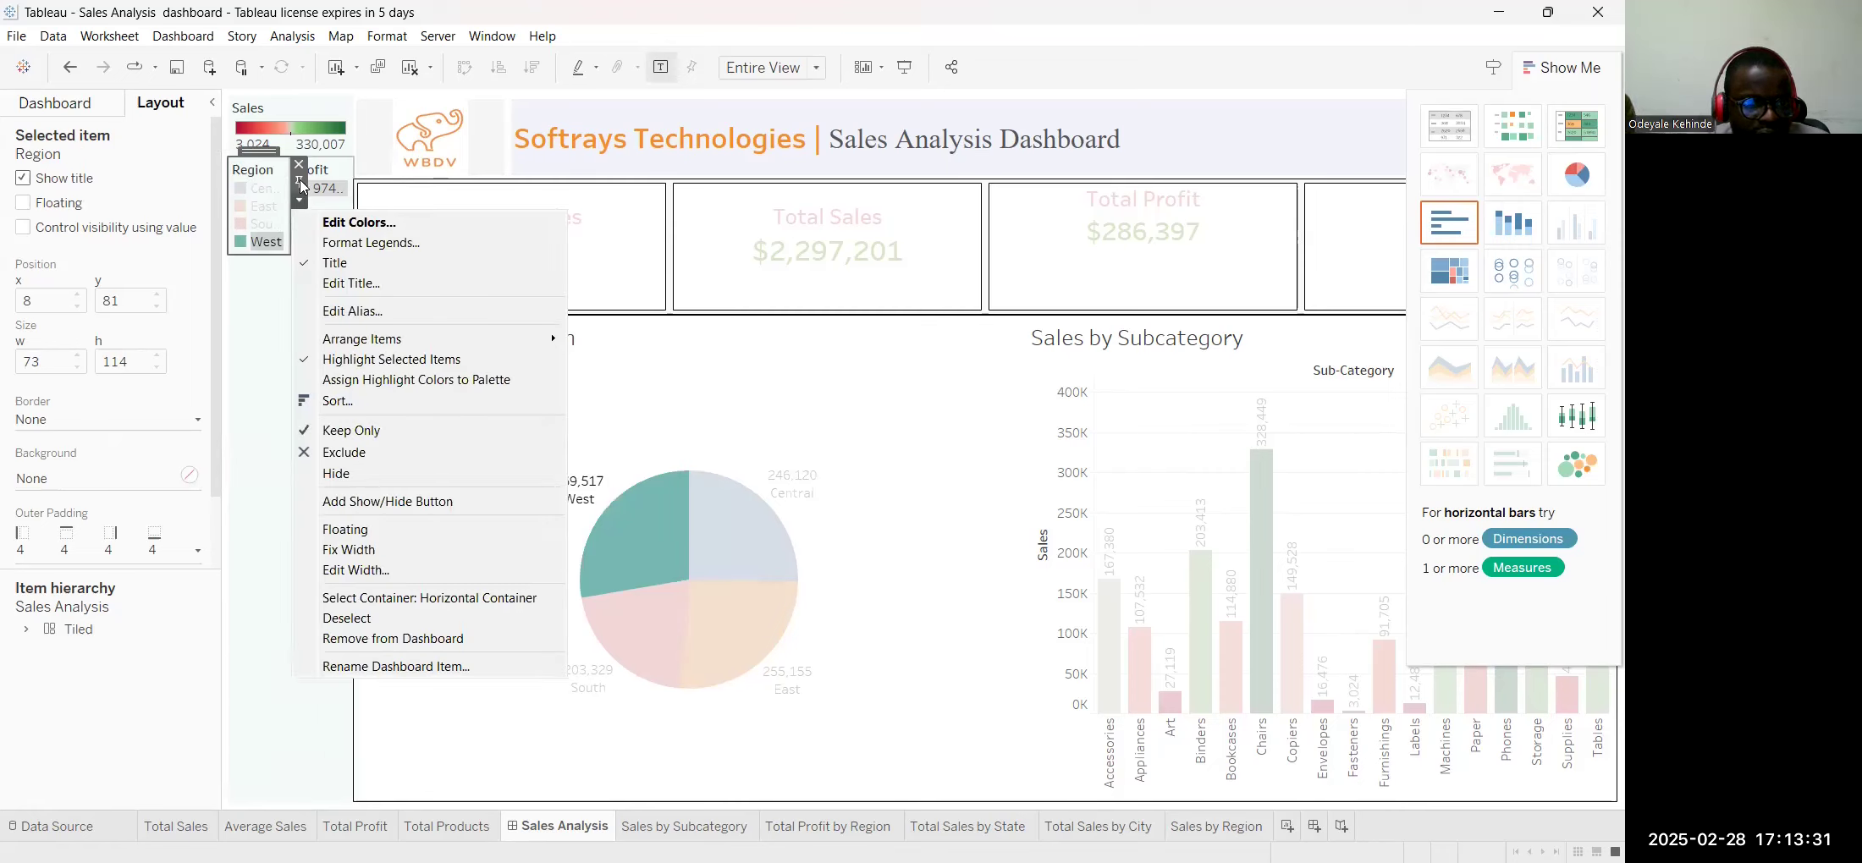
pyautogui.click(301, 197)
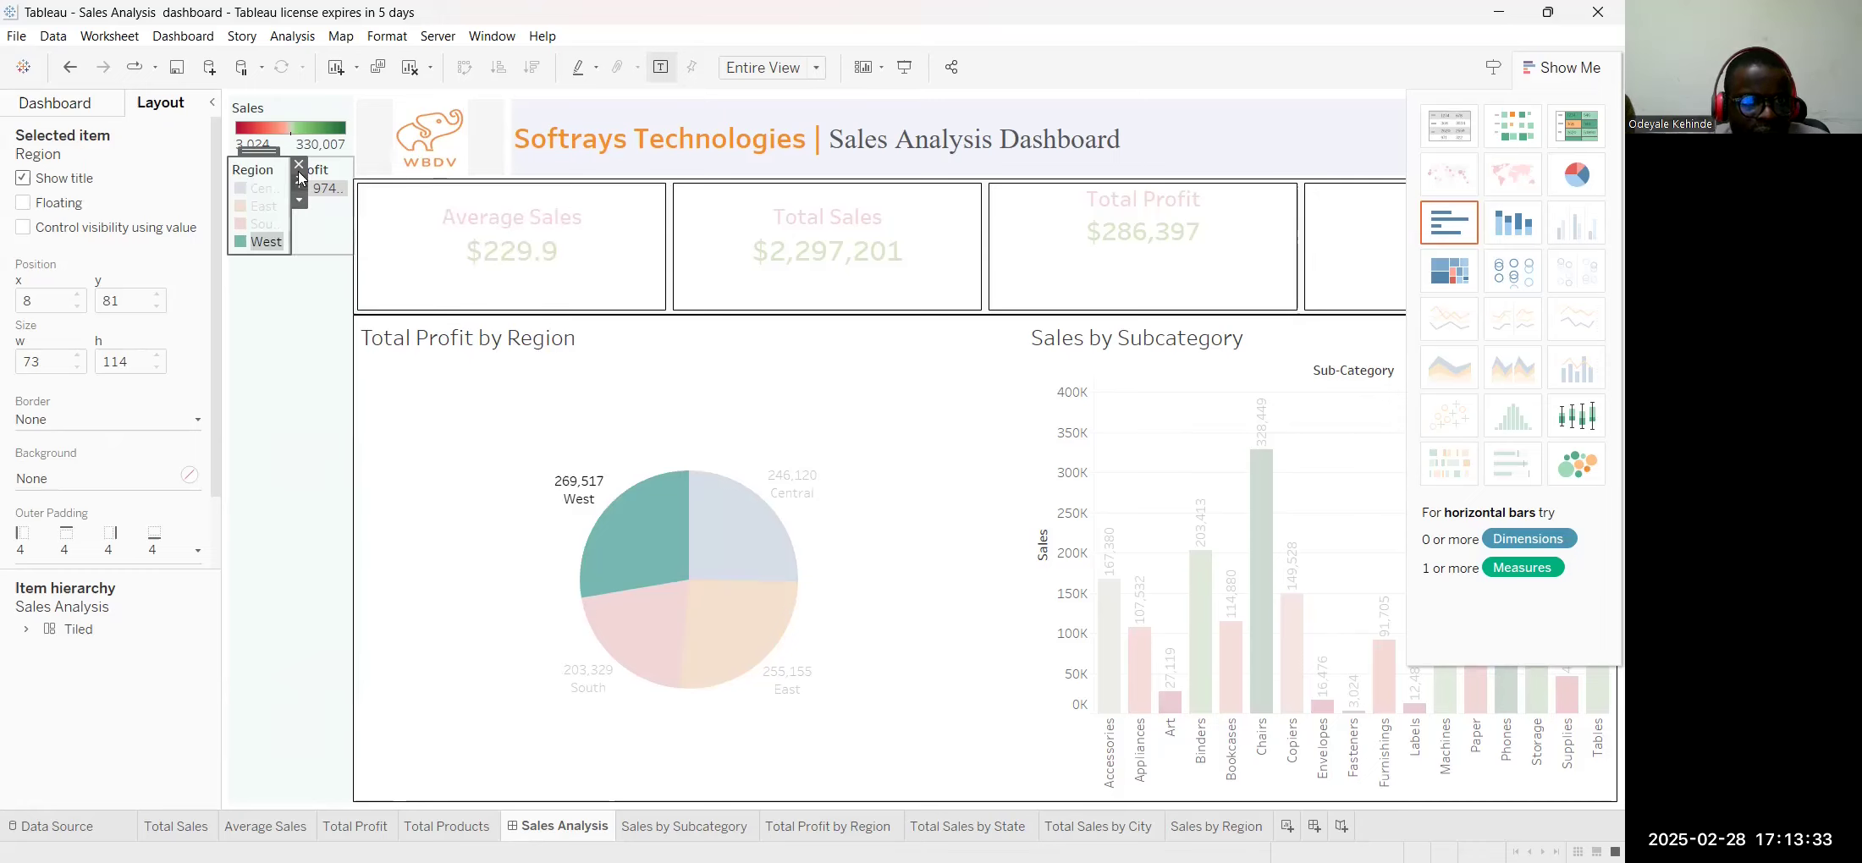
pyautogui.press('Delete')
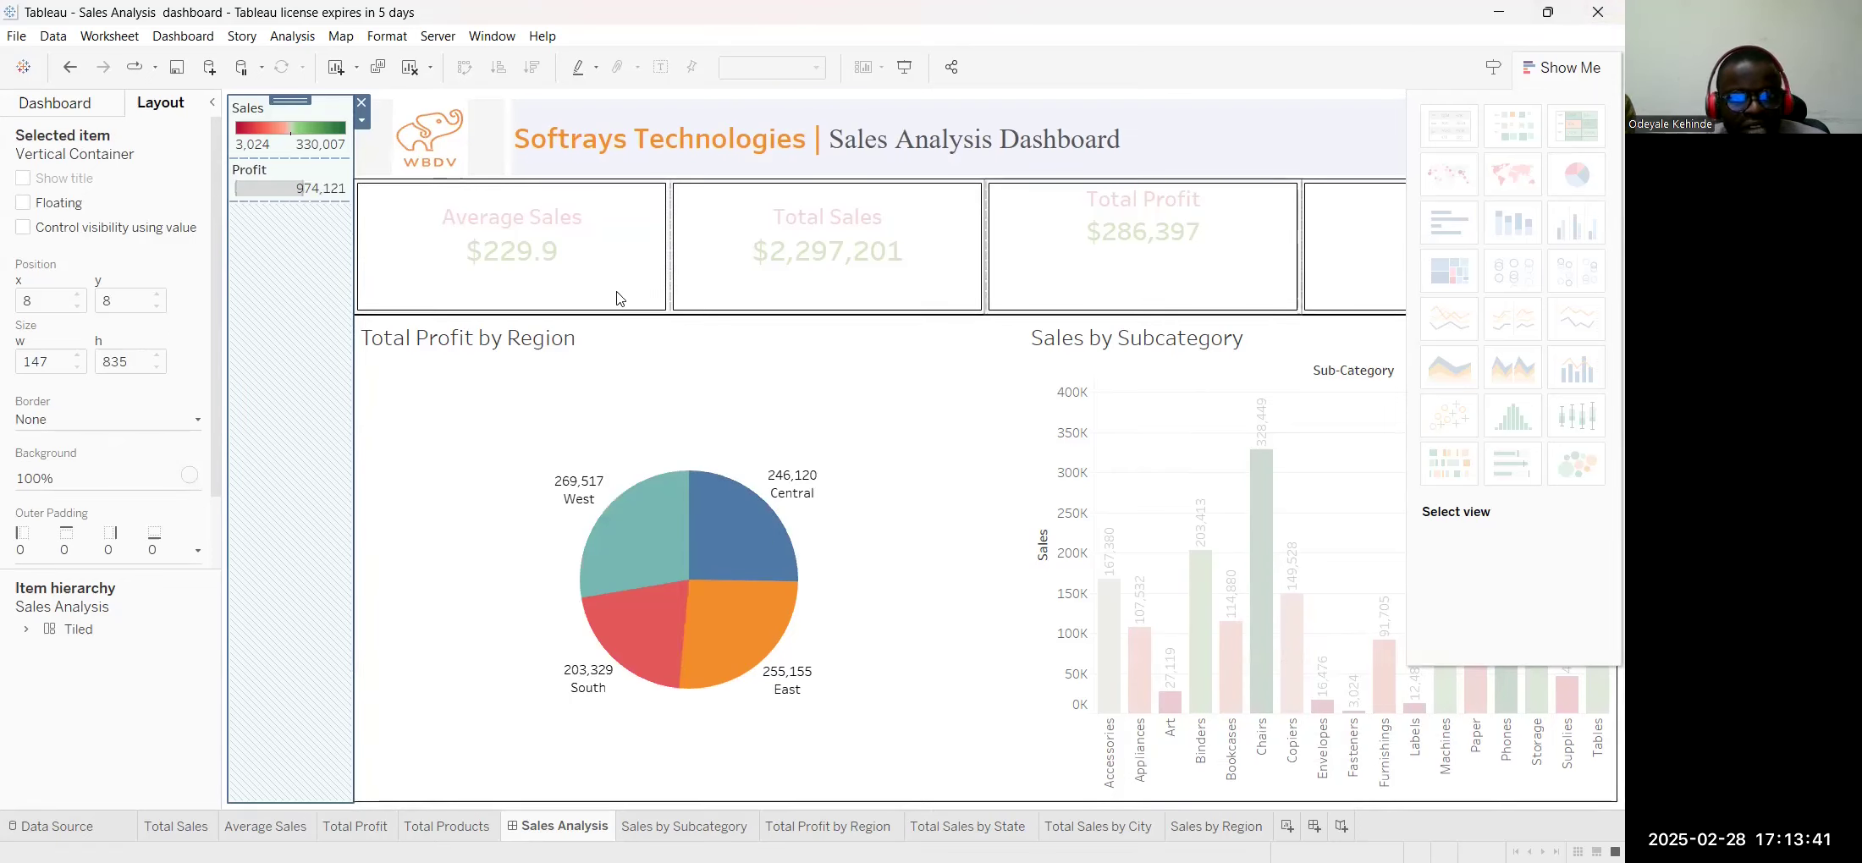
pyautogui.click(1560, 75)
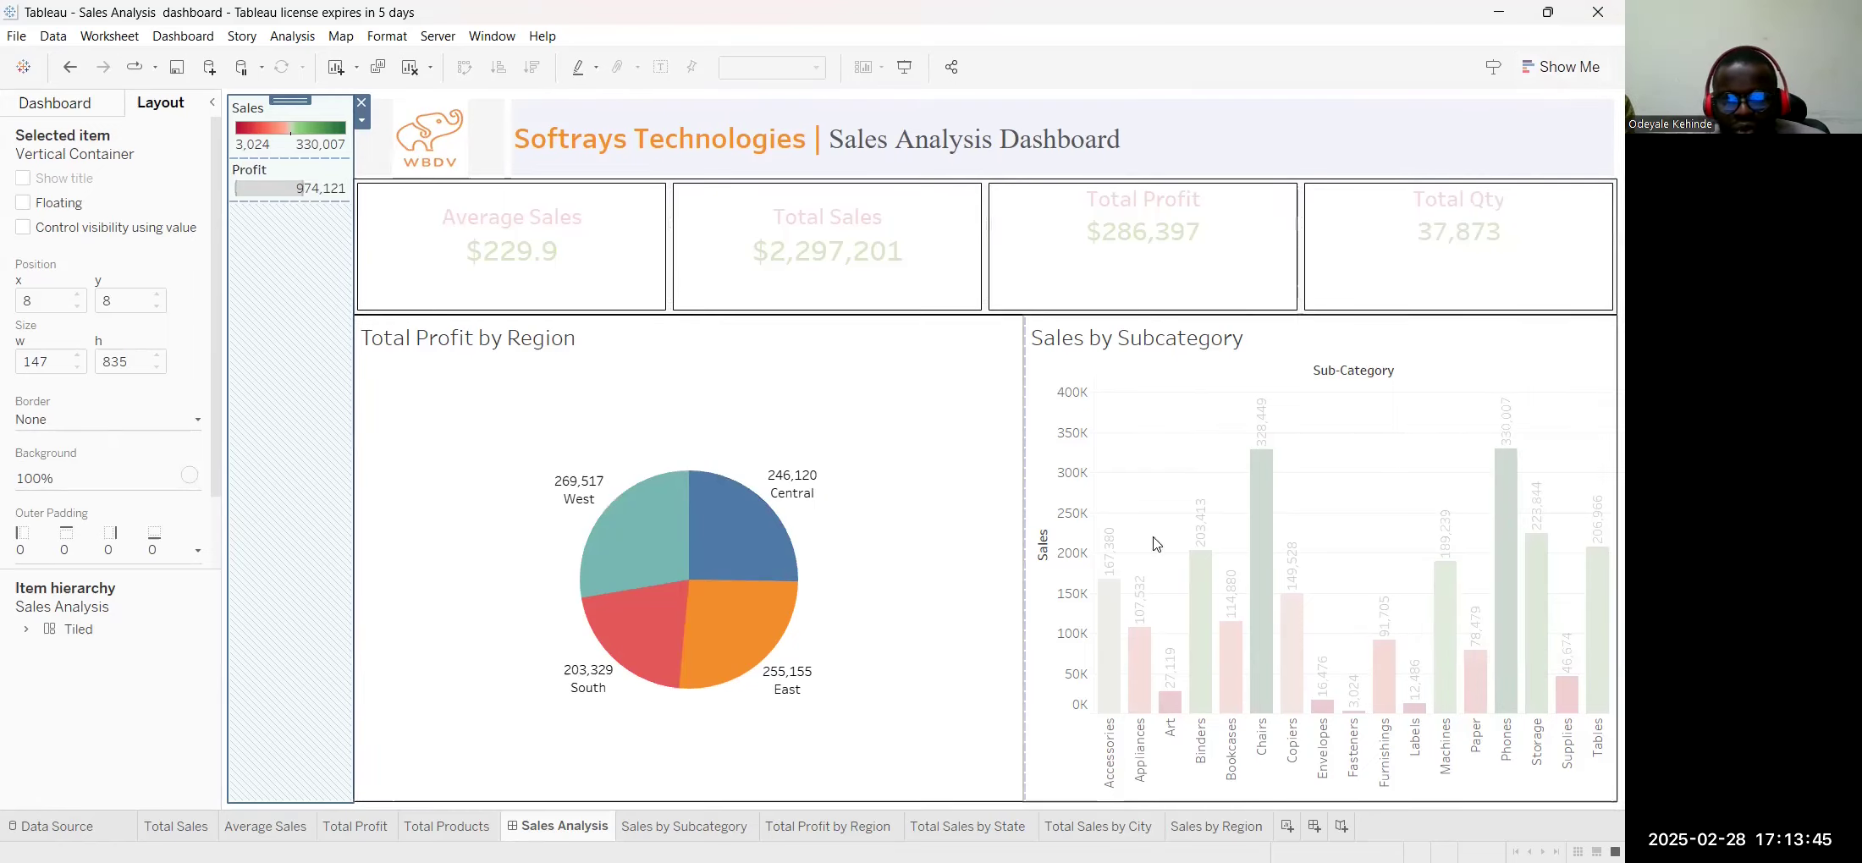
# Add a tiled horizontal container across the dashboard between the KPI cards and the existing chart row
pyautogui.moveTo(1208, 581)
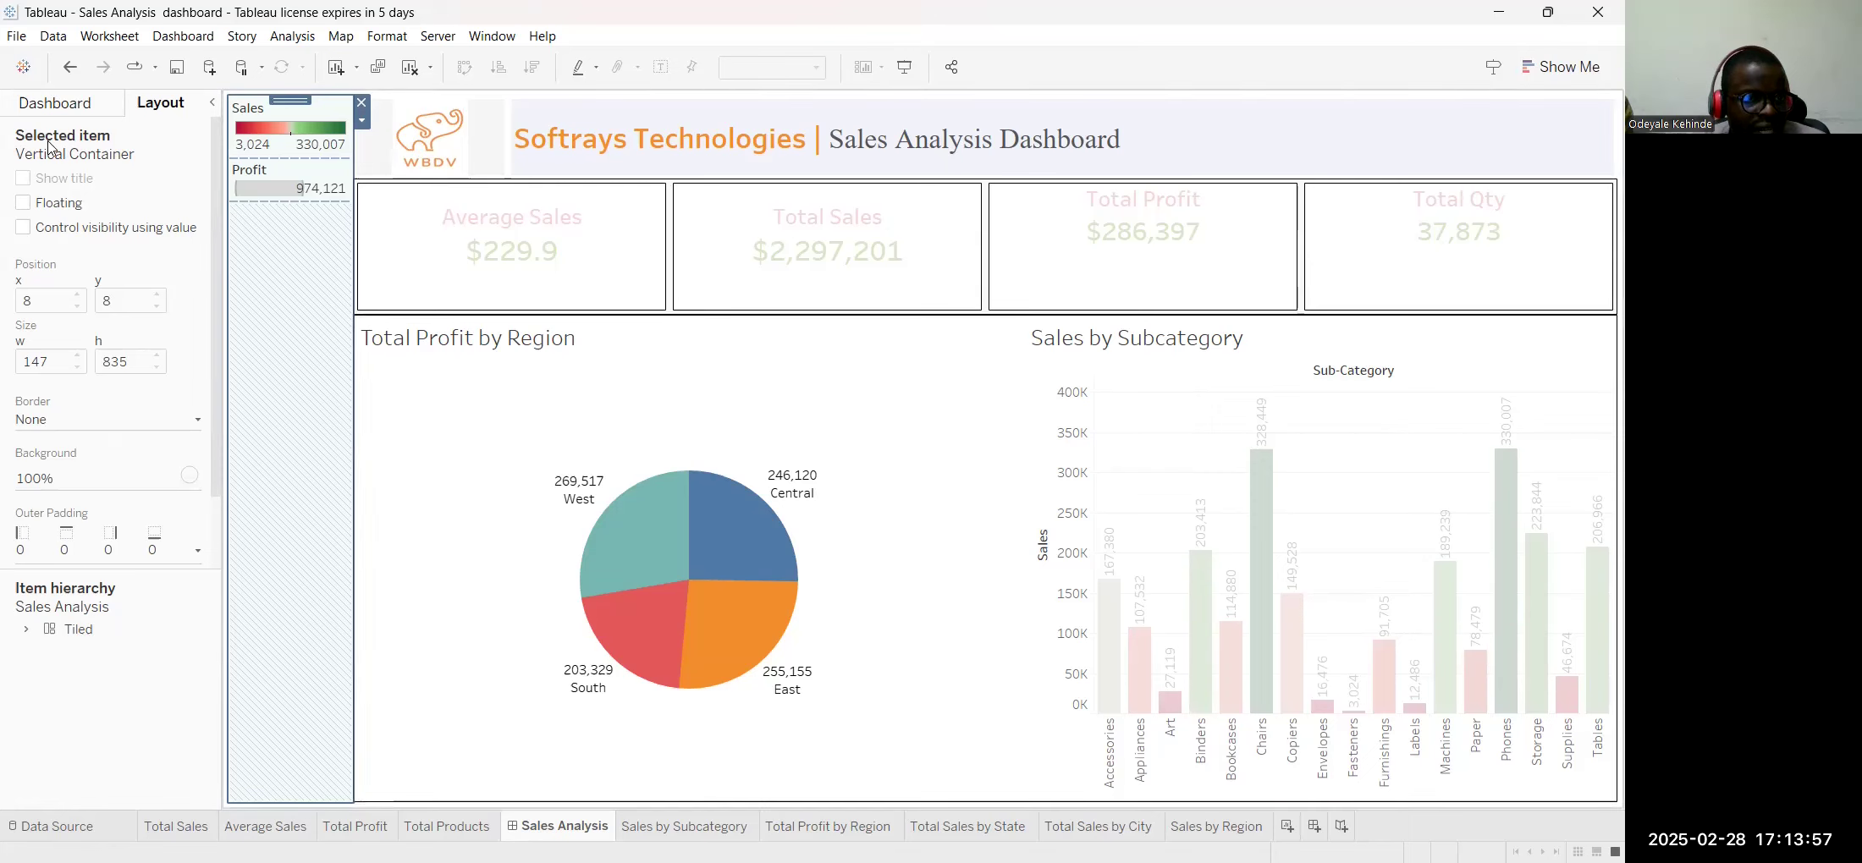
pyautogui.click(44, 102)
pyautogui.moveTo(84, 539); pyautogui.dragTo(1079, 500)
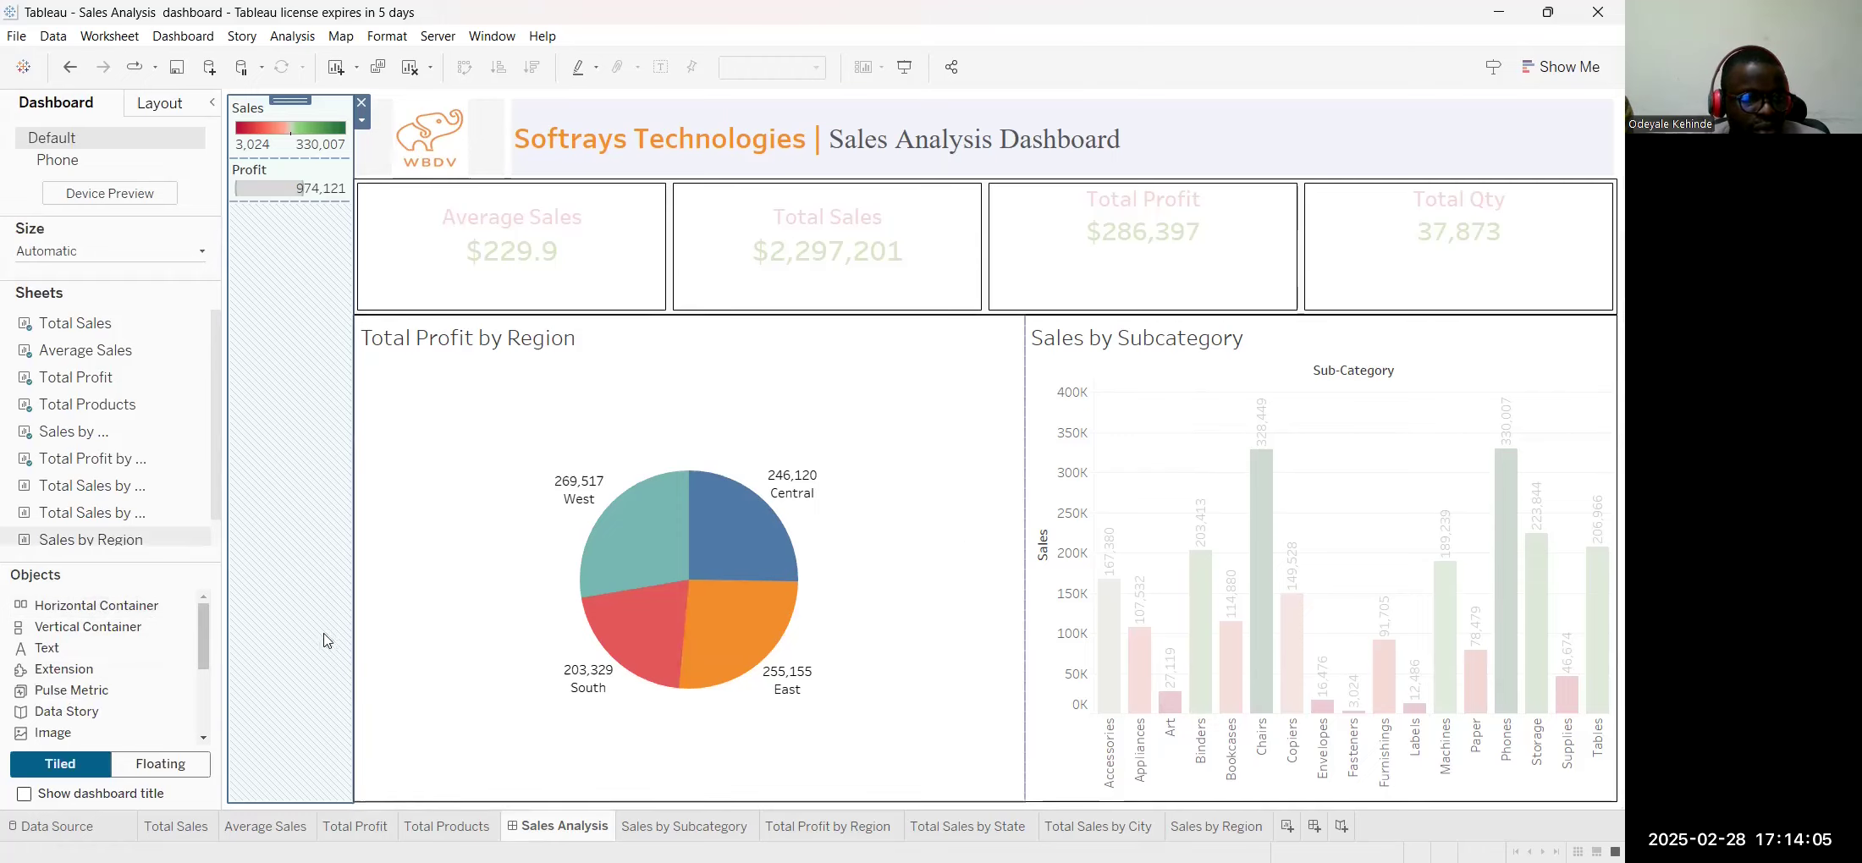
pyautogui.click(98, 609)
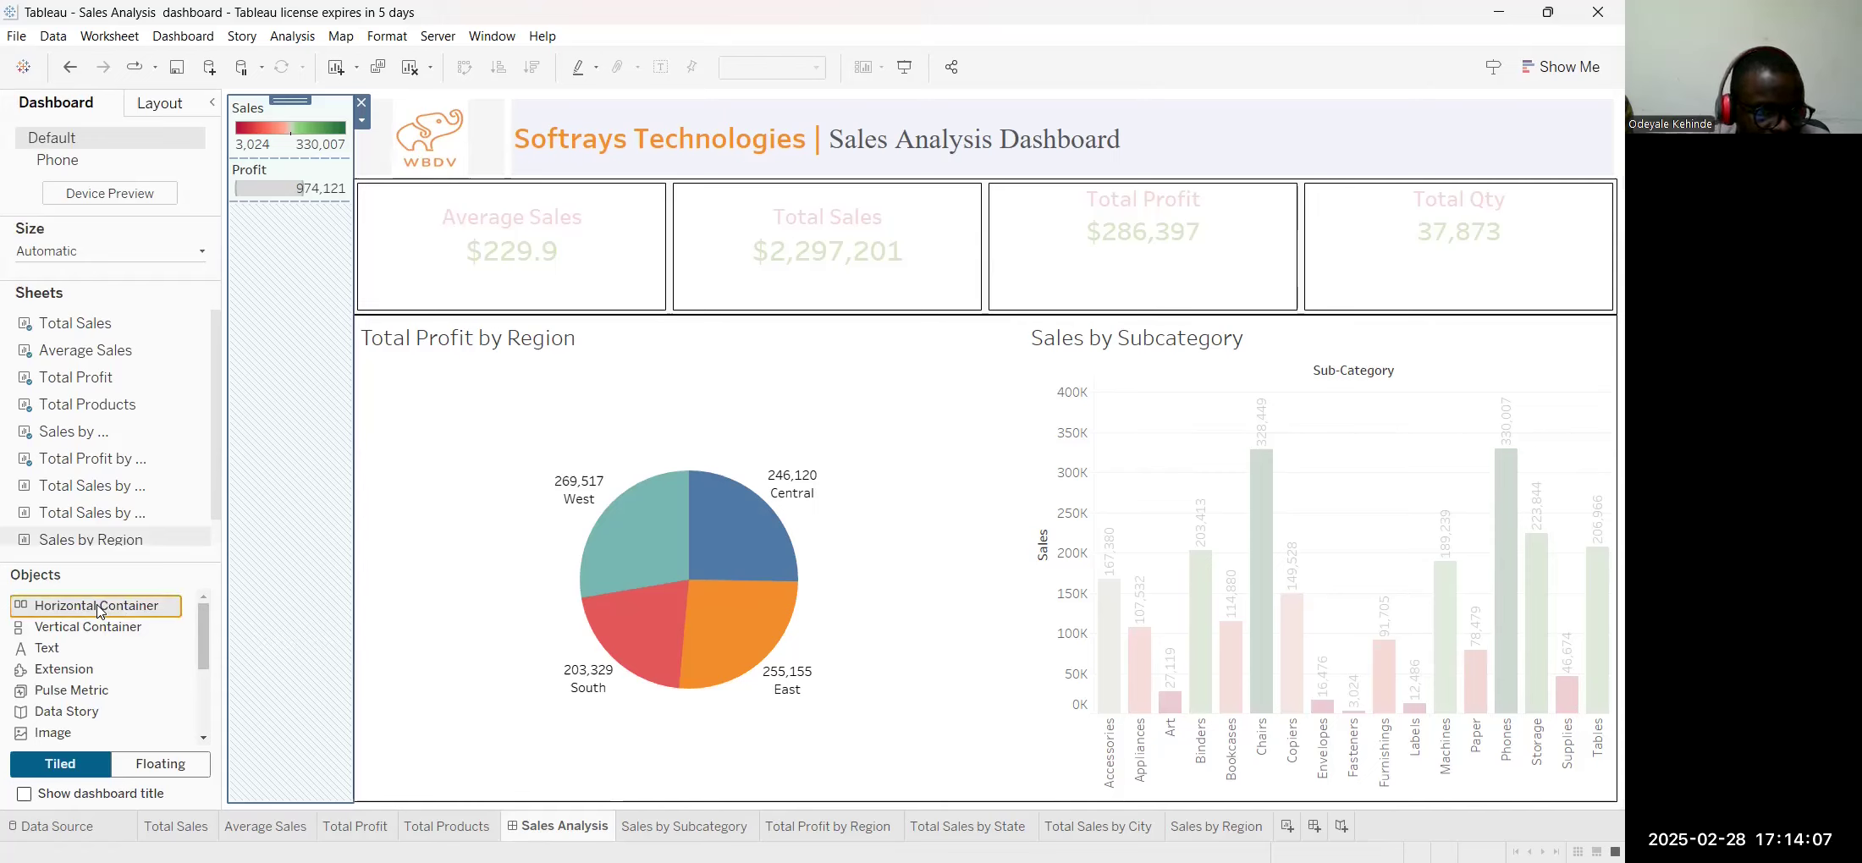
pyautogui.moveTo(99, 611)
pyautogui.mouseDown()
pyautogui.moveTo(779, 425)
pyautogui.moveTo(830, 381)
pyautogui.moveTo(1012, 372)
pyautogui.moveTo(1055, 536)
pyautogui.moveTo(1046, 770)
pyautogui.moveTo(975, 780)
pyautogui.moveTo(1231, 373)
pyautogui.mouseUp()
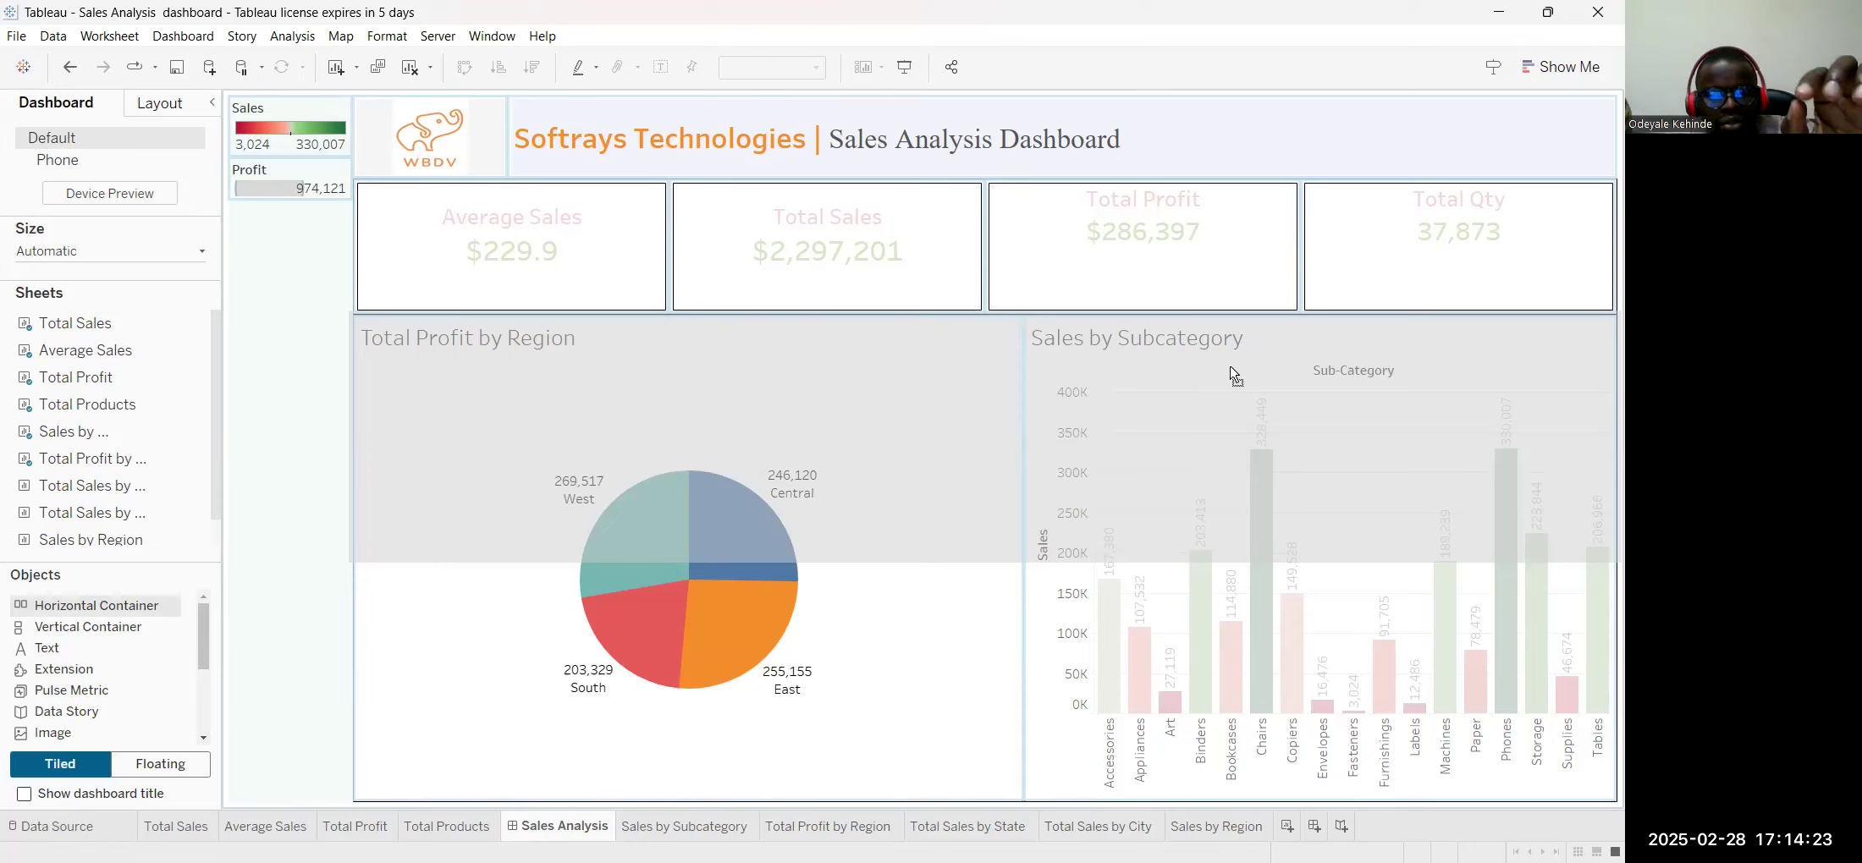
pyautogui.moveTo(1234, 374); pyautogui.dragTo(1234, 374)
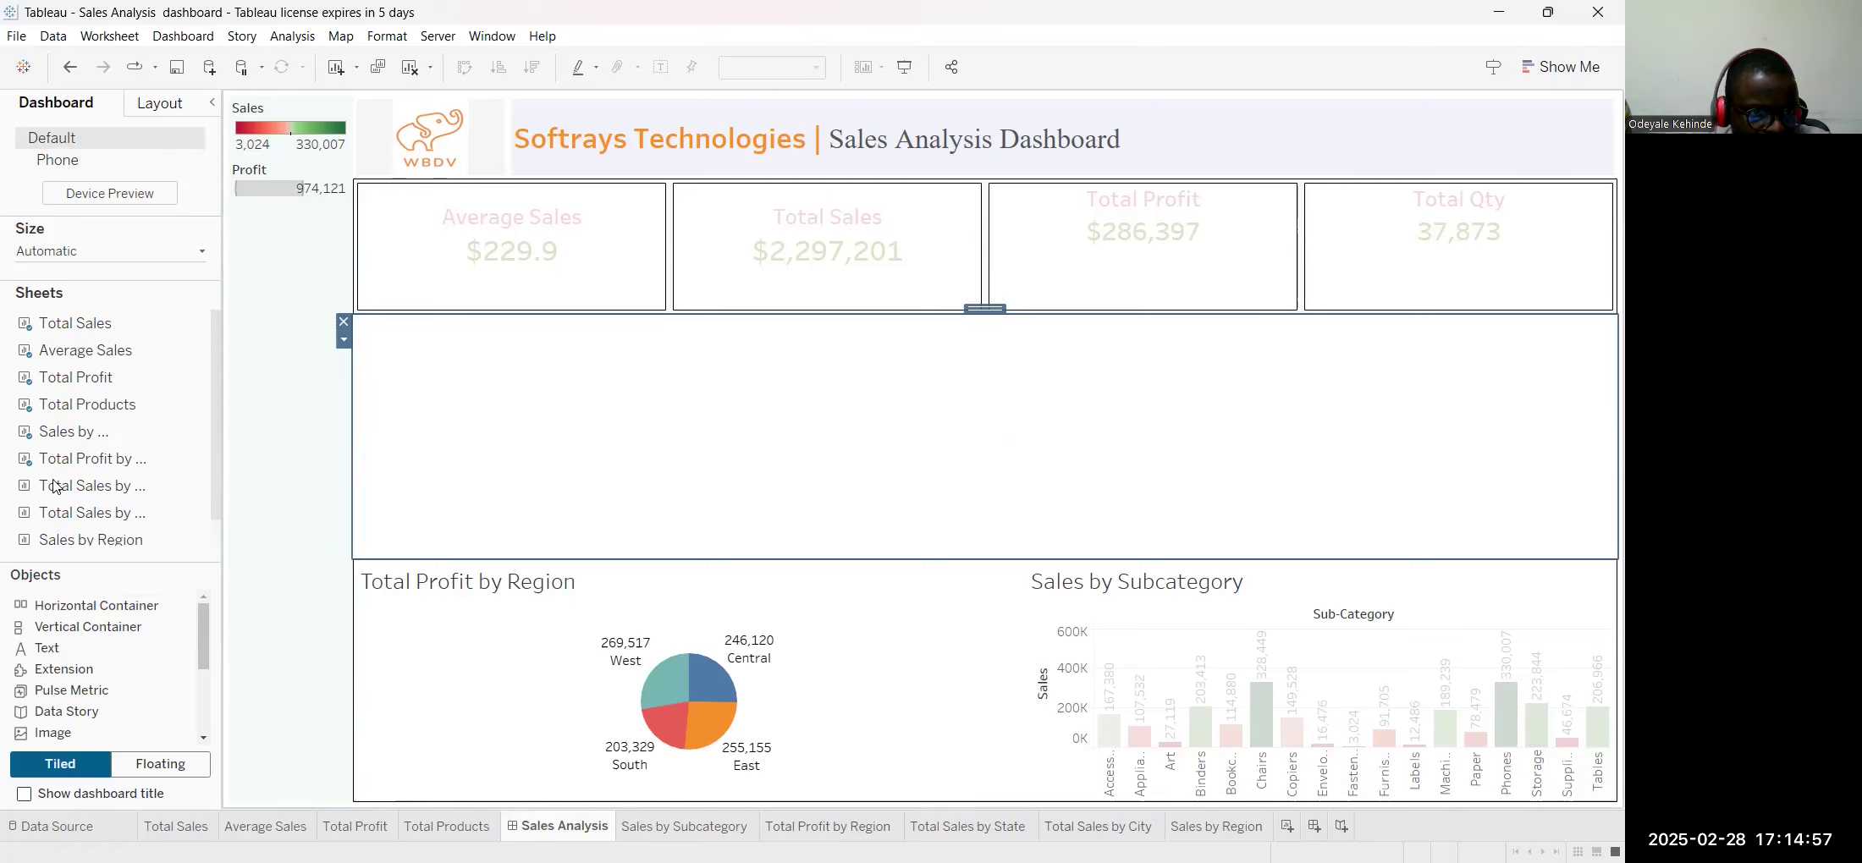
# Place the Total Sales by State map in the new horizontal container and move the Sales by Subcategory chart to its left
pyautogui.moveTo(54, 486); pyautogui.dragTo(447, 415)
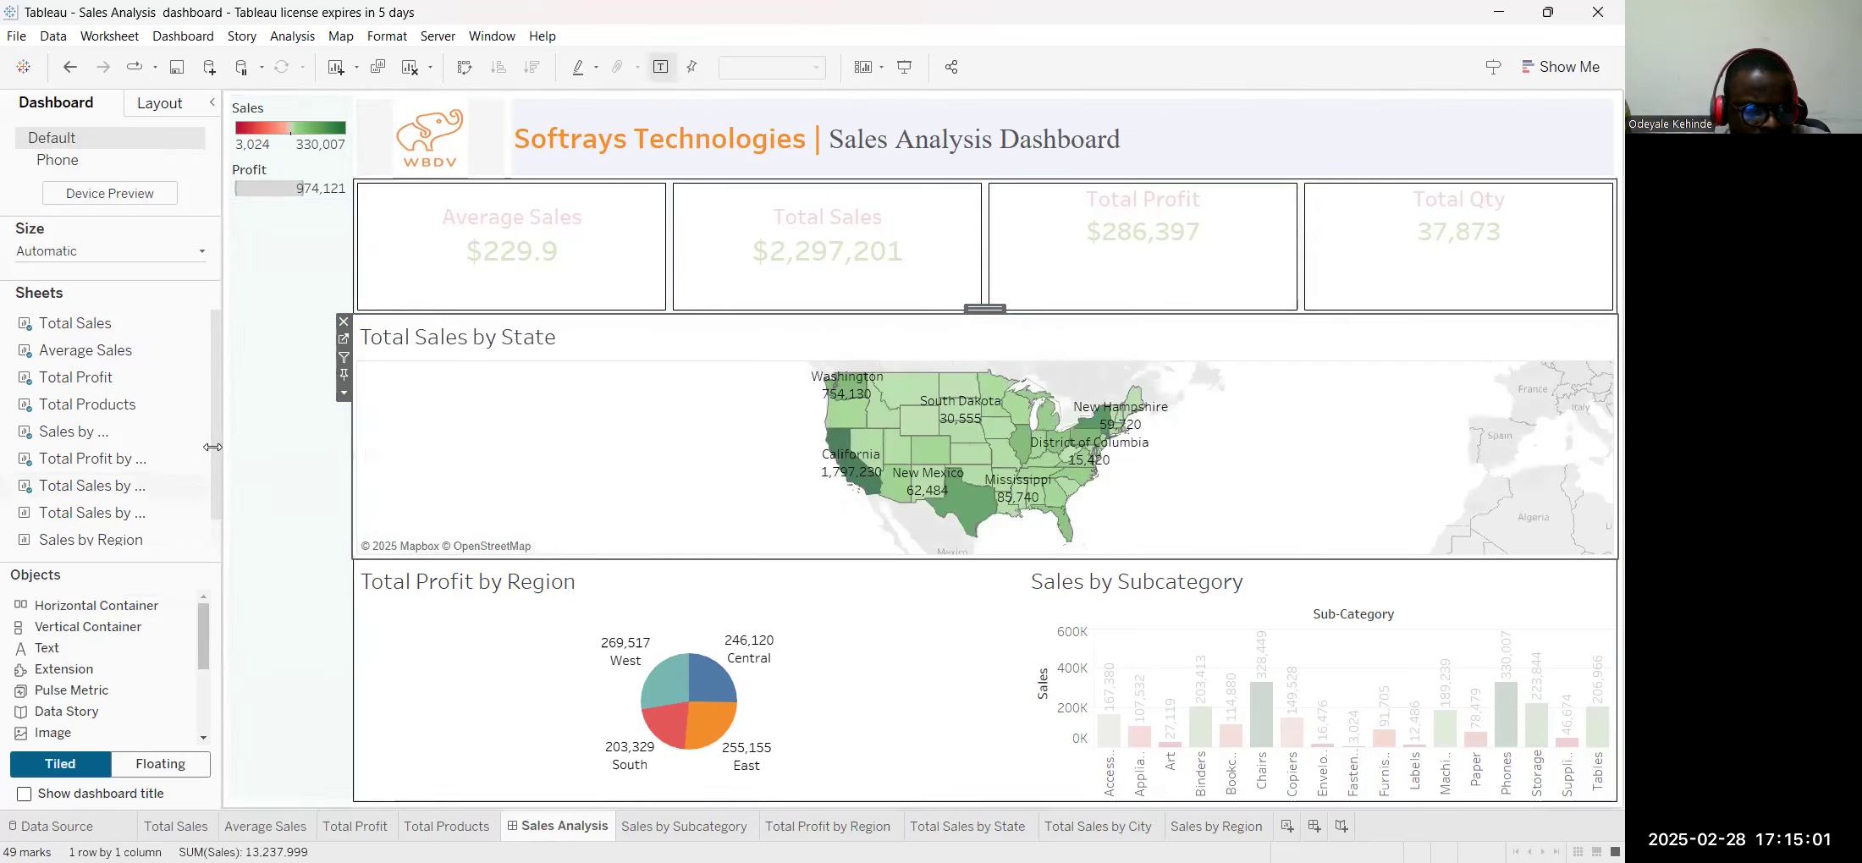
pyautogui.click(1213, 601)
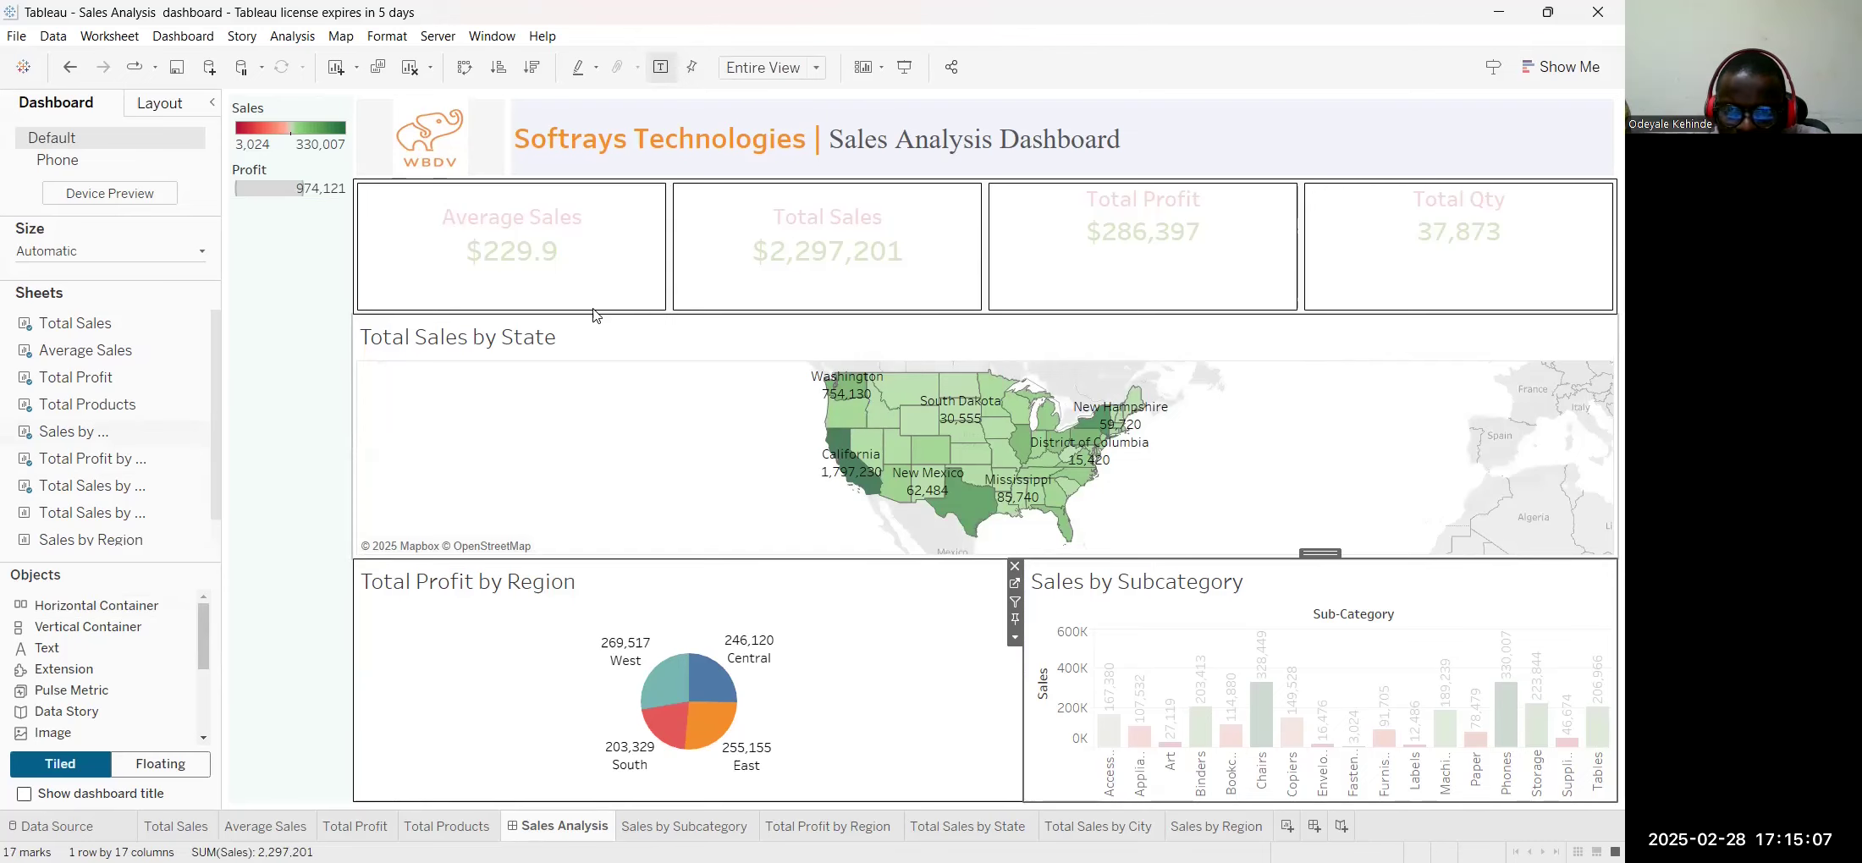
pyautogui.moveTo(1134, 520); pyautogui.dragTo(761, 414)
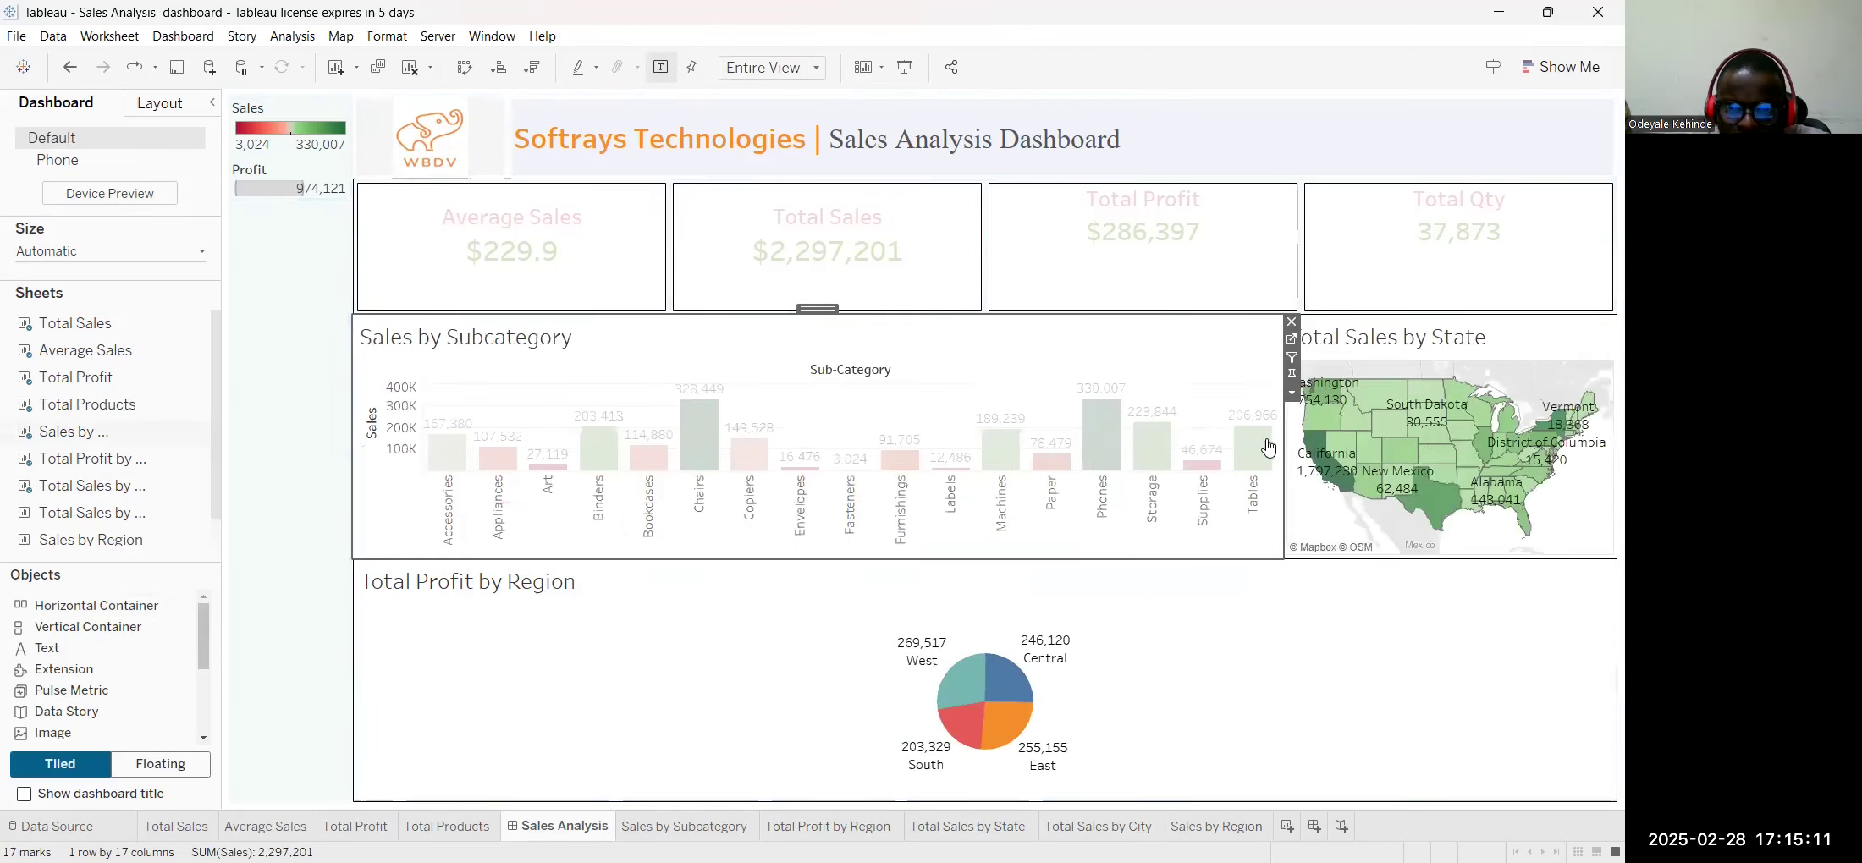
# Make the Sales by Subcategory chart and Total Sales by State map roughly equal in width and their row slightly taller
pyautogui.moveTo(1281, 438); pyautogui.dragTo(948, 415)
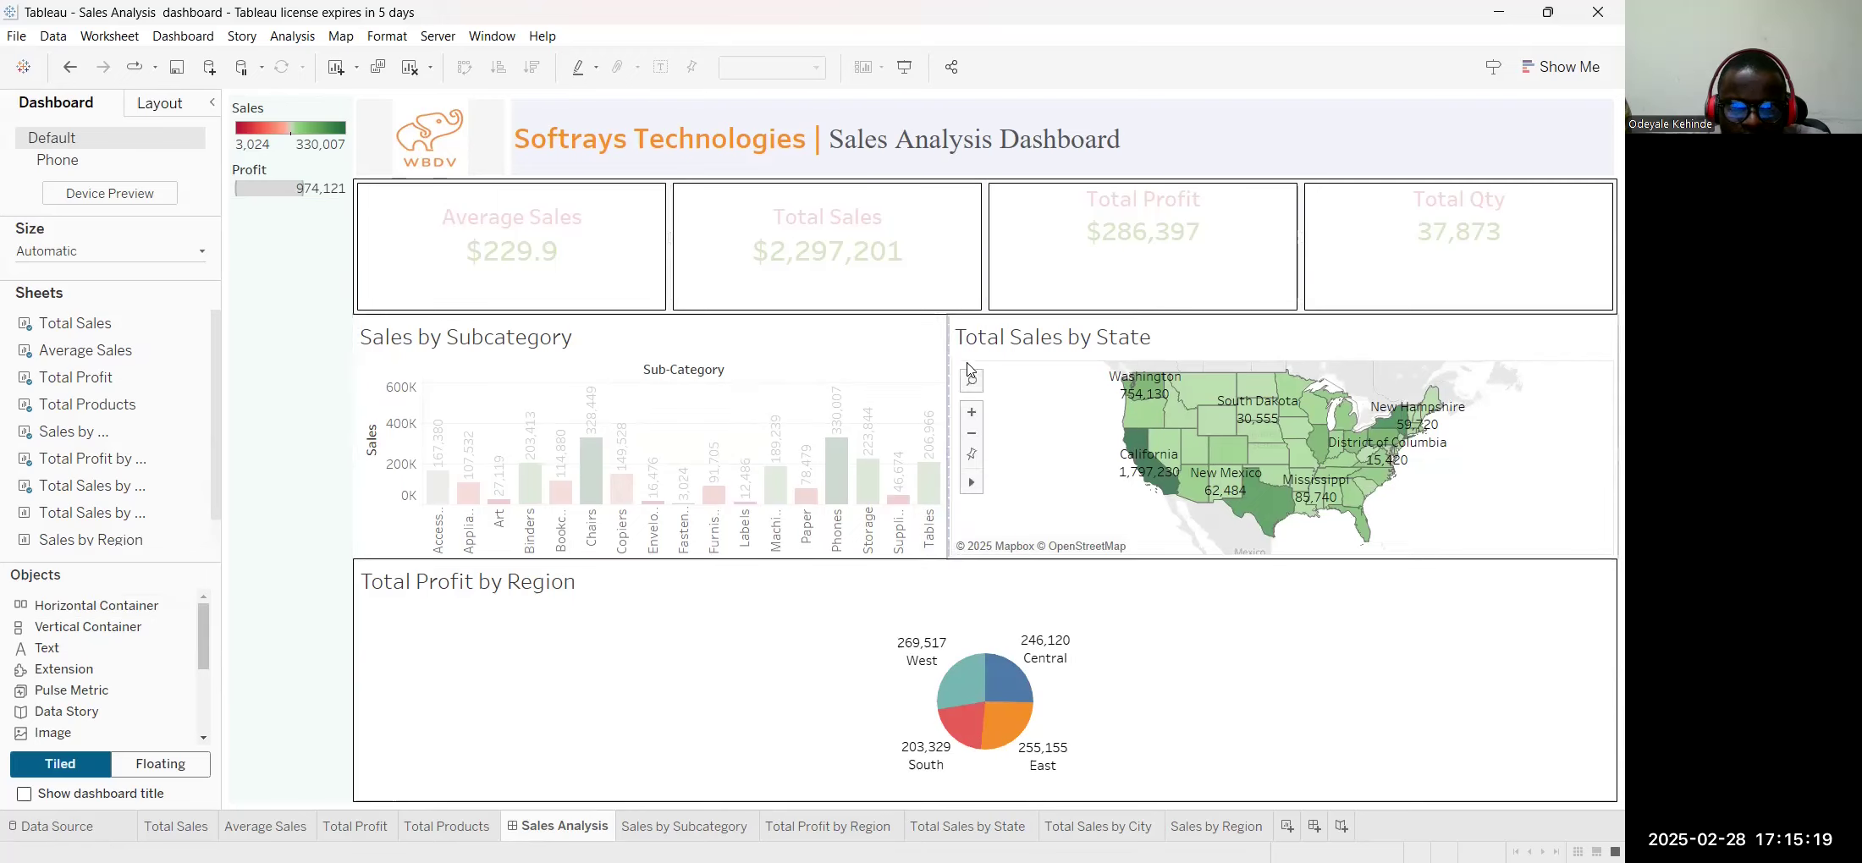
pyautogui.moveTo(949, 374); pyautogui.dragTo(924, 381)
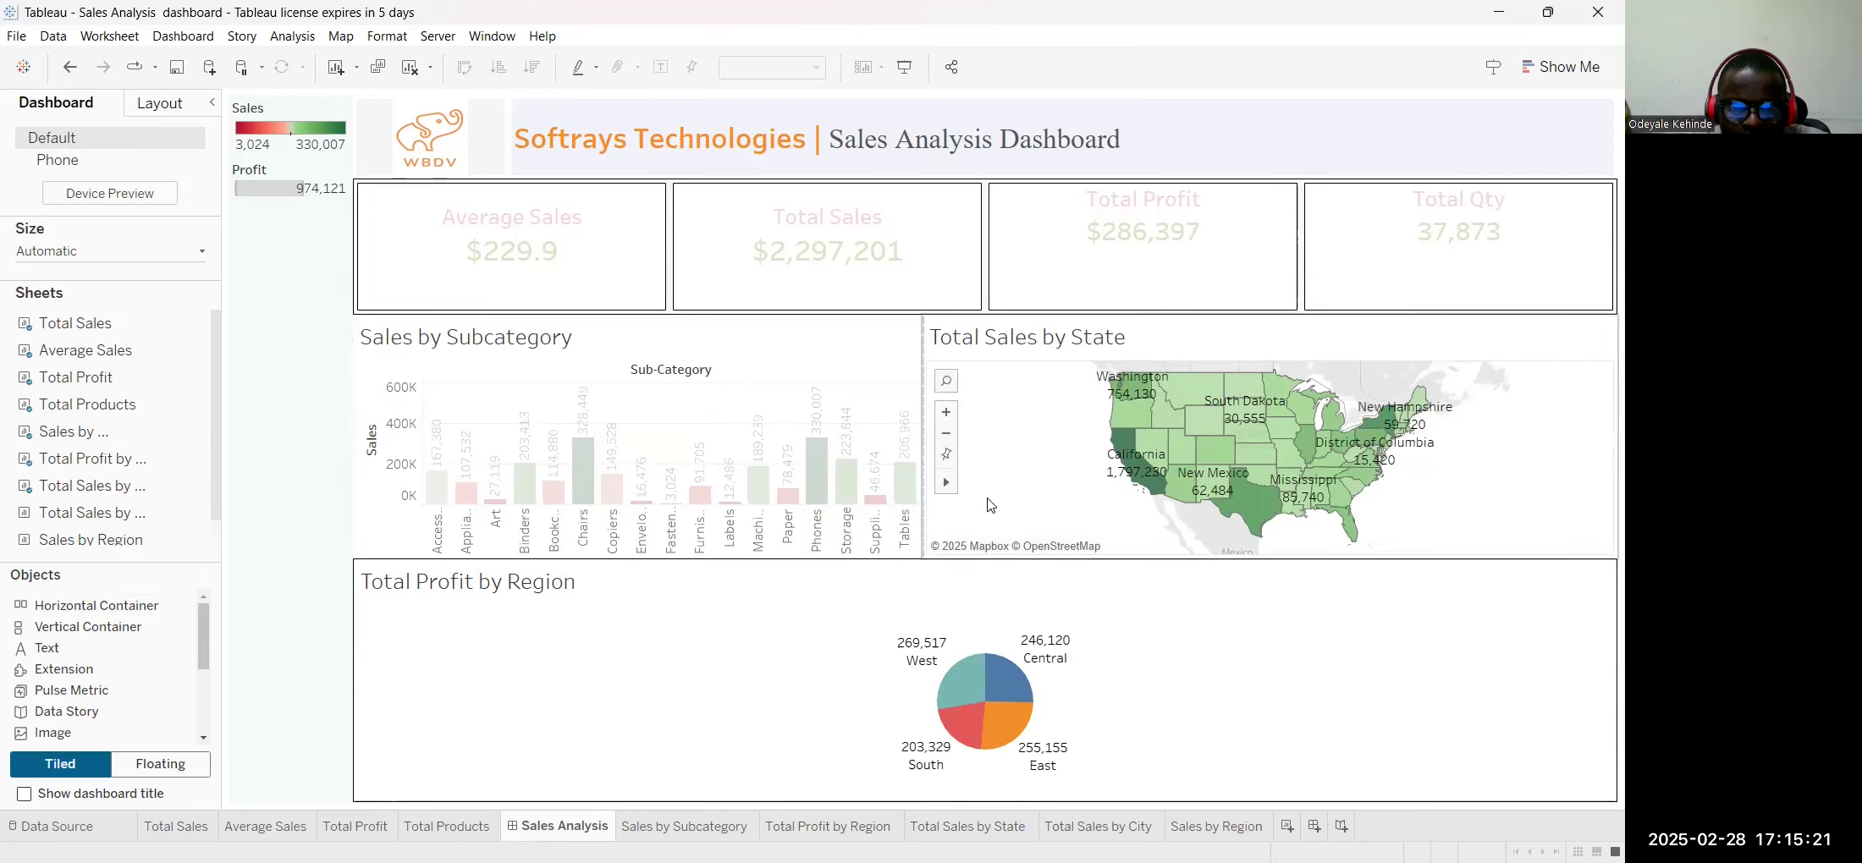
pyautogui.moveTo(925, 430); pyautogui.dragTo(999, 440)
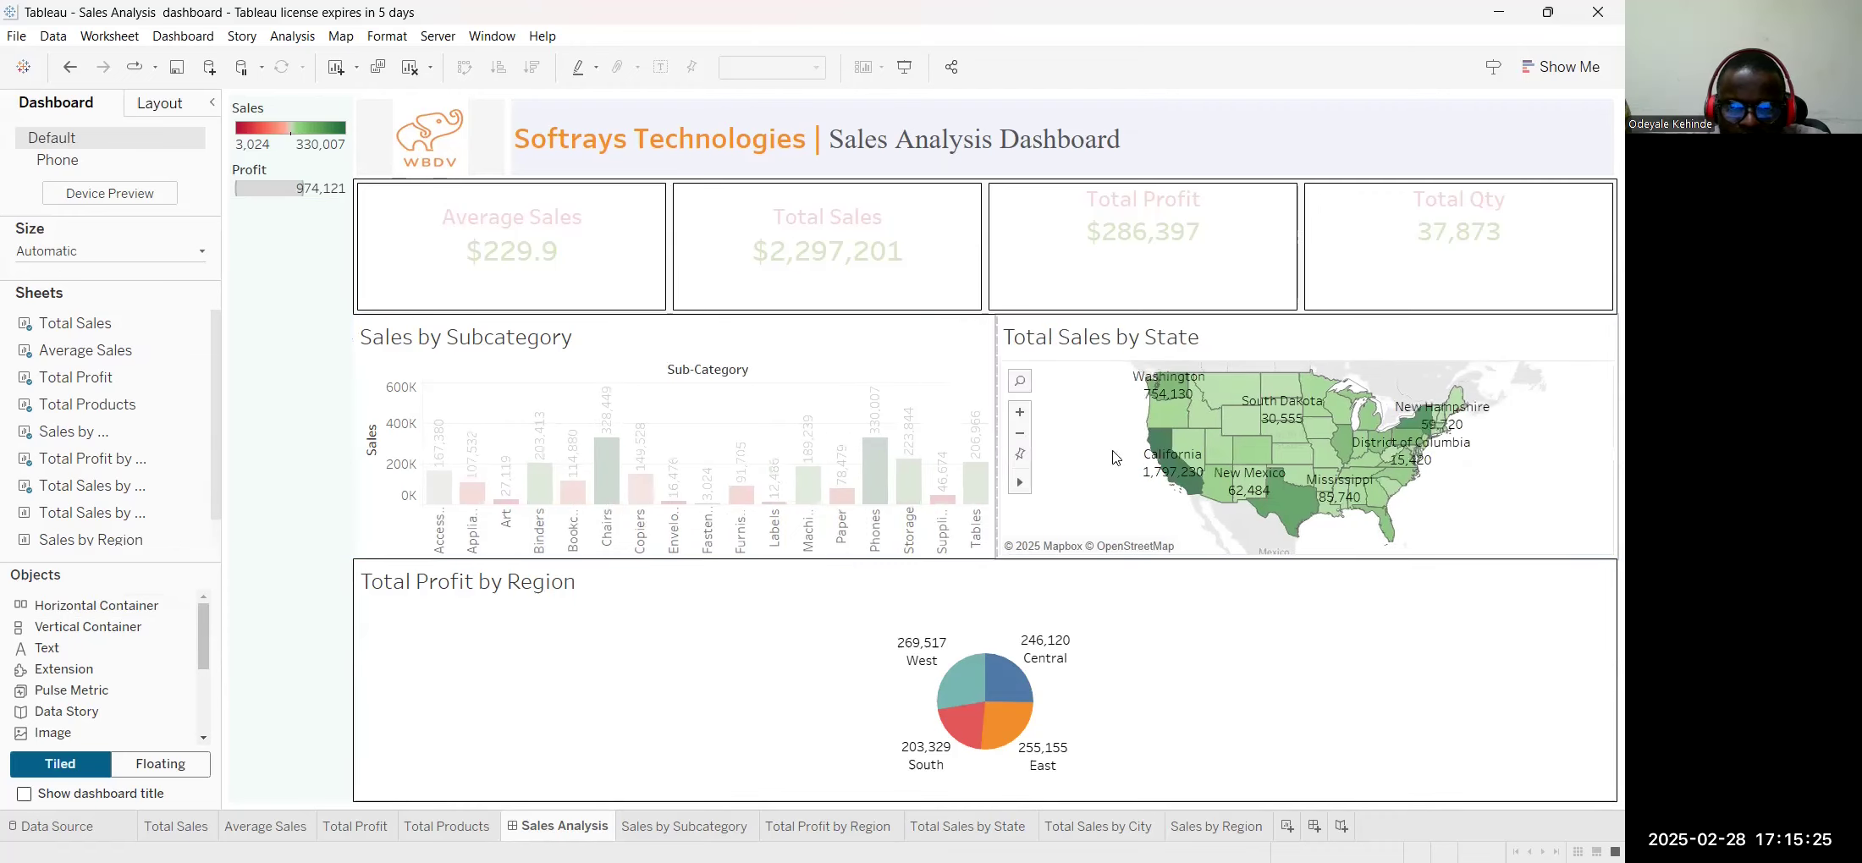
pyautogui.click(1118, 550)
pyautogui.click(989, 562)
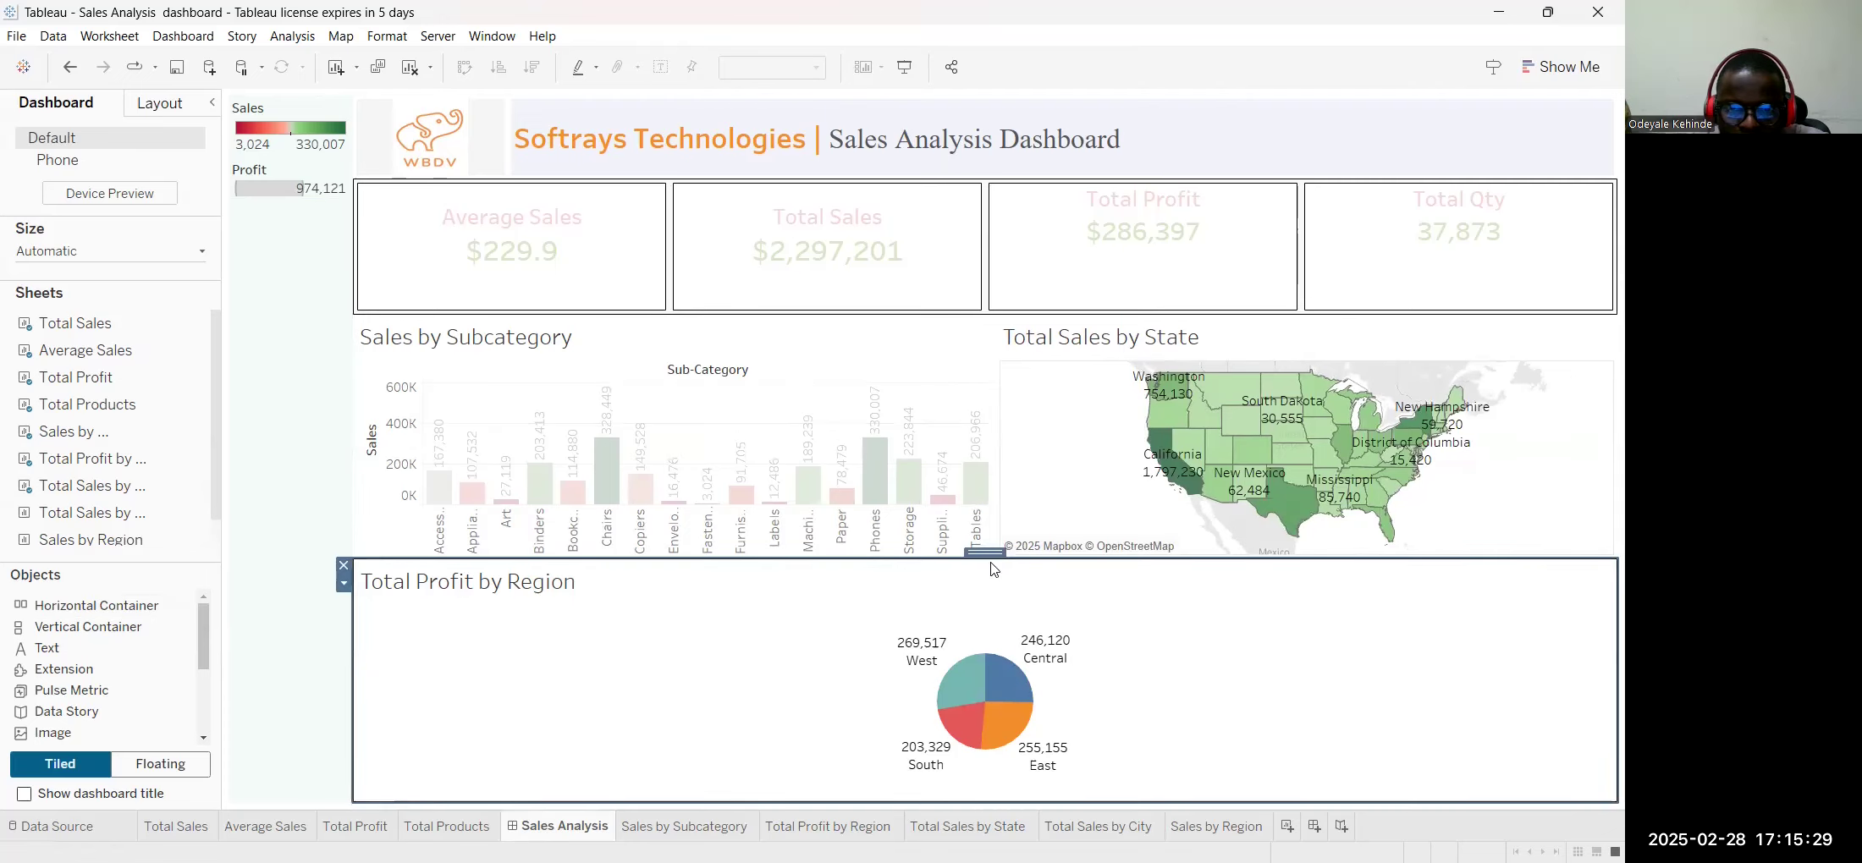
pyautogui.moveTo(1014, 559); pyautogui.dragTo(1015, 579)
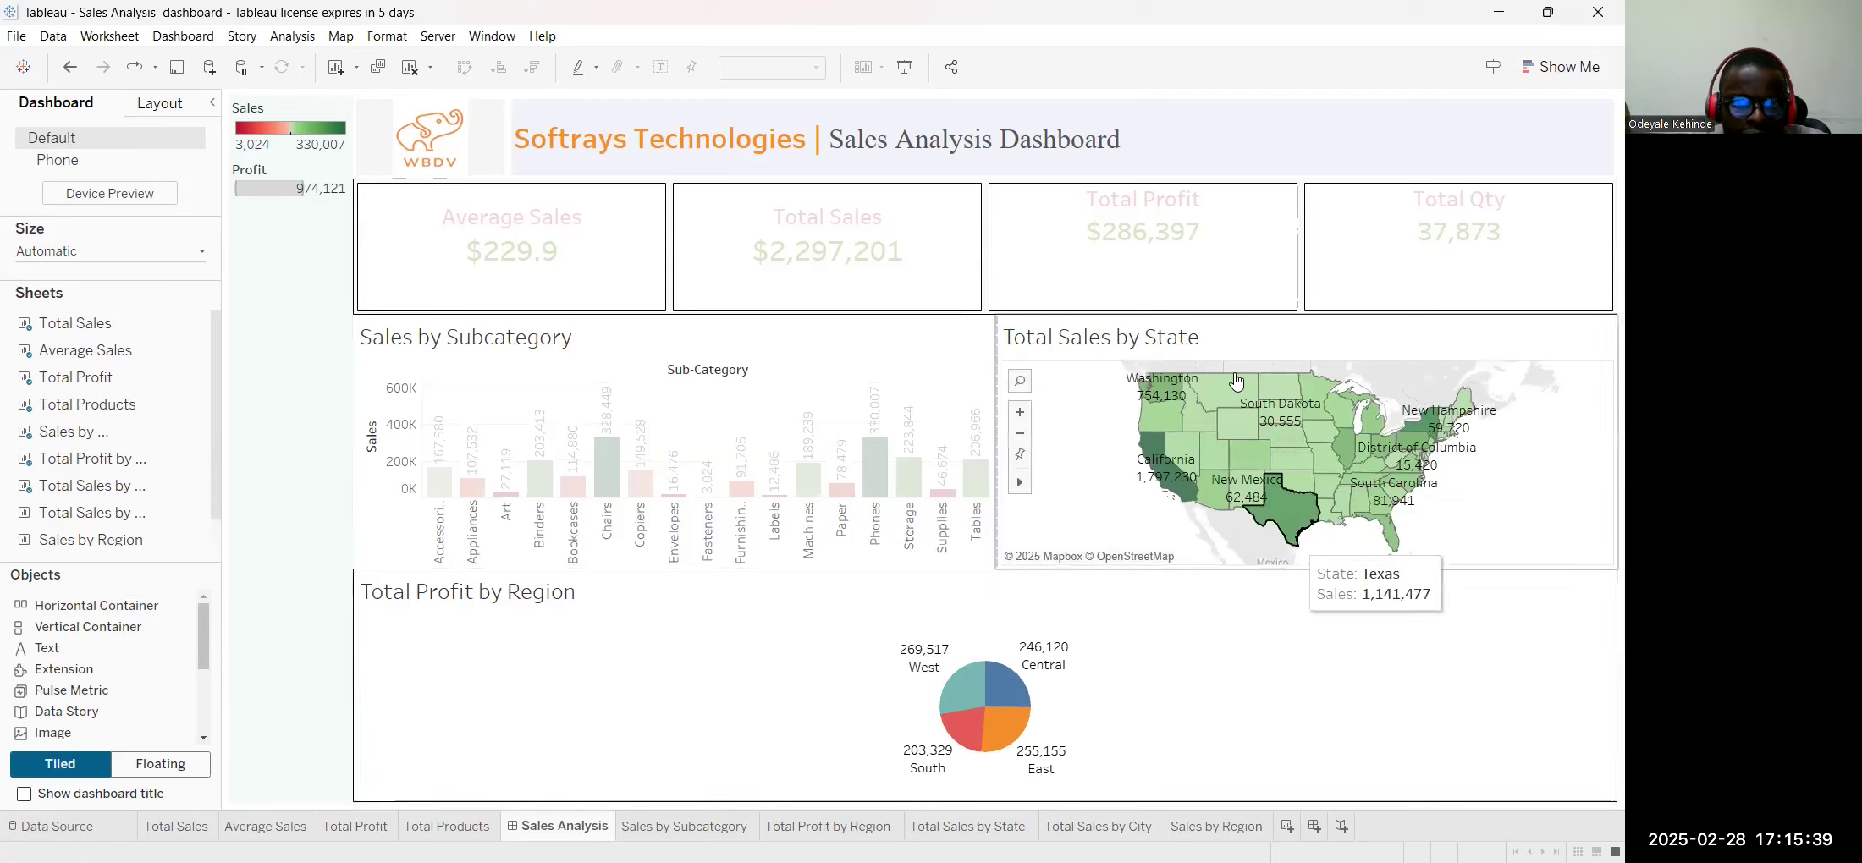
# Add the Total Sales by City map to the lower row, left of the Total Profit by Region pie
pyautogui.moveTo(145, 535)
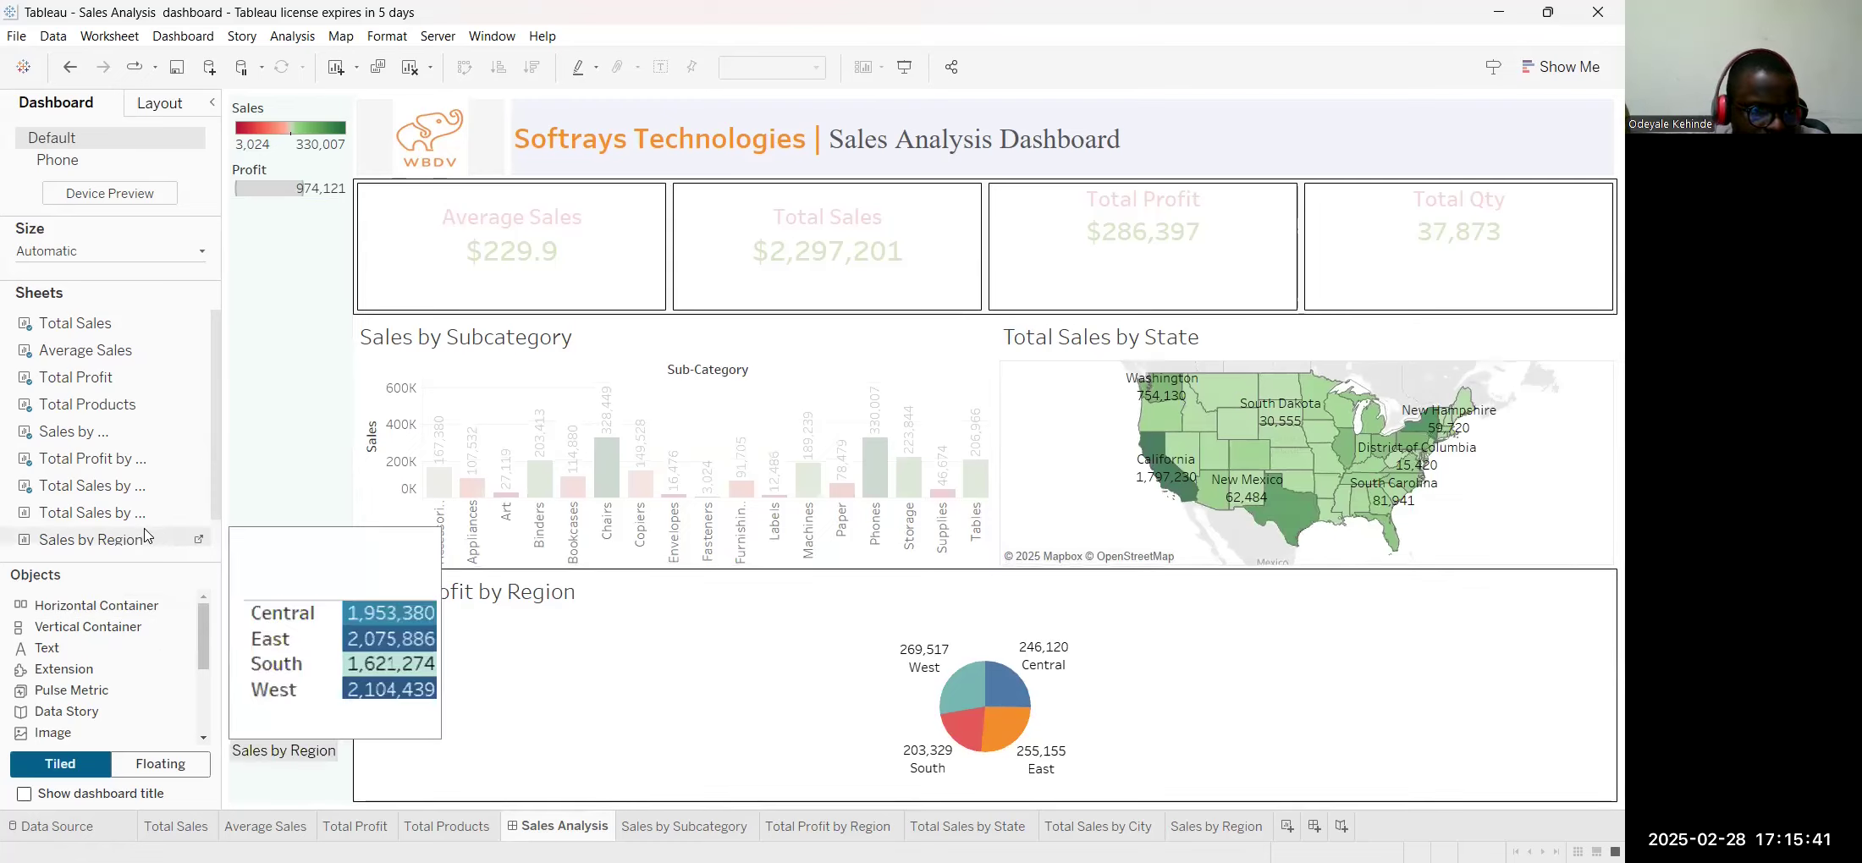
pyautogui.moveTo(93, 511)
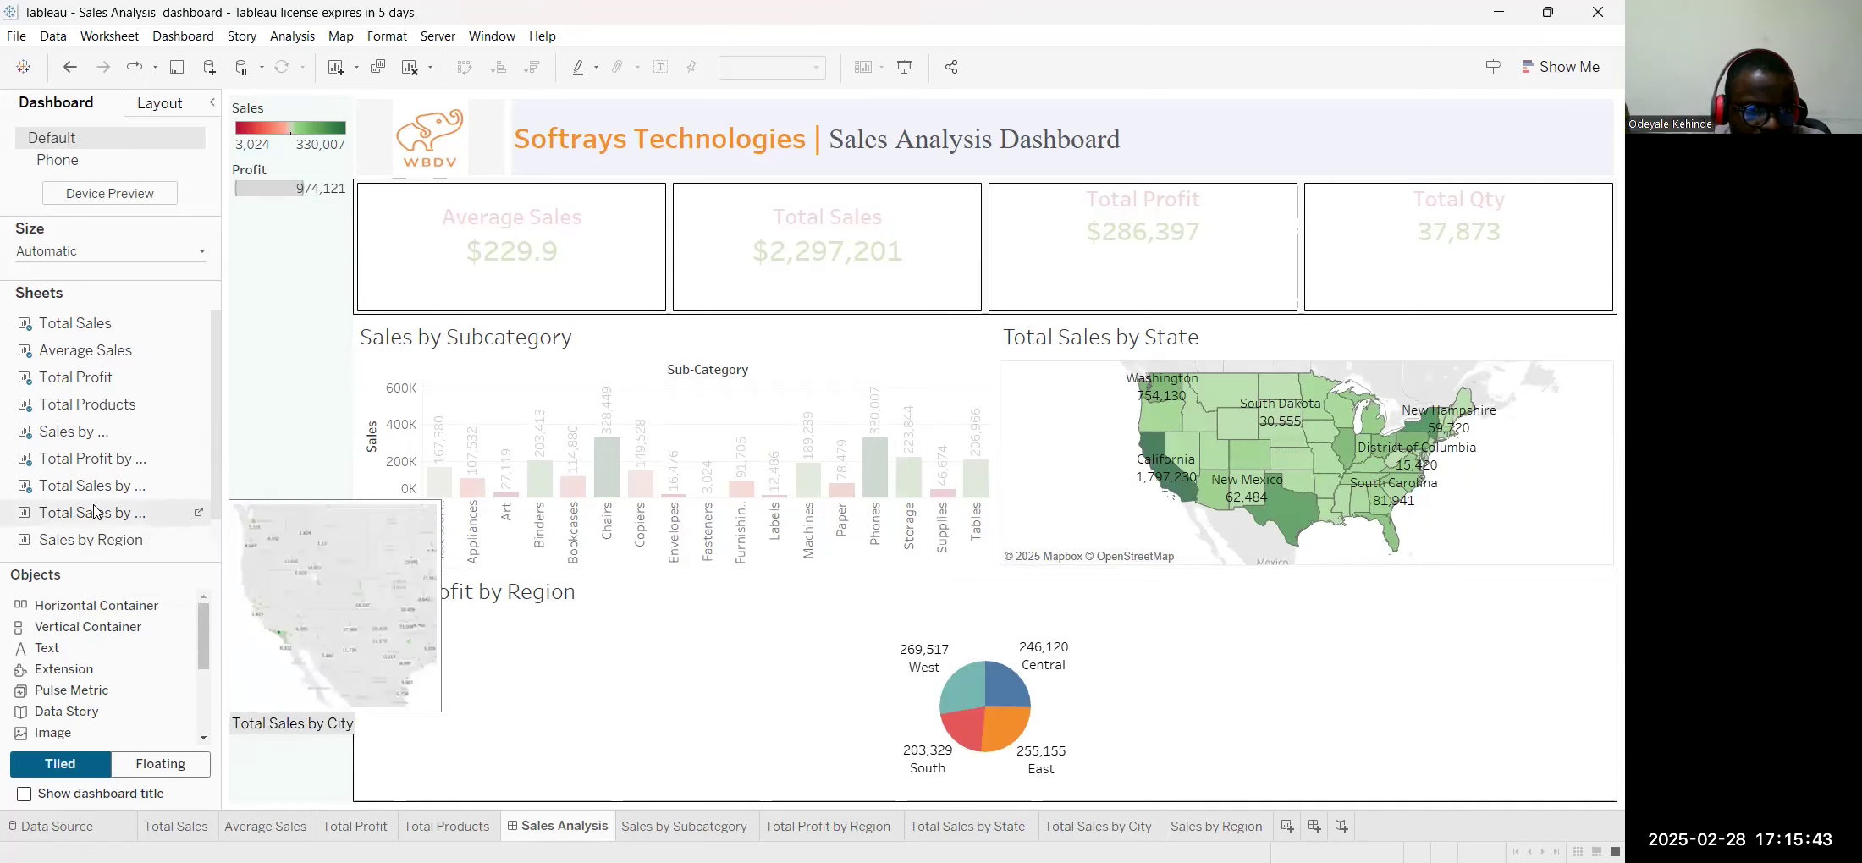
pyautogui.moveTo(94, 511); pyautogui.dragTo(520, 628)
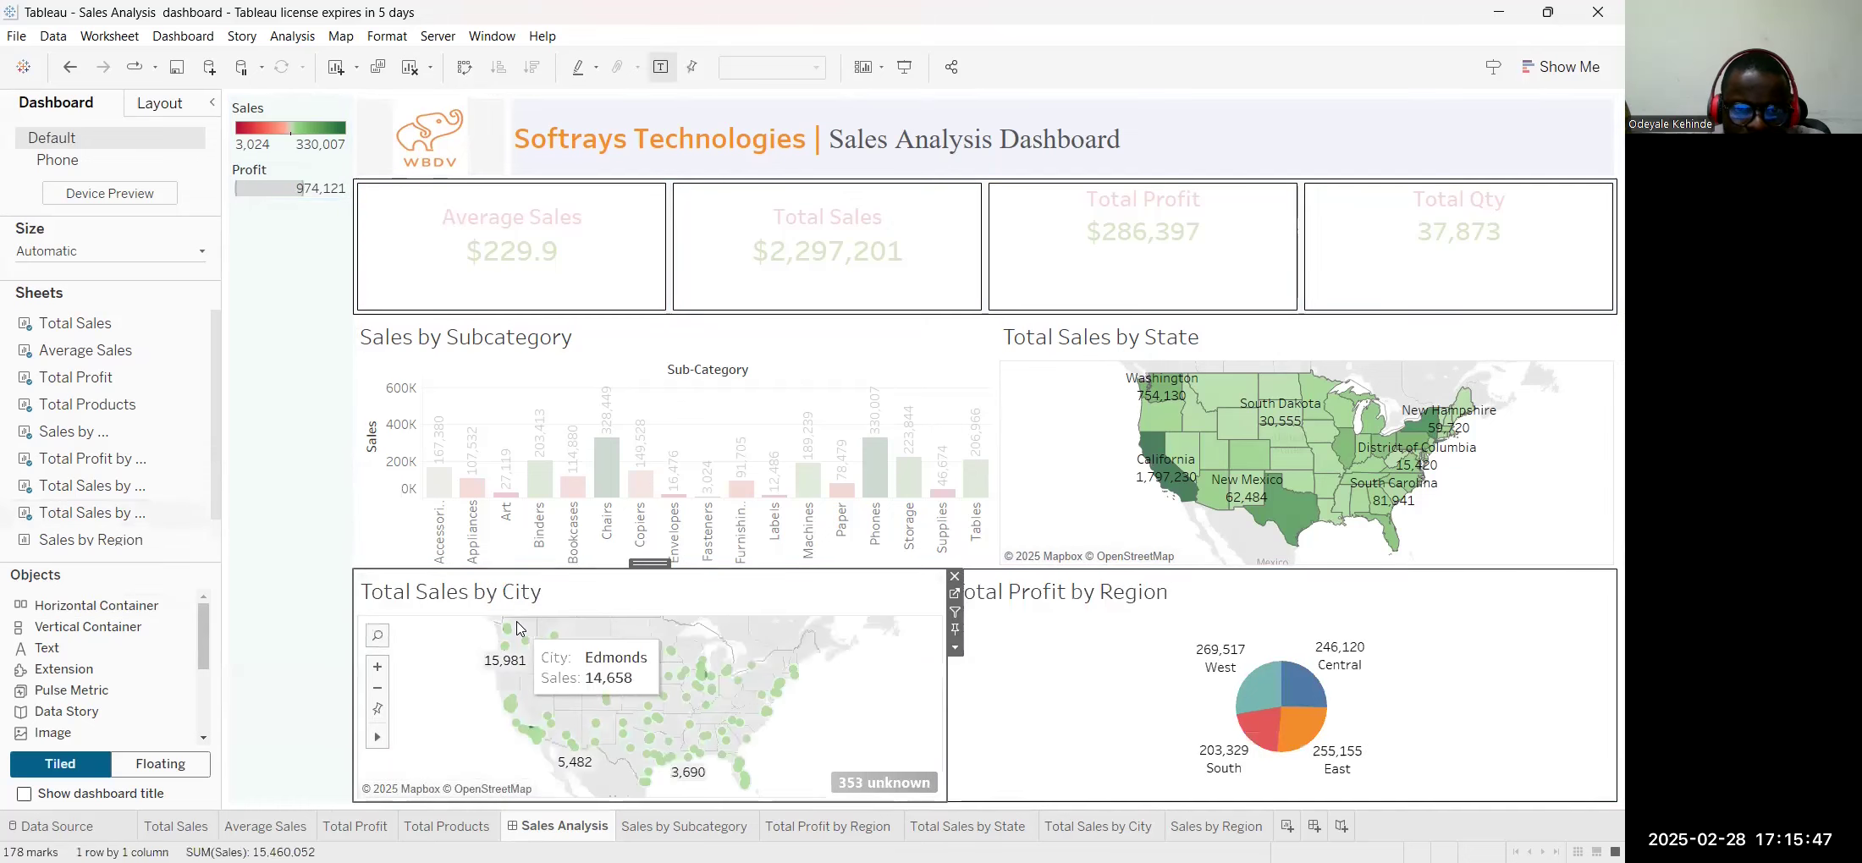
# Add the Sales by Region sheet between the city map and the profit pie, and widen it toward the map
pyautogui.moveTo(94, 549)
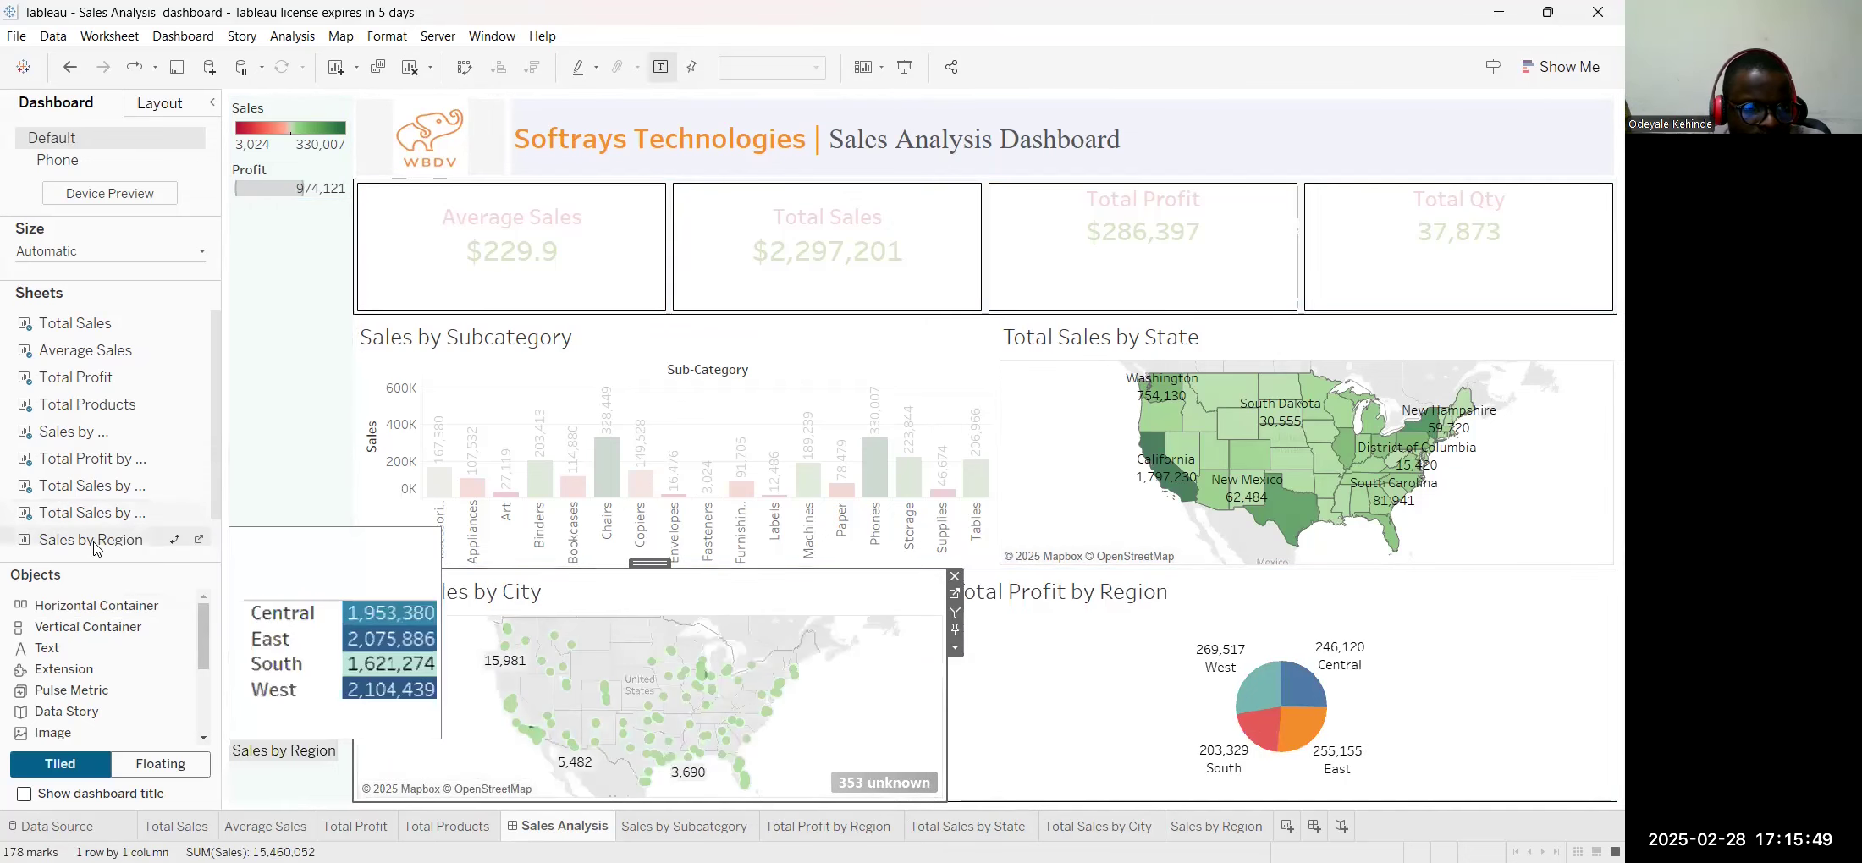
pyautogui.moveTo(94, 548)
pyautogui.mouseDown()
pyautogui.moveTo(525, 669)
pyautogui.moveTo(1118, 677)
pyautogui.mouseUp()
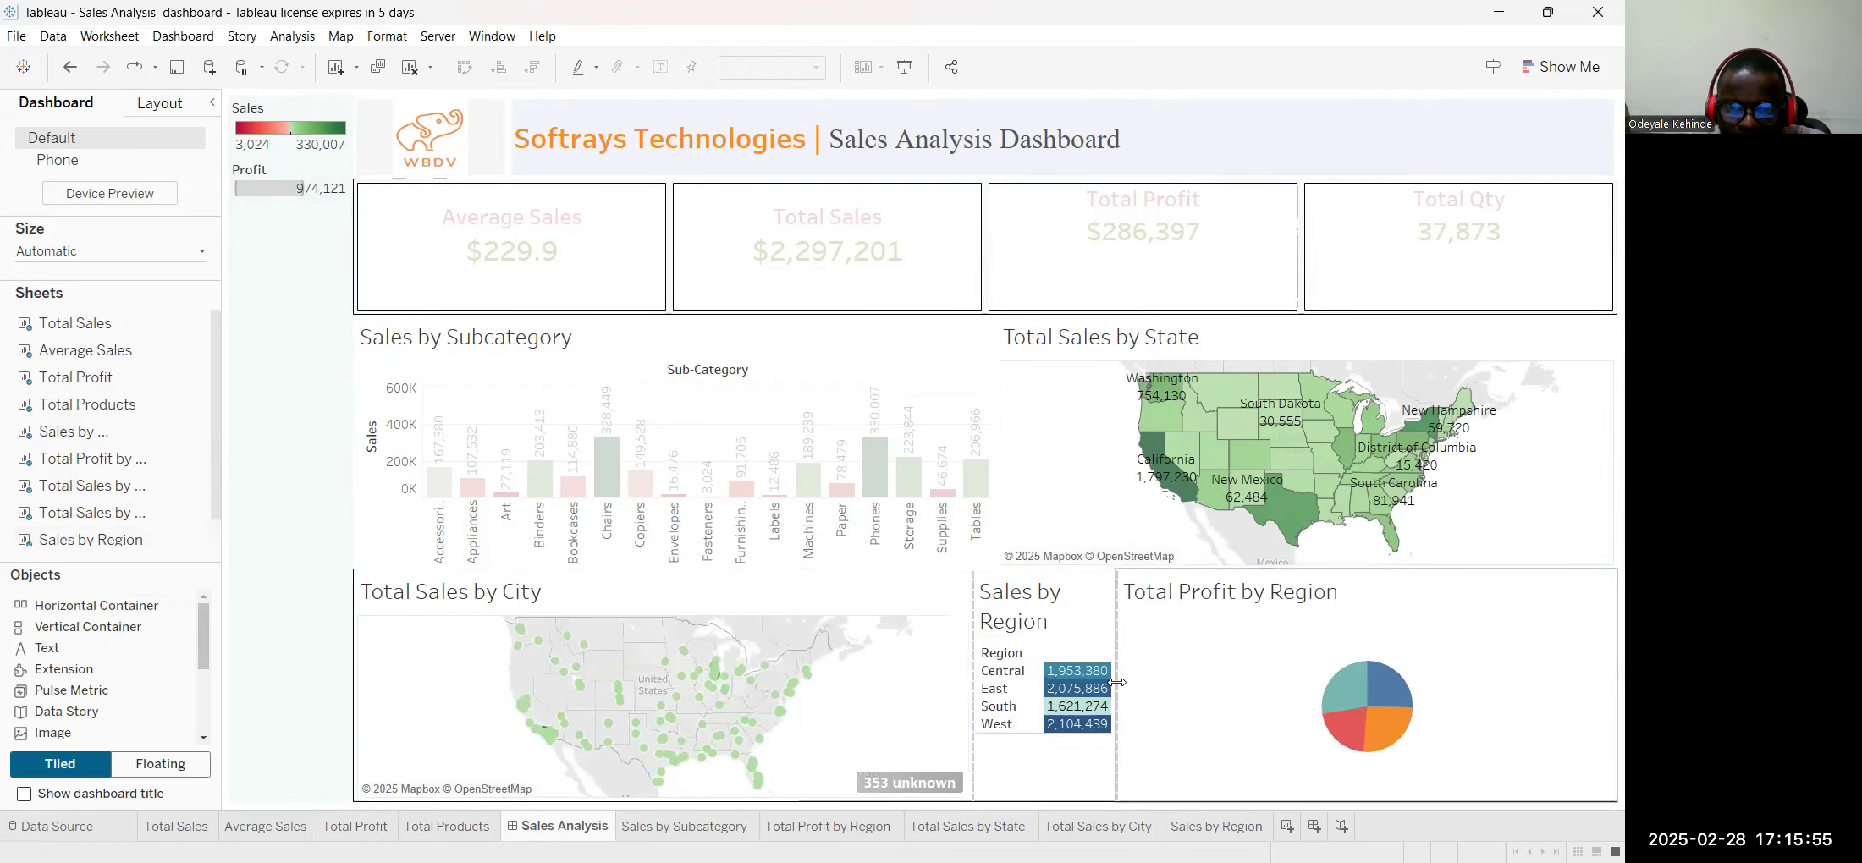
pyautogui.moveTo(974, 677); pyautogui.dragTo(865, 677)
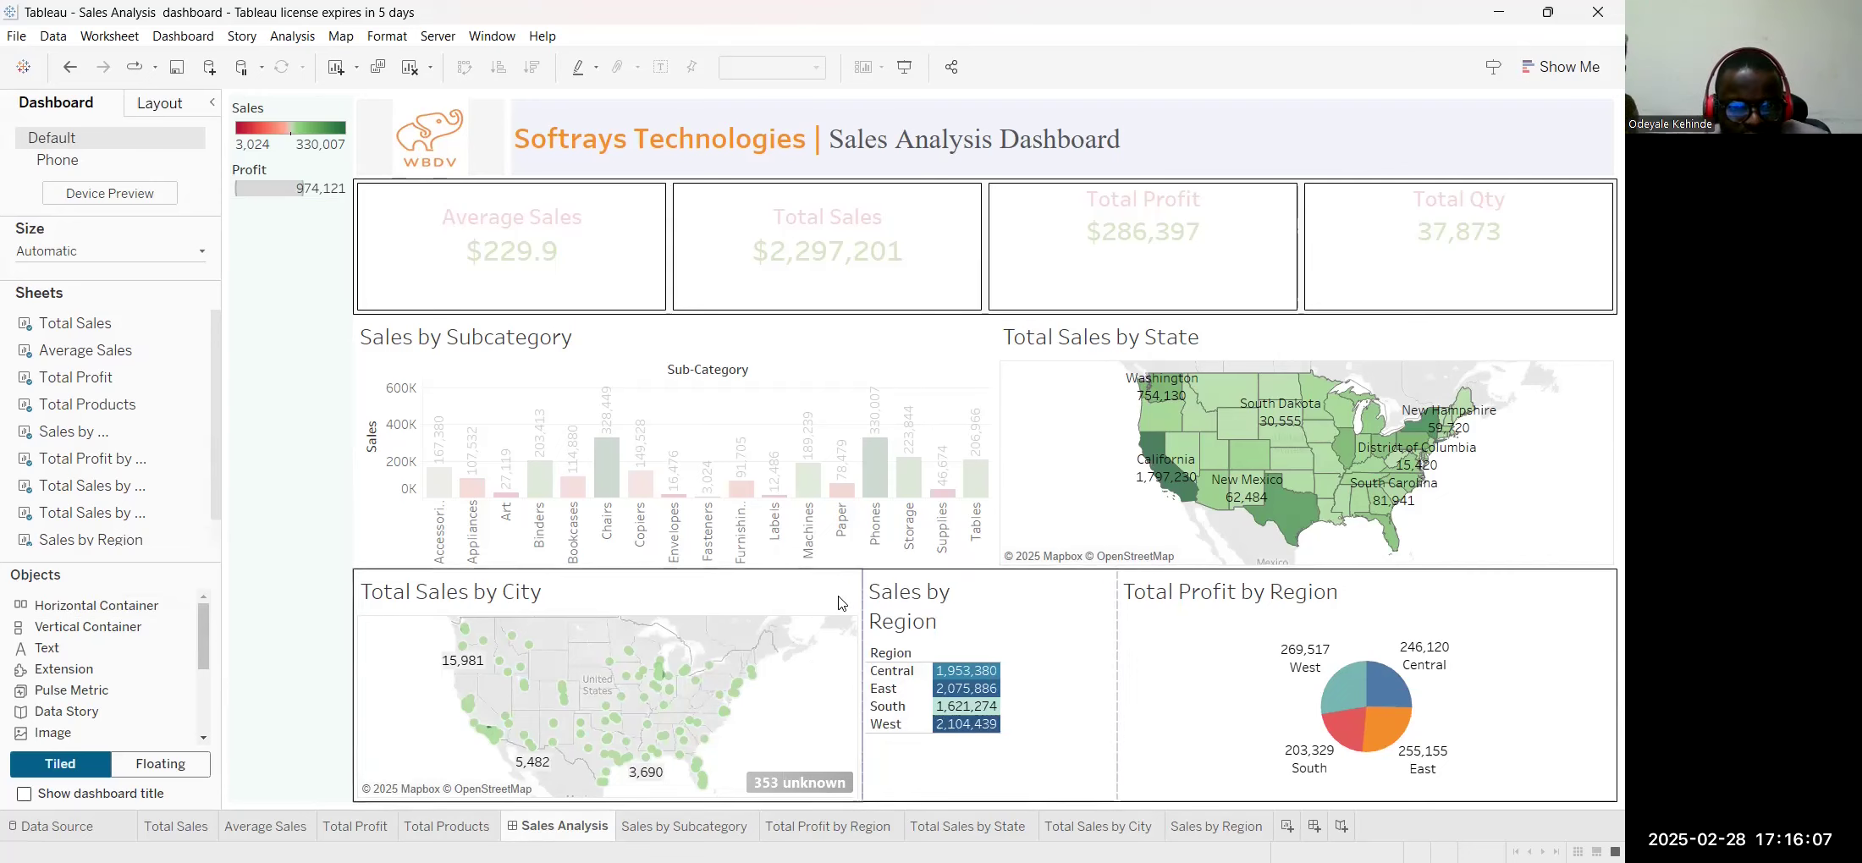
# Set the Sales by Region table to fit Entire View, comparing it with the Standard fit
pyautogui.click(819, 580)
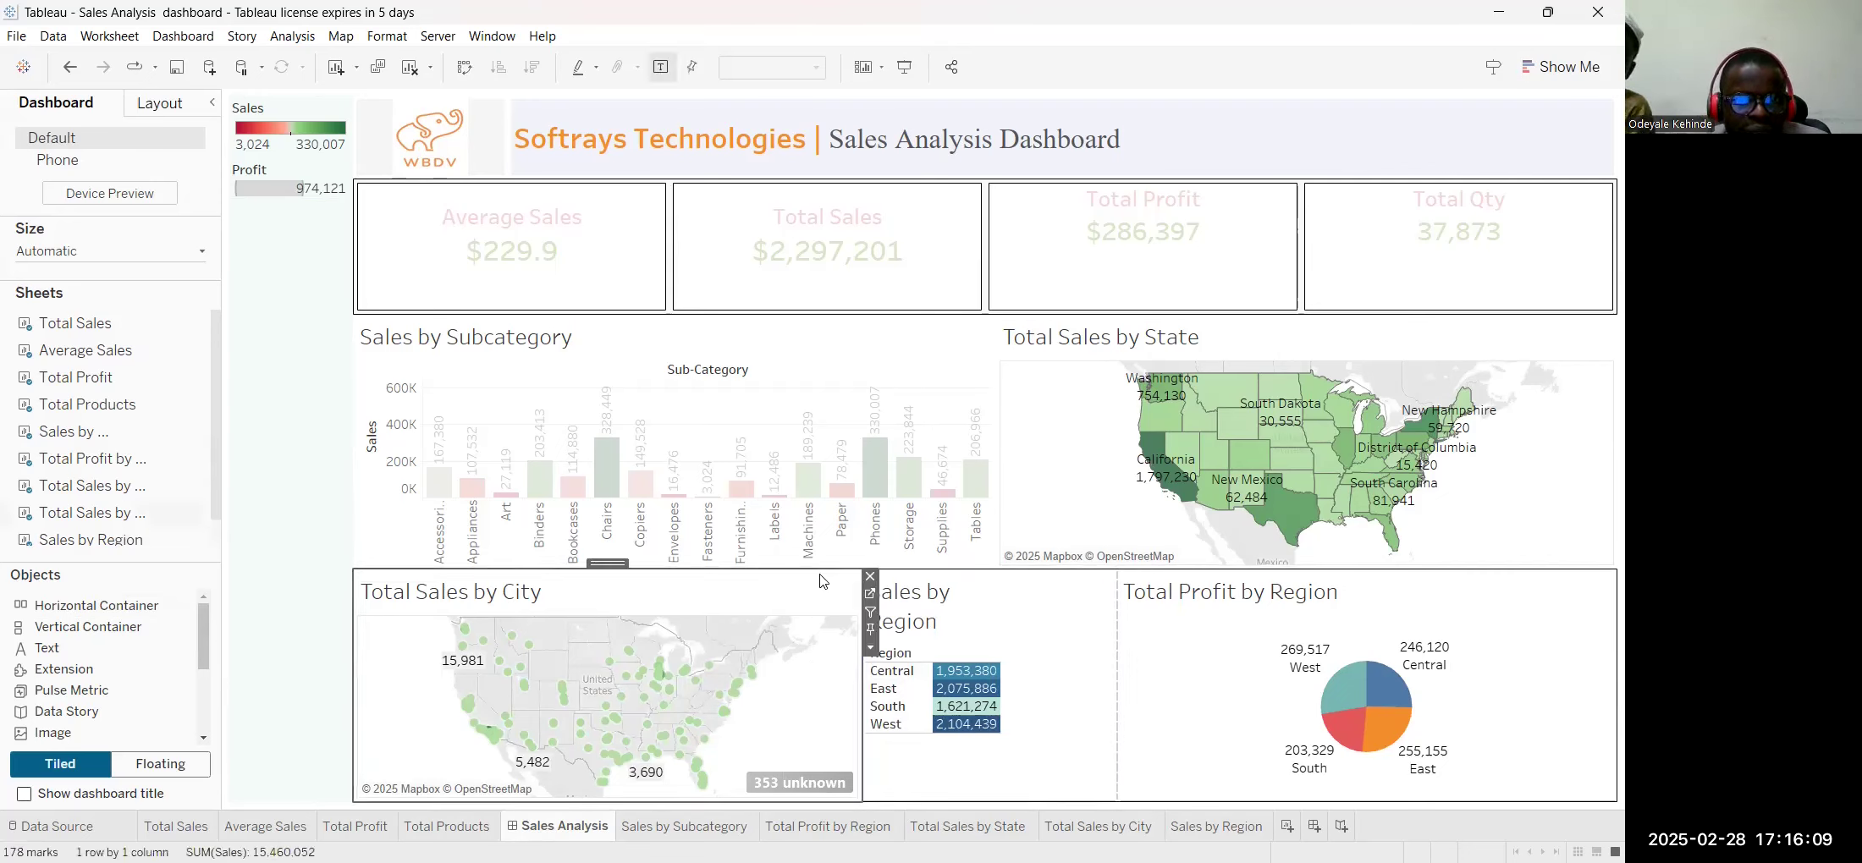
pyautogui.click(1035, 614)
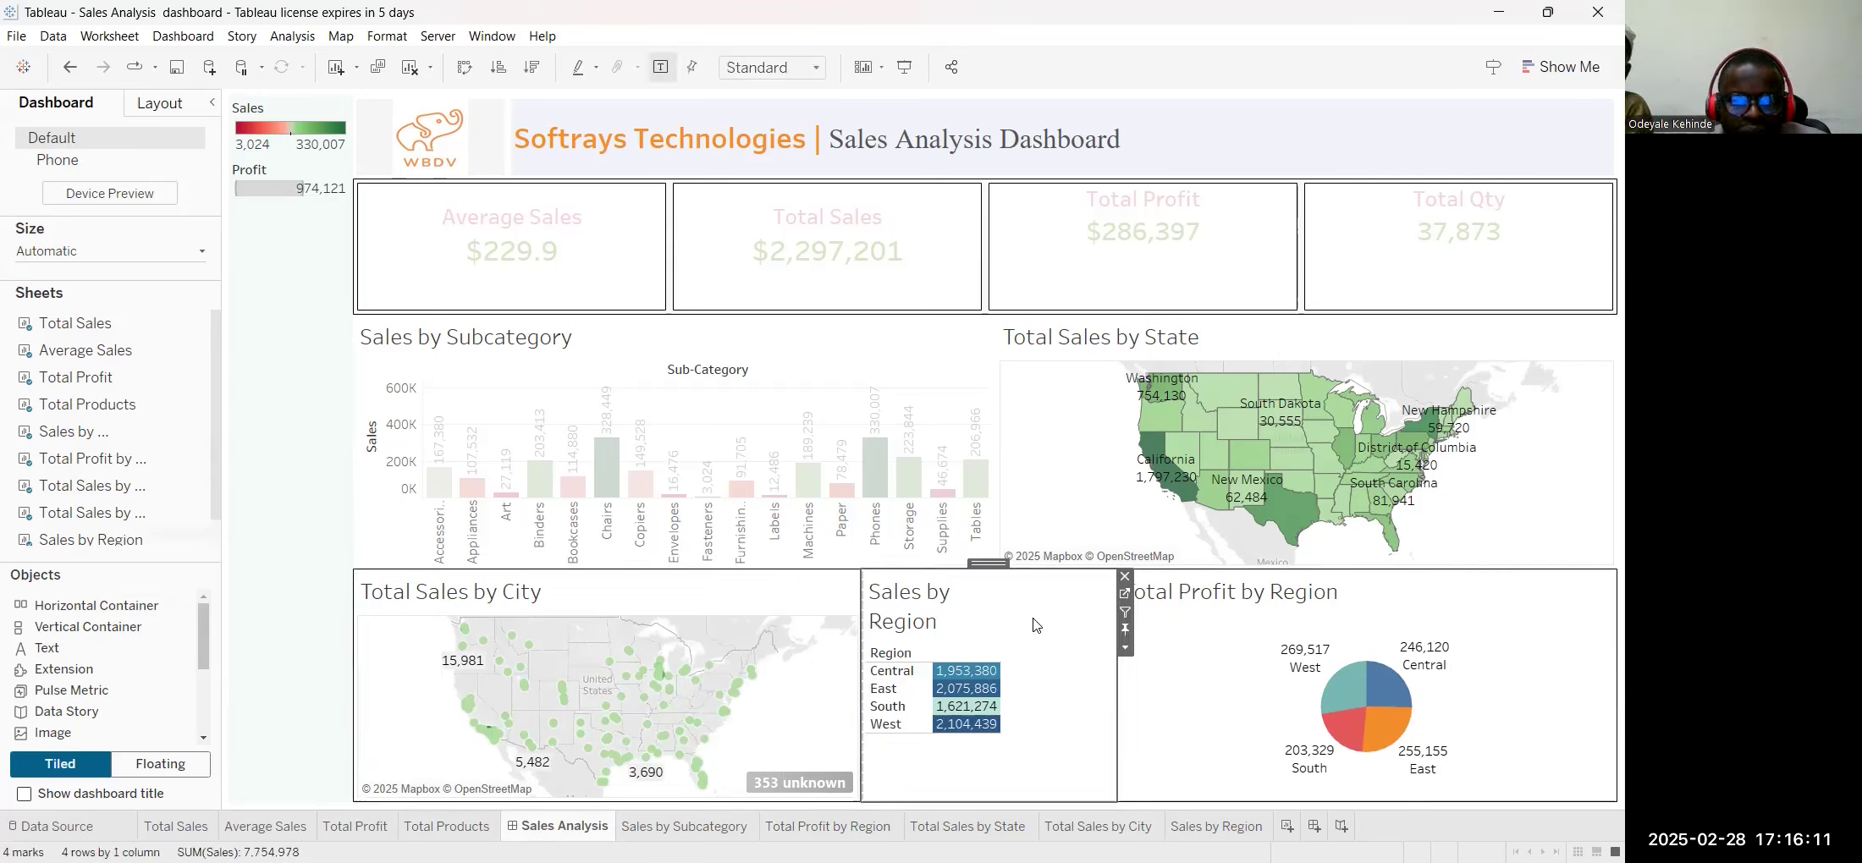
pyautogui.click(783, 67)
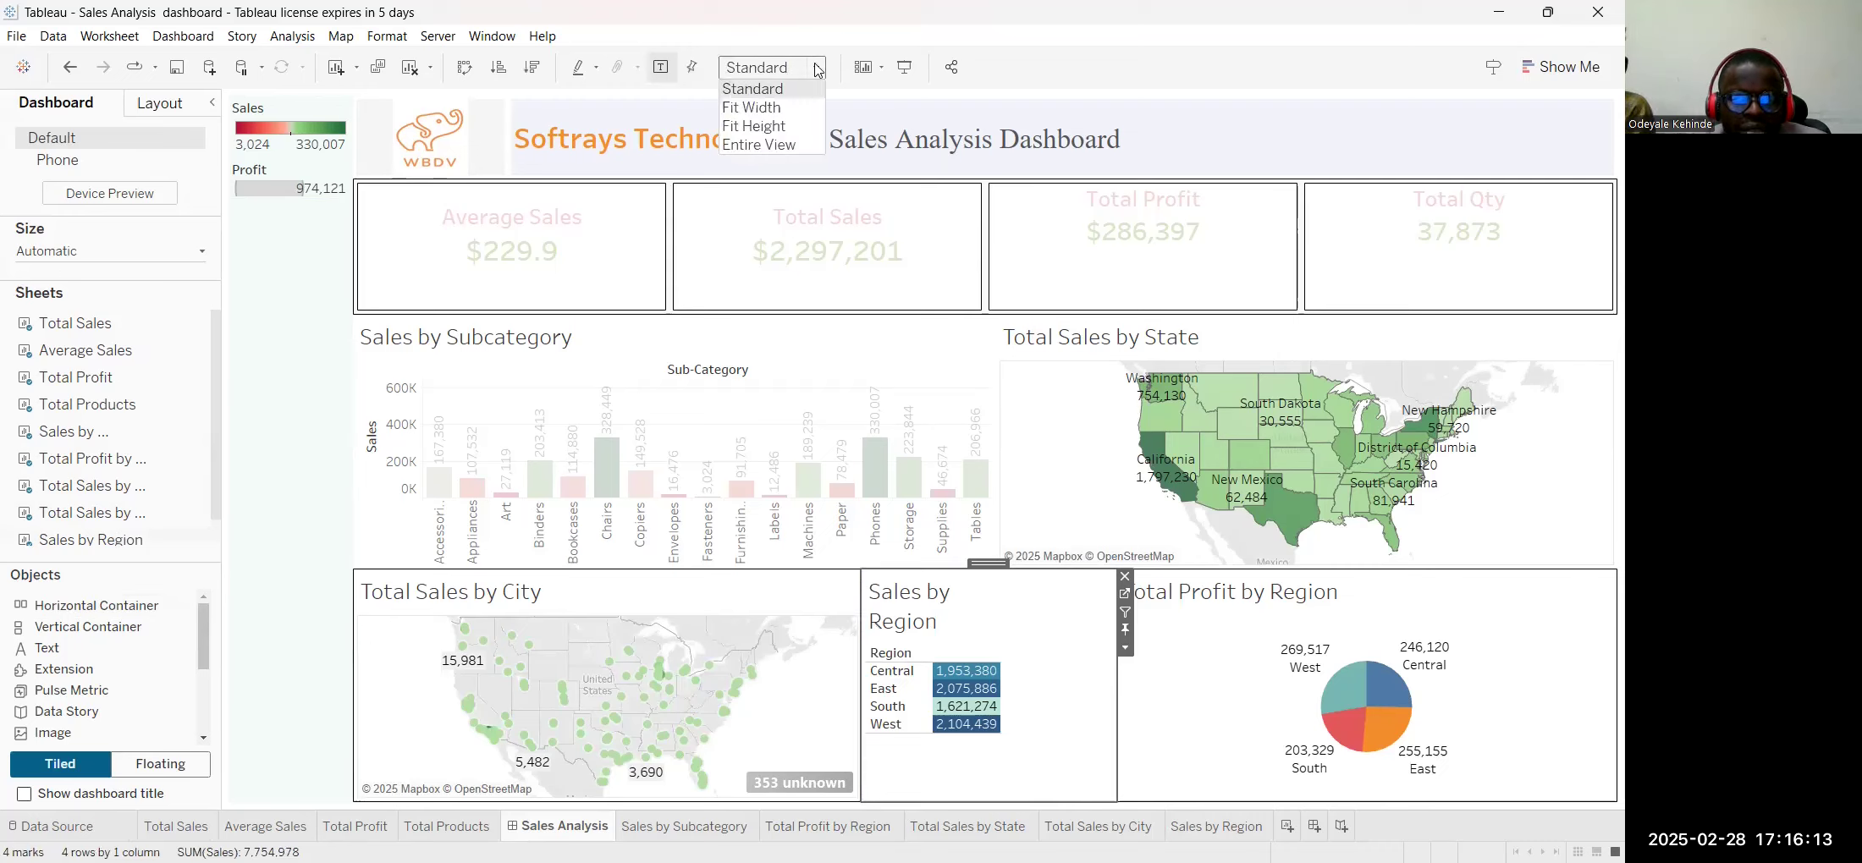
pyautogui.click(789, 145)
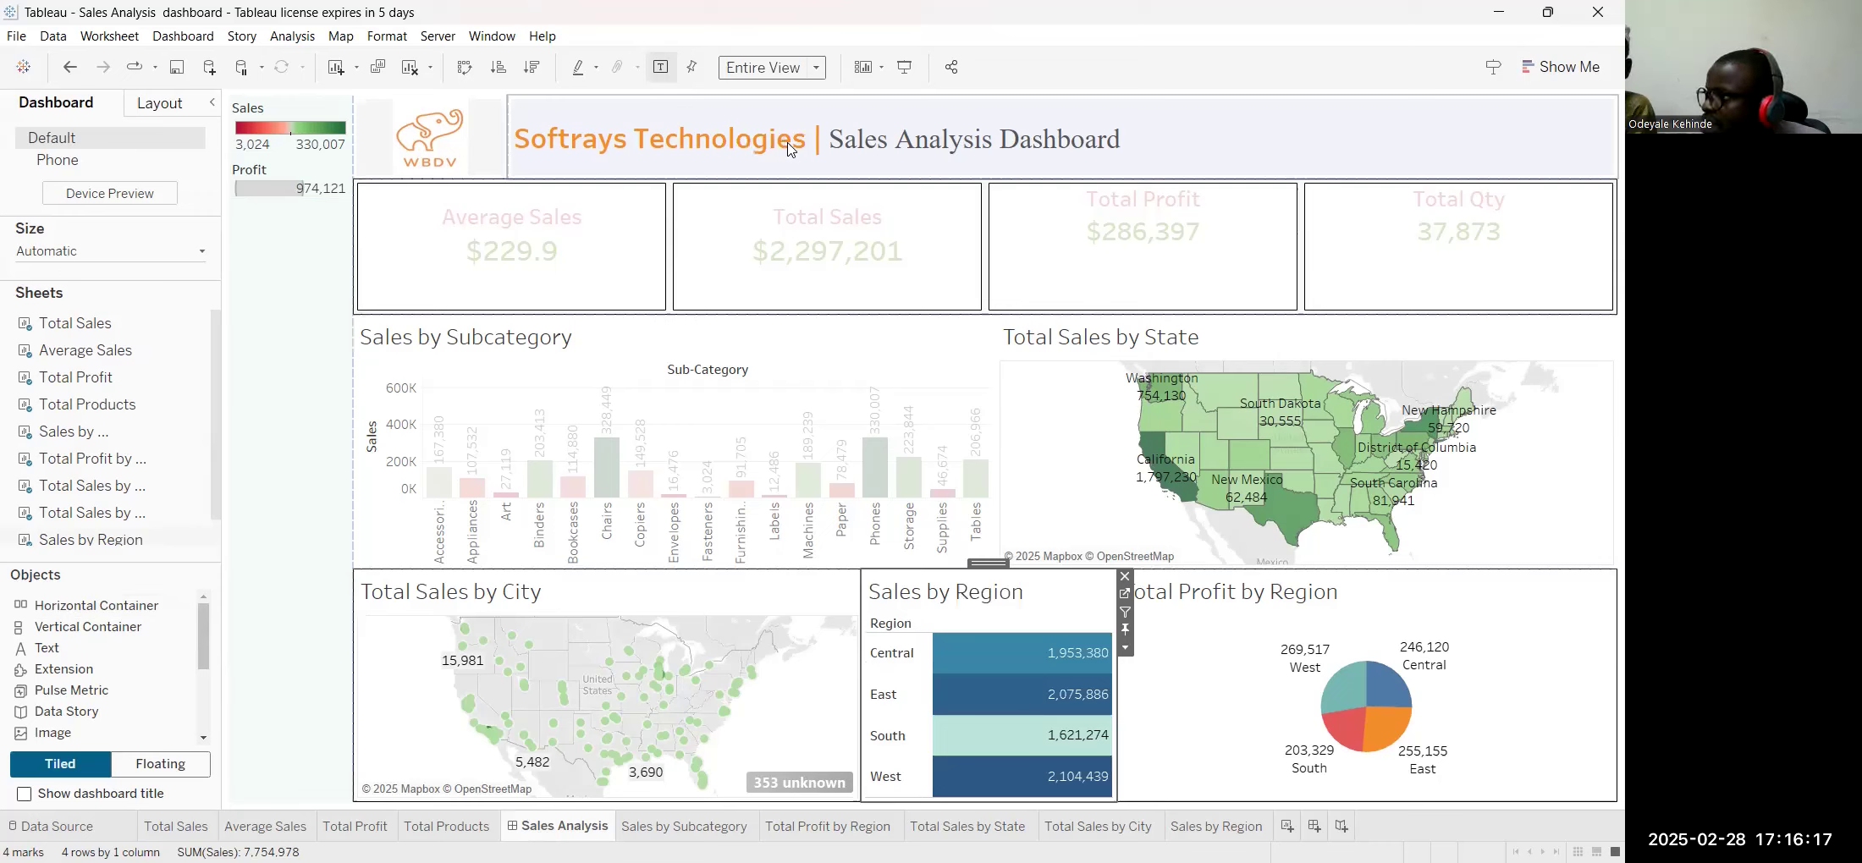
pyautogui.click(783, 69)
pyautogui.click(762, 87)
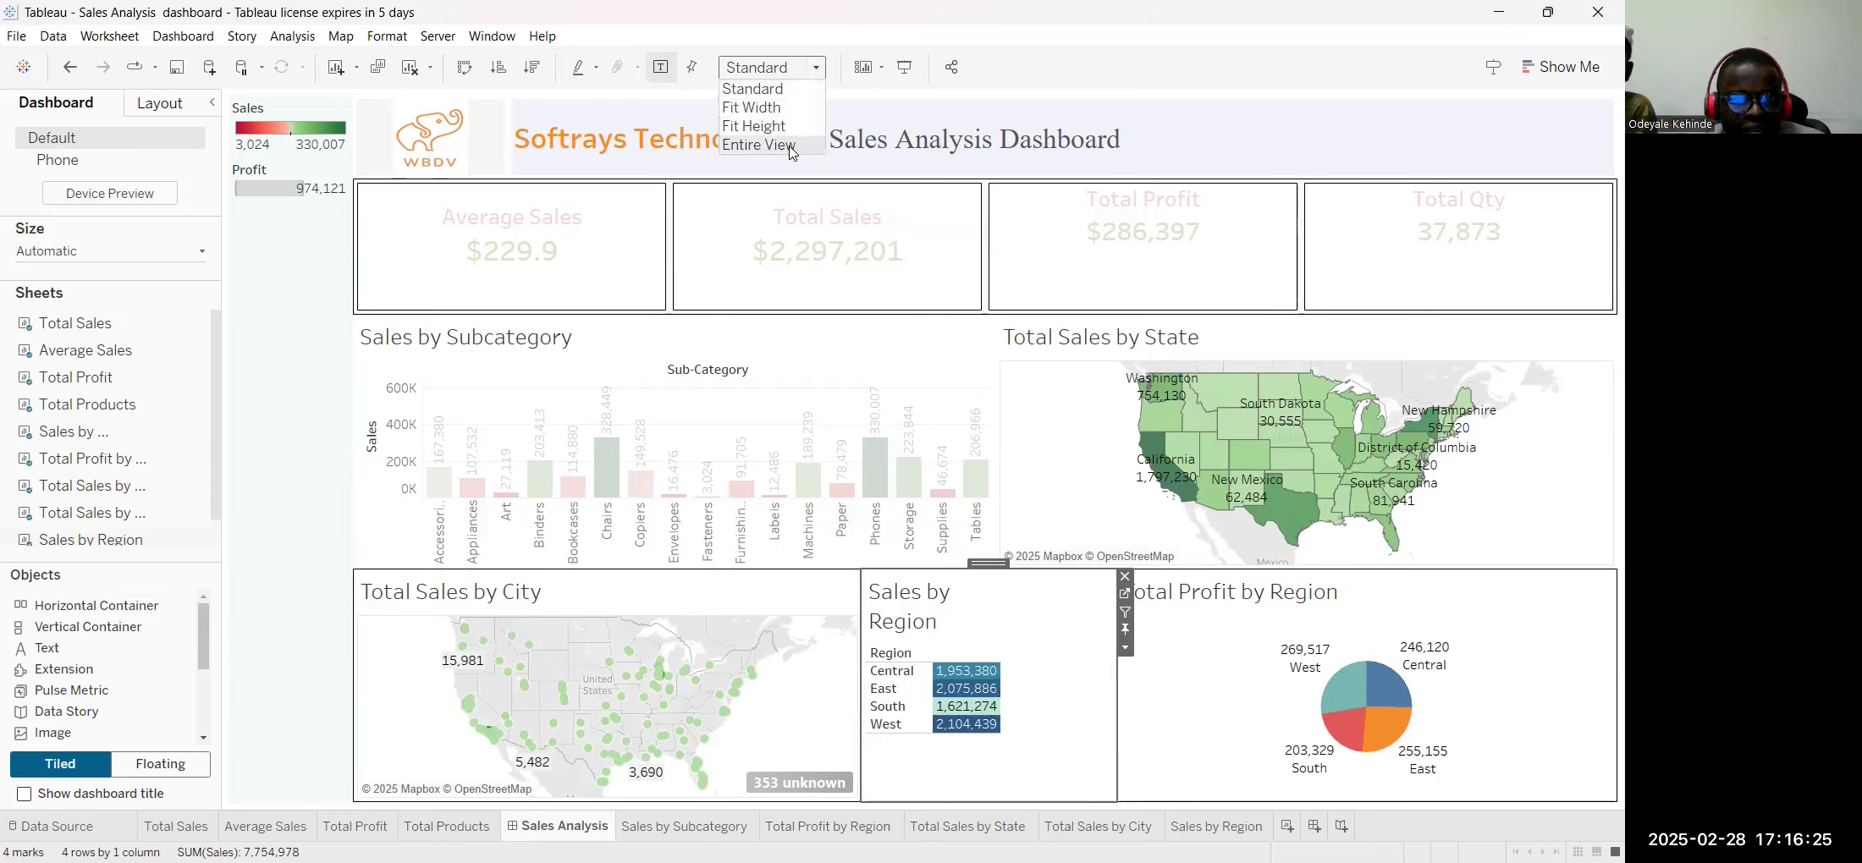
pyautogui.click(759, 145)
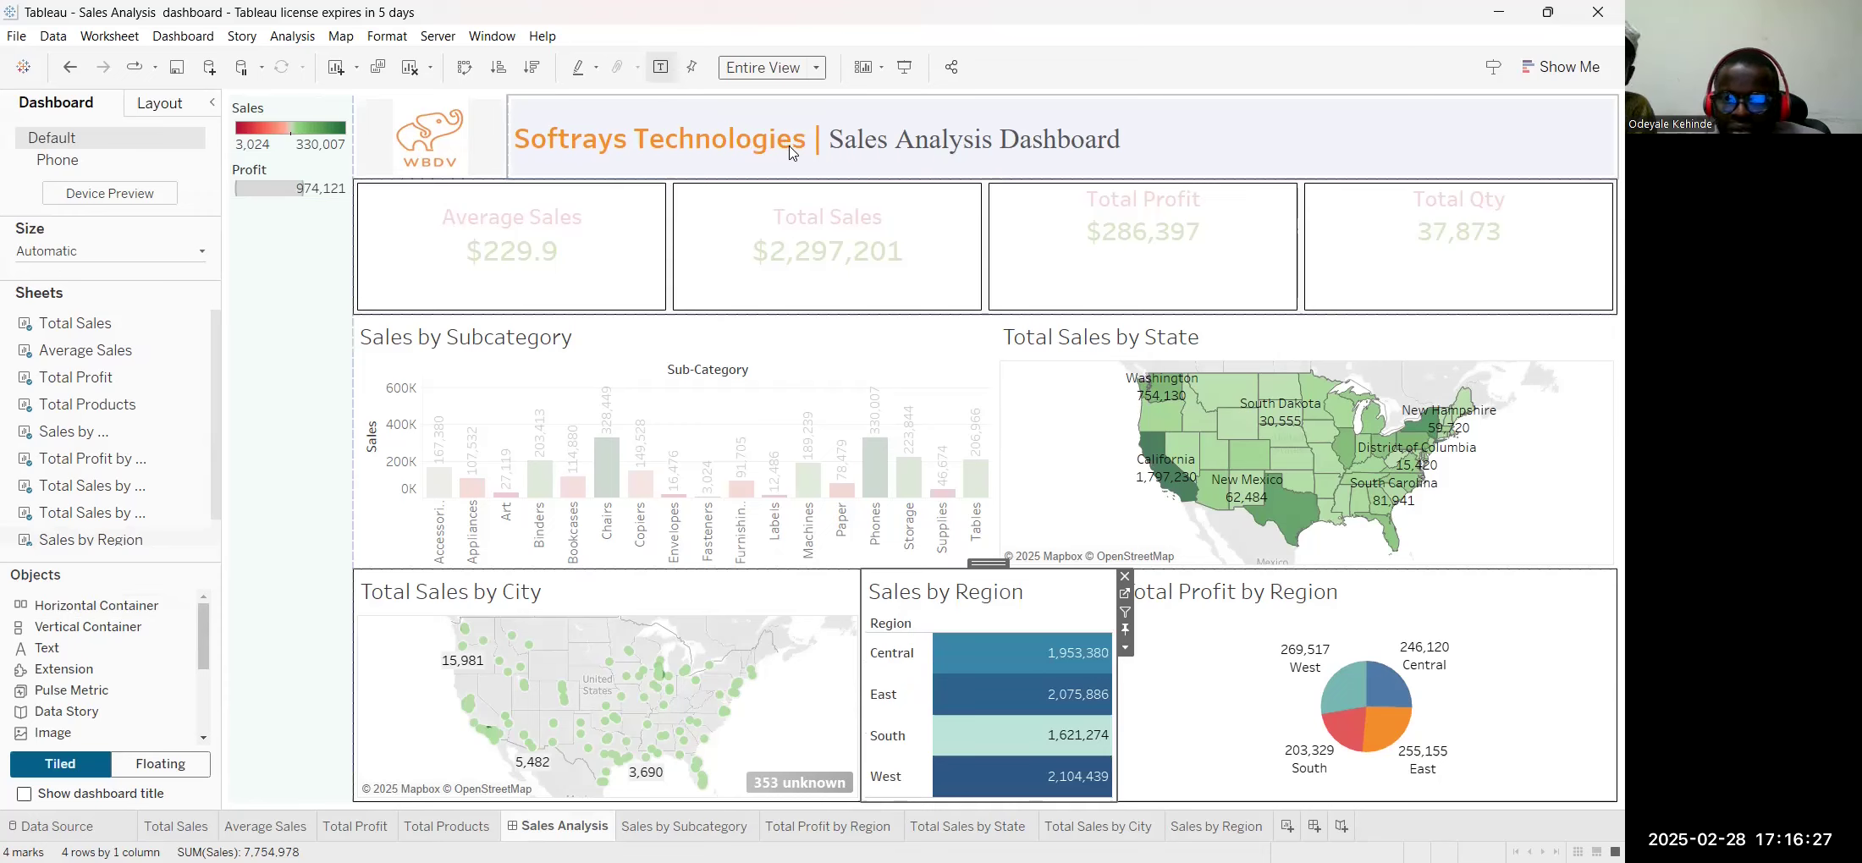
# Try the Standard fit on the Total Profit by Region pie, and return it to Entire View
pyautogui.click(1384, 609)
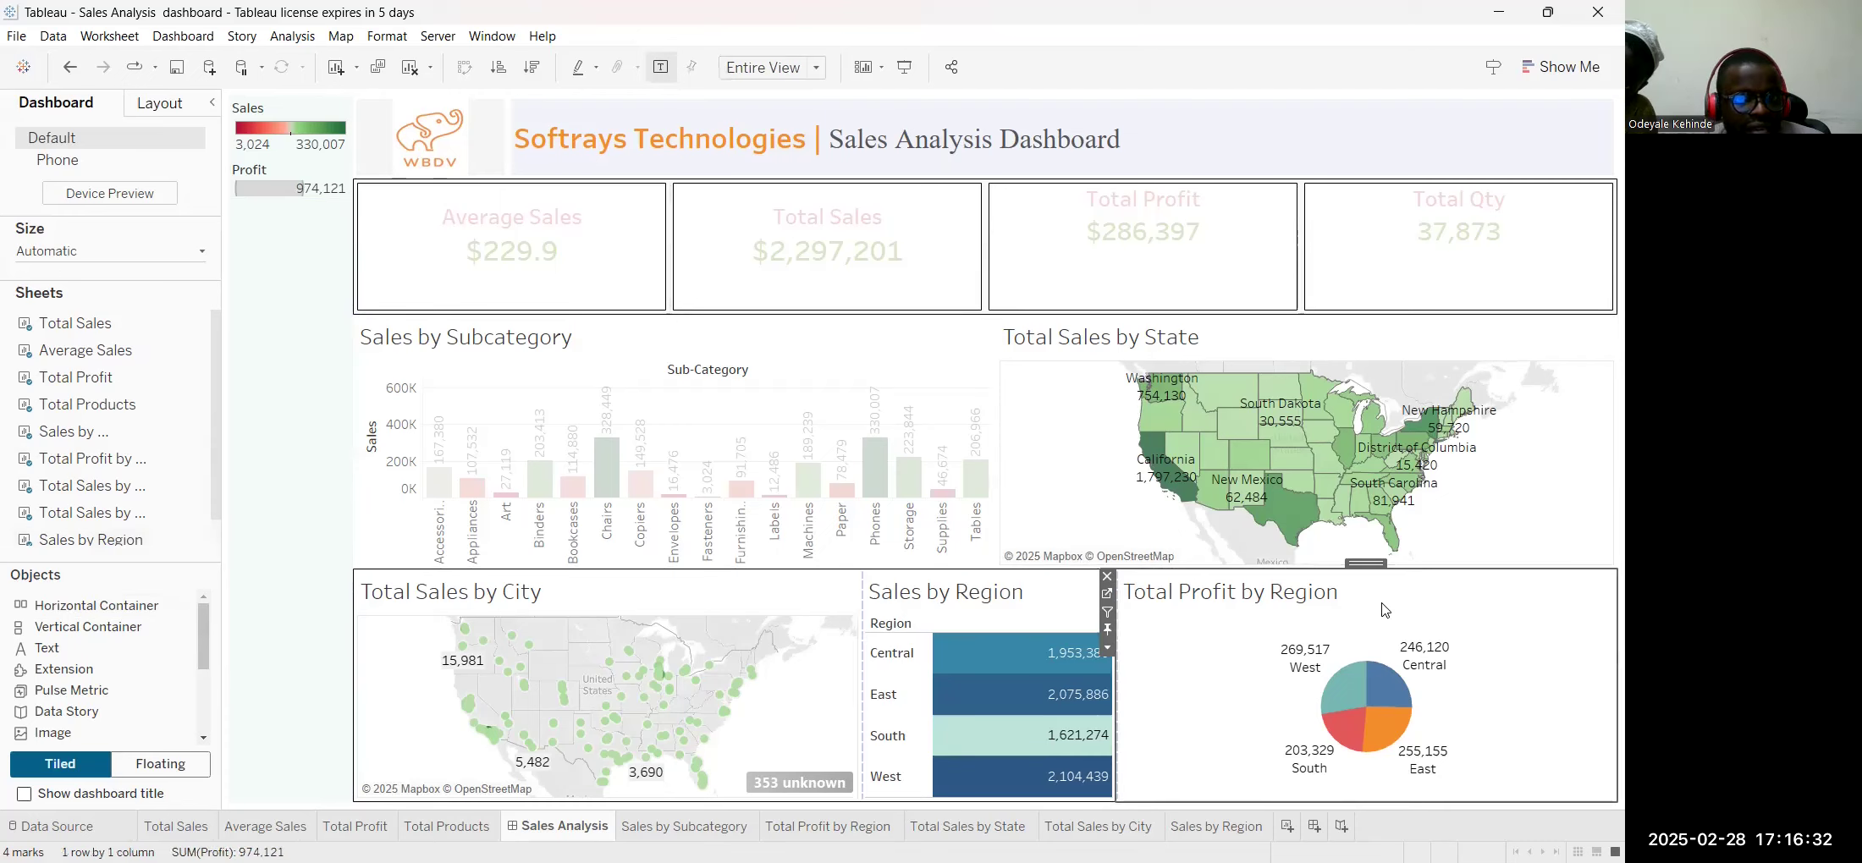
pyautogui.click(818, 68)
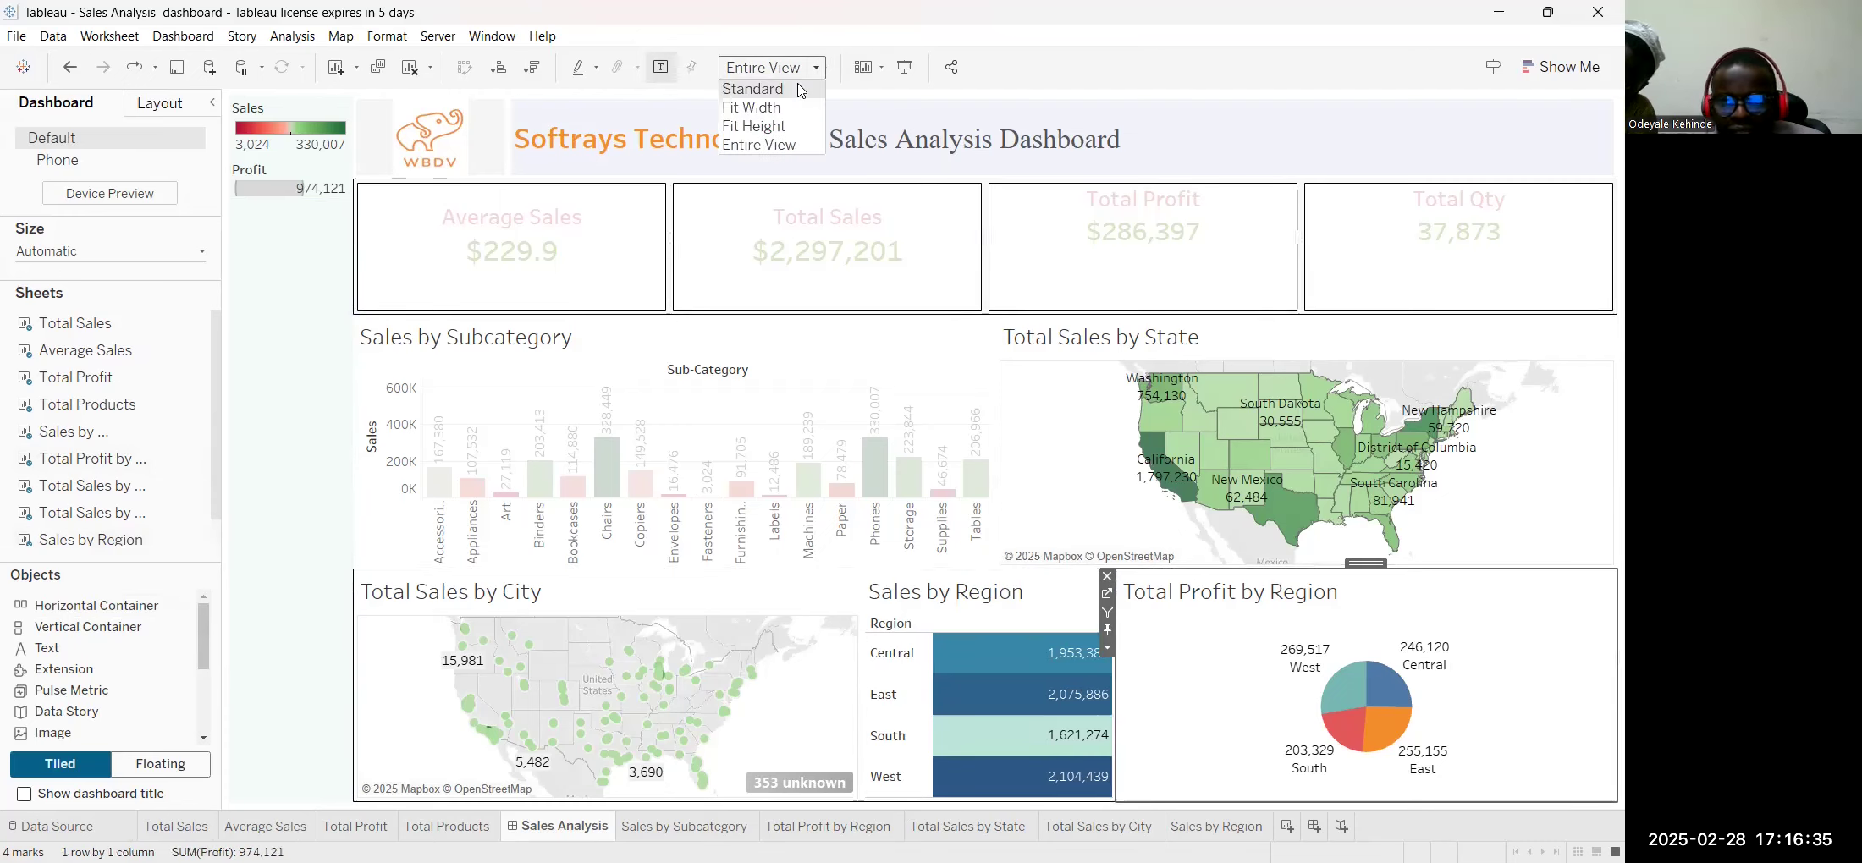
pyautogui.click(800, 89)
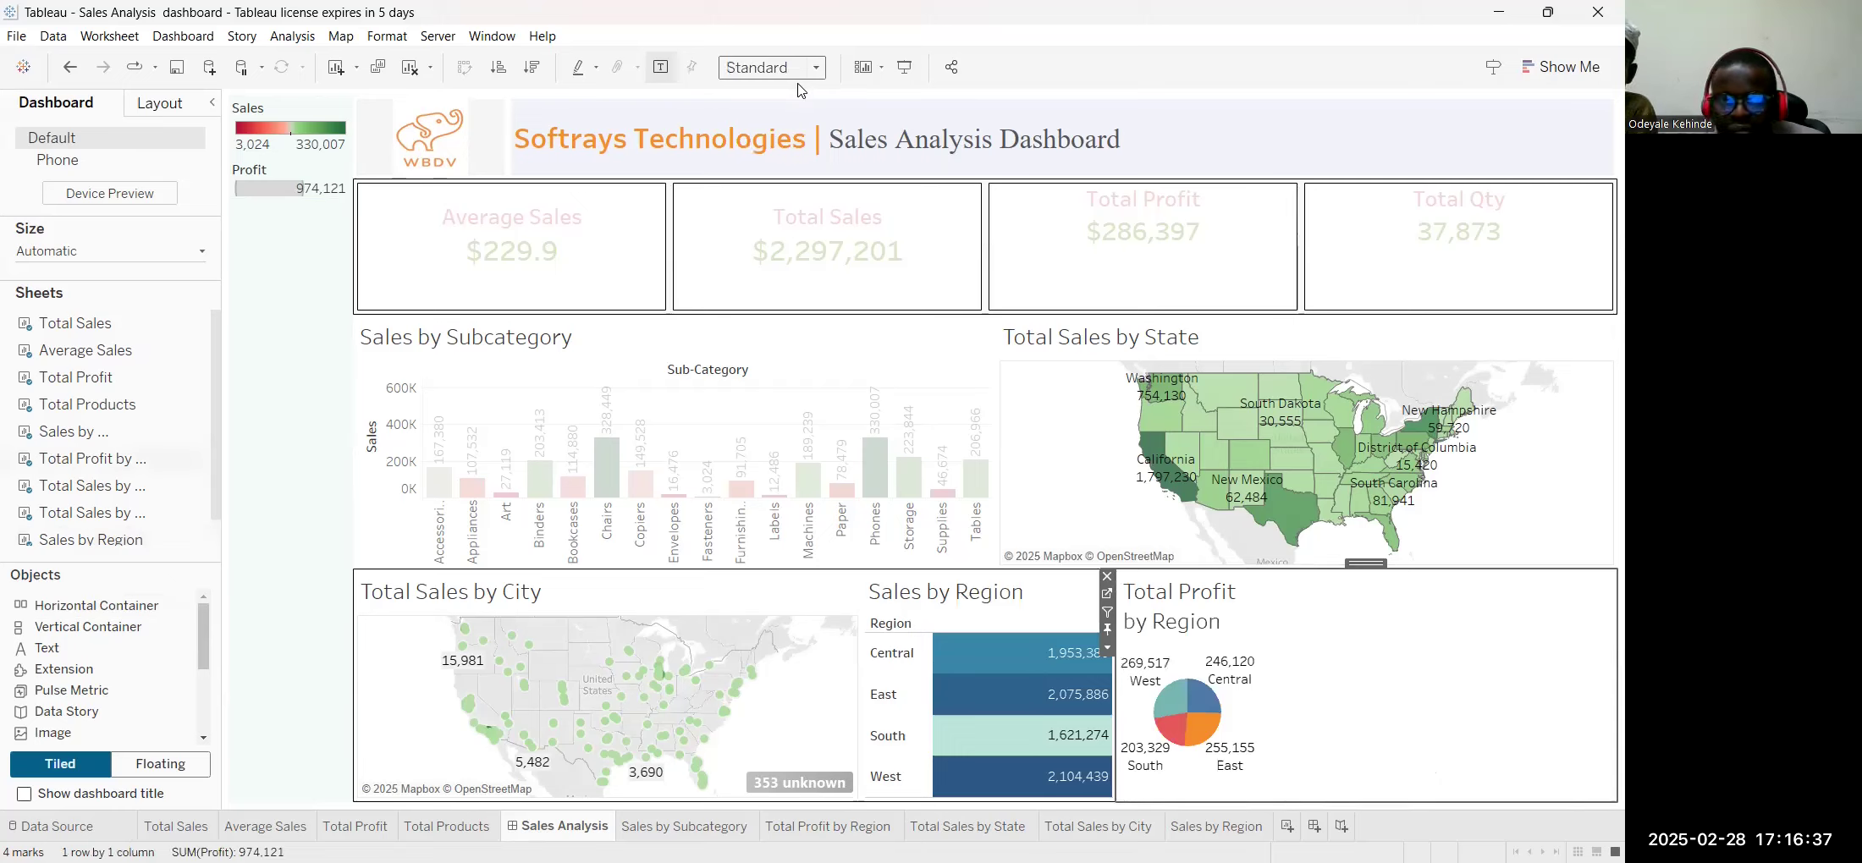
pyautogui.click(796, 76)
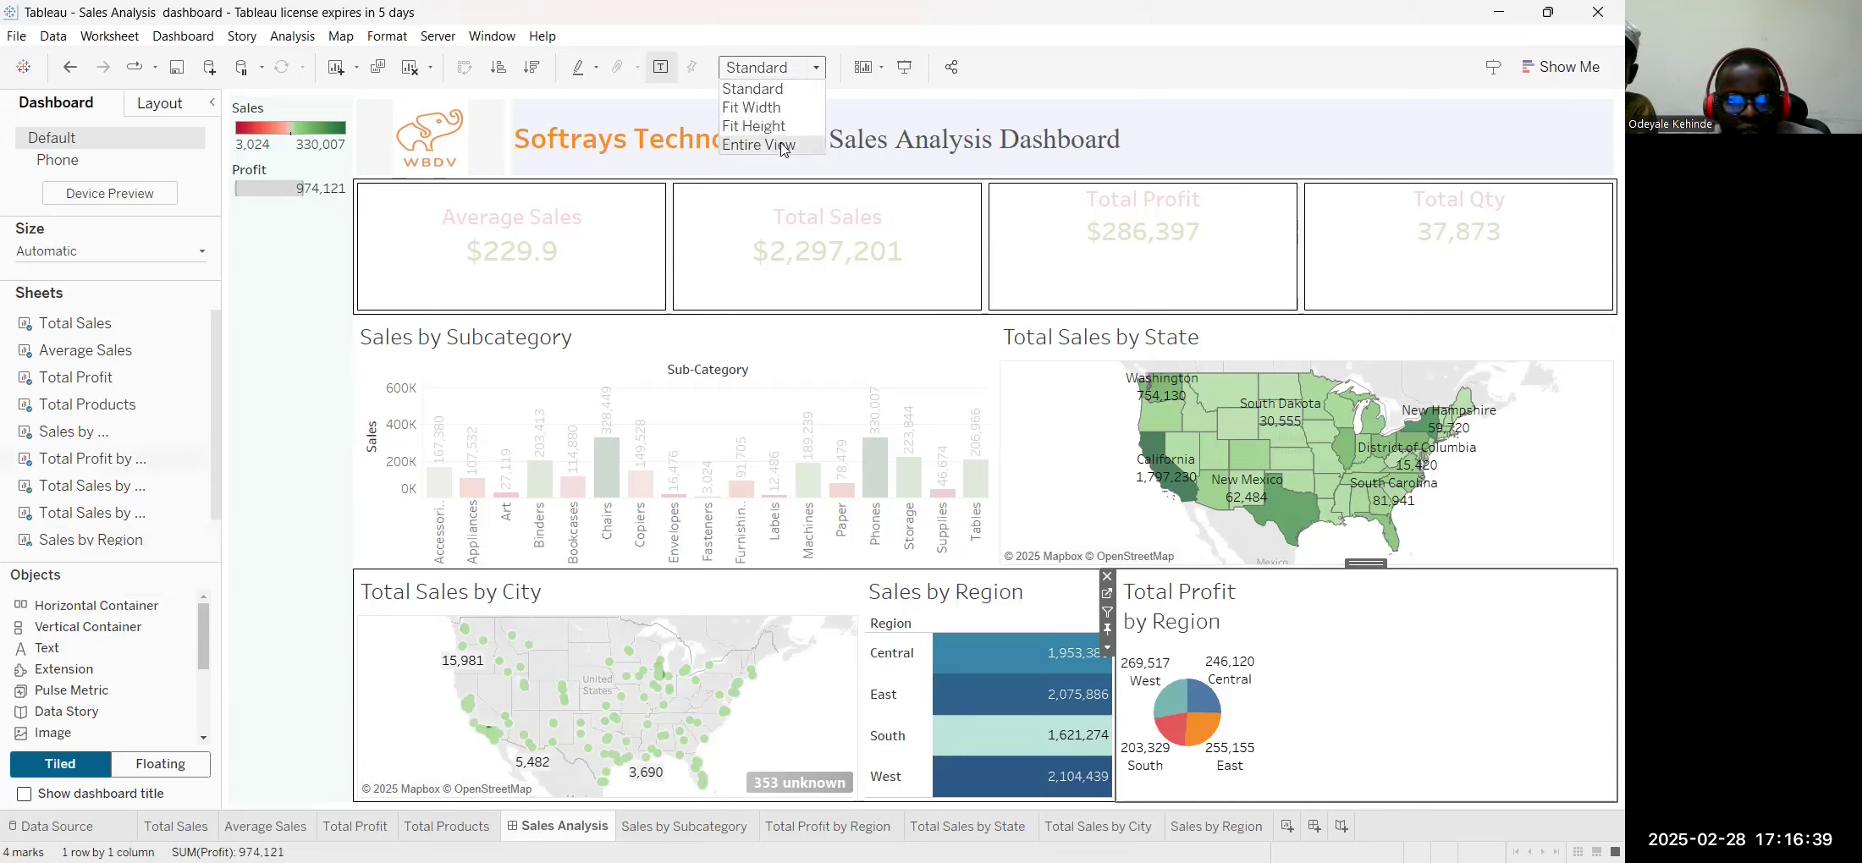
pyautogui.click(784, 145)
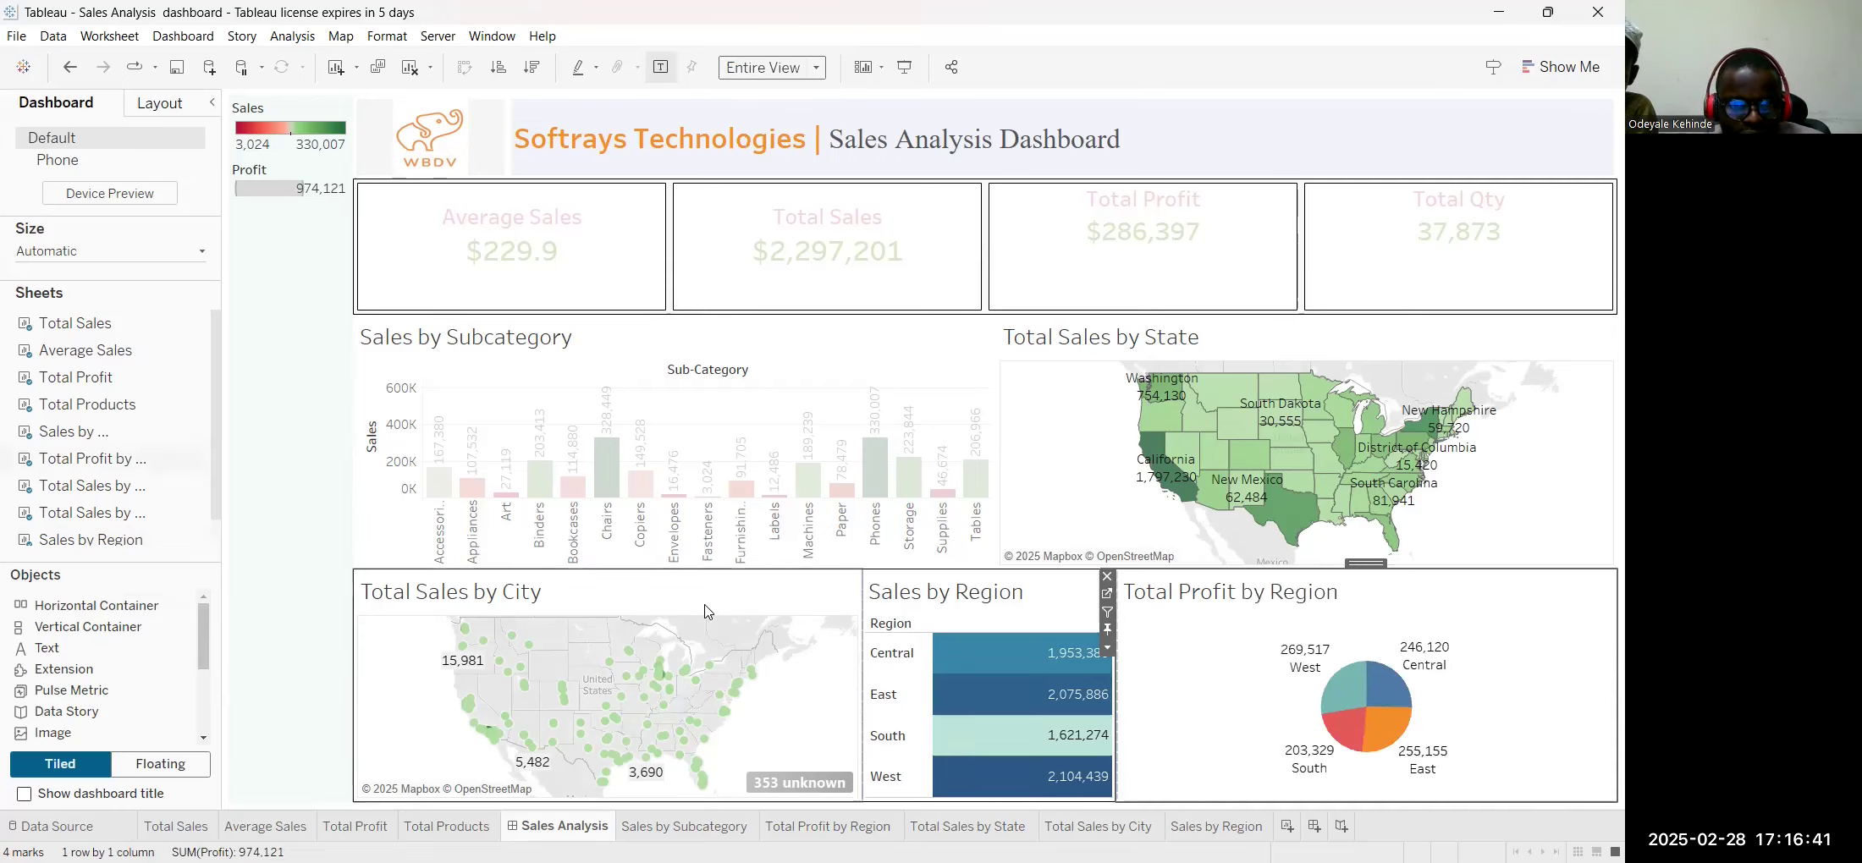
pyautogui.click(716, 607)
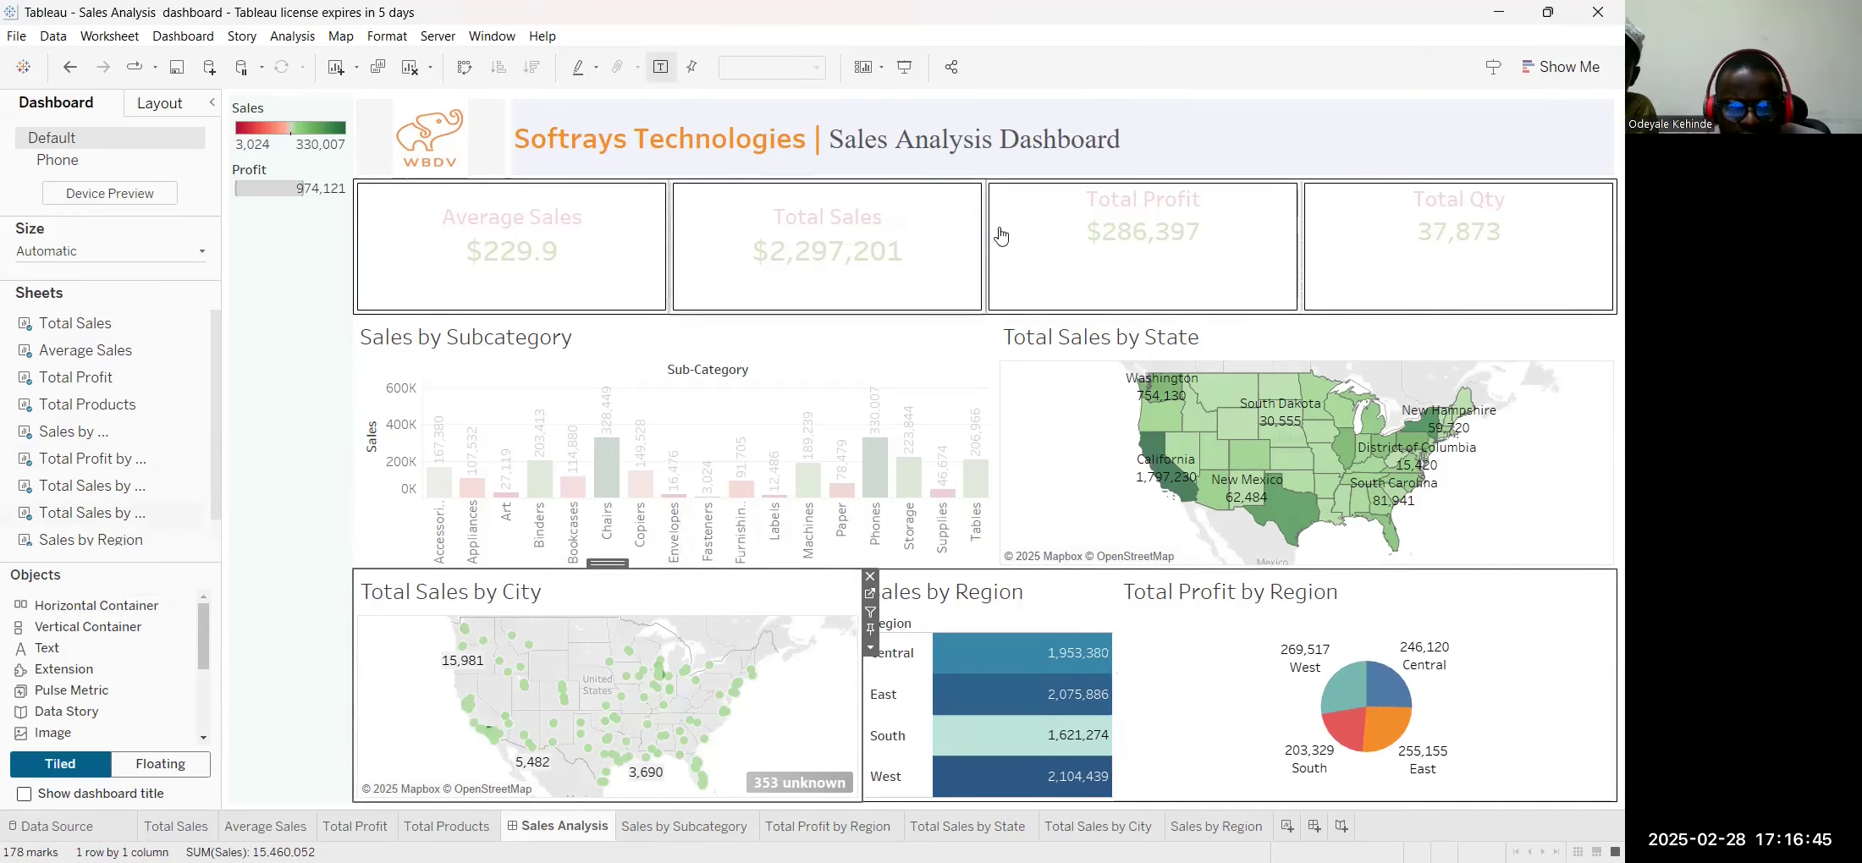
pyautogui.click(888, 363)
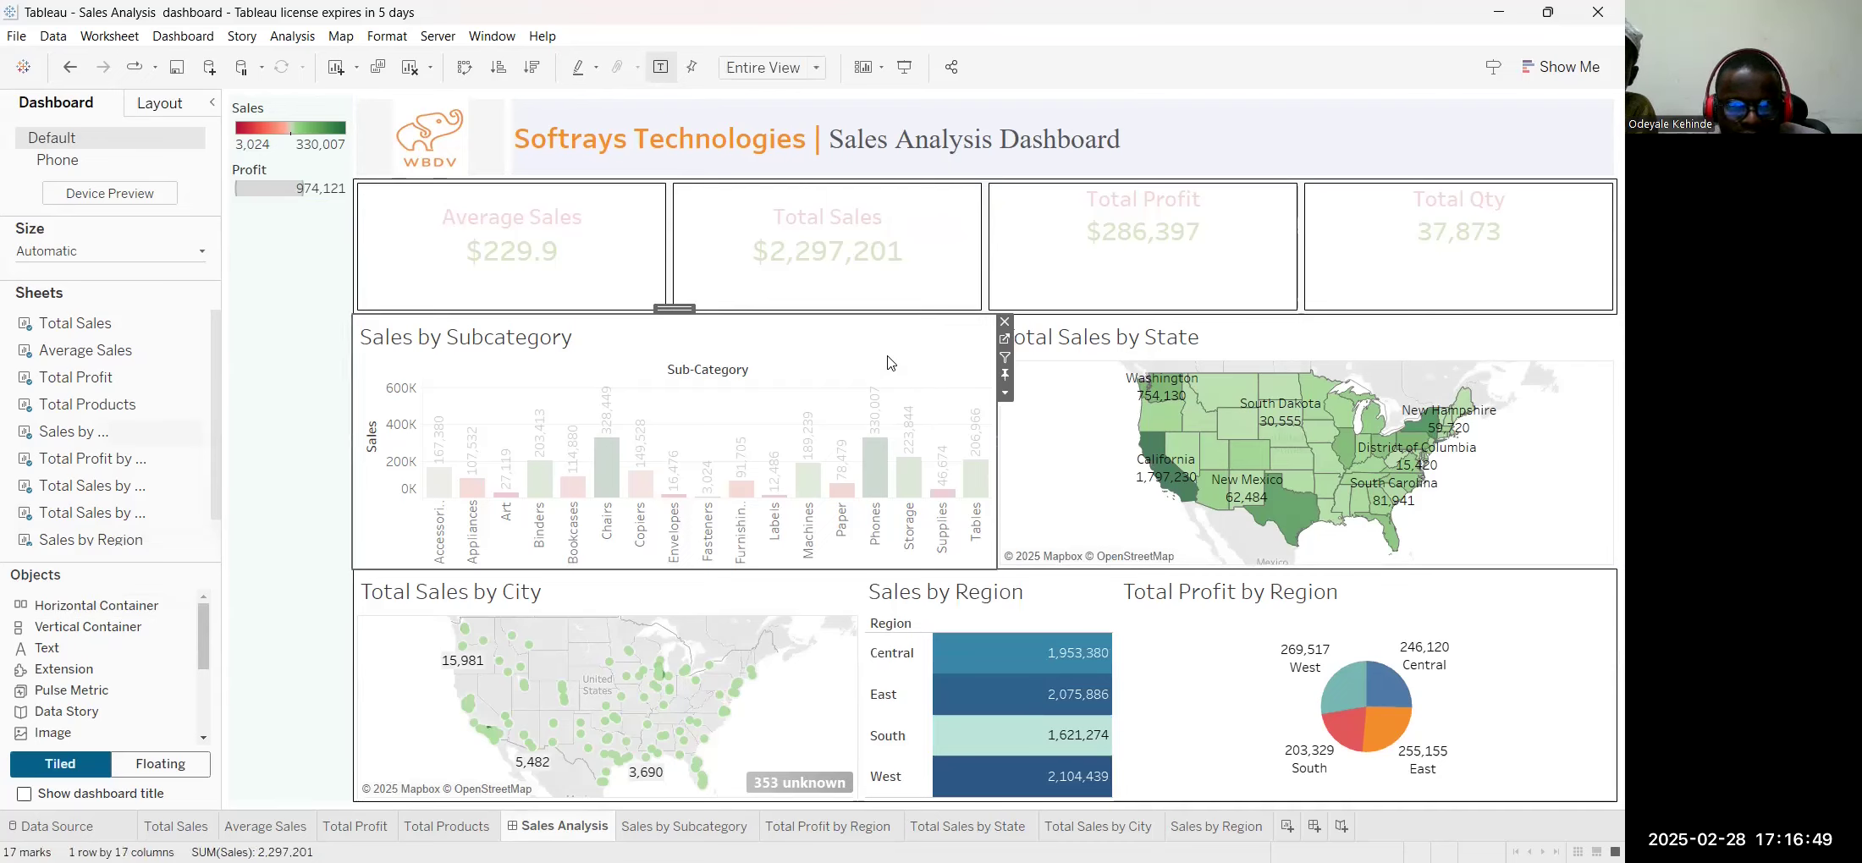
pyautogui.click(1600, 654)
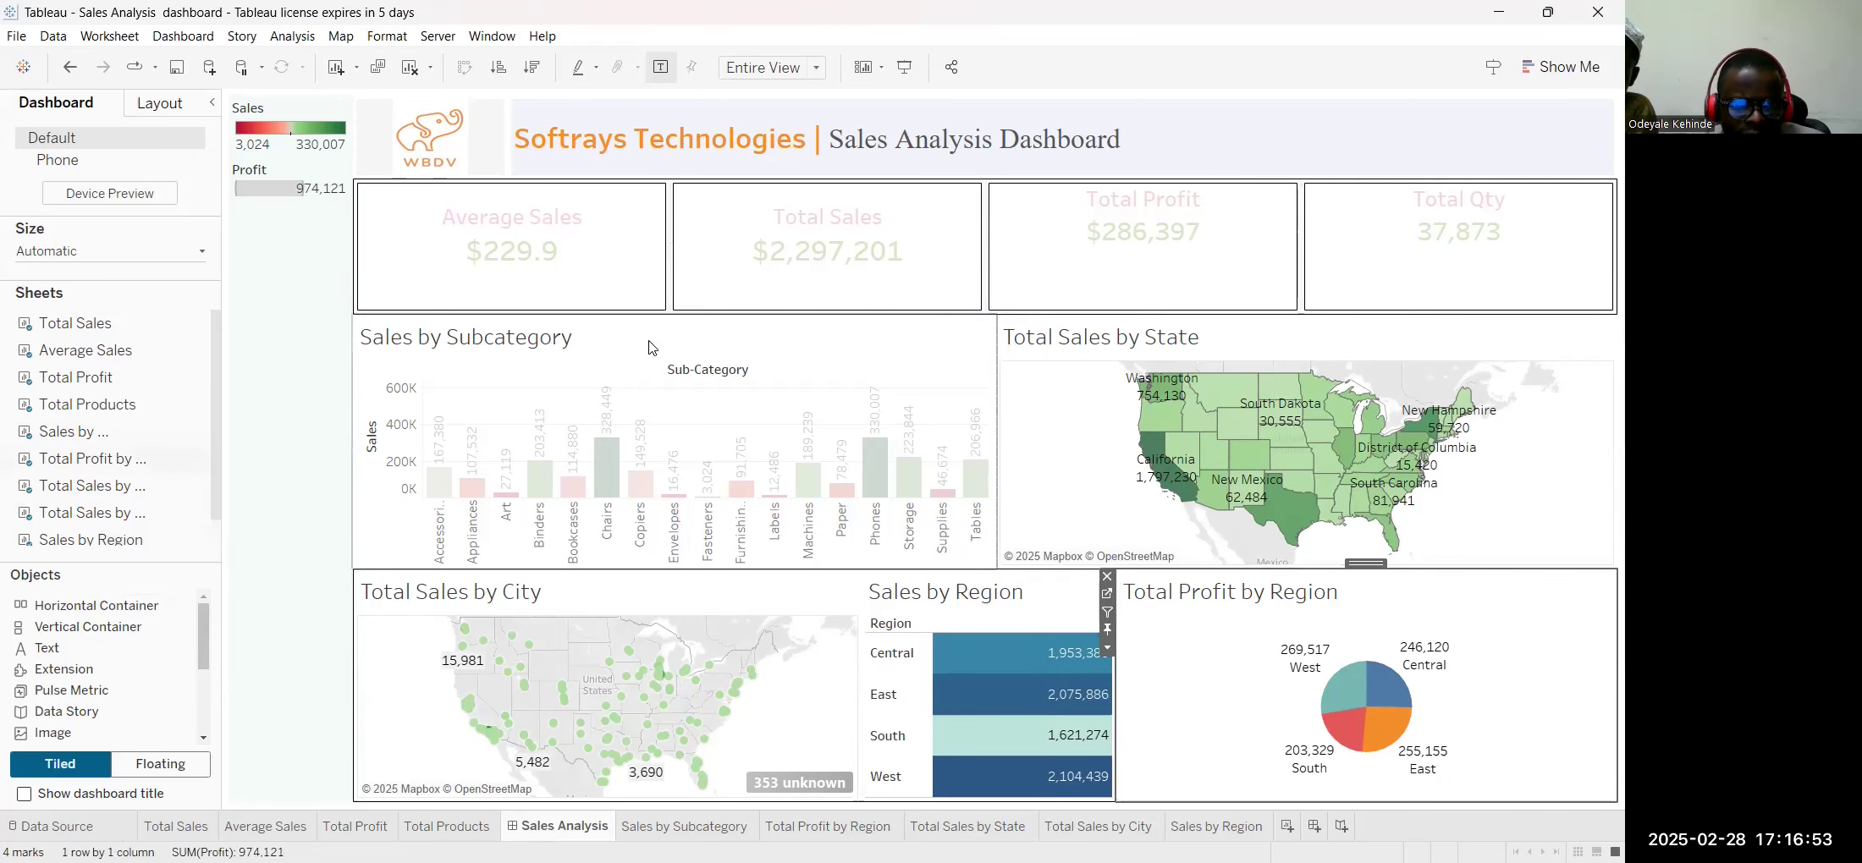
pyautogui.click(330, 373)
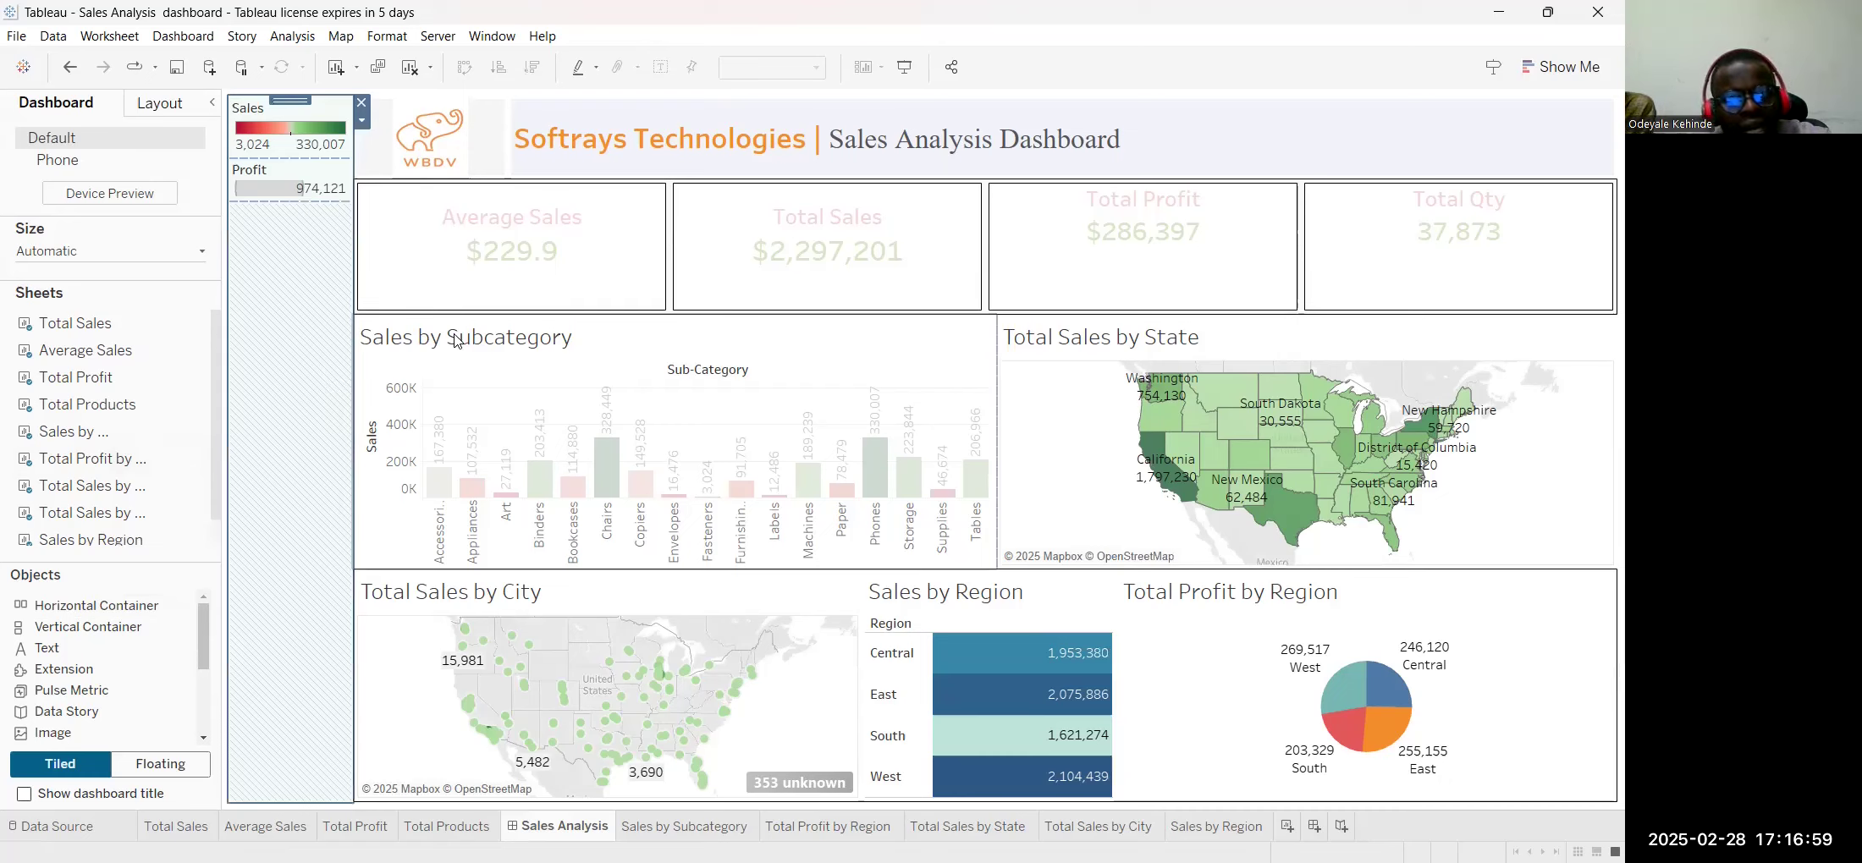
# Format the Sales by Subcategory chart title on the dashboard as bold, red and centred
pyautogui.rightClick(514, 342)
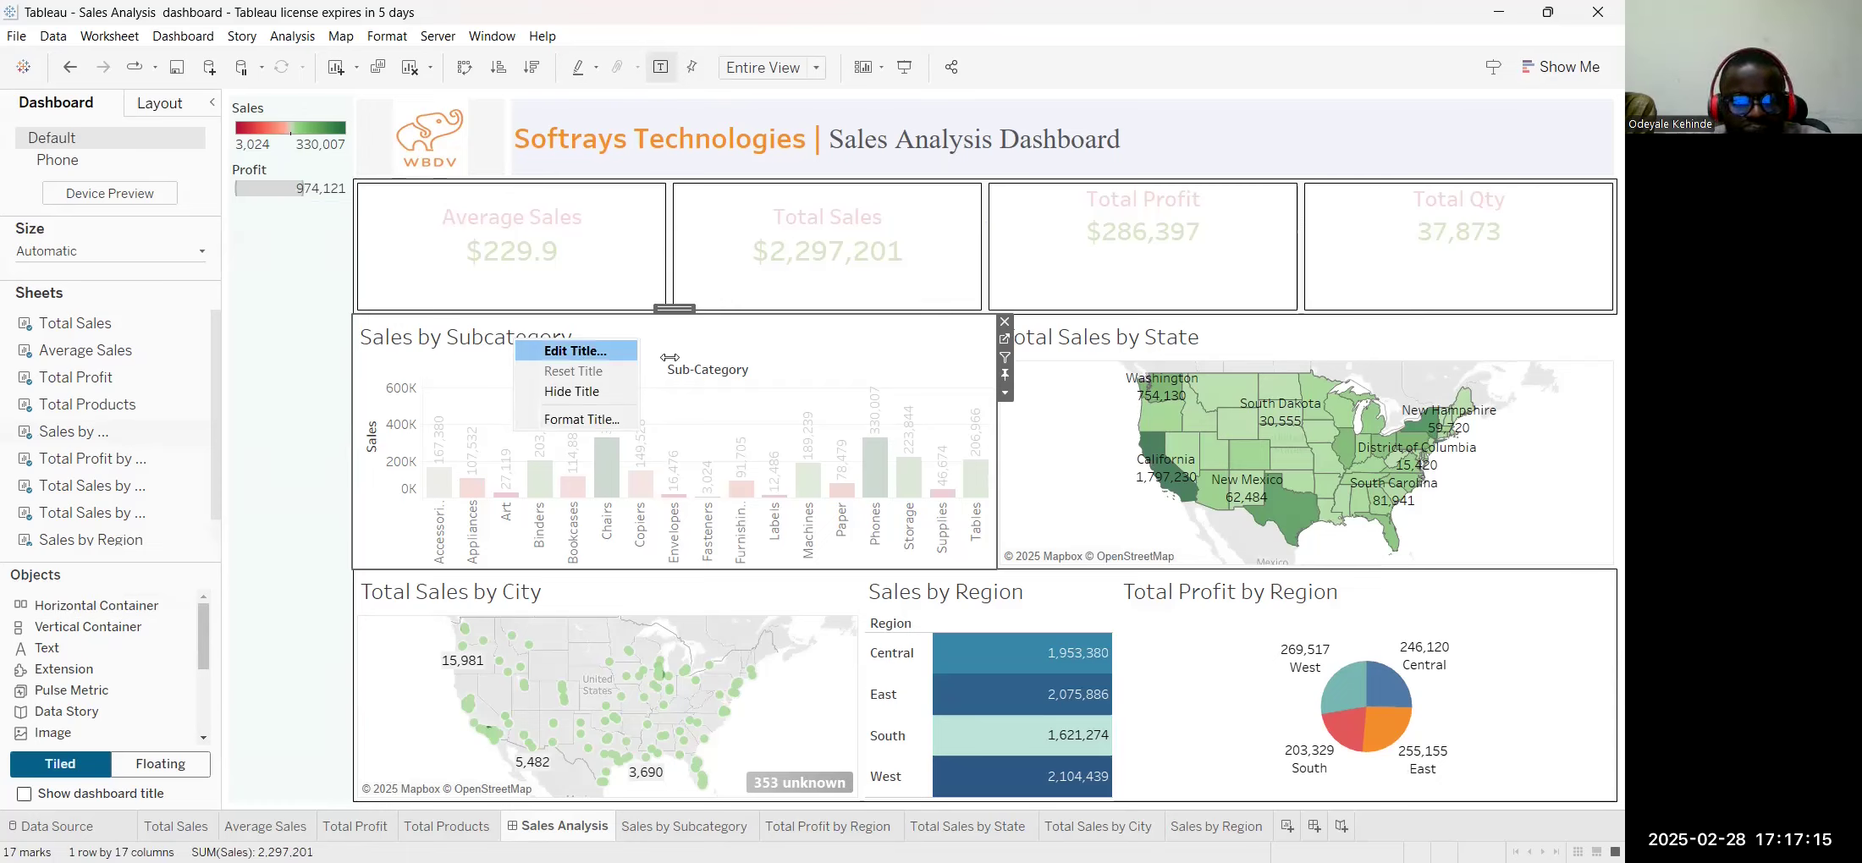
pyautogui.click(569, 351)
pyautogui.click(876, 333)
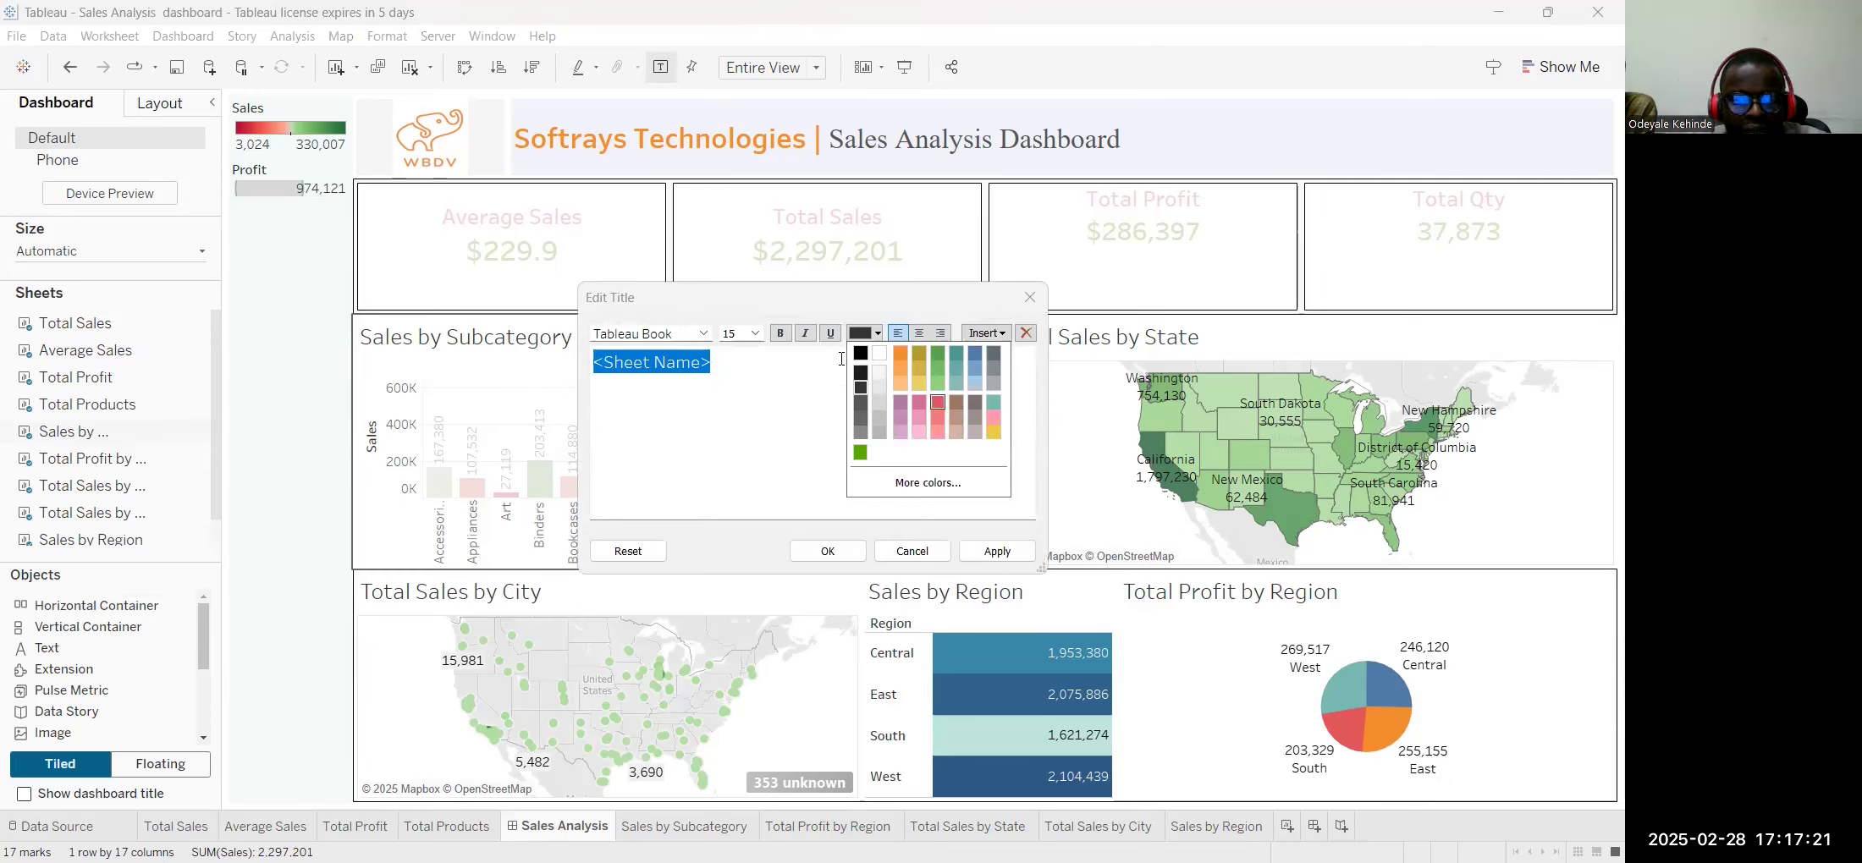
pyautogui.hotkey('ctrl', 'b')
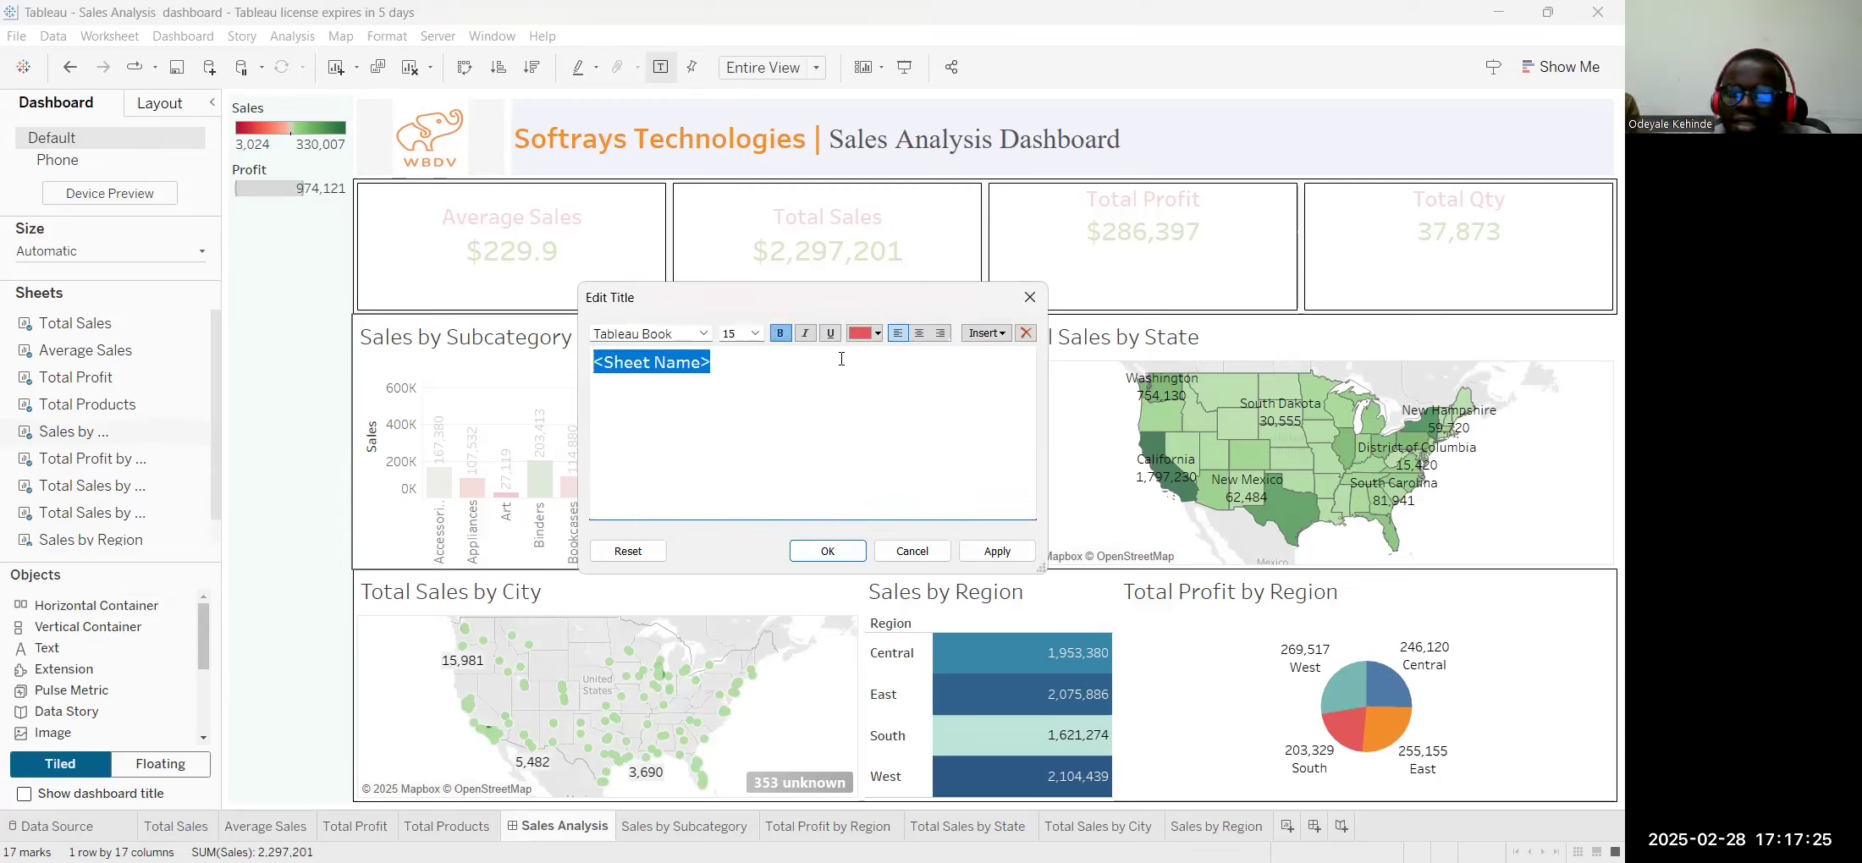
pyautogui.hotkey('ctrl', 'e')
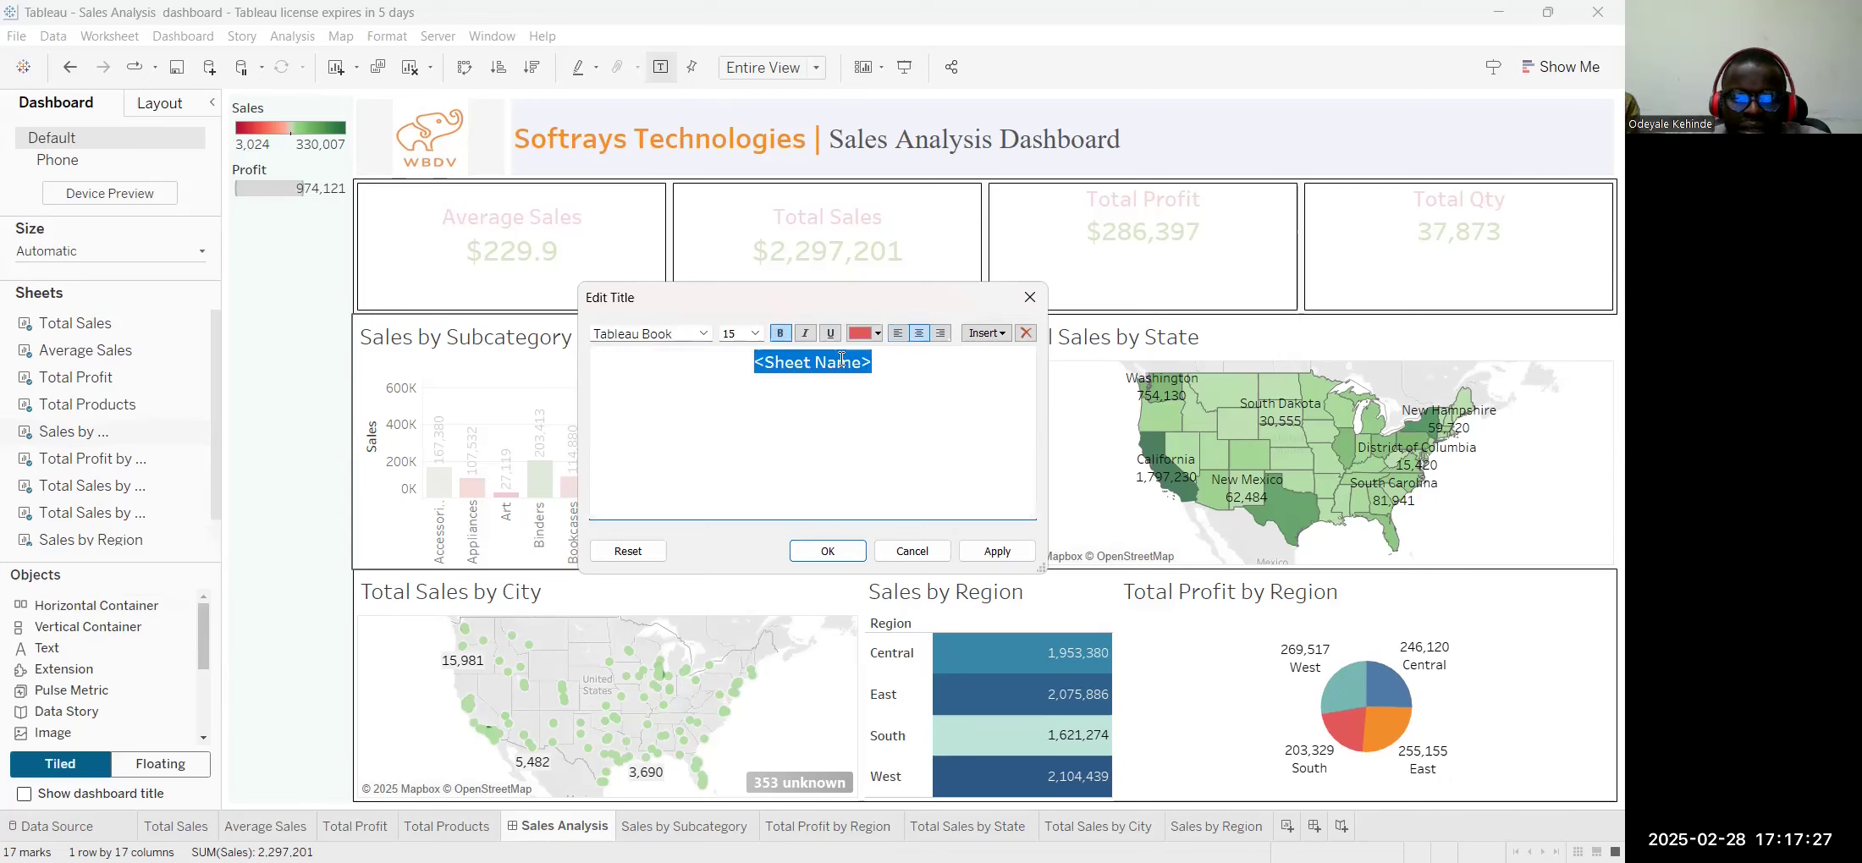
pyautogui.click(997, 551)
pyautogui.click(833, 555)
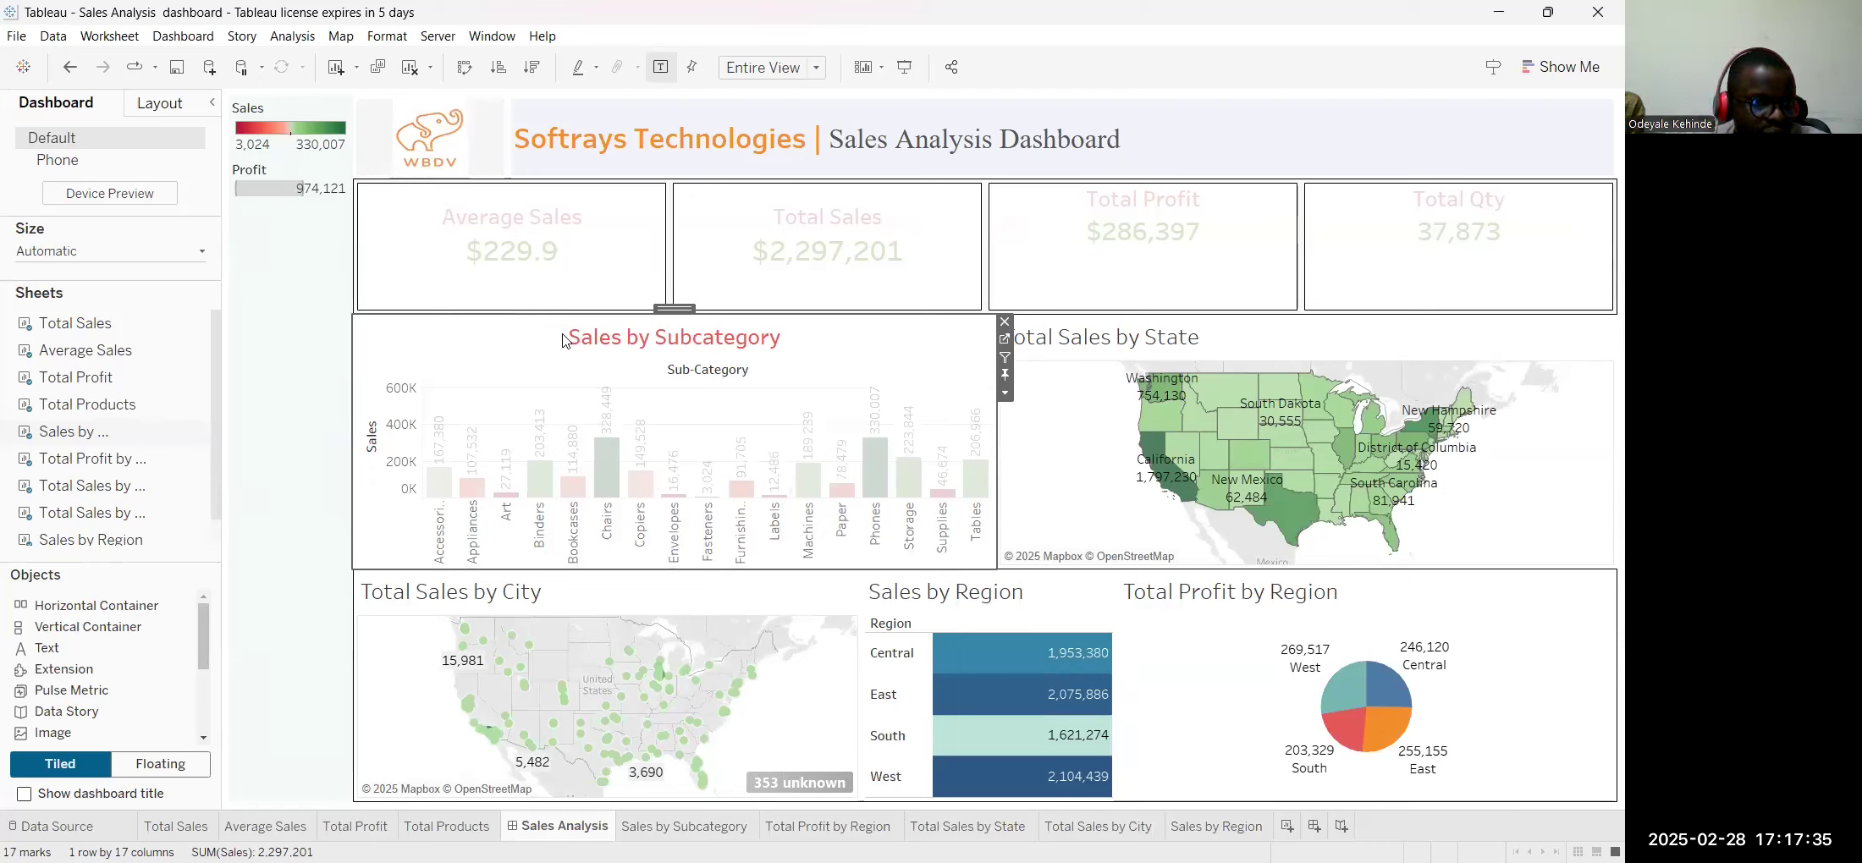
# Give the Sales by Subcategory chart a pale blue-grey background
pyautogui.click(161, 105)
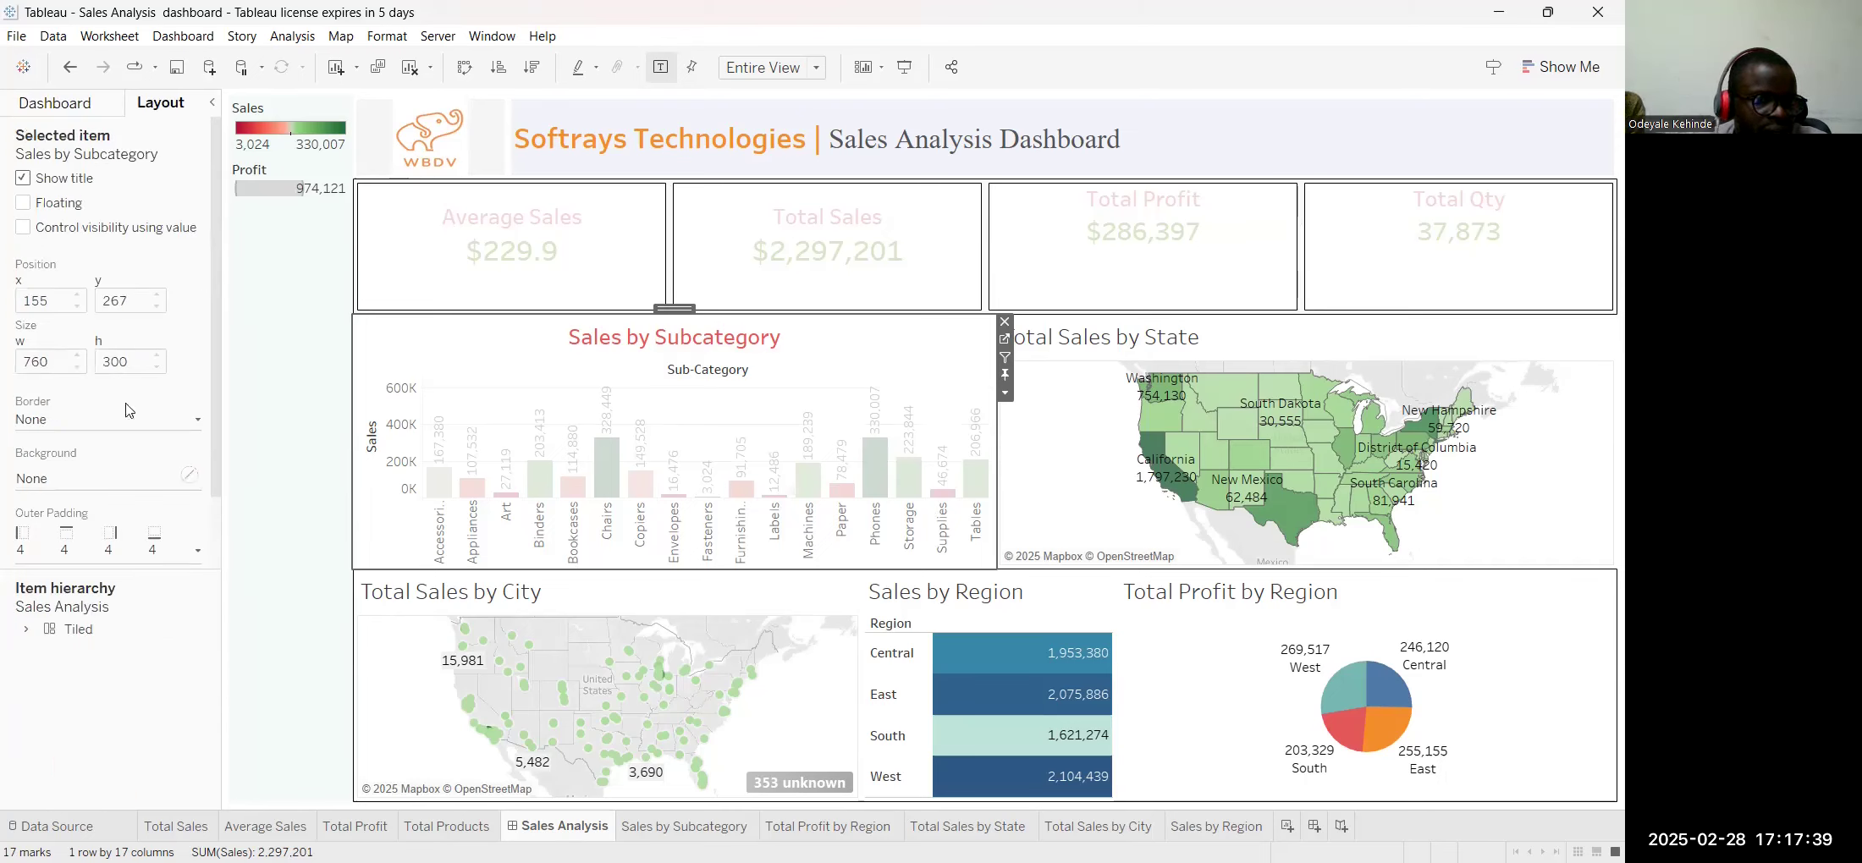
pyautogui.click(123, 479)
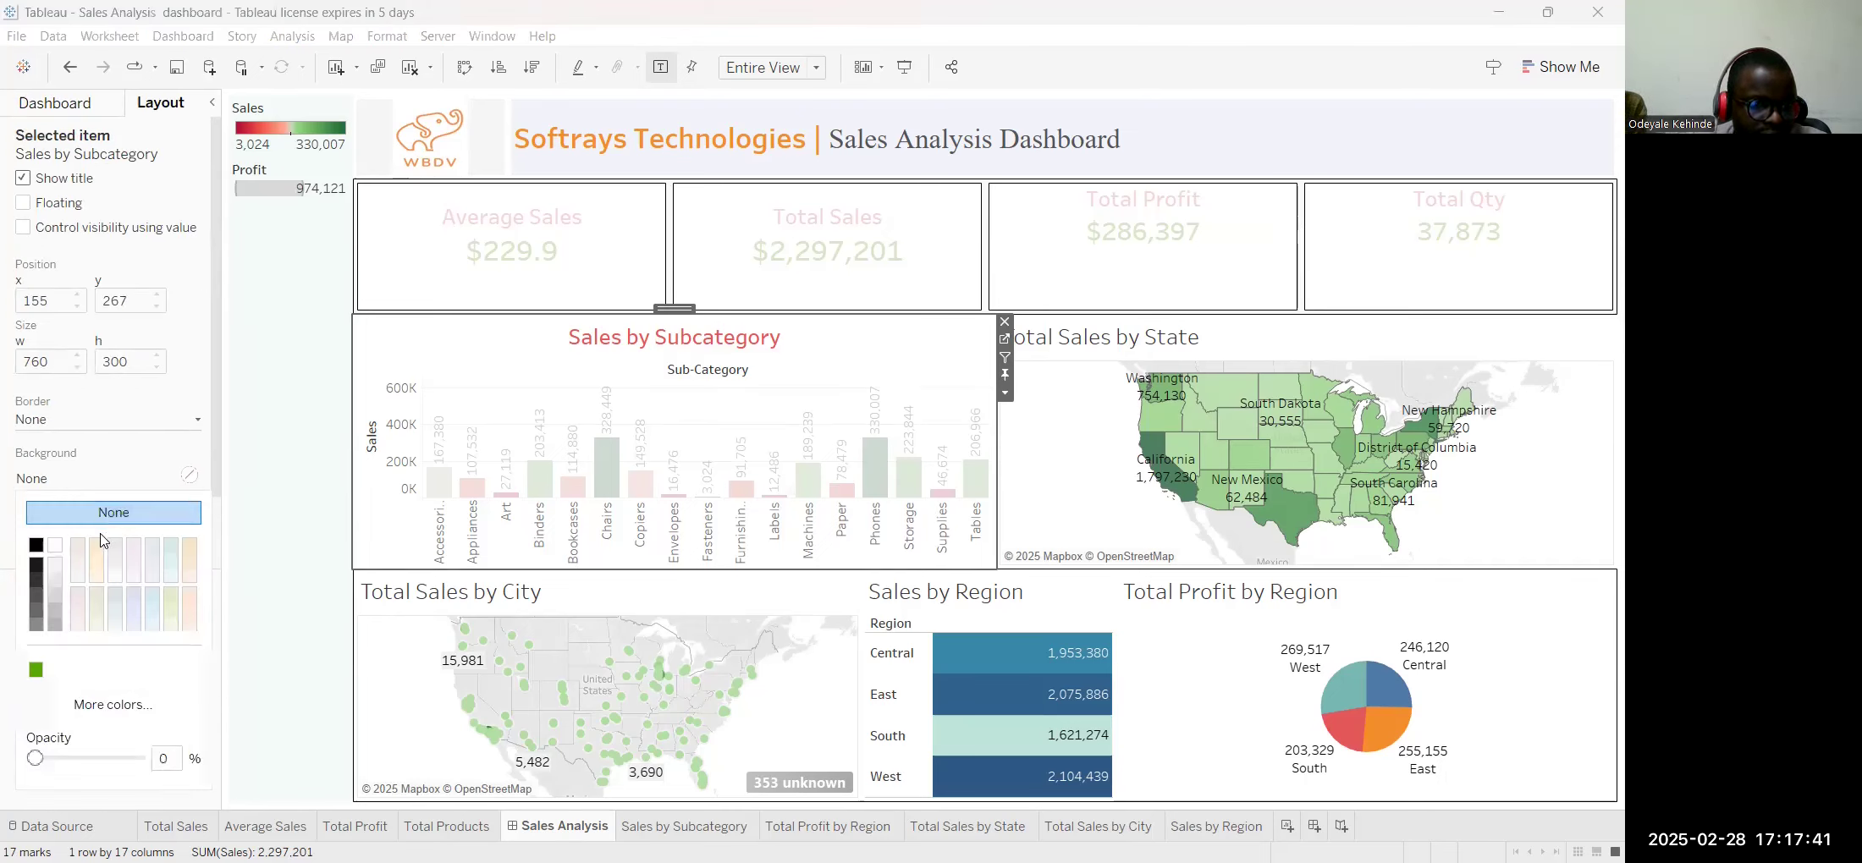
pyautogui.click(77, 549)
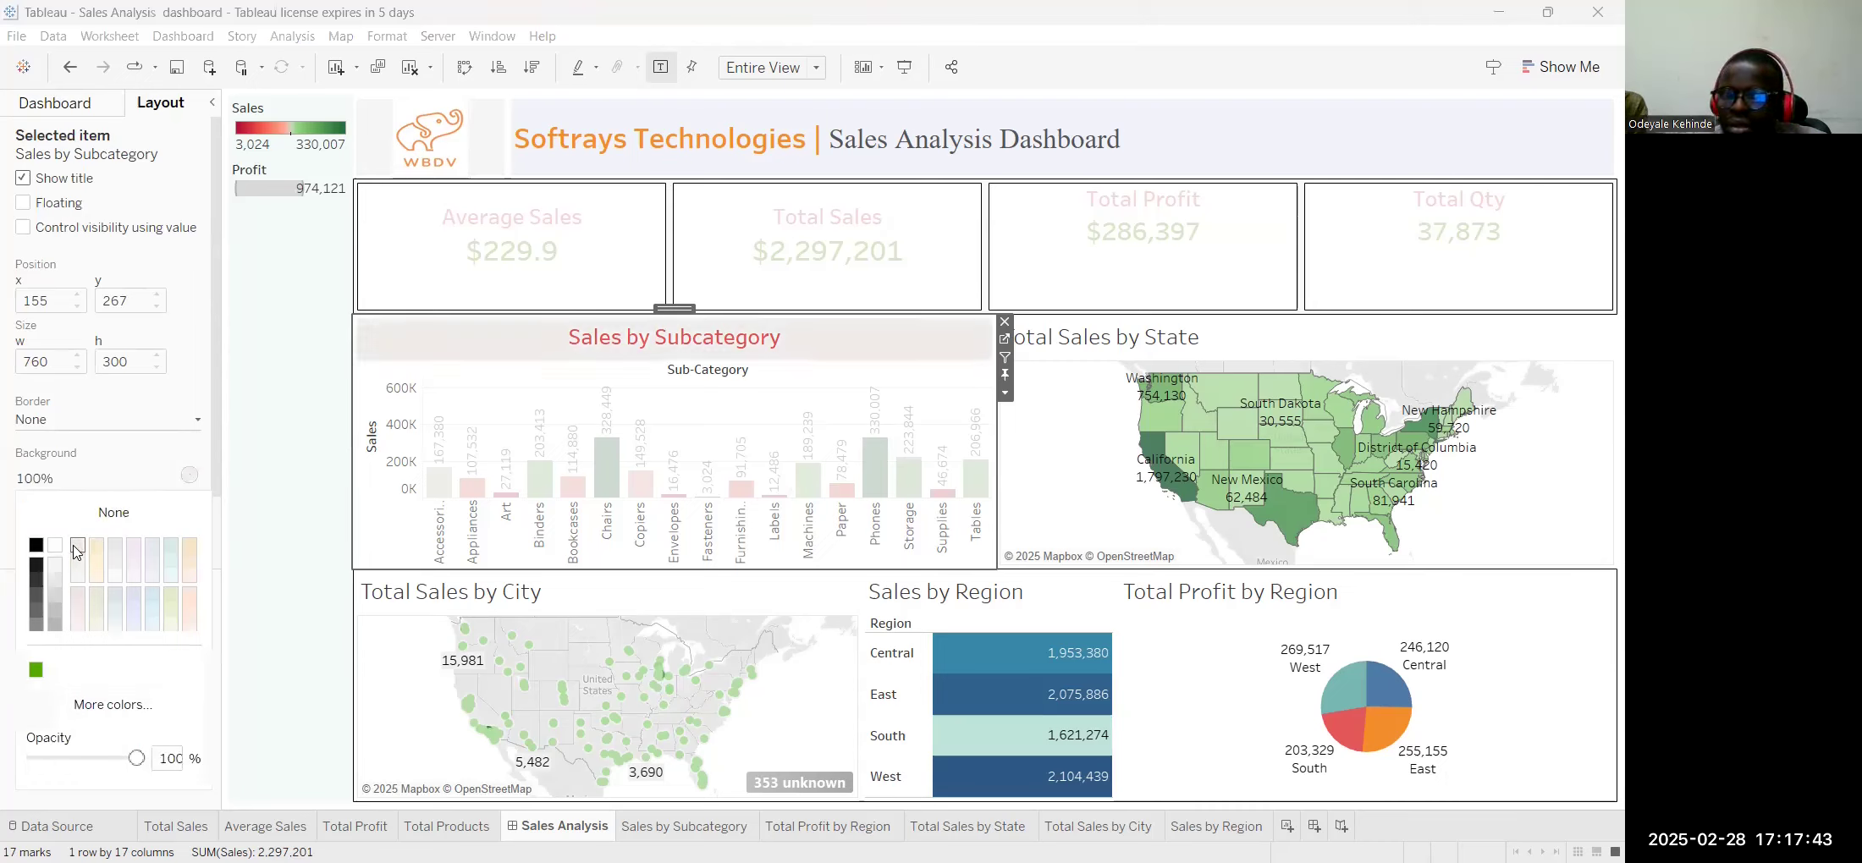
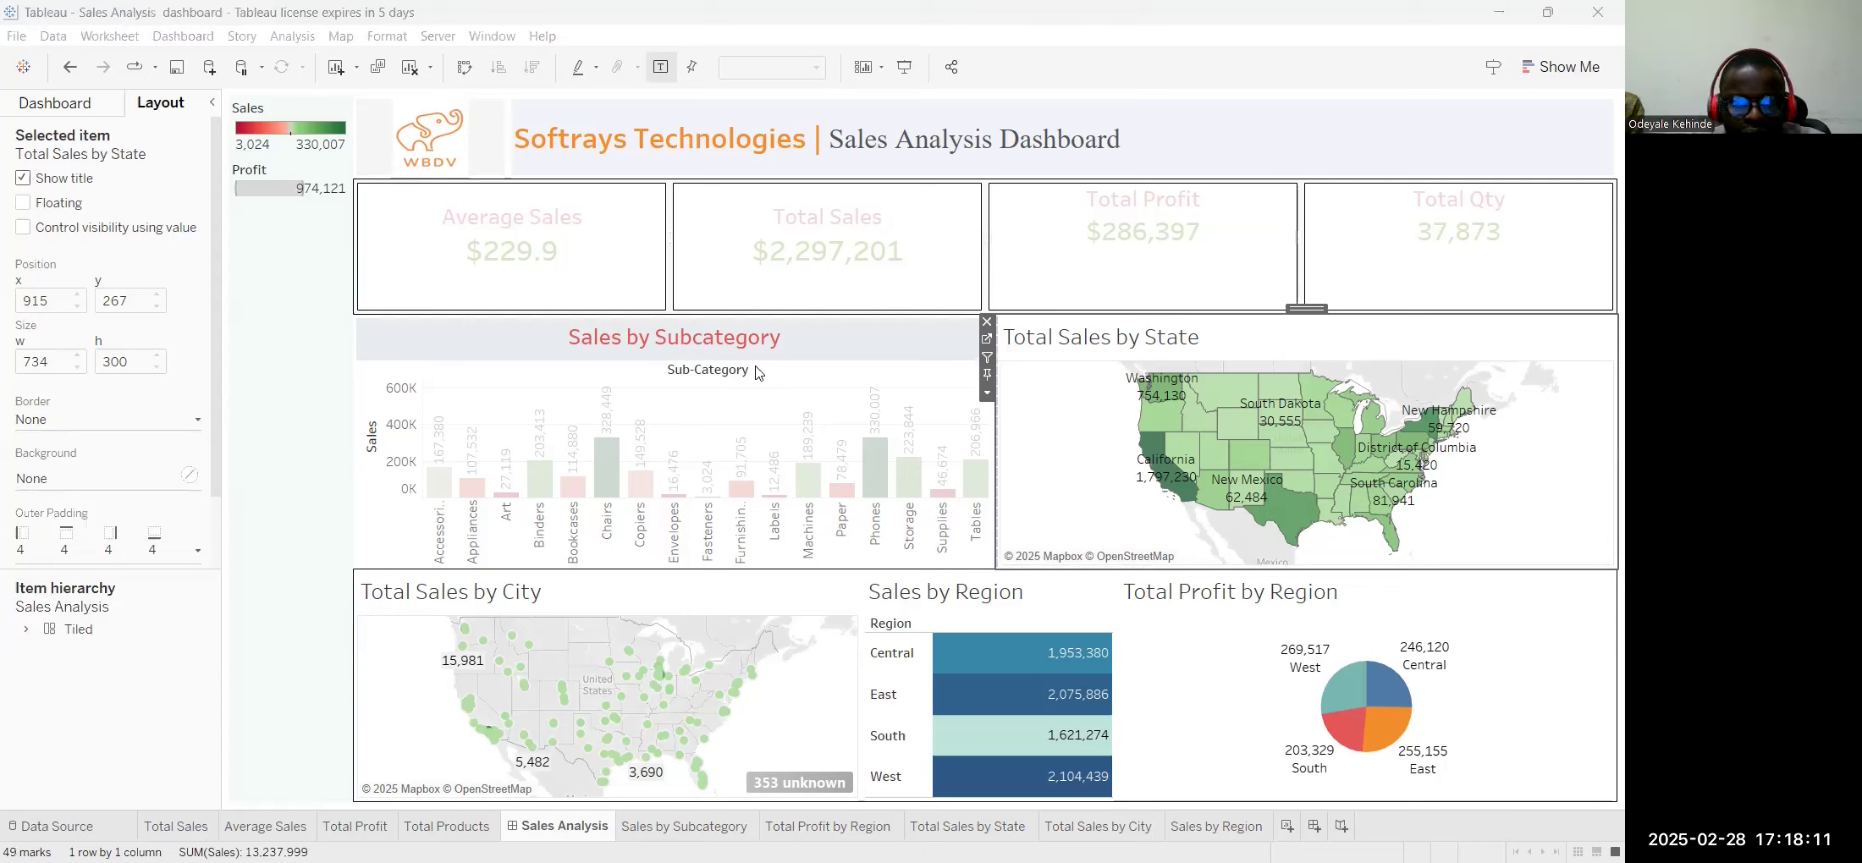
# Format the Total Sales by State map title as bold, red and centred
pyautogui.moveTo(756, 368); pyautogui.dragTo(594, 363)
pyautogui.click(877, 334)
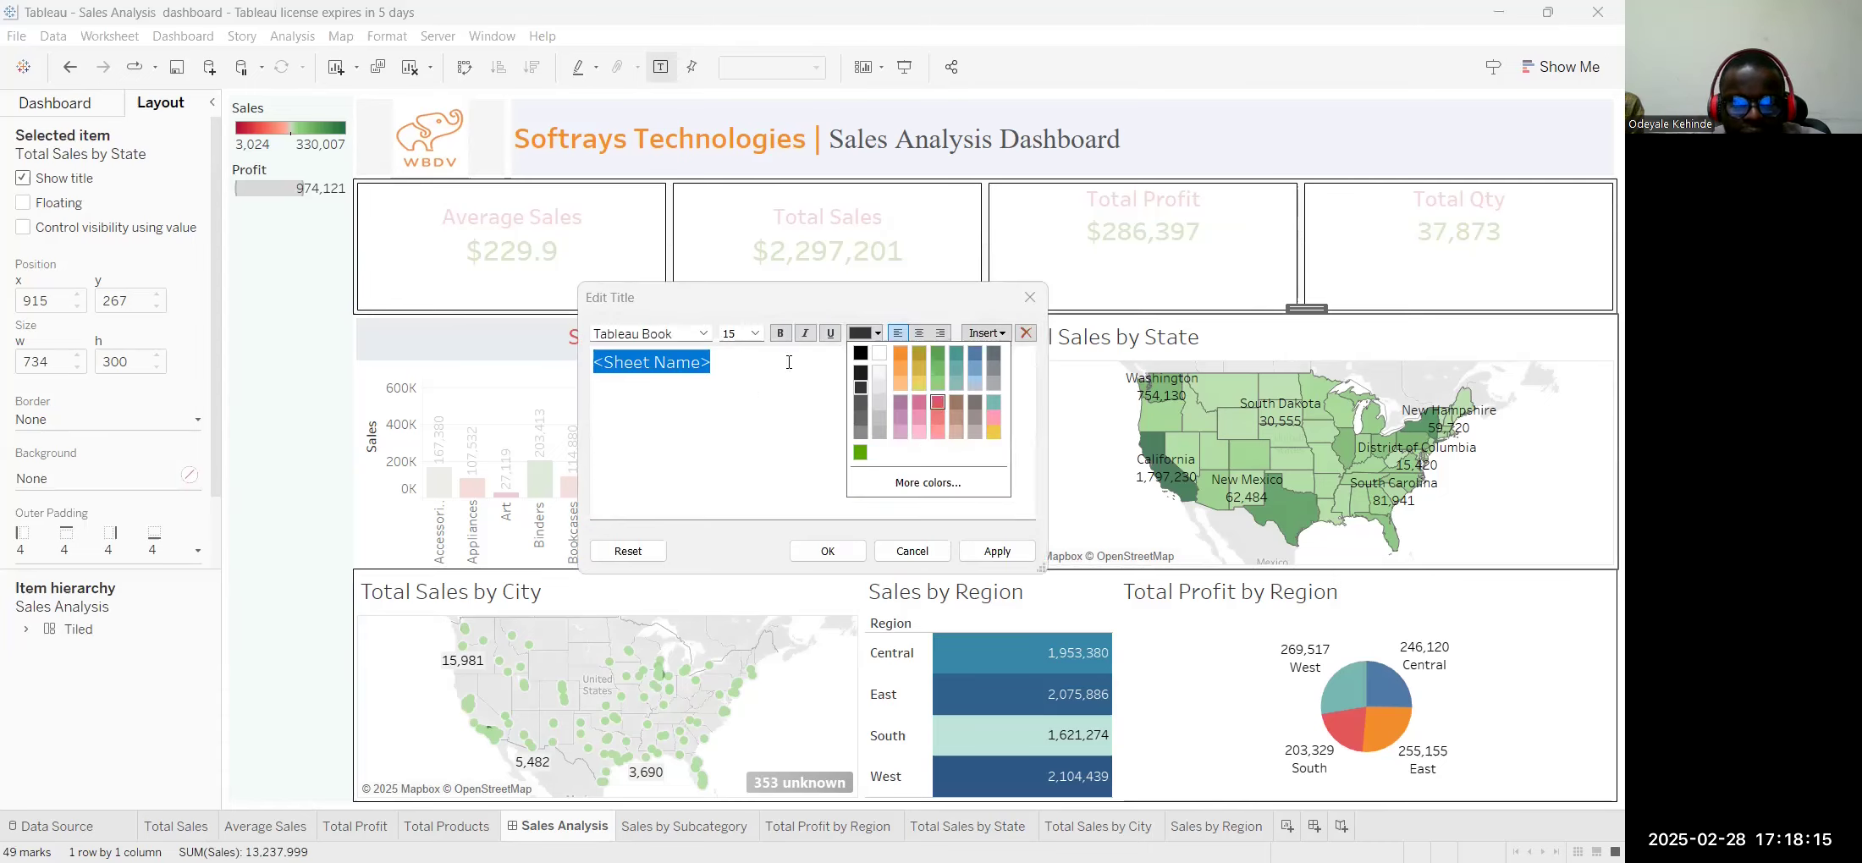
pyautogui.click(938, 402)
pyautogui.click(781, 333)
pyautogui.hotkey('ctrl', 'e')
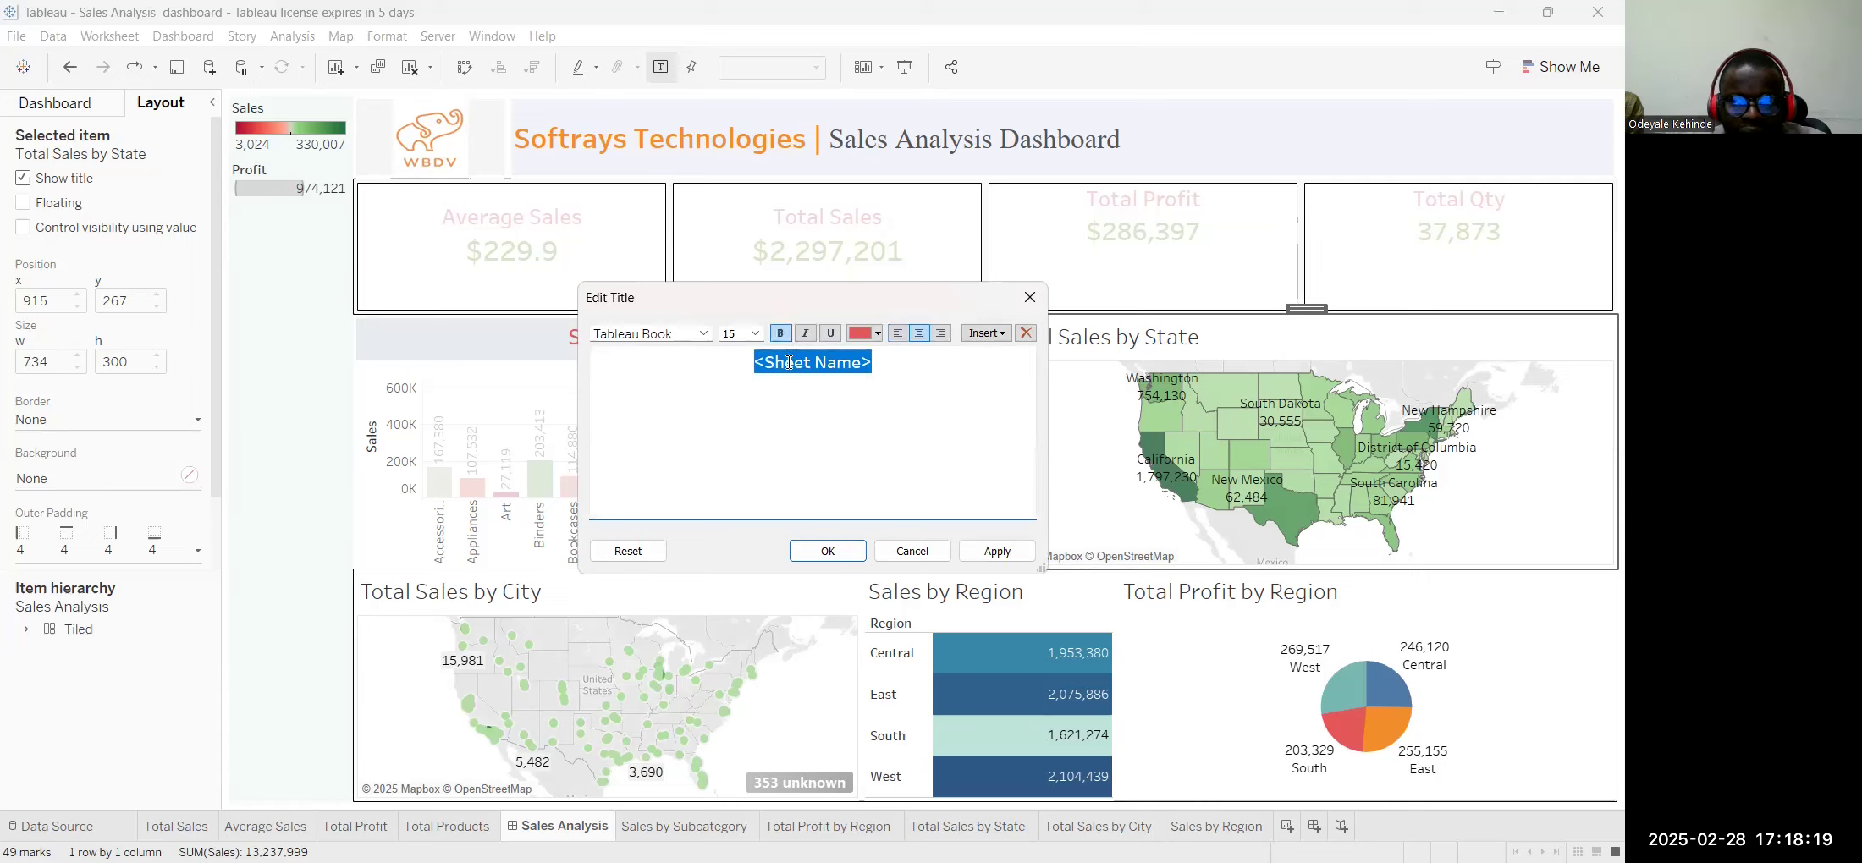
pyautogui.click(834, 560)
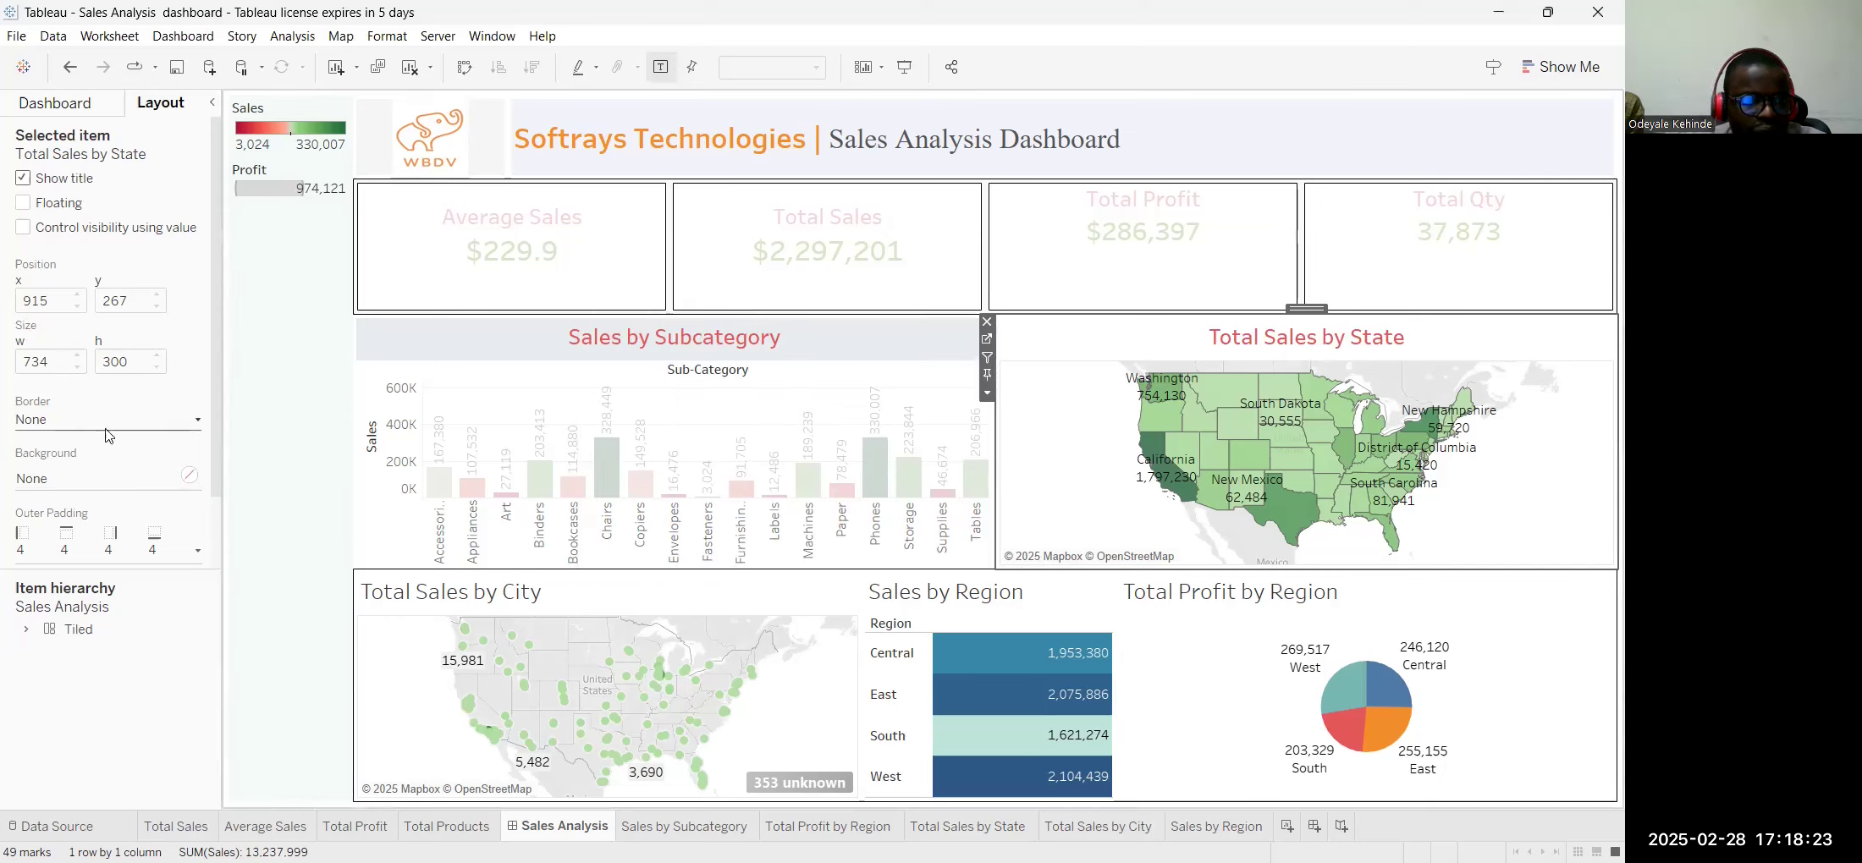
# Give the Total Sales by State map a pale blue-grey background matching the subcategory chart
pyautogui.click(97, 479)
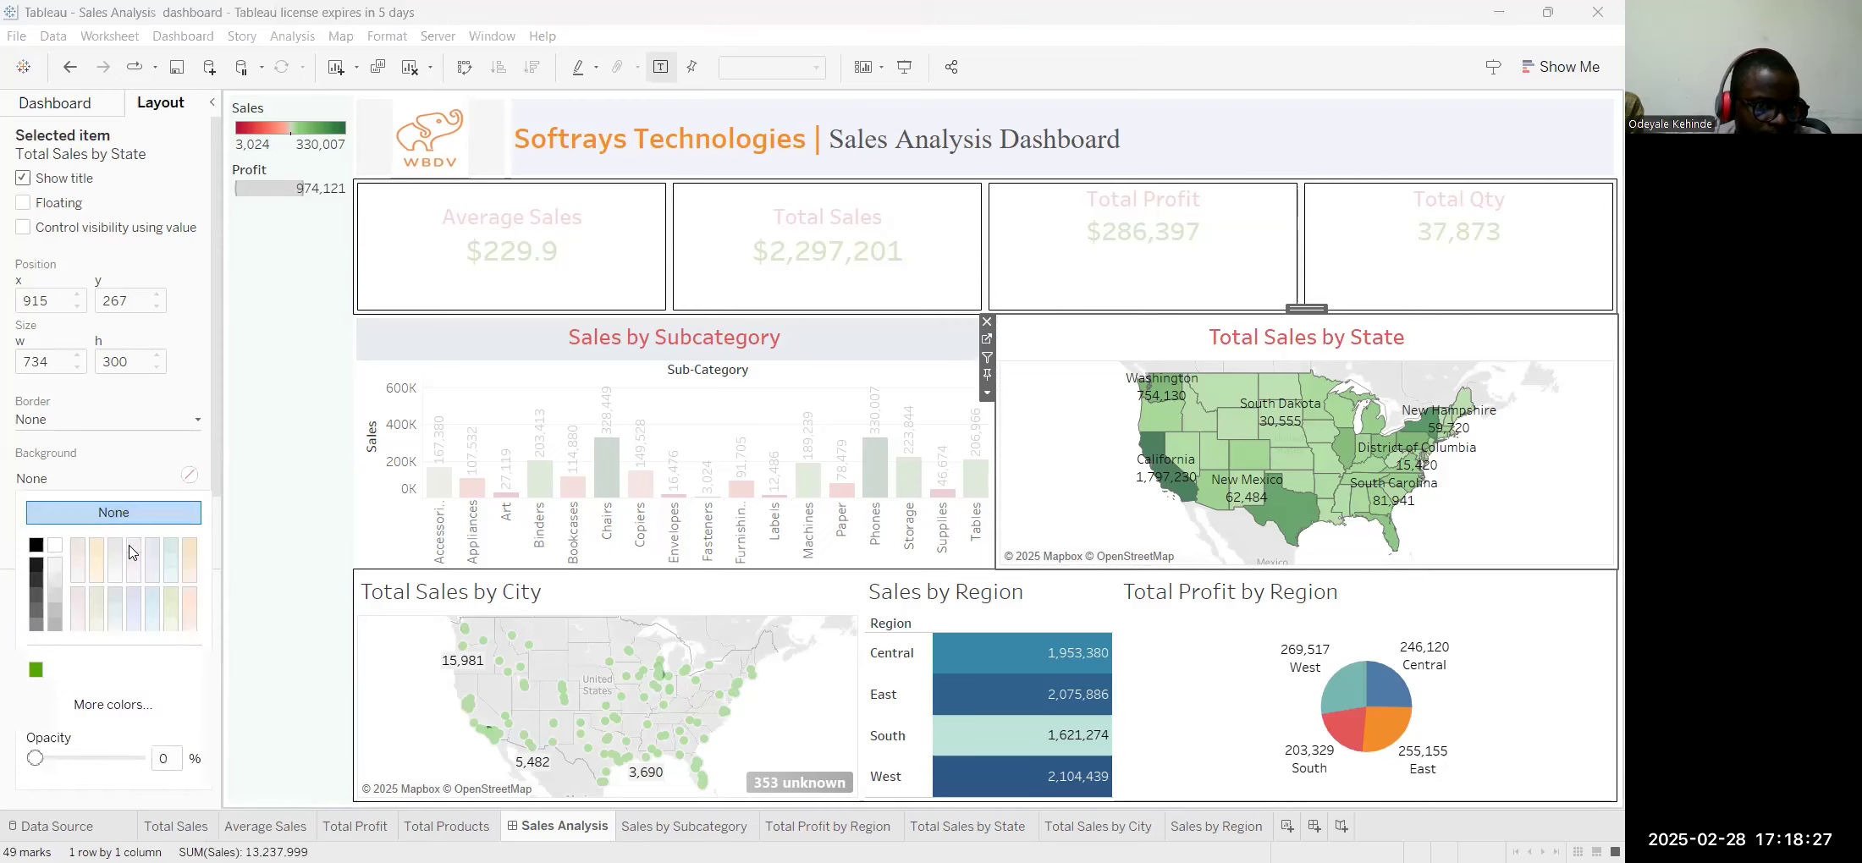
pyautogui.click(135, 555)
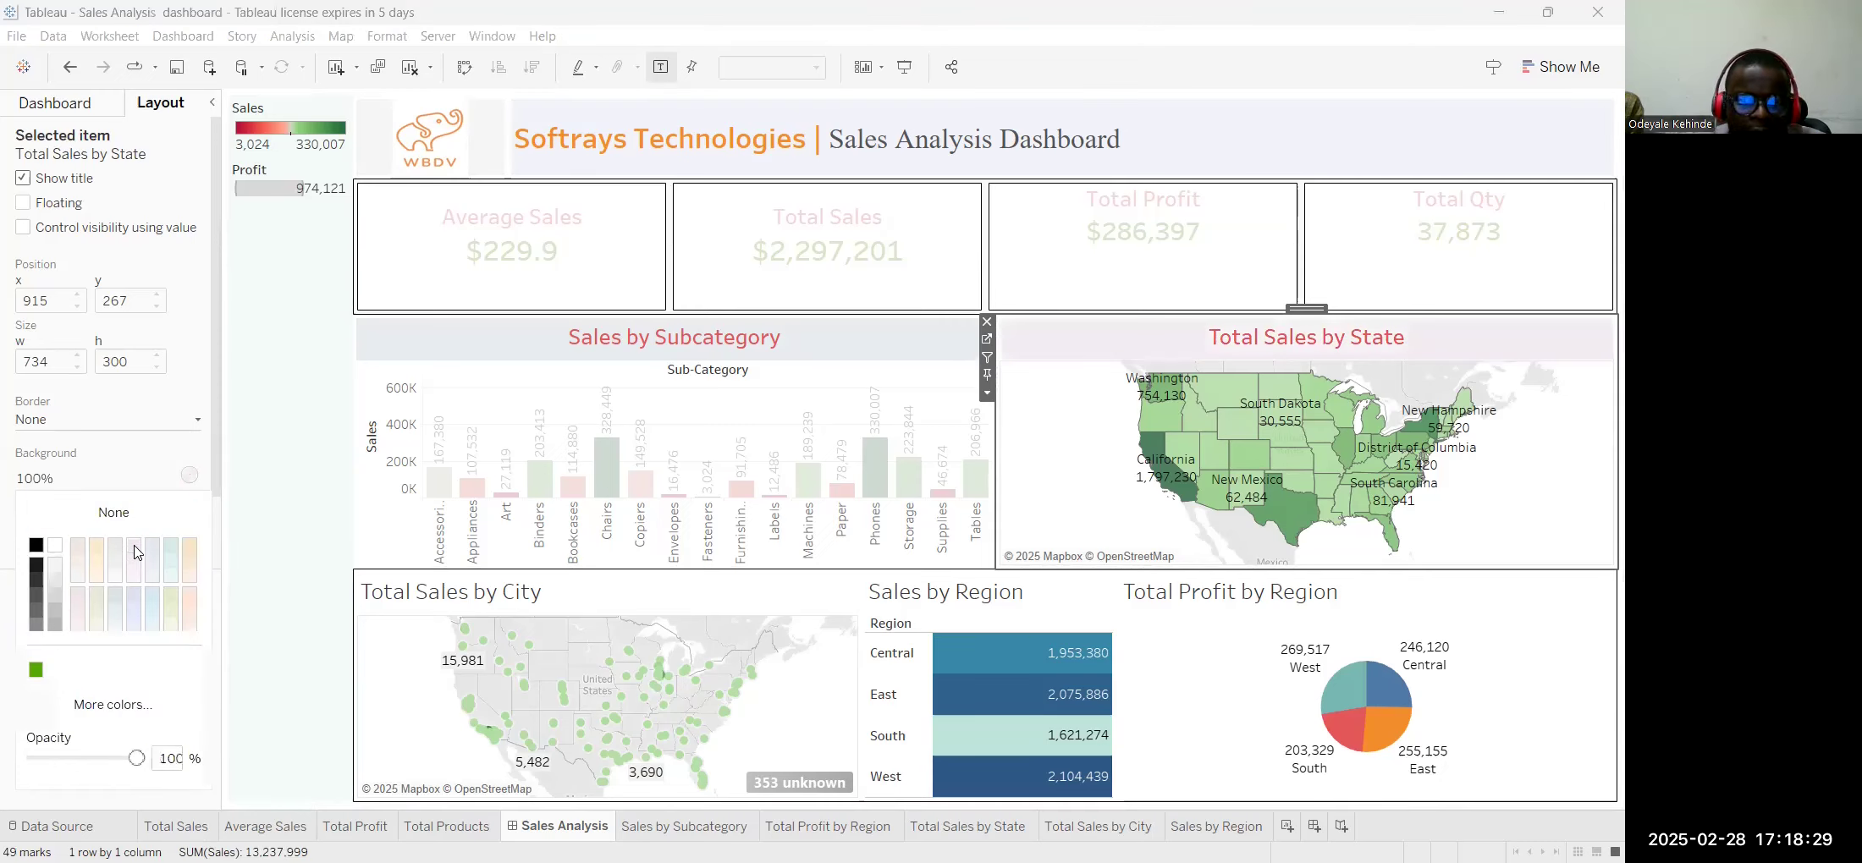
pyautogui.click(151, 549)
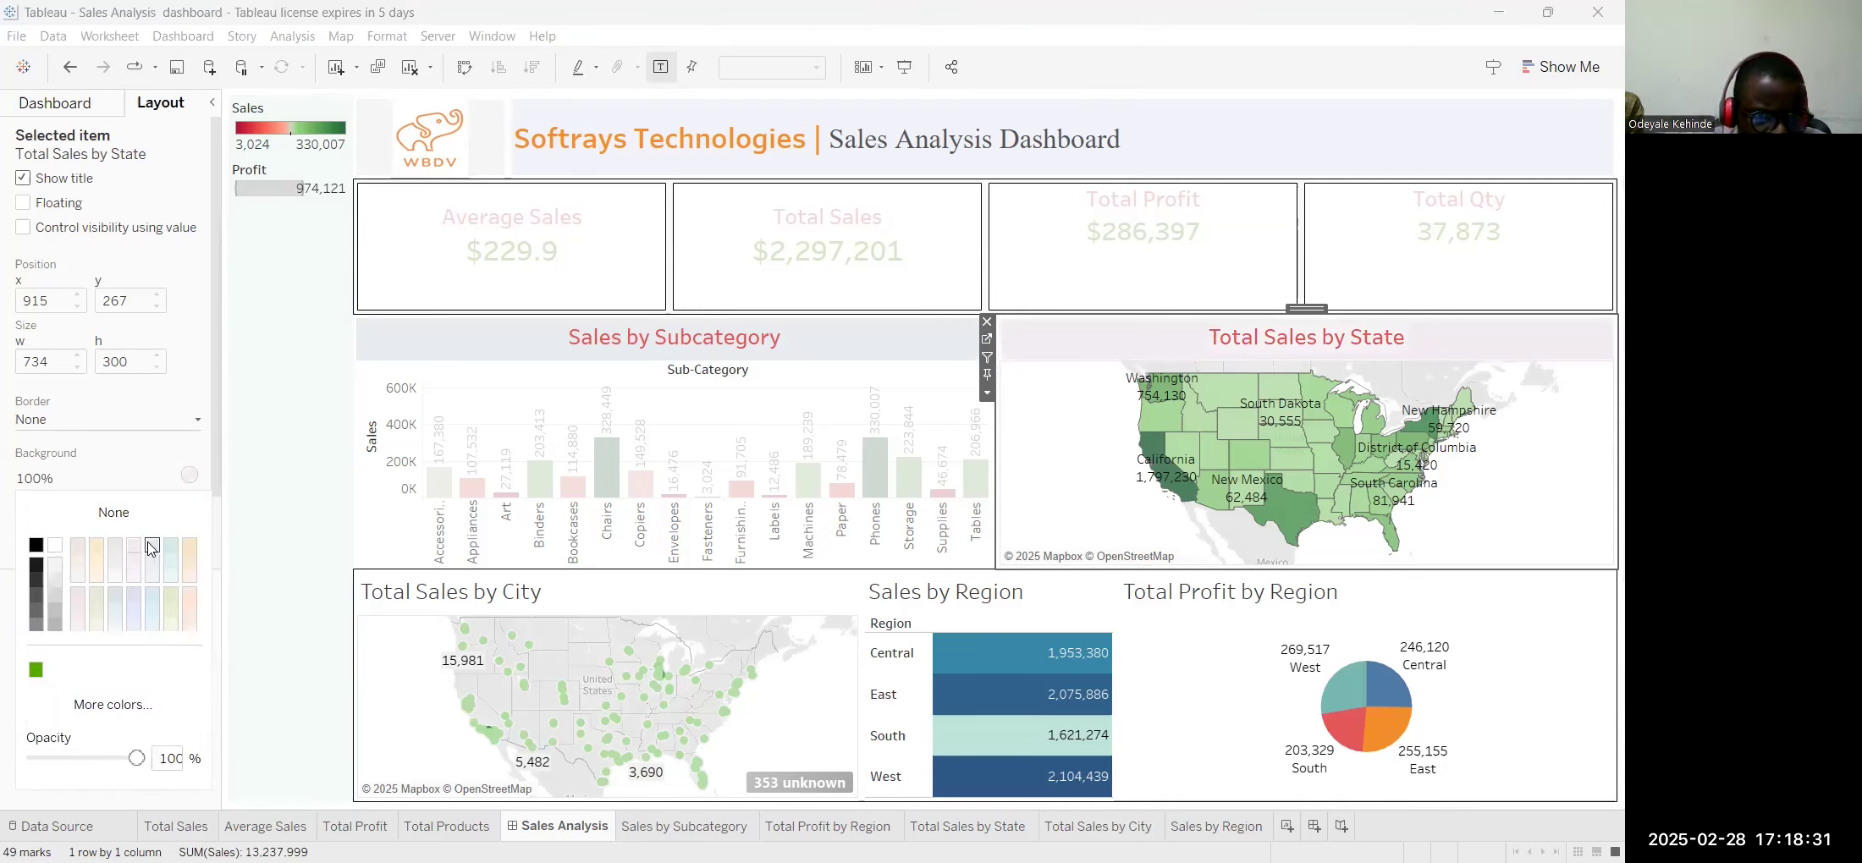
# Format the Total Sales by City title as bold, red and centred, and give the map the same pale blue-grey background
pyautogui.click(544, 602)
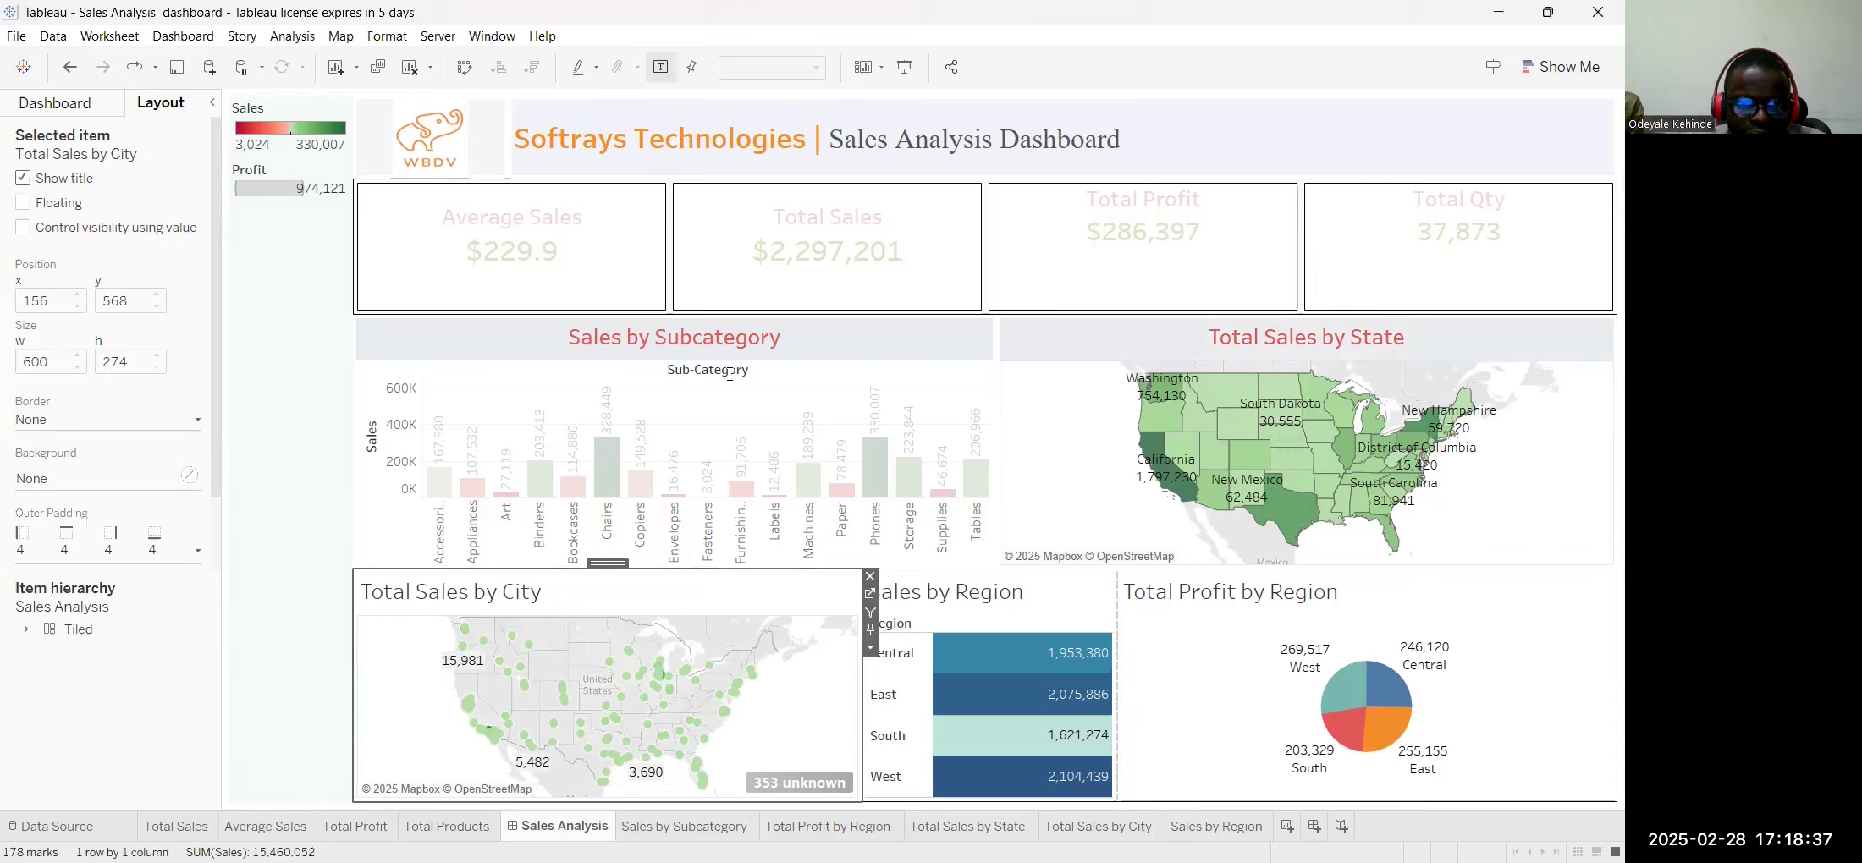
pyautogui.doubleClick(611, 364)
pyautogui.click(877, 333)
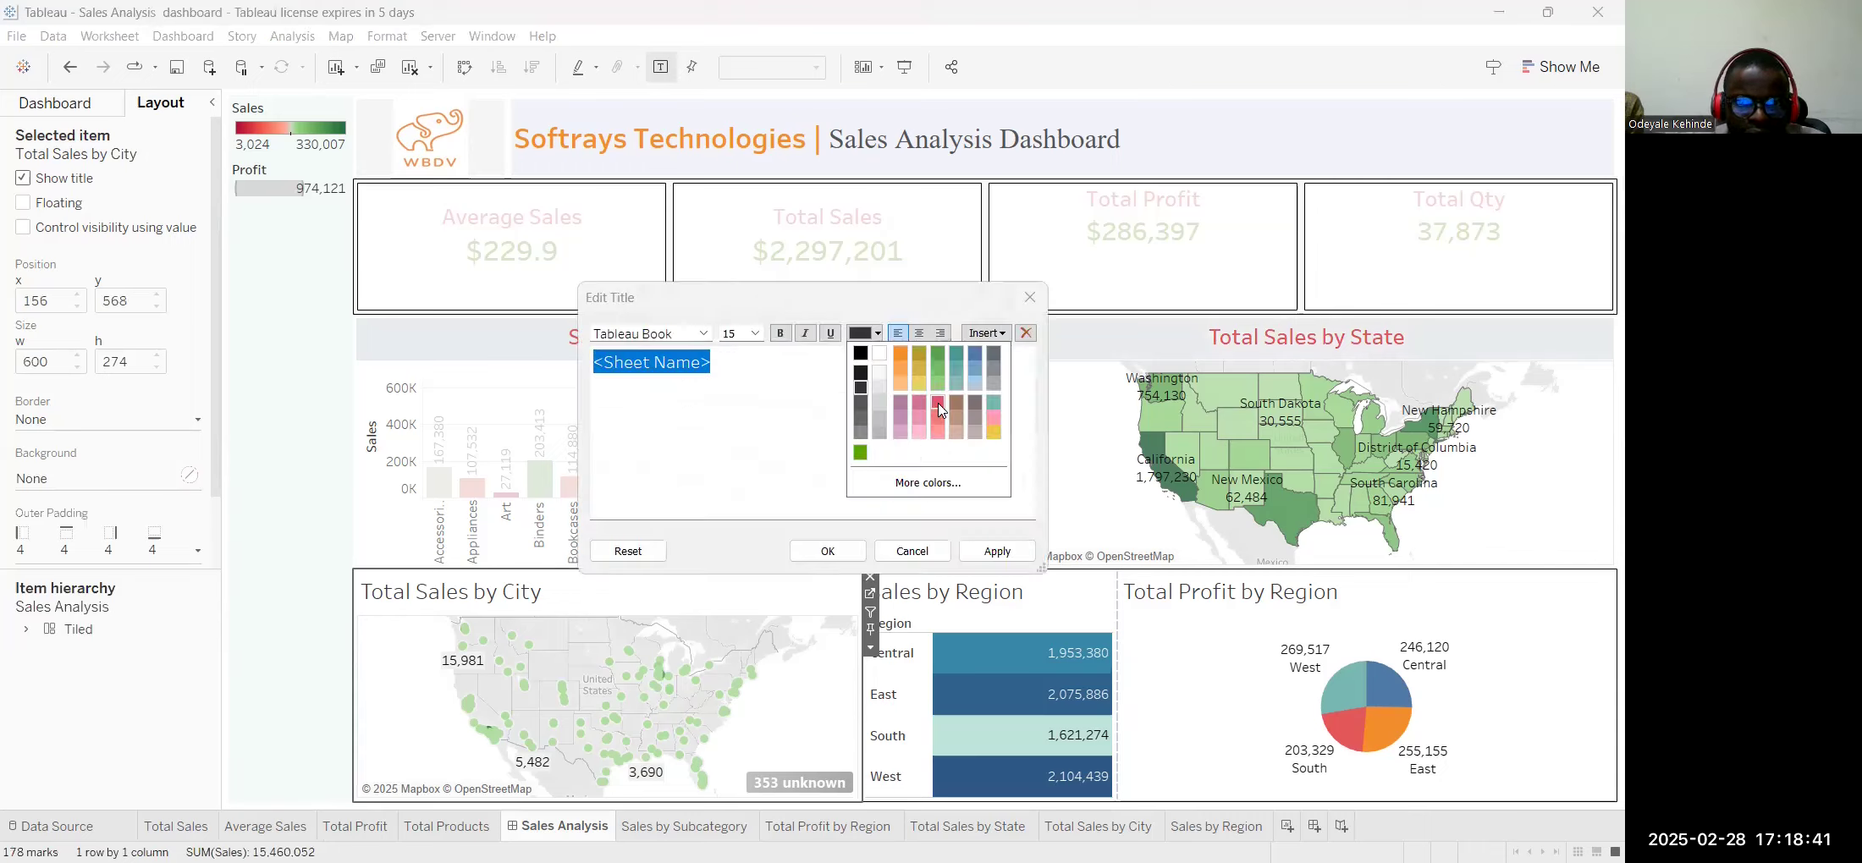
pyautogui.click(938, 404)
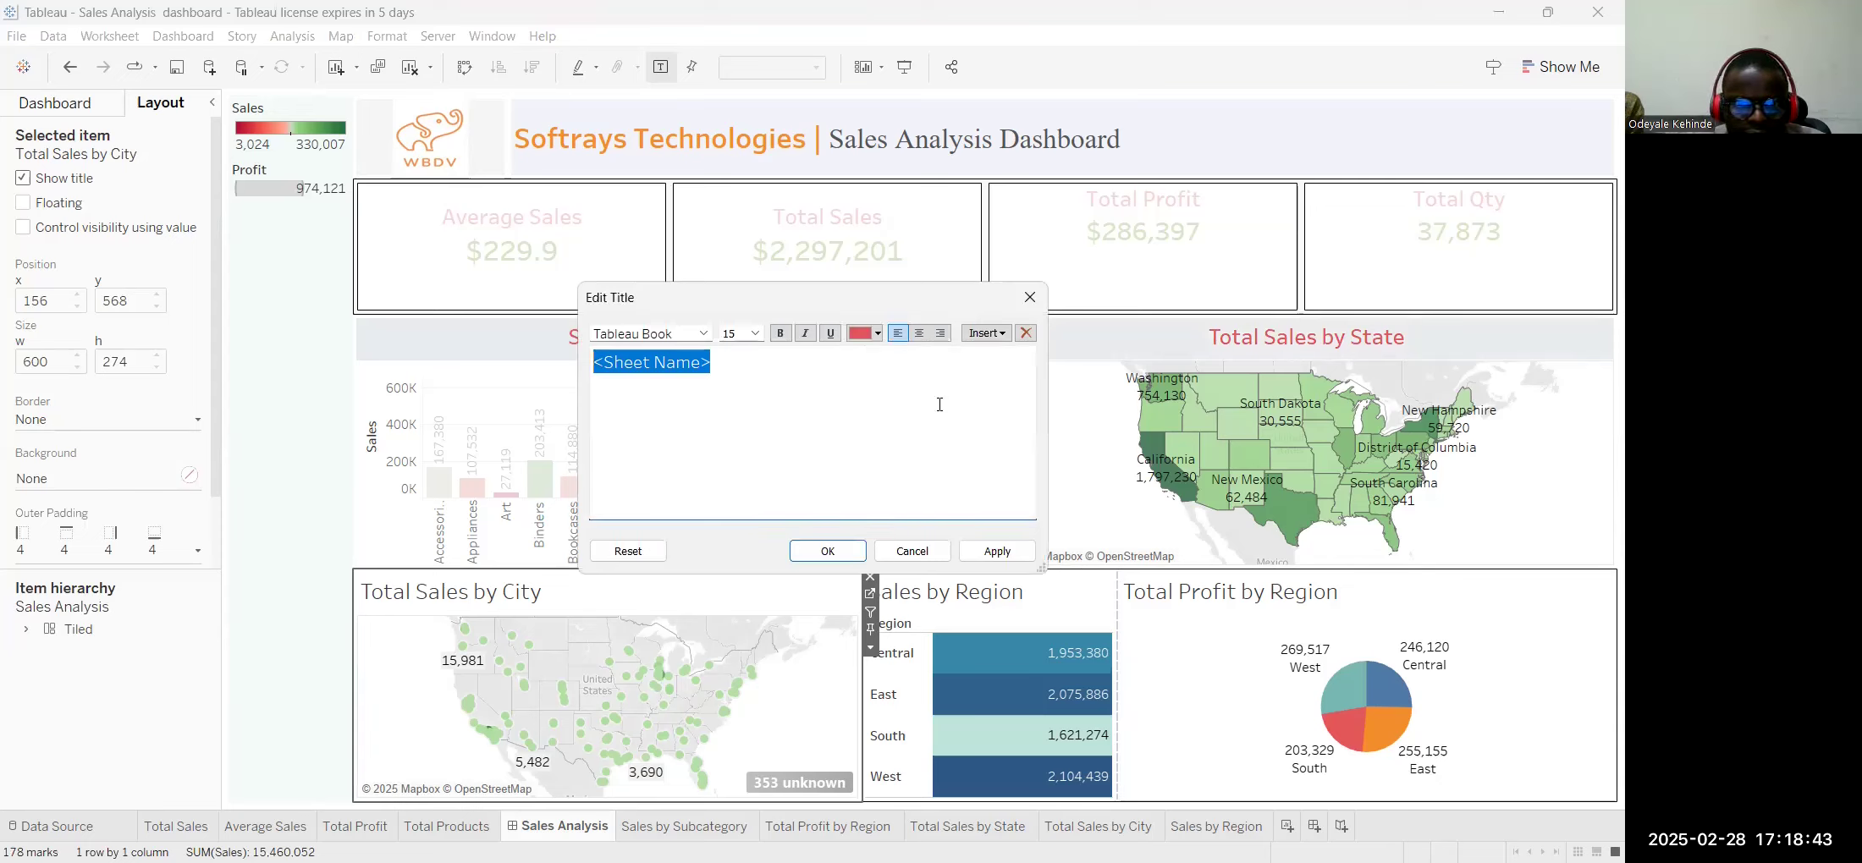
pyautogui.hotkey('ctrl', 'b')
pyautogui.click(997, 550)
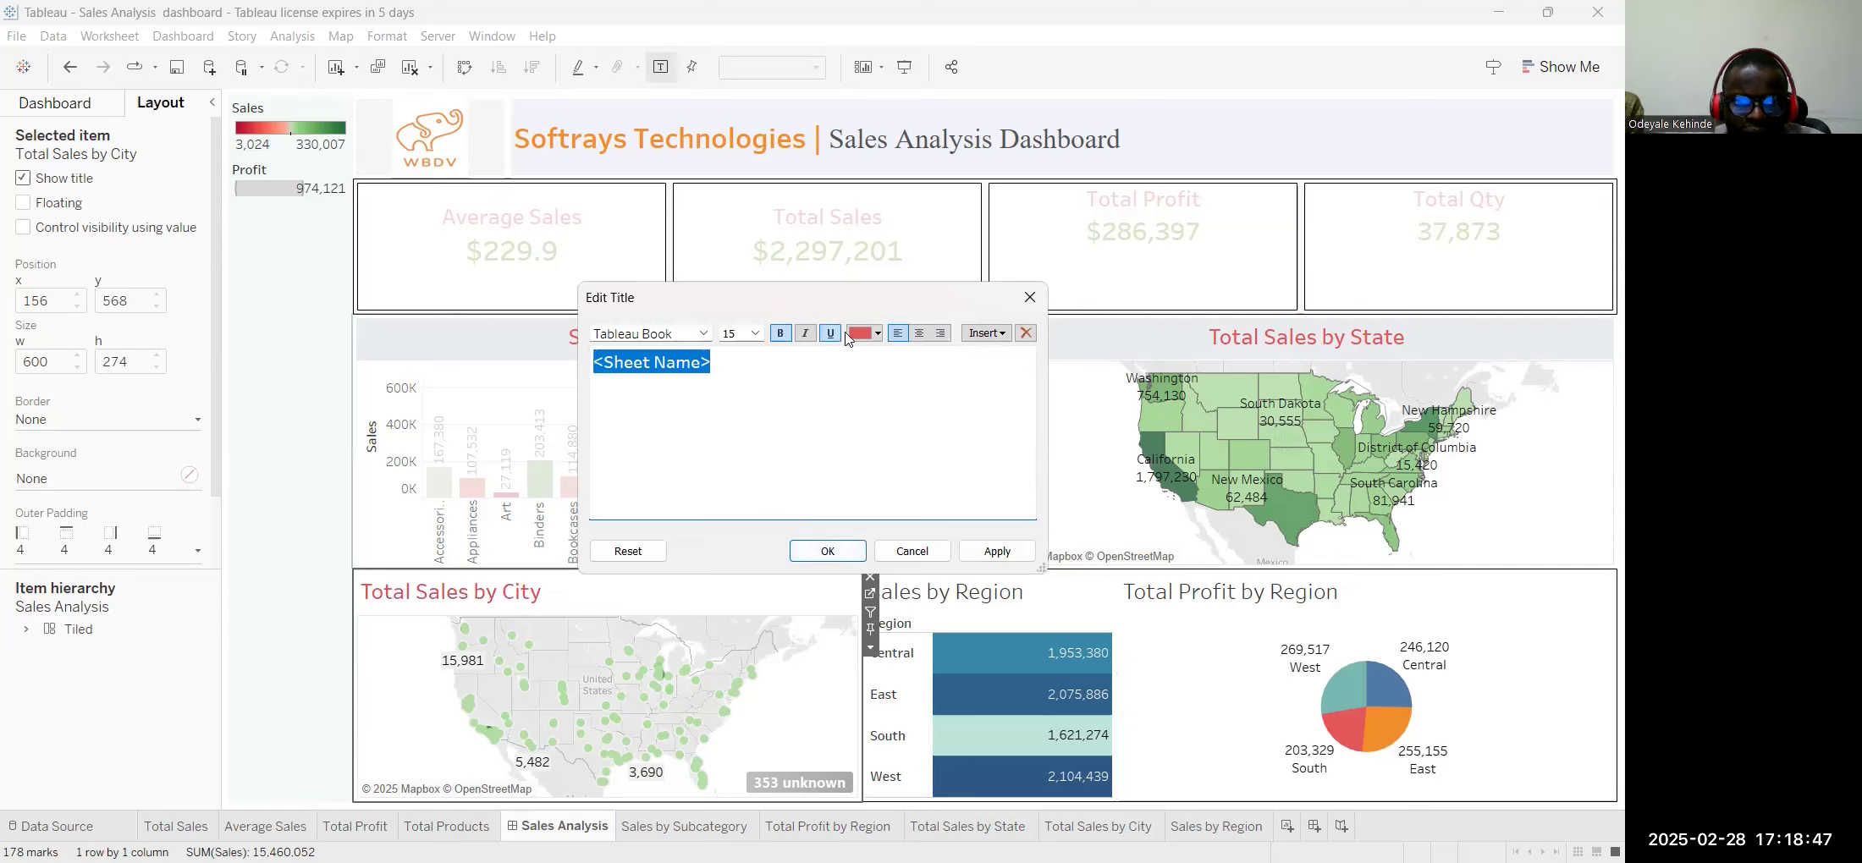
pyautogui.click(918, 333)
pyautogui.click(830, 551)
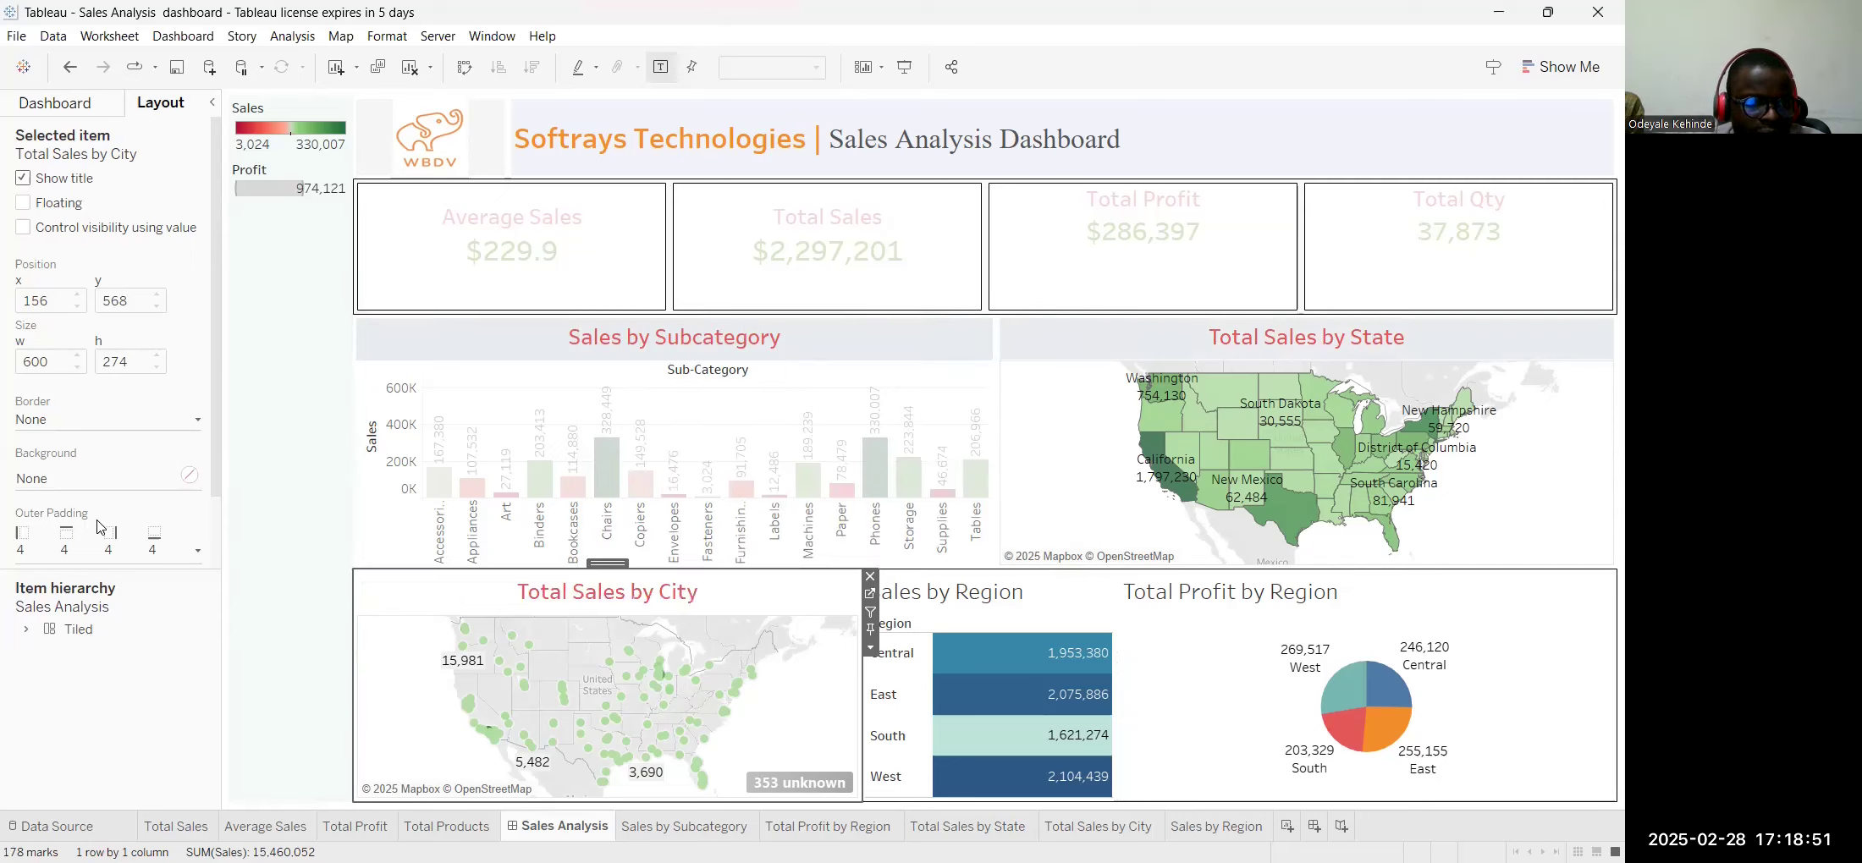
pyautogui.click(89, 489)
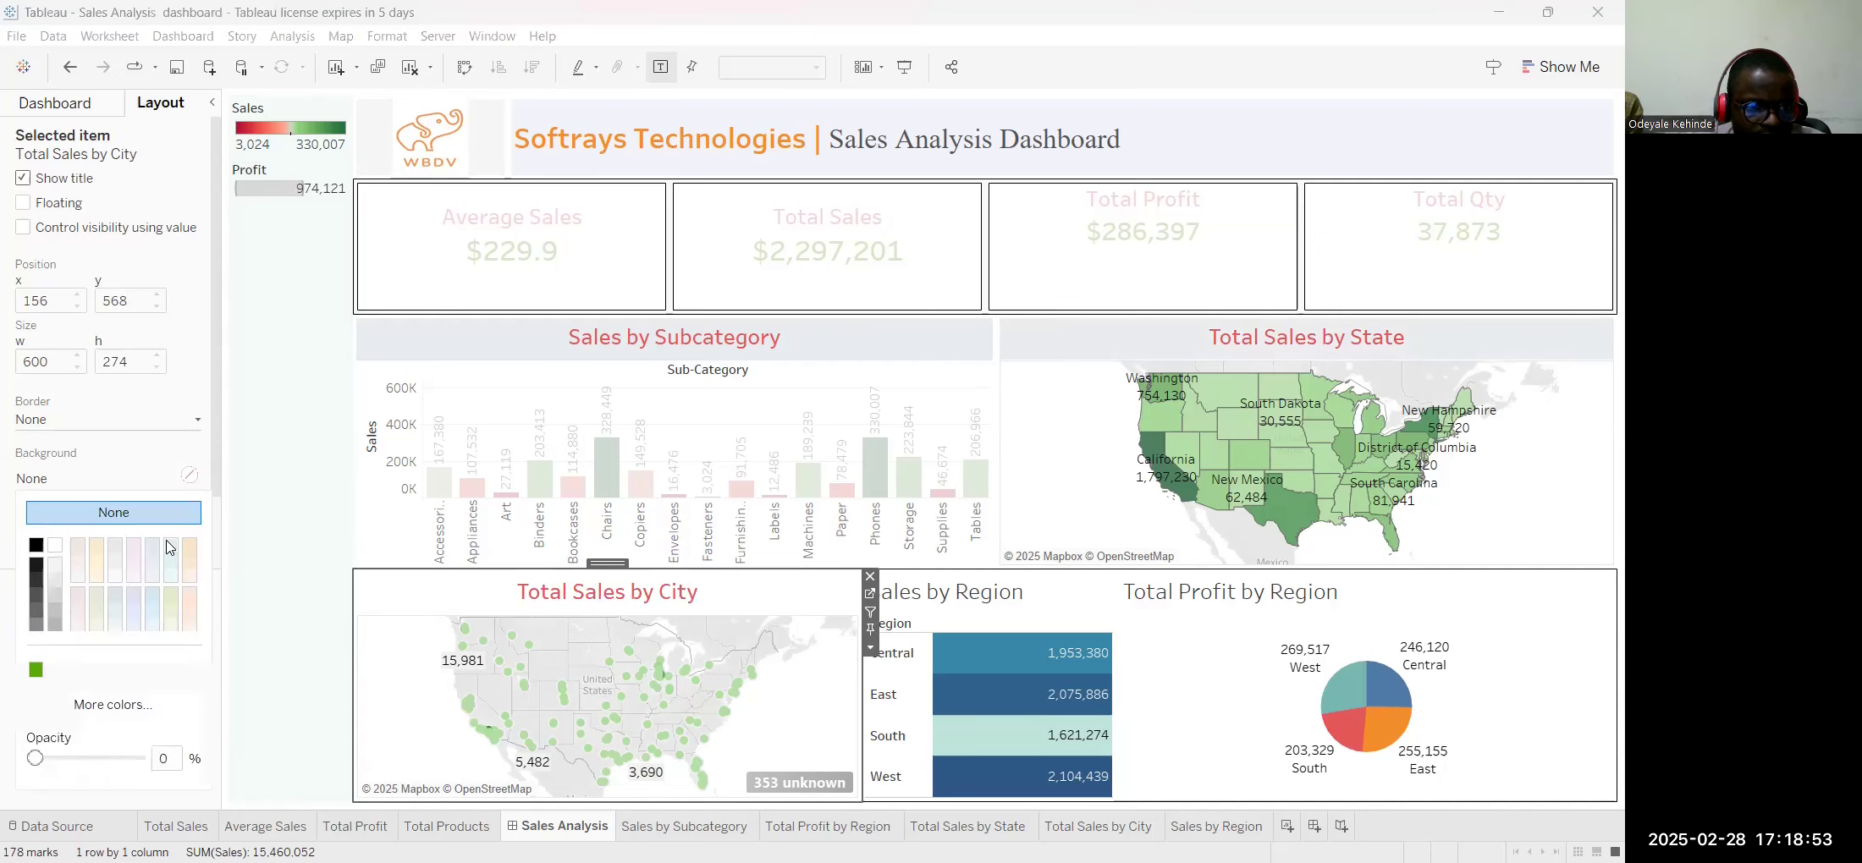
pyautogui.click(155, 545)
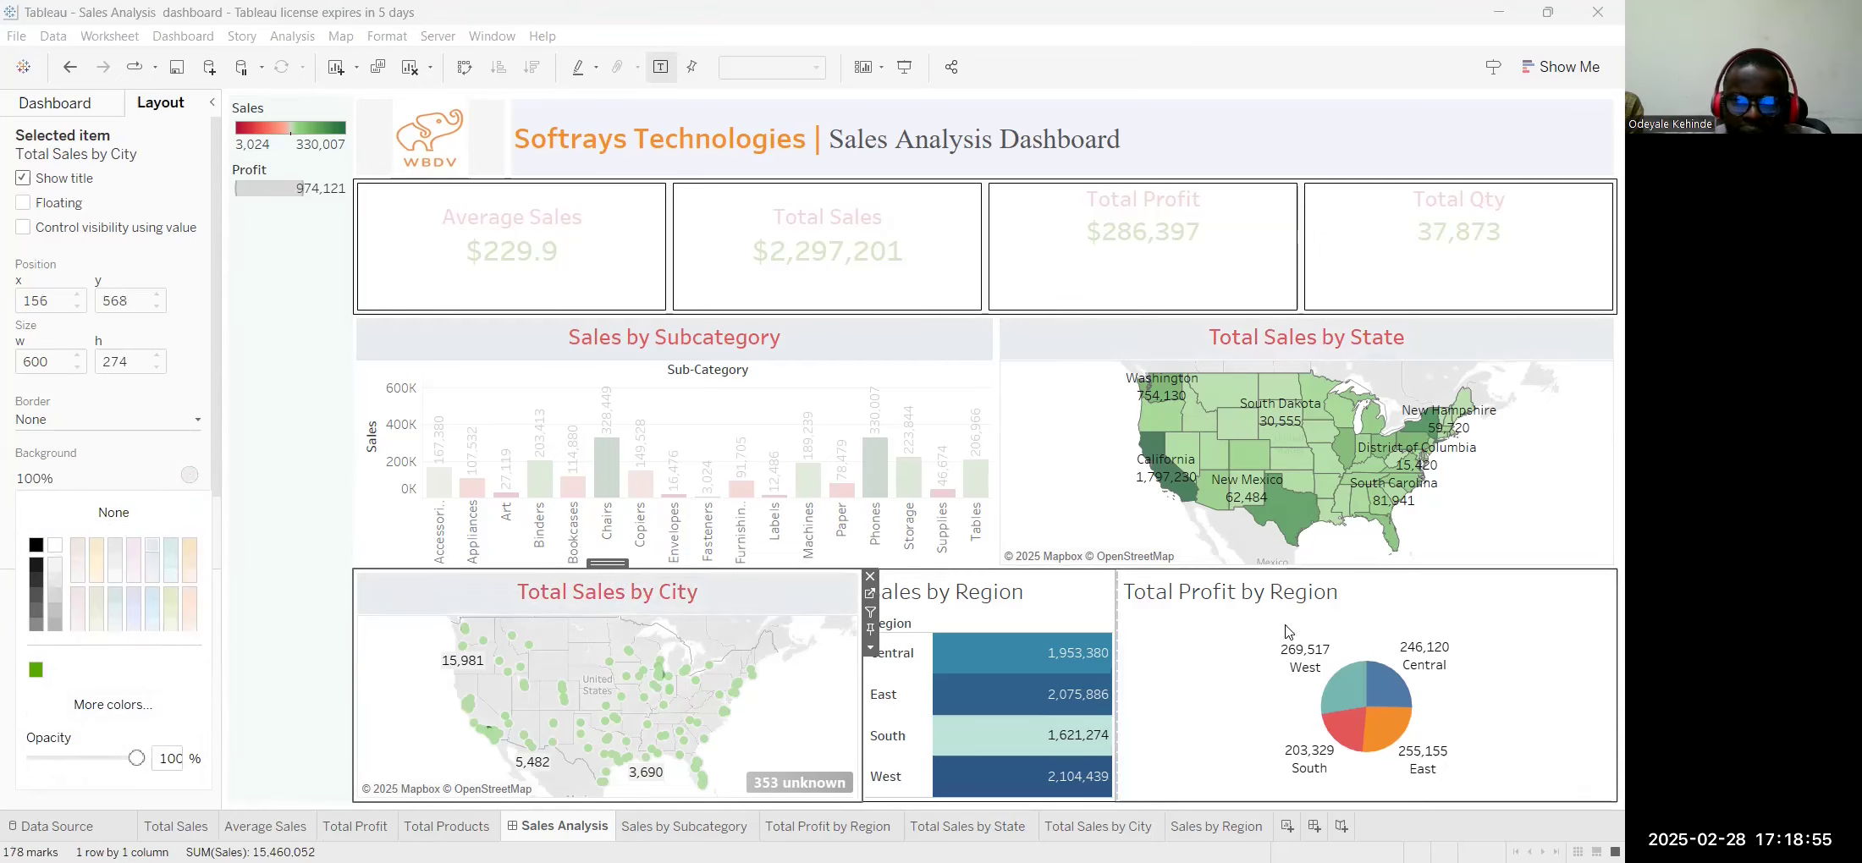
# Format the Sales by Region title as bold, red and centred, and give the sheet the same pale blue-grey background
pyautogui.click(1038, 599)
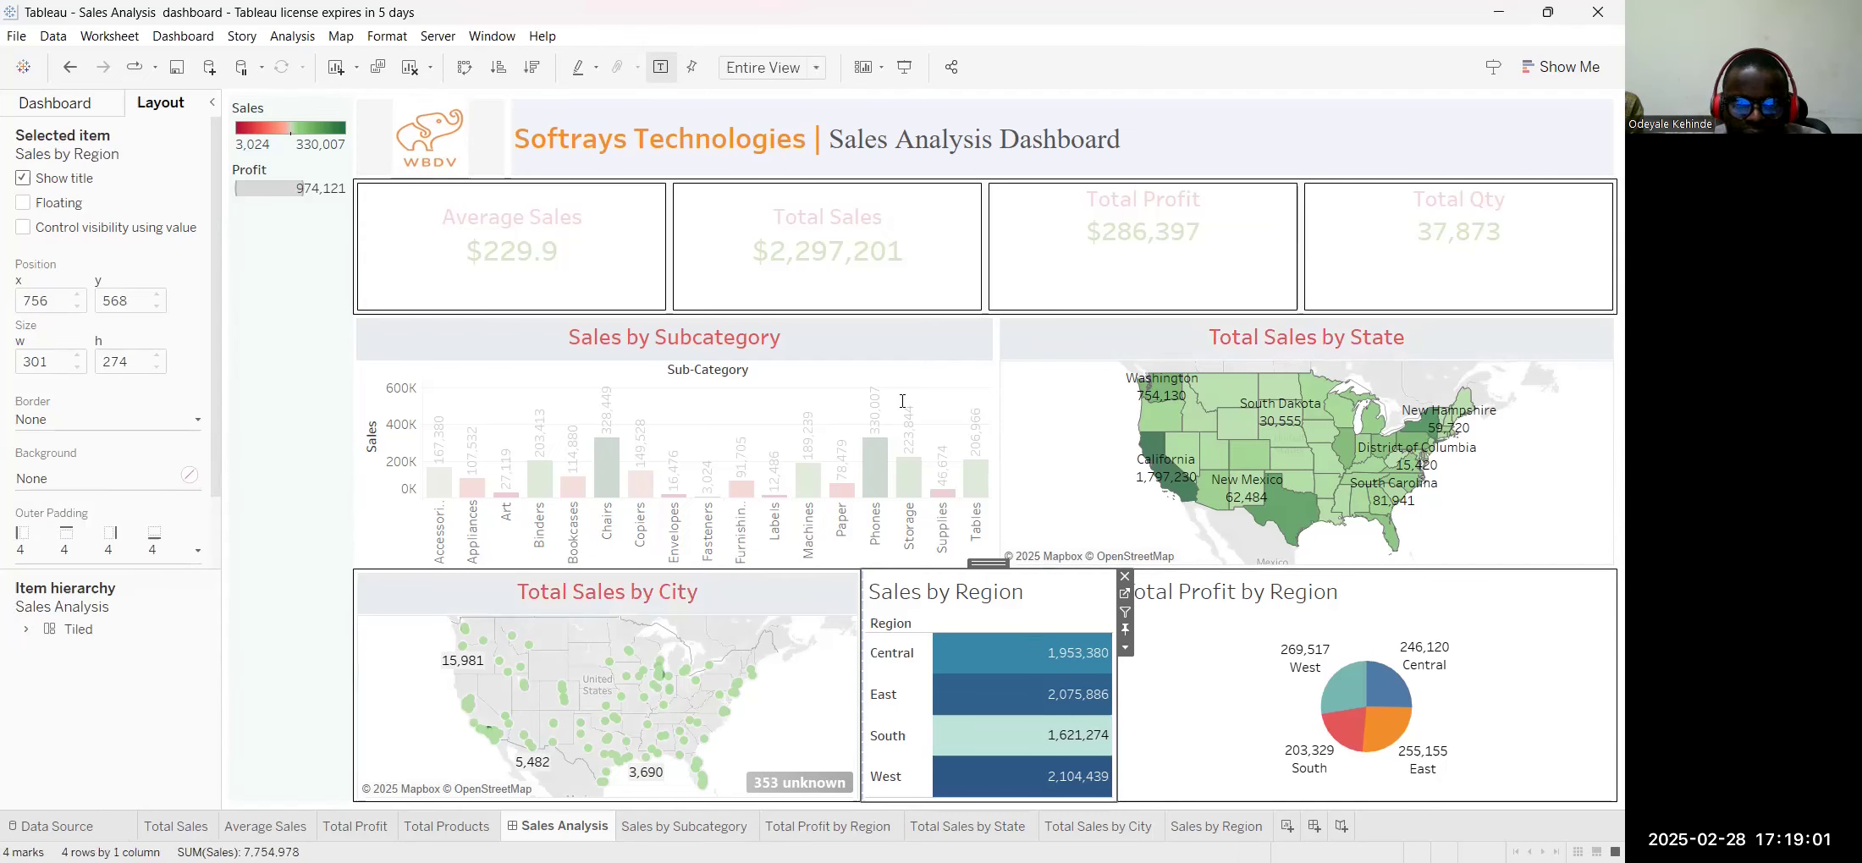
pyautogui.click(877, 333)
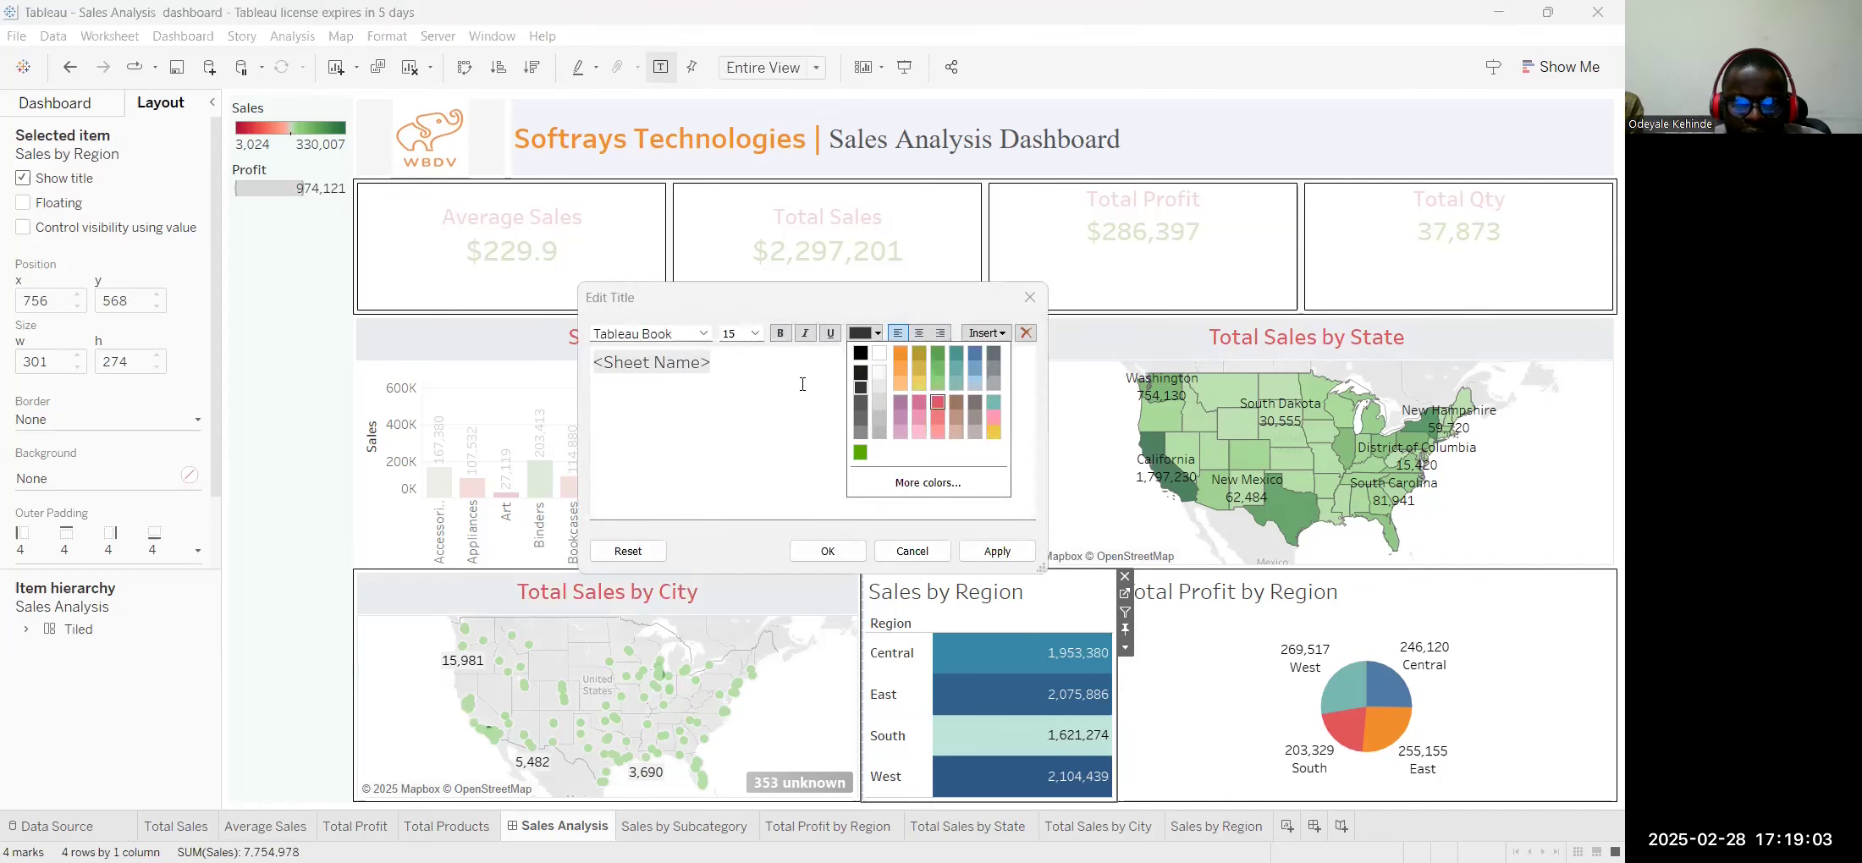
pyautogui.moveTo(802, 384); pyautogui.dragTo(548, 368)
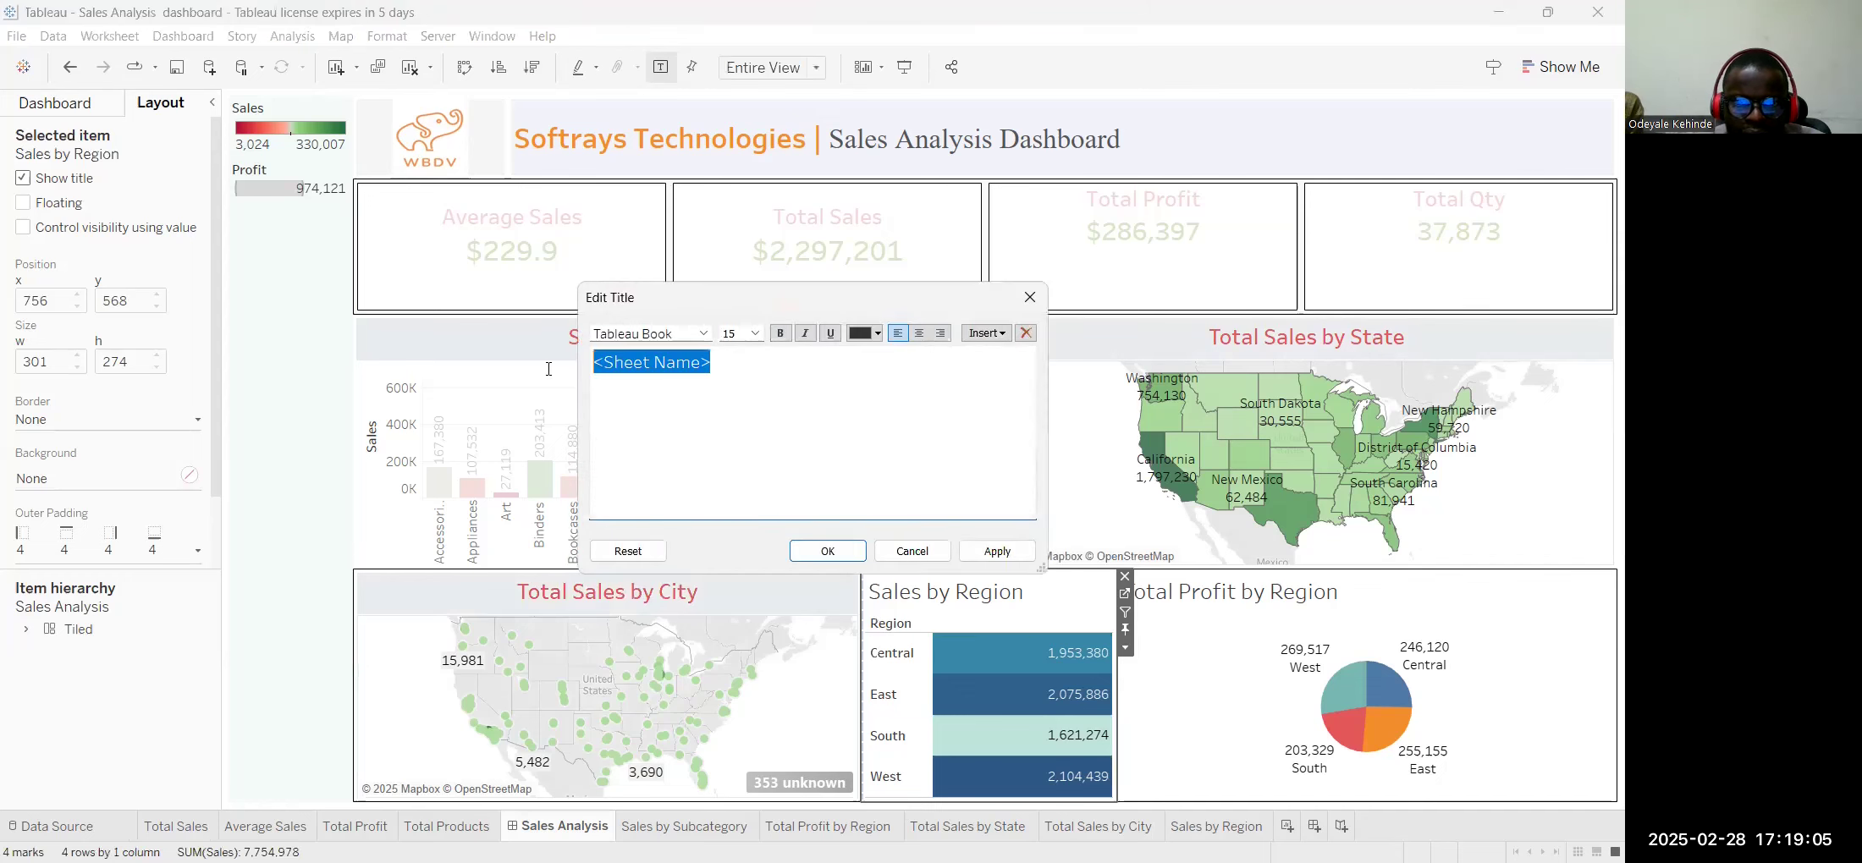
pyautogui.click(878, 334)
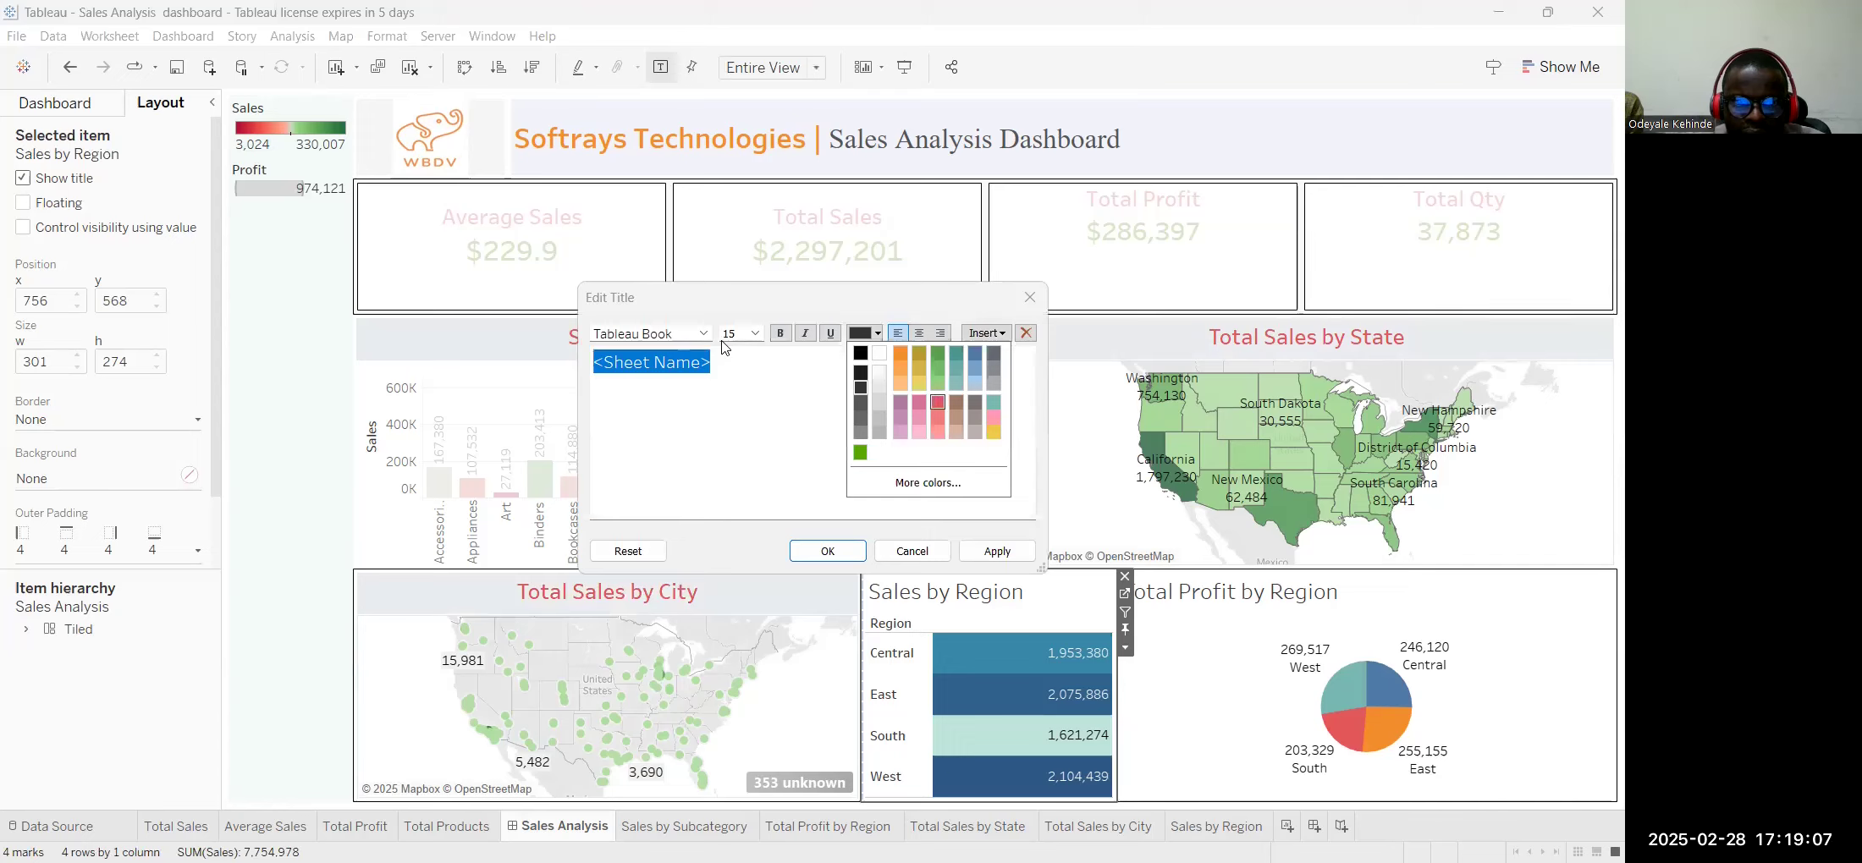
pyautogui.click(938, 402)
pyautogui.click(919, 333)
pyautogui.click(780, 334)
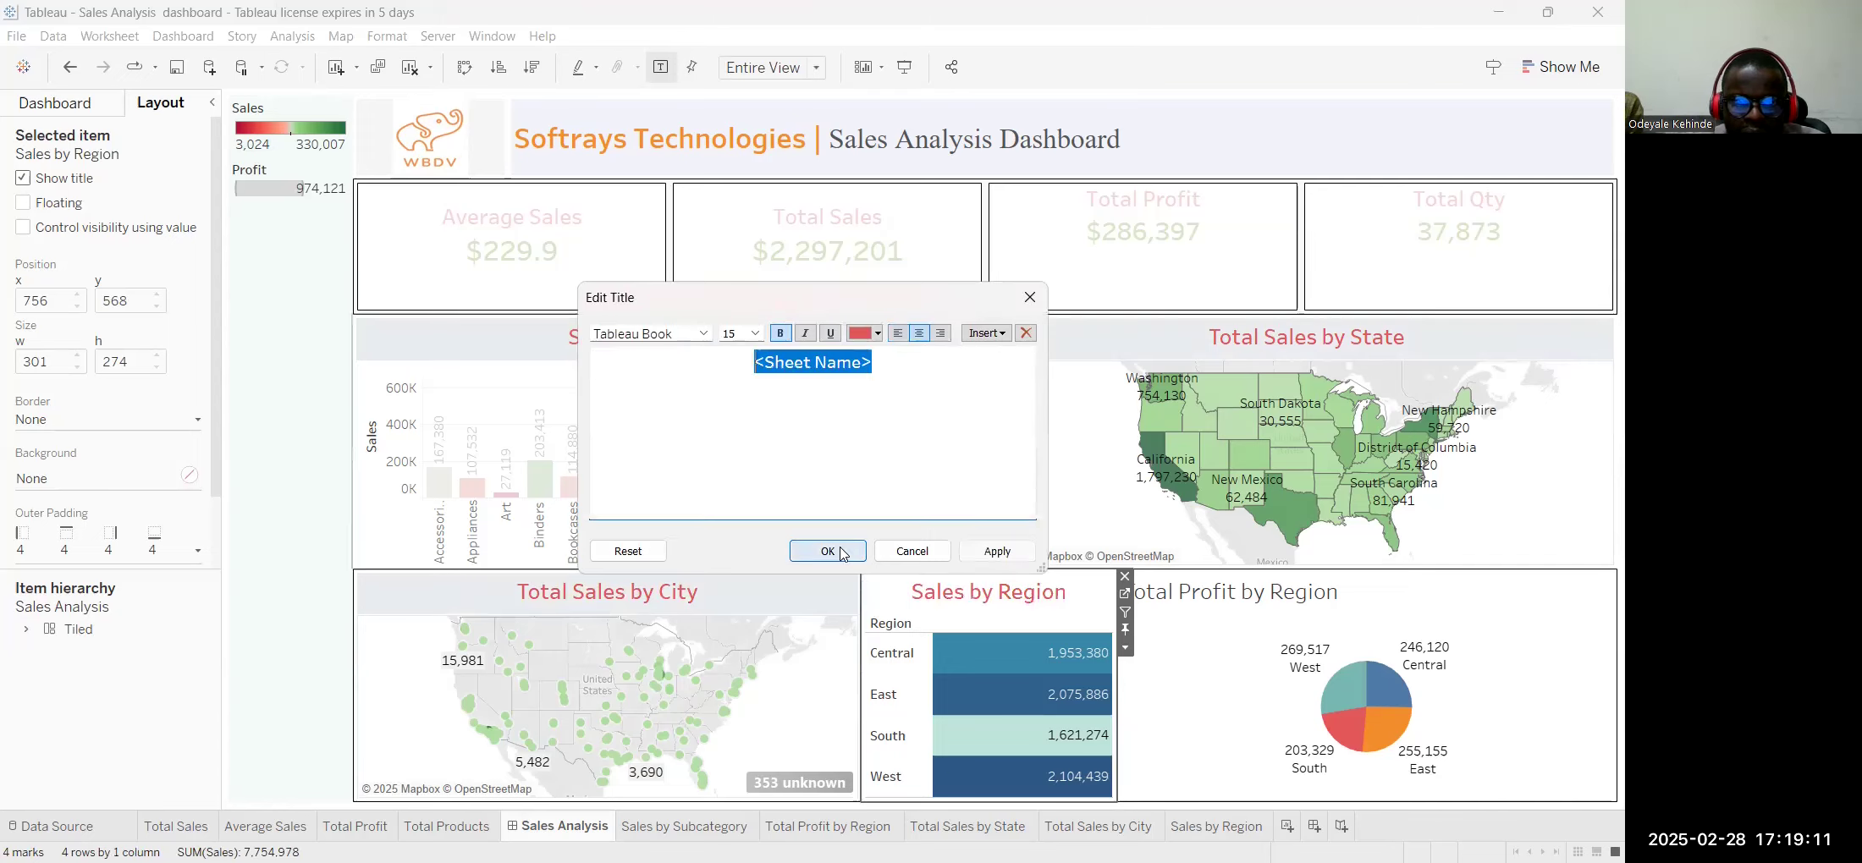
pyautogui.click(118, 481)
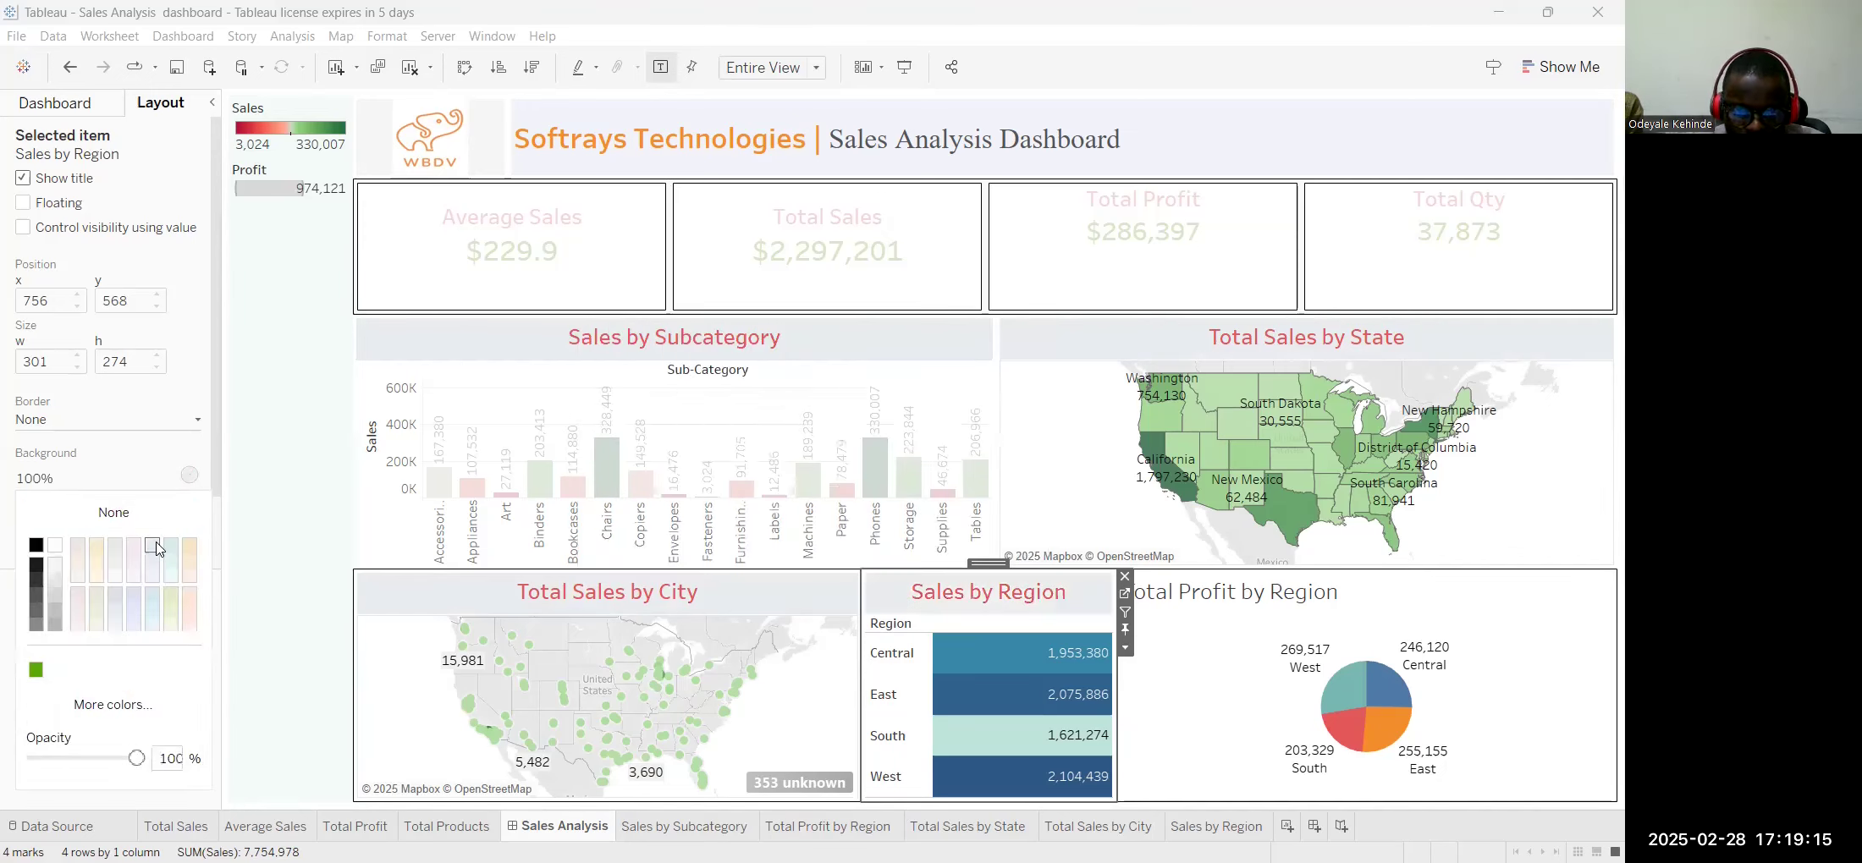
# Format the Total Profit by Region title as bold, red and centred, and give the pie chart the matching pale blue-grey background
pyautogui.click(1302, 596)
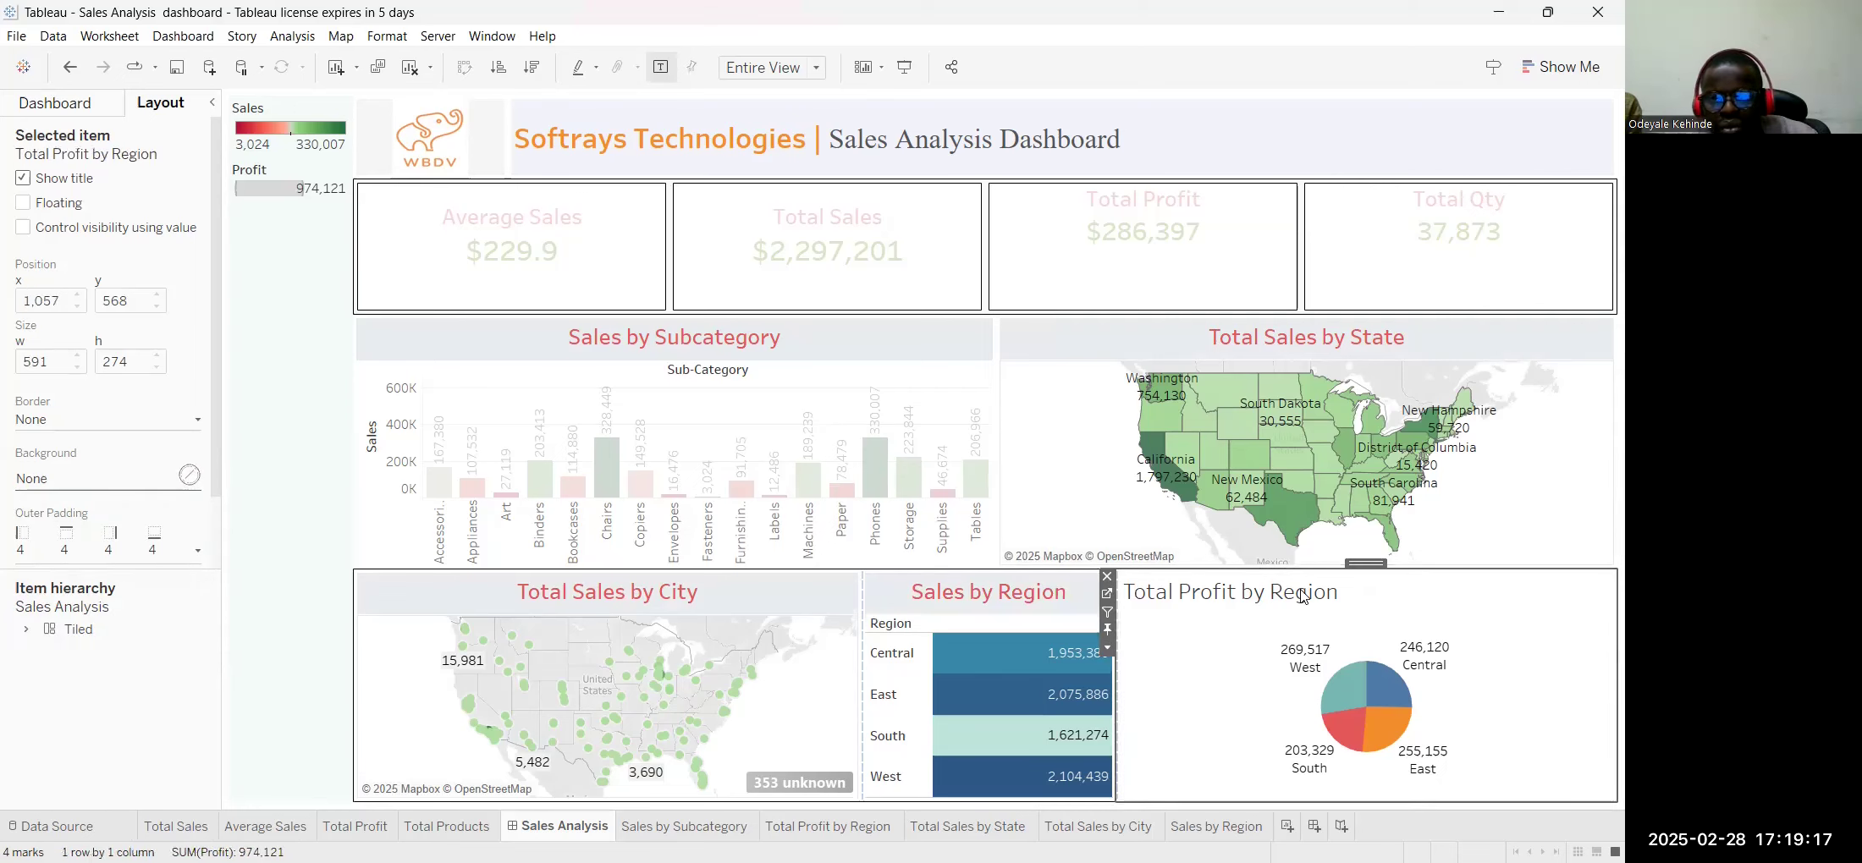
pyautogui.rightClick(1301, 596)
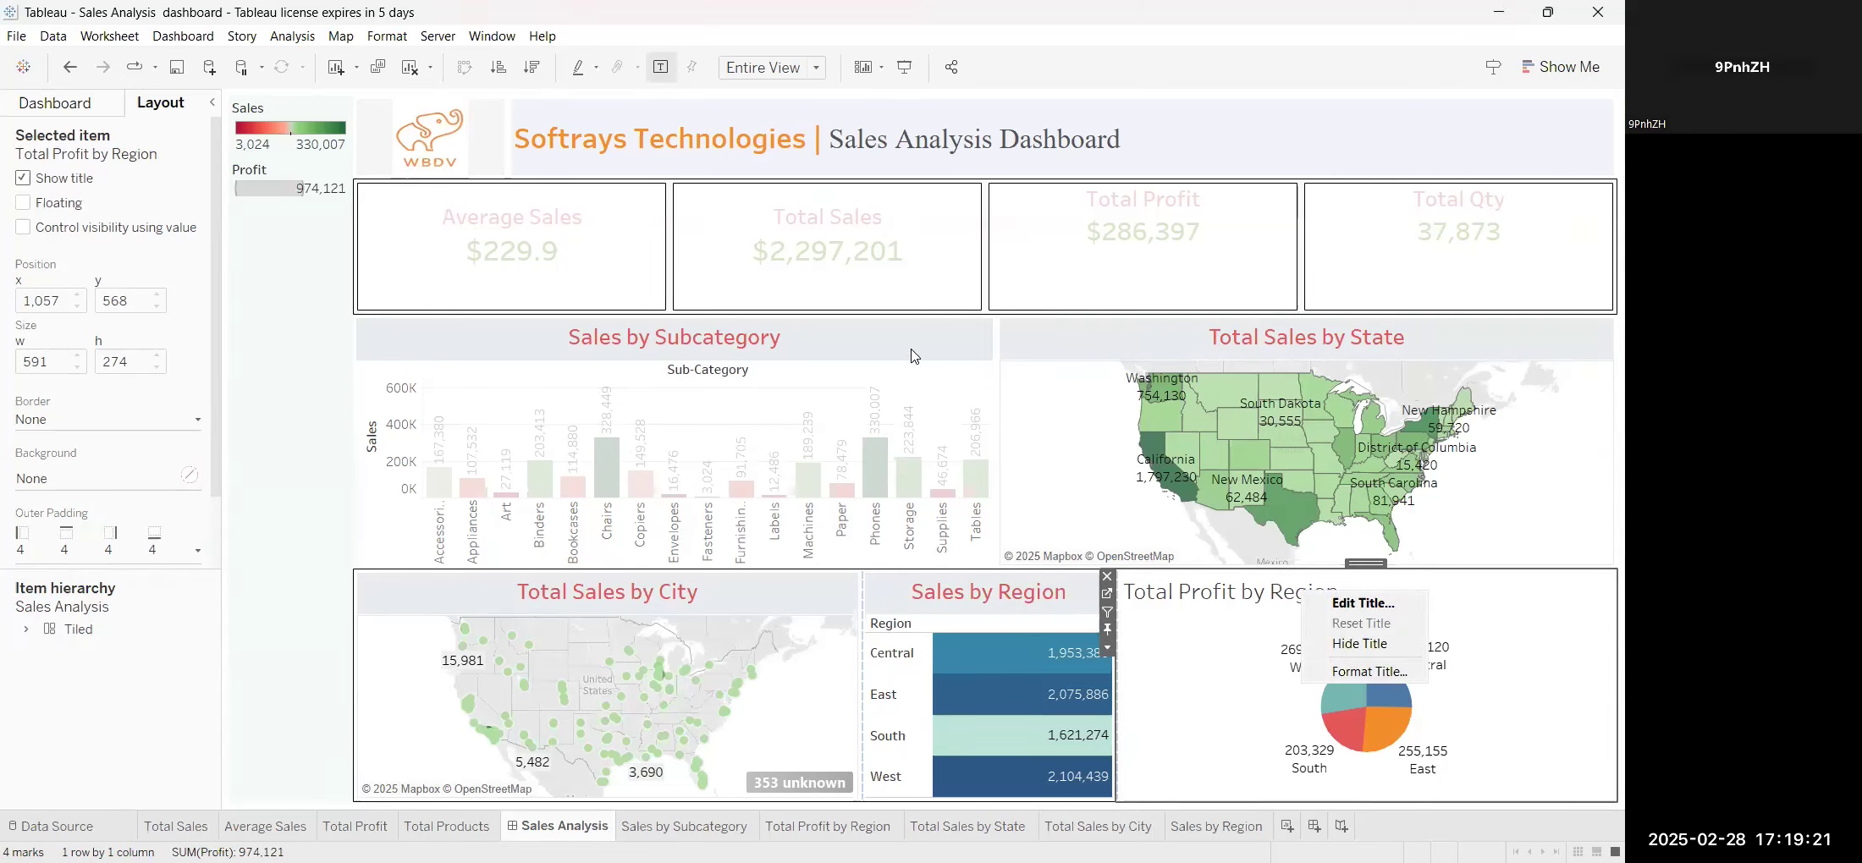
pyautogui.hotkey('ctrl', 'a')
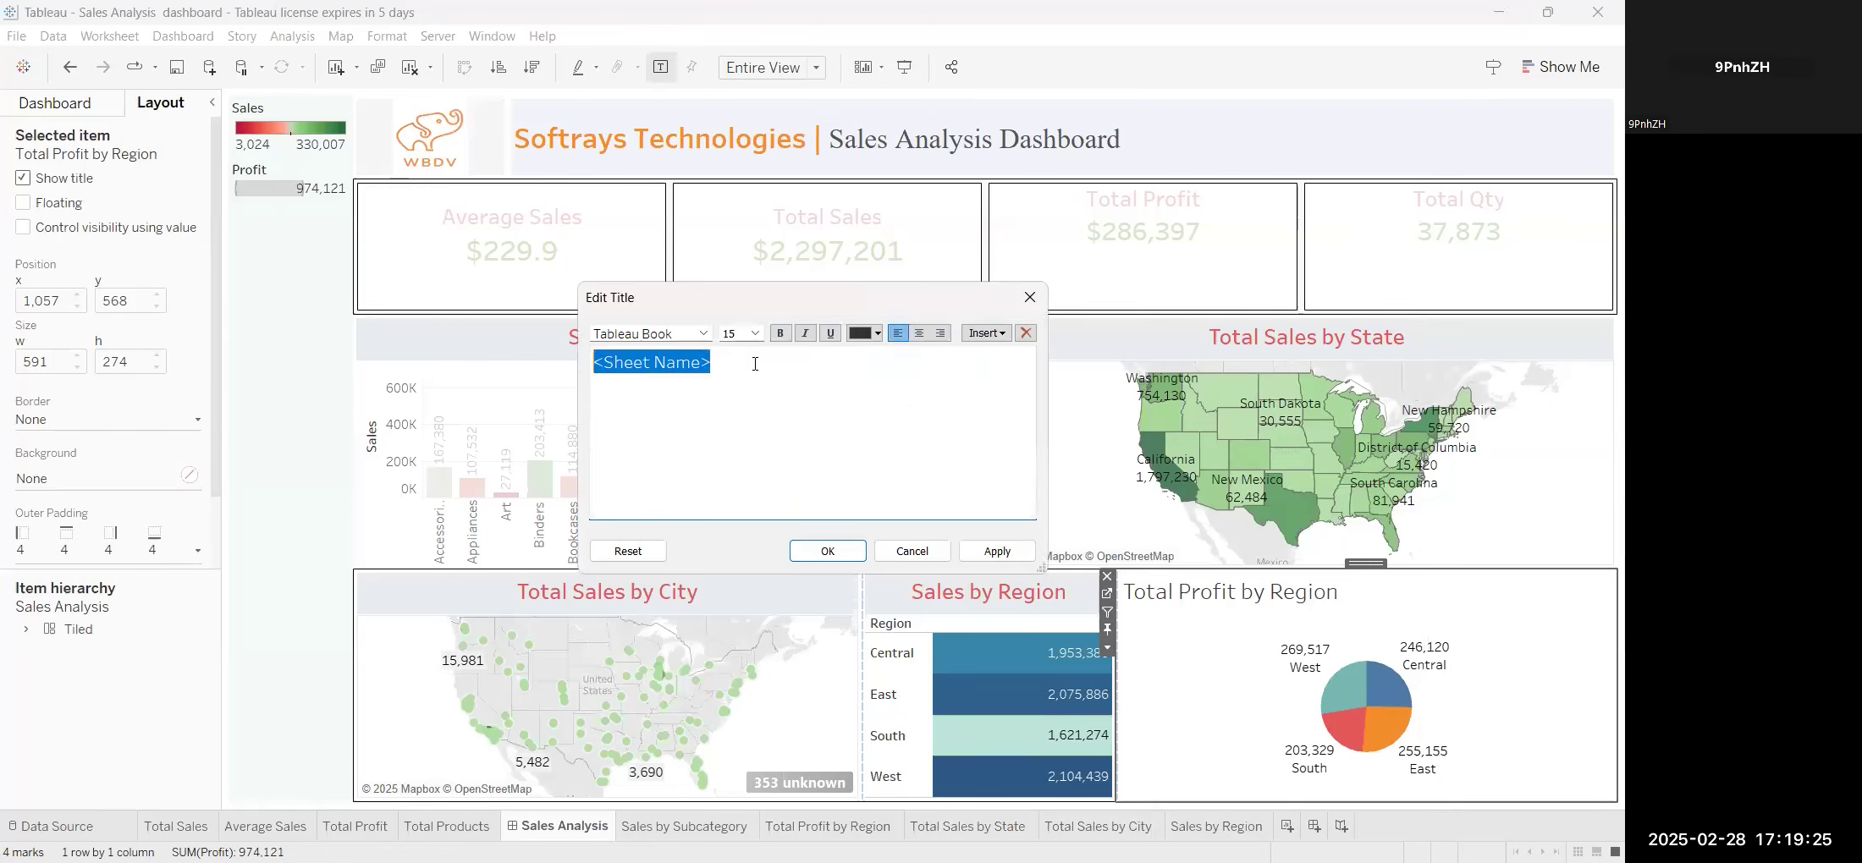
pyautogui.click(919, 332)
pyautogui.click(878, 333)
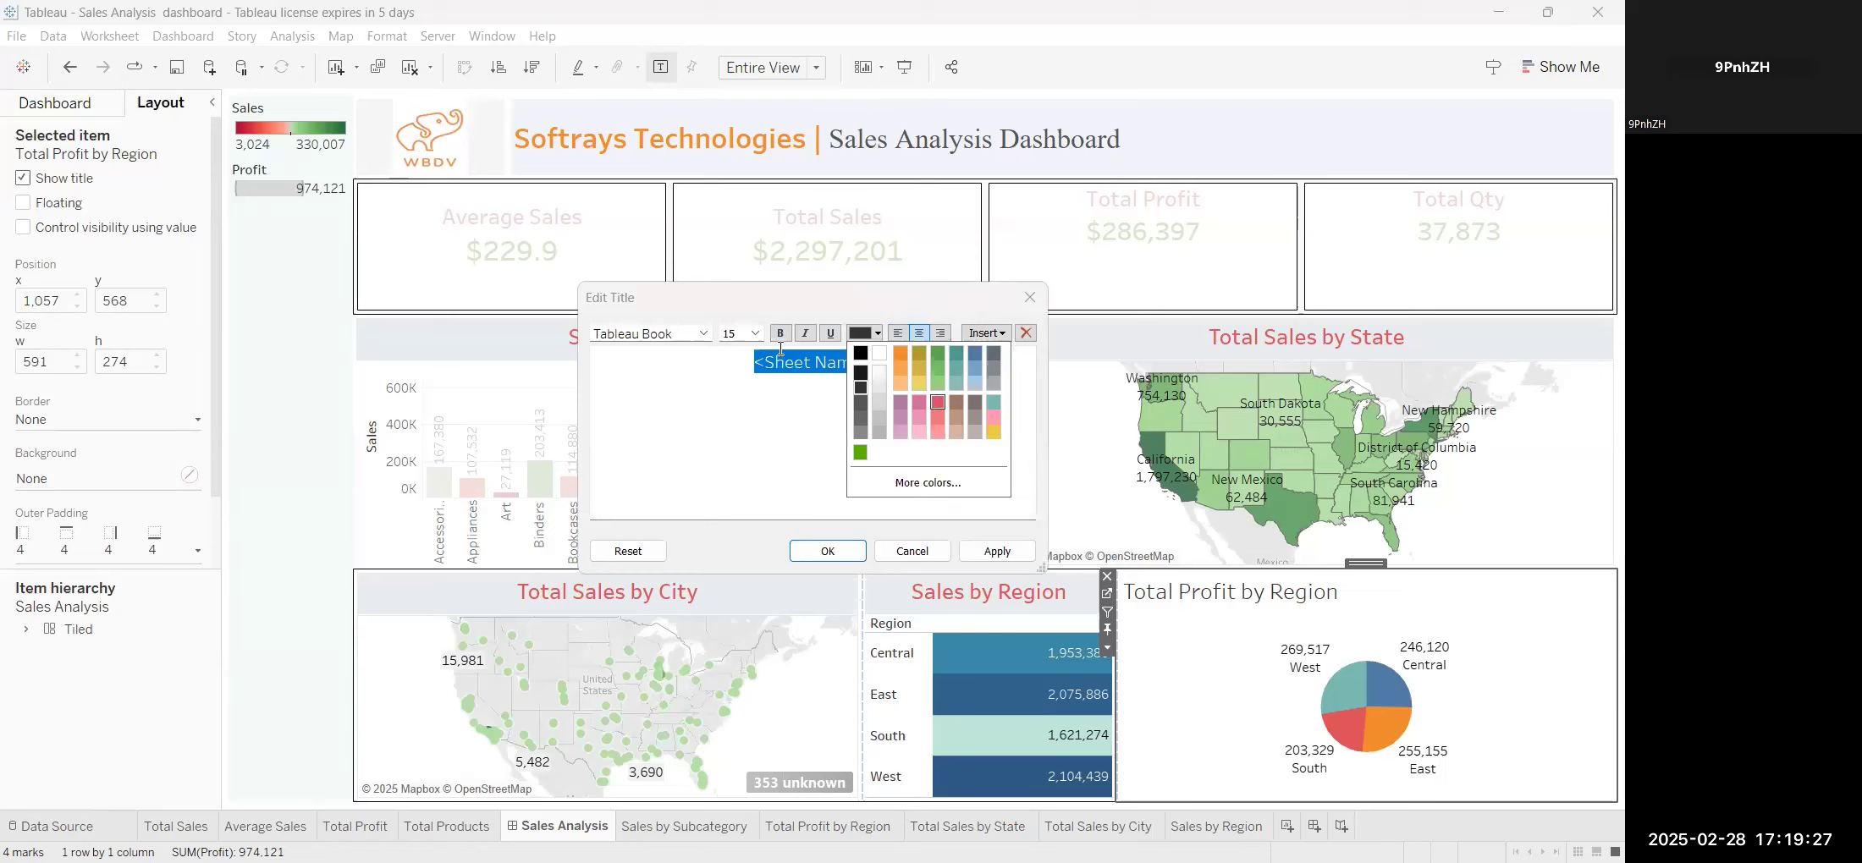
pyautogui.click(938, 402)
pyautogui.click(781, 333)
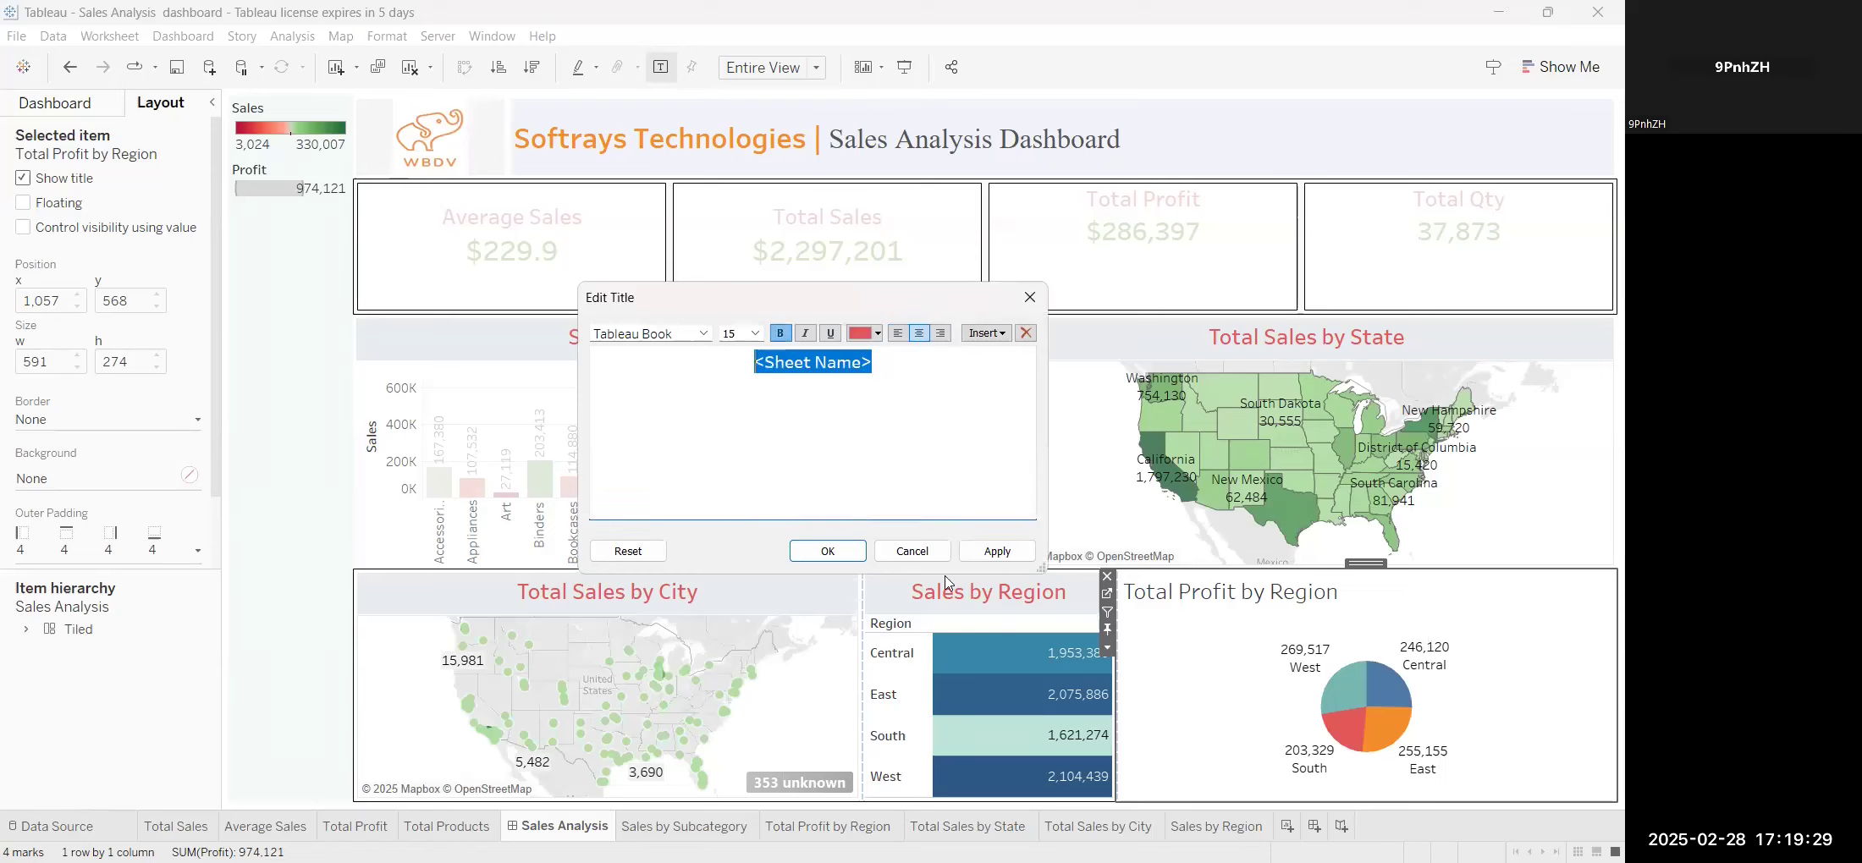
pyautogui.click(997, 551)
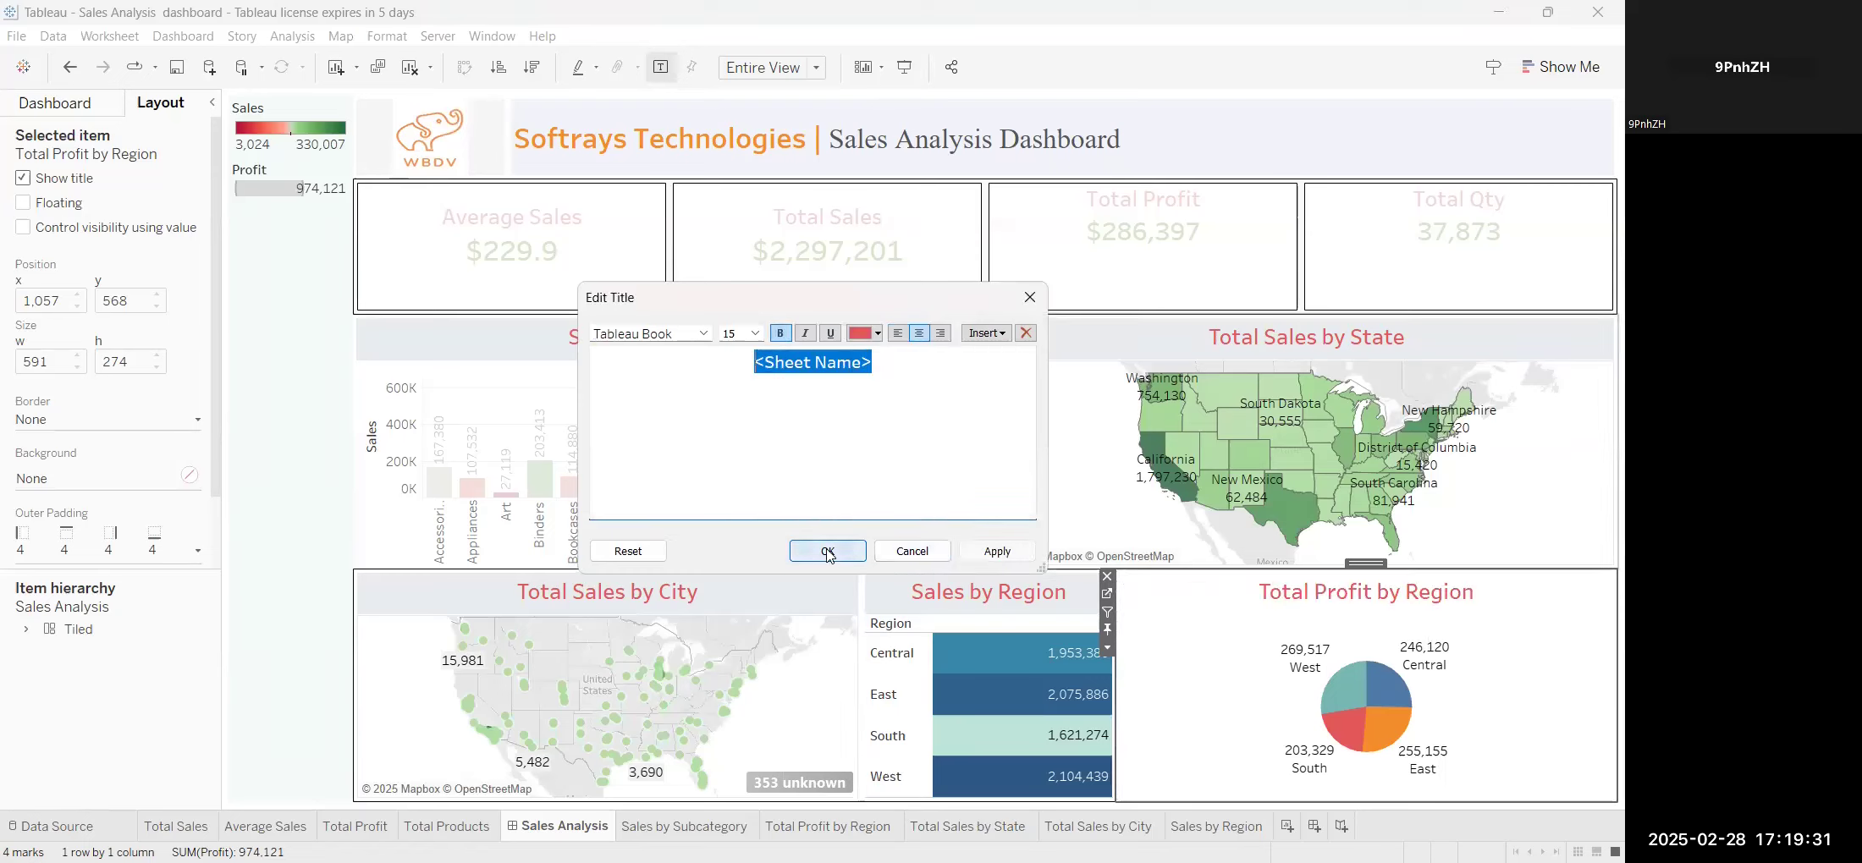
pyautogui.click(95, 486)
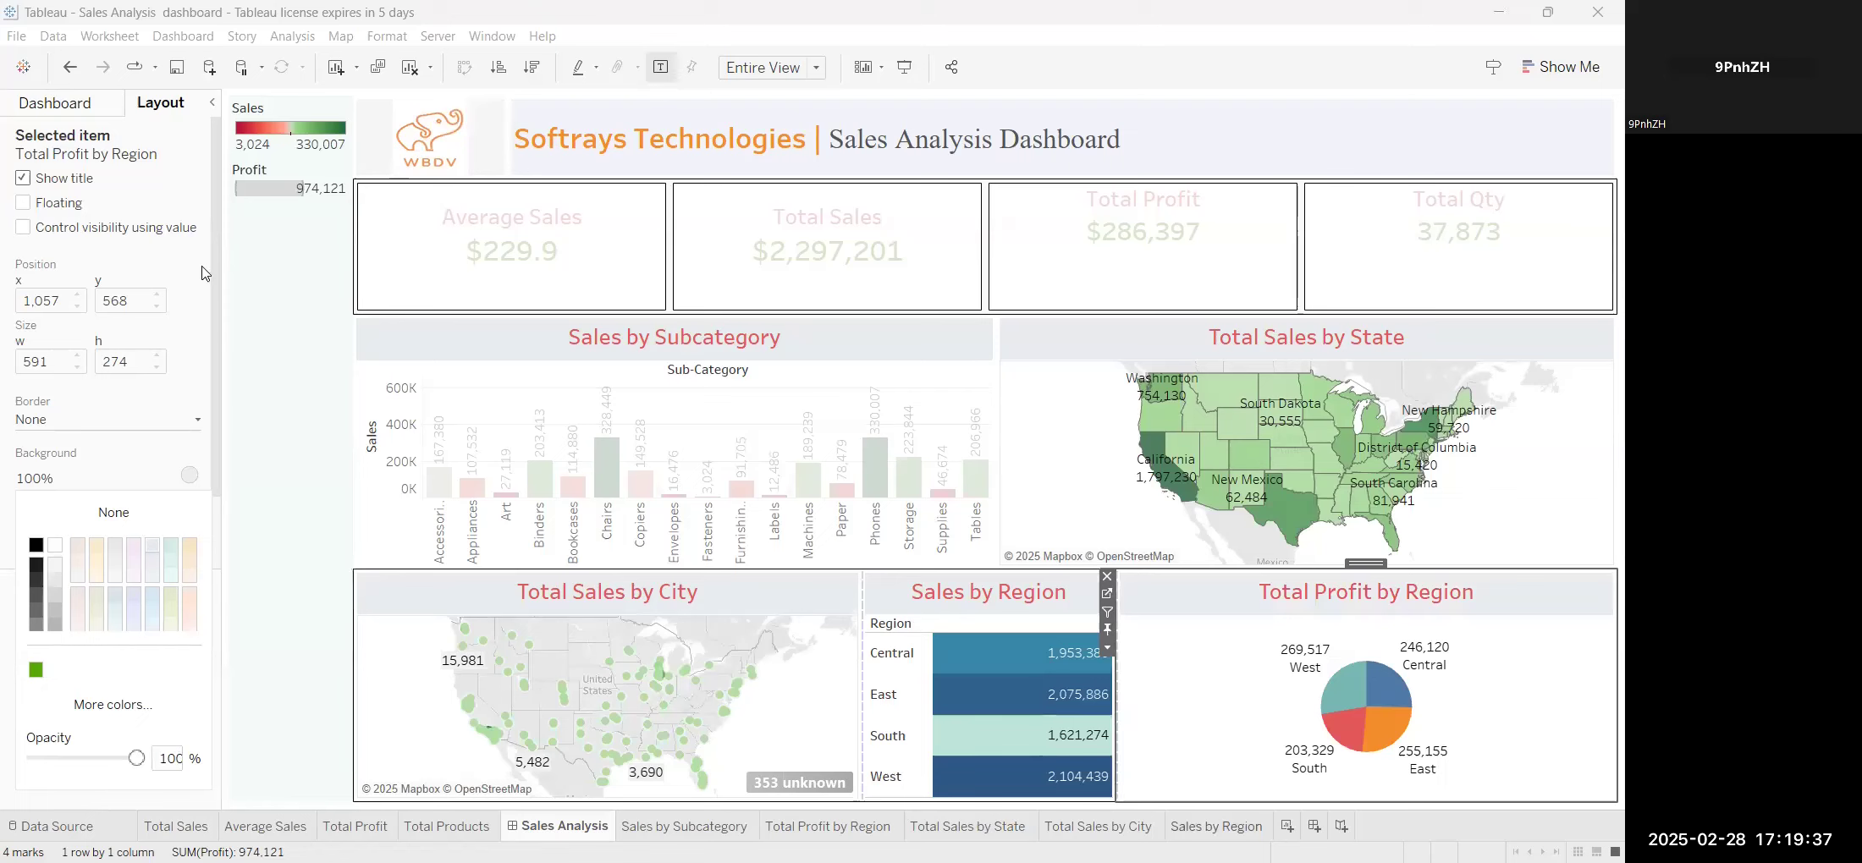
pyautogui.click(294, 256)
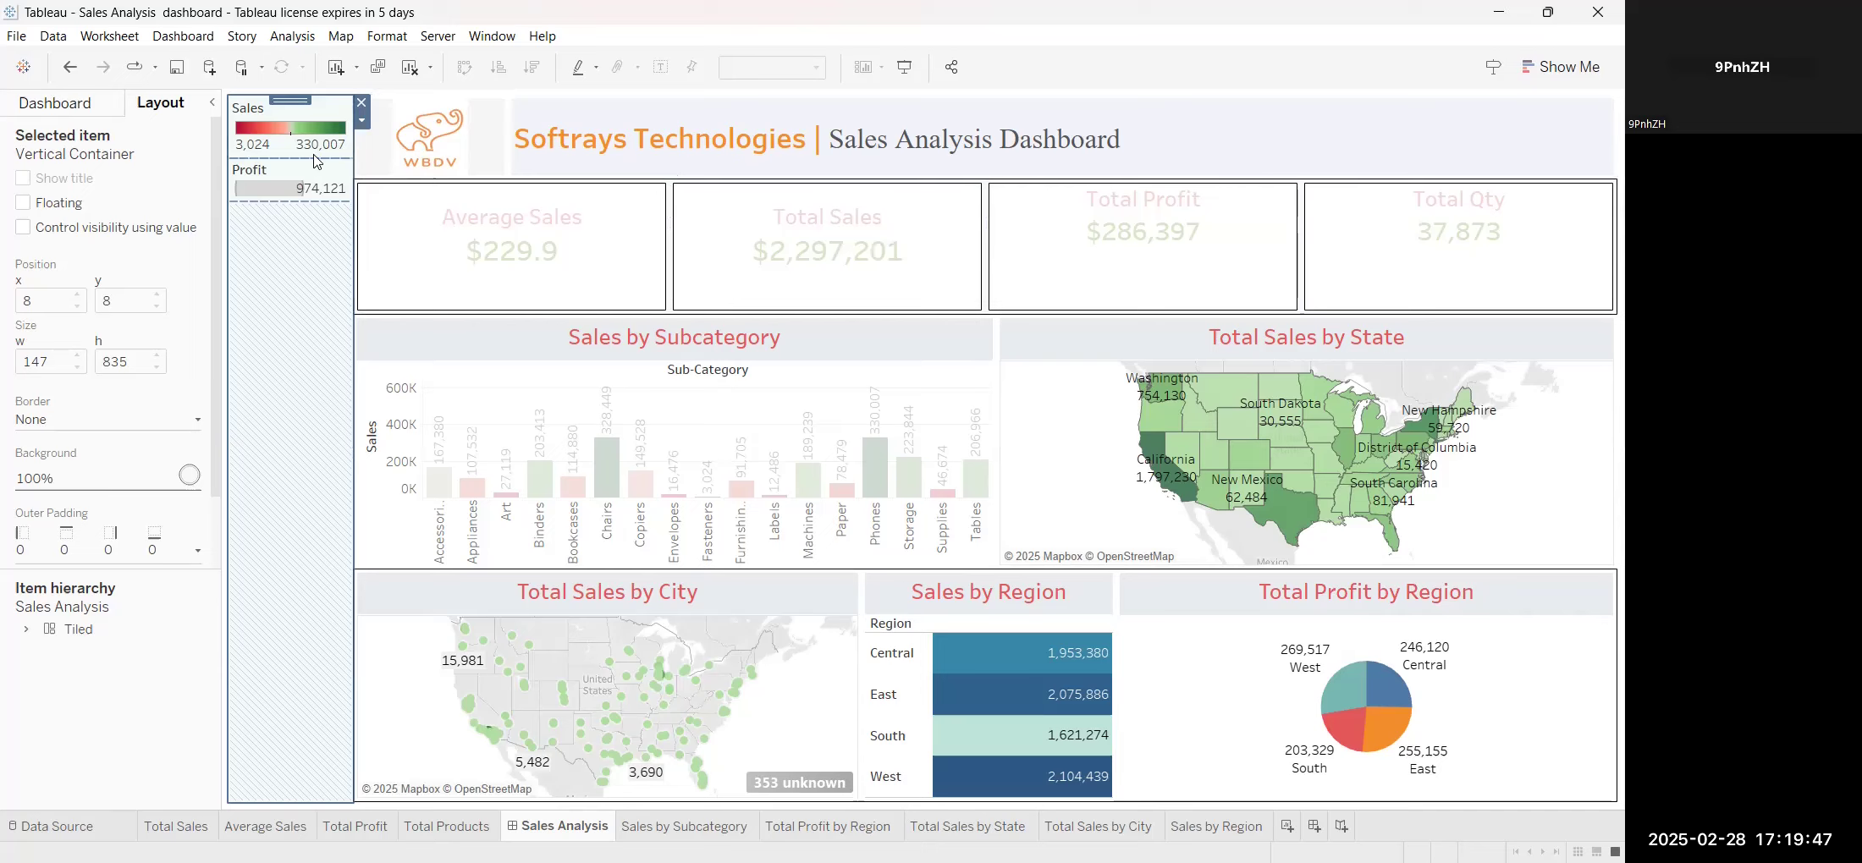
pyautogui.click(316, 118)
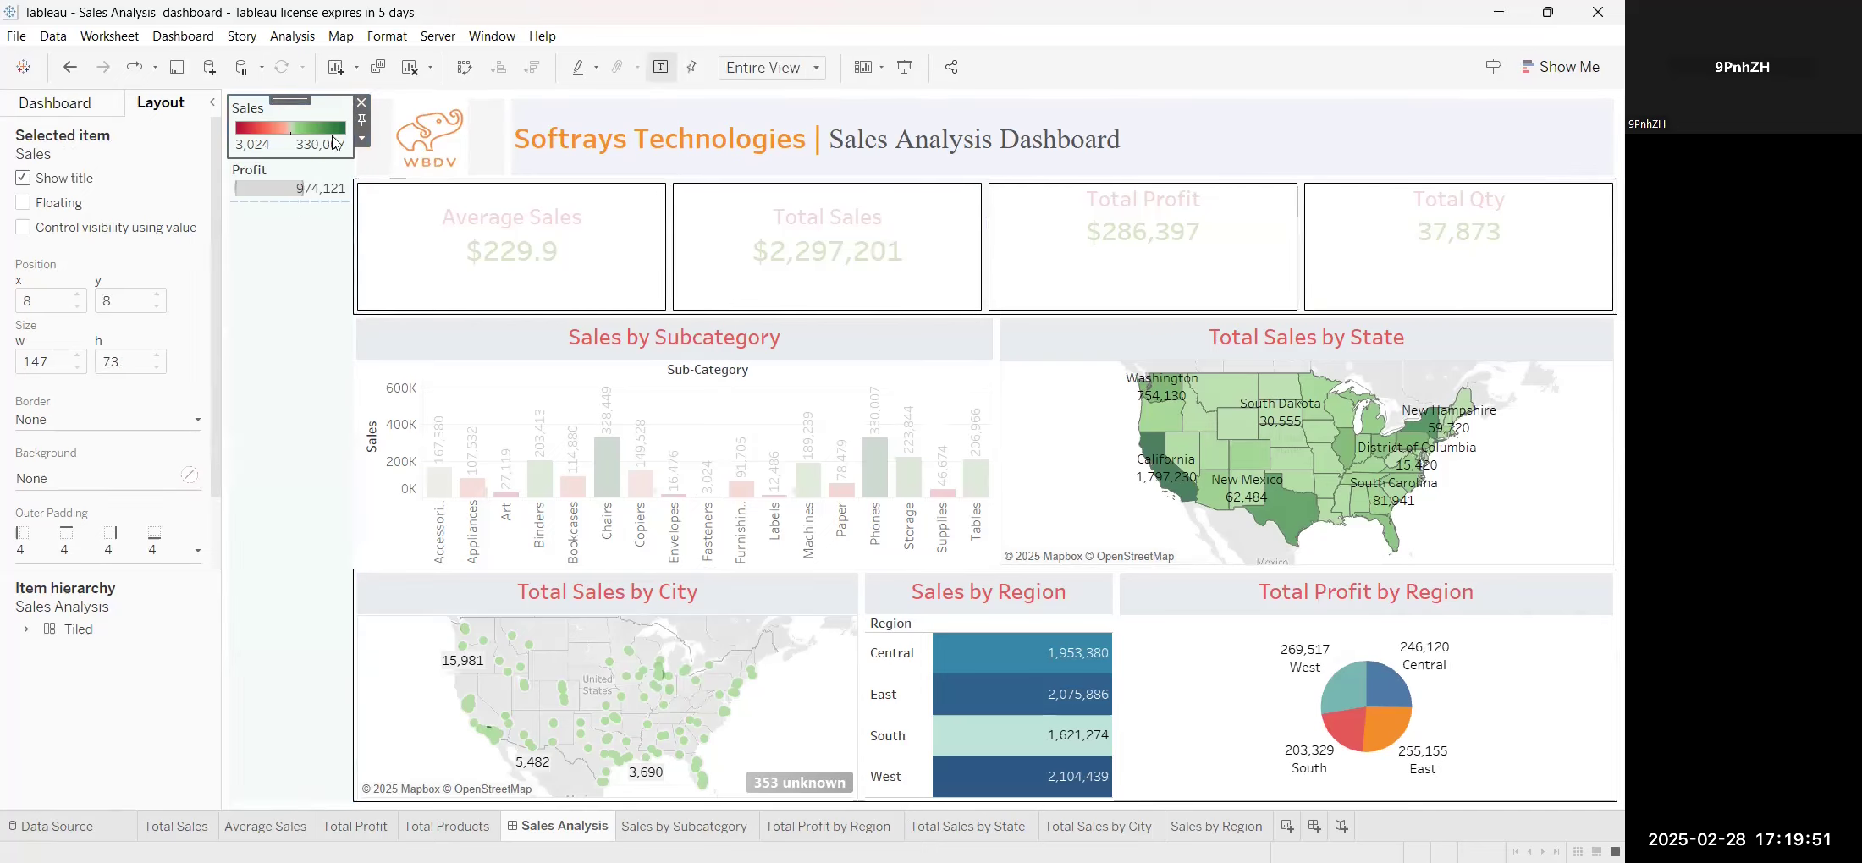
pyautogui.click(362, 140)
pyautogui.moveTo(479, 252)
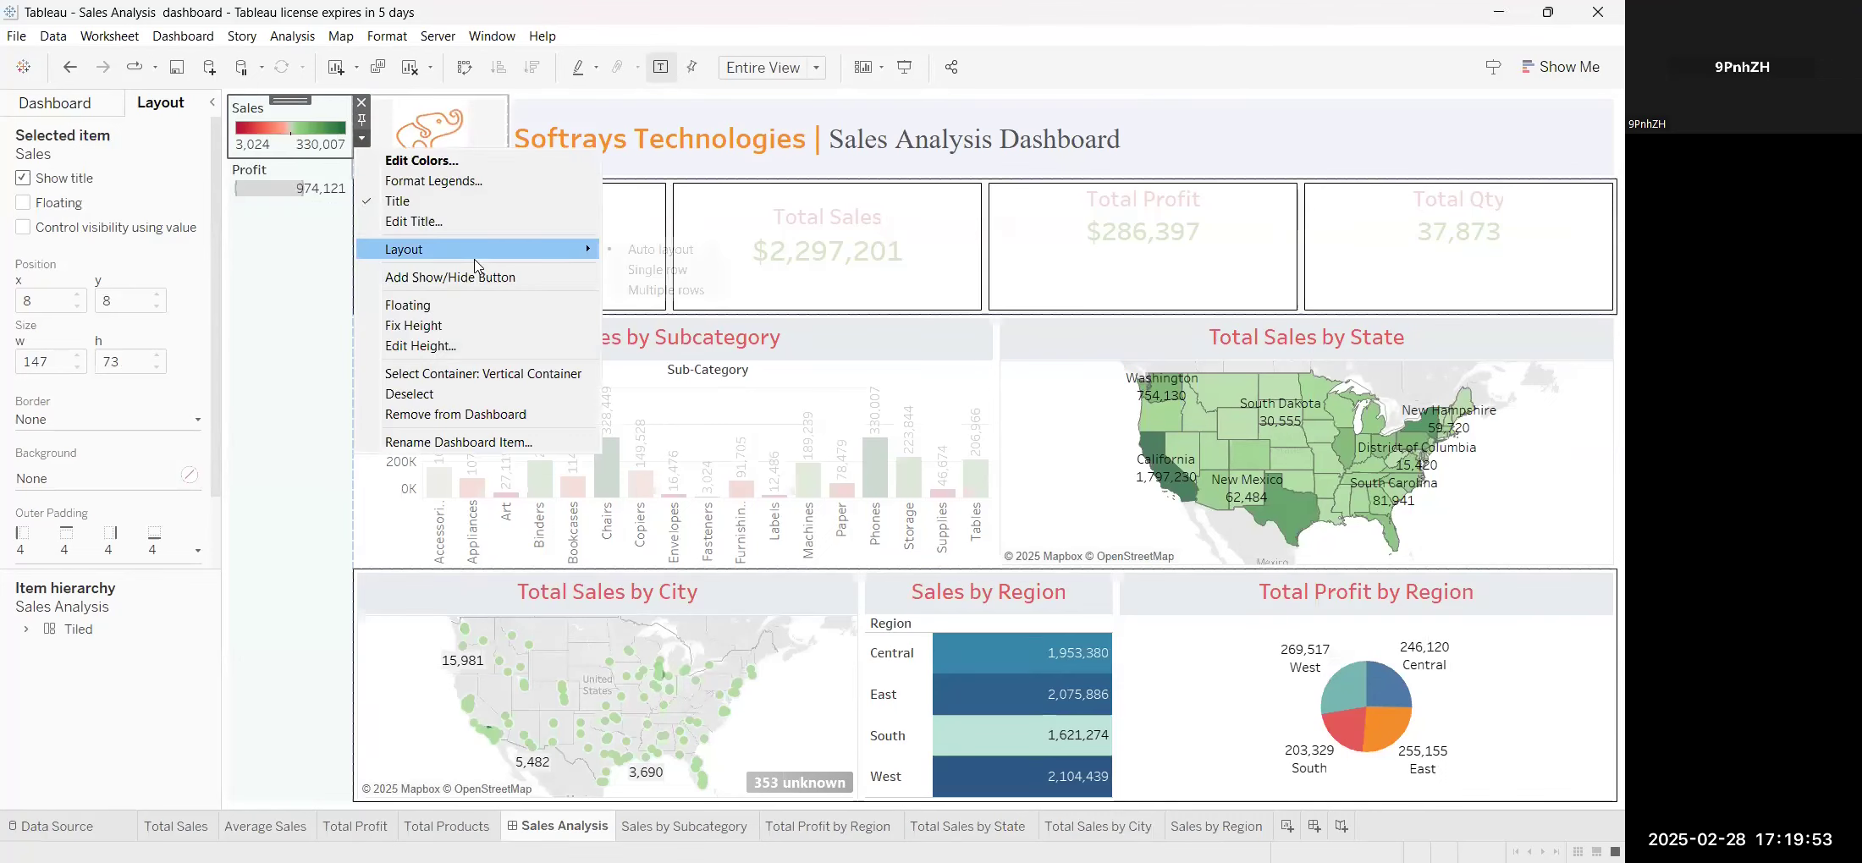
pyautogui.click(691, 290)
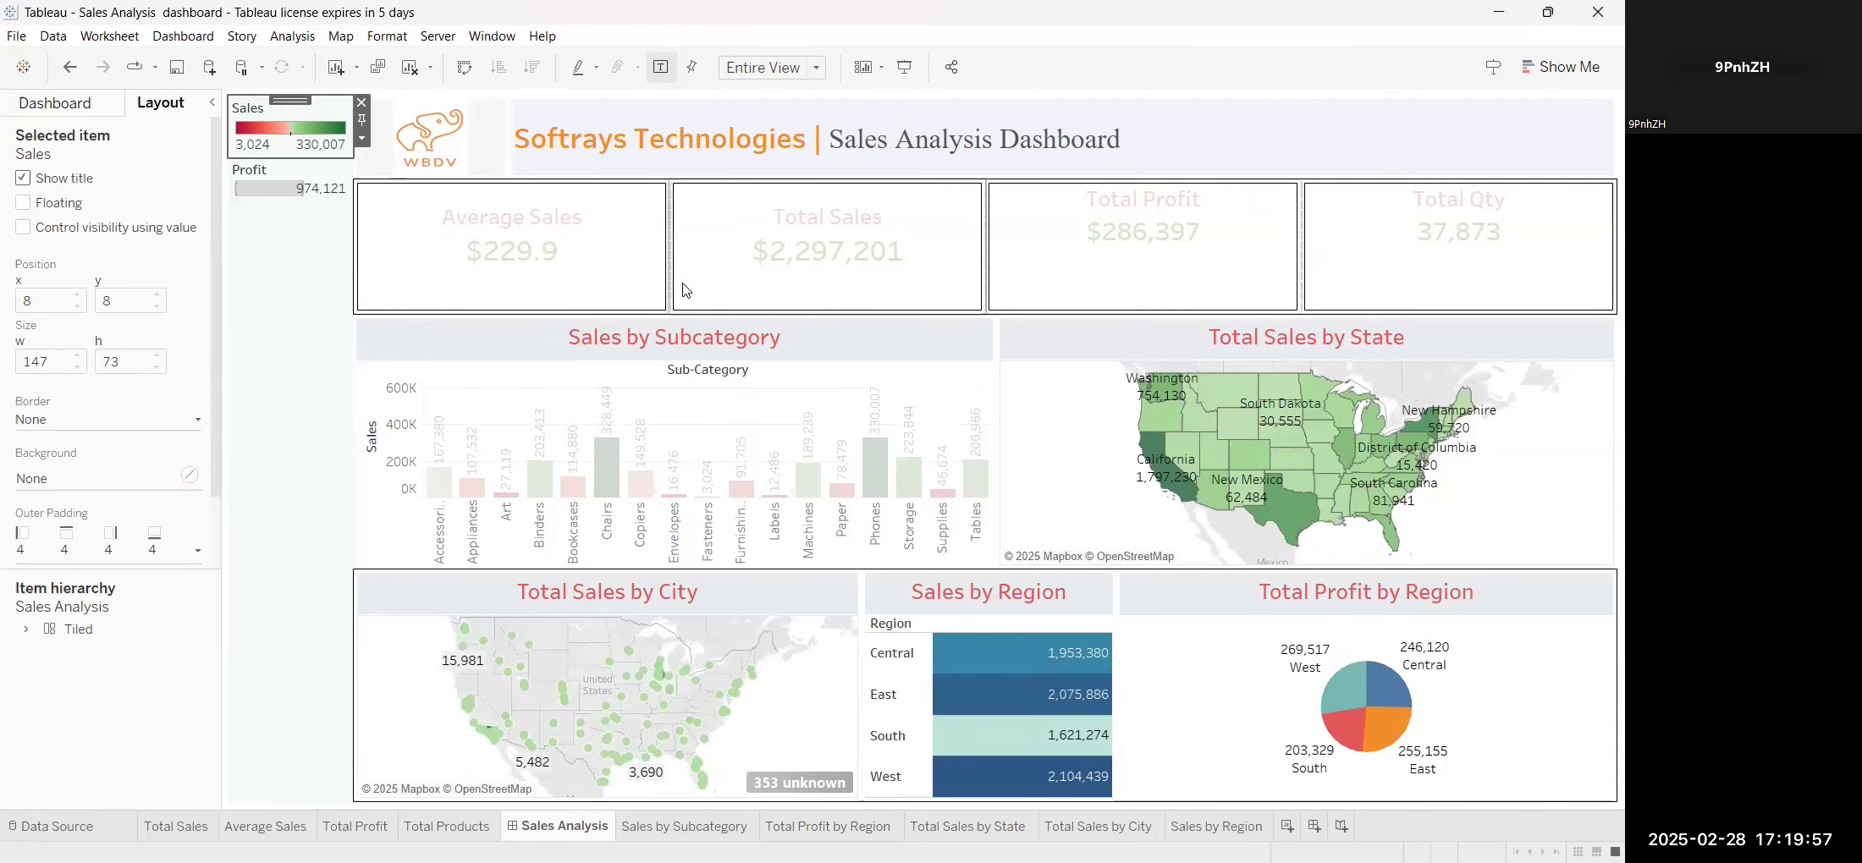
pyautogui.rightClick(321, 137)
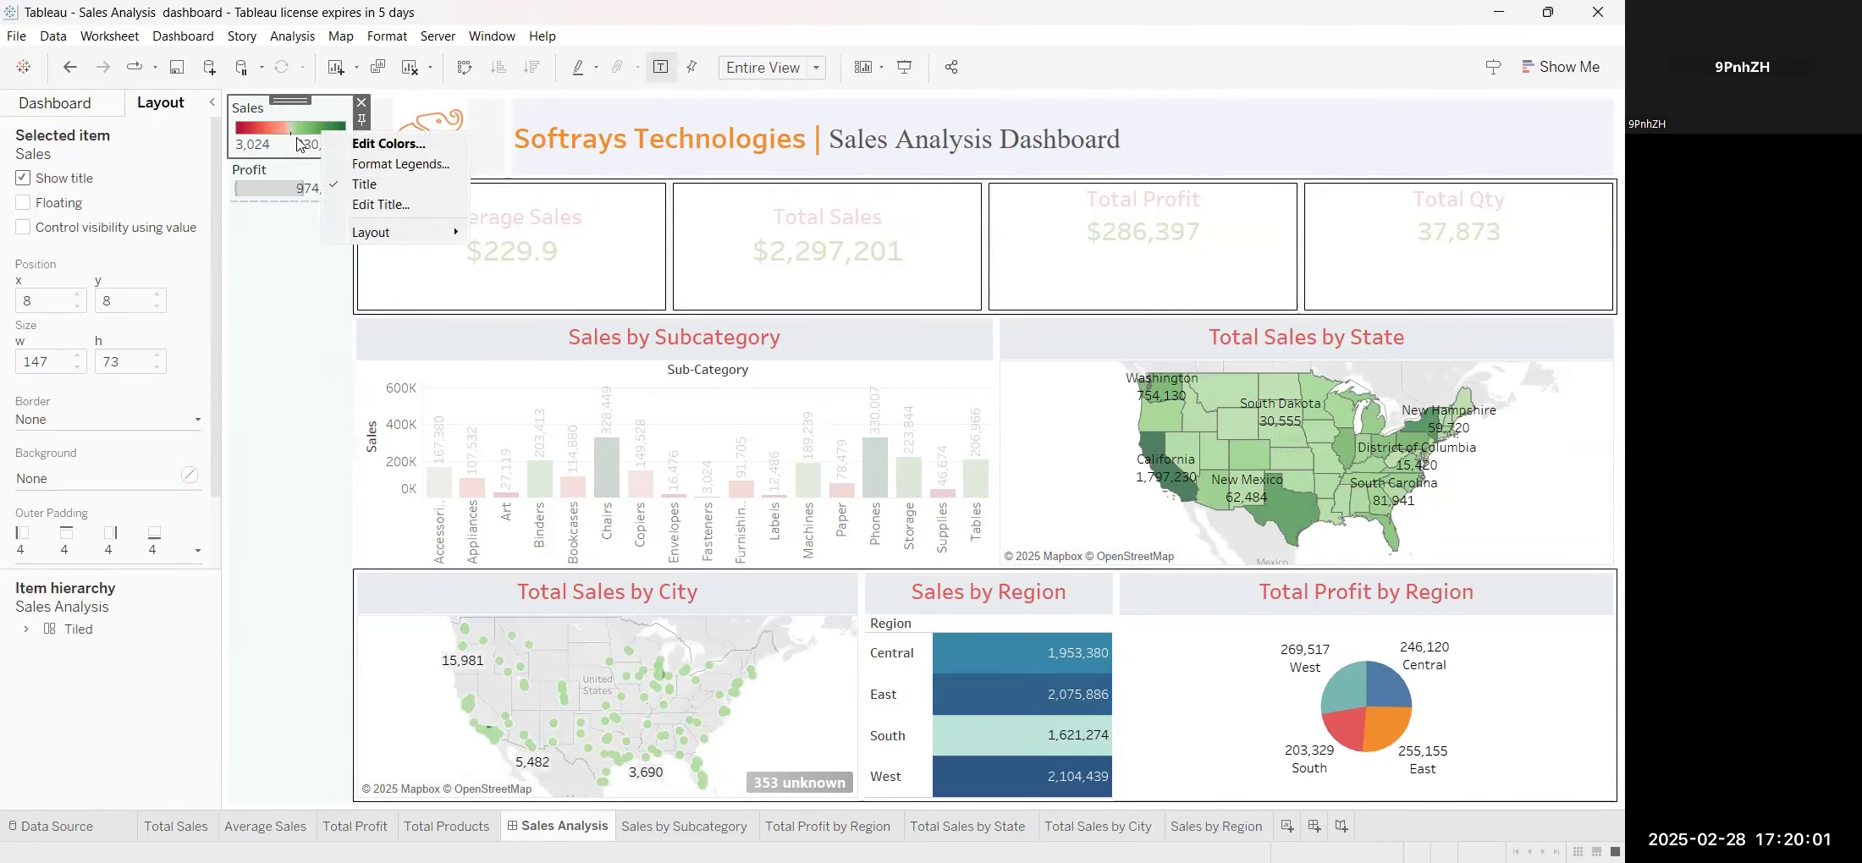
pyautogui.click(352, 145)
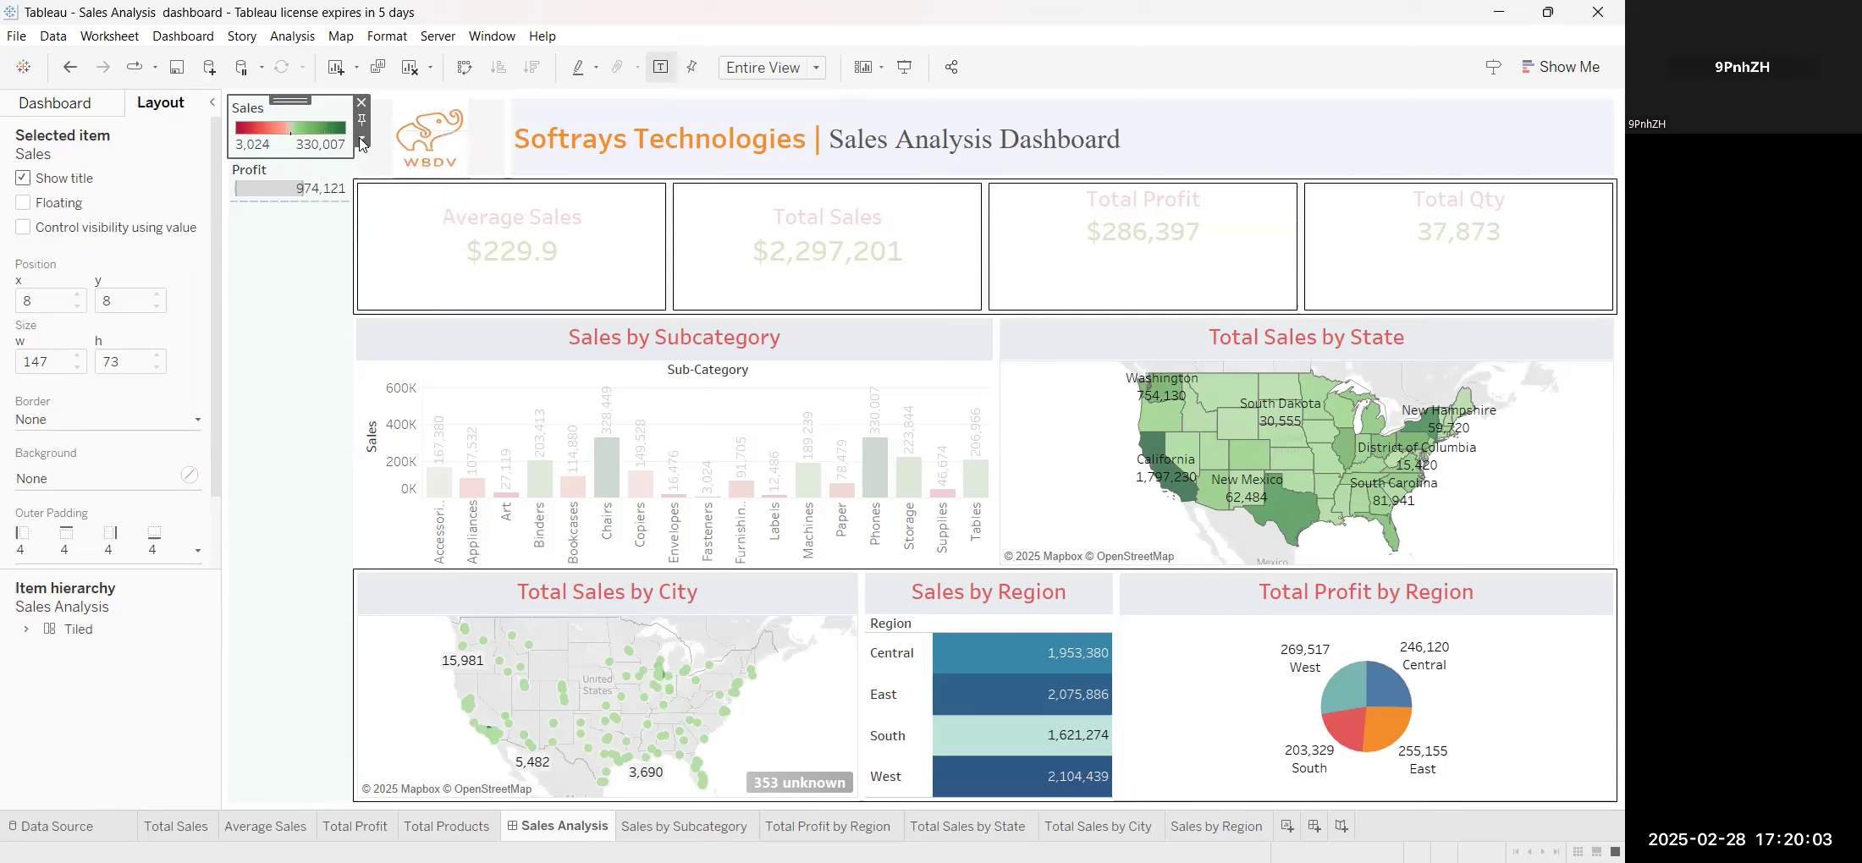
pyautogui.click(362, 140)
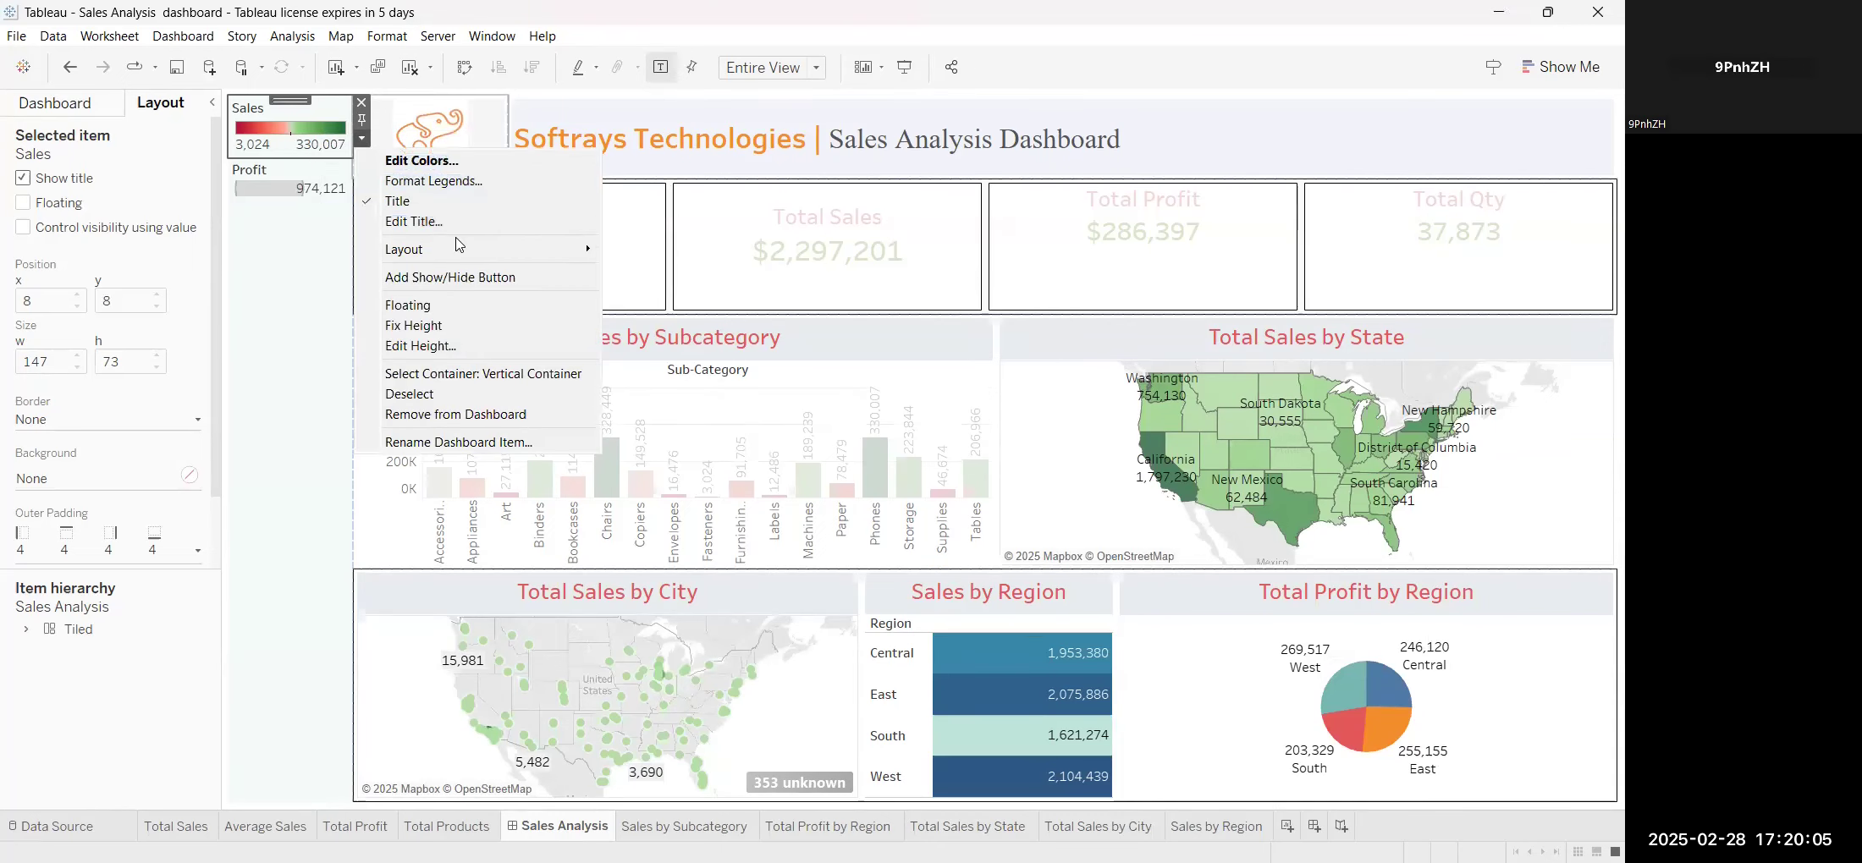
pyautogui.moveTo(481, 249)
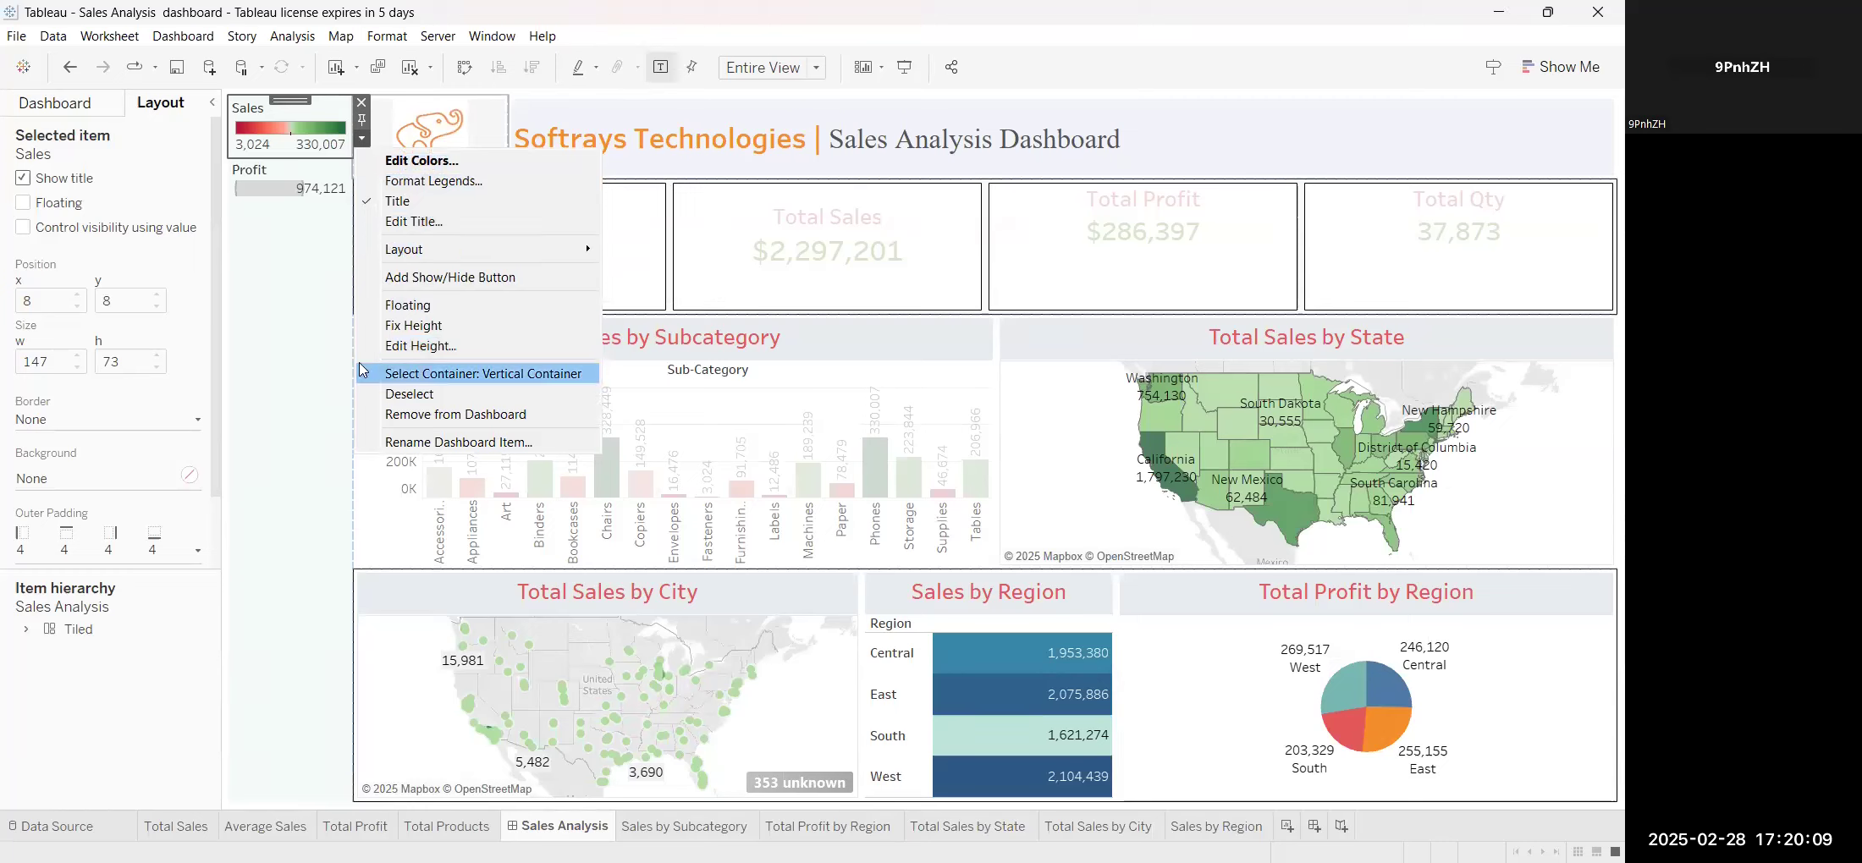
pyautogui.click(285, 150)
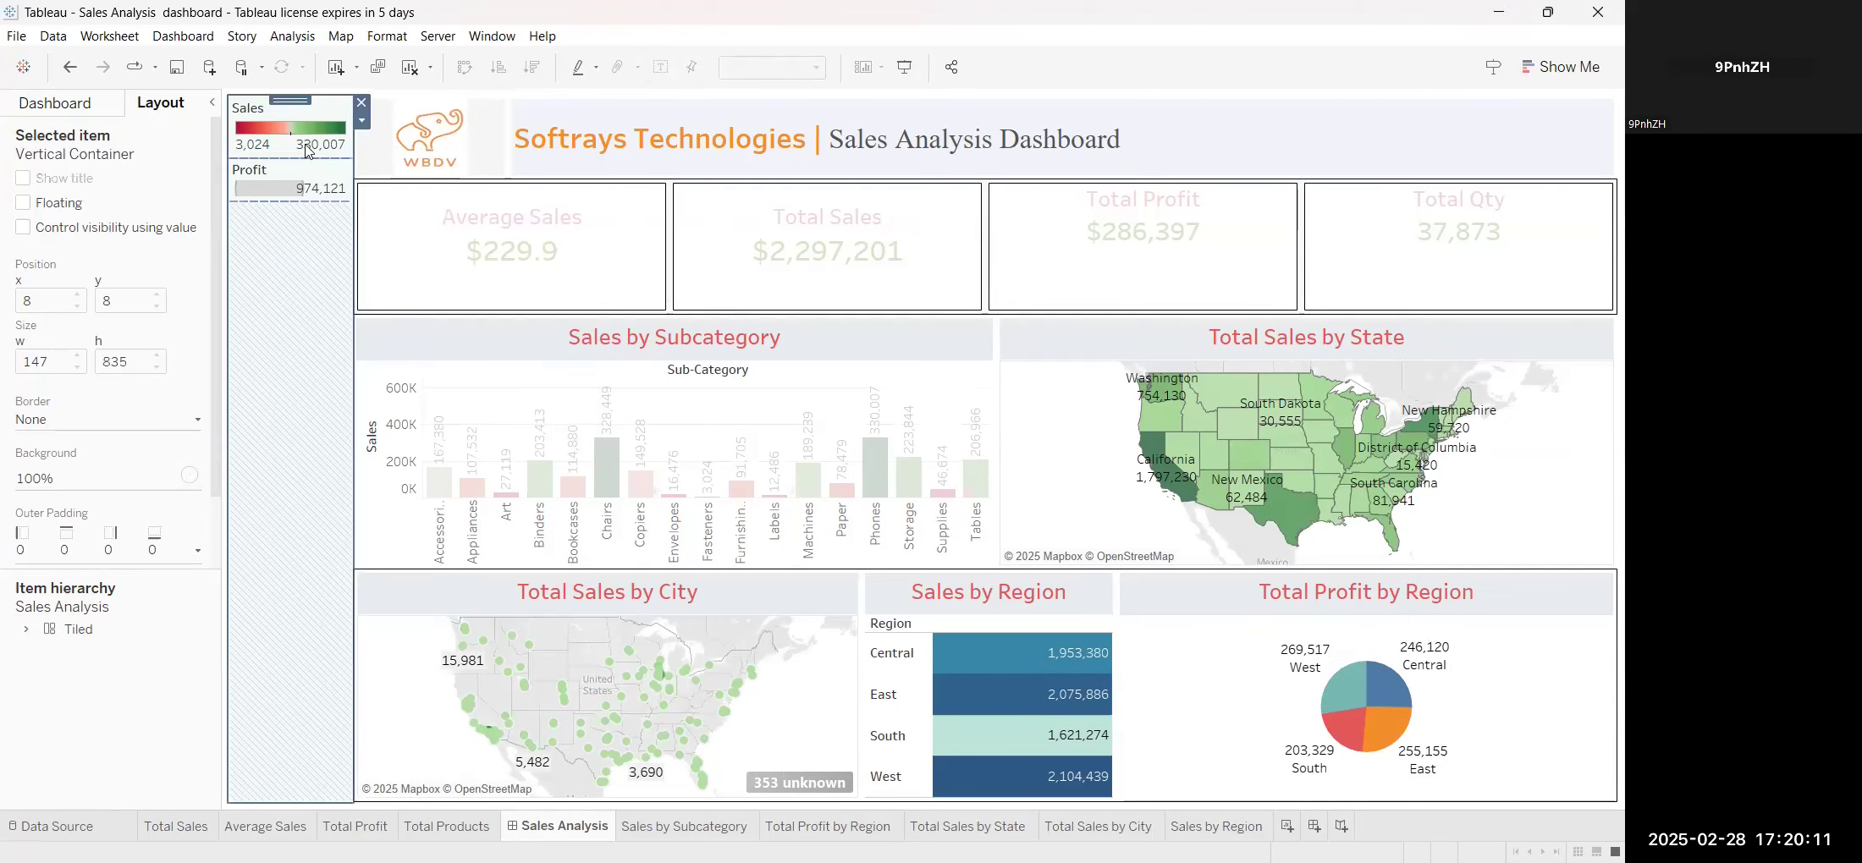
pyautogui.rightClick(312, 146)
pyautogui.click(362, 138)
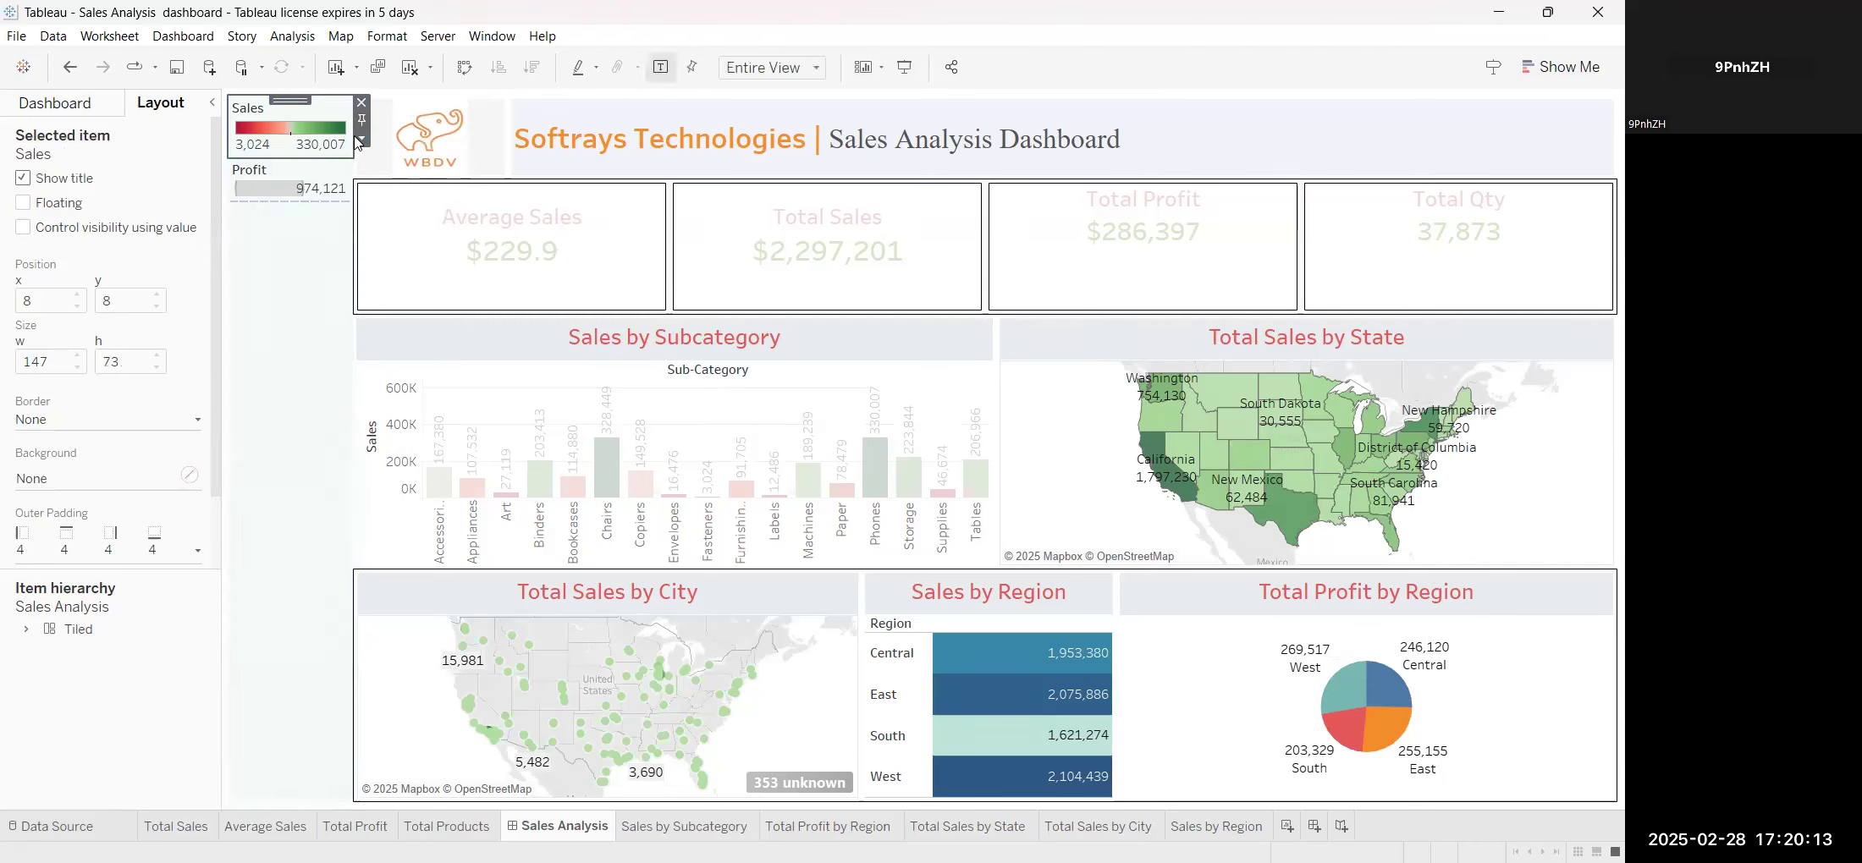
pyautogui.click(361, 139)
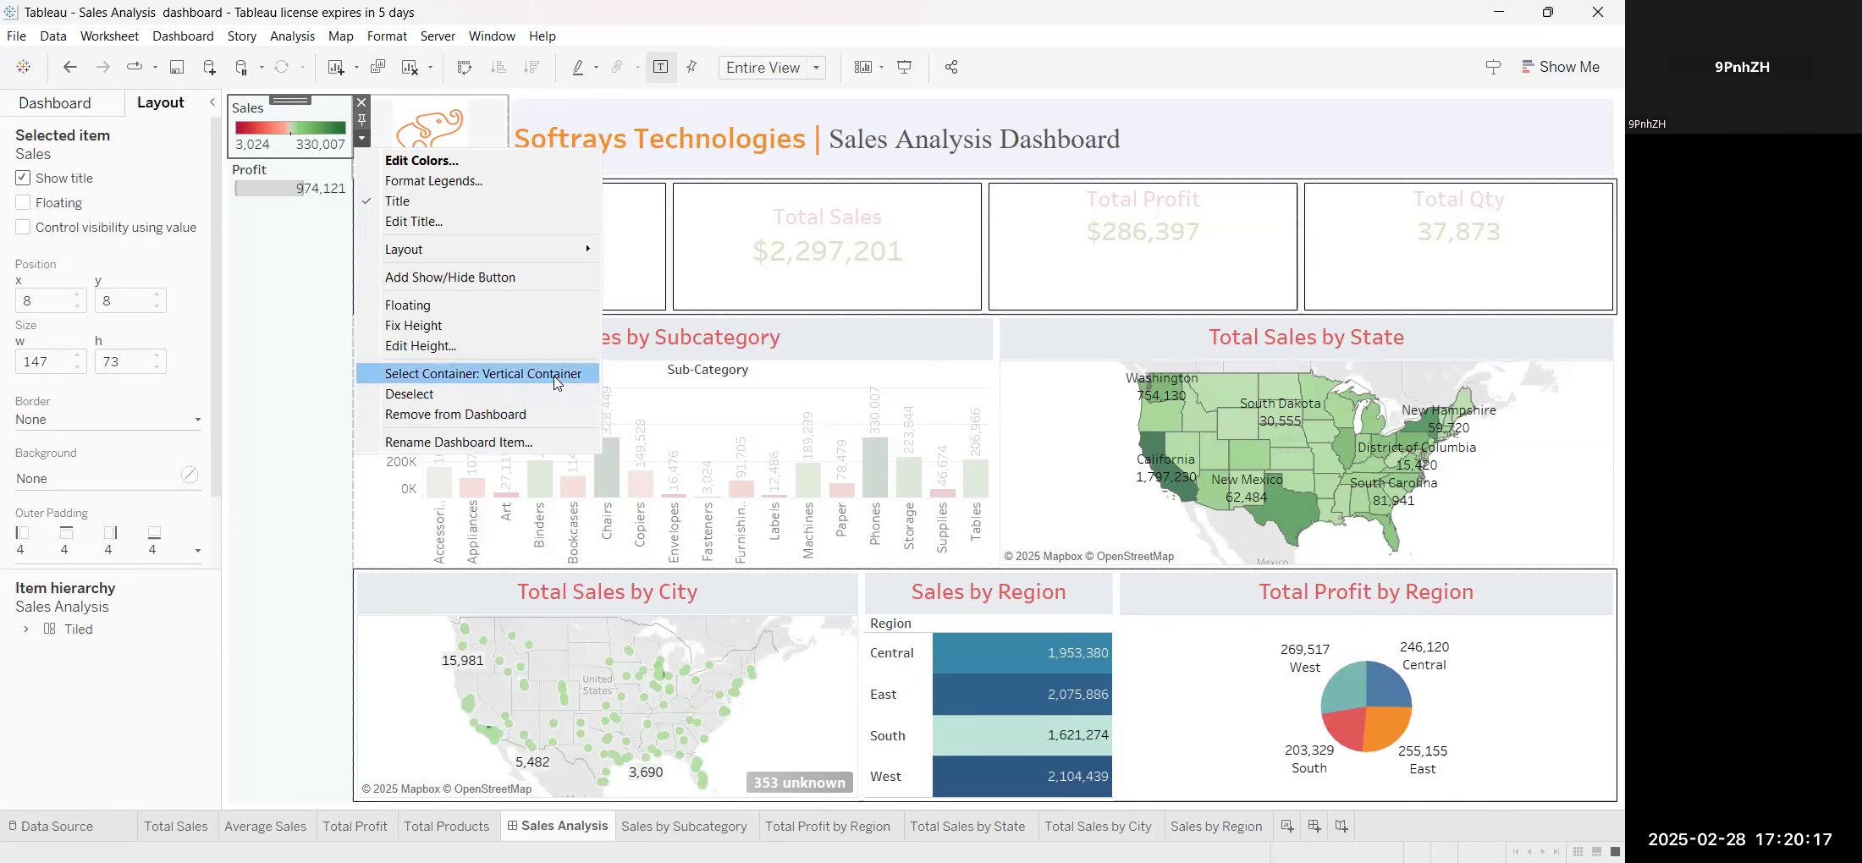
pyautogui.click(558, 383)
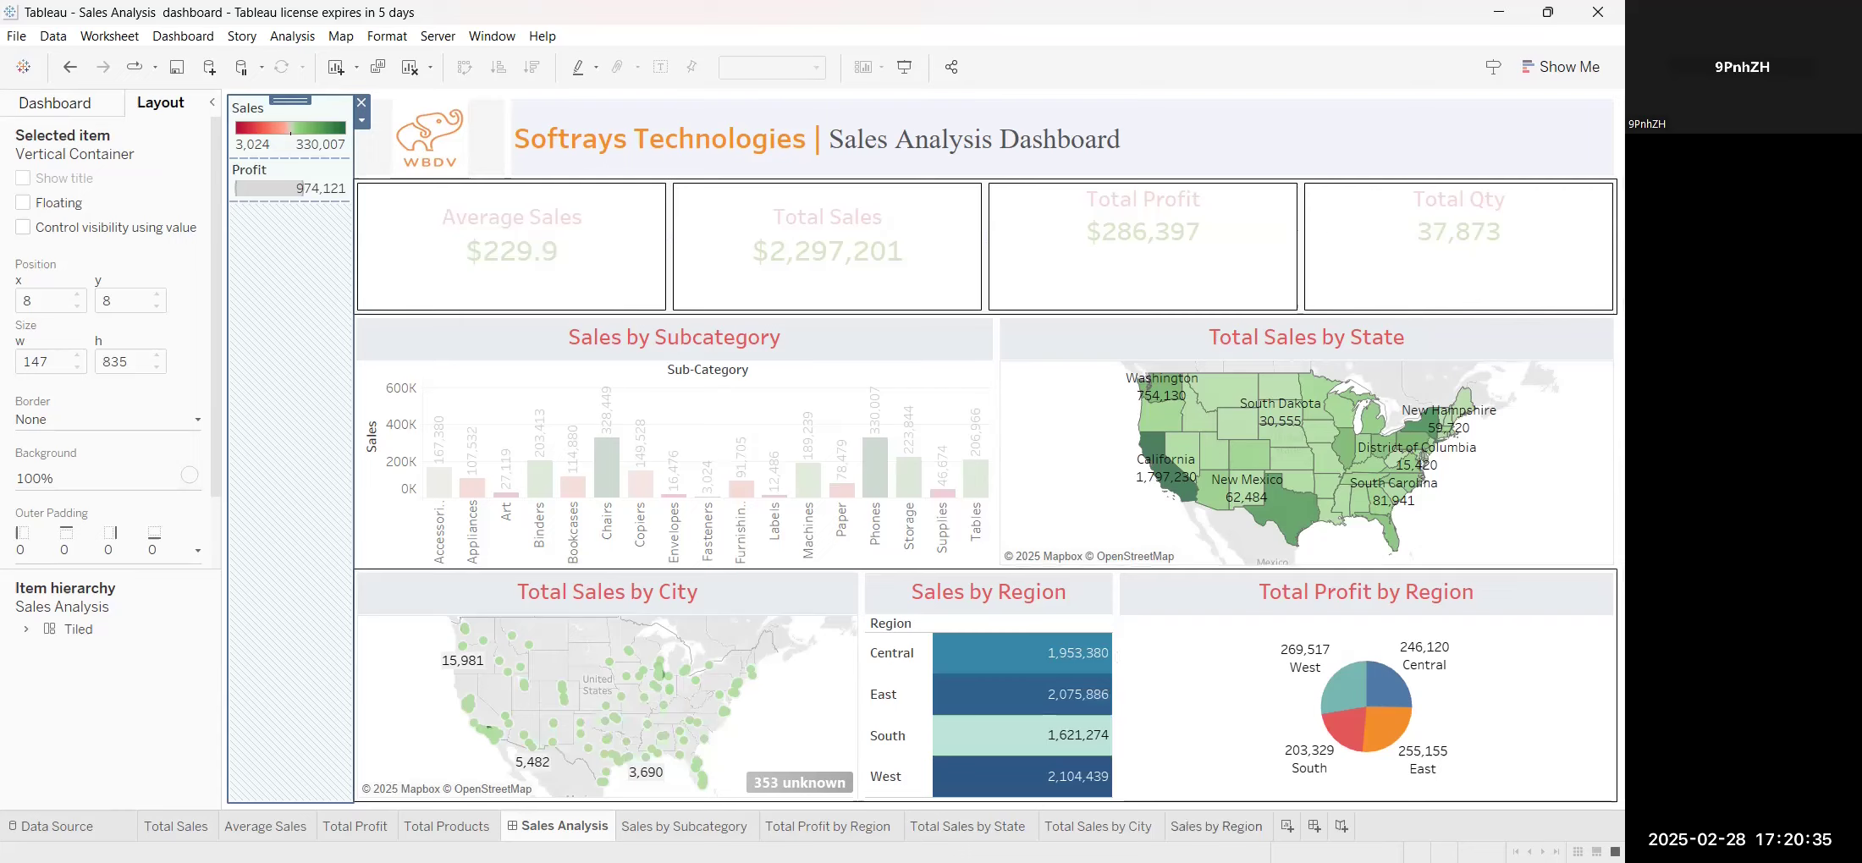
# Create a new worksheet and place the Region field from the Customers table on its rows
pyautogui.hotkey('ctrl', 'm')
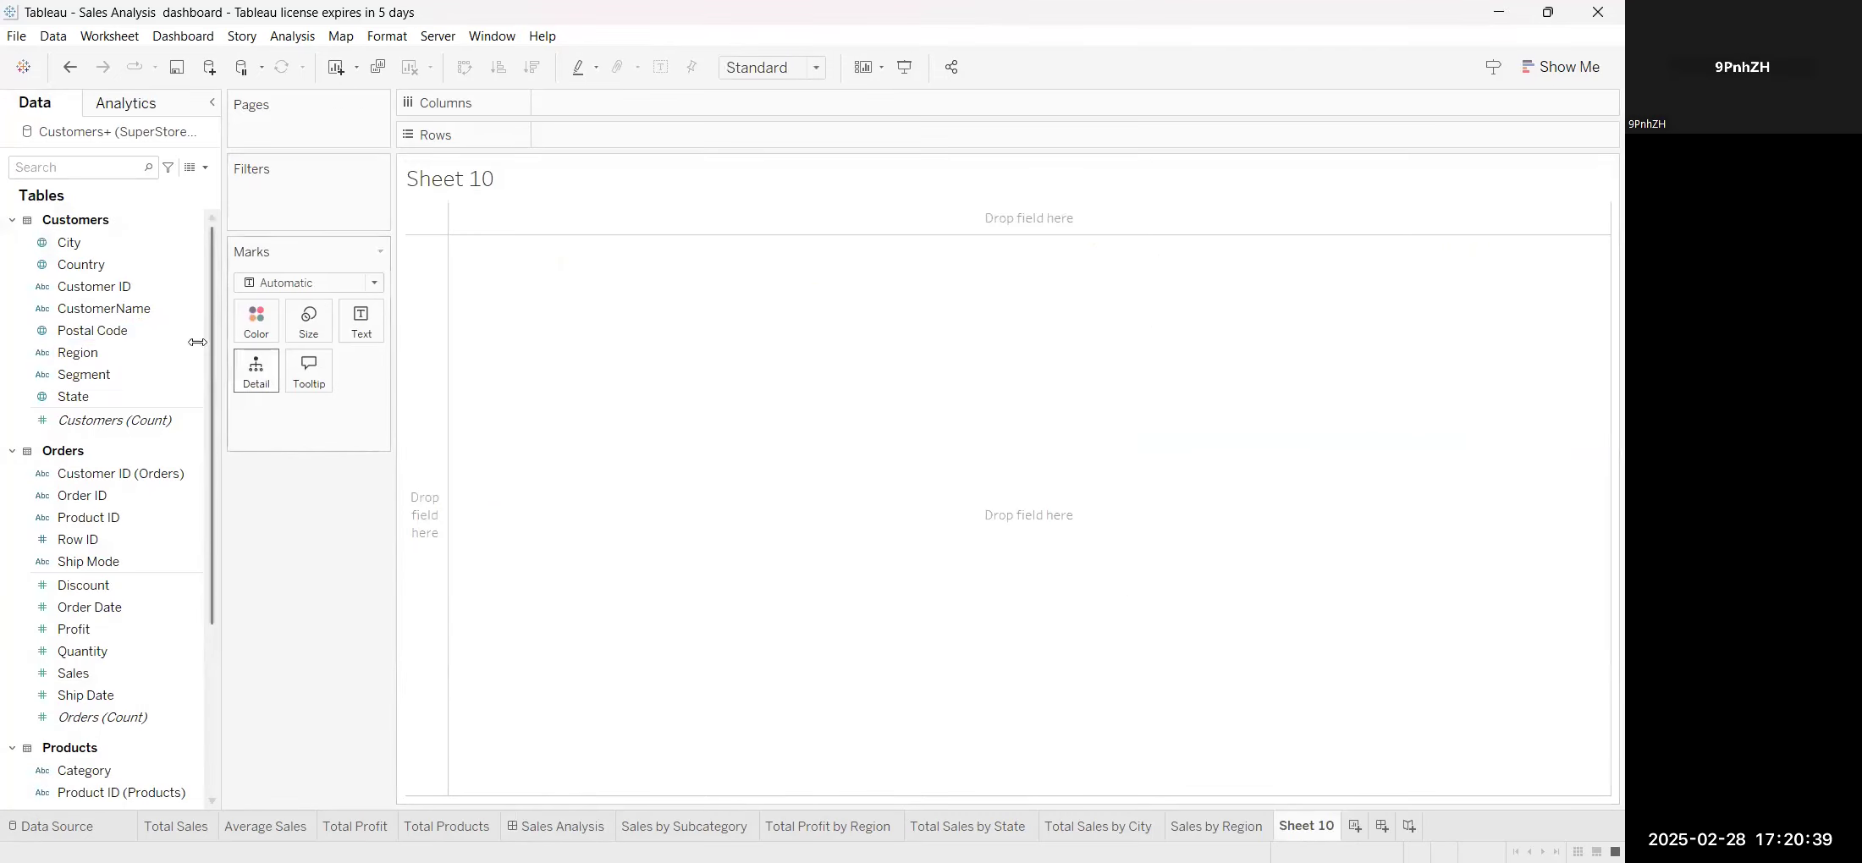
pyautogui.click(127, 352)
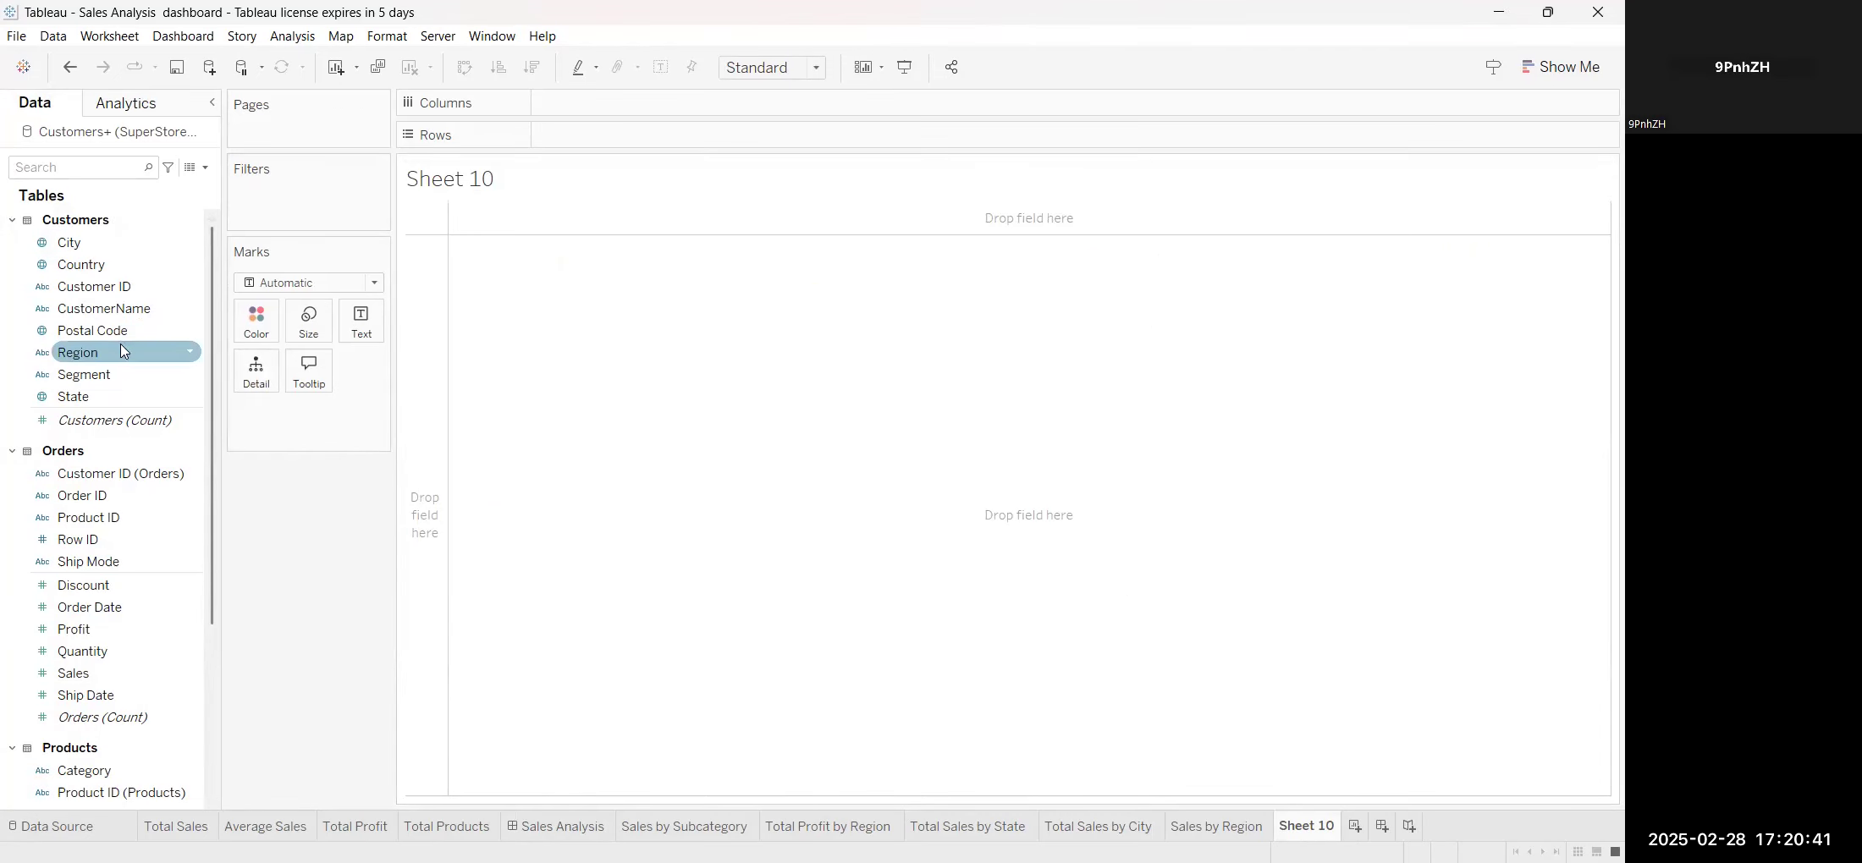
pyautogui.click(80, 378)
pyautogui.click(82, 398)
pyautogui.click(82, 377)
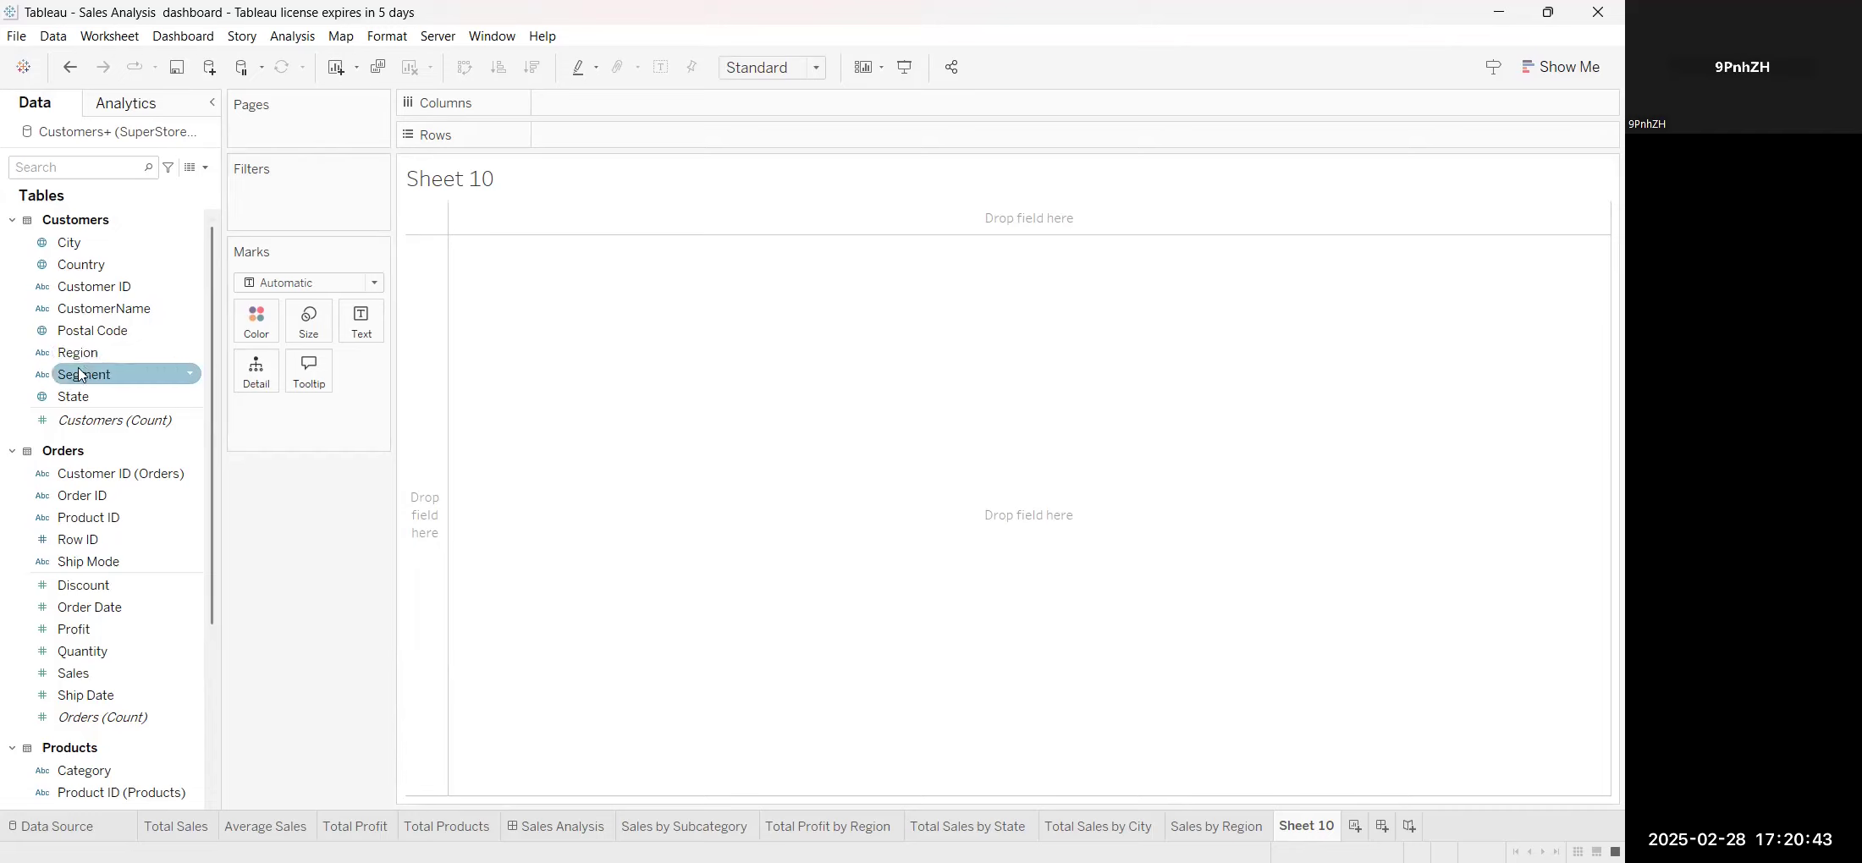
pyautogui.click(82, 363)
pyautogui.click(99, 348)
pyautogui.moveTo(101, 354); pyautogui.dragTo(550, 182)
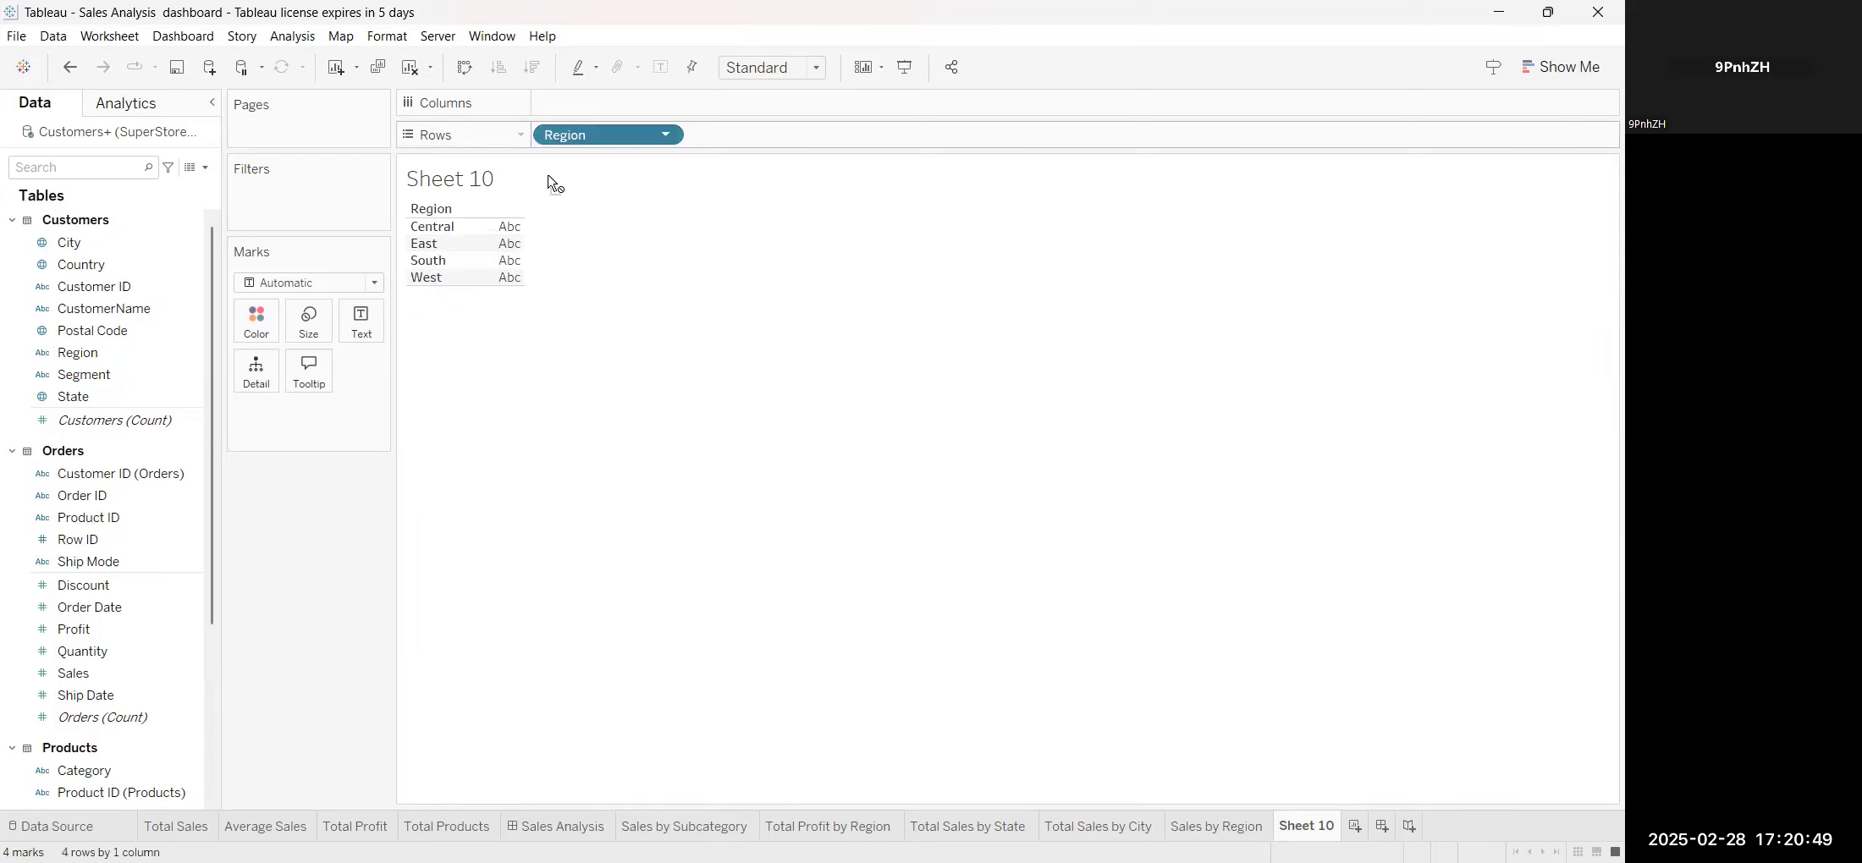
# Swap the Region field to columns and back to rows, and dismiss its field options without changing anything
pyautogui.hotkey('ctrl', 'w')
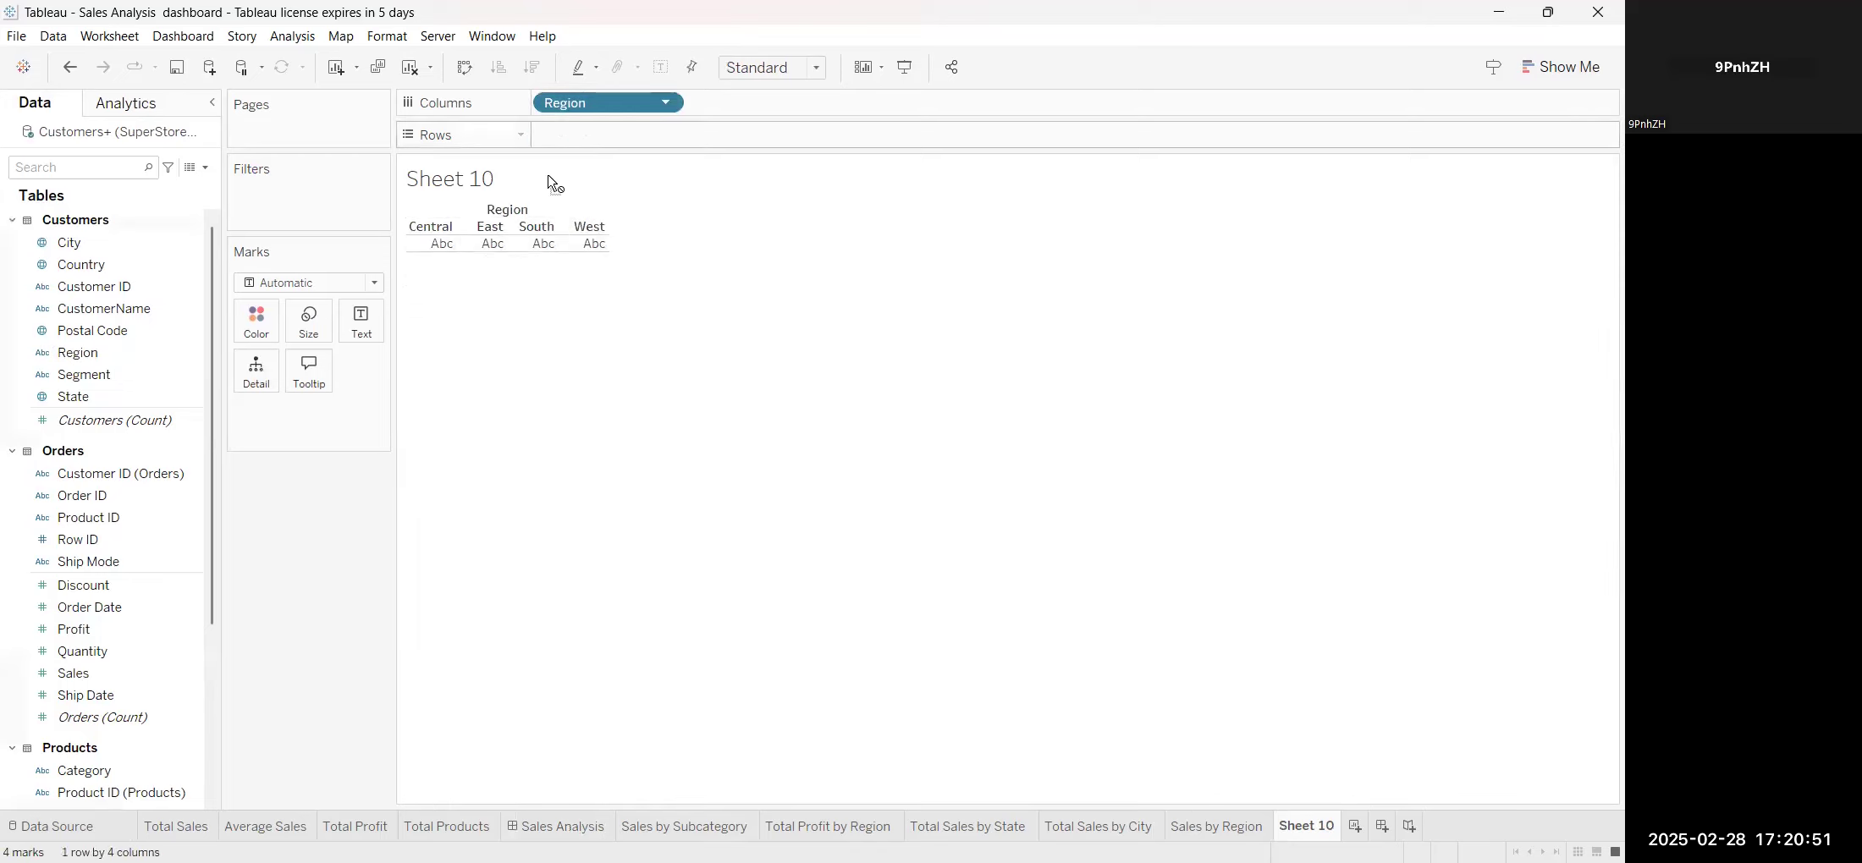
pyautogui.hotkey('ctrl', 'w')
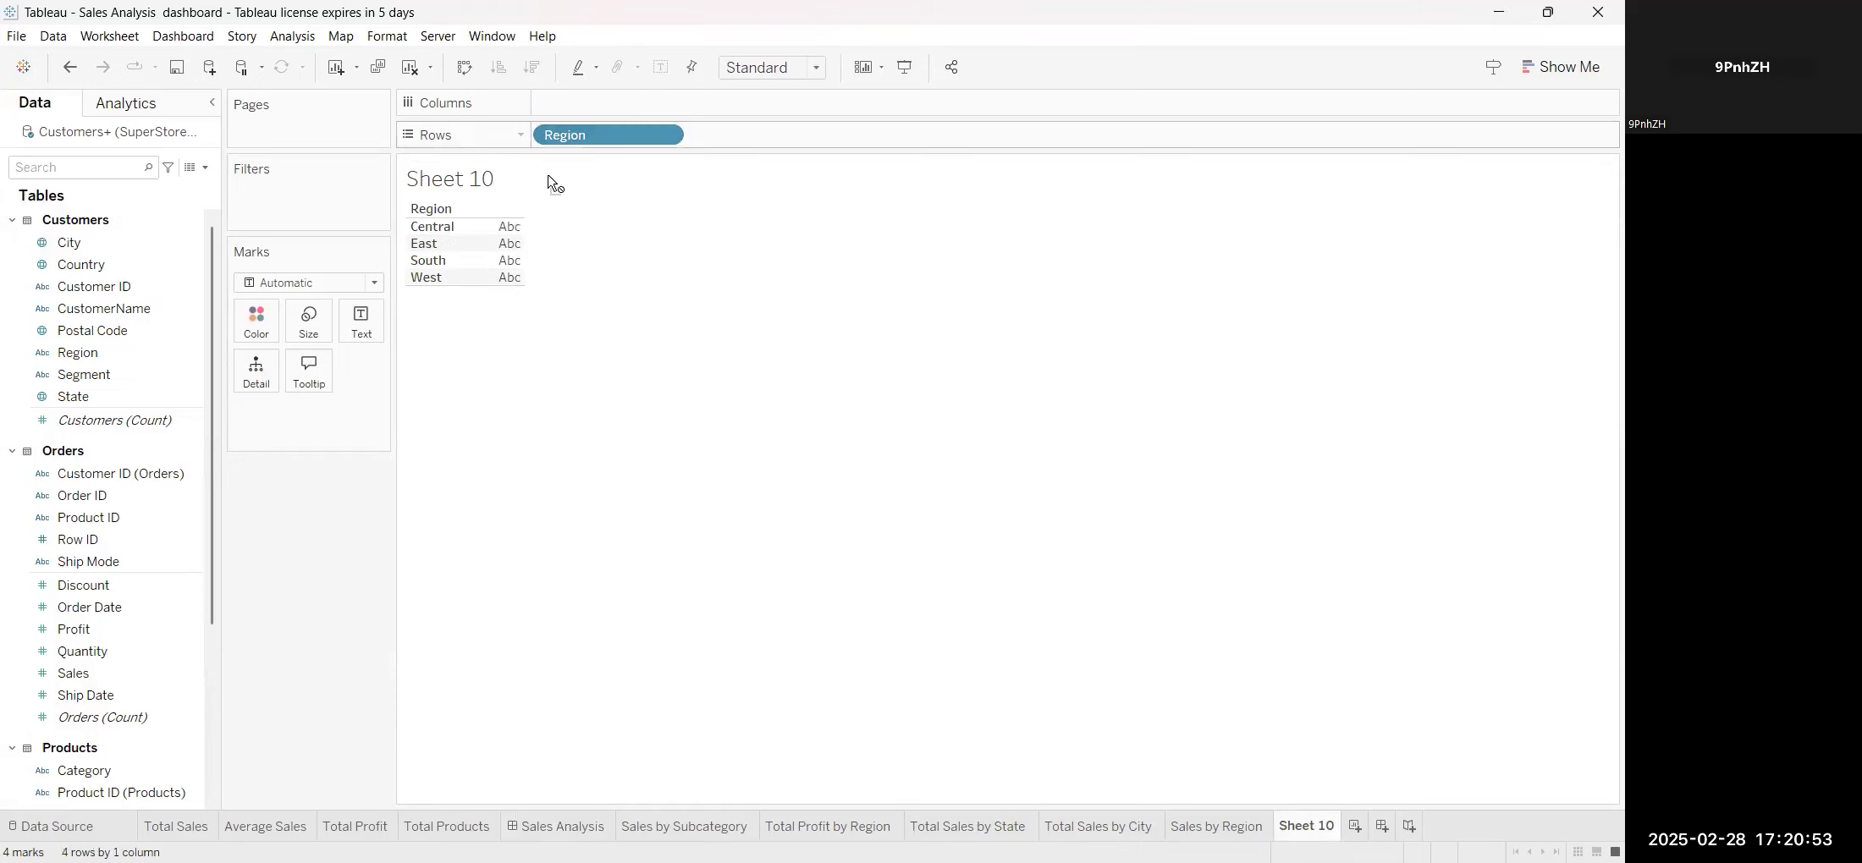
pyautogui.hotkey('shift', 'F10')
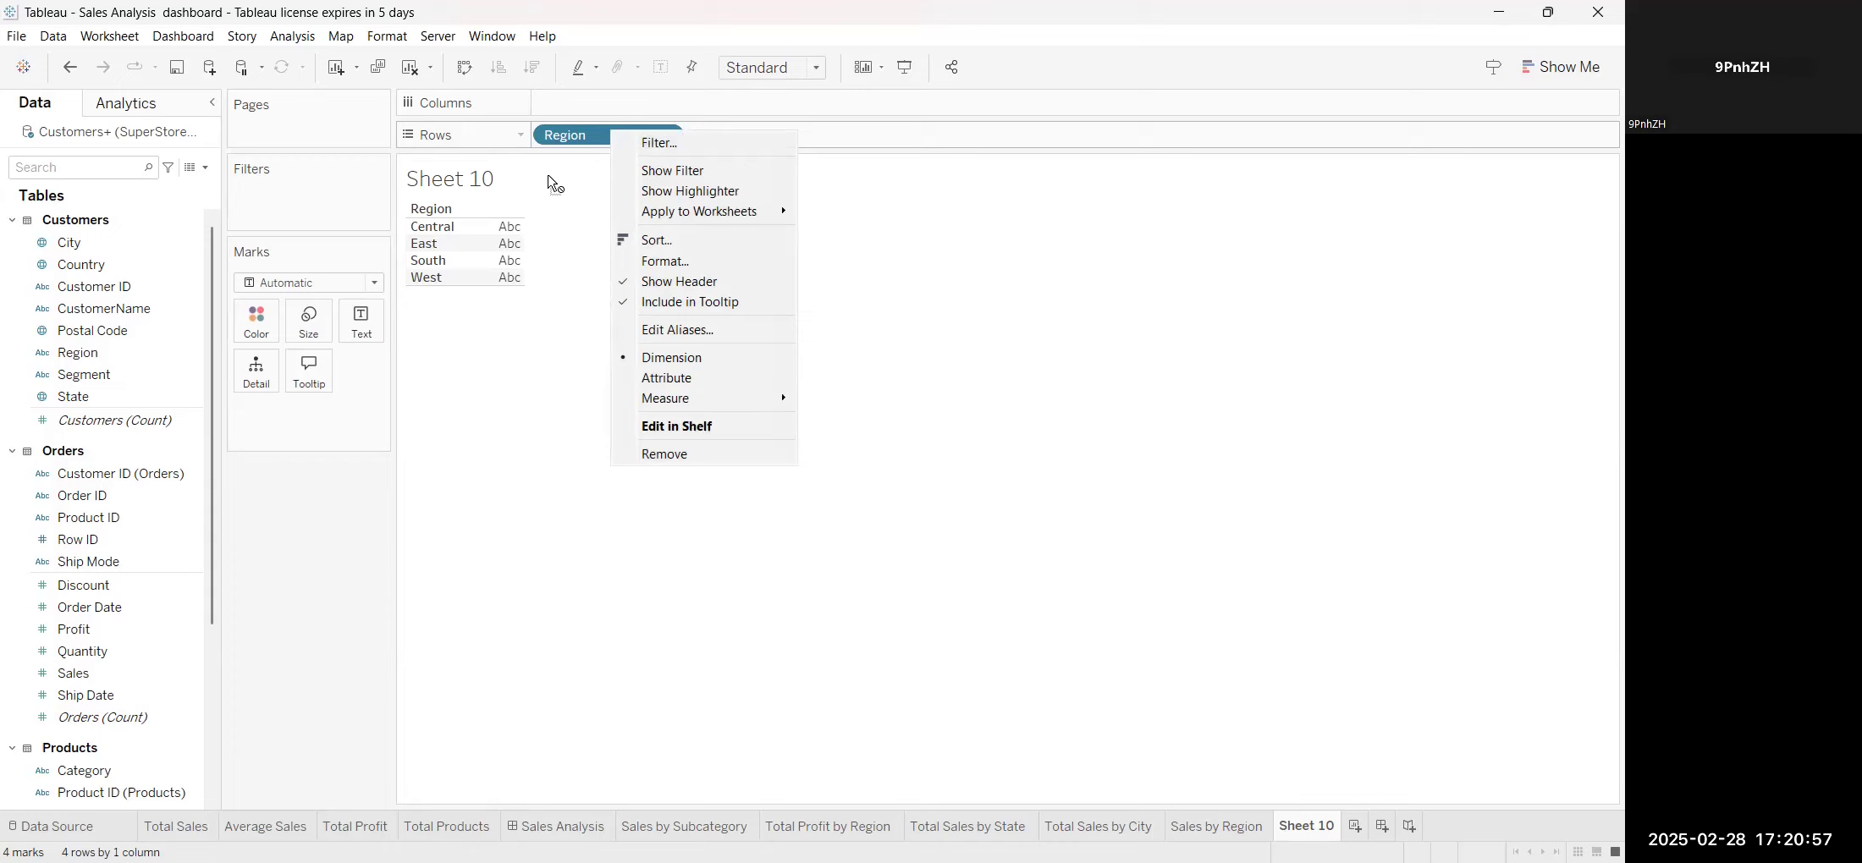
pyautogui.moveTo(748, 397)
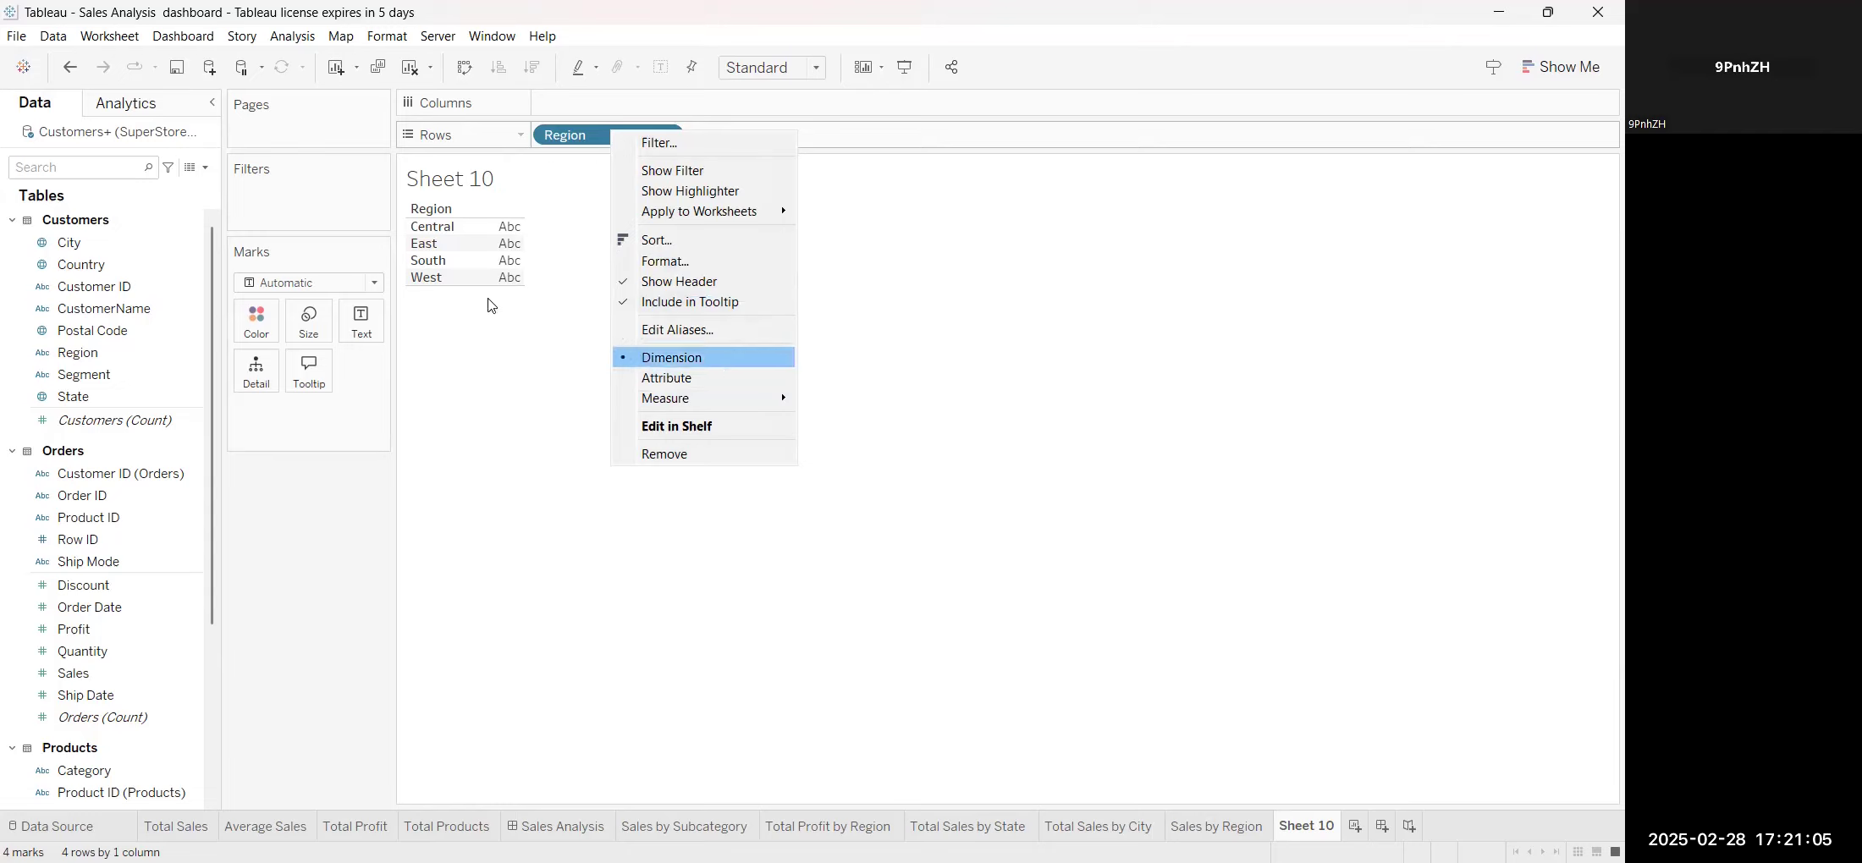
pyautogui.click(475, 257)
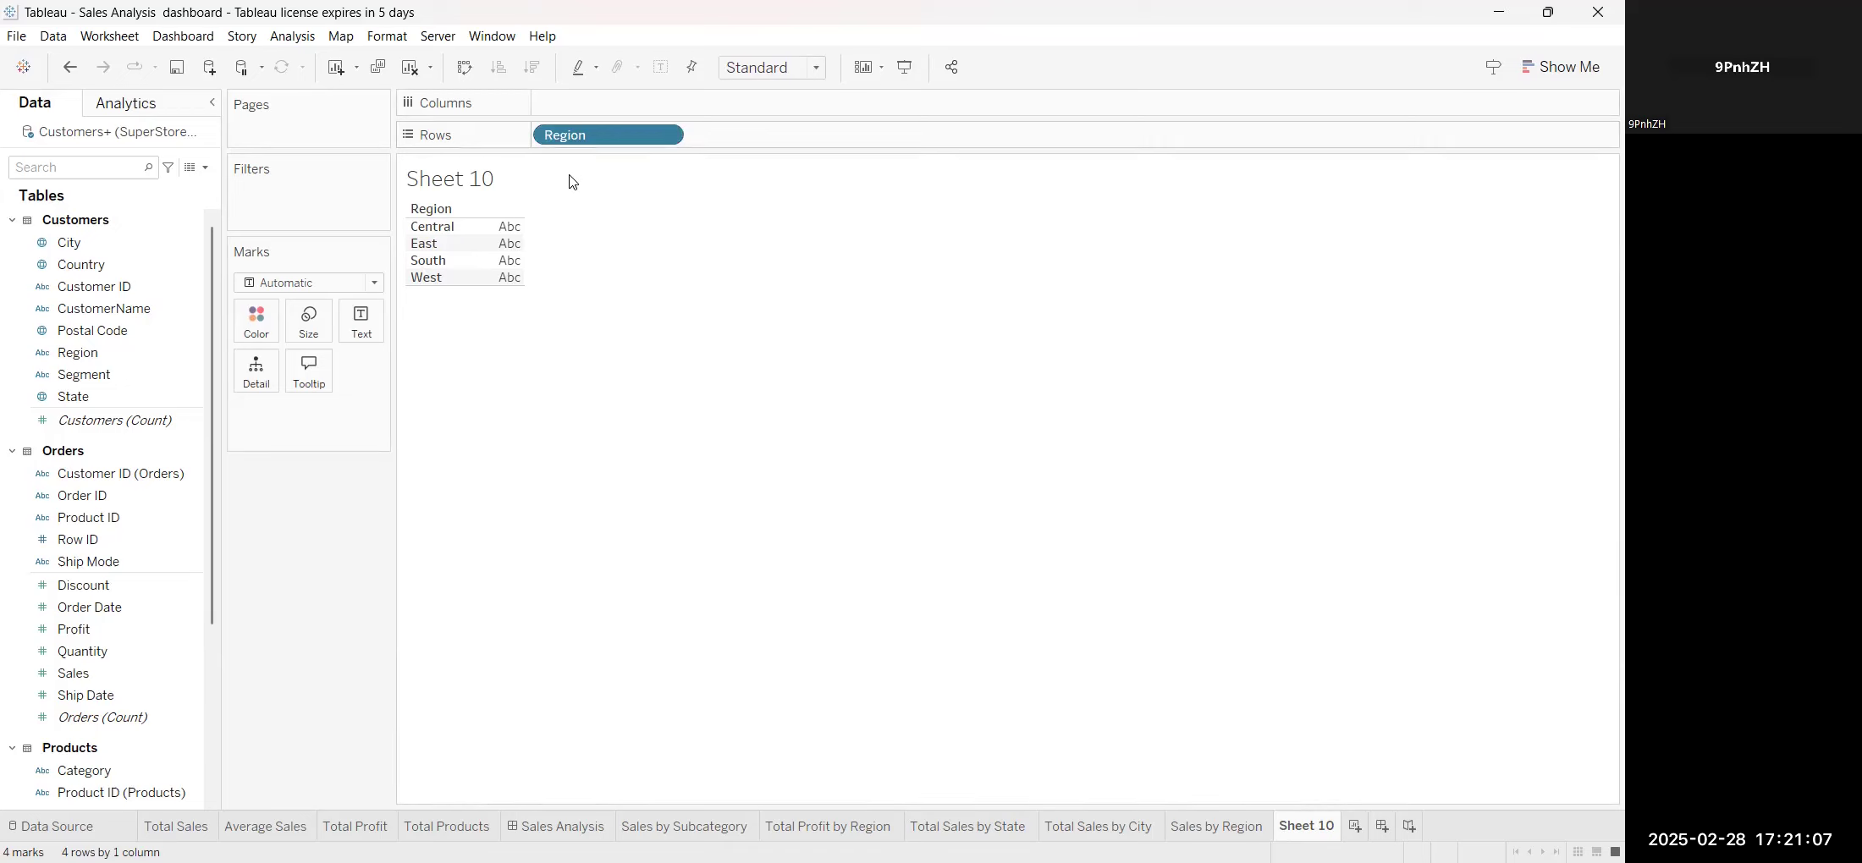
# Show the chart type suggestions and swap the Region field from rows to columns on Sheet 10
pyautogui.click(1528, 66)
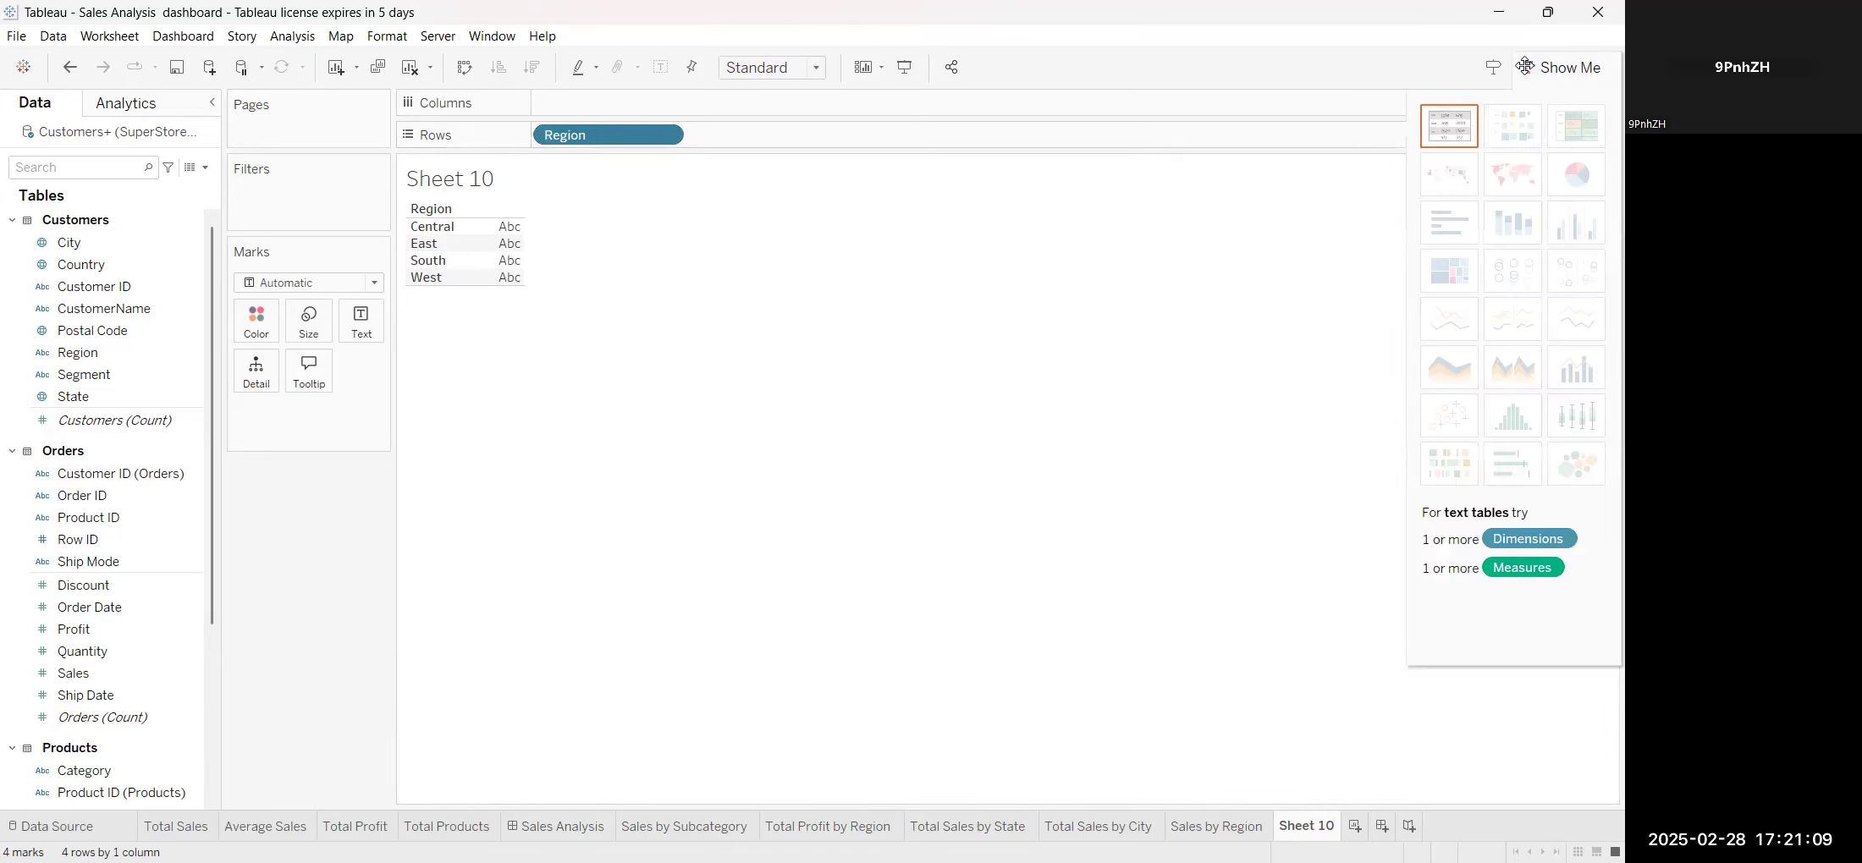
pyautogui.moveTo(488, 252)
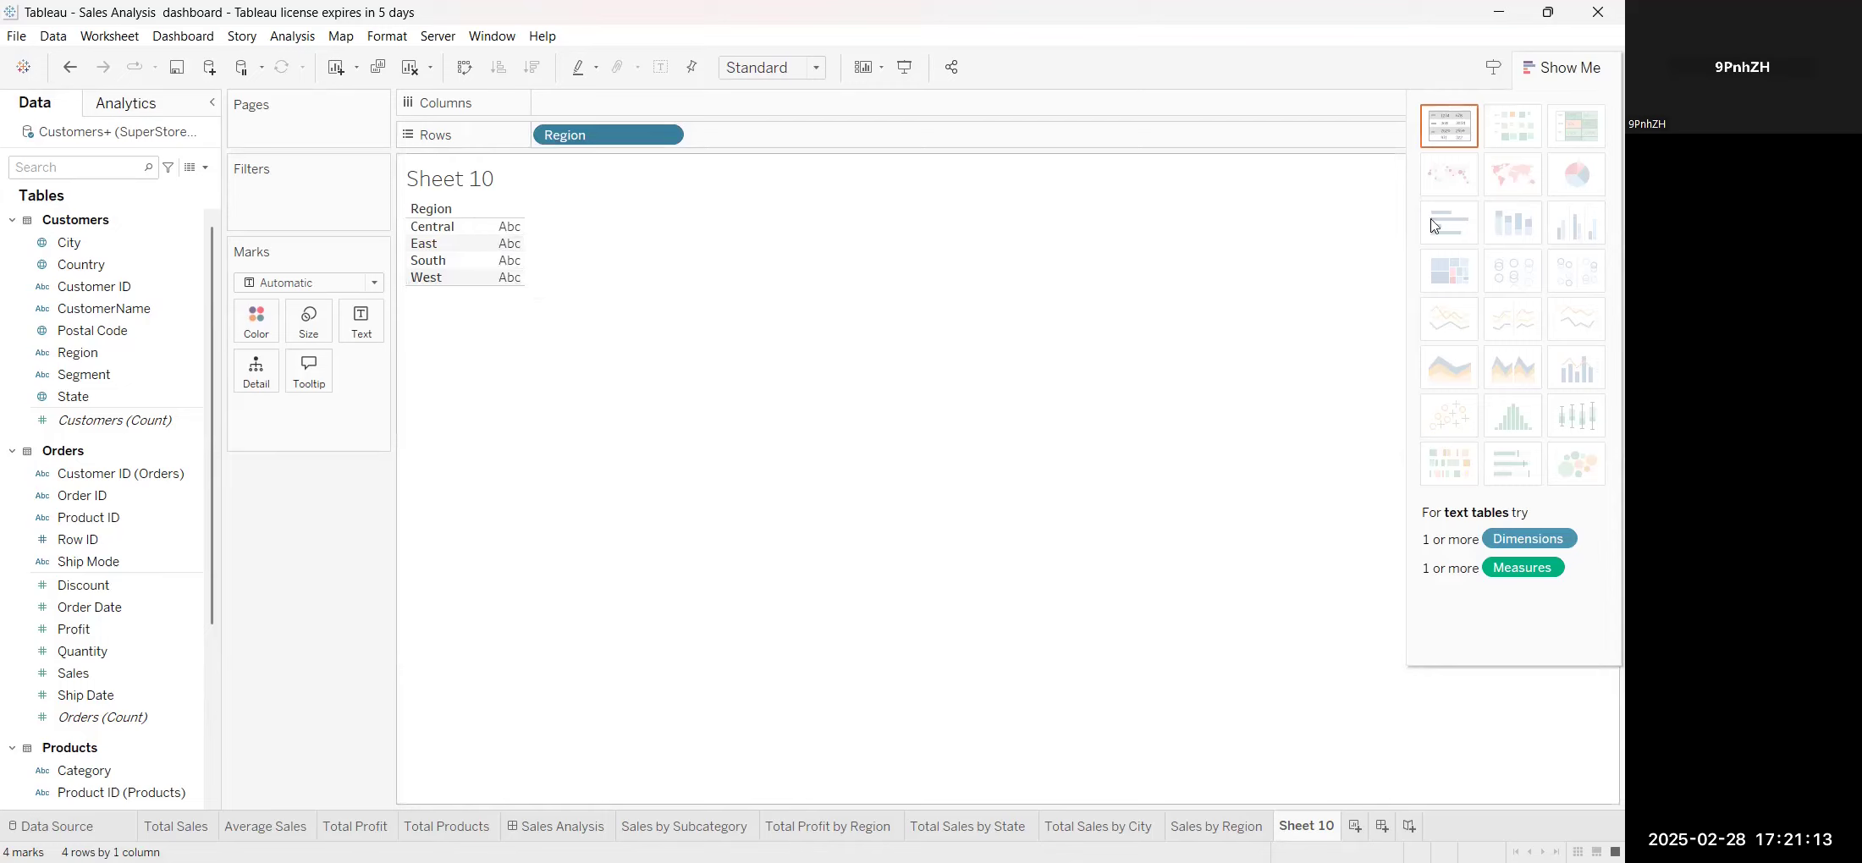
pyautogui.click(148, 484)
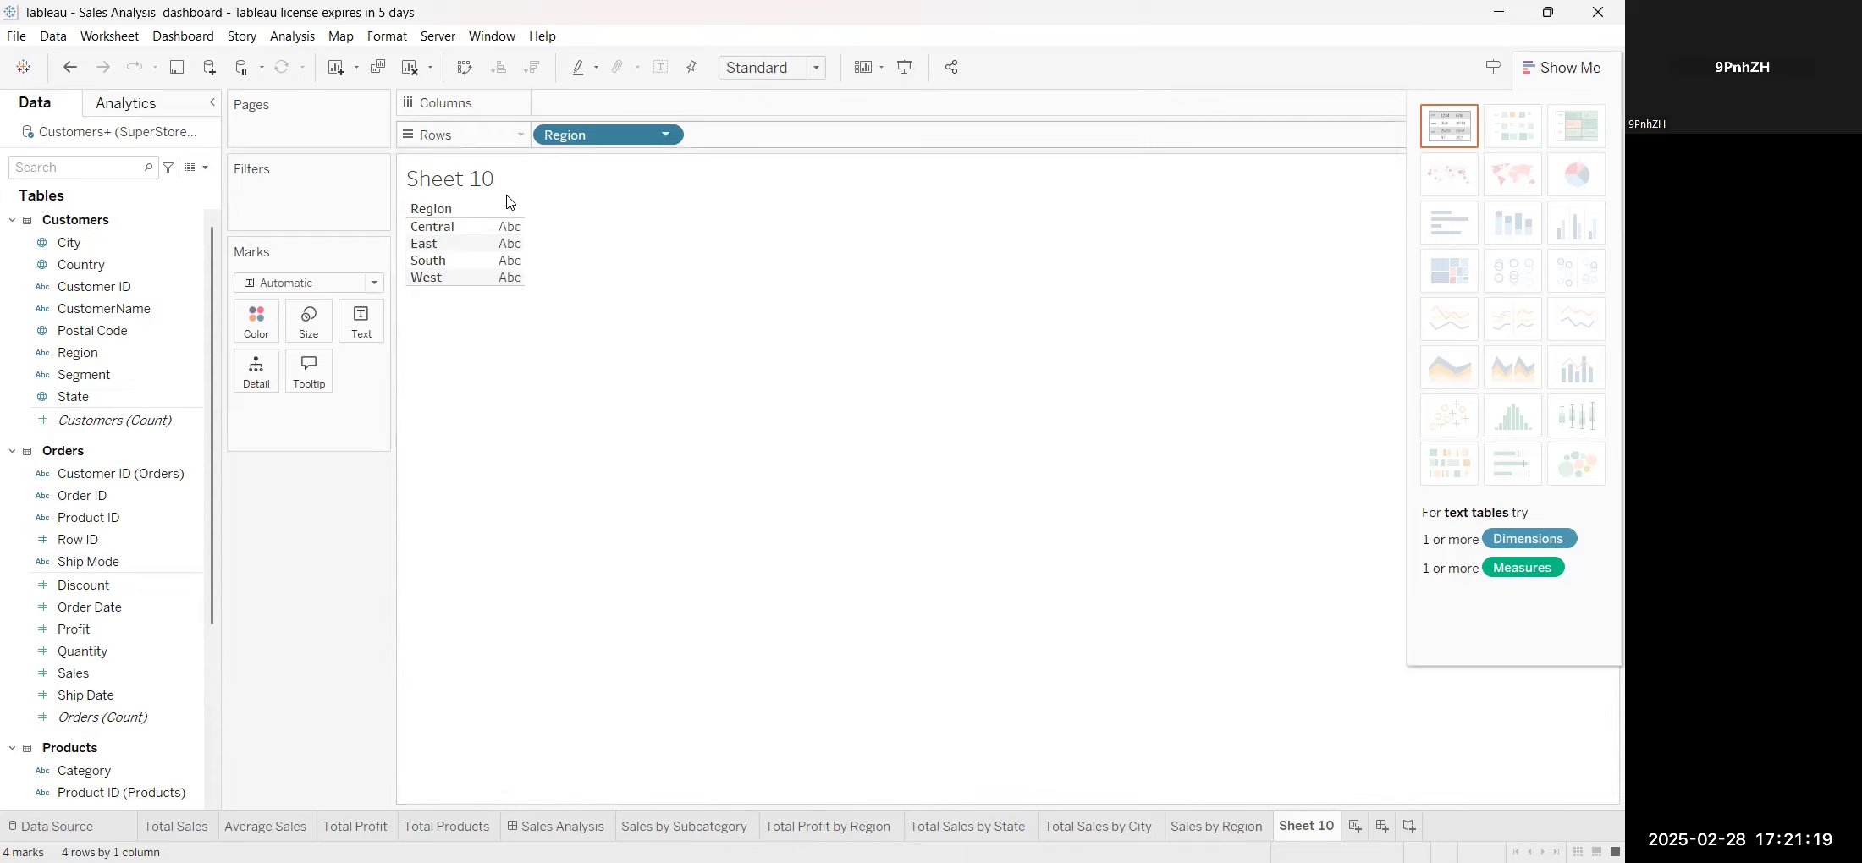
pyautogui.hotkey('ctrl', 'w')
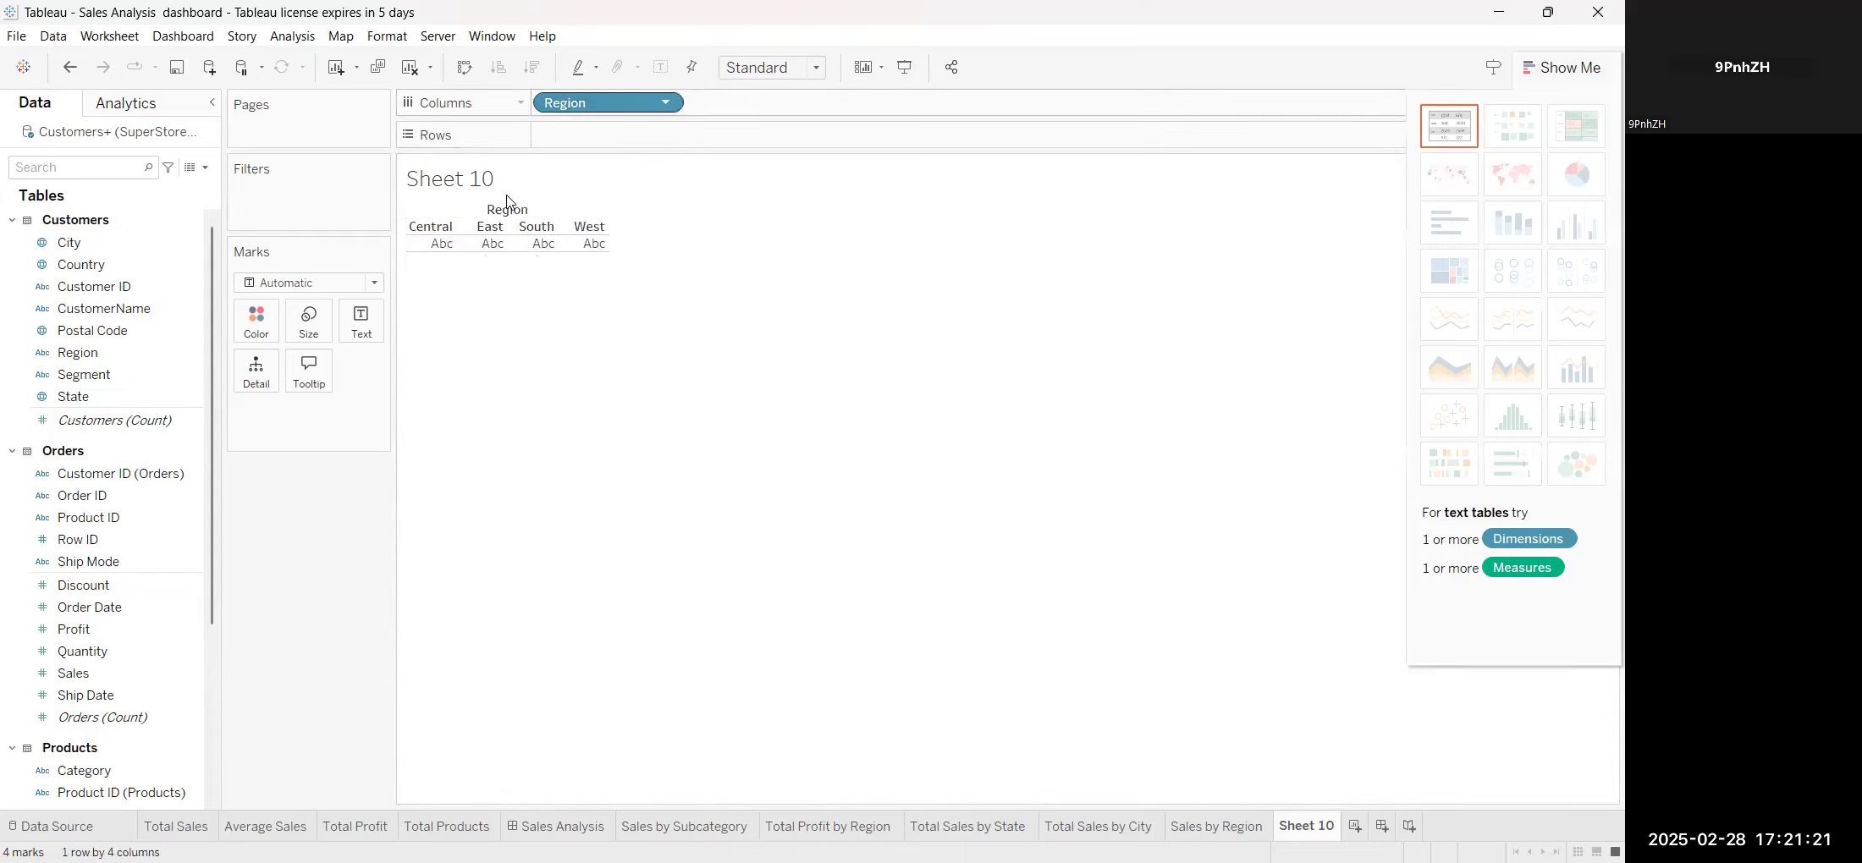
# Try converting the Region field on columns to an attribute, and undo the change
pyautogui.click(666, 102)
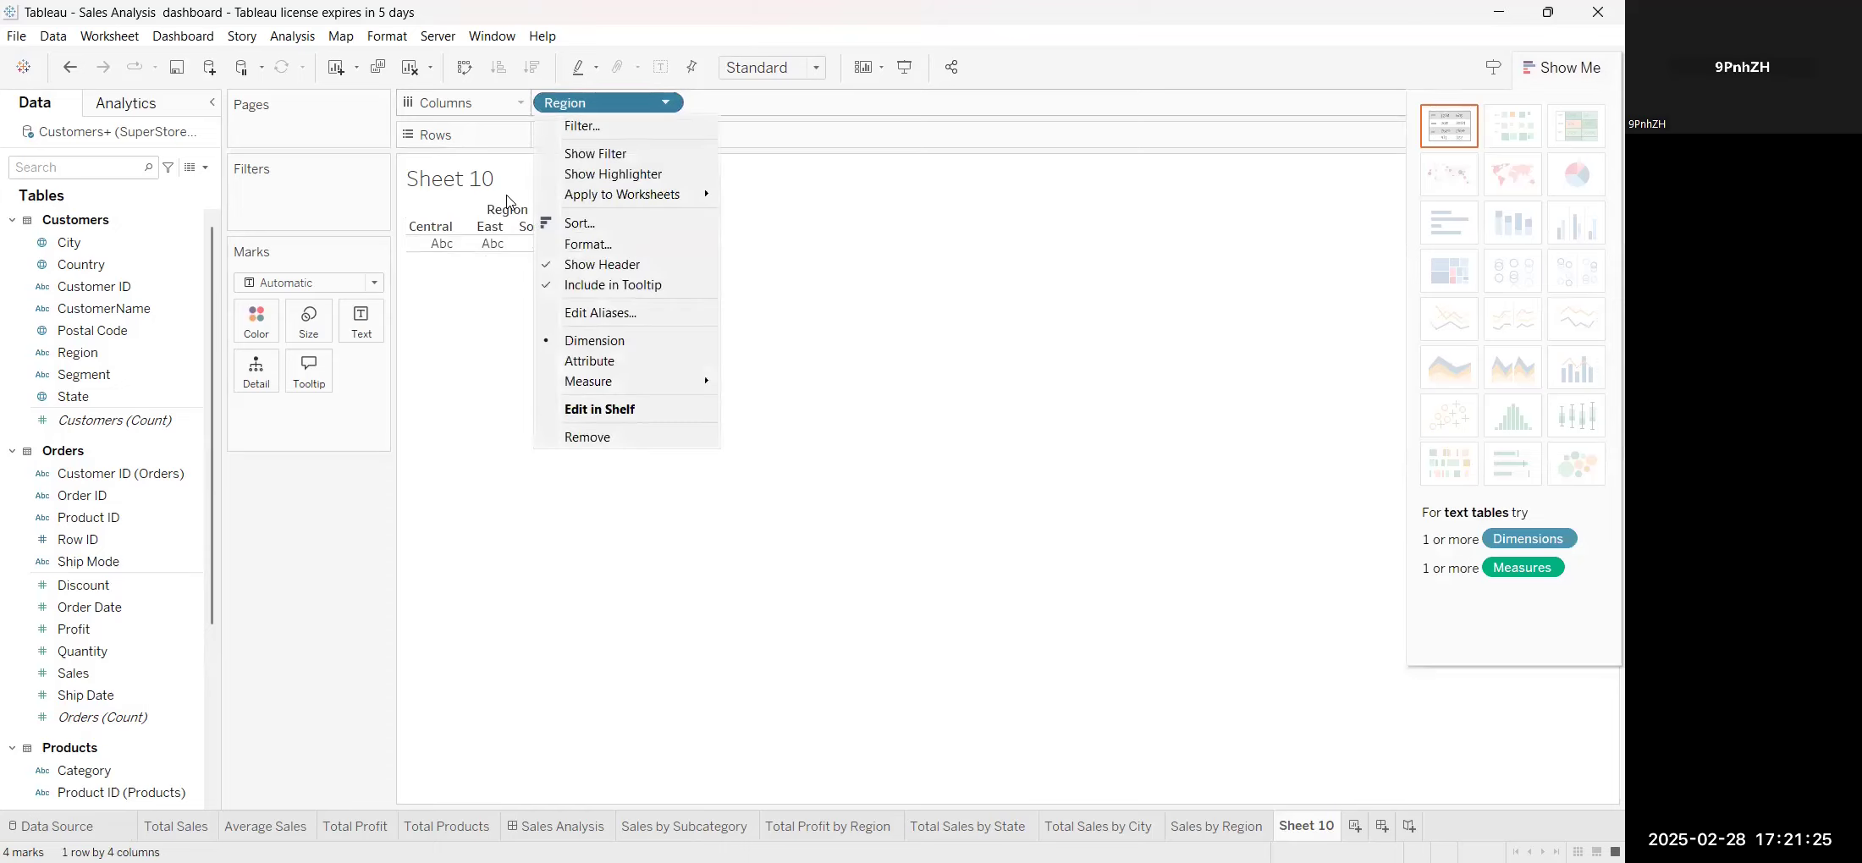
pyautogui.moveTo(681, 199)
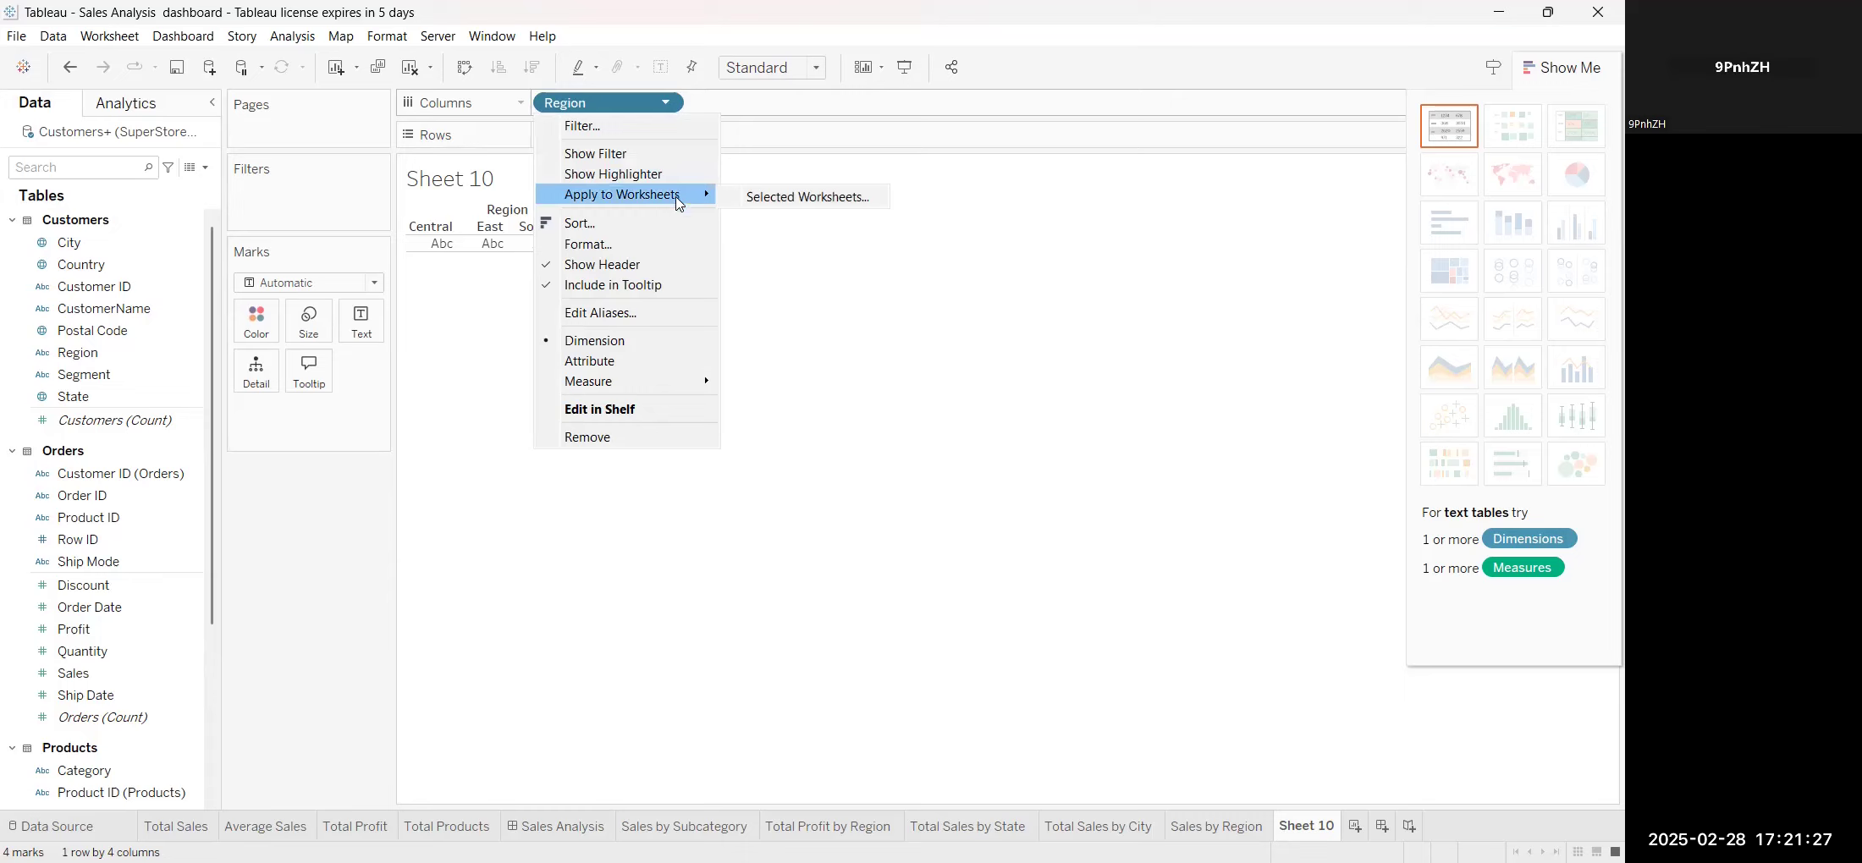
pyautogui.click(650, 360)
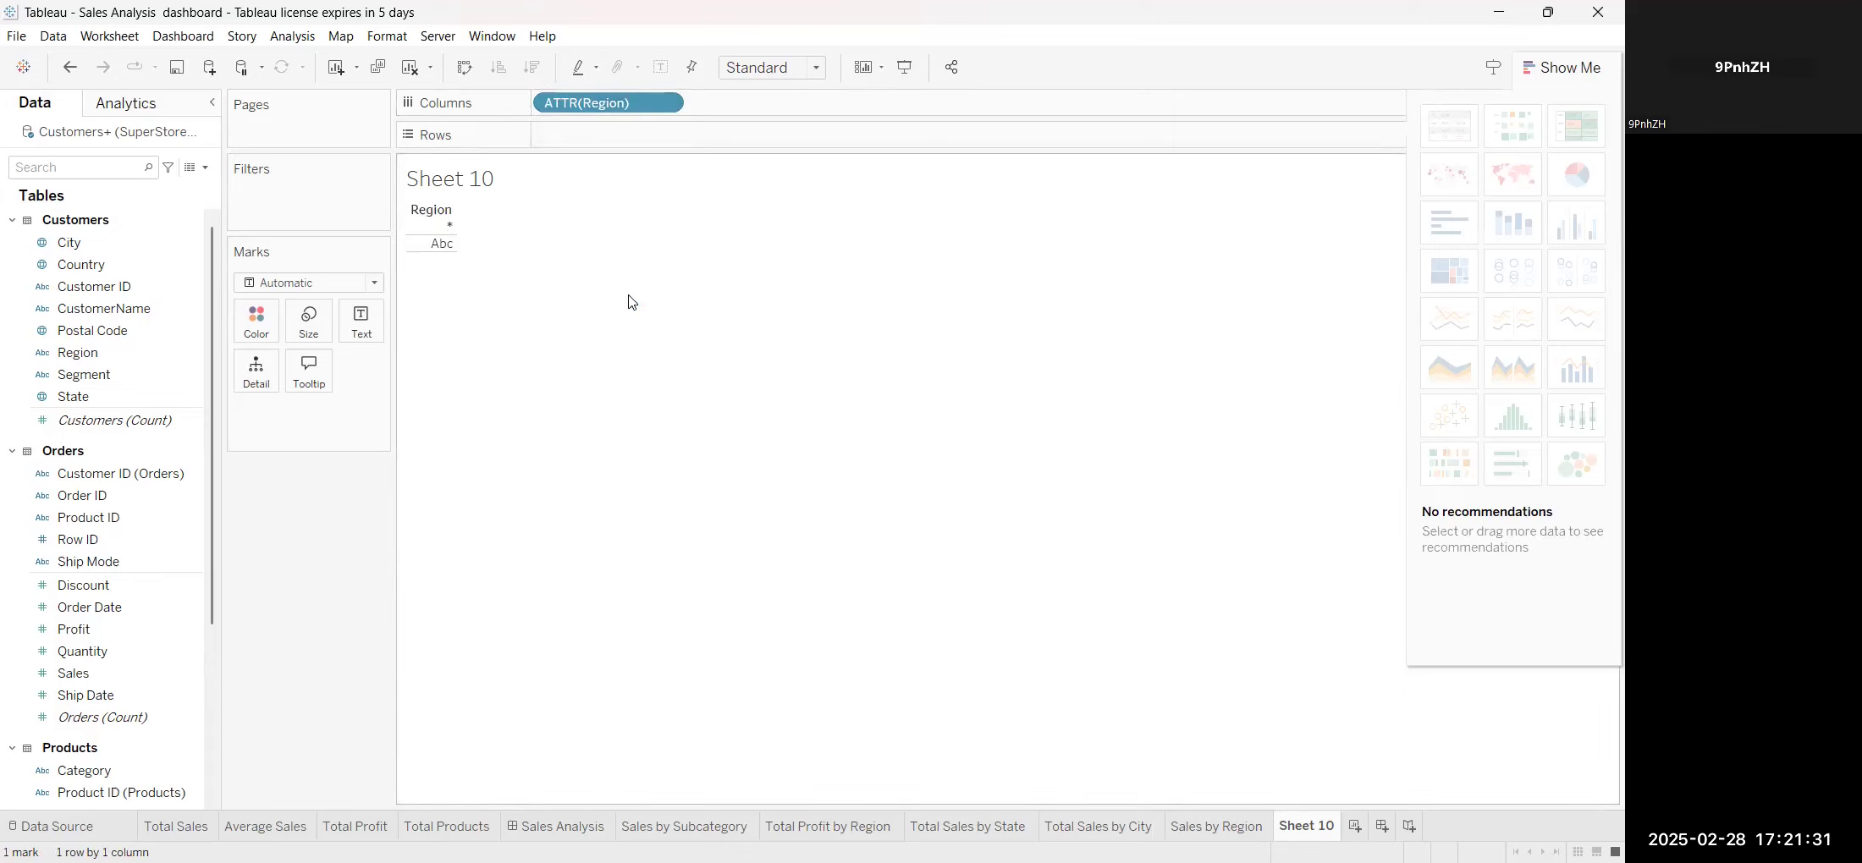
pyautogui.hotkey('ctrl', 'z')
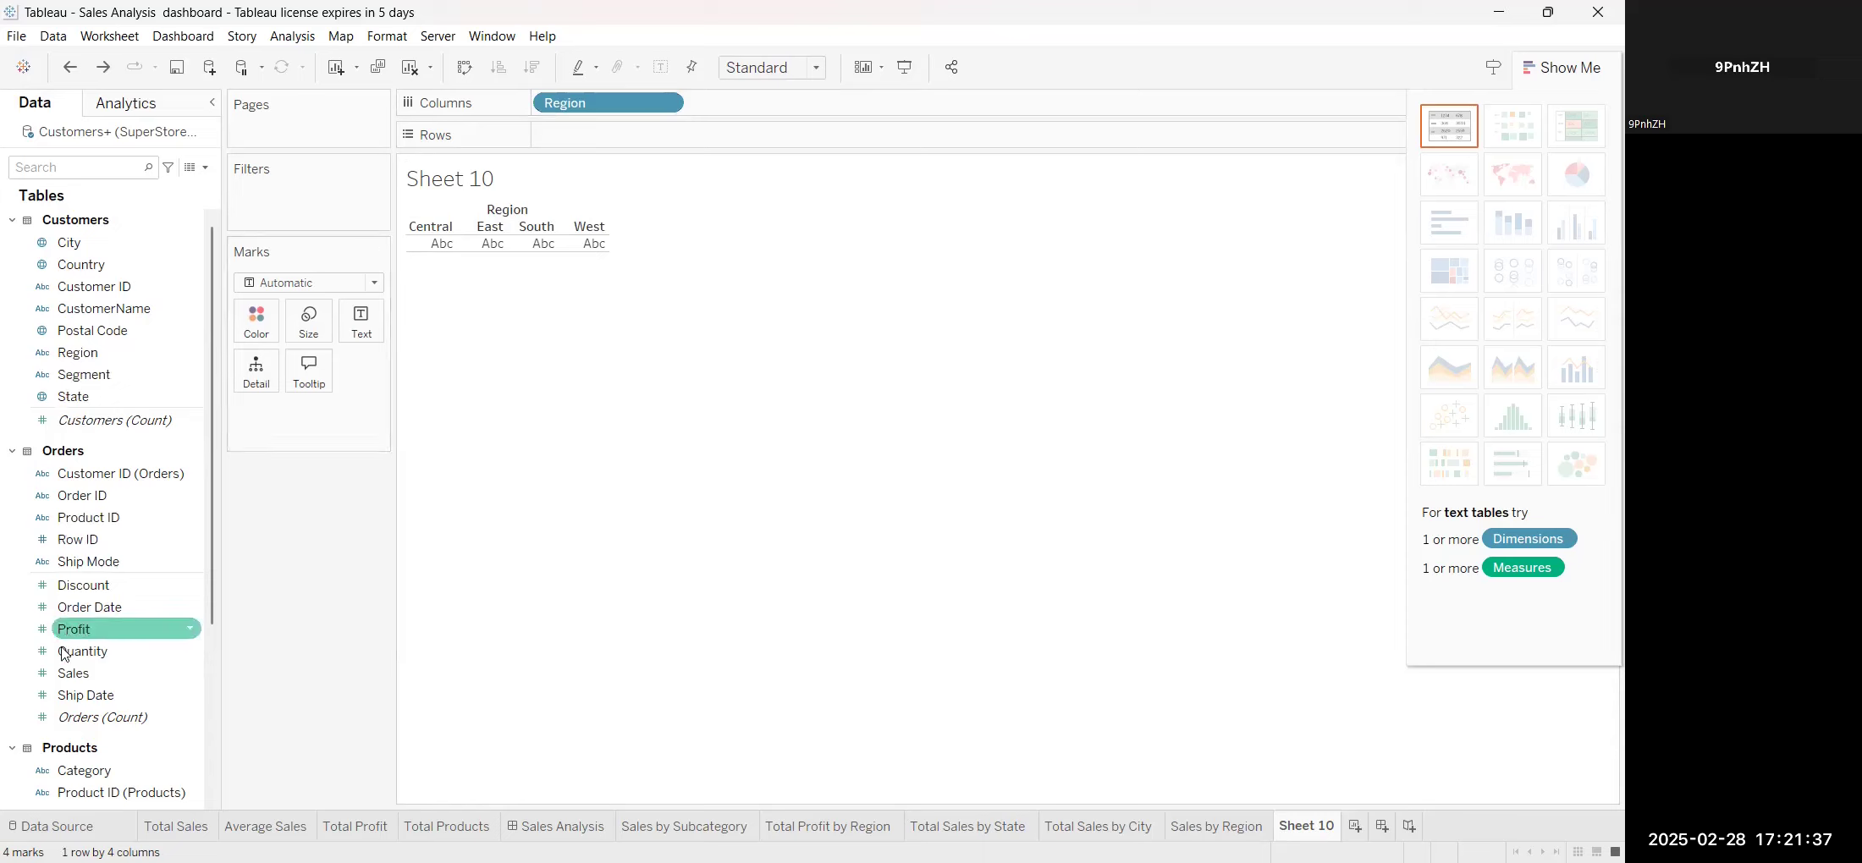
# Add the Sales measure from the Orders table to the view and swap the axes to get horizontal bars per region
pyautogui.moveTo(73, 673); pyautogui.dragTo(130, 600)
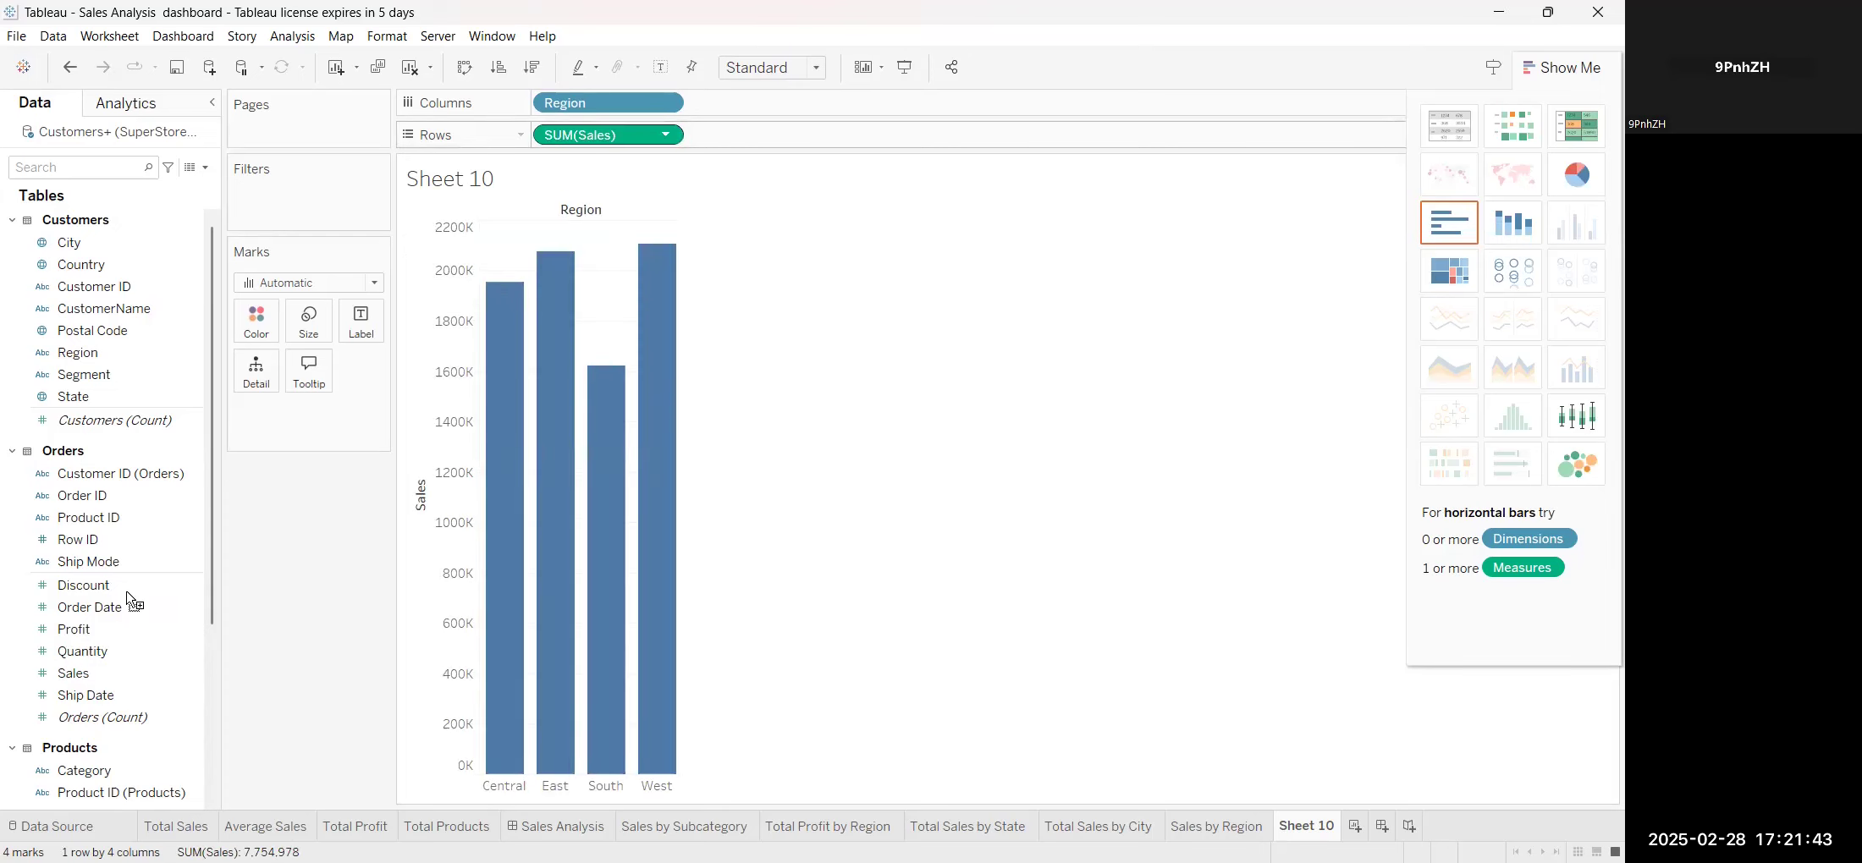
pyautogui.hotkey('ctrl', 'w')
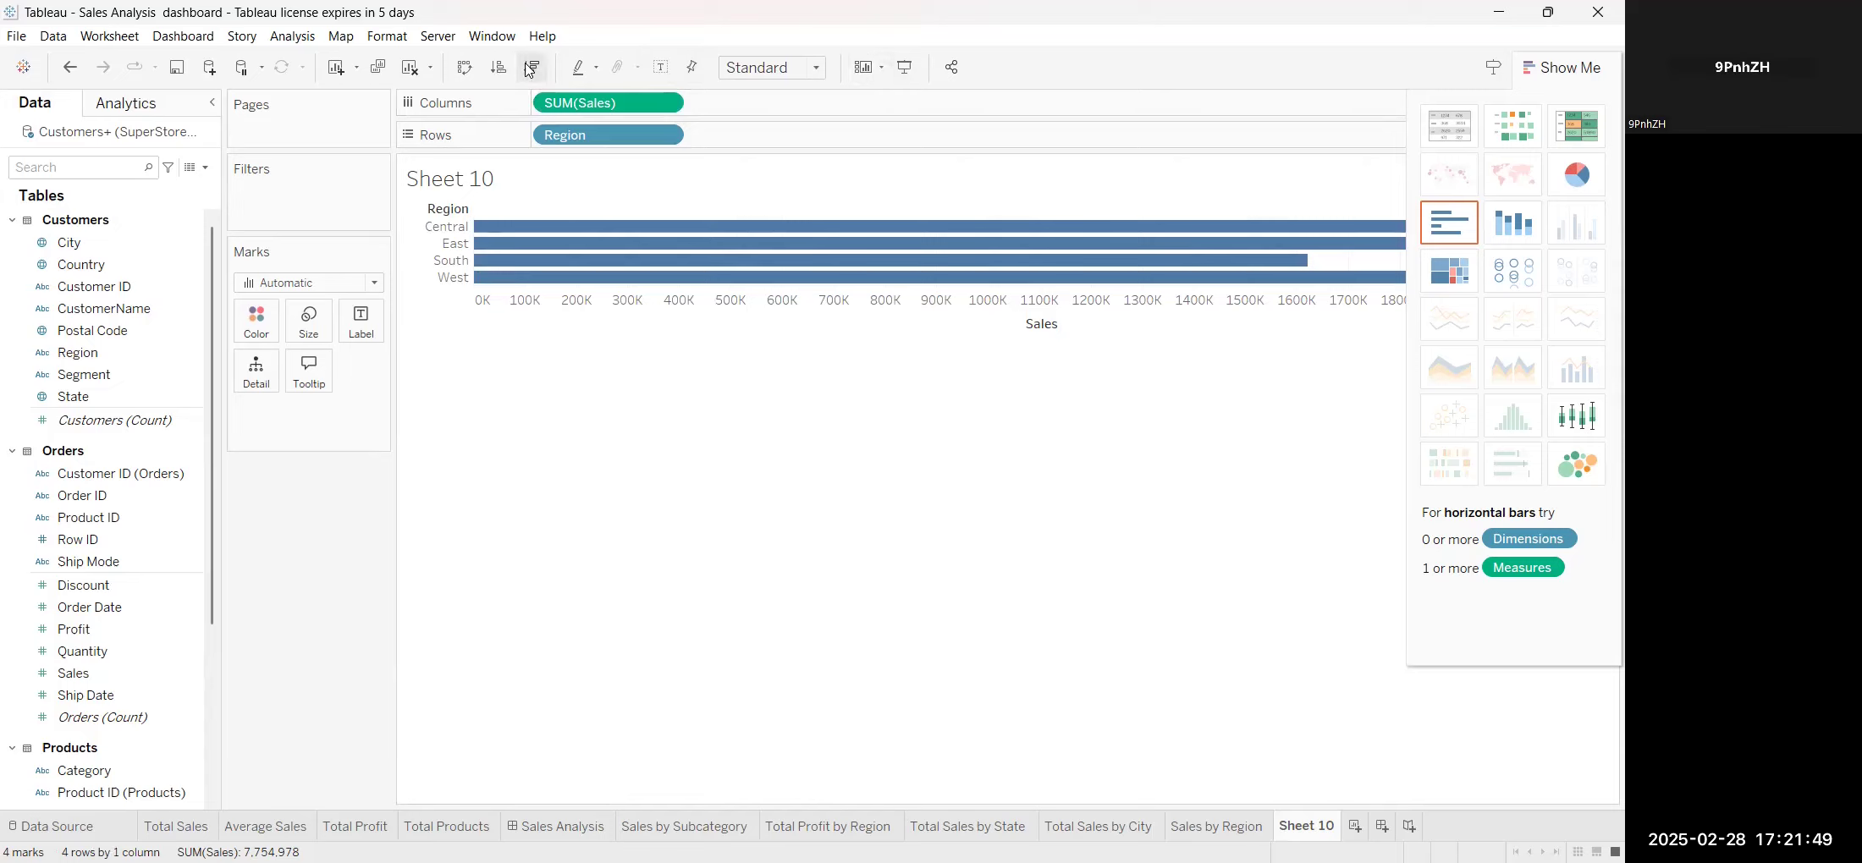
pyautogui.click(464, 74)
pyautogui.click(465, 74)
# Show a Region filter for the bar chart on Sheet 10
pyautogui.rightClick(484, 211)
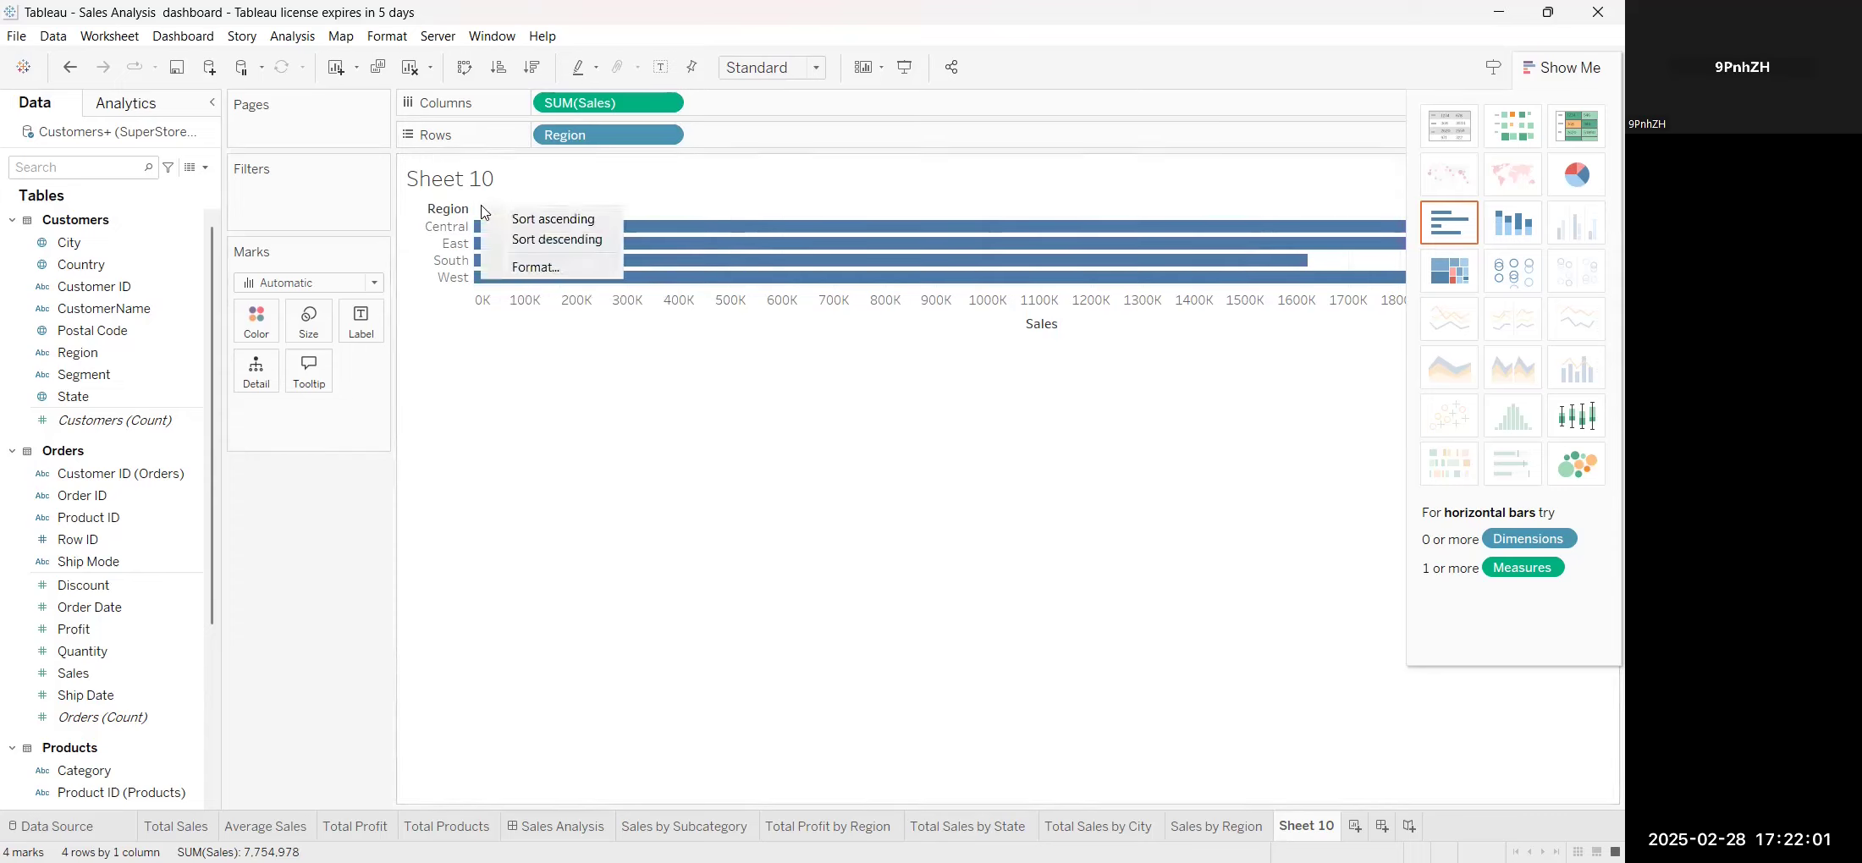
pyautogui.rightClick(448, 212)
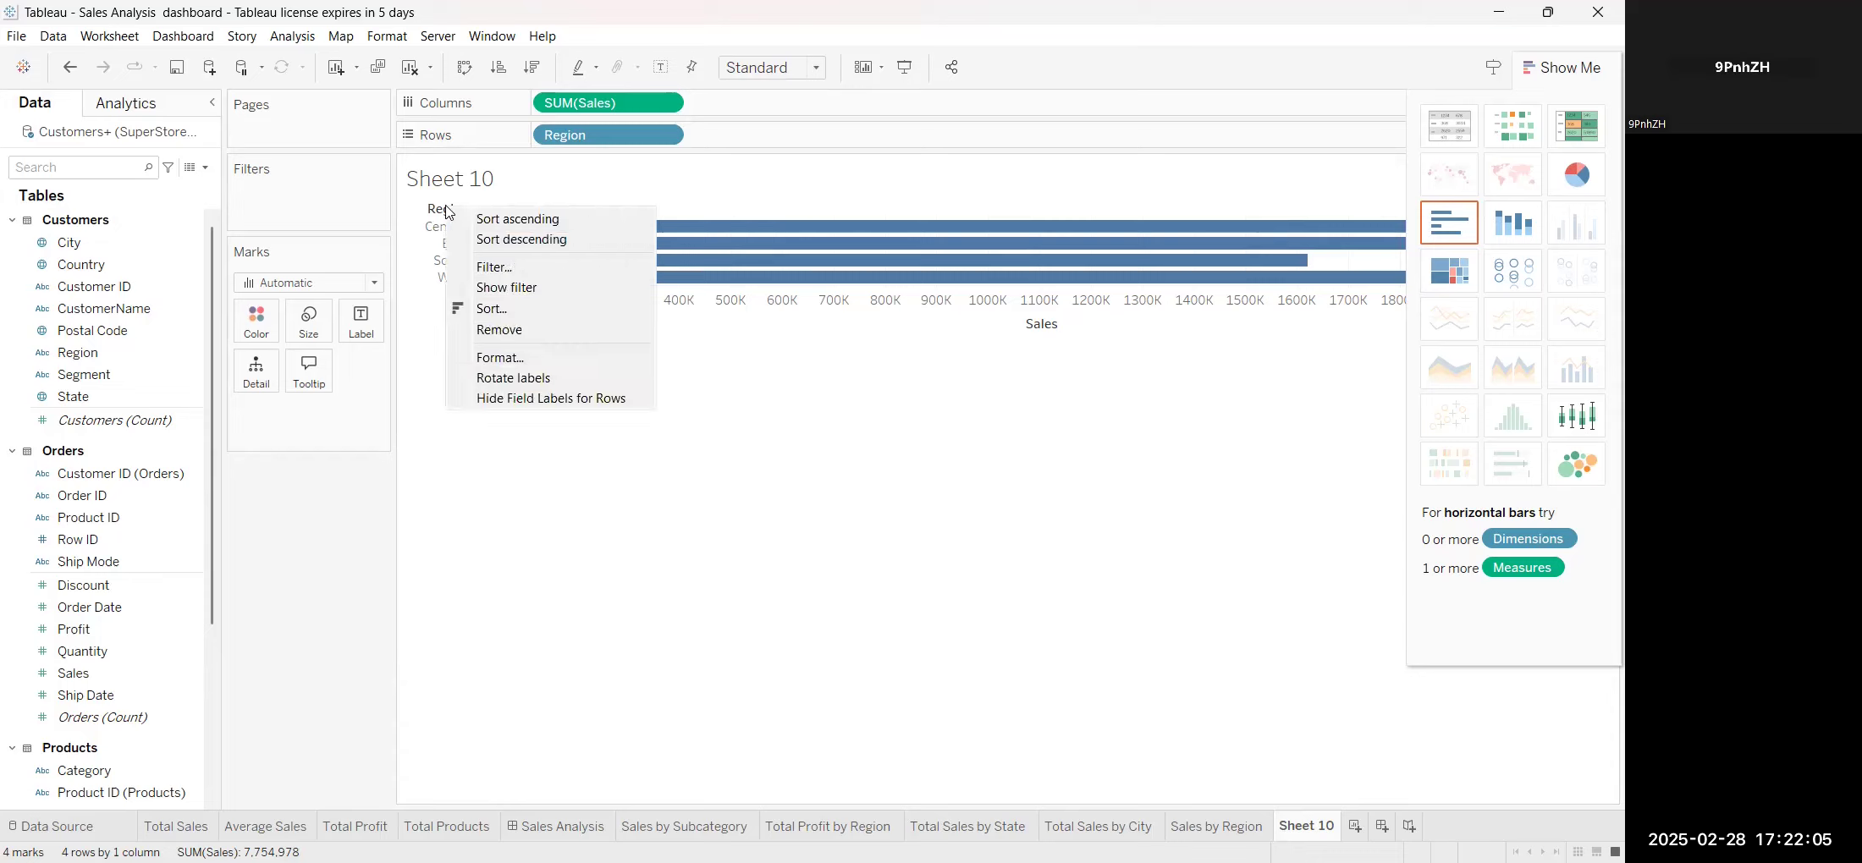
pyautogui.click(506, 287)
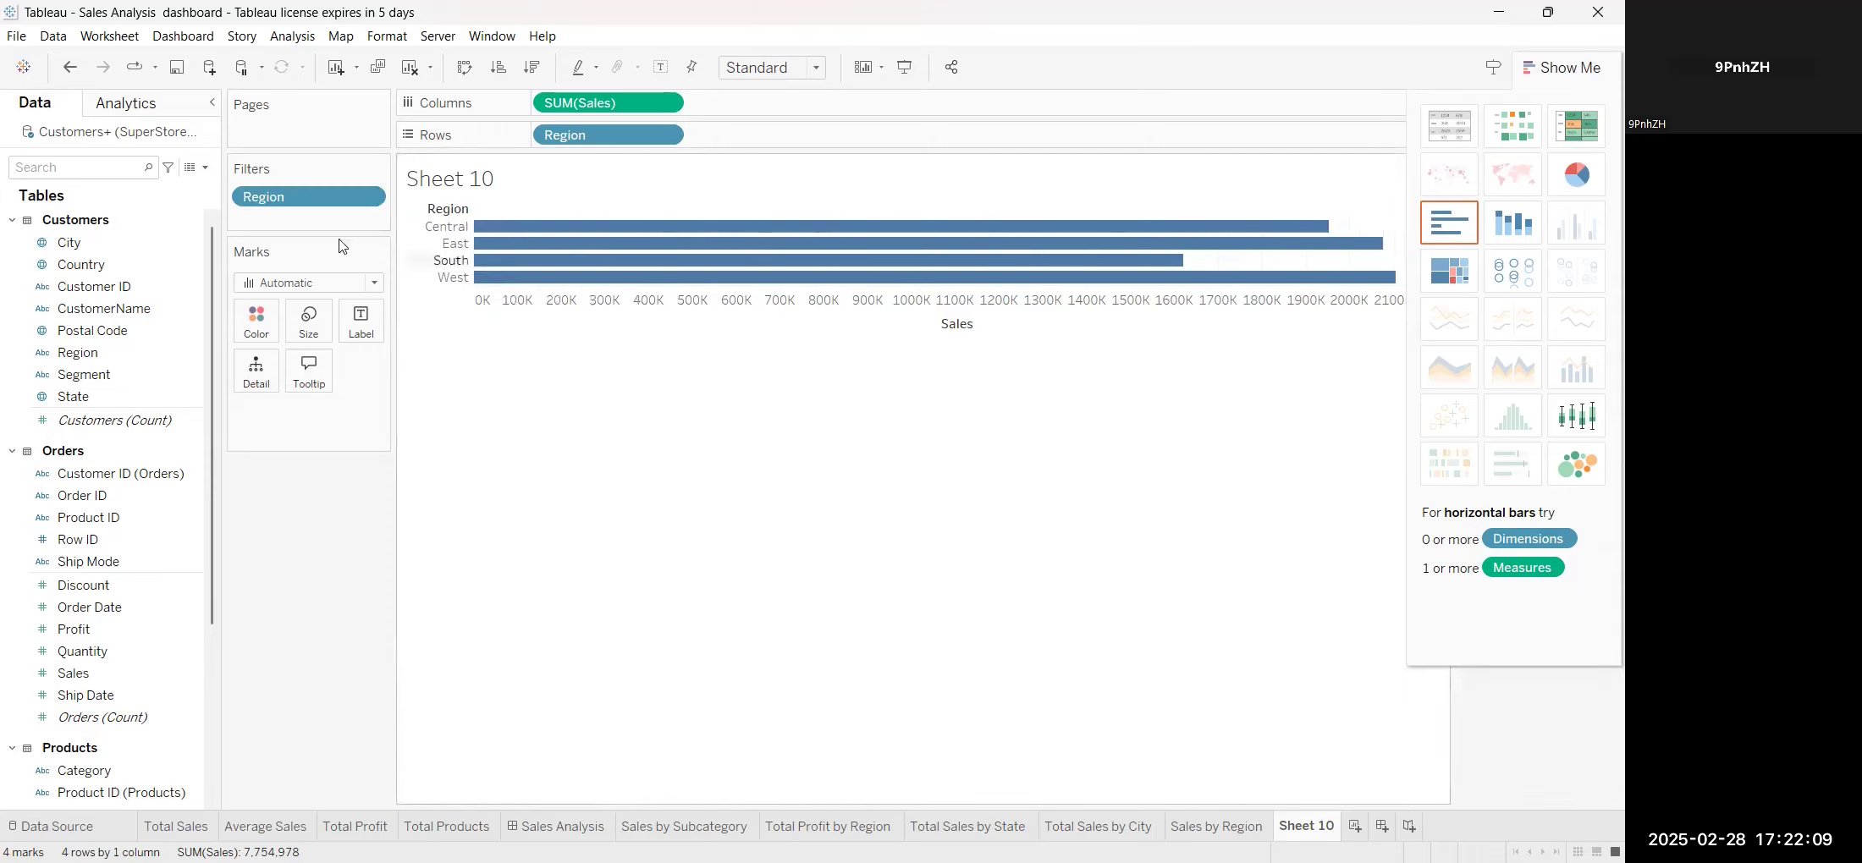
pyautogui.click(367, 199)
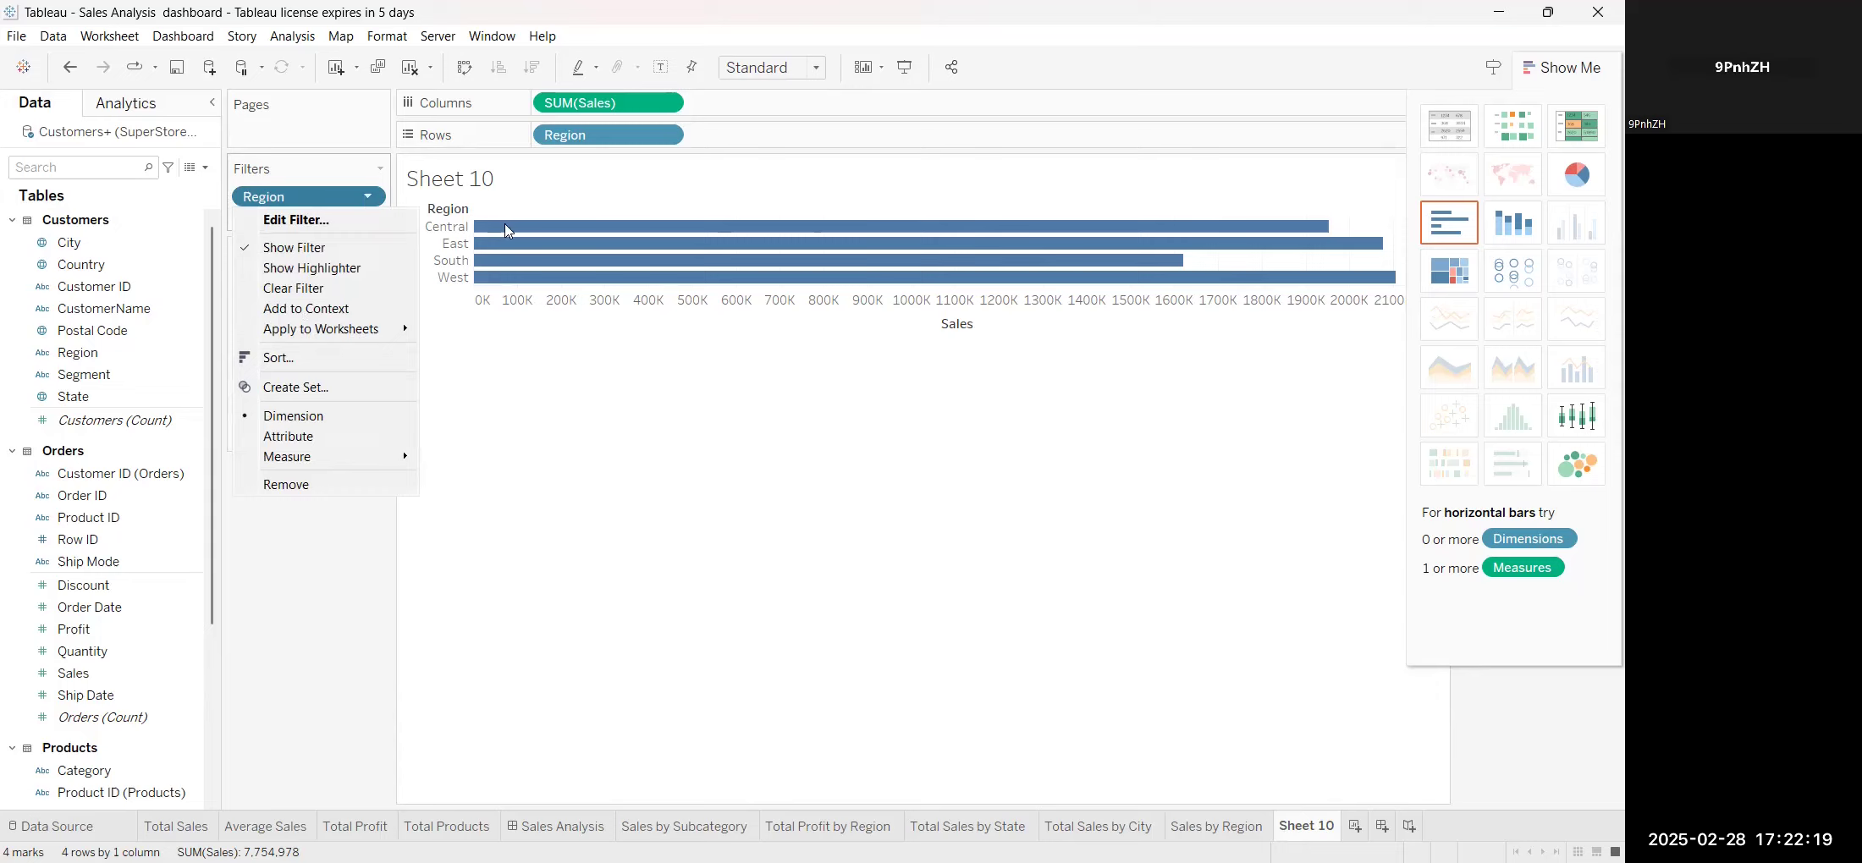
pyautogui.click(590, 314)
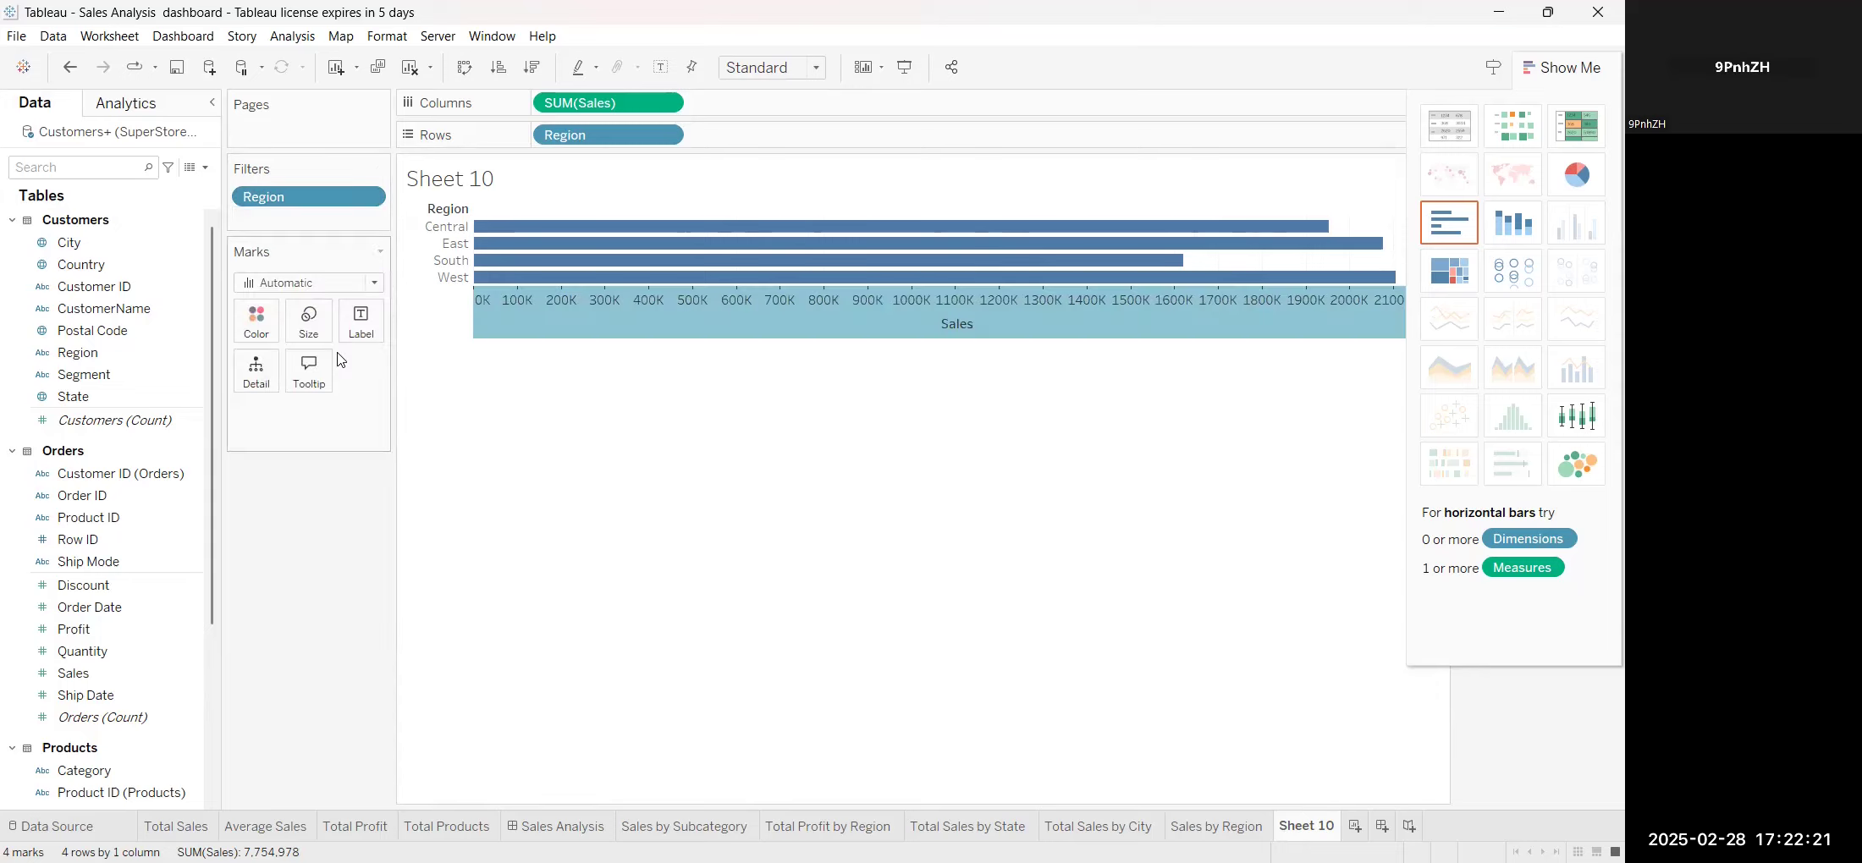
pyautogui.rightClick(520, 302)
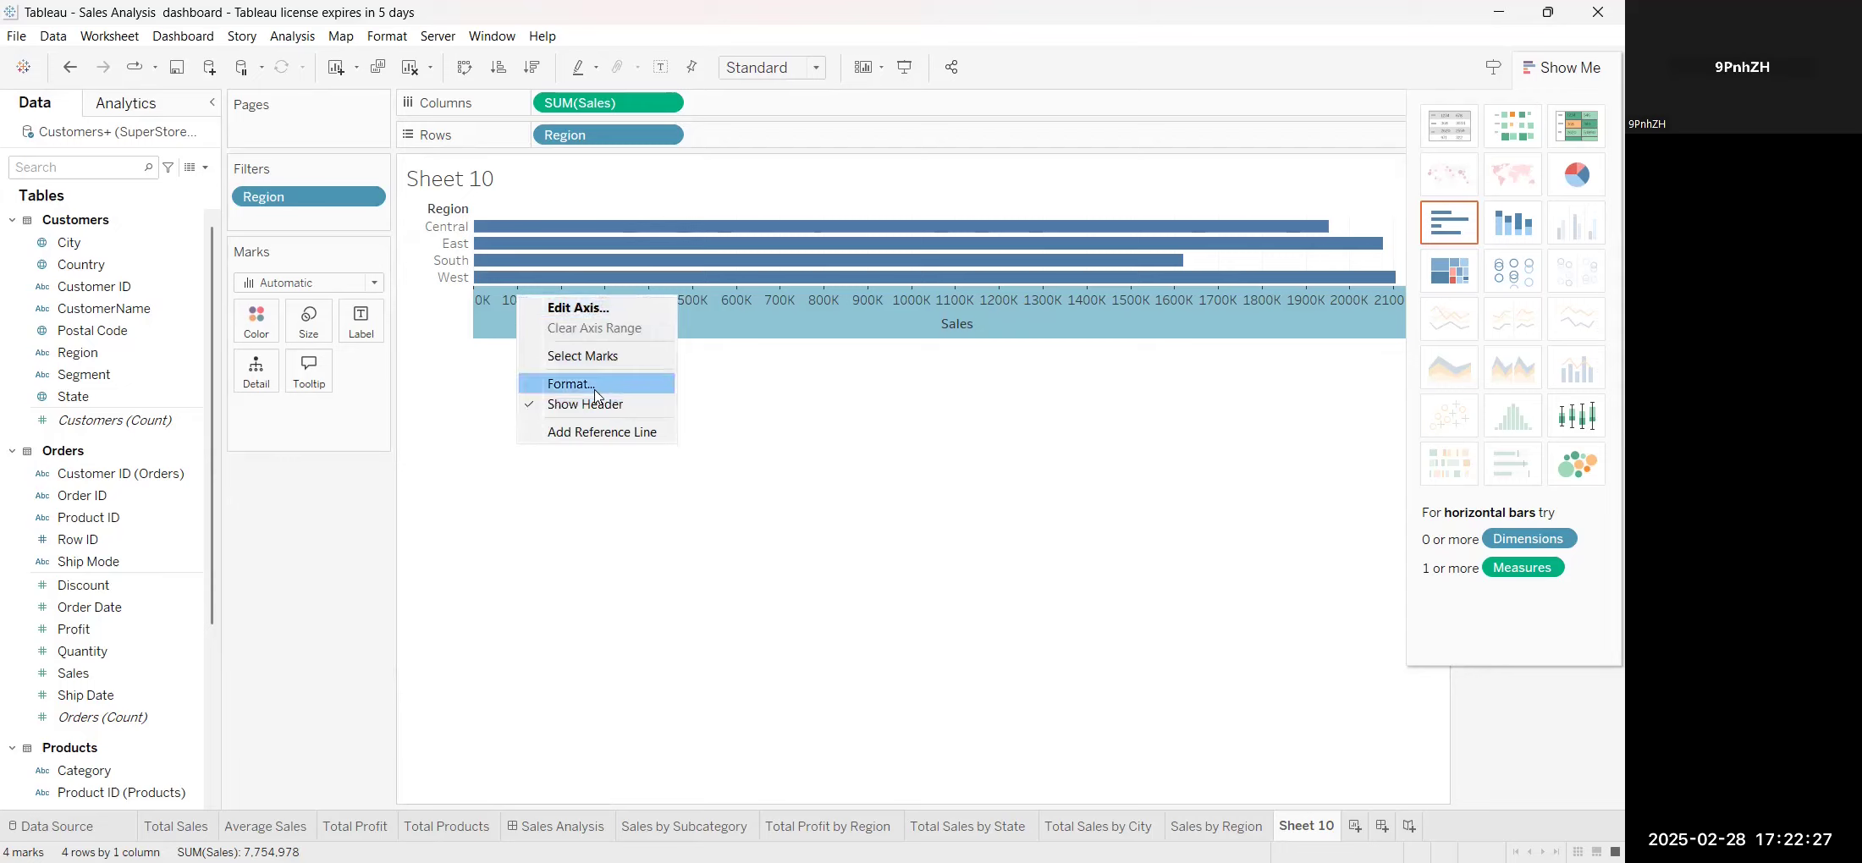
pyautogui.click(811, 341)
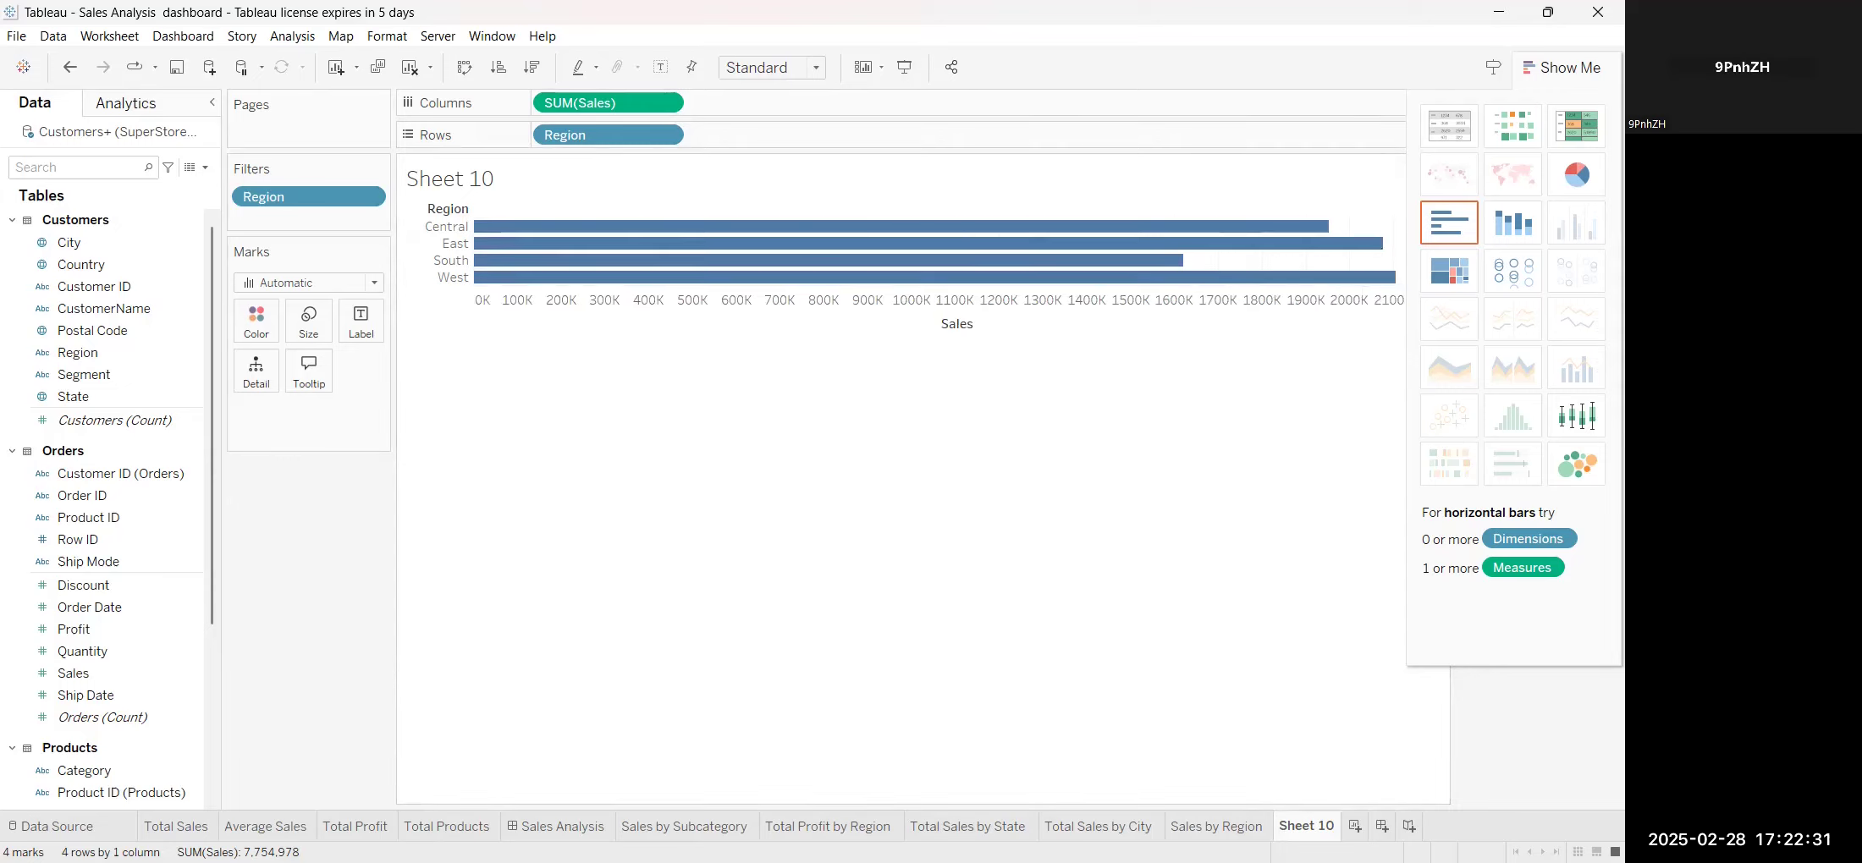
# Review the Total Sales by City, Total Sales by State, Sales by Subcategory and Total Profit by Region sheets, and return to the Sales Analysis dashboard
pyautogui.click(1108, 828)
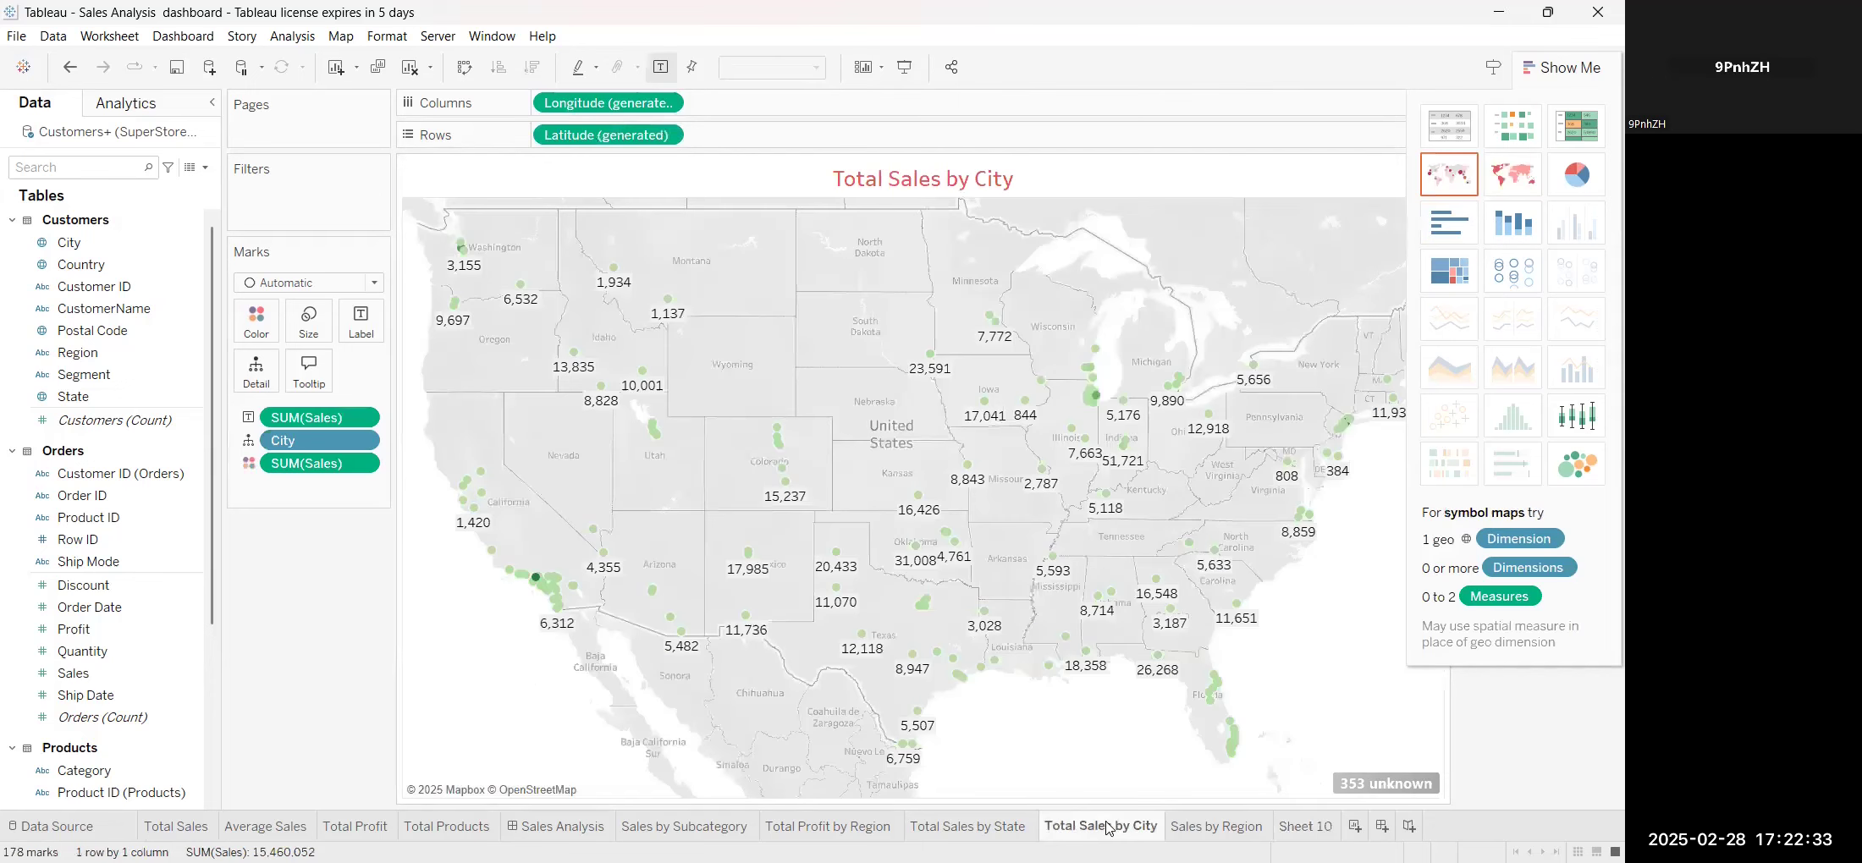
pyautogui.click(970, 826)
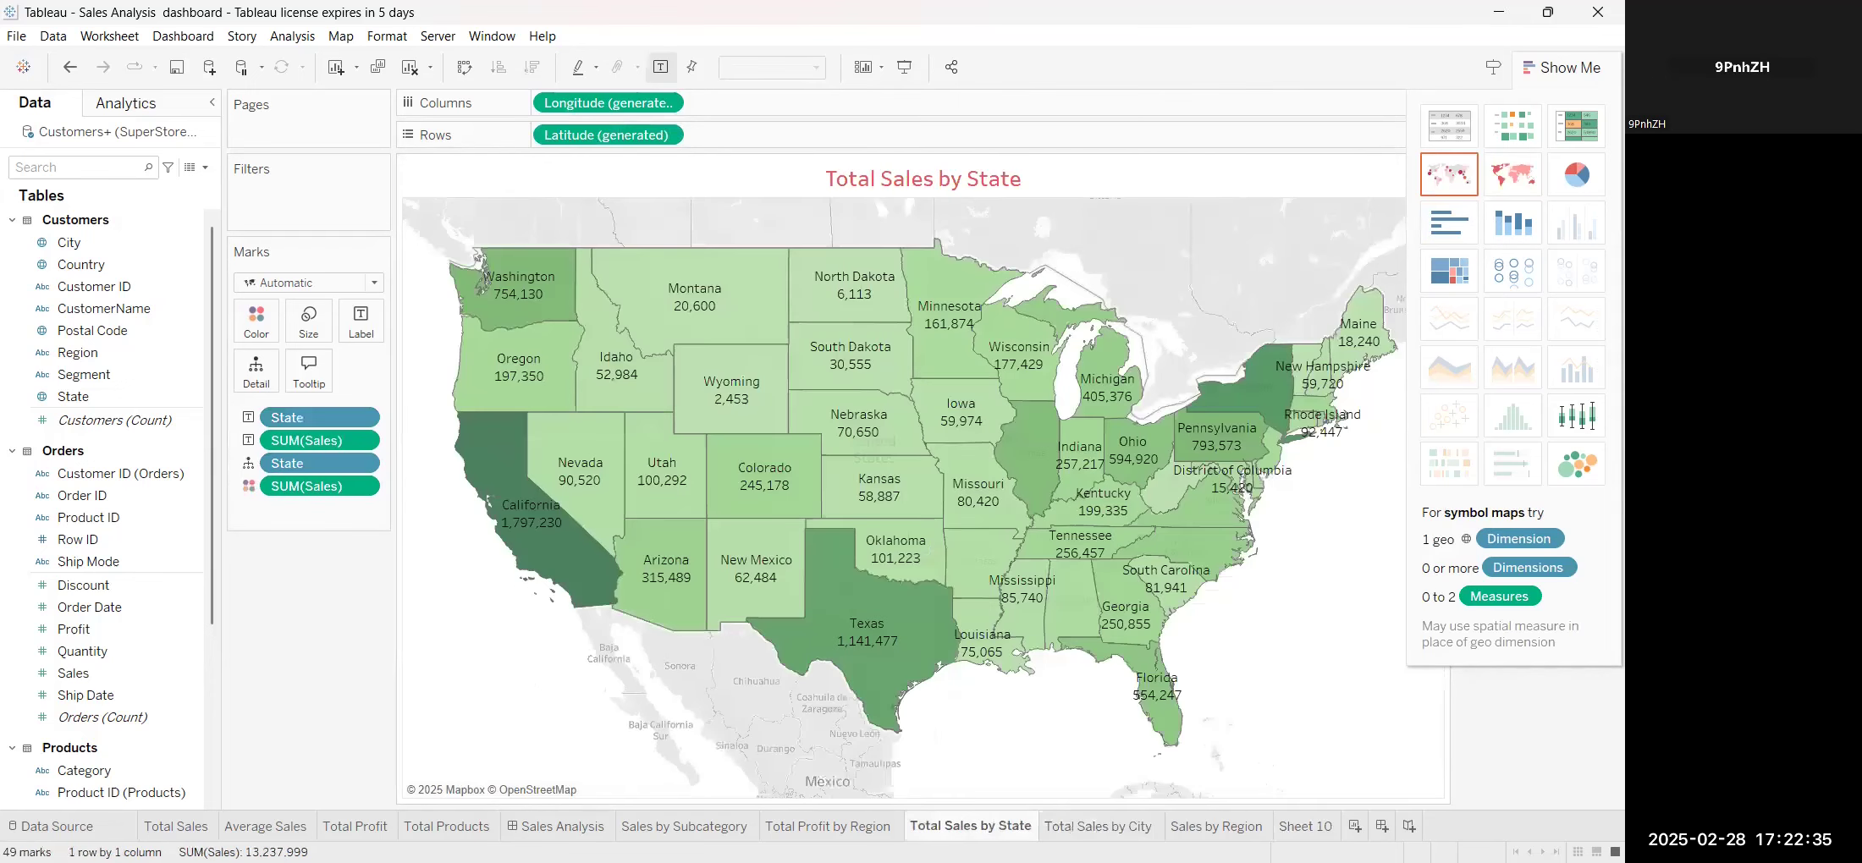
pyautogui.click(828, 826)
pyautogui.click(685, 827)
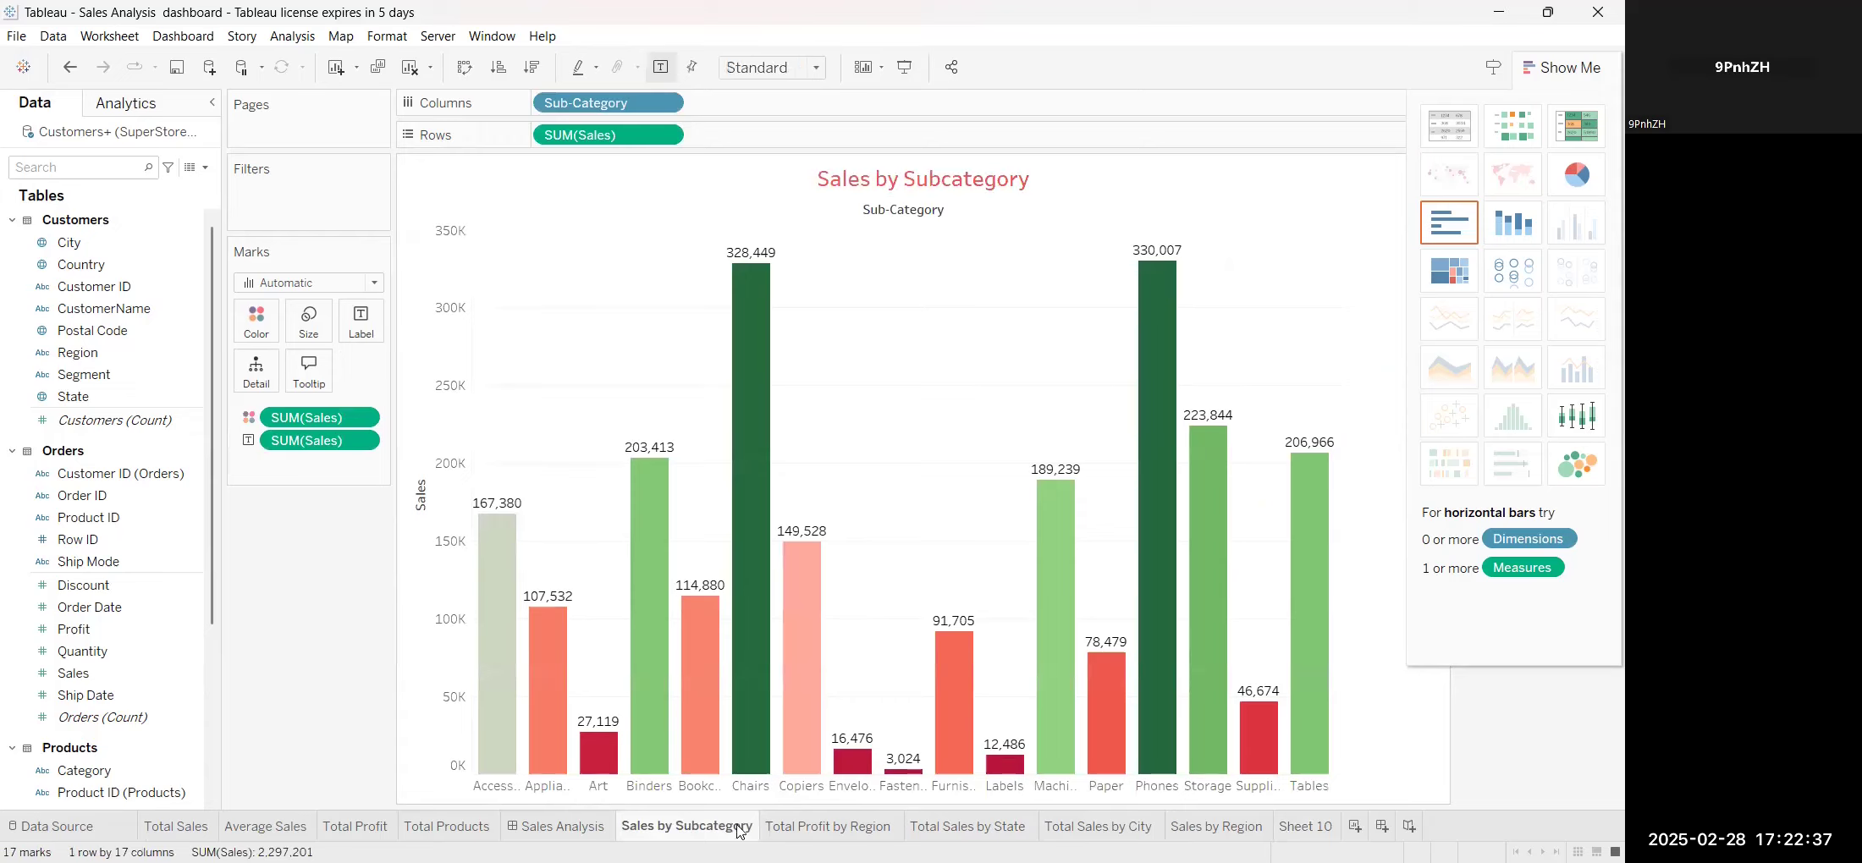
pyautogui.click(825, 827)
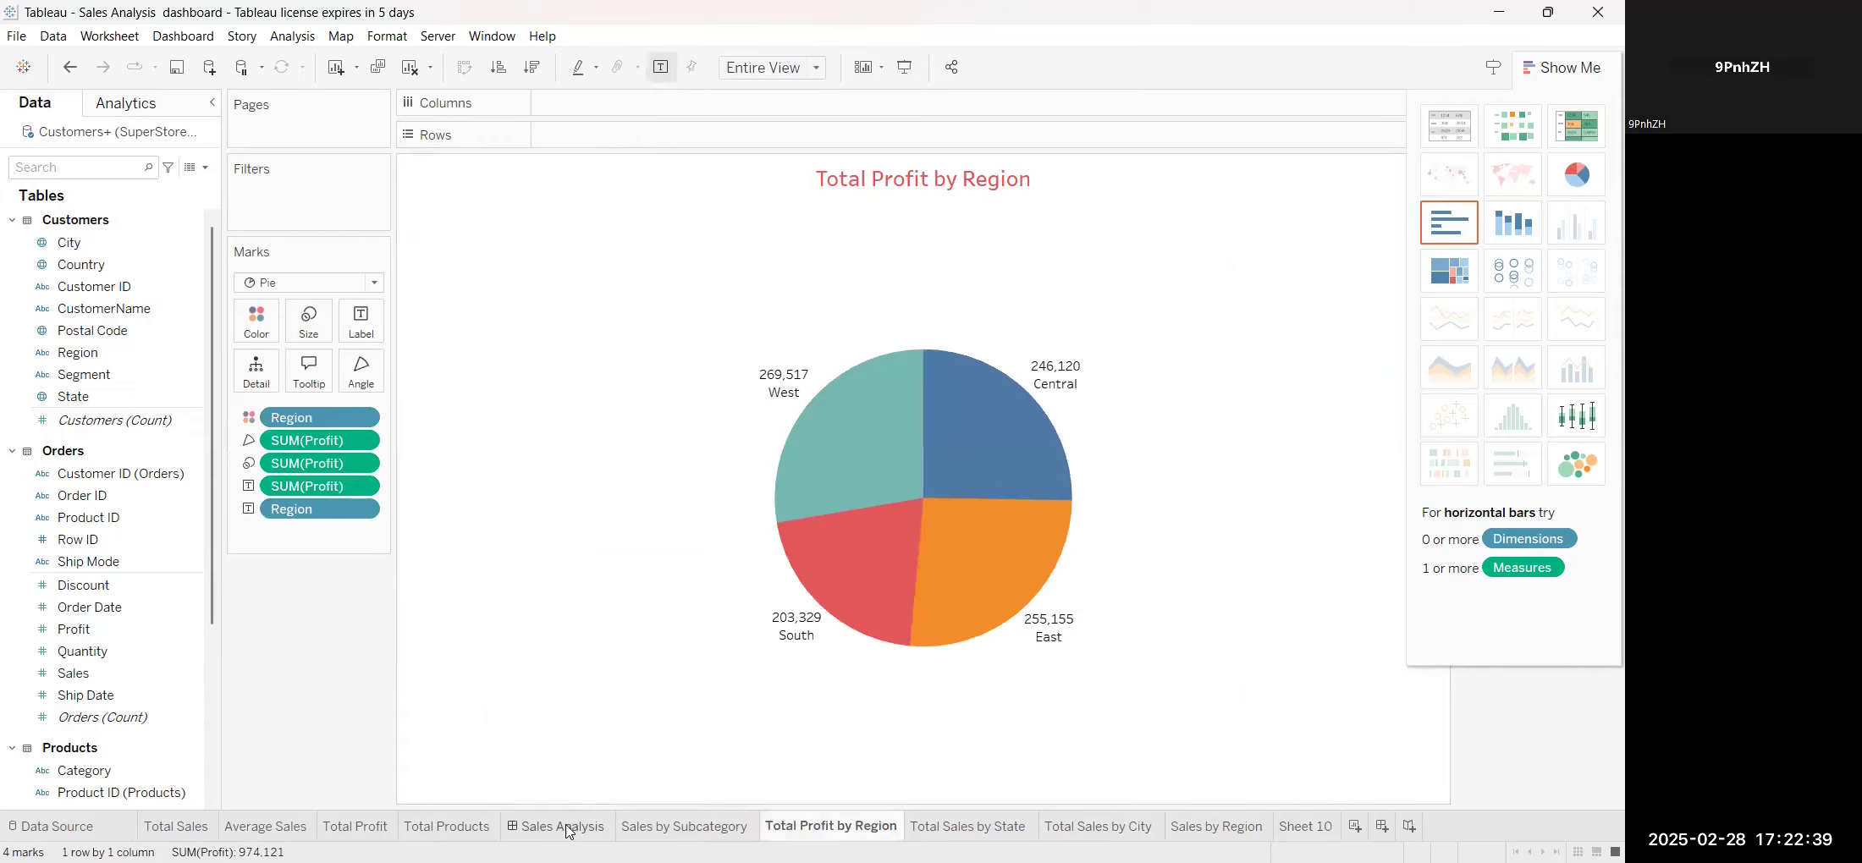
pyautogui.click(562, 827)
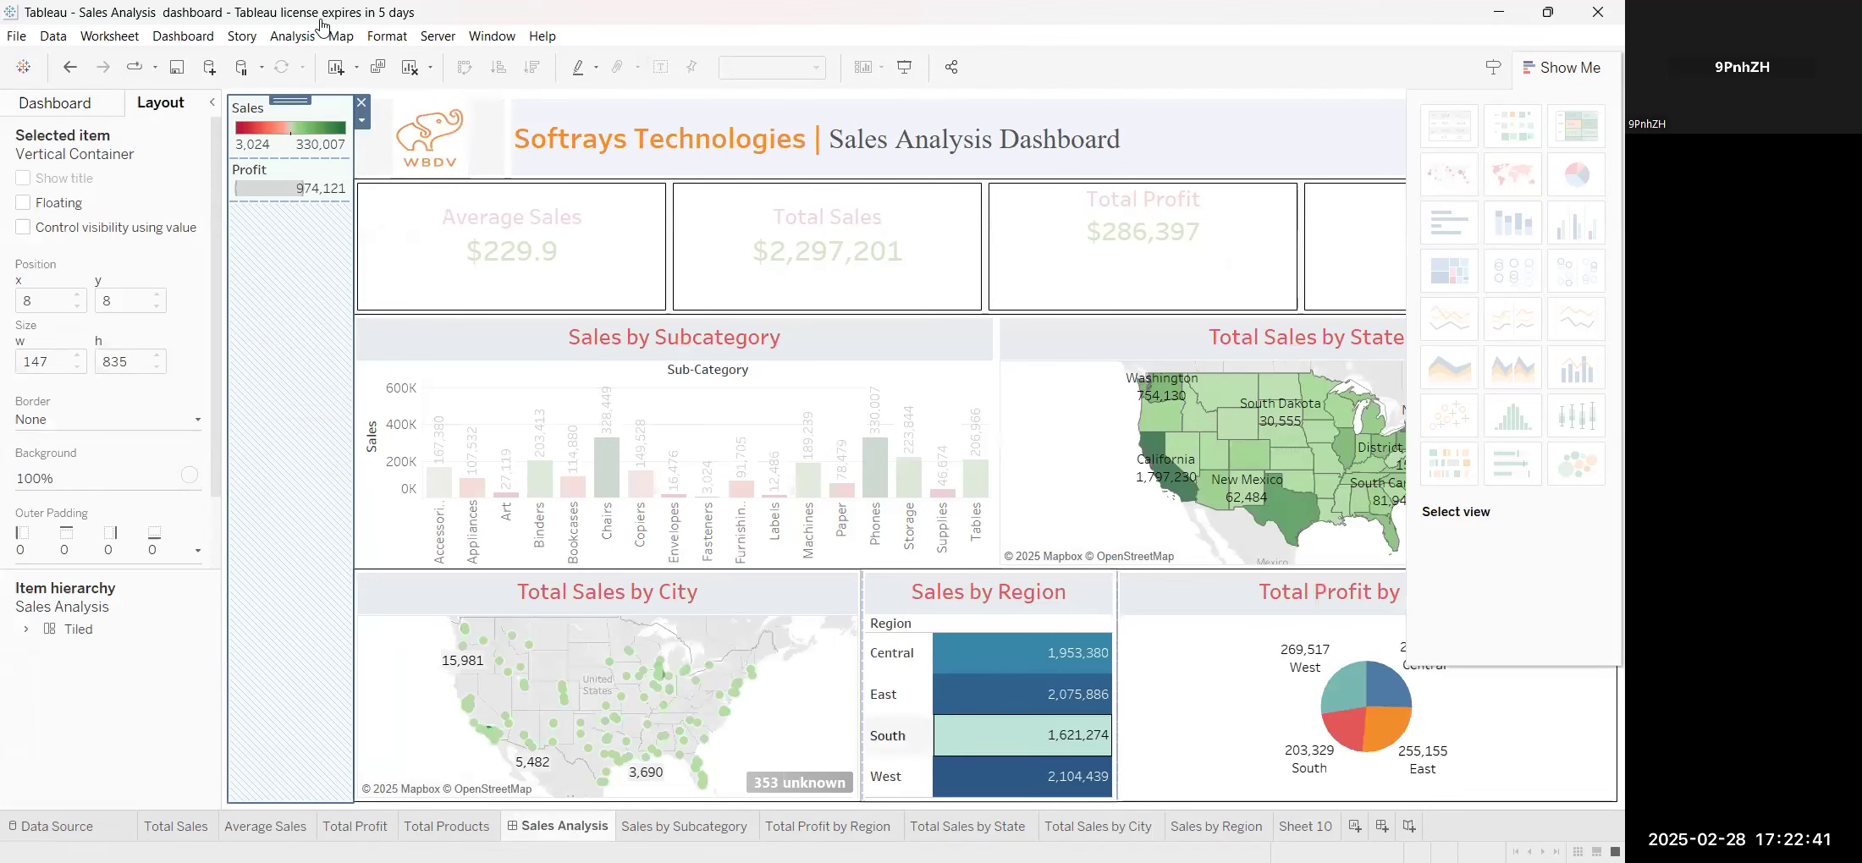
pyautogui.click(362, 121)
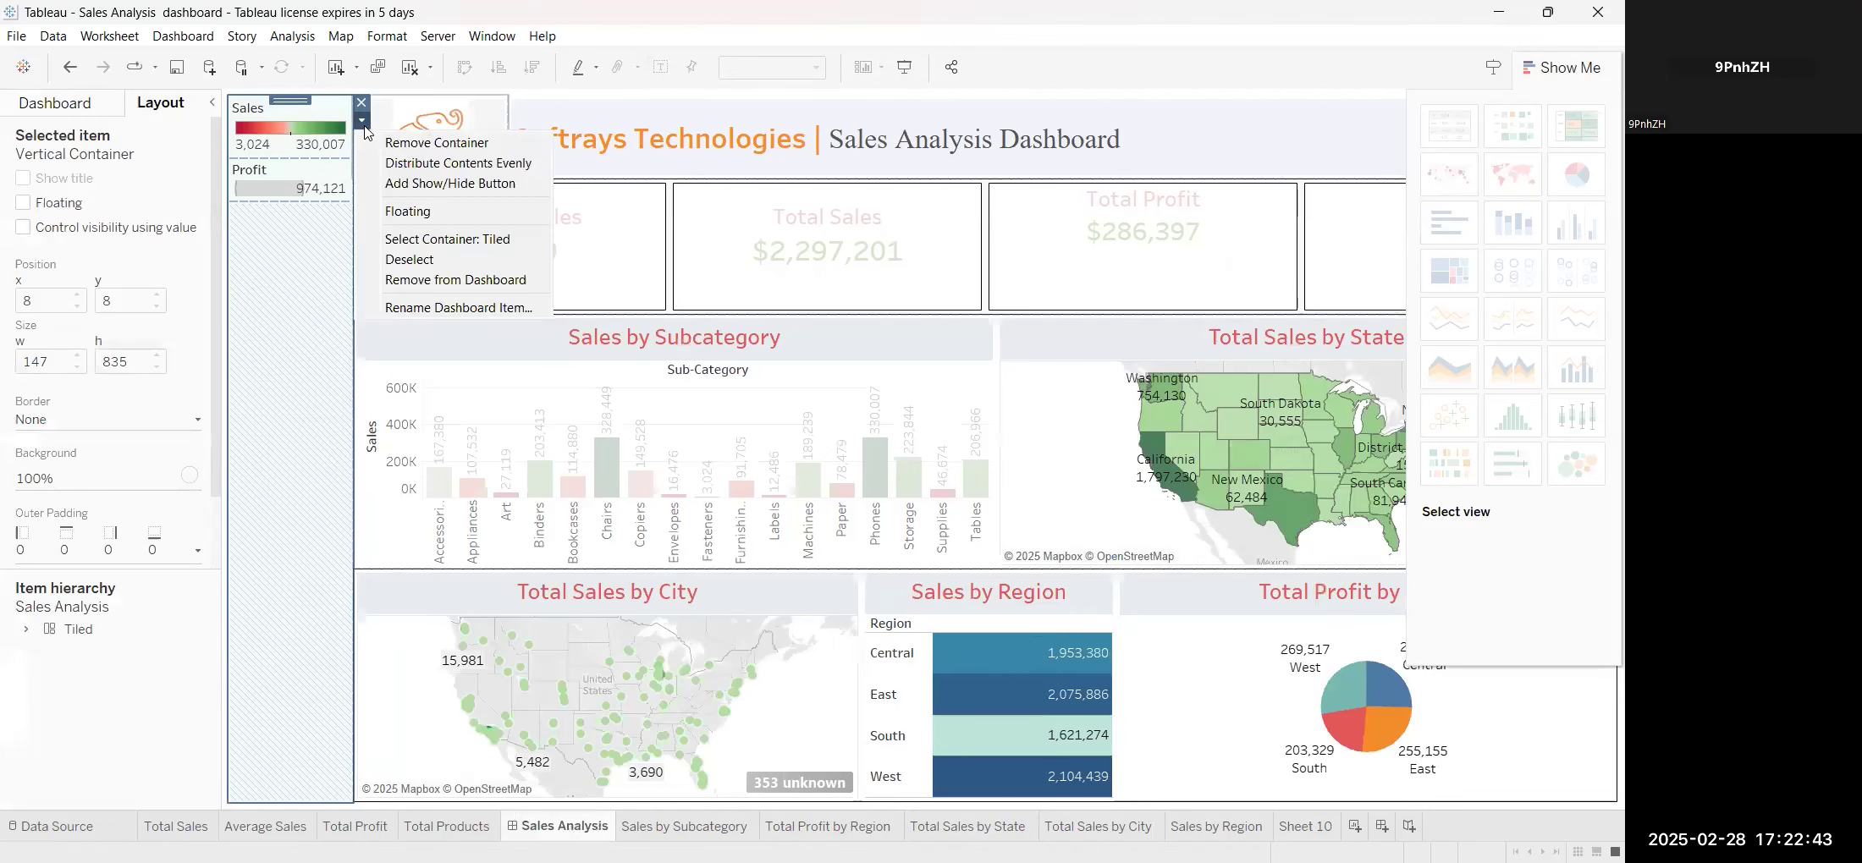
pyautogui.click(307, 229)
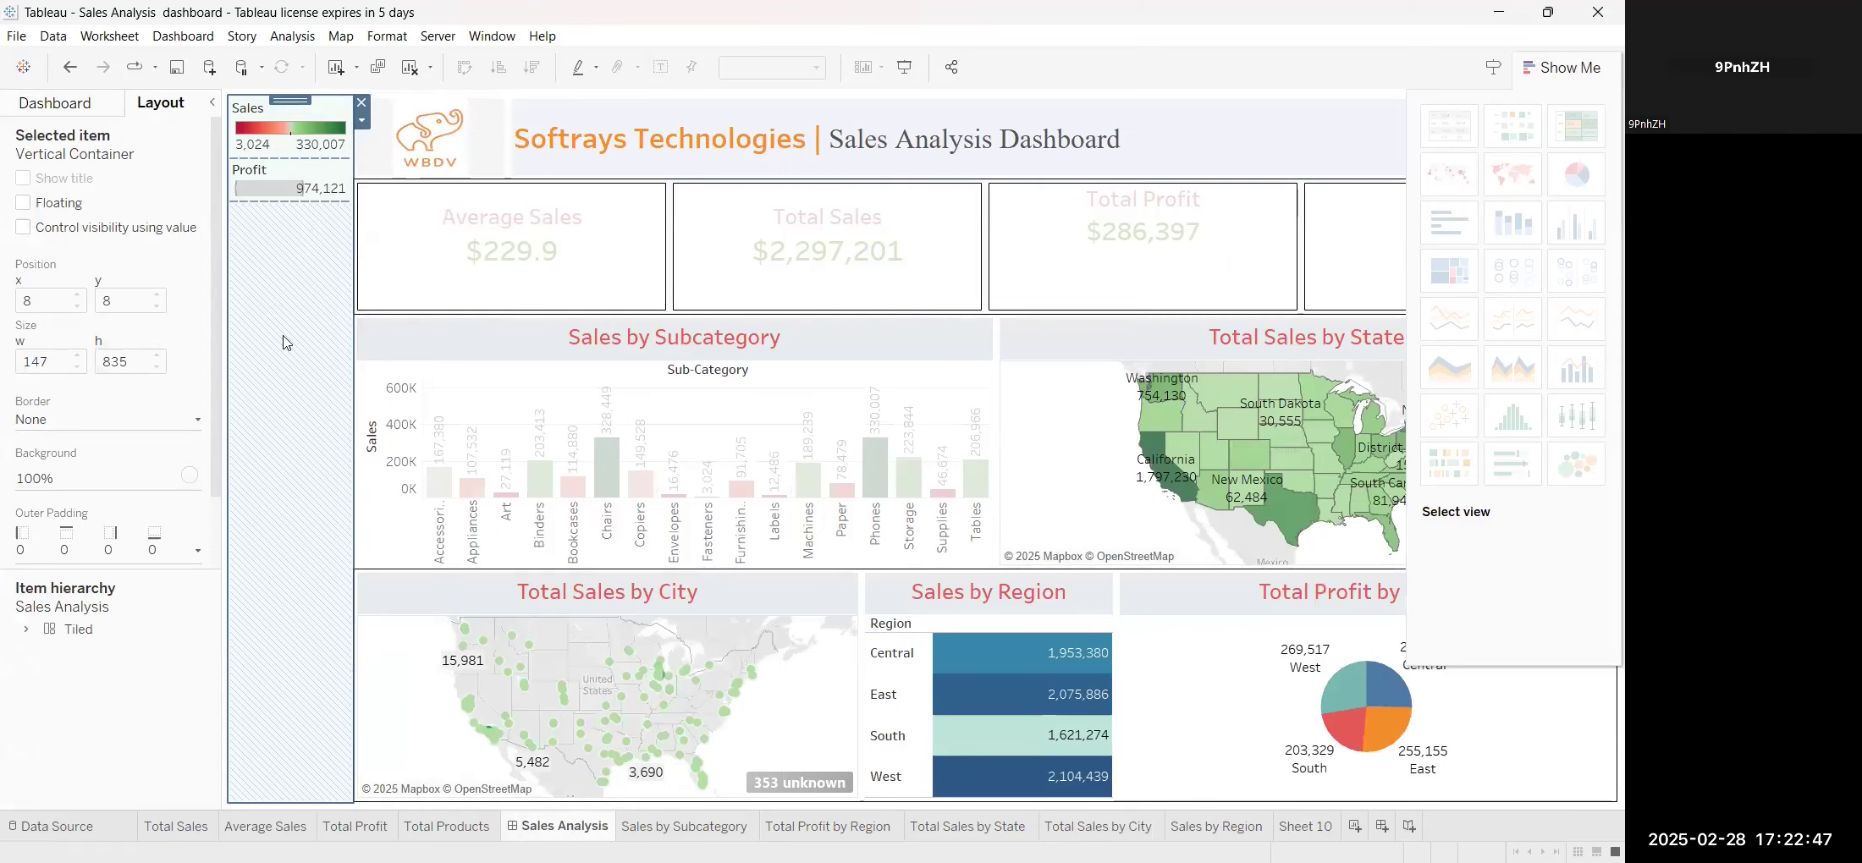
# Set the Sales by Region view on the dashboard to be used as a filter
pyautogui.moveTo(938, 464)
pyautogui.click(1087, 619)
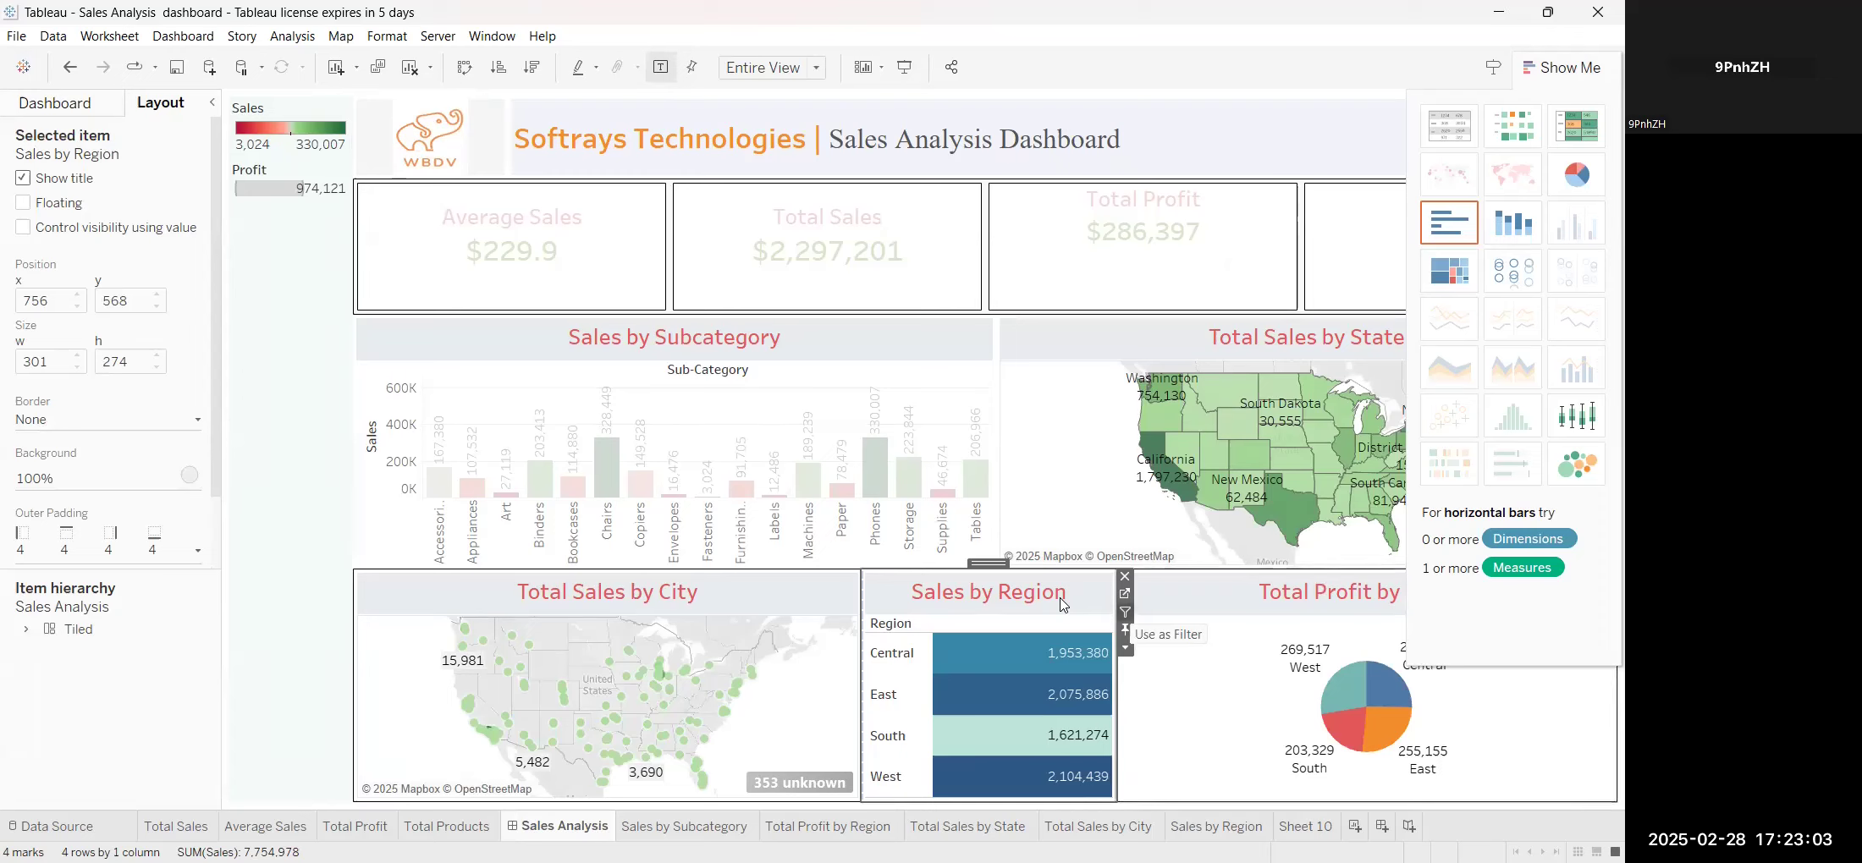
pyautogui.click(1126, 613)
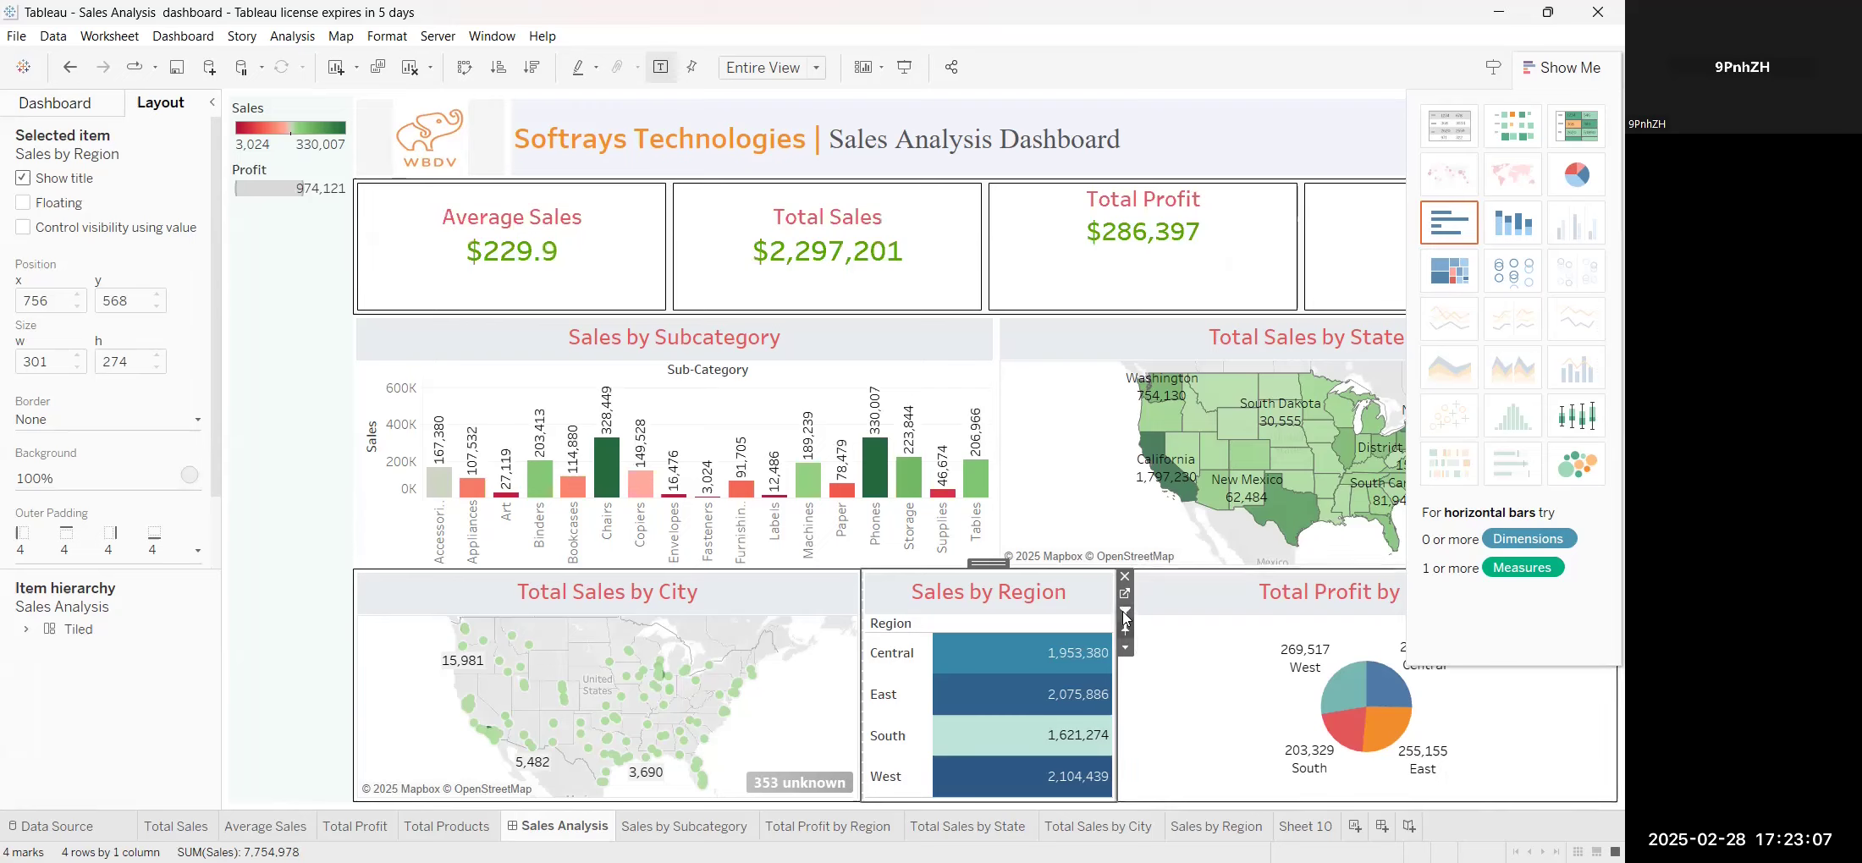
# Test the Sales by Region filter with East, South, West and Central, and finish with East selected
pyautogui.moveTo(990, 709)
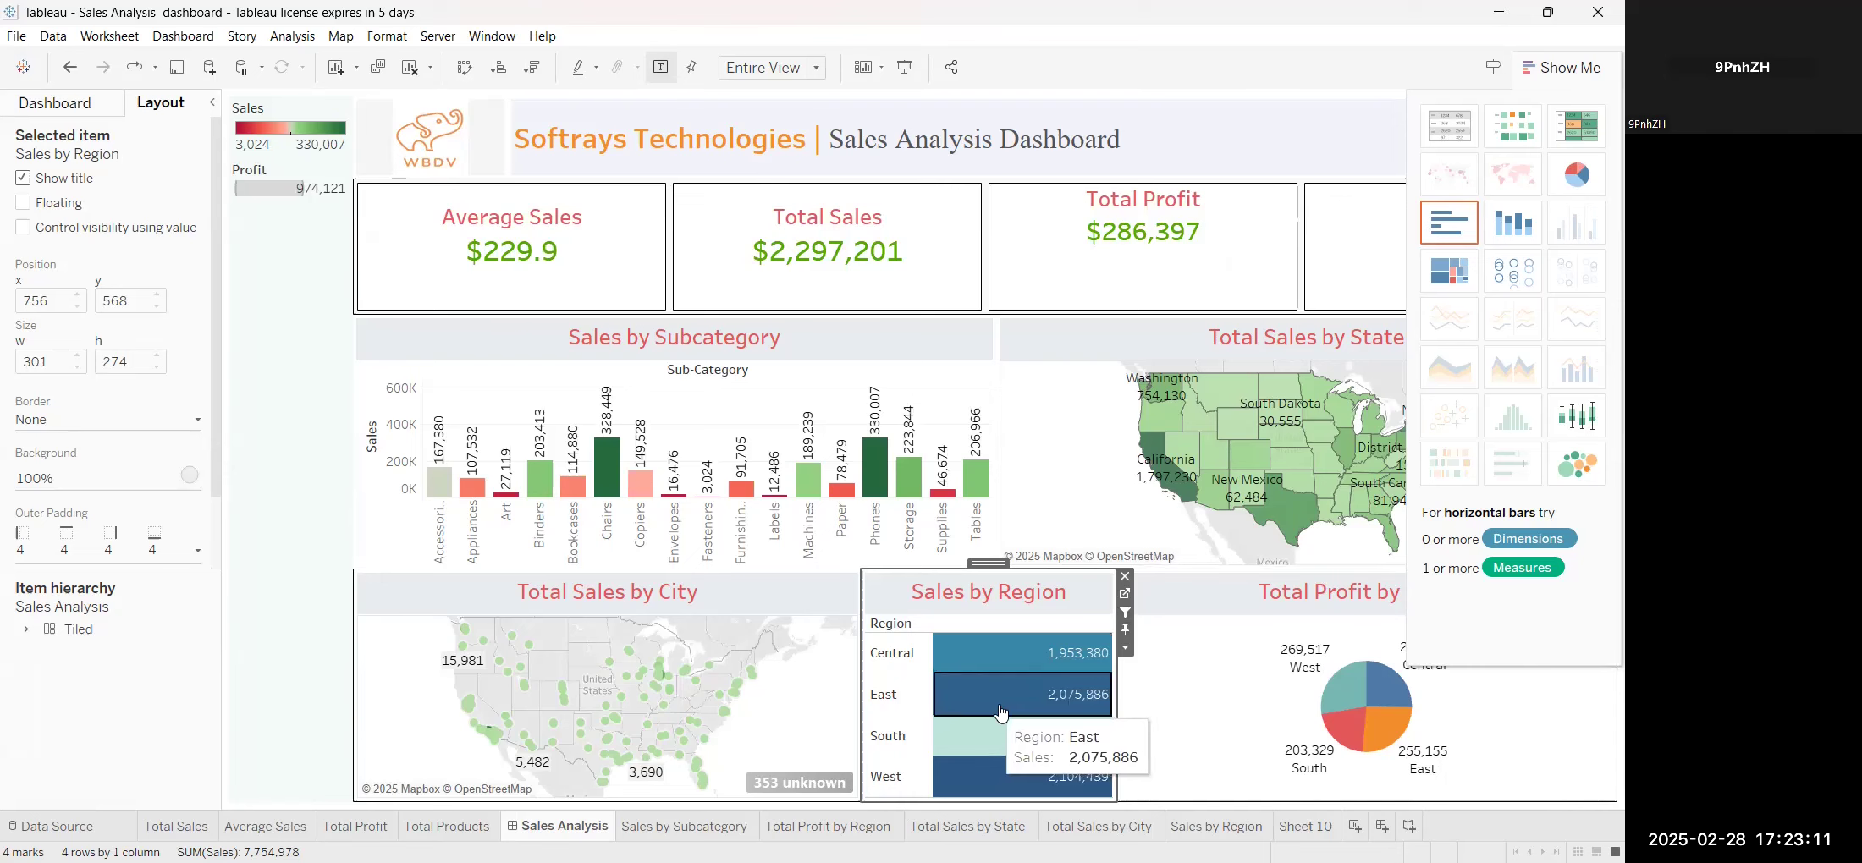
pyautogui.click(1000, 709)
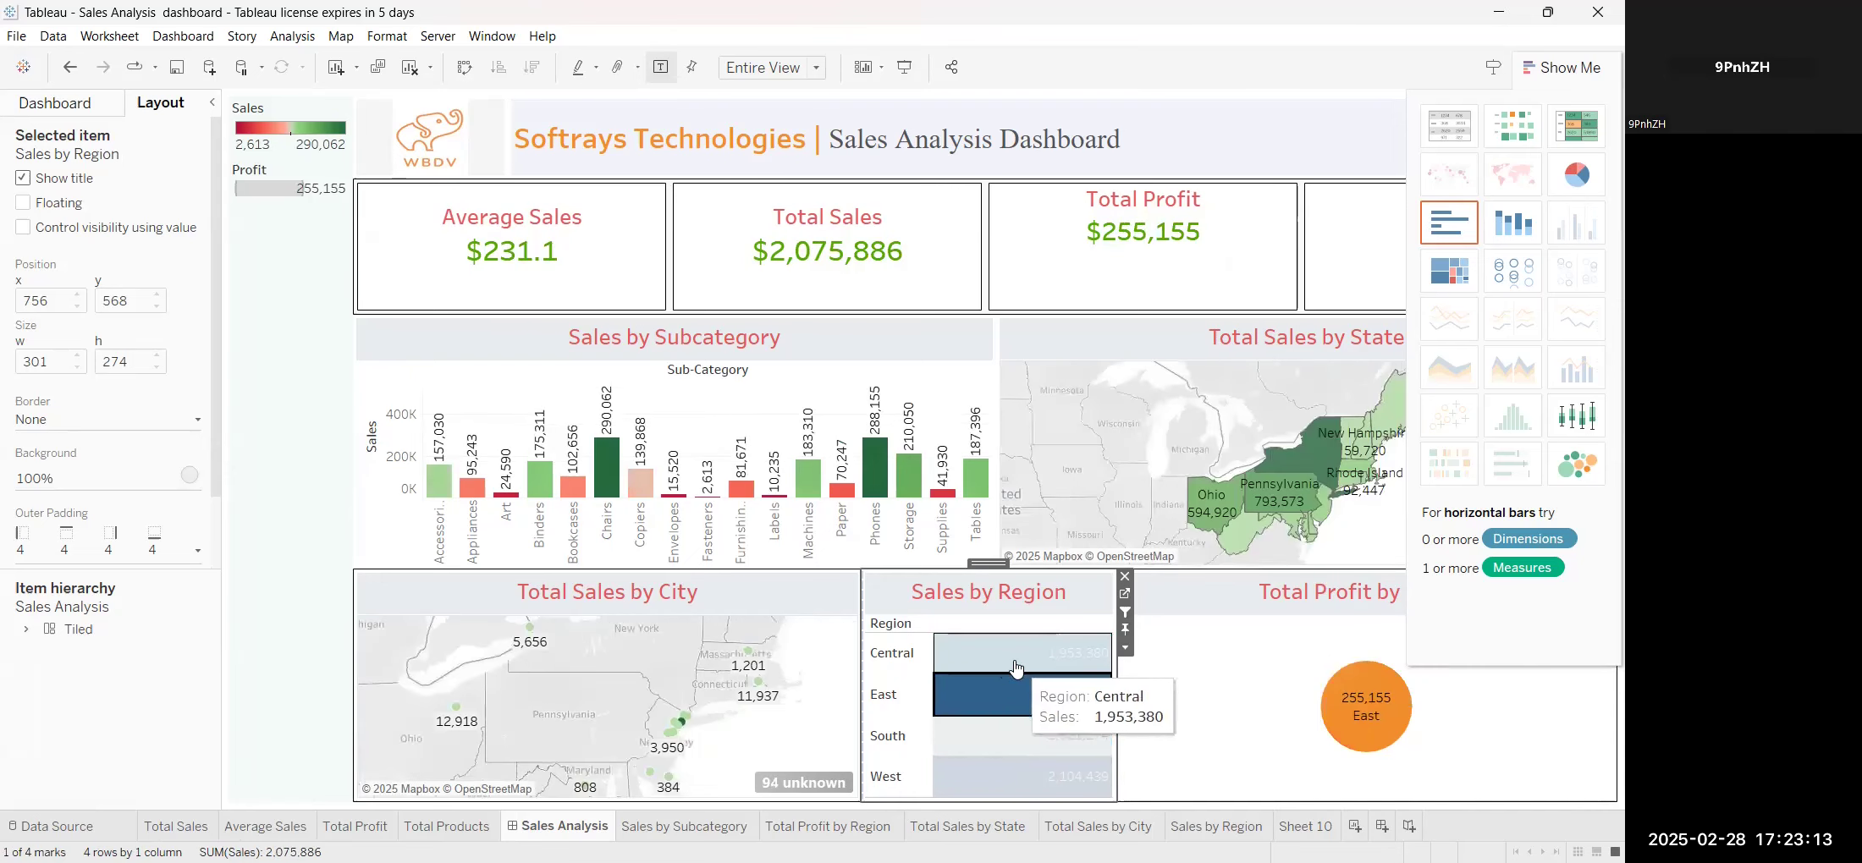
pyautogui.click(1018, 747)
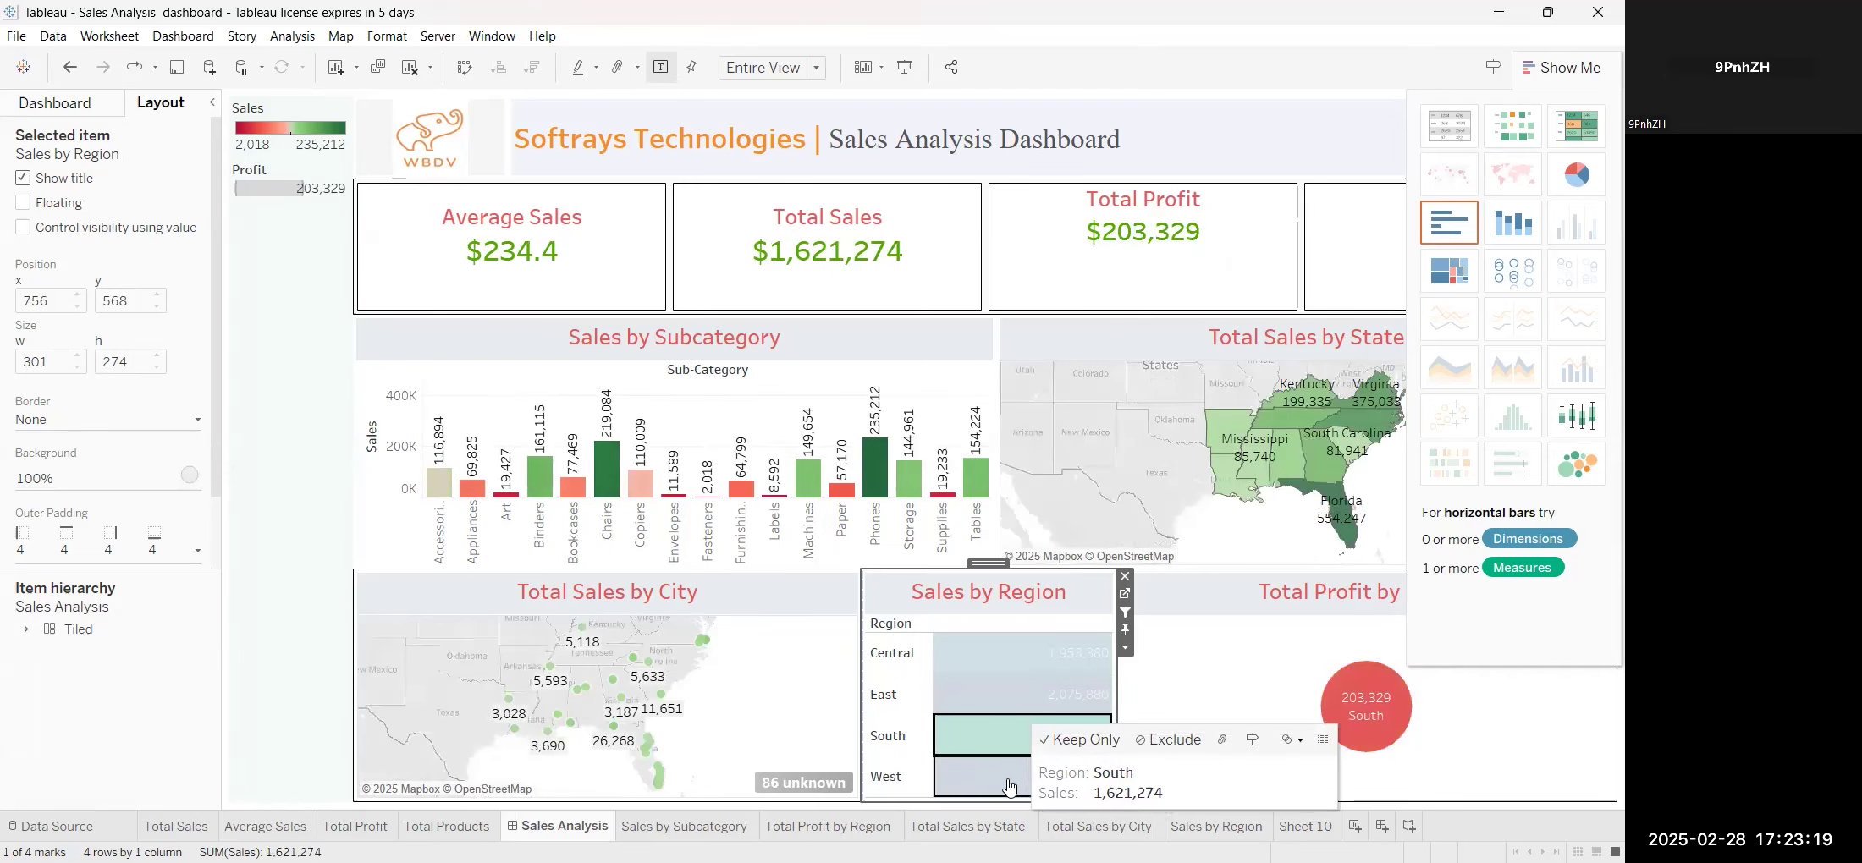
pyautogui.click(1009, 785)
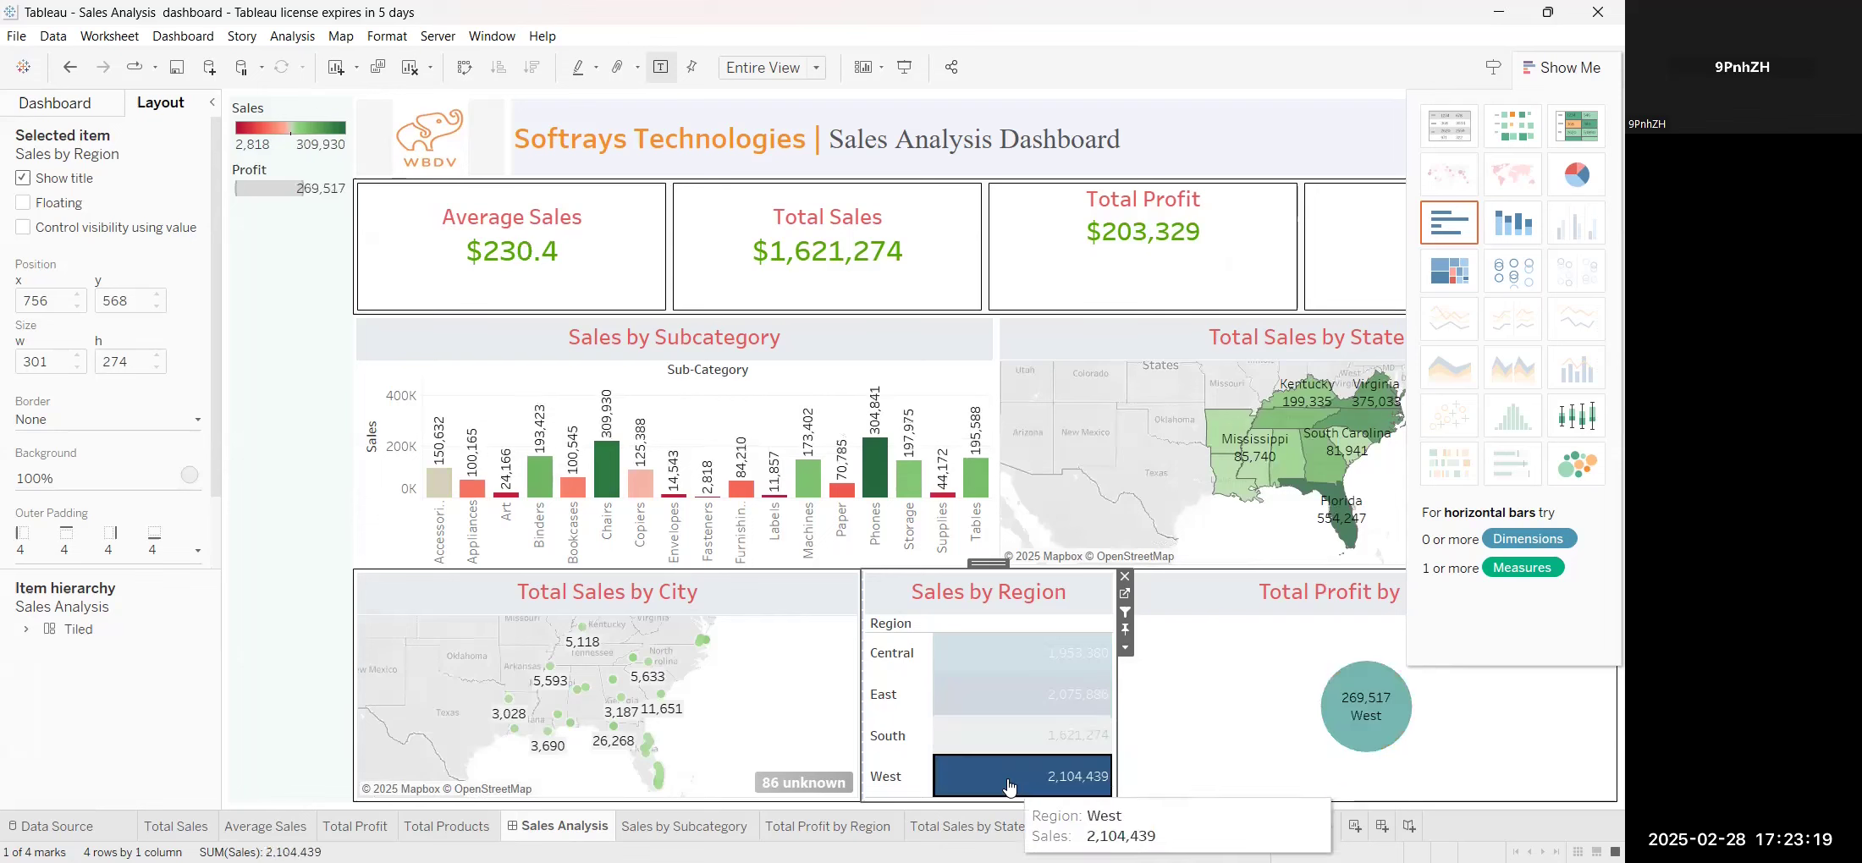
pyautogui.click(1010, 659)
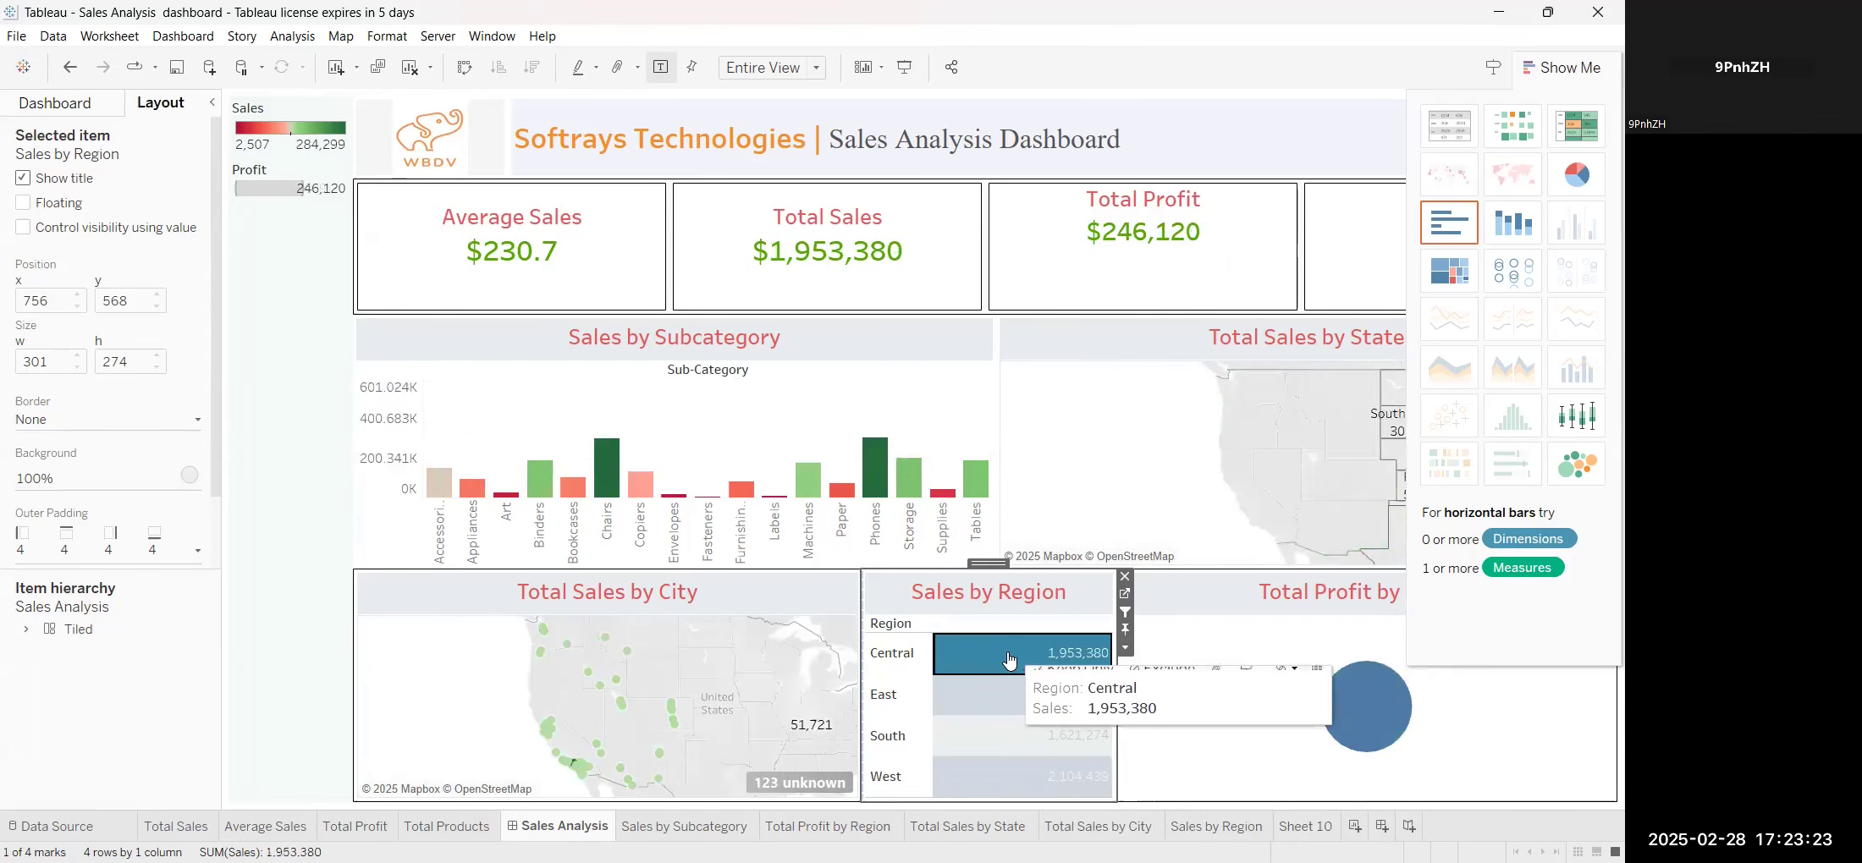
pyautogui.click(992, 699)
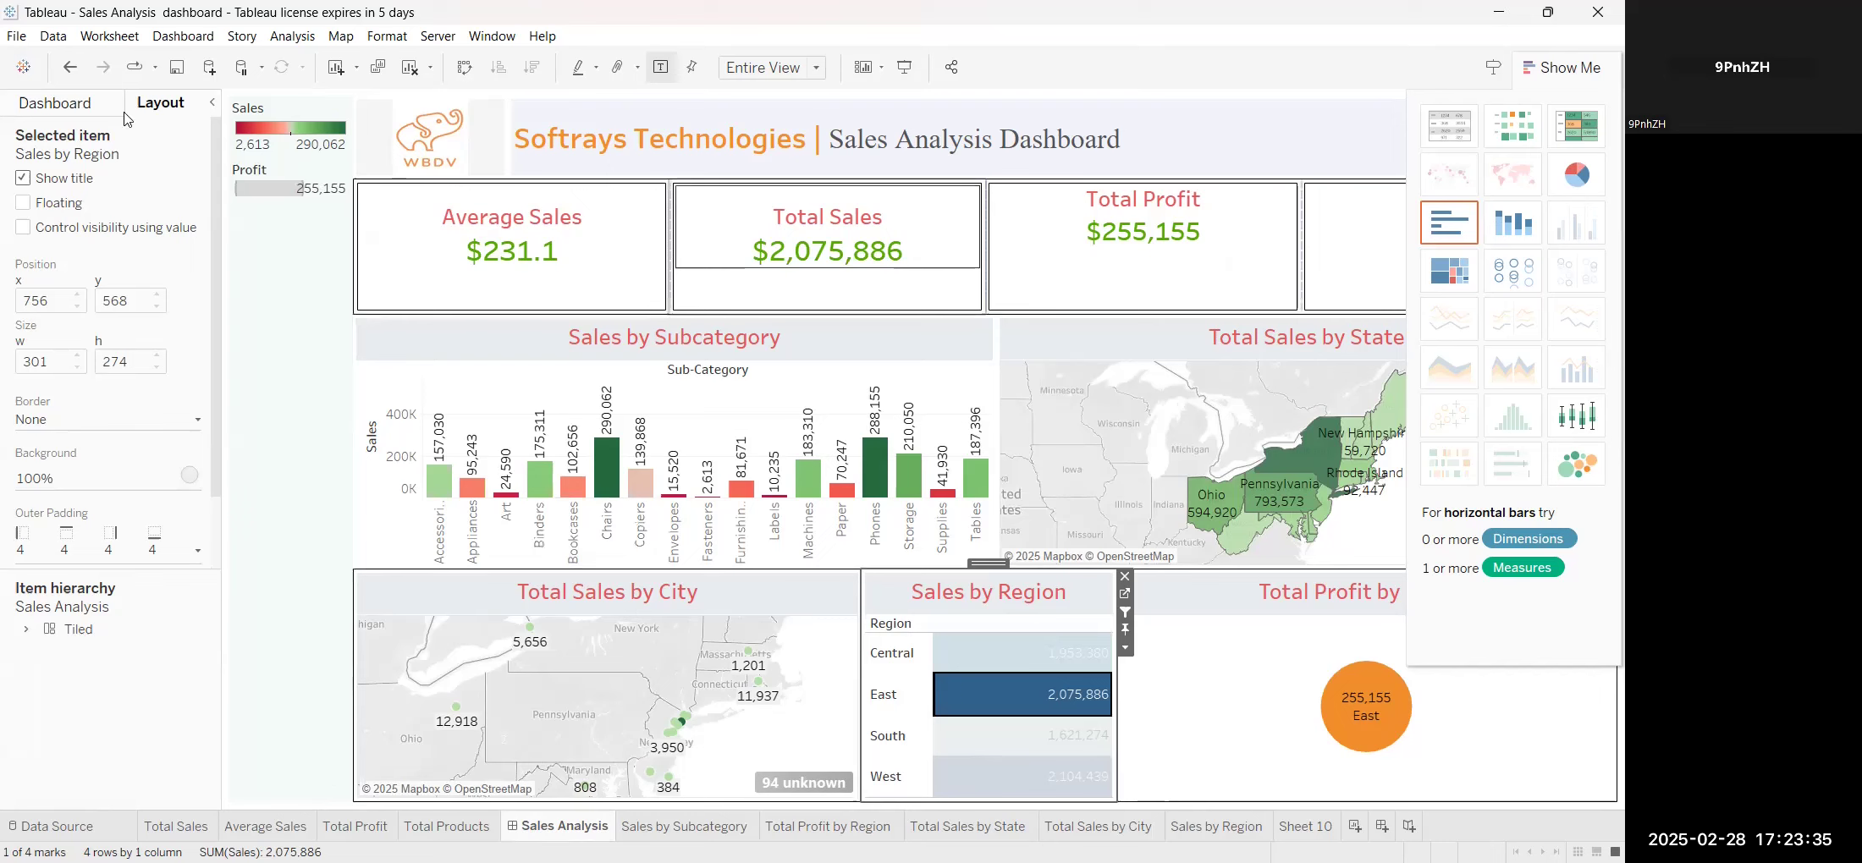
# Display the dashboard's list of available sheets and select the Sales by Subcategory entry in it
pyautogui.click(55, 102)
pyautogui.moveTo(87, 337)
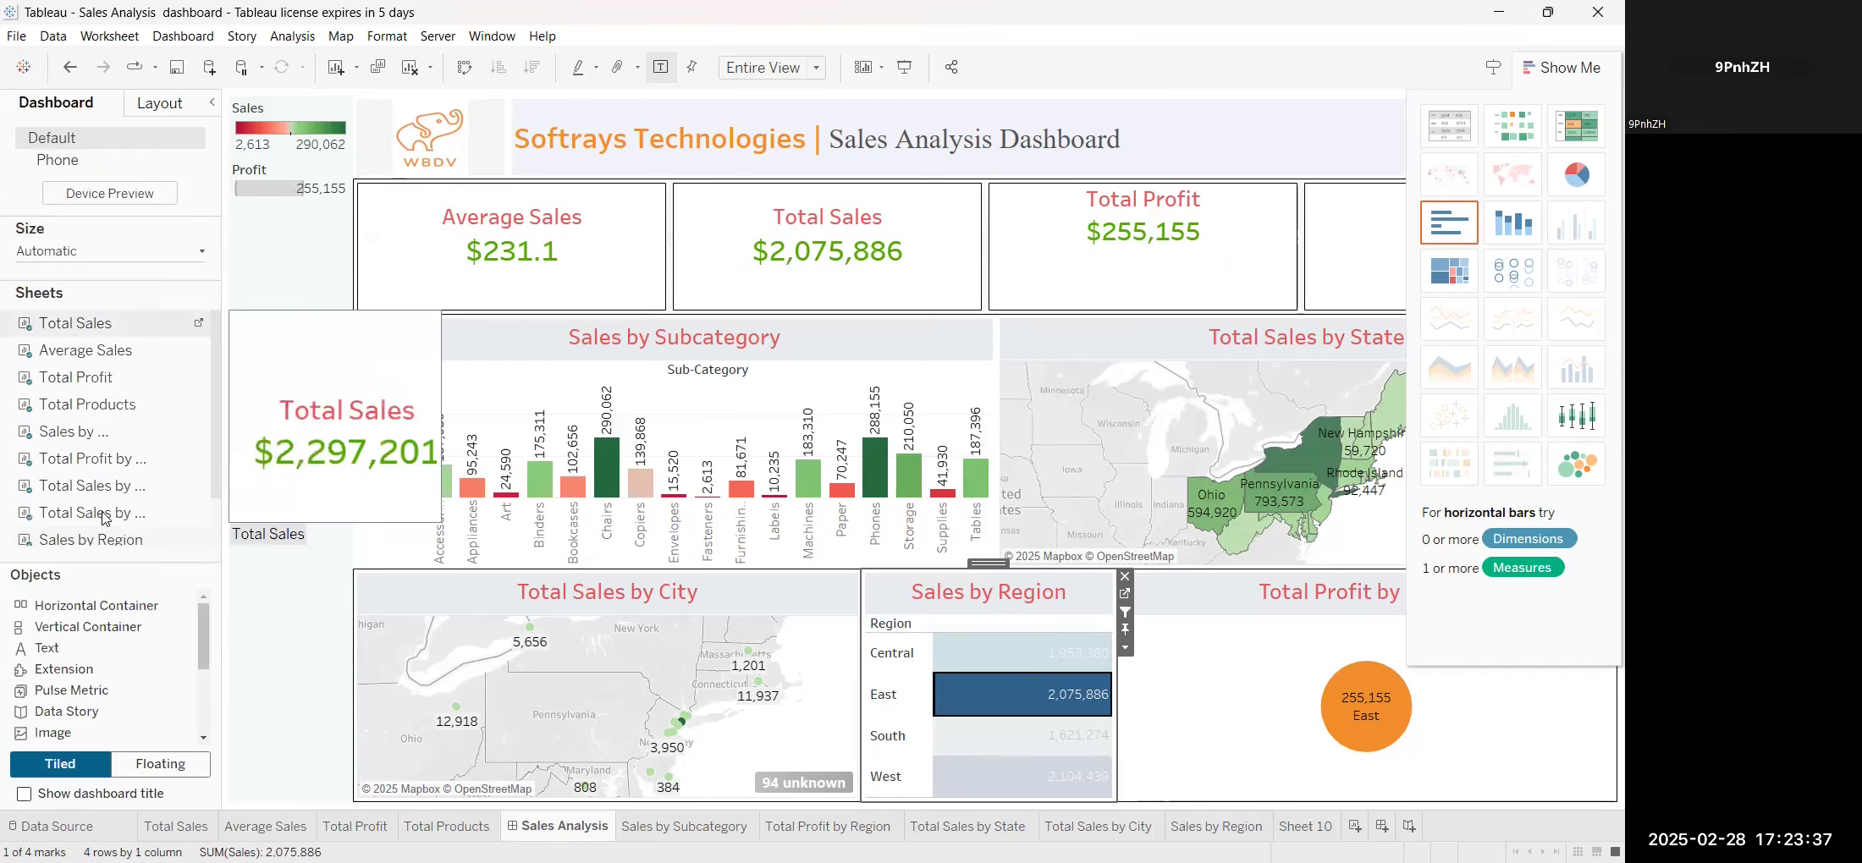
pyautogui.click(76, 432)
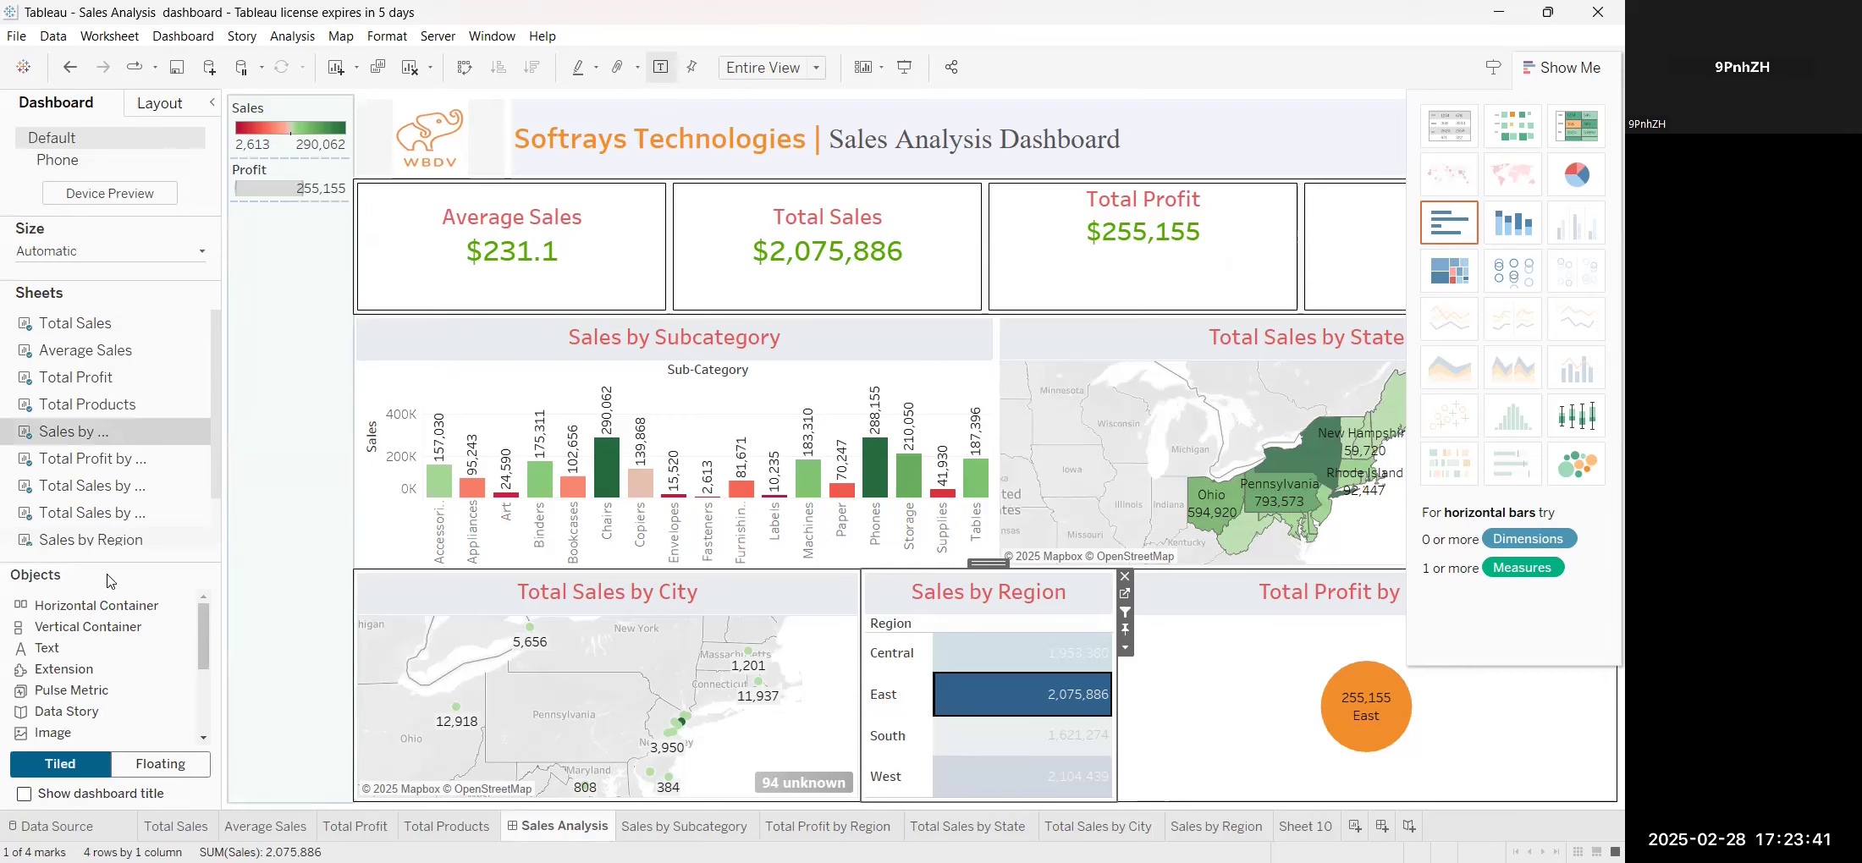
pyautogui.moveTo(75, 435)
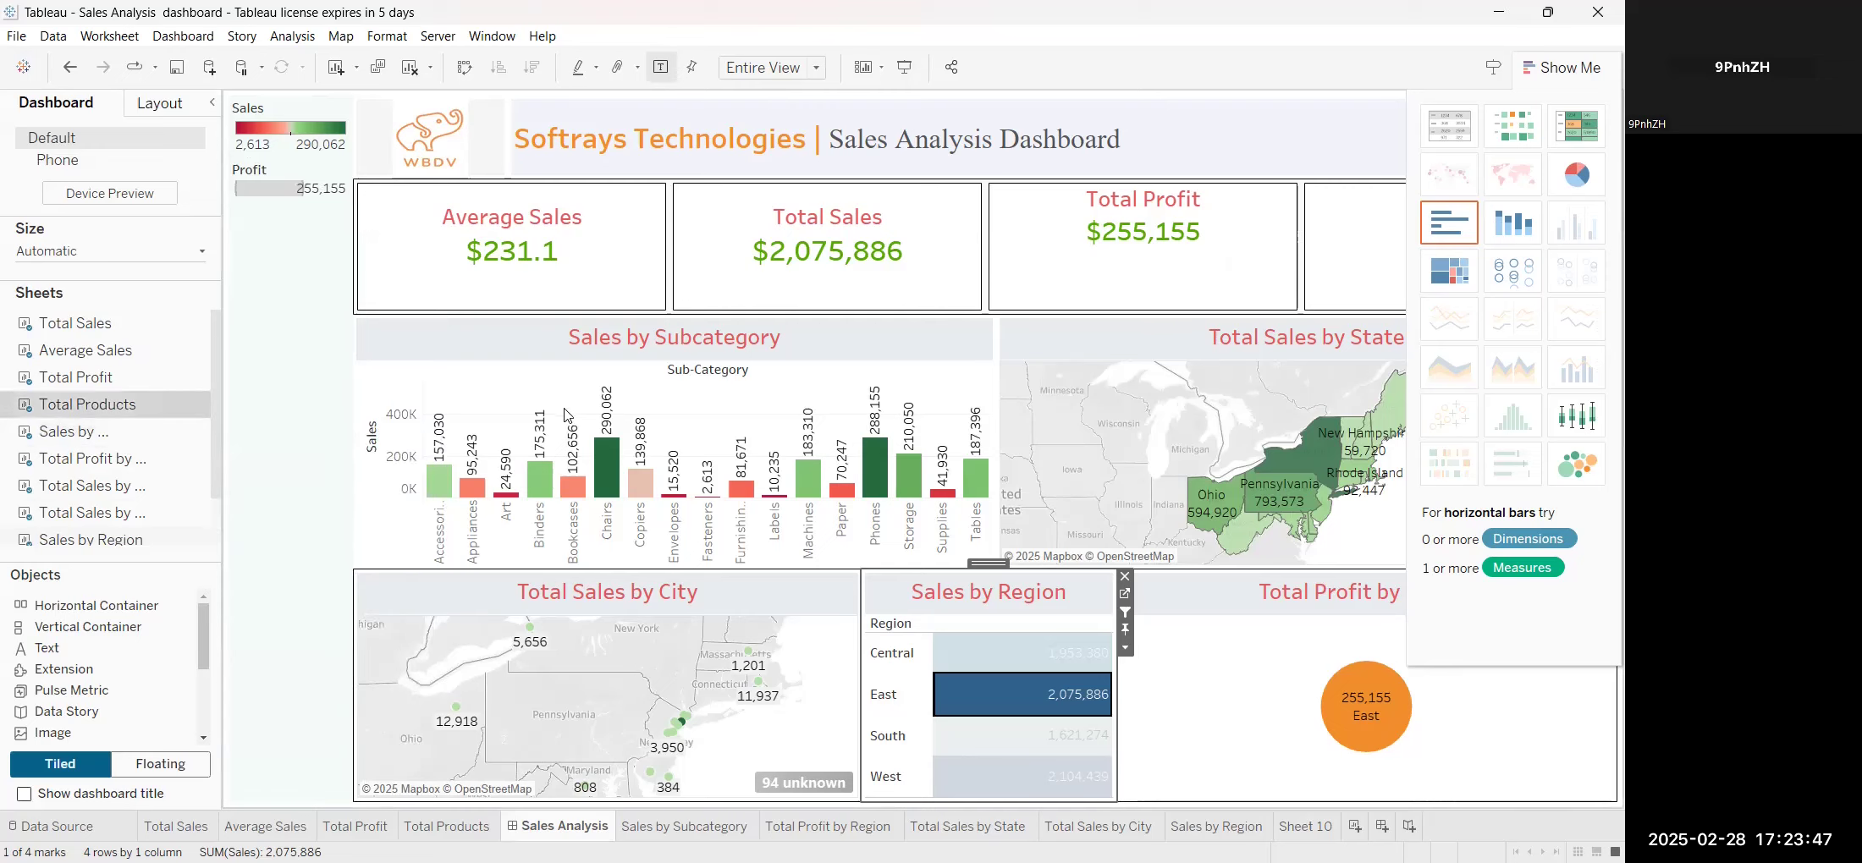
pyautogui.moveTo(146, 546)
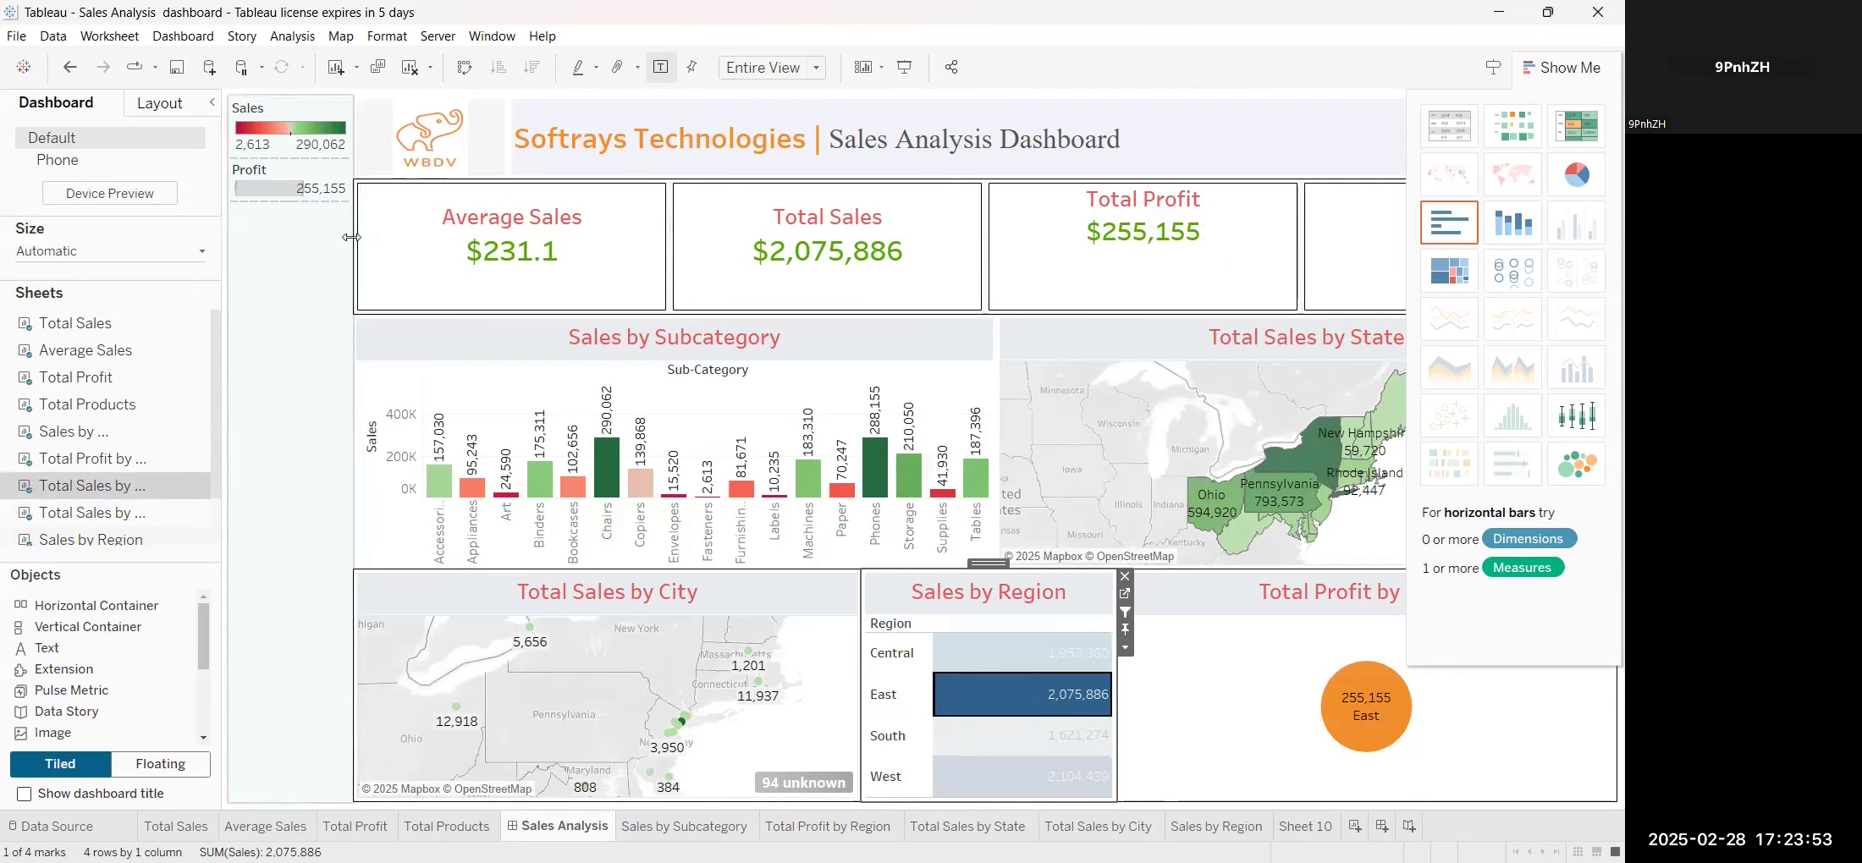
pyautogui.click(343, 193)
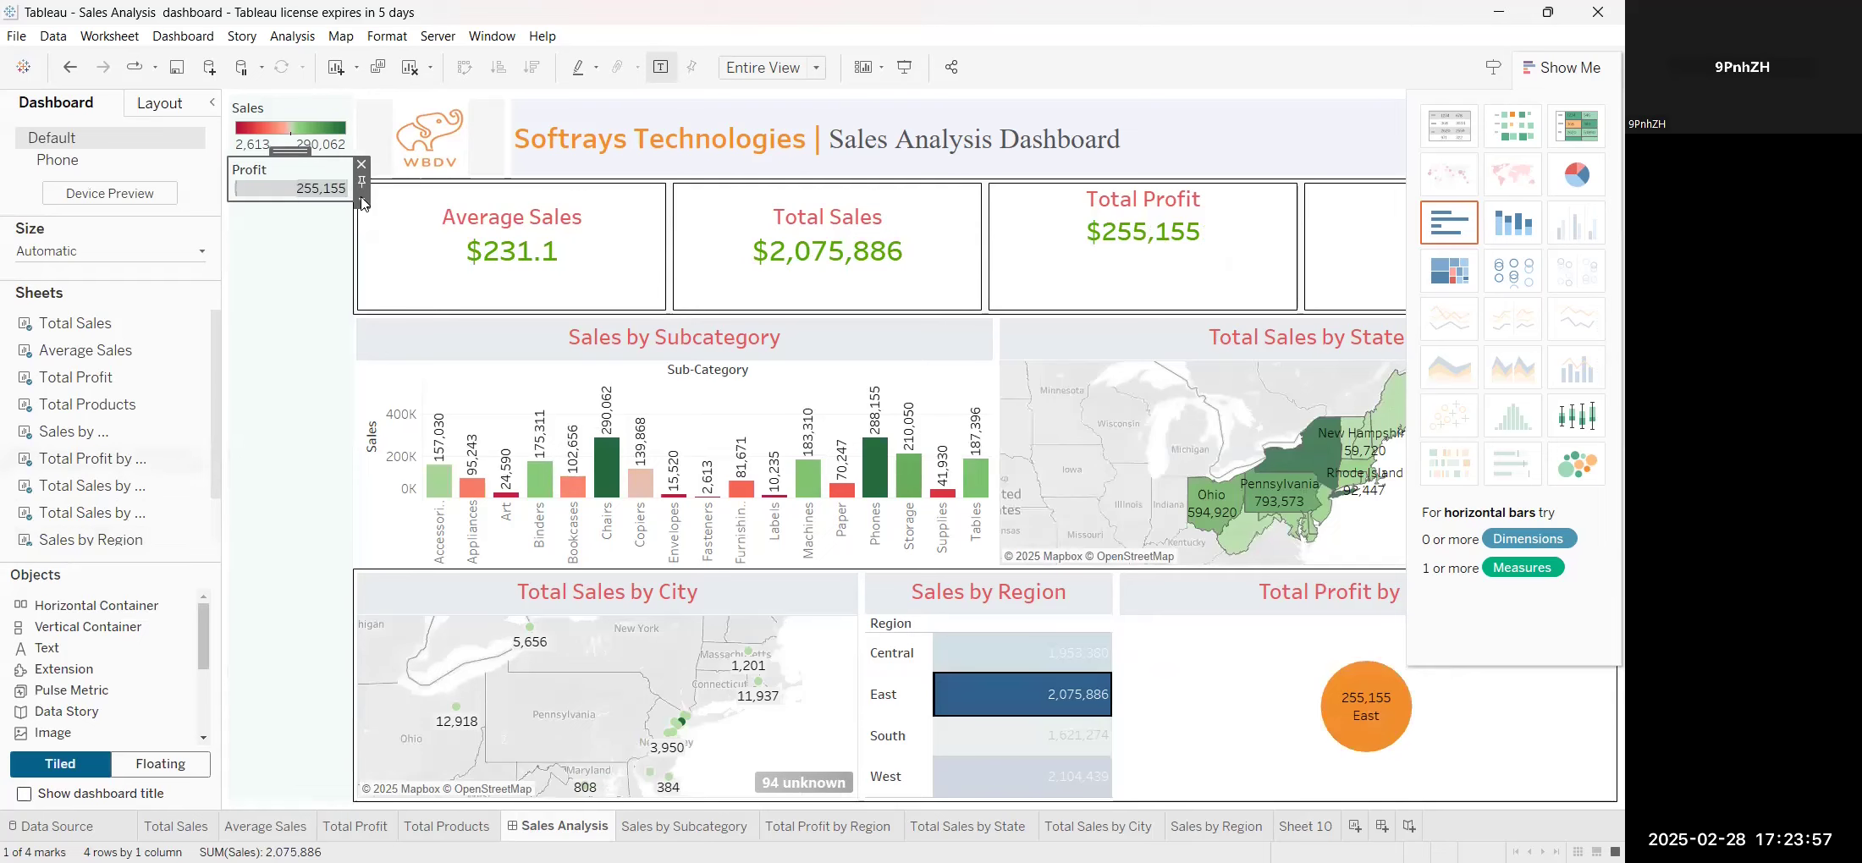
pyautogui.click(363, 202)
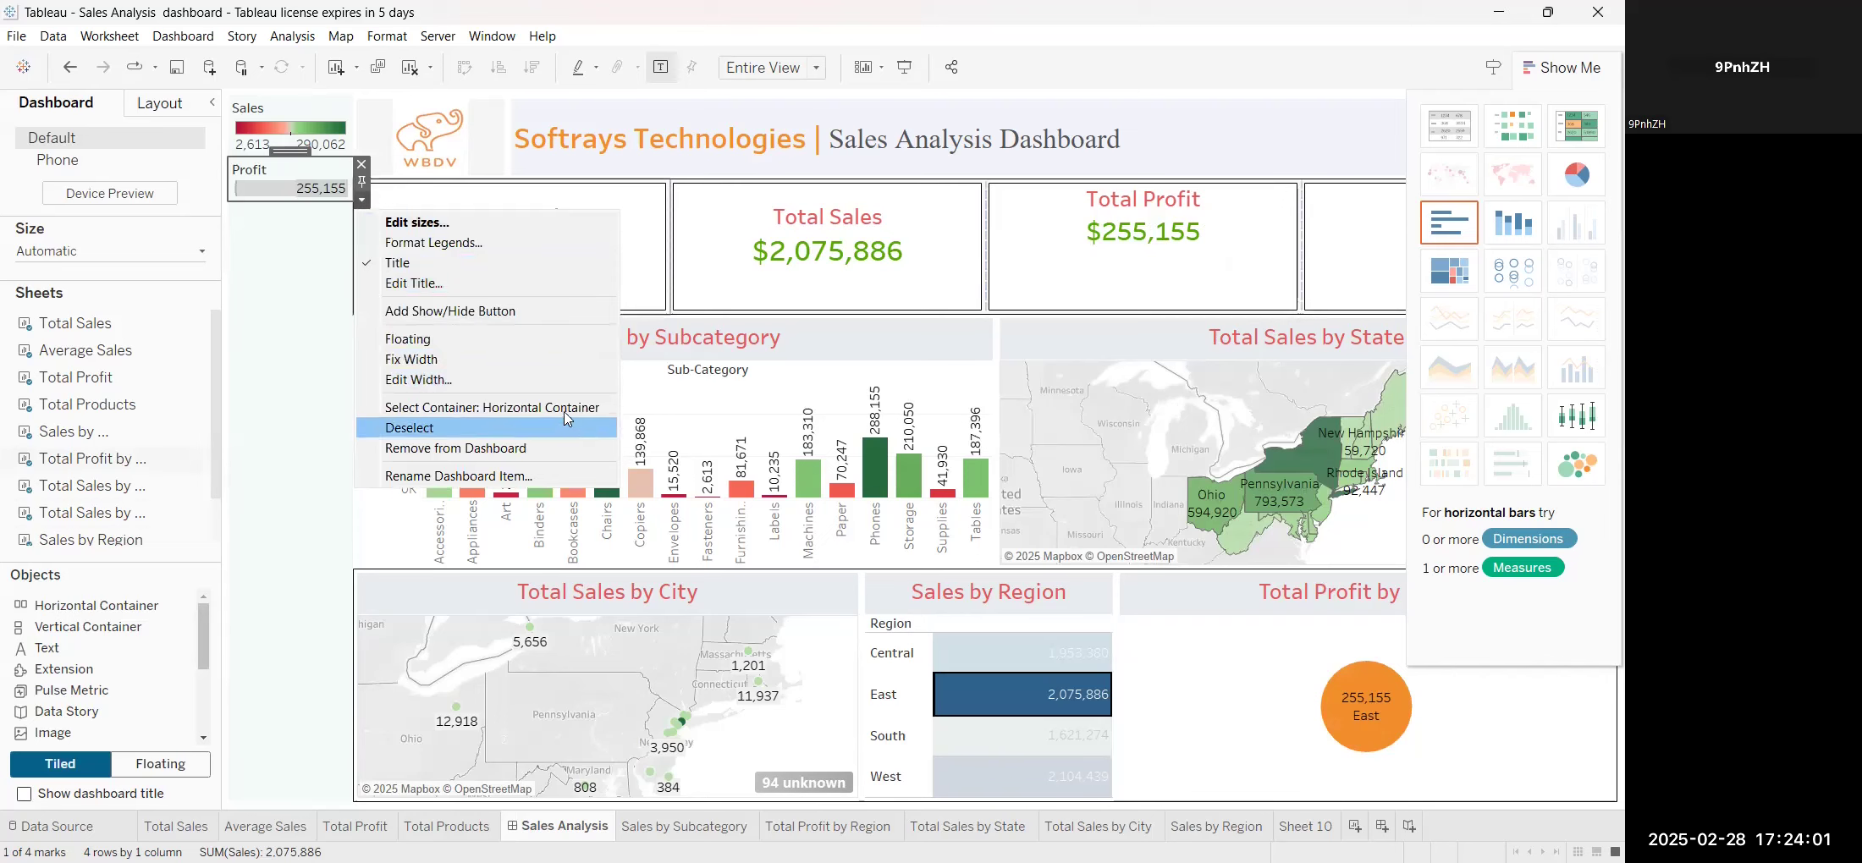
pyautogui.click(284, 372)
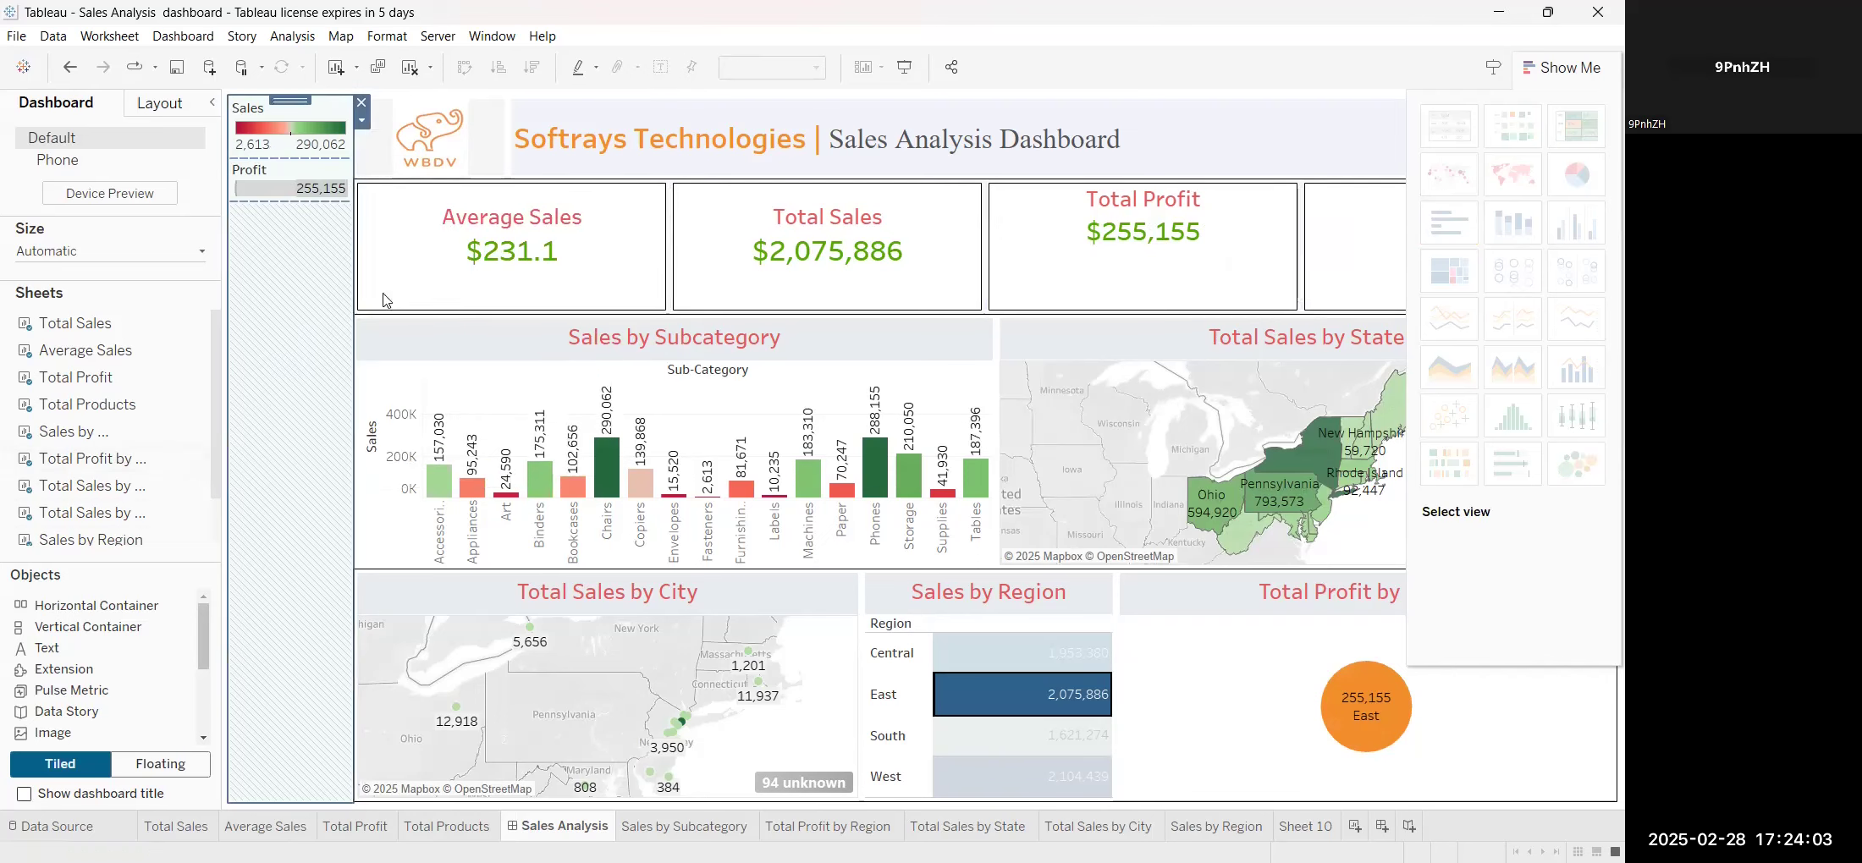
# Test the Sales by Region filter with South and West, closing the chart suggestions that cover the dashboard
pyautogui.click(1038, 654)
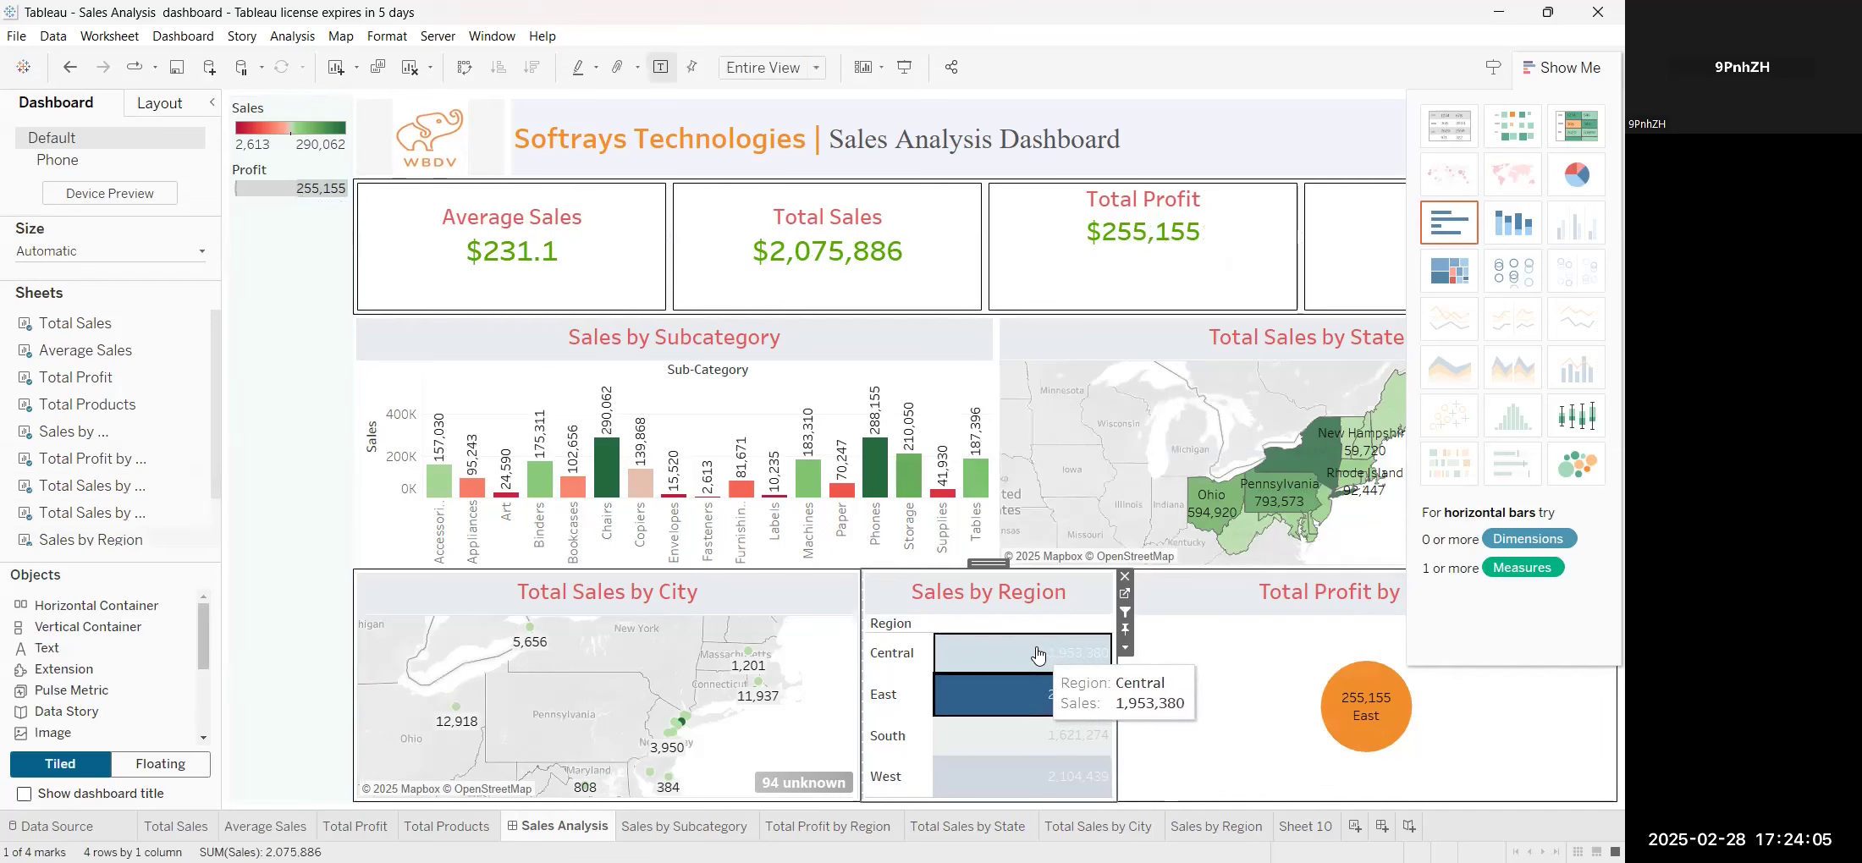
pyautogui.click(1021, 710)
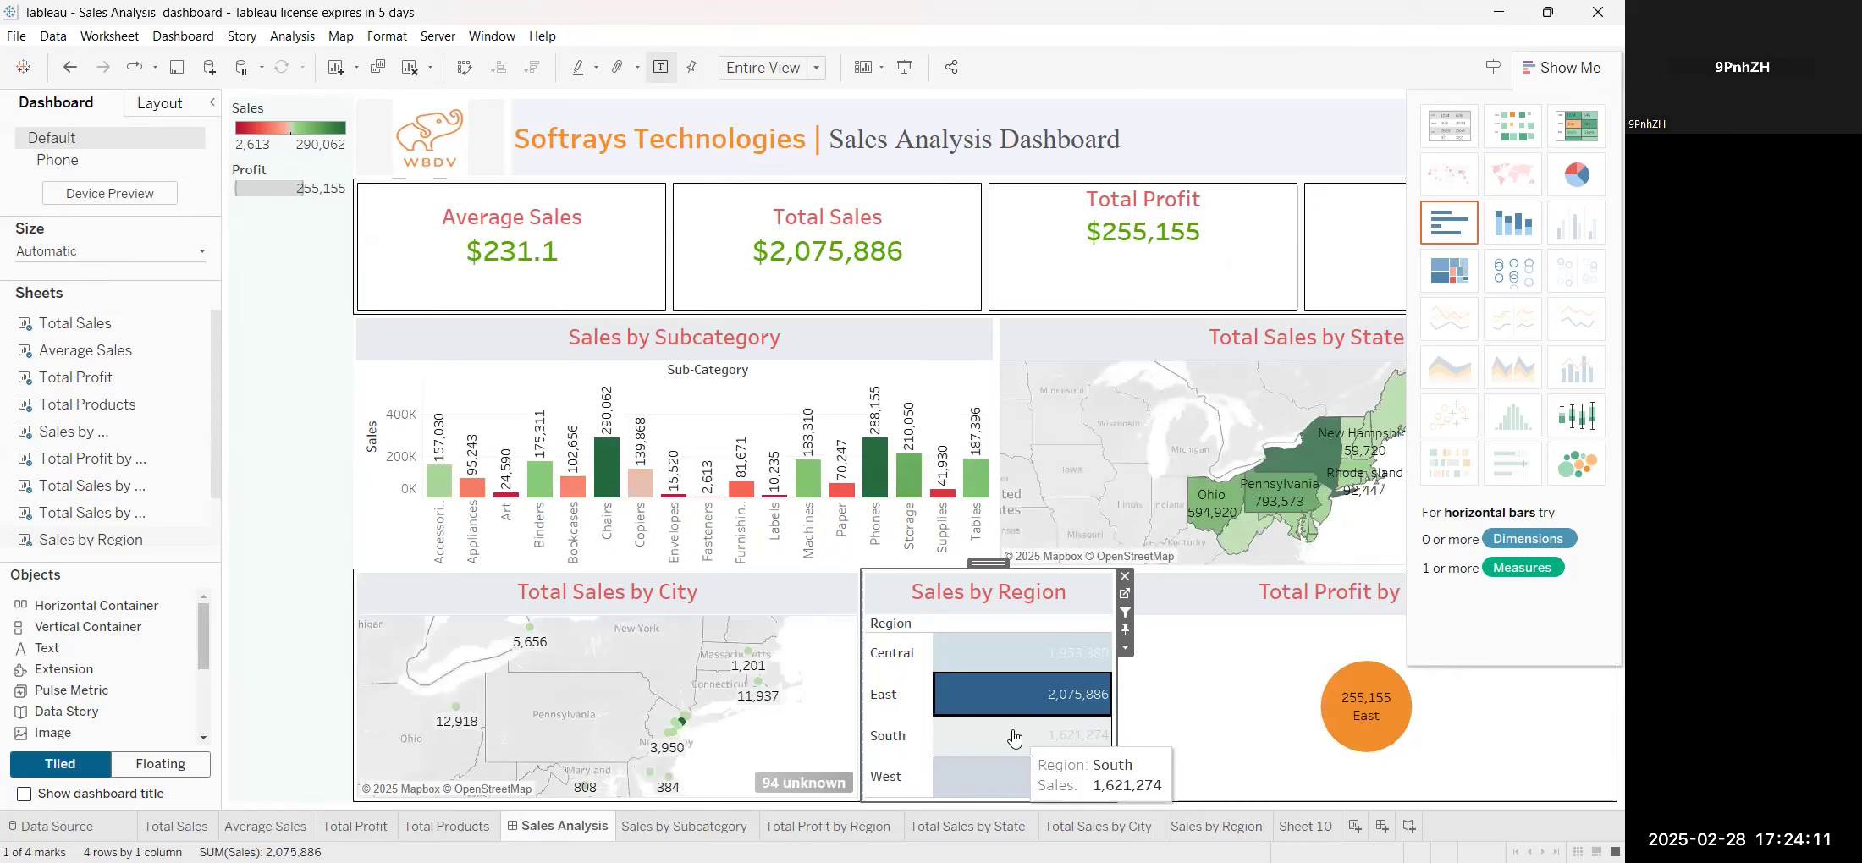
pyautogui.click(1015, 738)
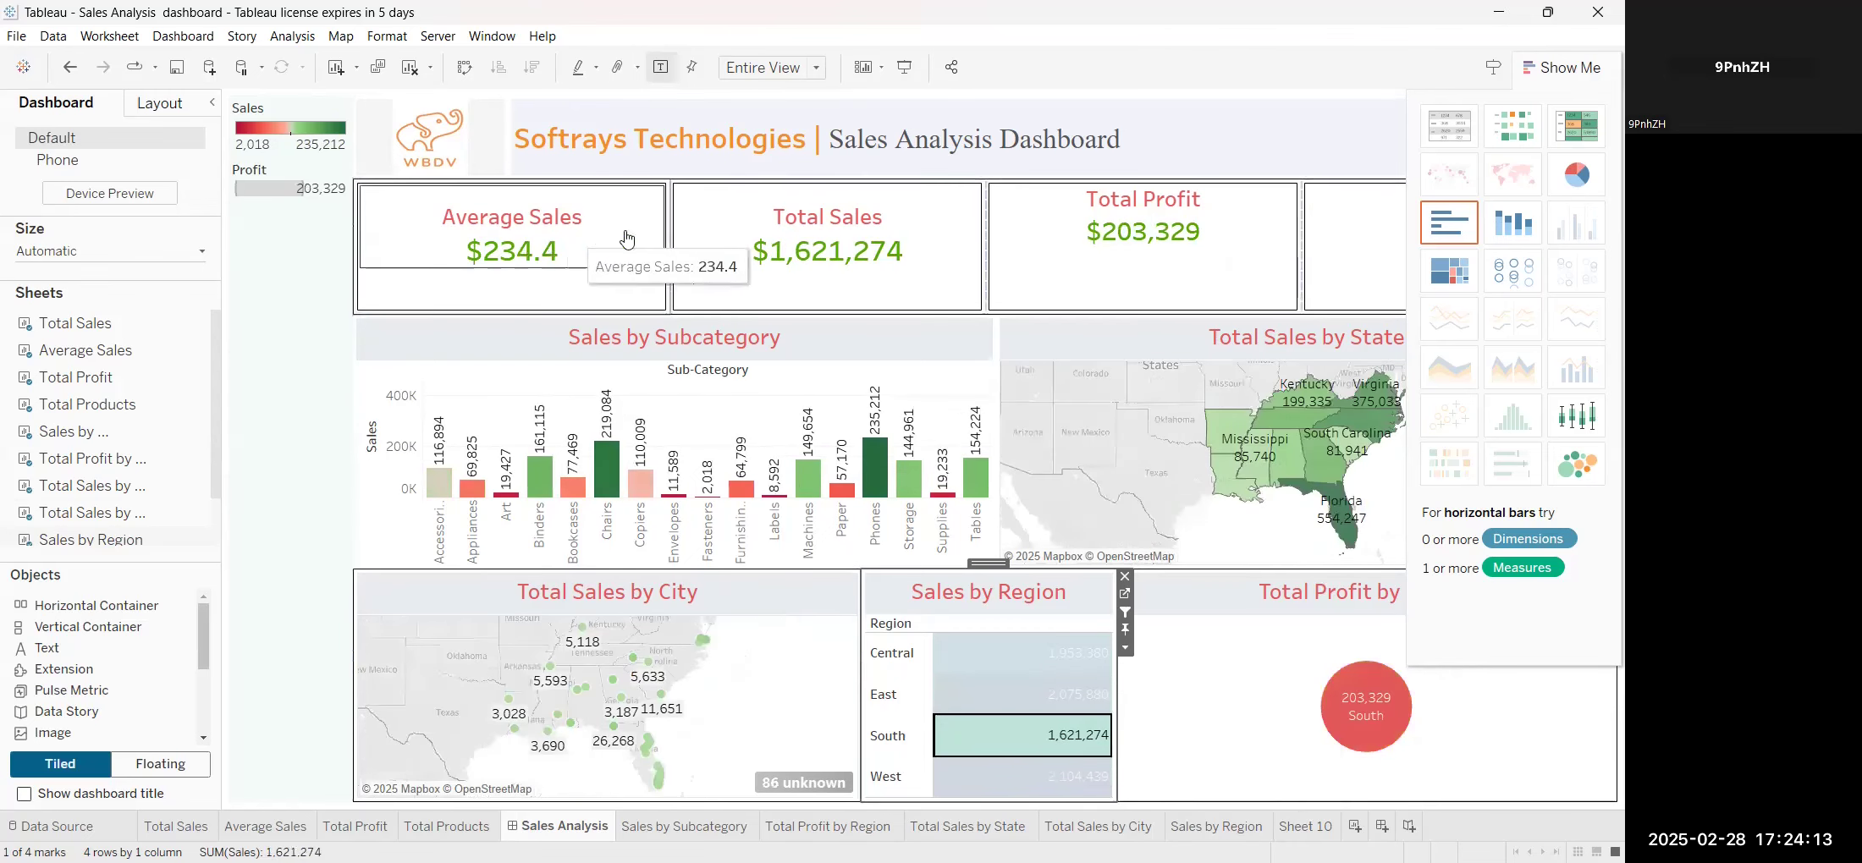
pyautogui.click(1560, 70)
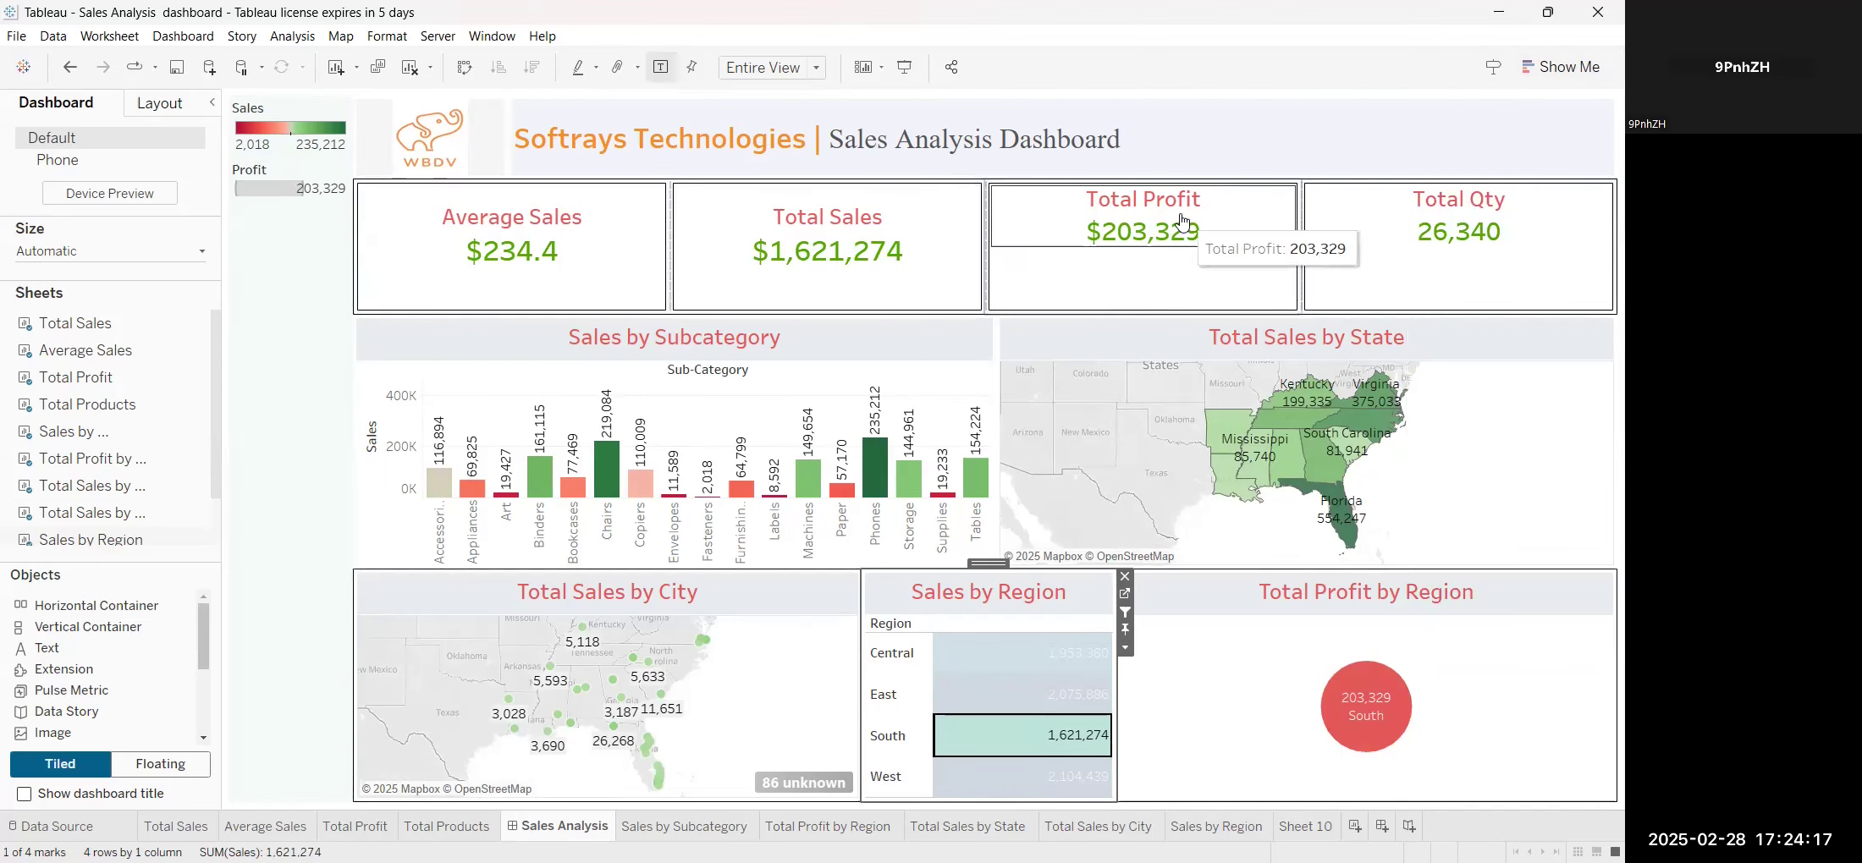
pyautogui.click(993, 787)
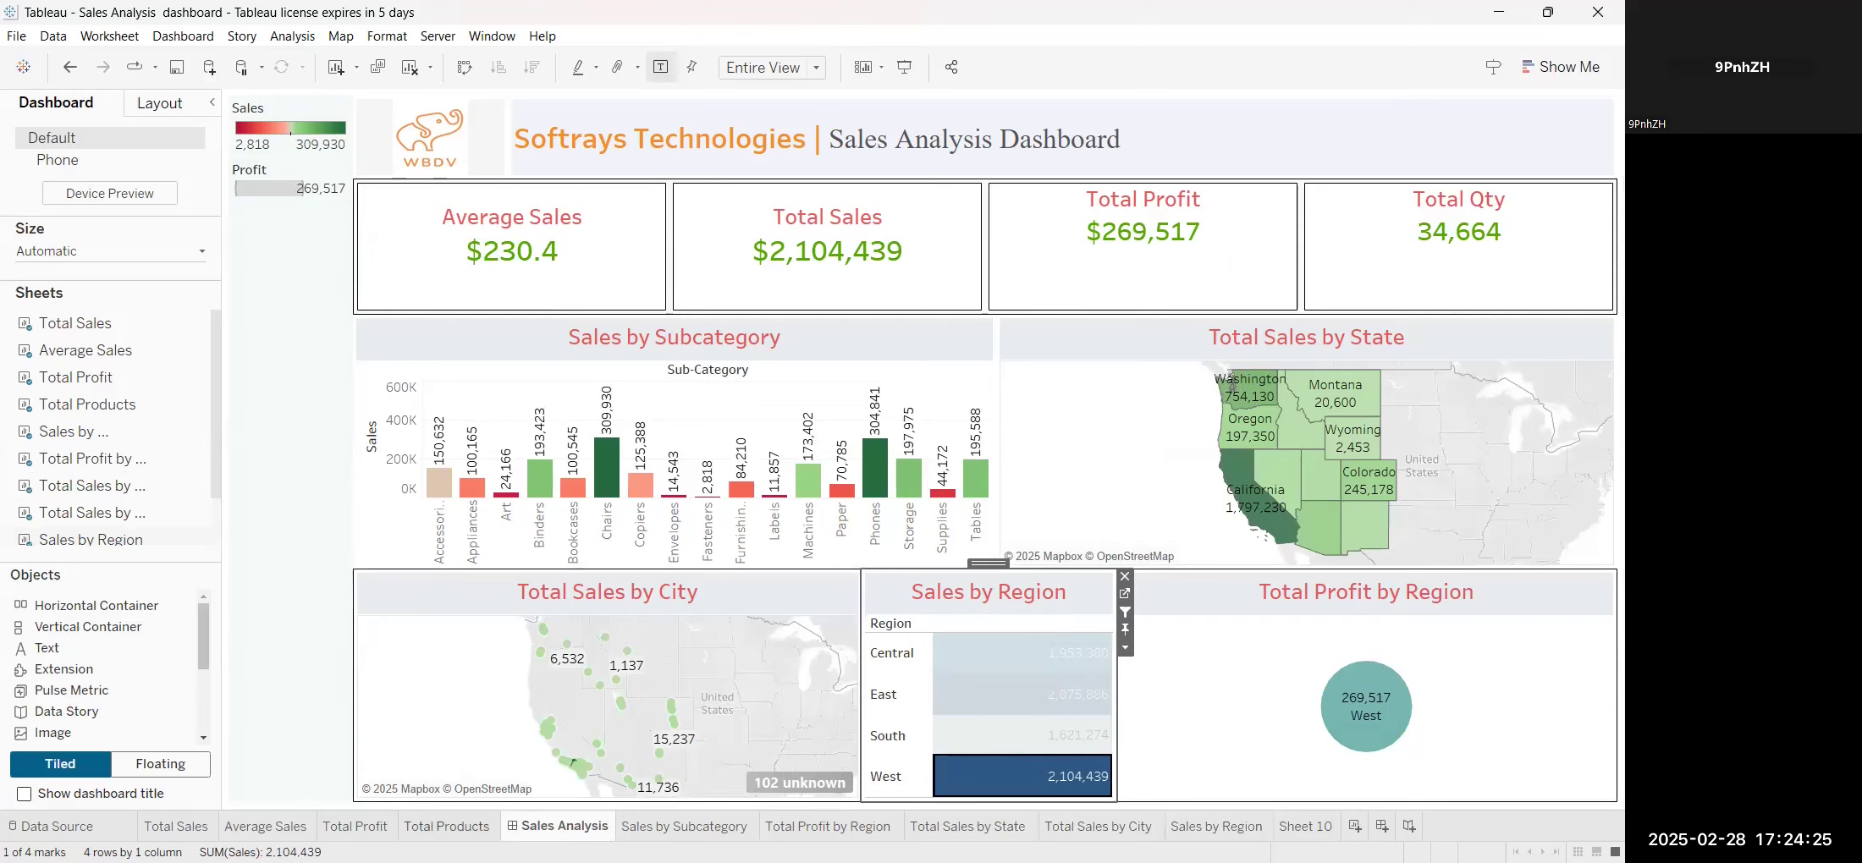
# Open Sheet 10 and remove the Region field from its rows
pyautogui.moveTo(355, 826)
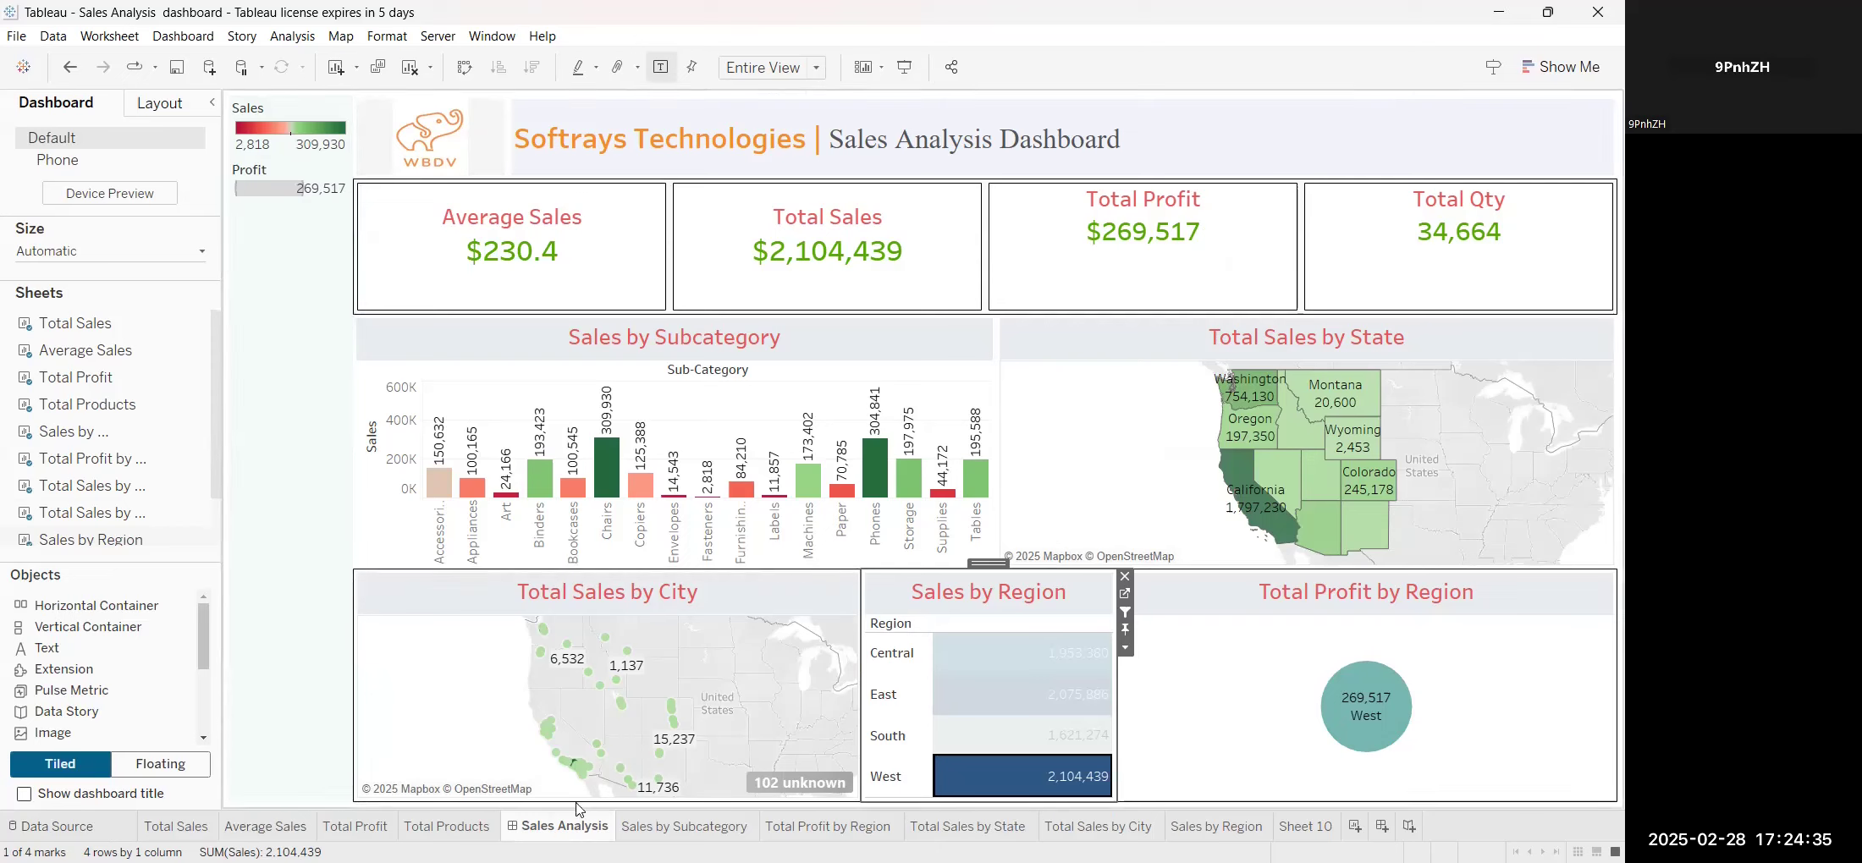
pyautogui.click(1302, 830)
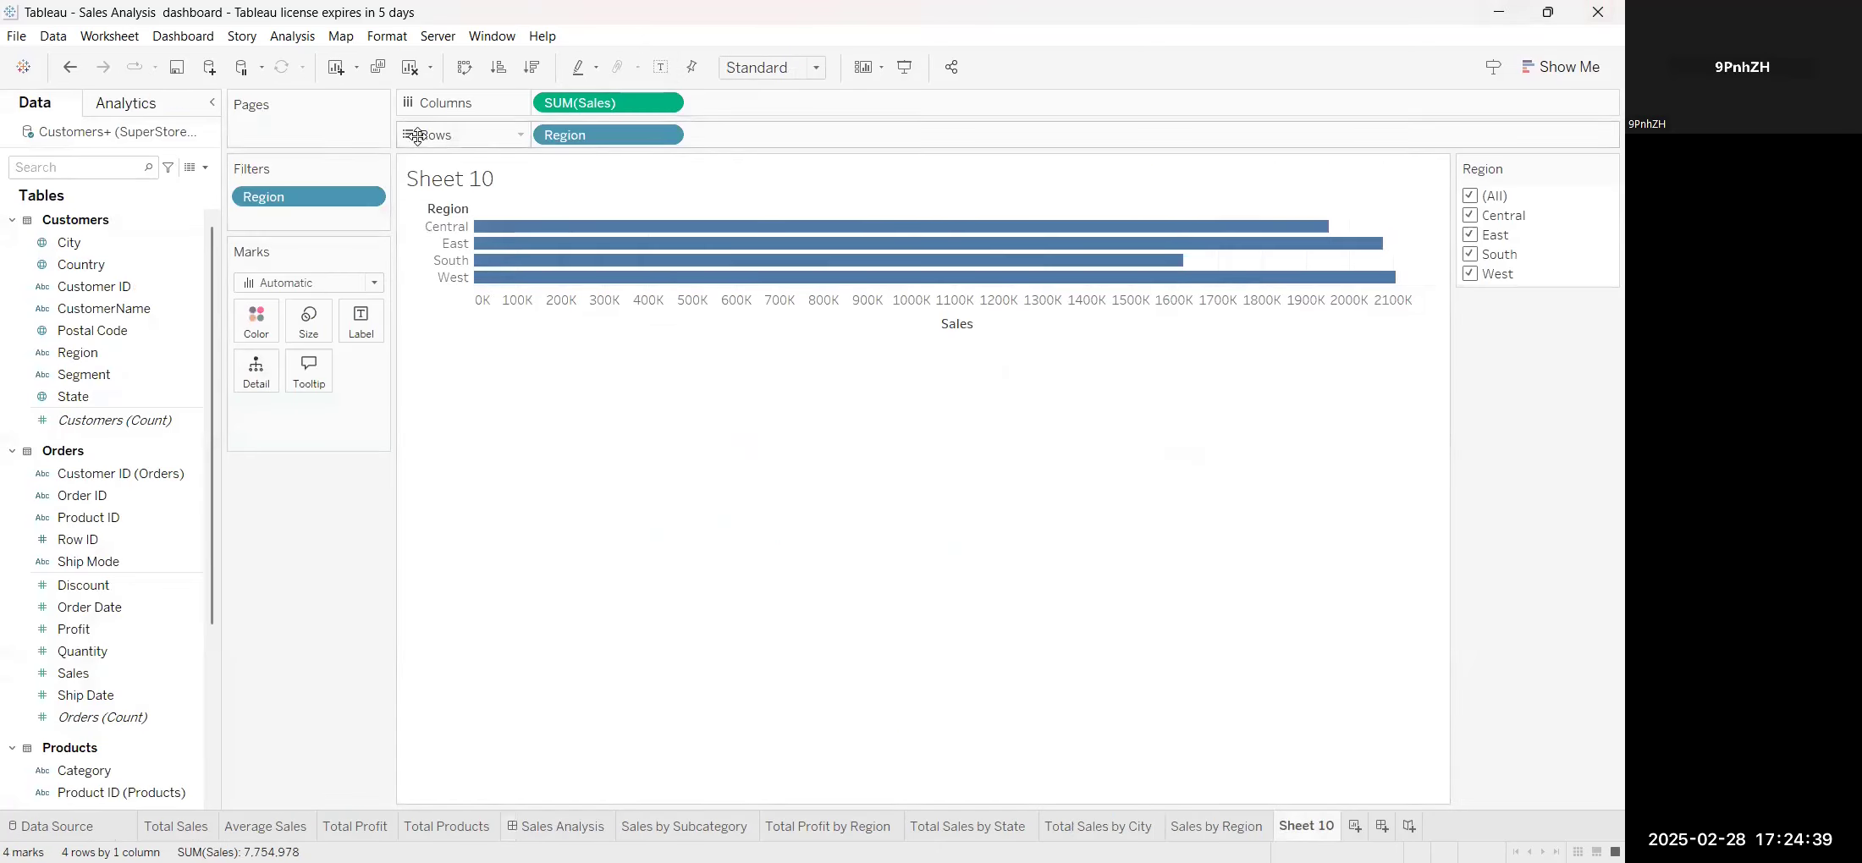
pyautogui.click(666, 134)
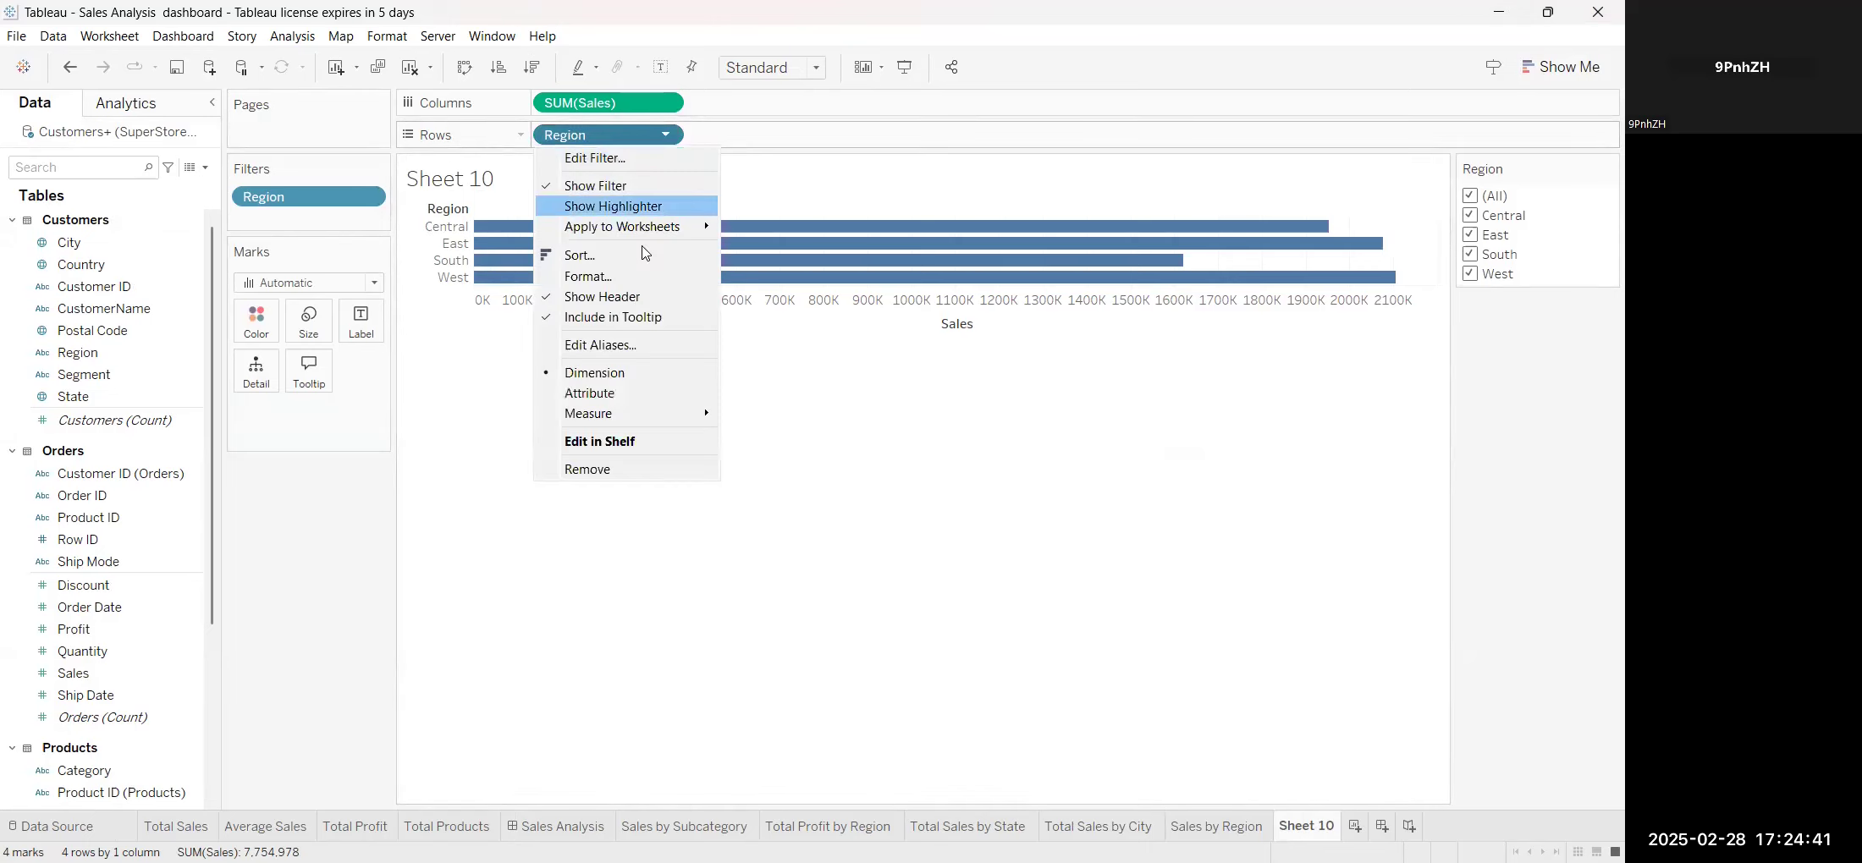
pyautogui.click(639, 470)
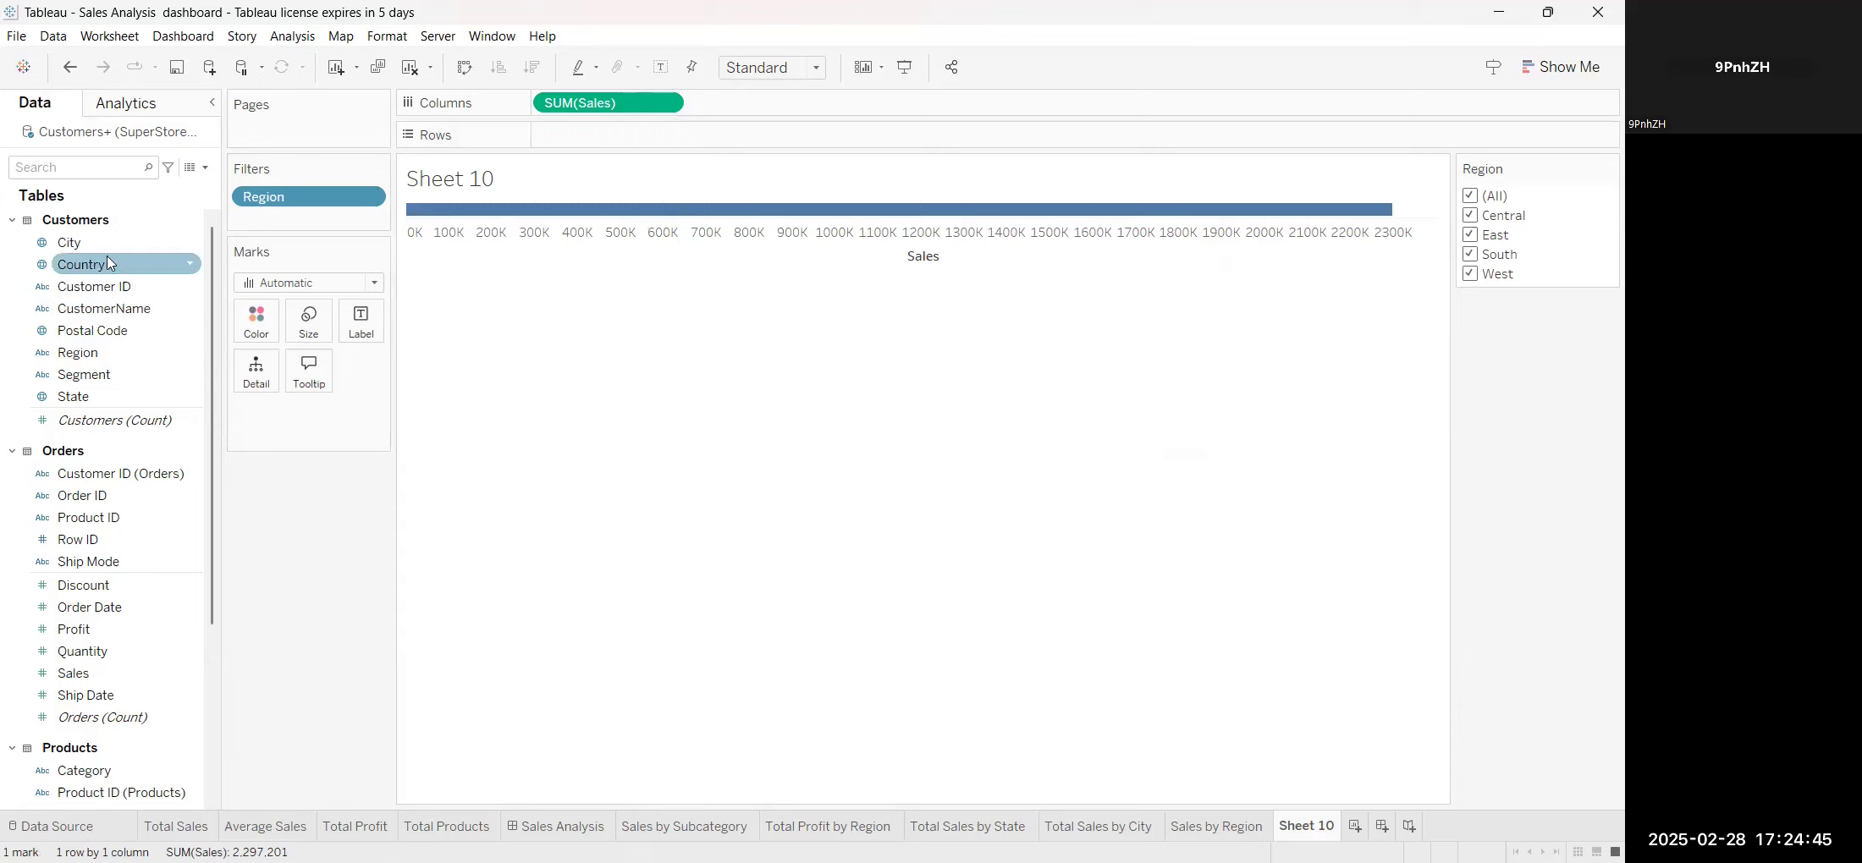
# Build a horizontal bar chart of Sales by Sub-Category on Sheet 10, sorted by sales in descending order
pyautogui.scroll(-3, 110, 406)
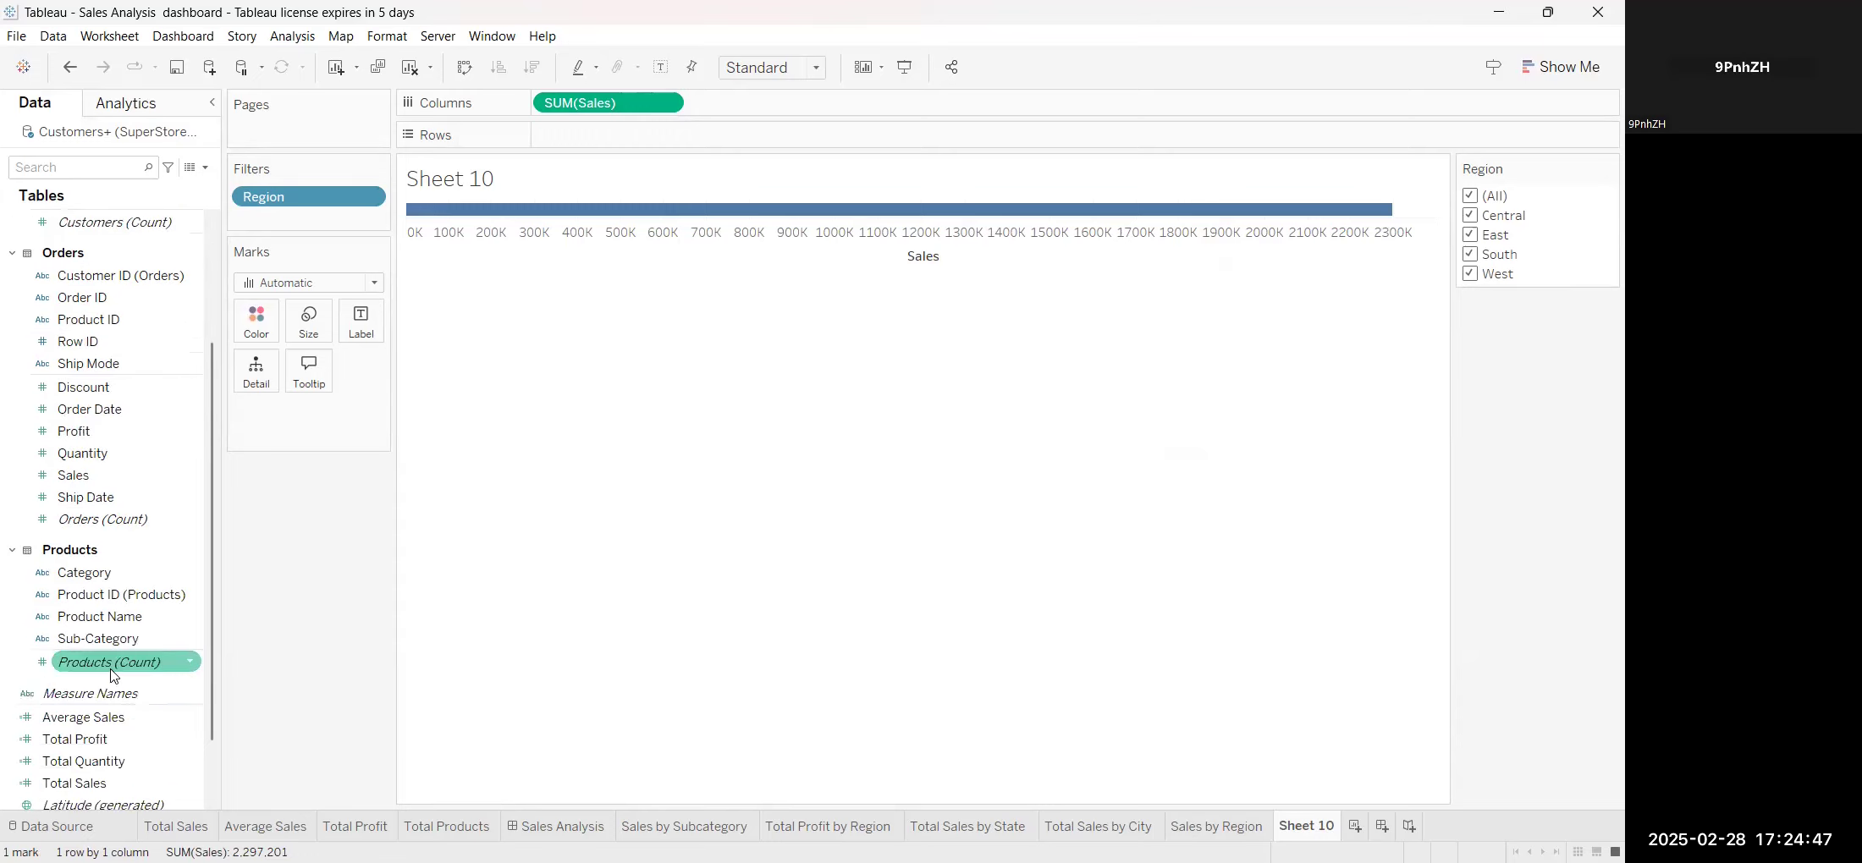
pyautogui.moveTo(113, 650); pyautogui.dragTo(544, 188)
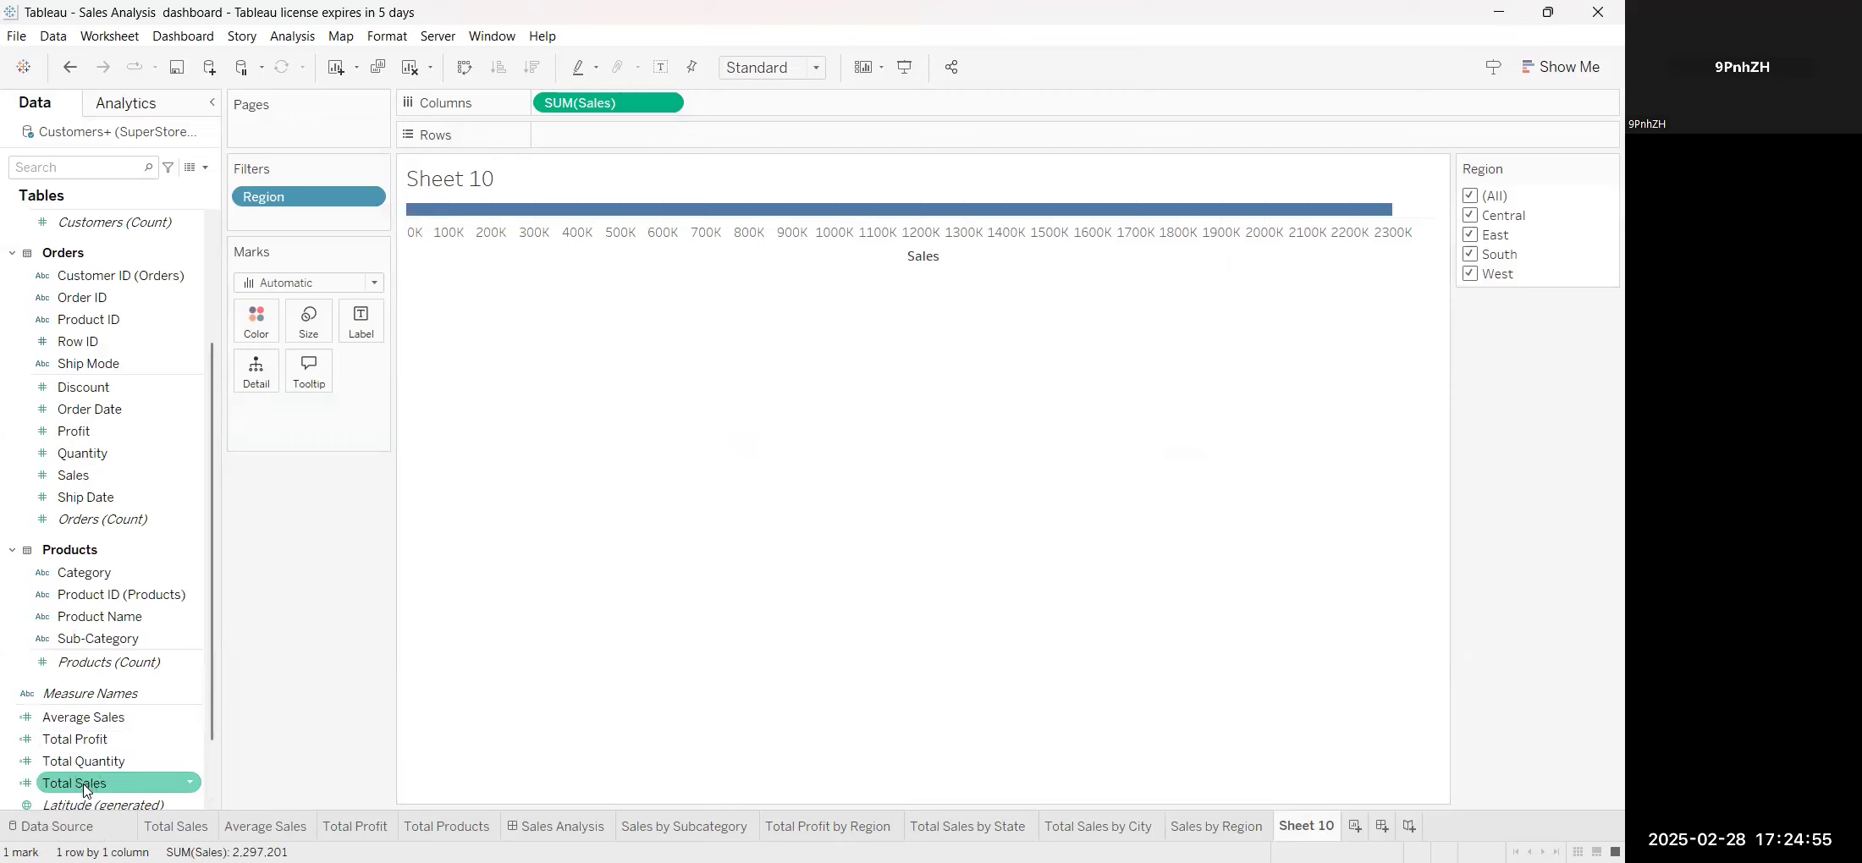
pyautogui.moveTo(110, 638)
pyautogui.mouseDown()
pyautogui.moveTo(212, 596)
pyautogui.moveTo(605, 103)
pyautogui.mouseUp()
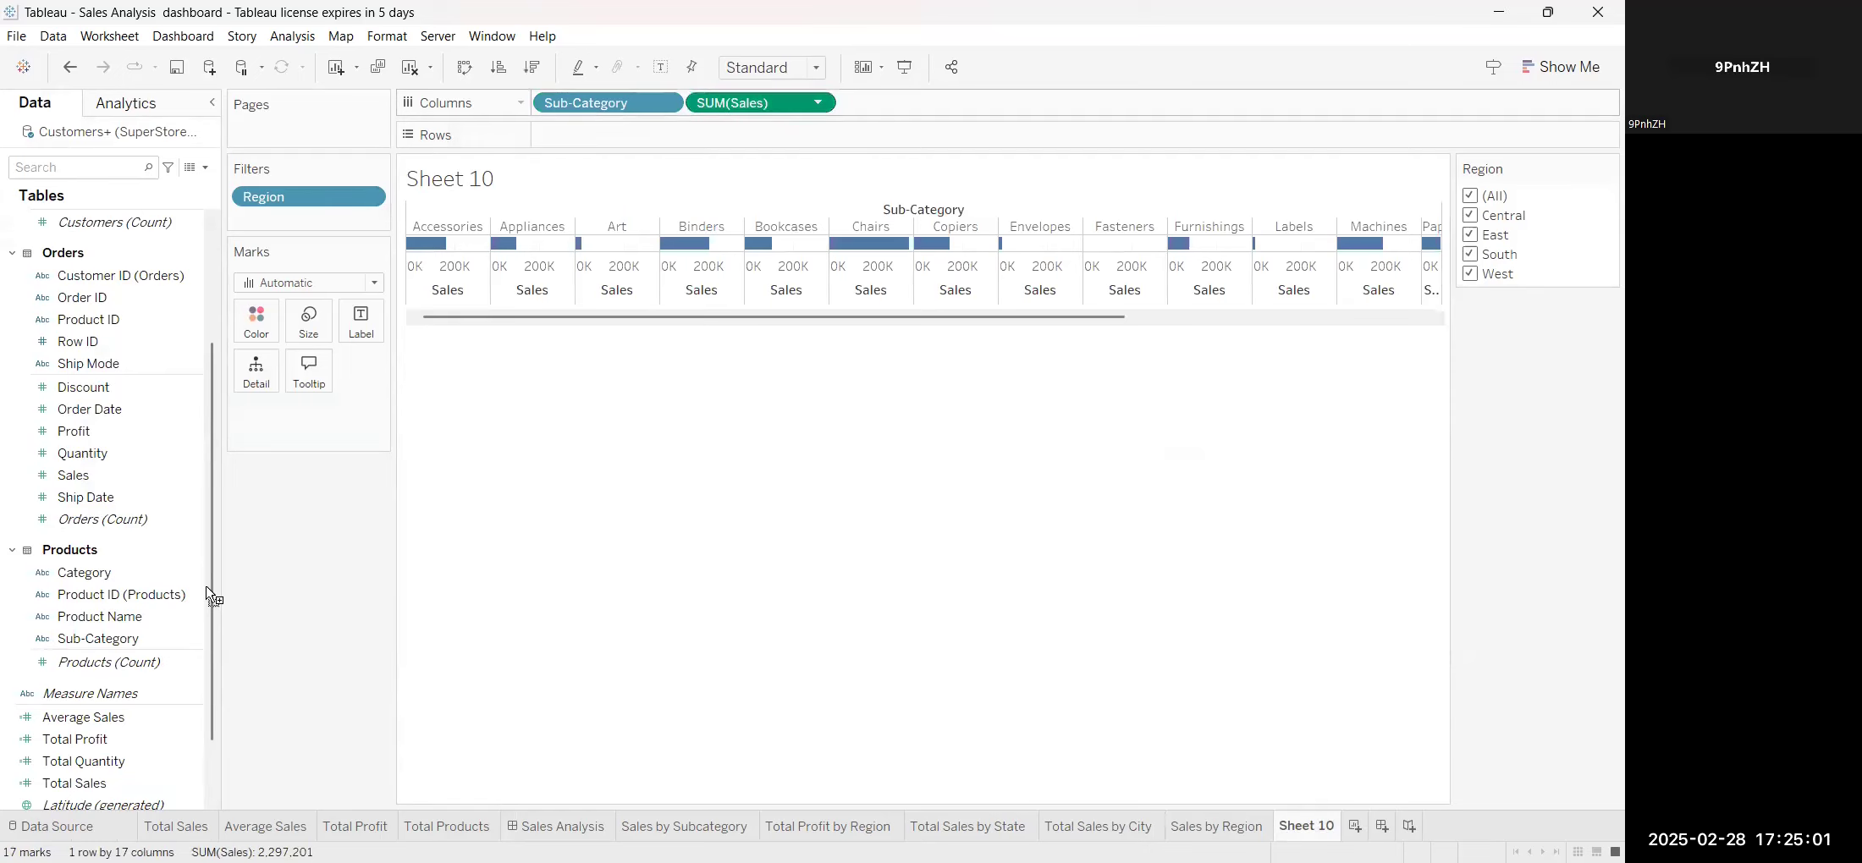
pyautogui.moveTo(733, 103); pyautogui.dragTo(607, 135)
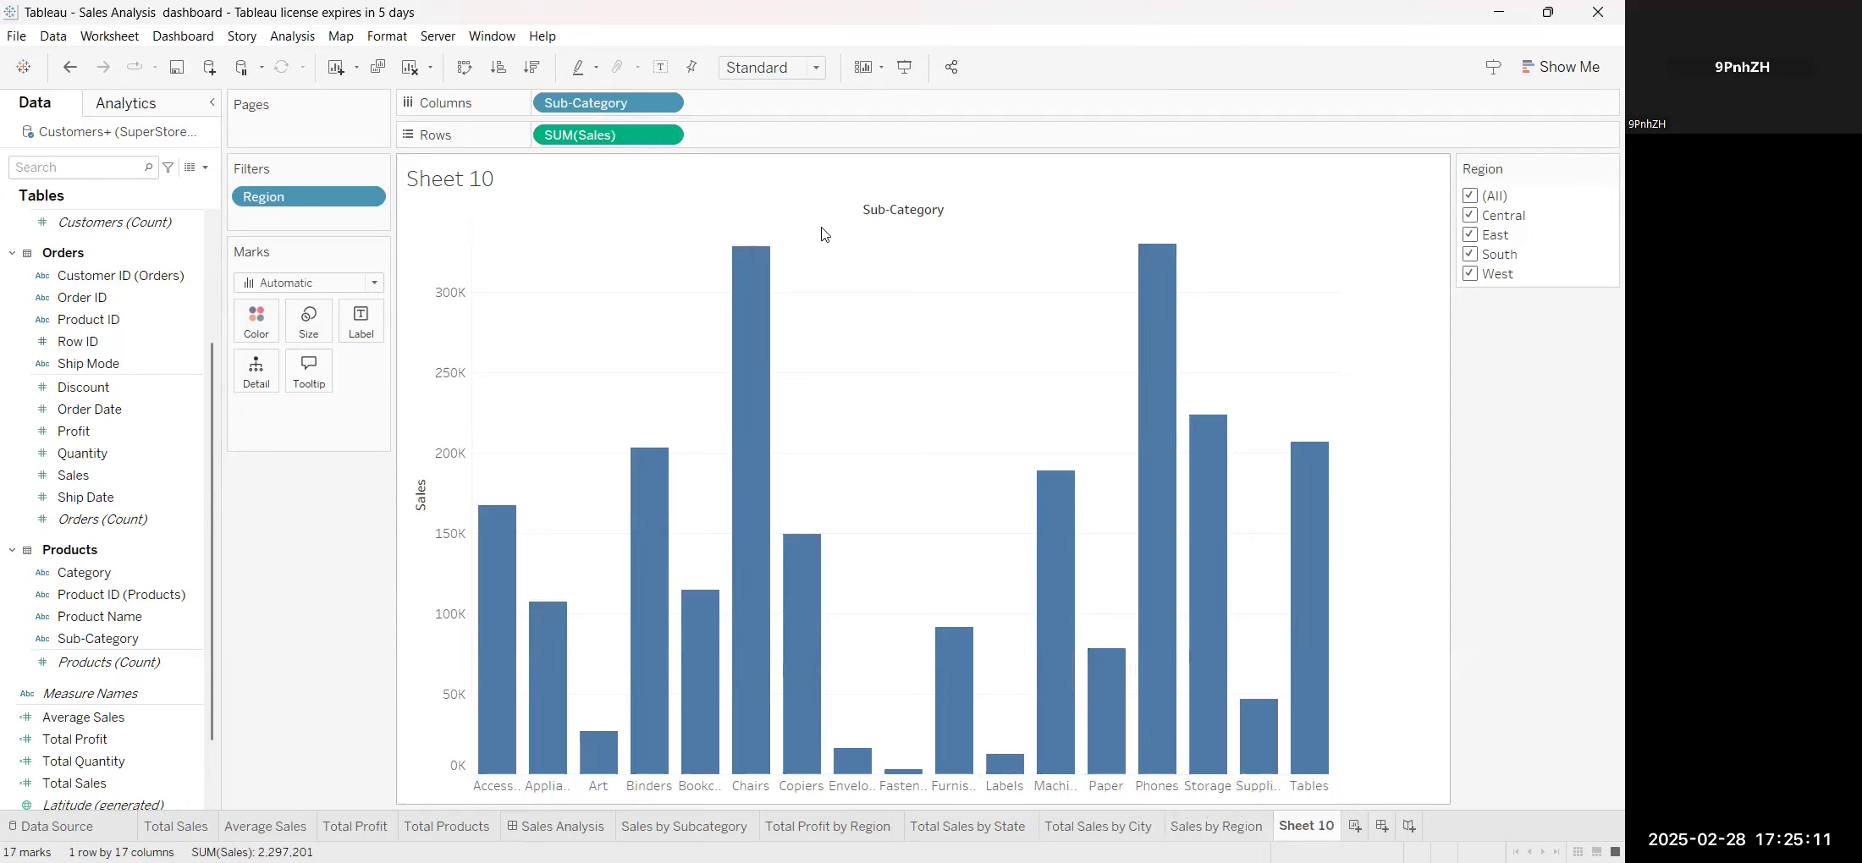
pyautogui.click(541, 69)
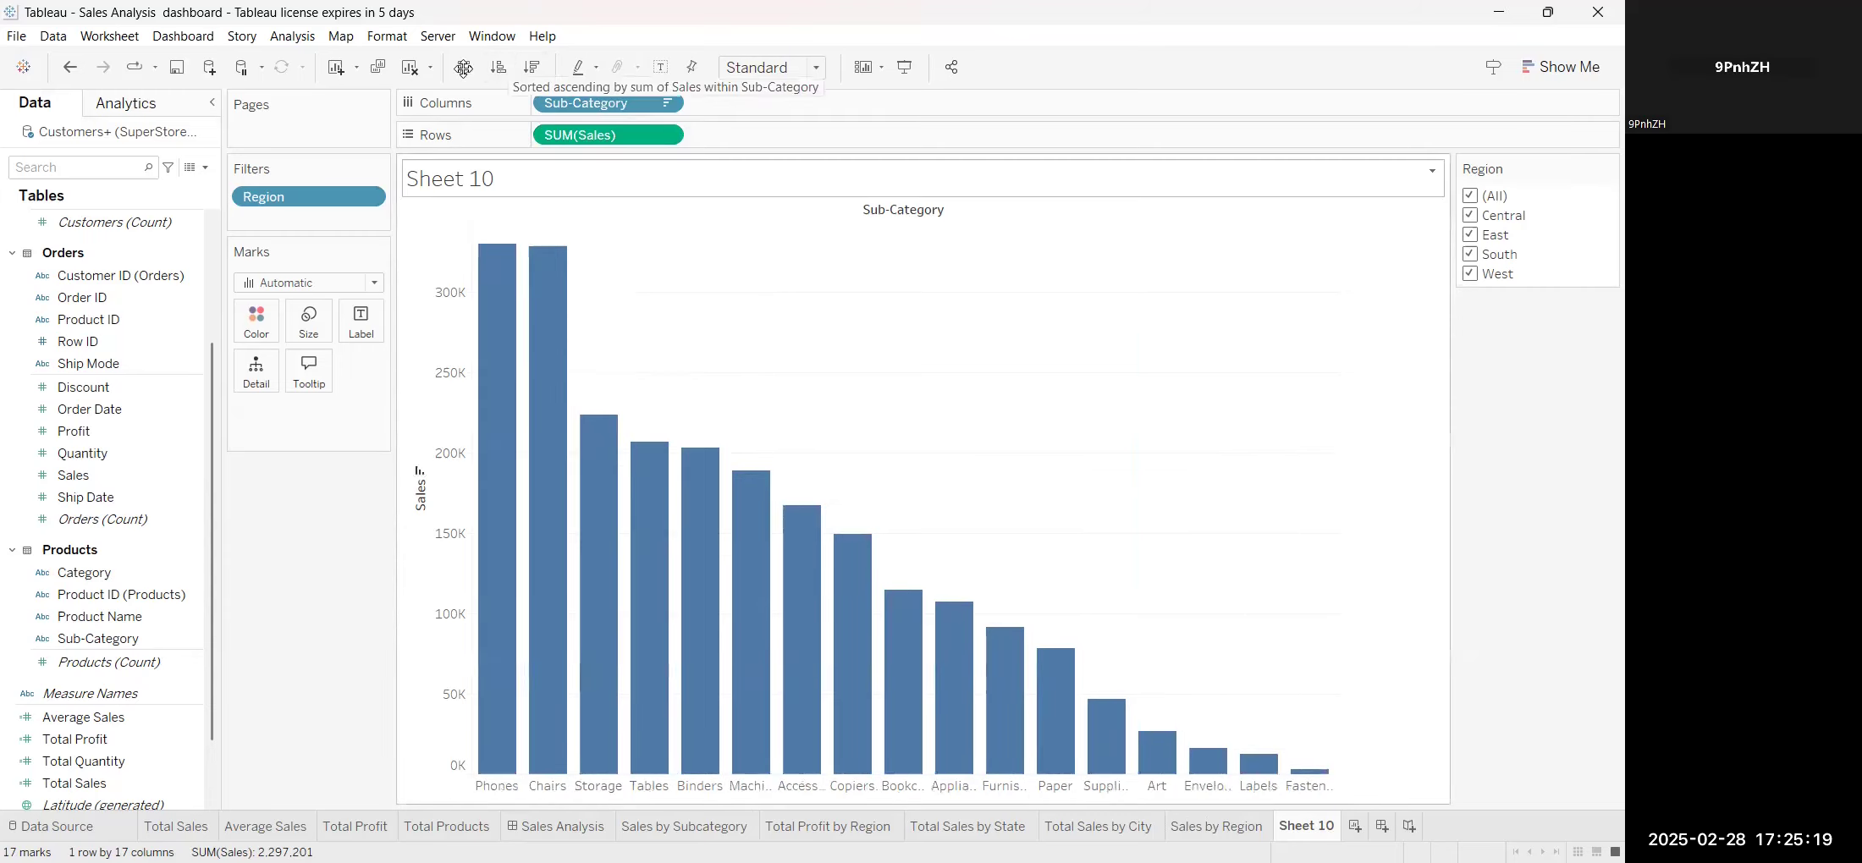
pyautogui.click(466, 71)
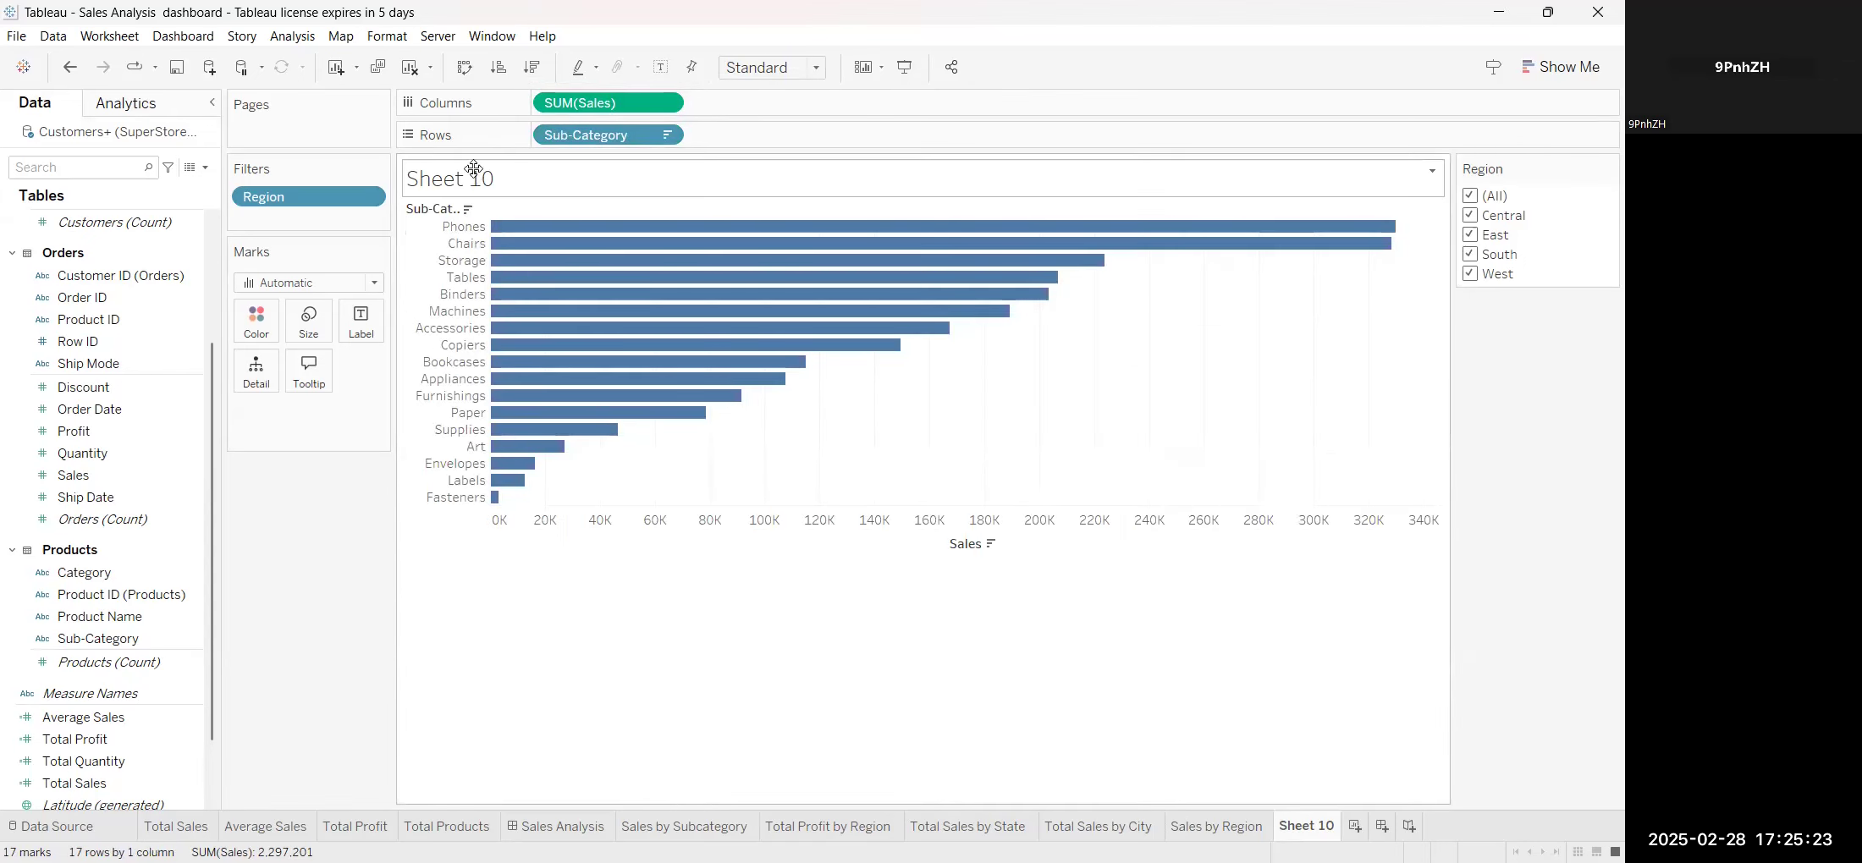
# Rename Sheet 10 as Subcategory
pyautogui.doubleClick(1305, 825)
pyautogui.write('Sub')
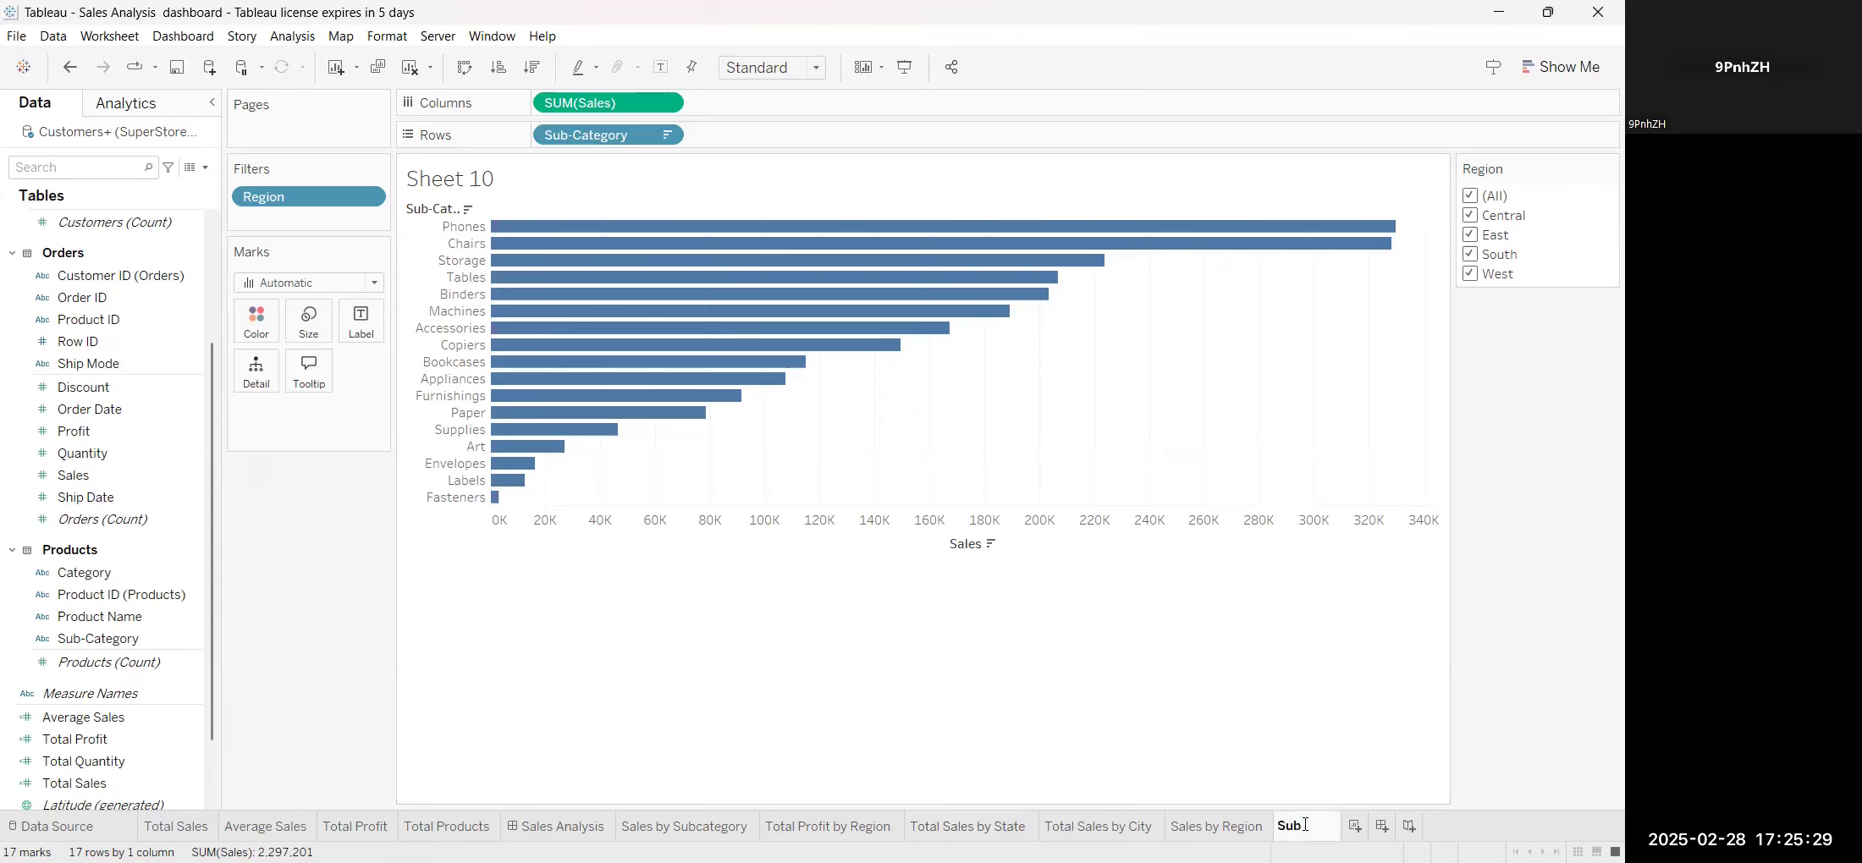
pyautogui.write('category')
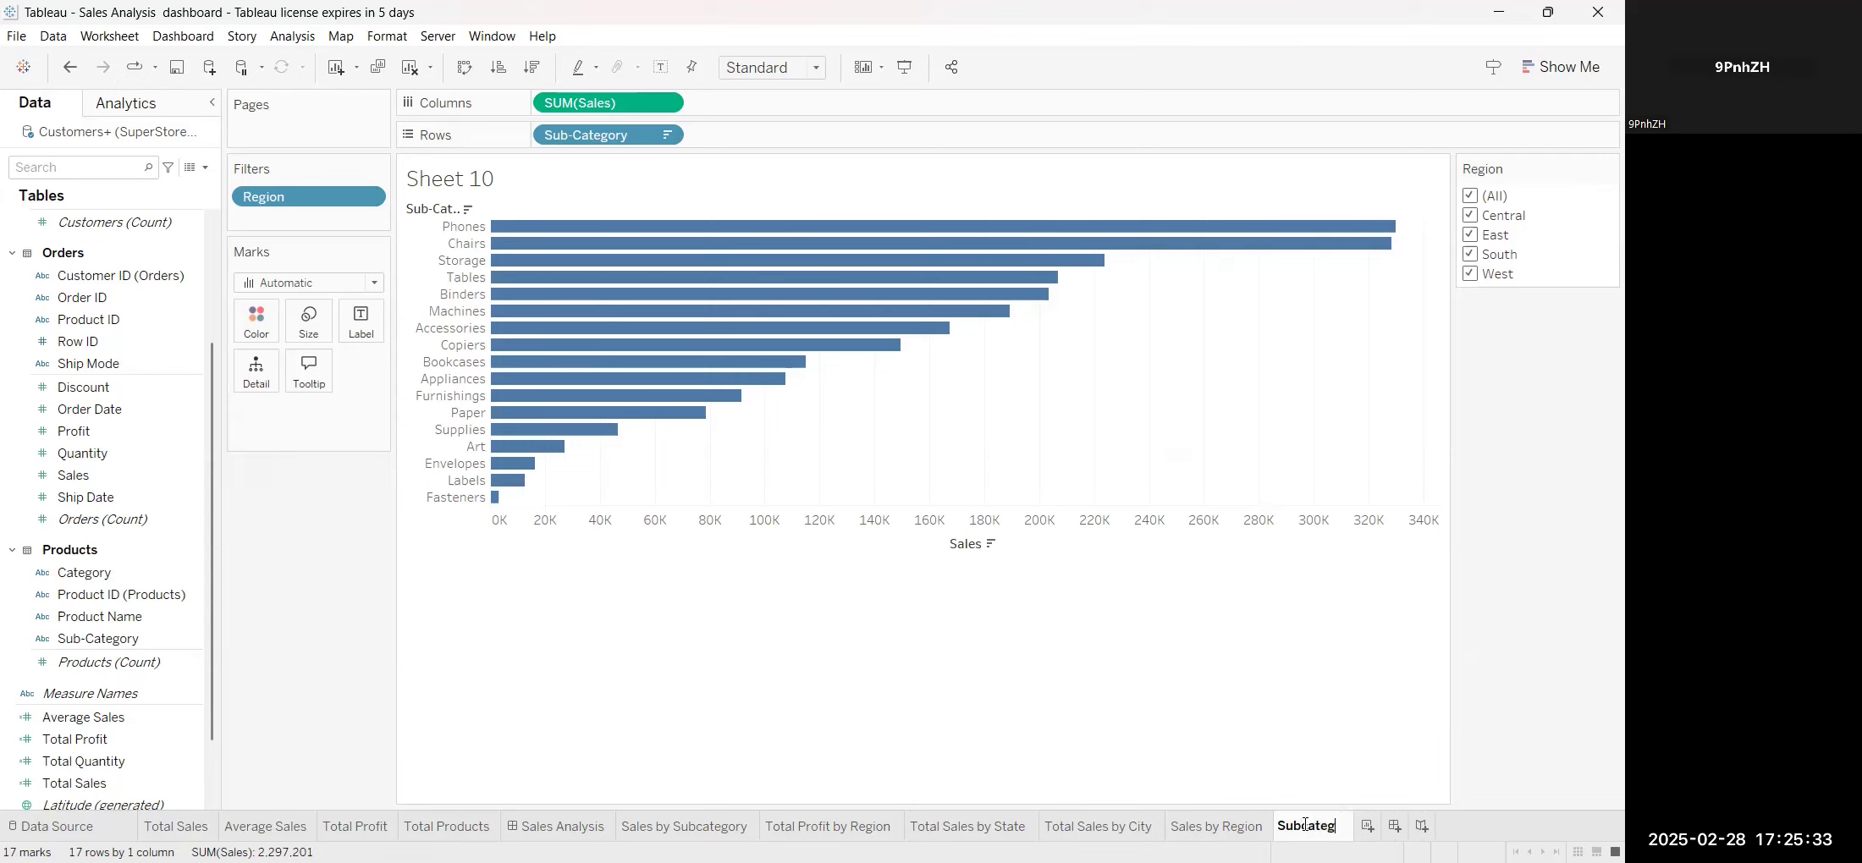
pyautogui.press('Return')
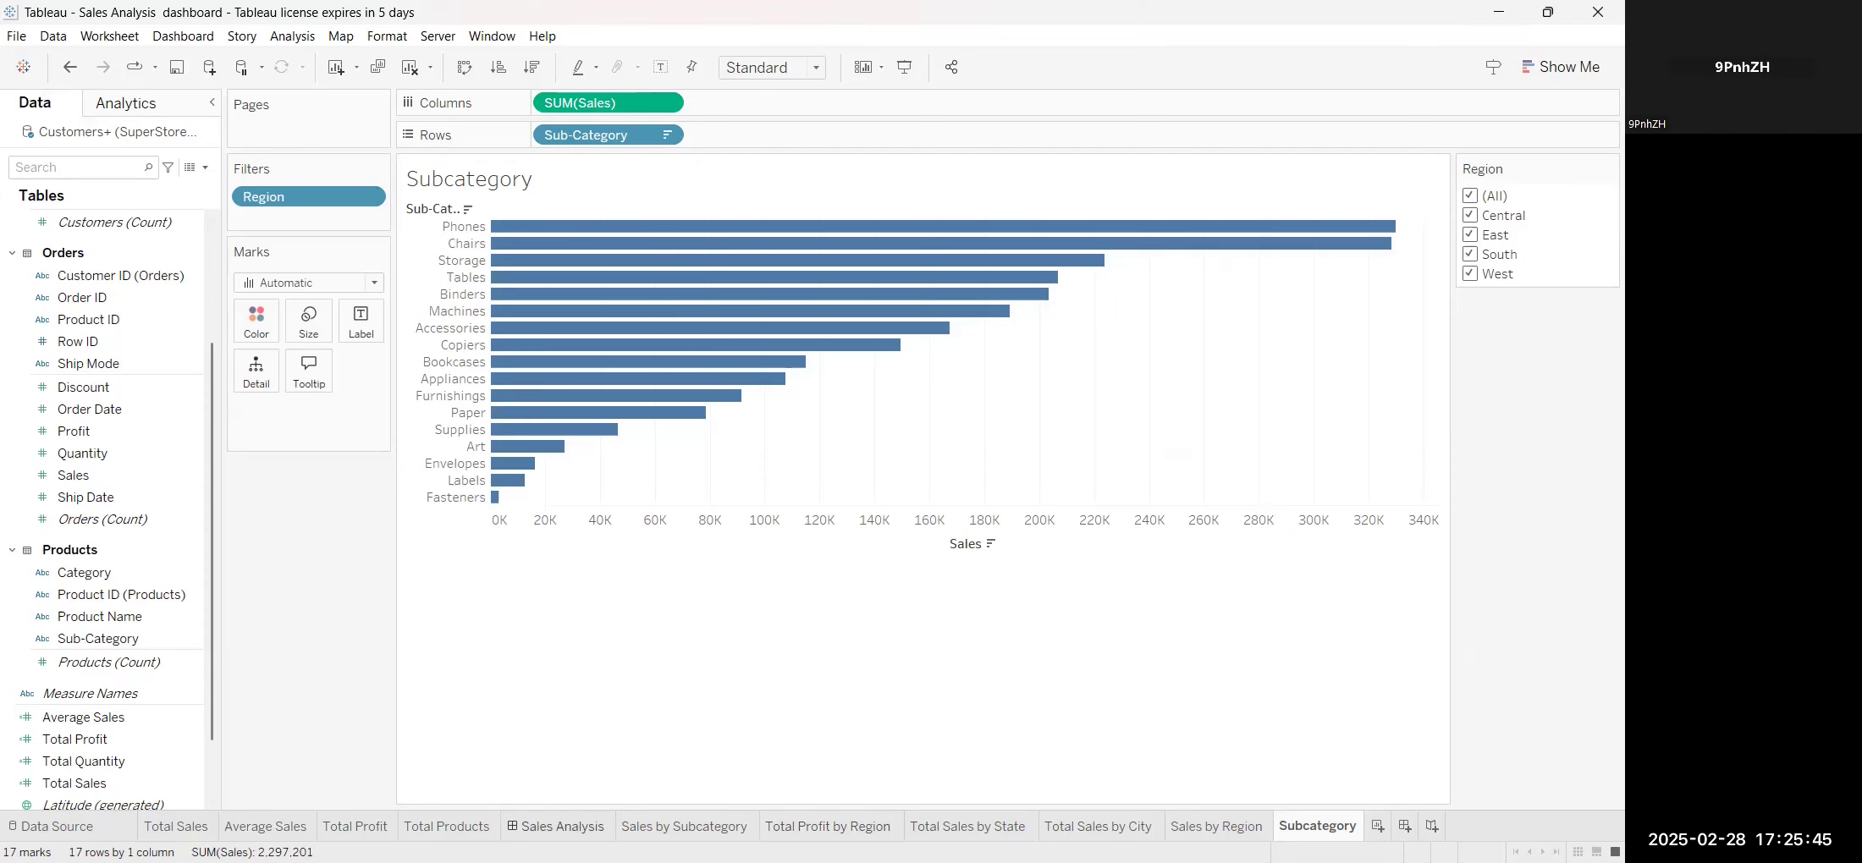
# Add the Subcategory sheet to the Sales Analysis dashboard below the Profit legend and hide its title
pyautogui.click(562, 827)
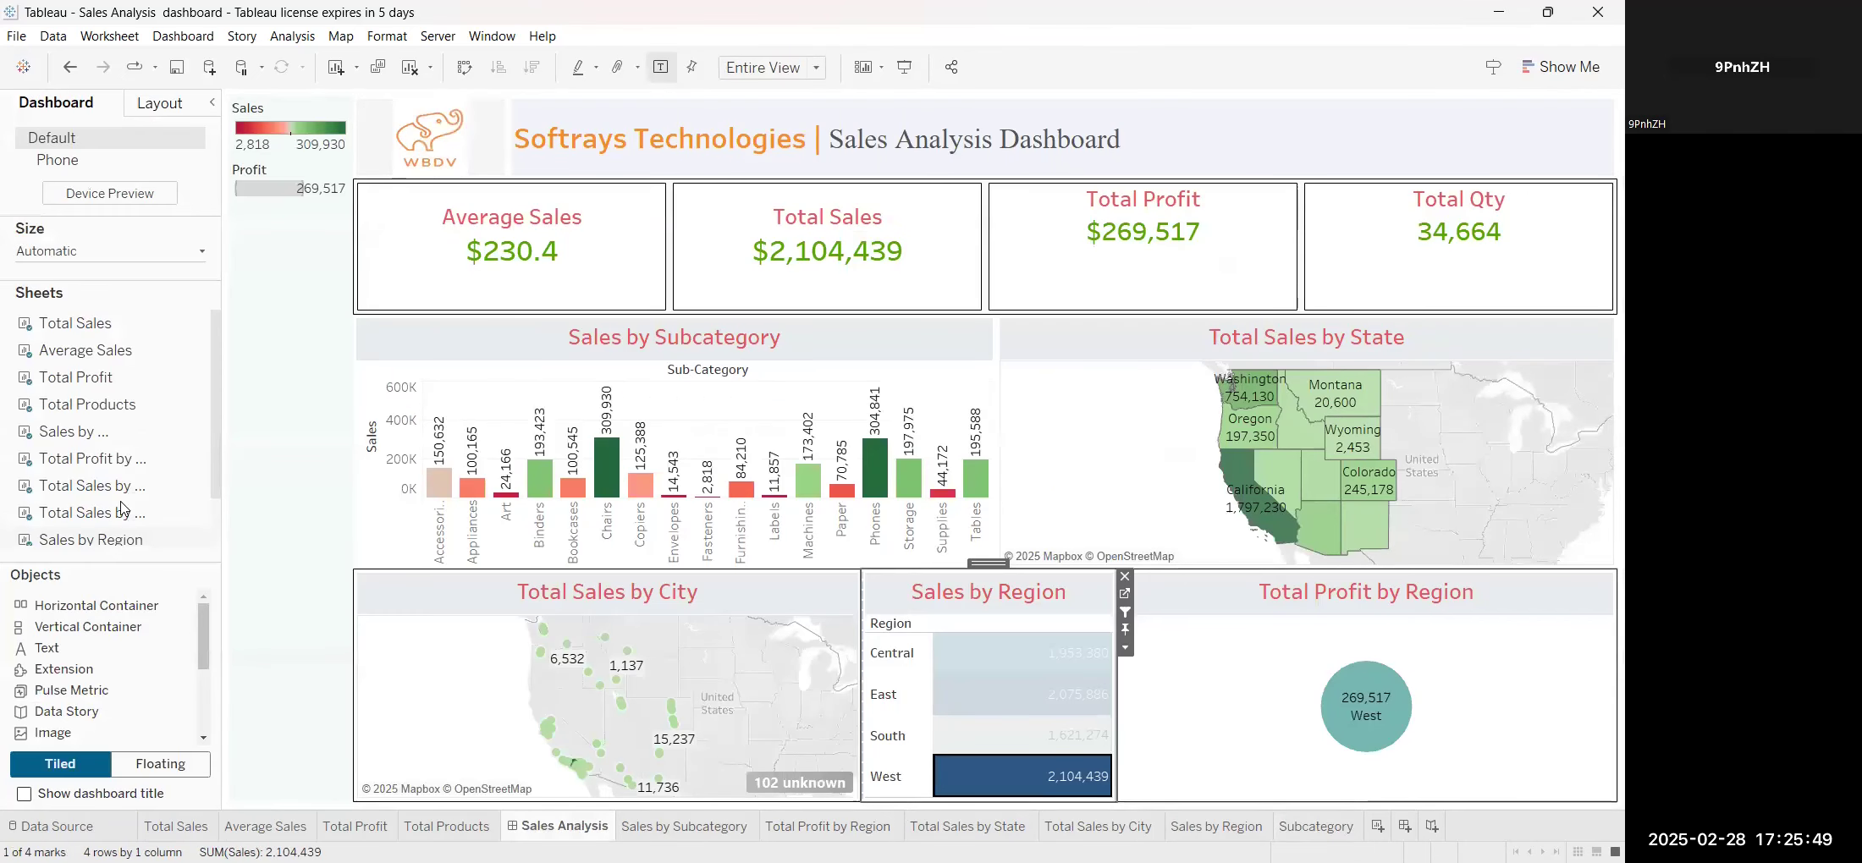
pyautogui.scroll(-1, 118, 514)
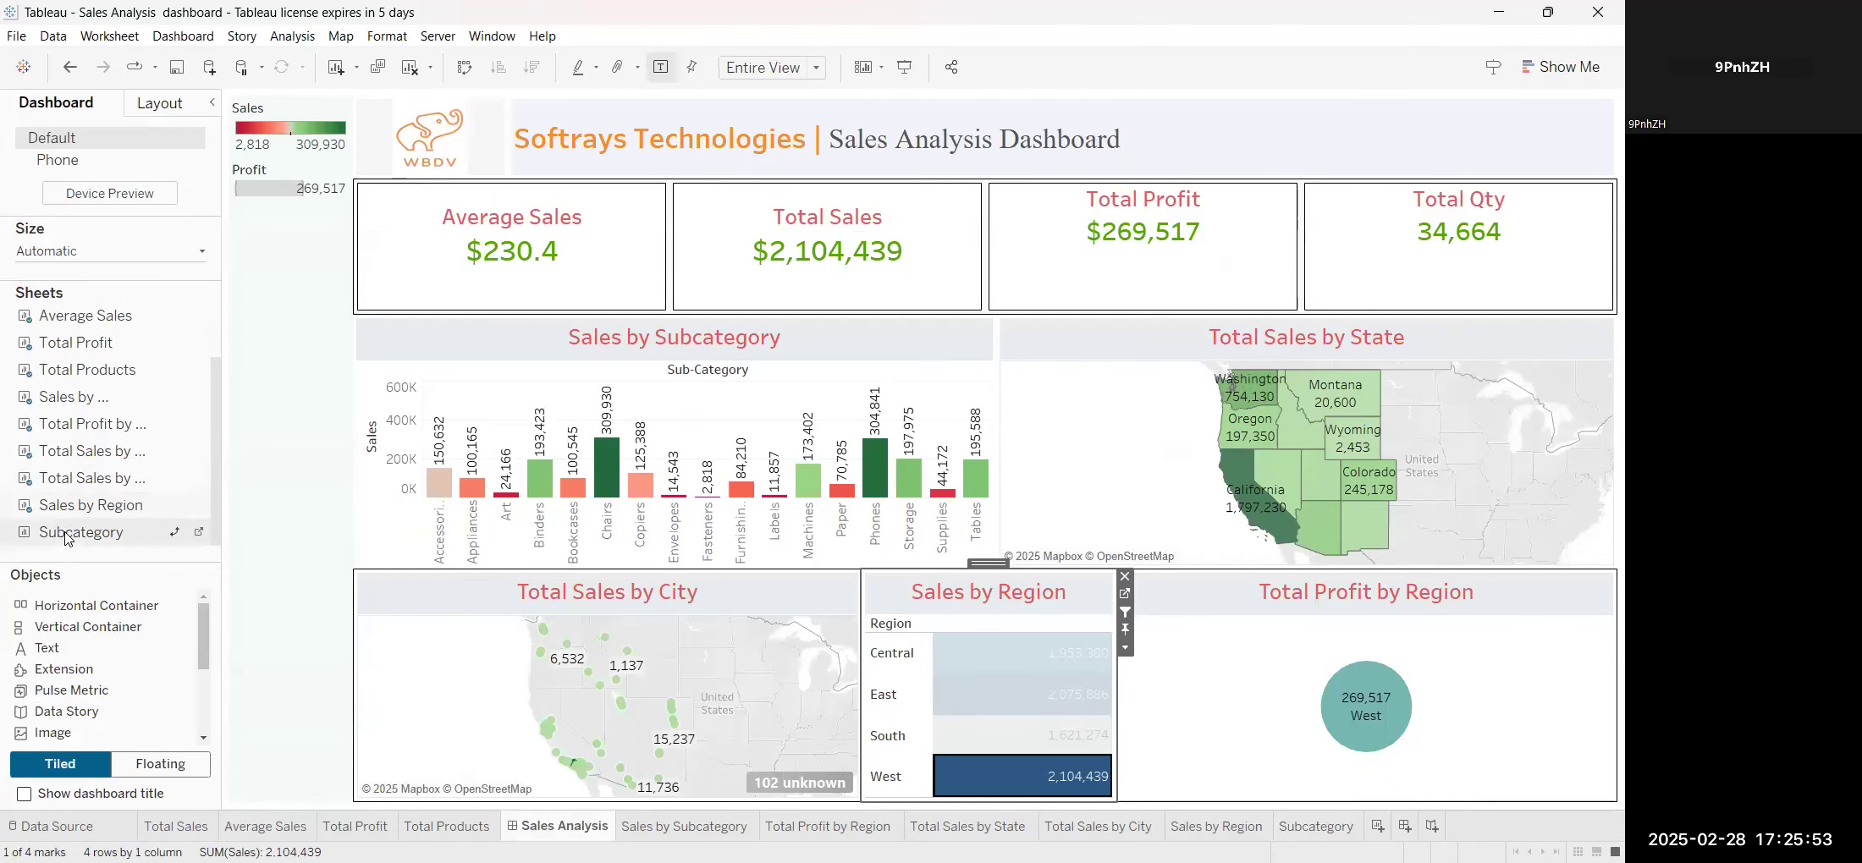
pyautogui.moveTo(68, 538)
pyautogui.mouseDown()
pyautogui.moveTo(299, 481)
pyautogui.moveTo(378, 412)
pyautogui.mouseUp()
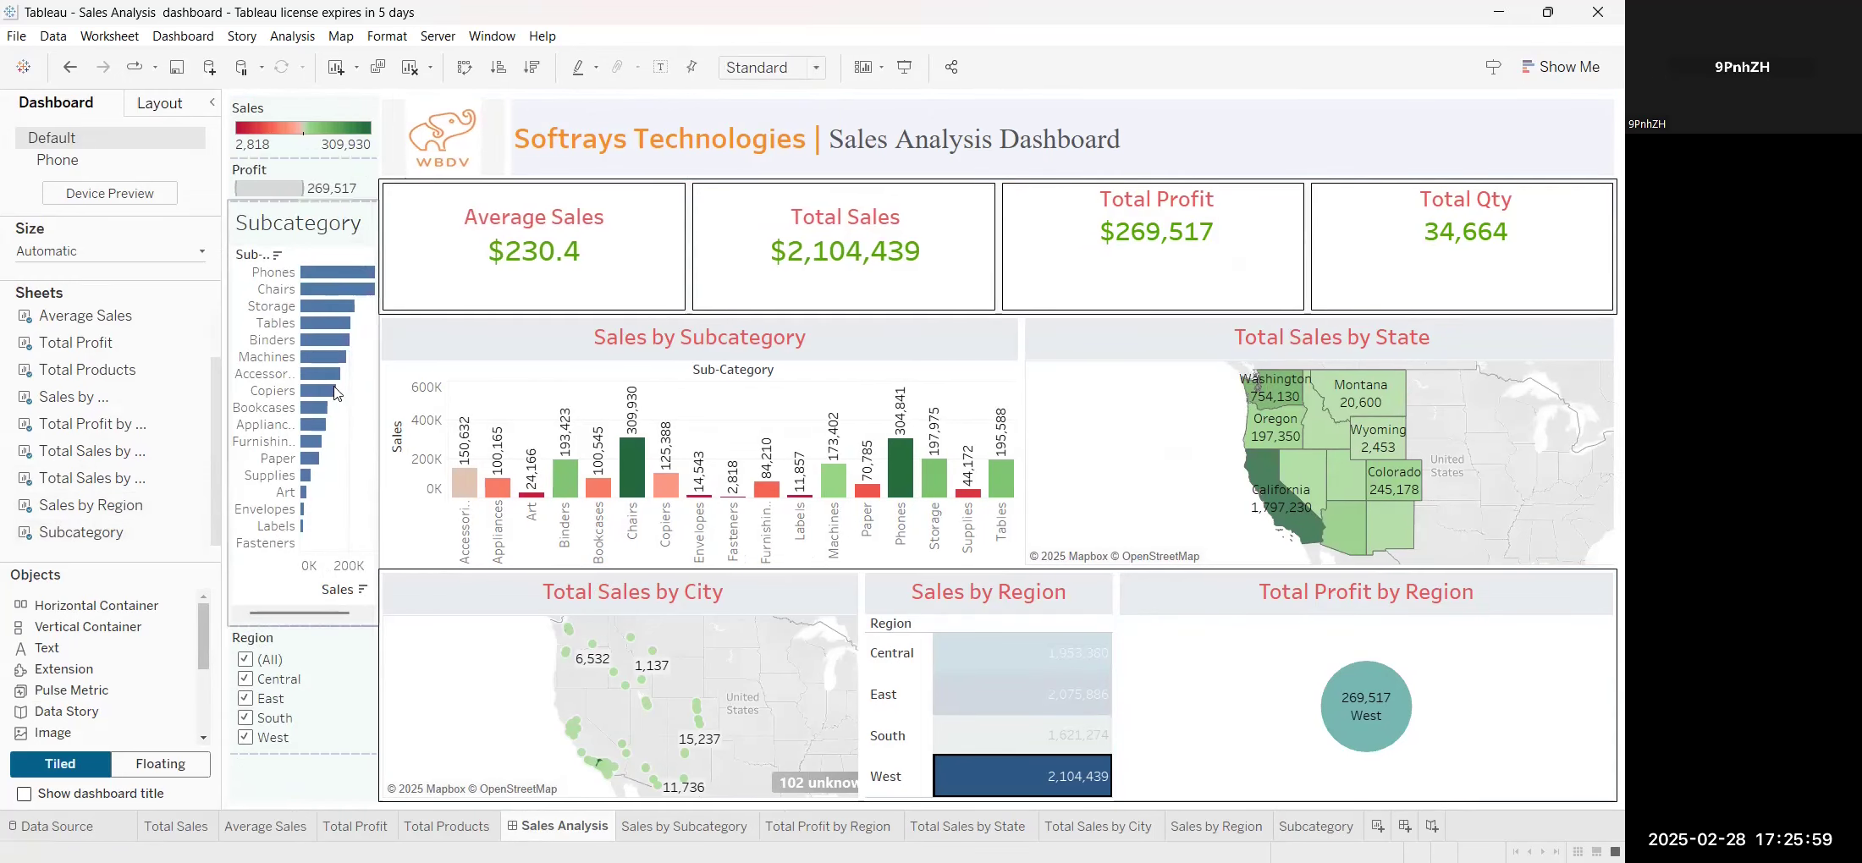
pyautogui.rightClick(318, 229)
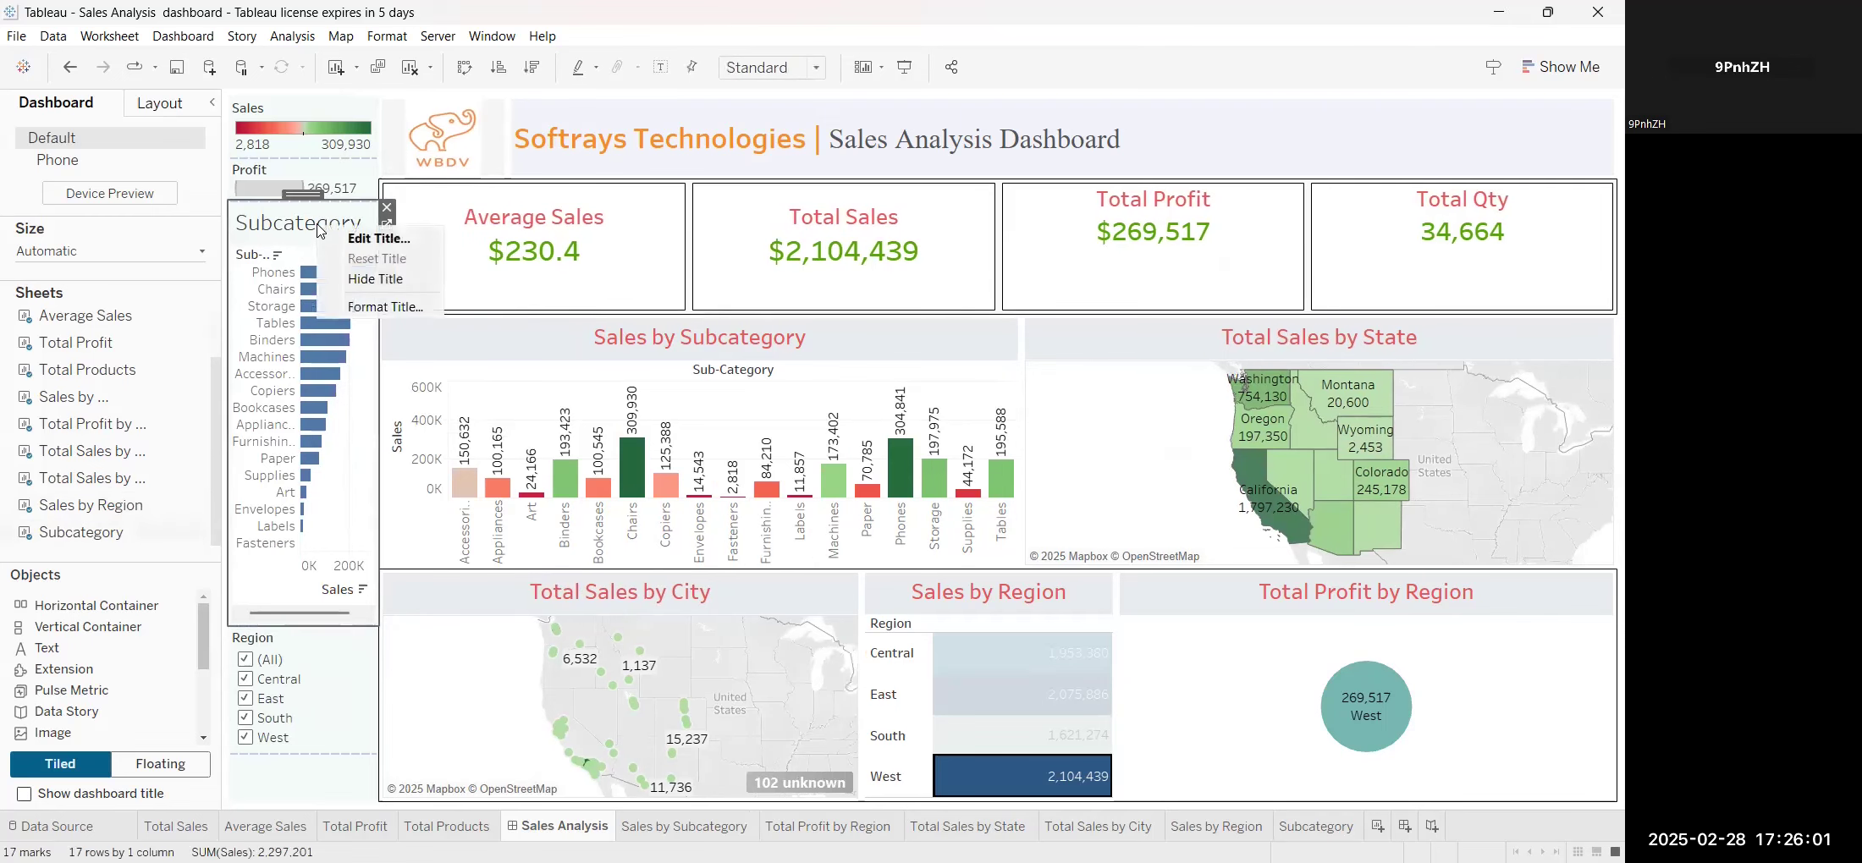
pyautogui.click(383, 280)
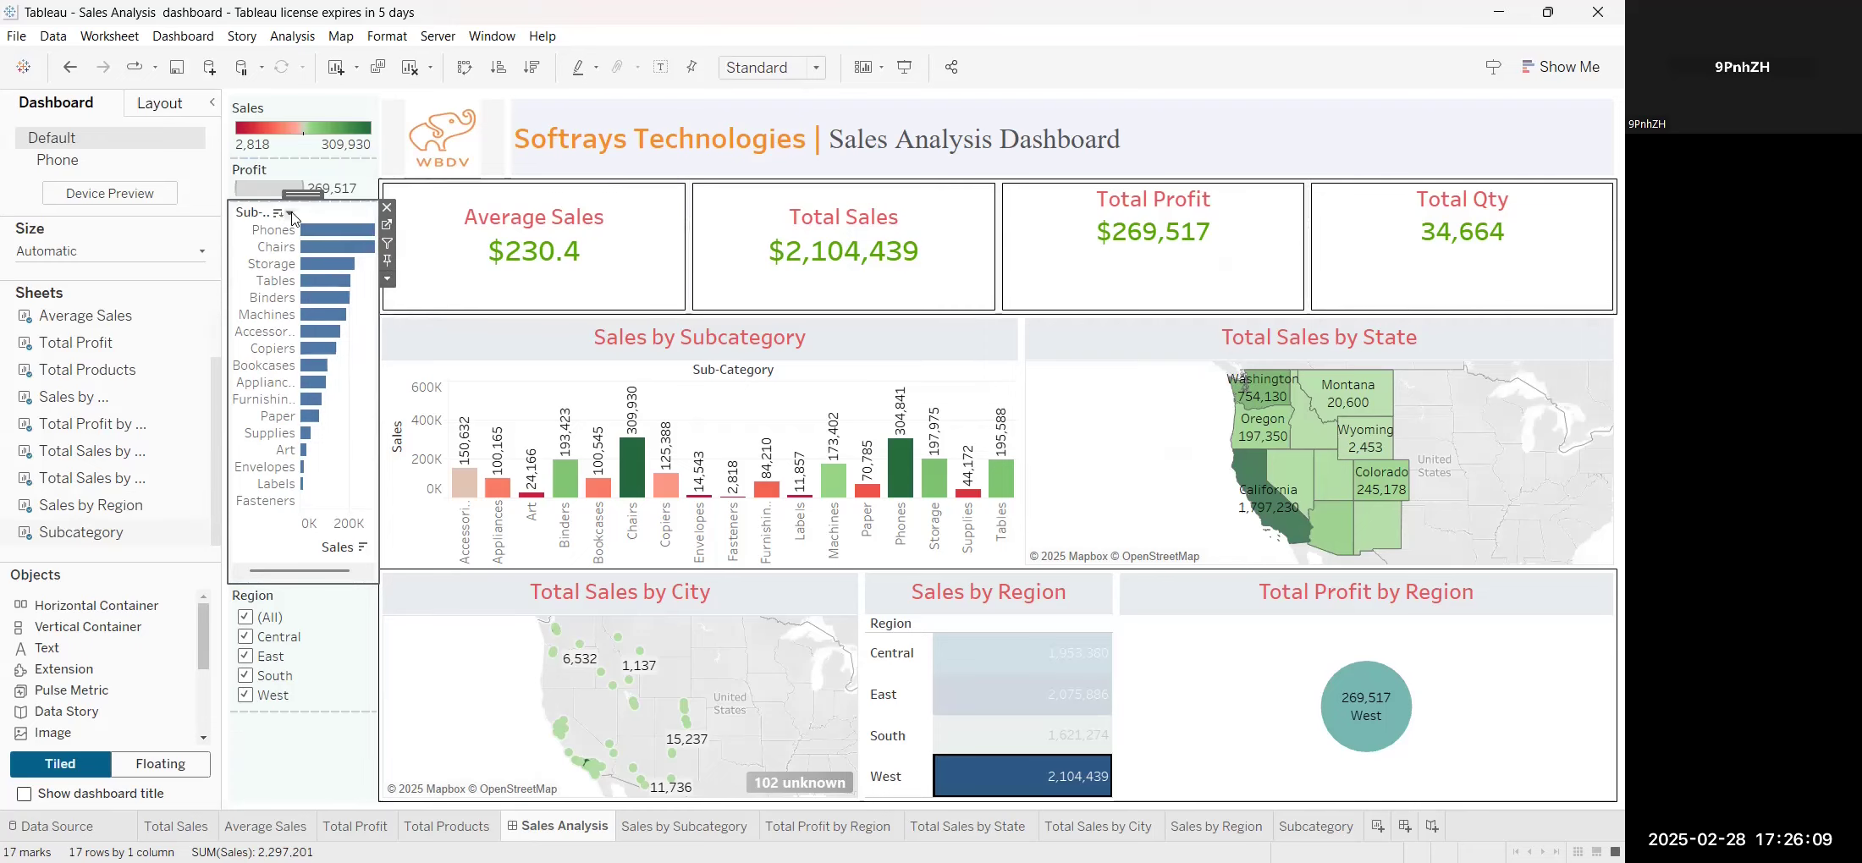
# Hide the Phones entry in the dashboard's Subcategory view
pyautogui.rightClick(294, 218)
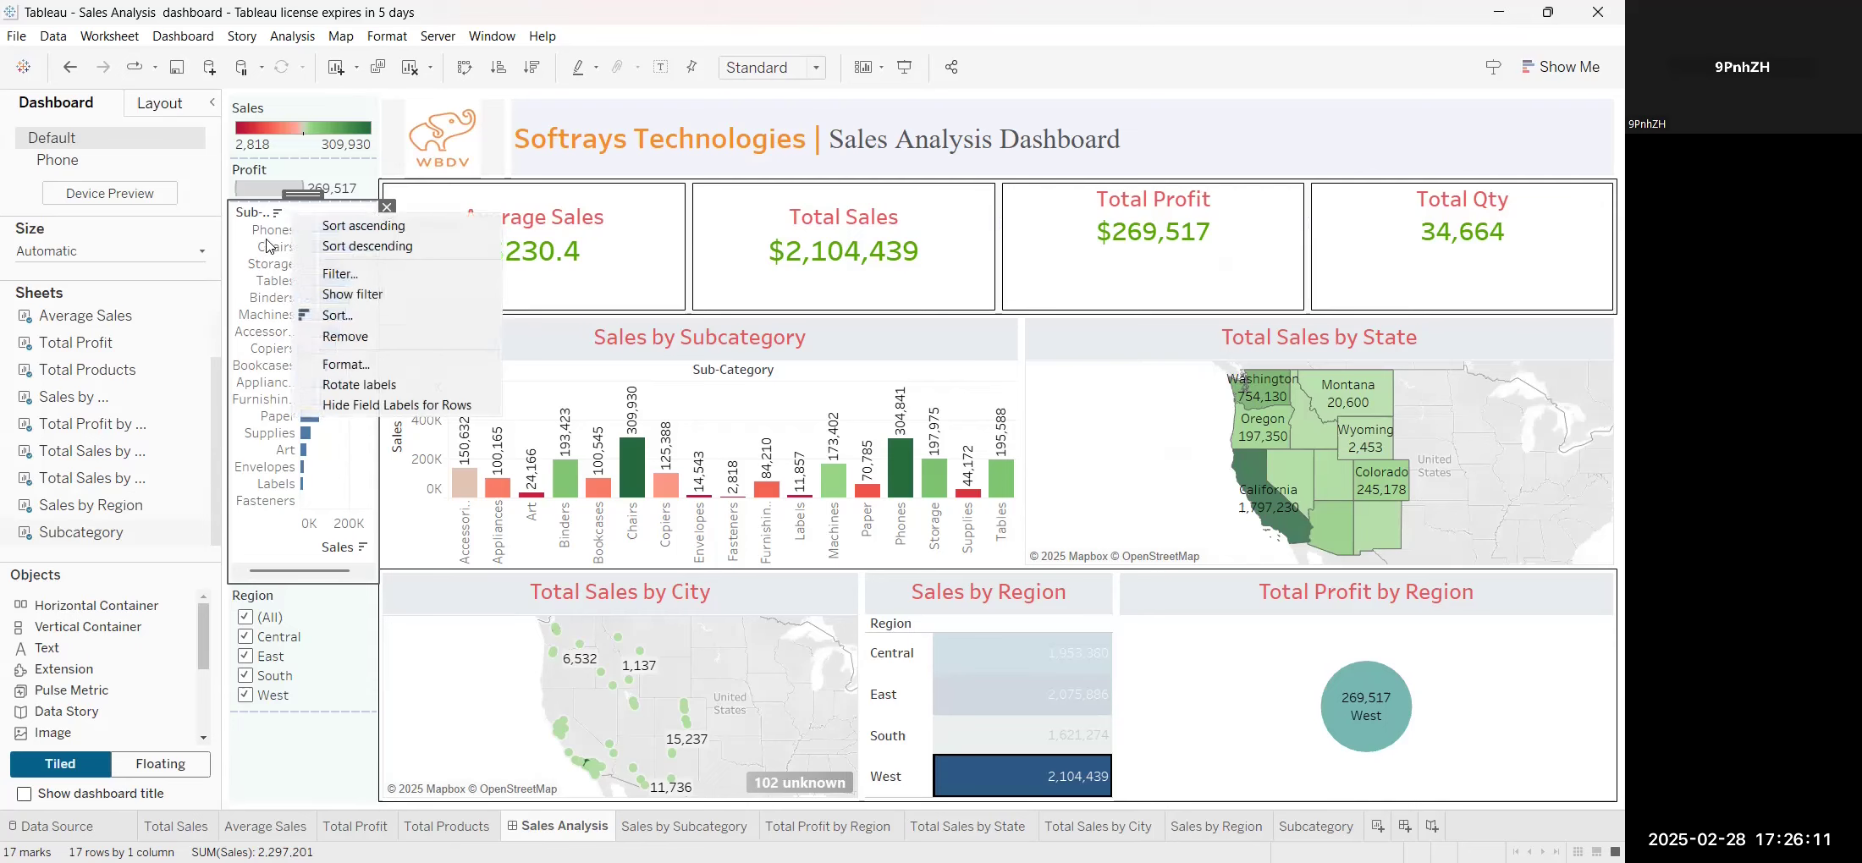
pyautogui.rightClick(336, 214)
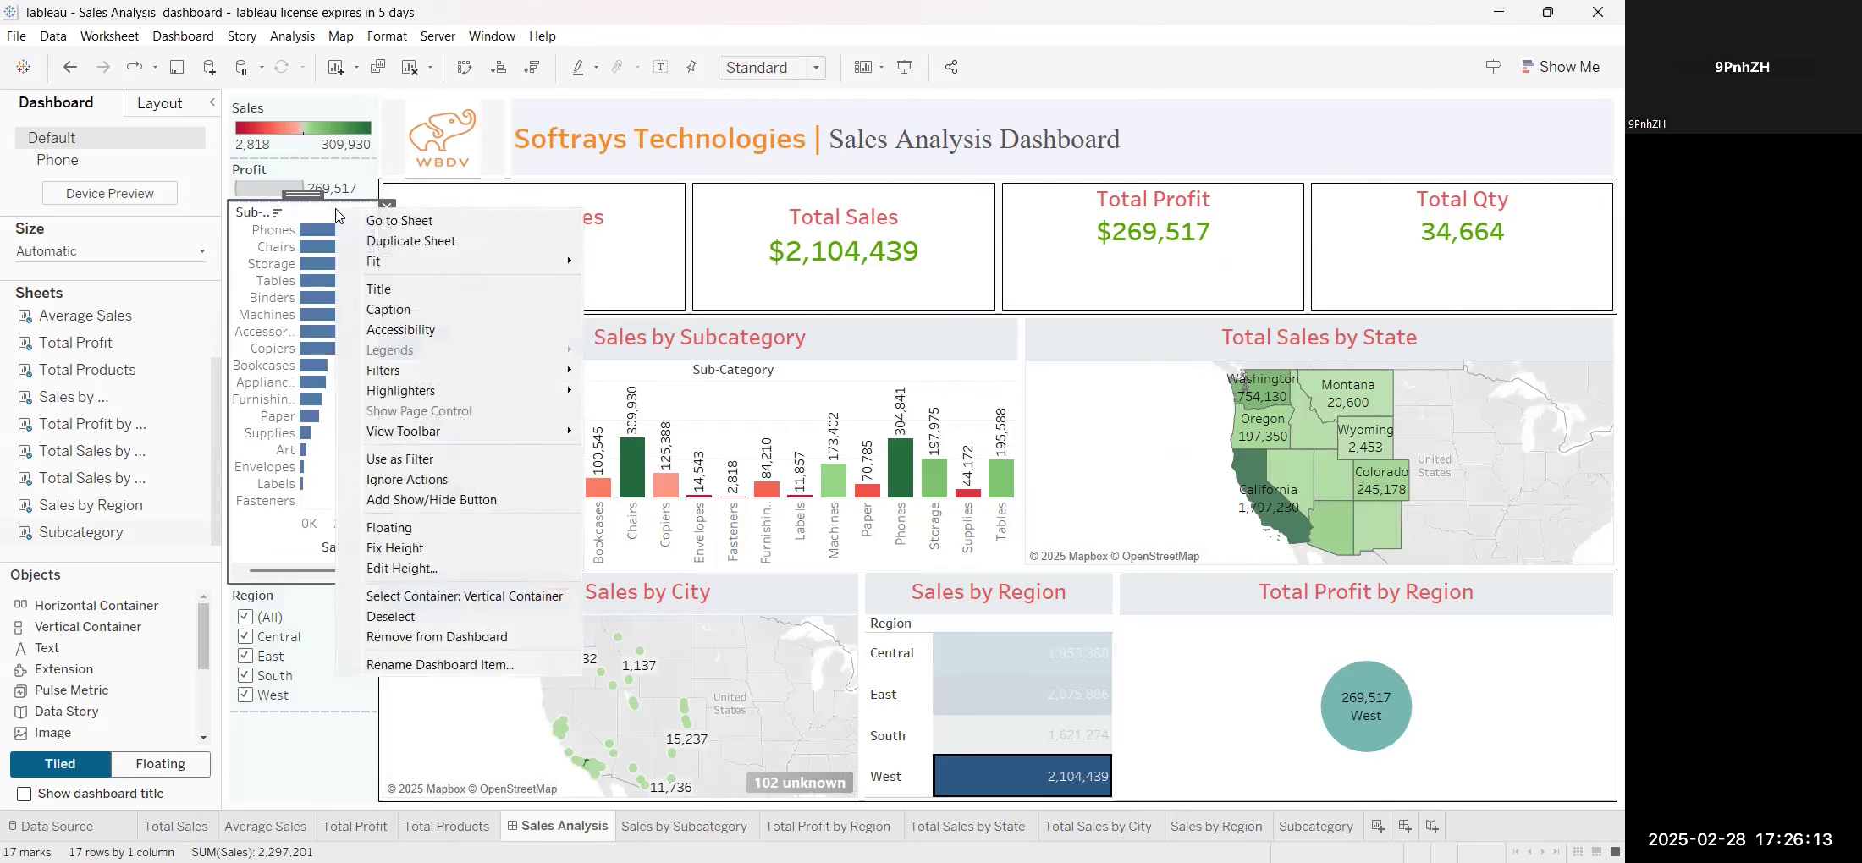
pyautogui.rightClick(313, 483)
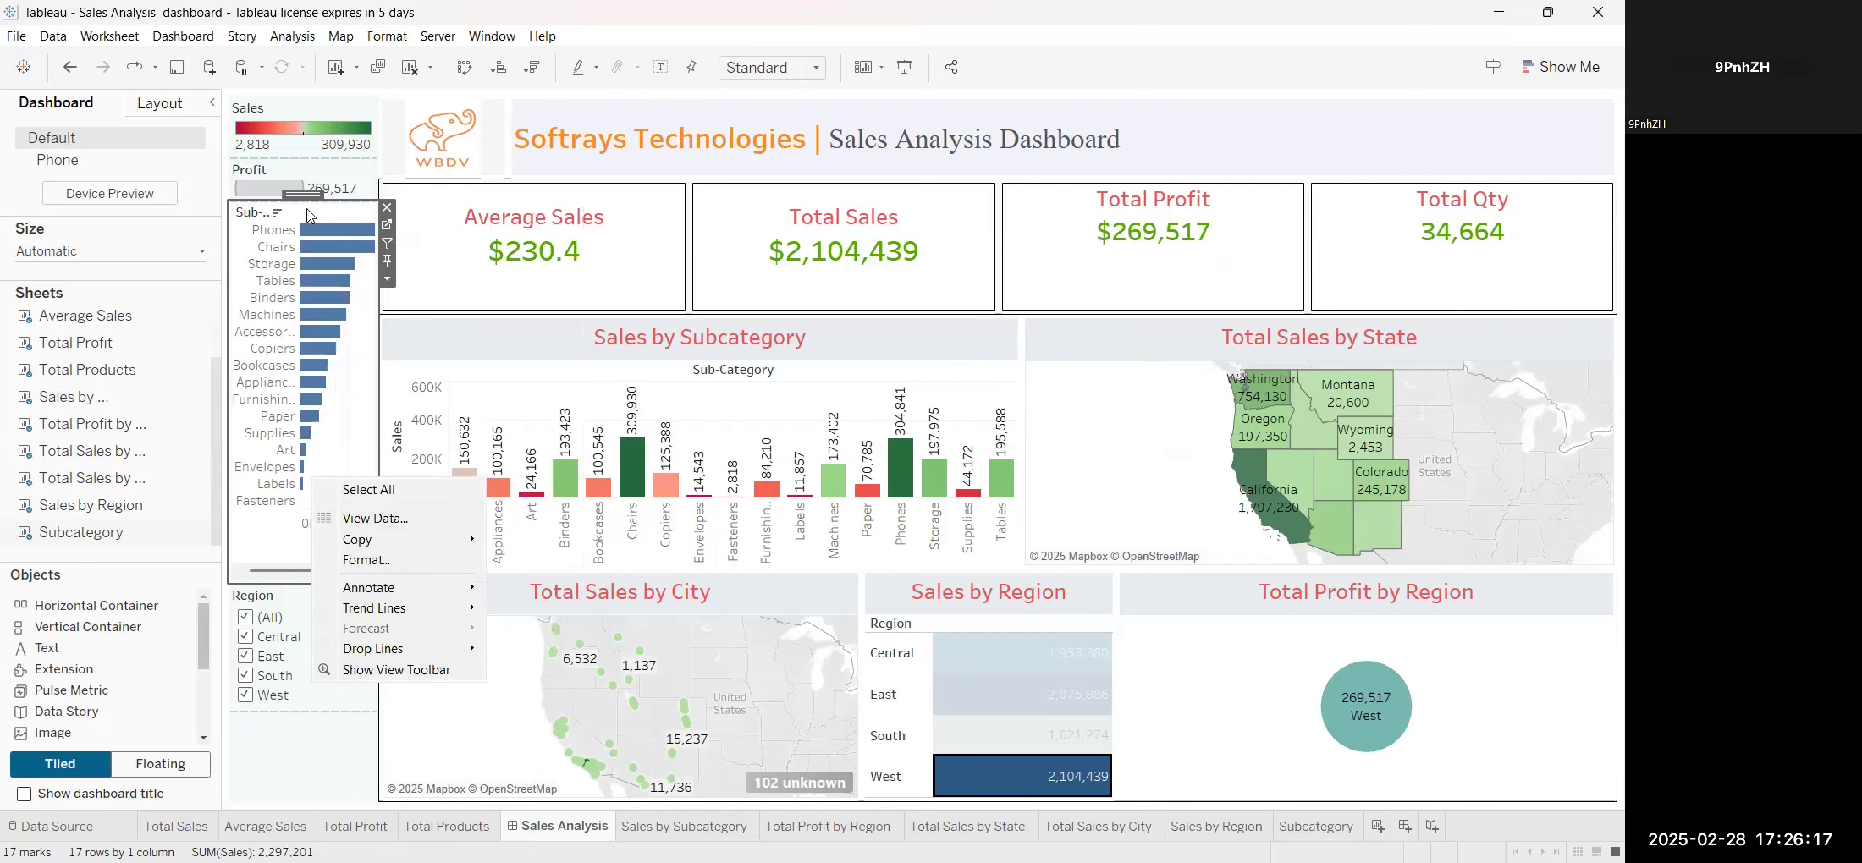
pyautogui.rightClick(309, 215)
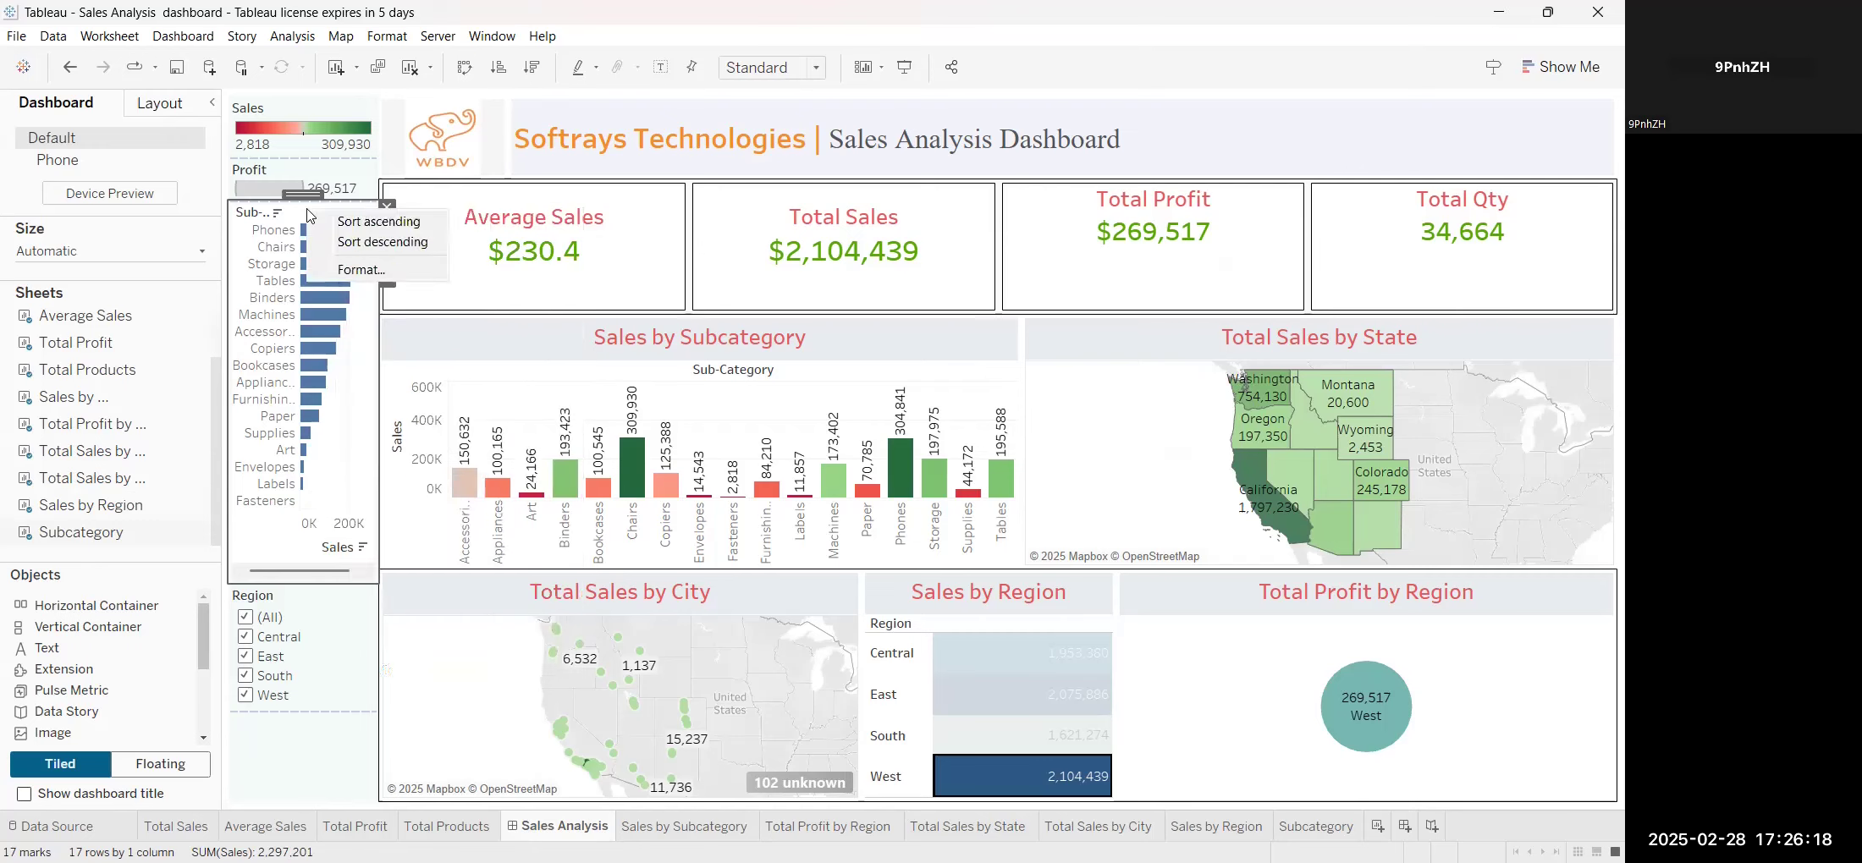
pyautogui.rightClick(270, 236)
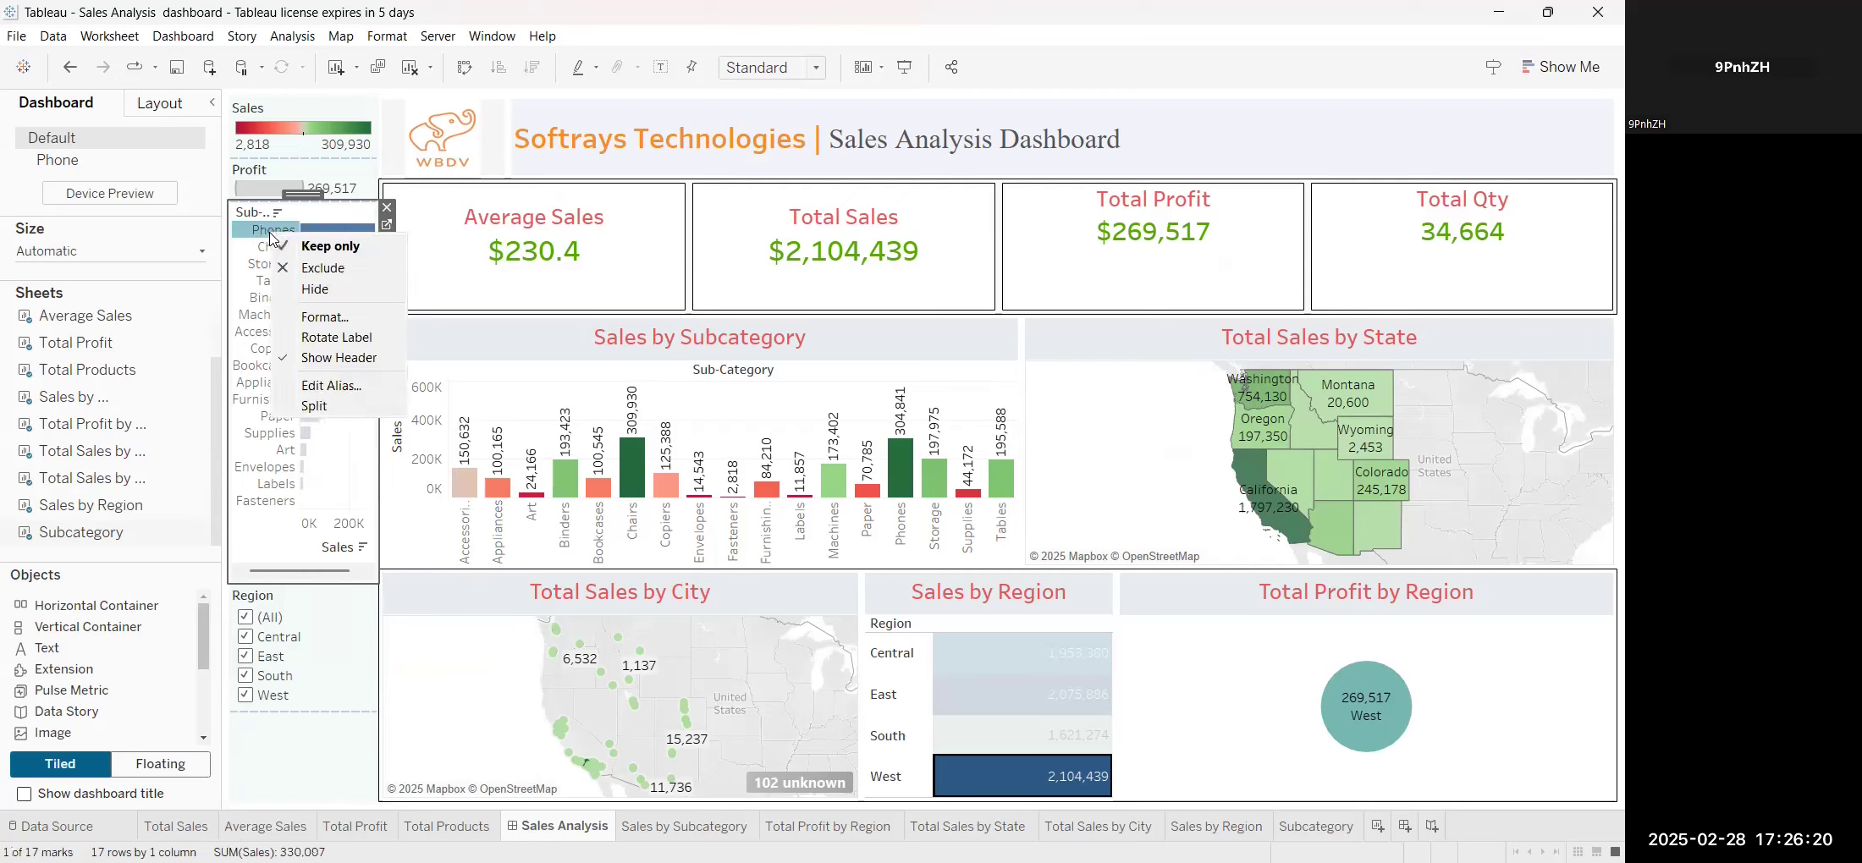
pyautogui.click(351, 290)
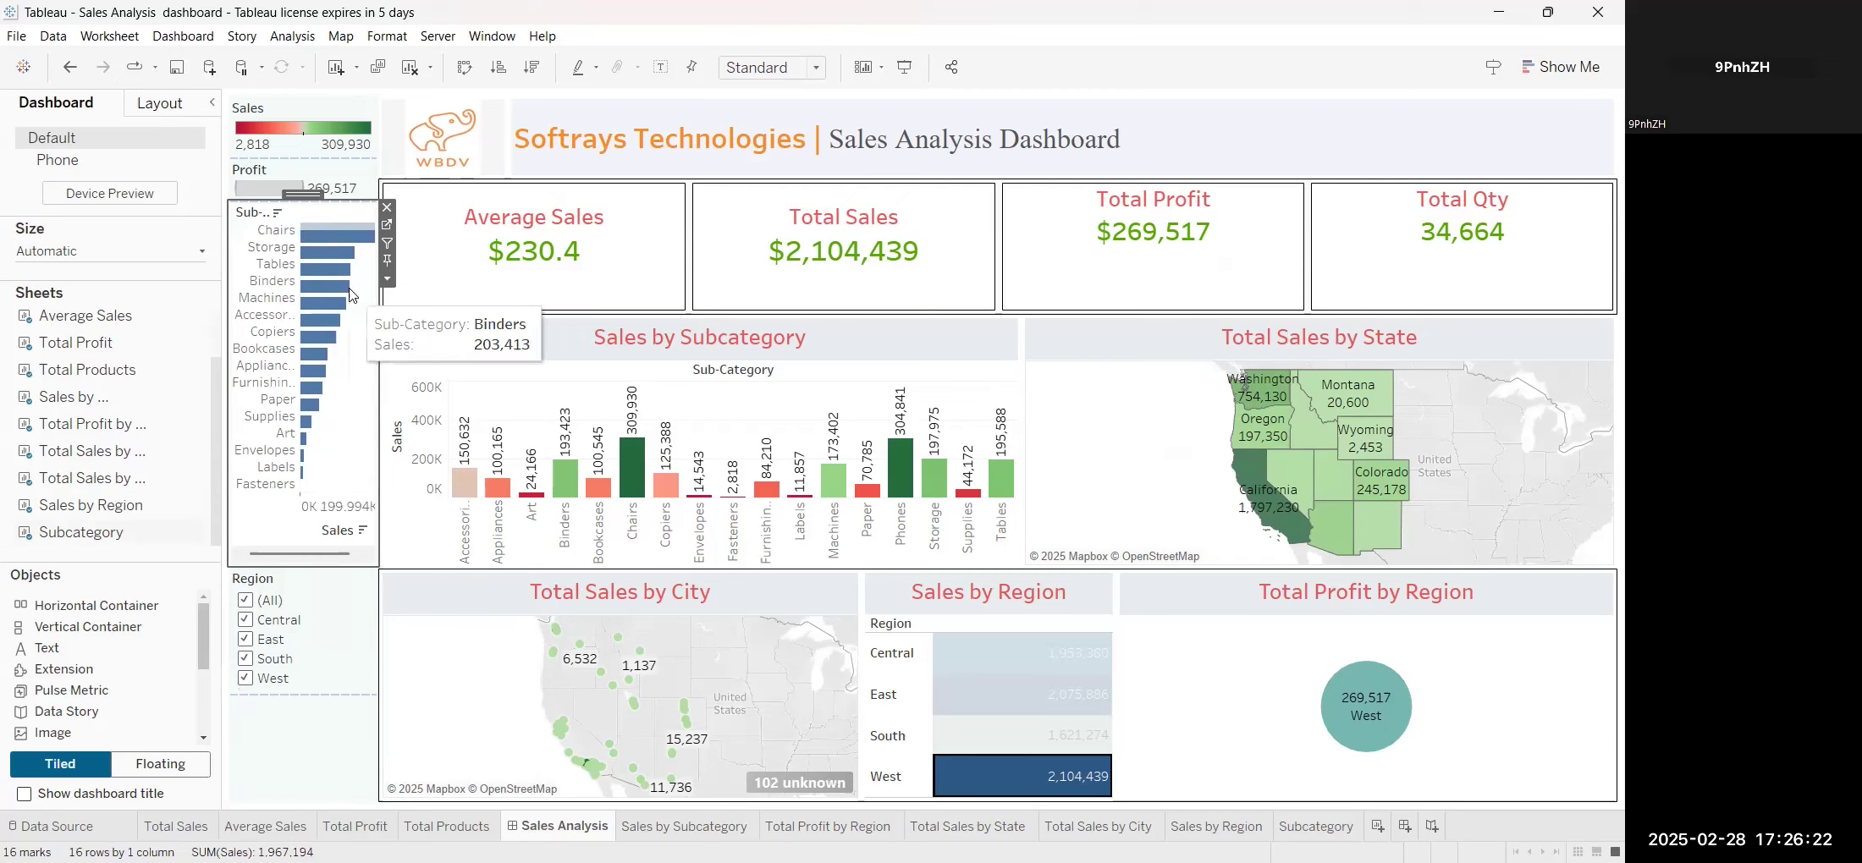
# Sort the Subcategory view by sales in ascending order and set it to be used as a filter
pyautogui.click(277, 212)
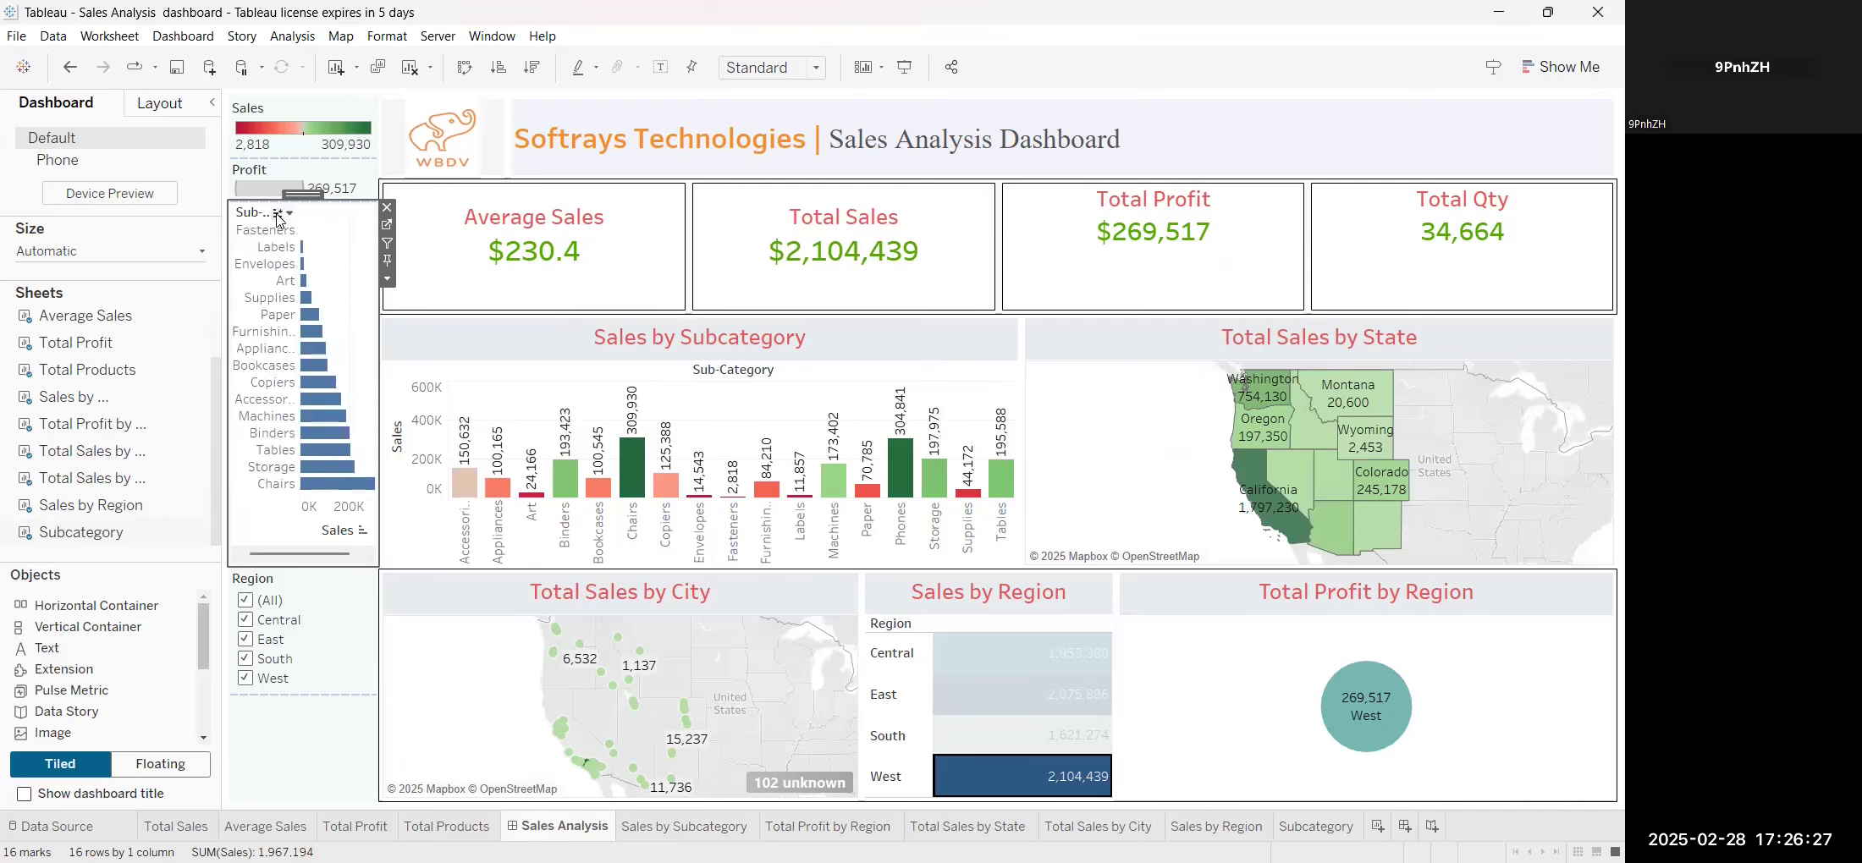
pyautogui.click(386, 245)
pyautogui.moveTo(329, 494)
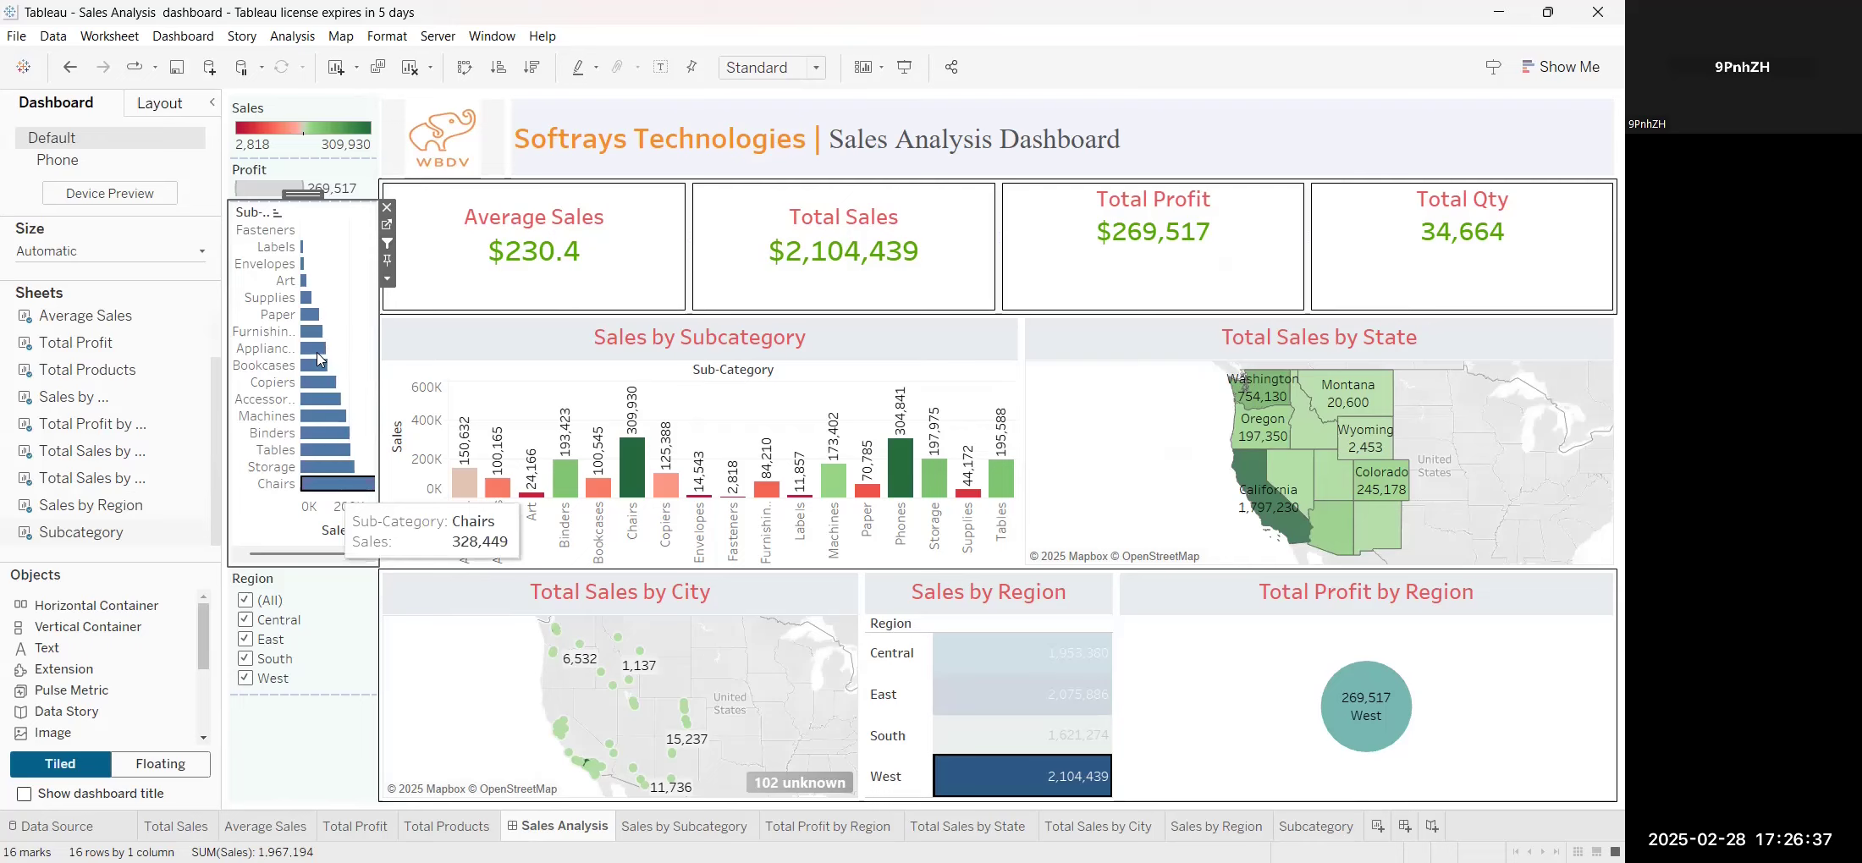
# Filter the dashboard by Chairs, Storage and Tables in turn using the Subcategory view, and widen the column holding the filters
pyautogui.click(326, 485)
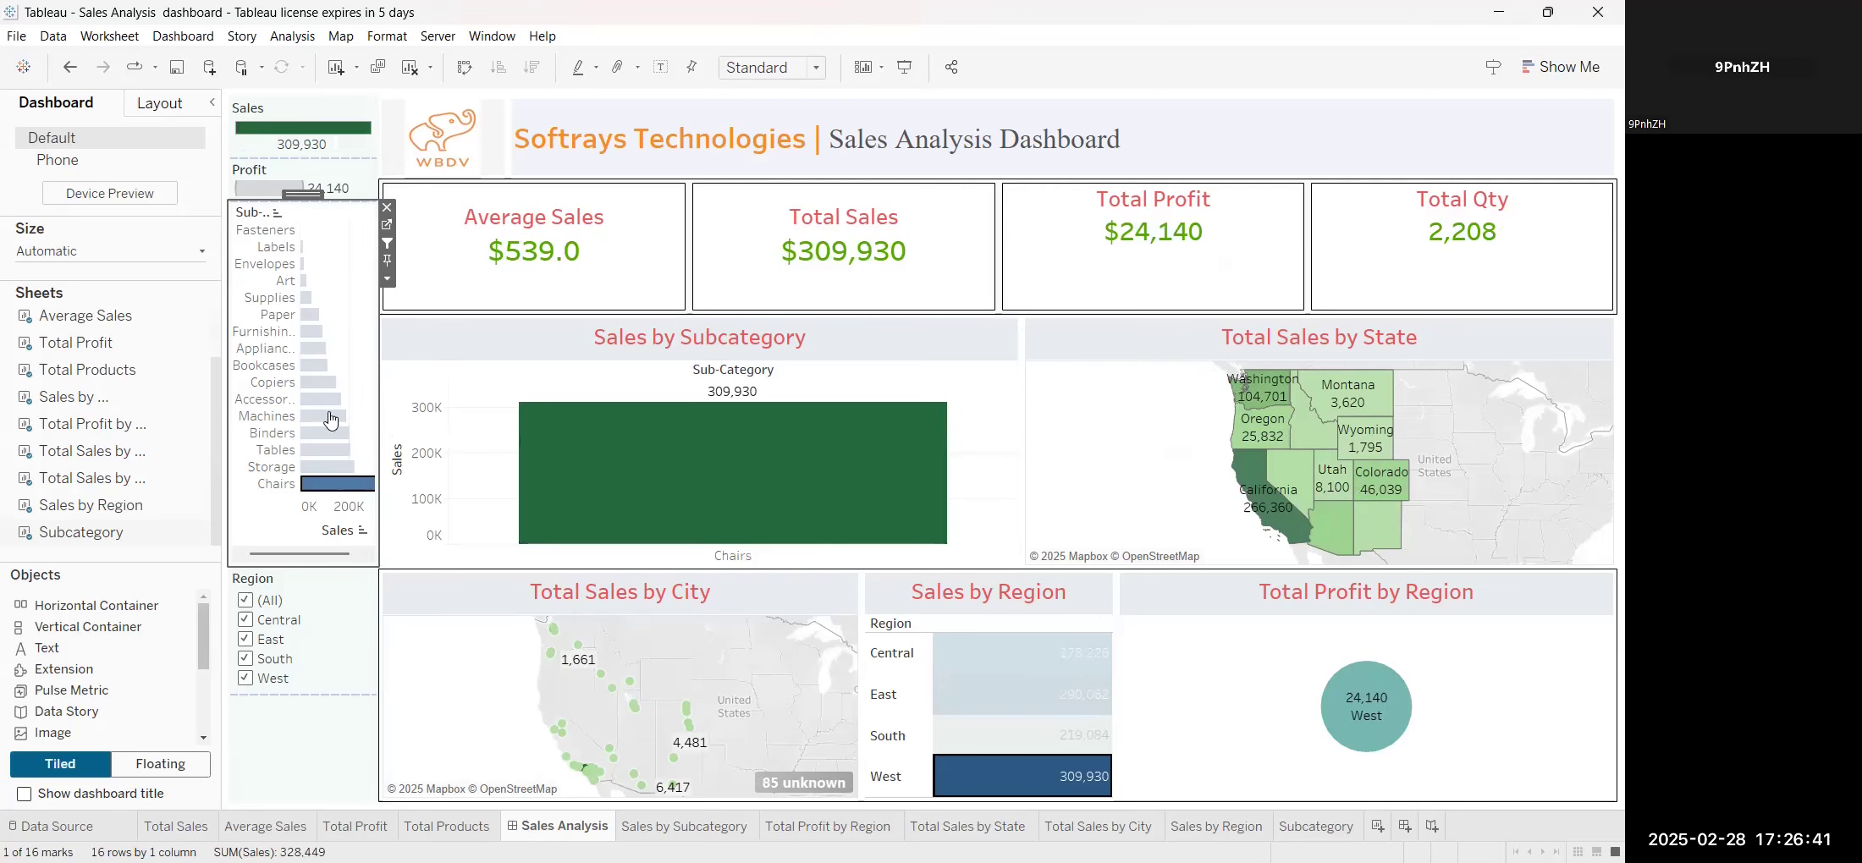
pyautogui.click(328, 468)
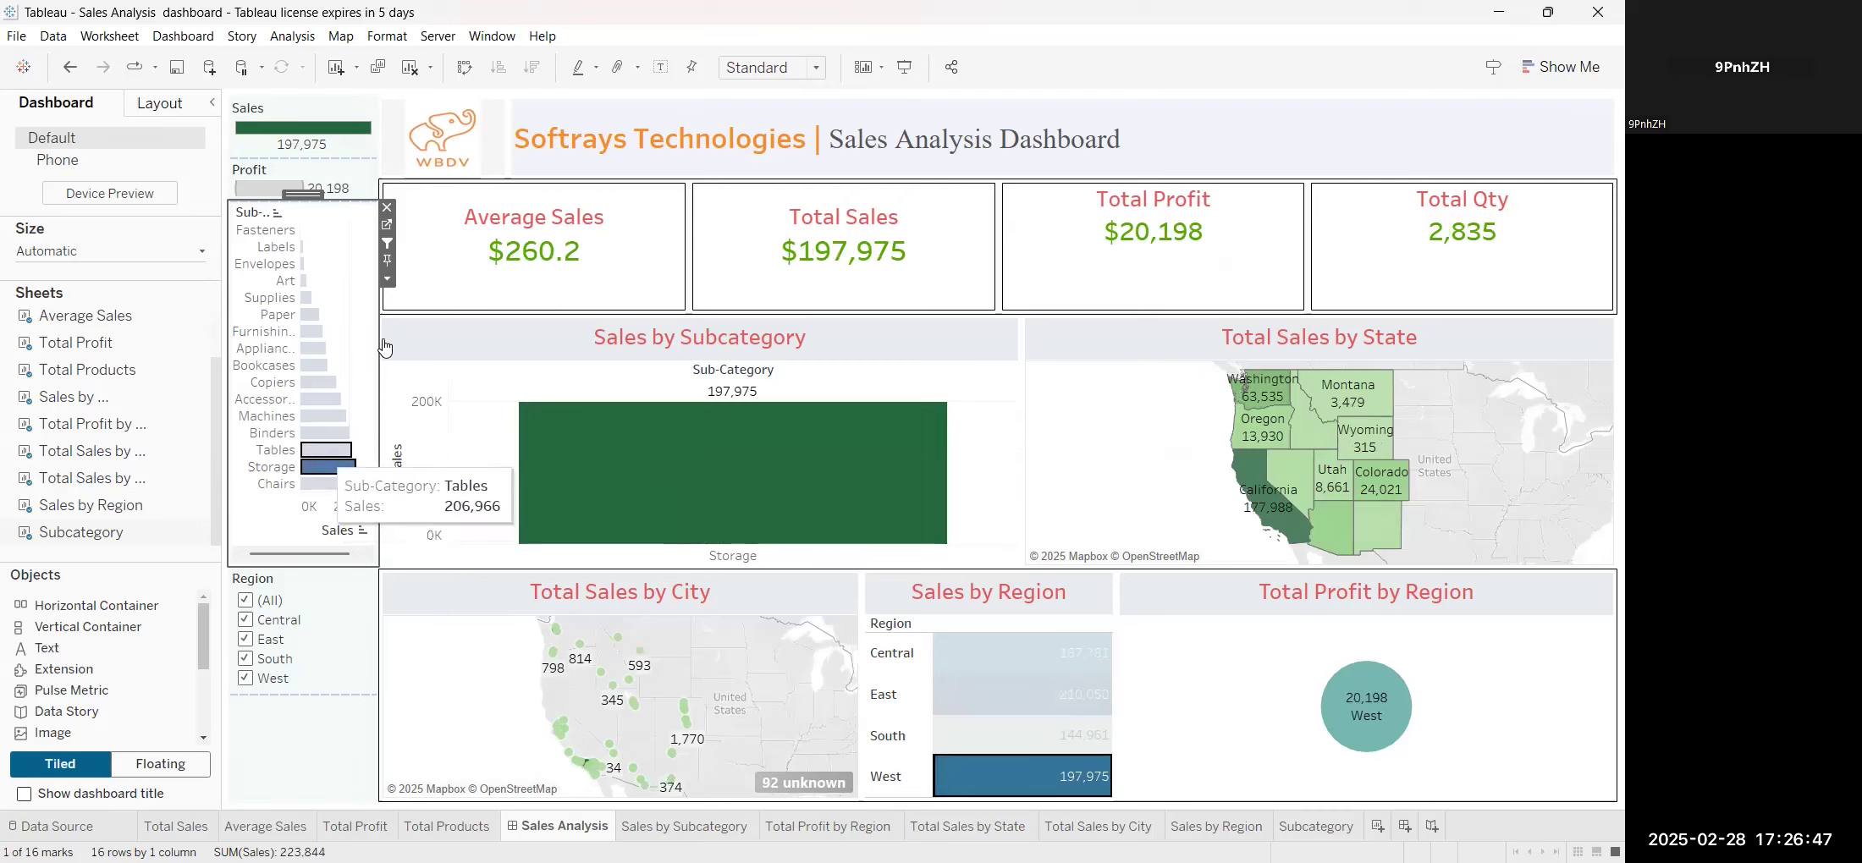
pyautogui.moveTo(379, 349); pyautogui.dragTo(410, 347)
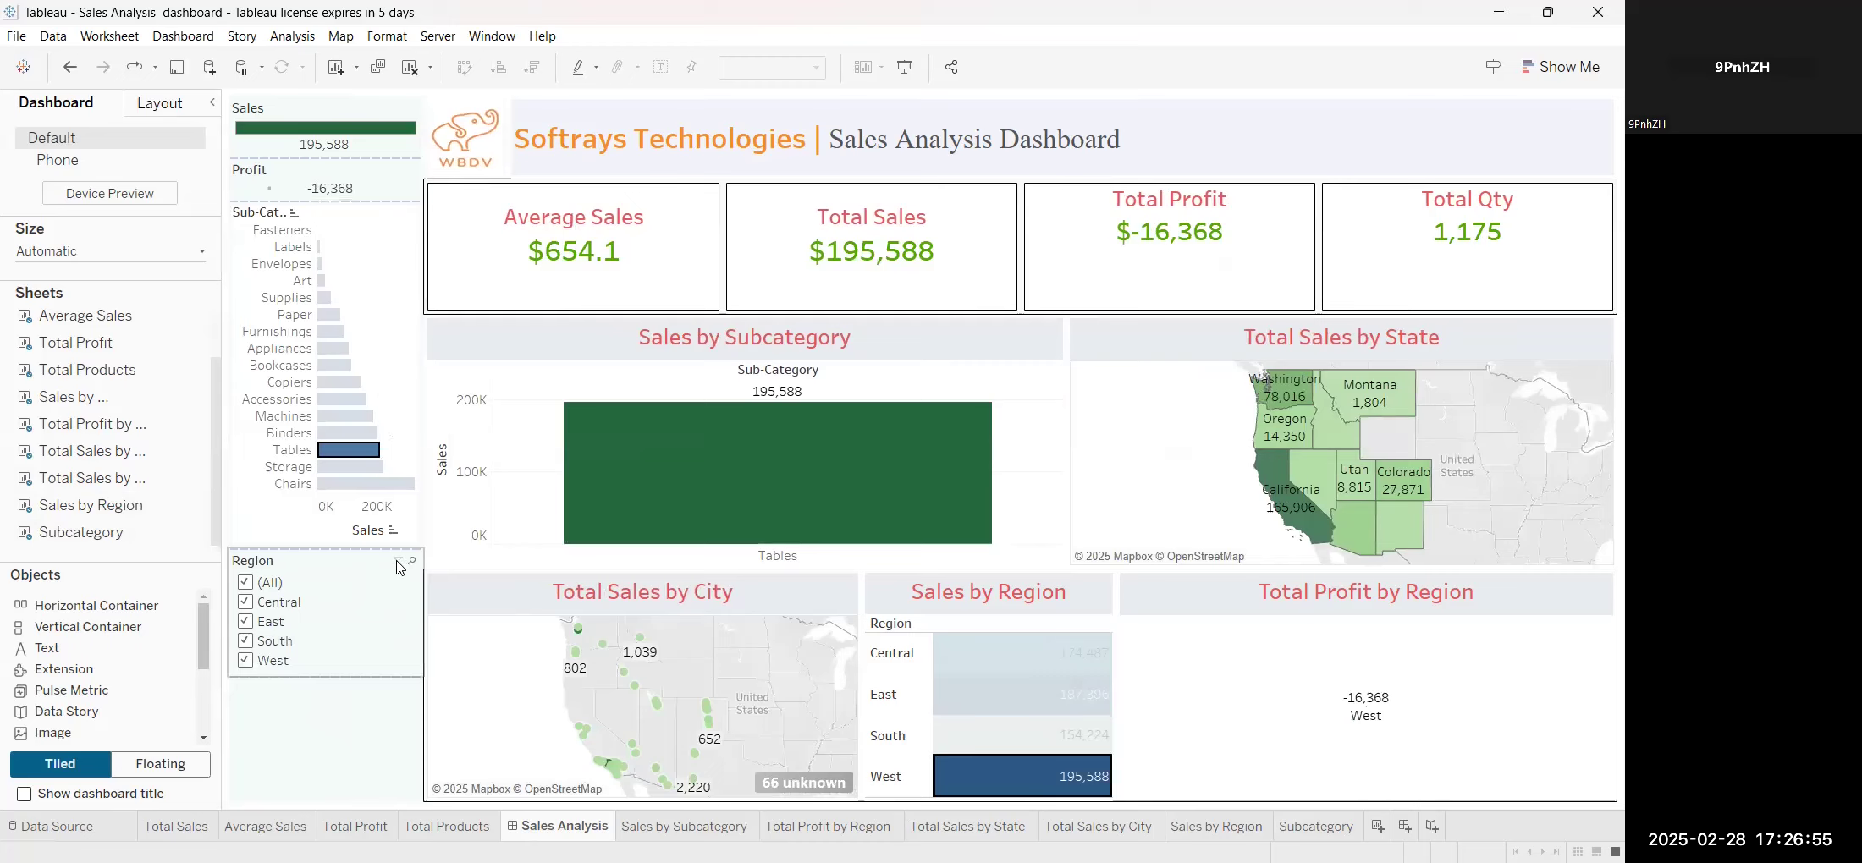
# Examine the Region filter's Use all and Custom value list modes, and keep Select from list with every region included
pyautogui.click(401, 567)
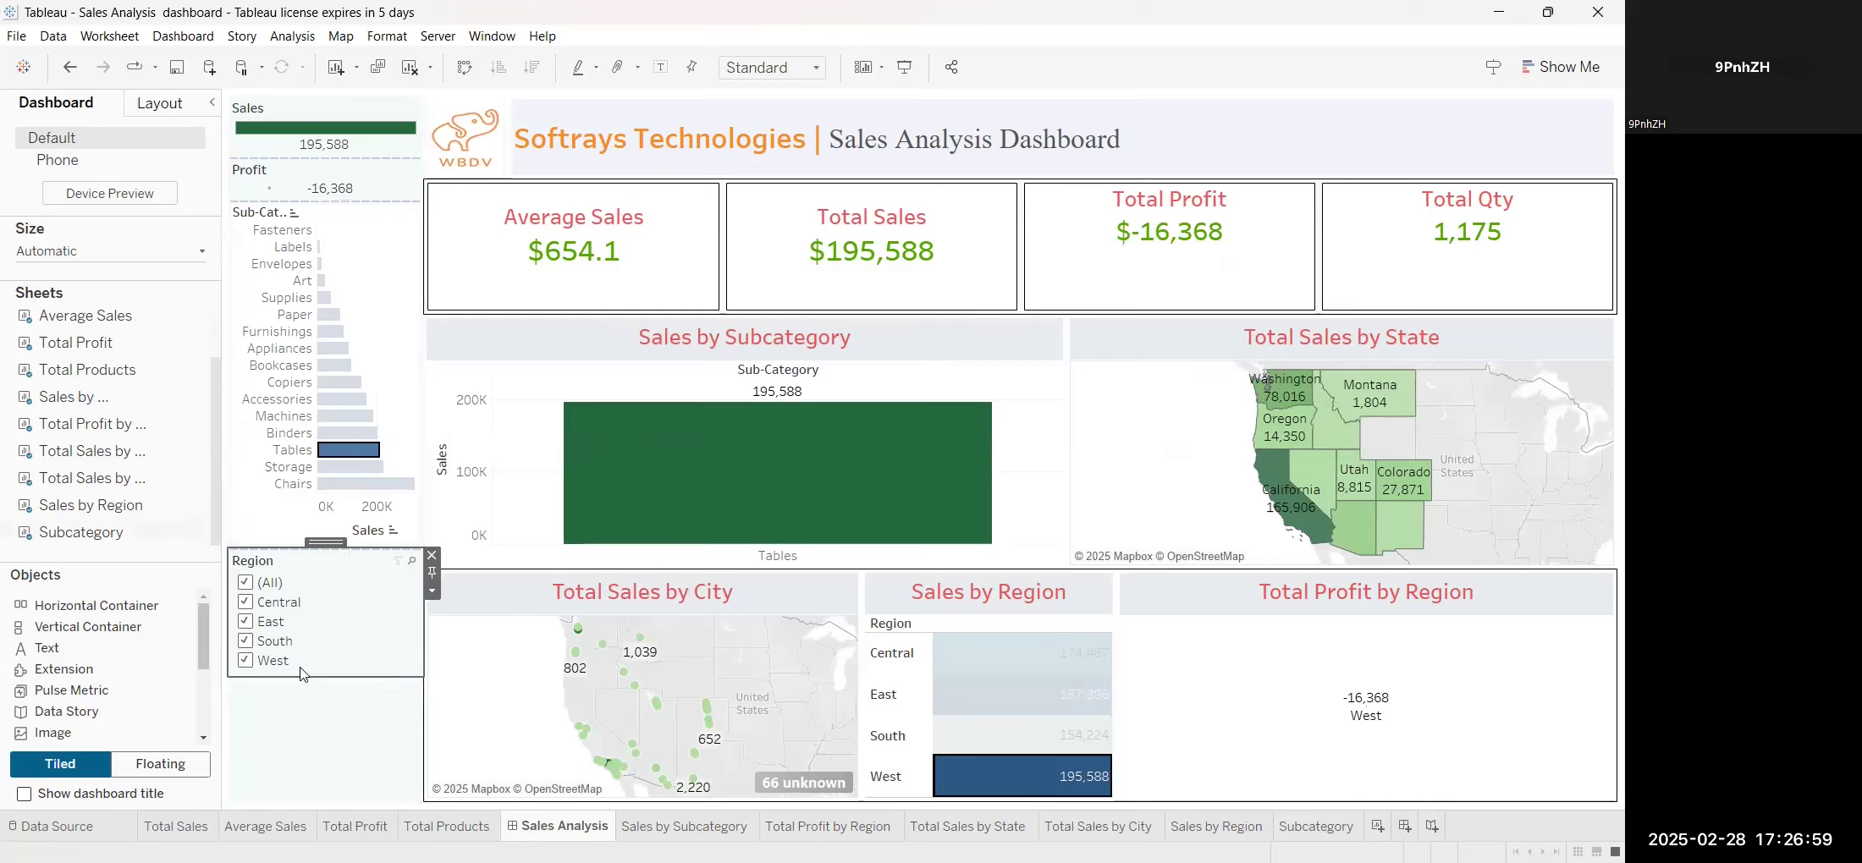
pyautogui.click(432, 591)
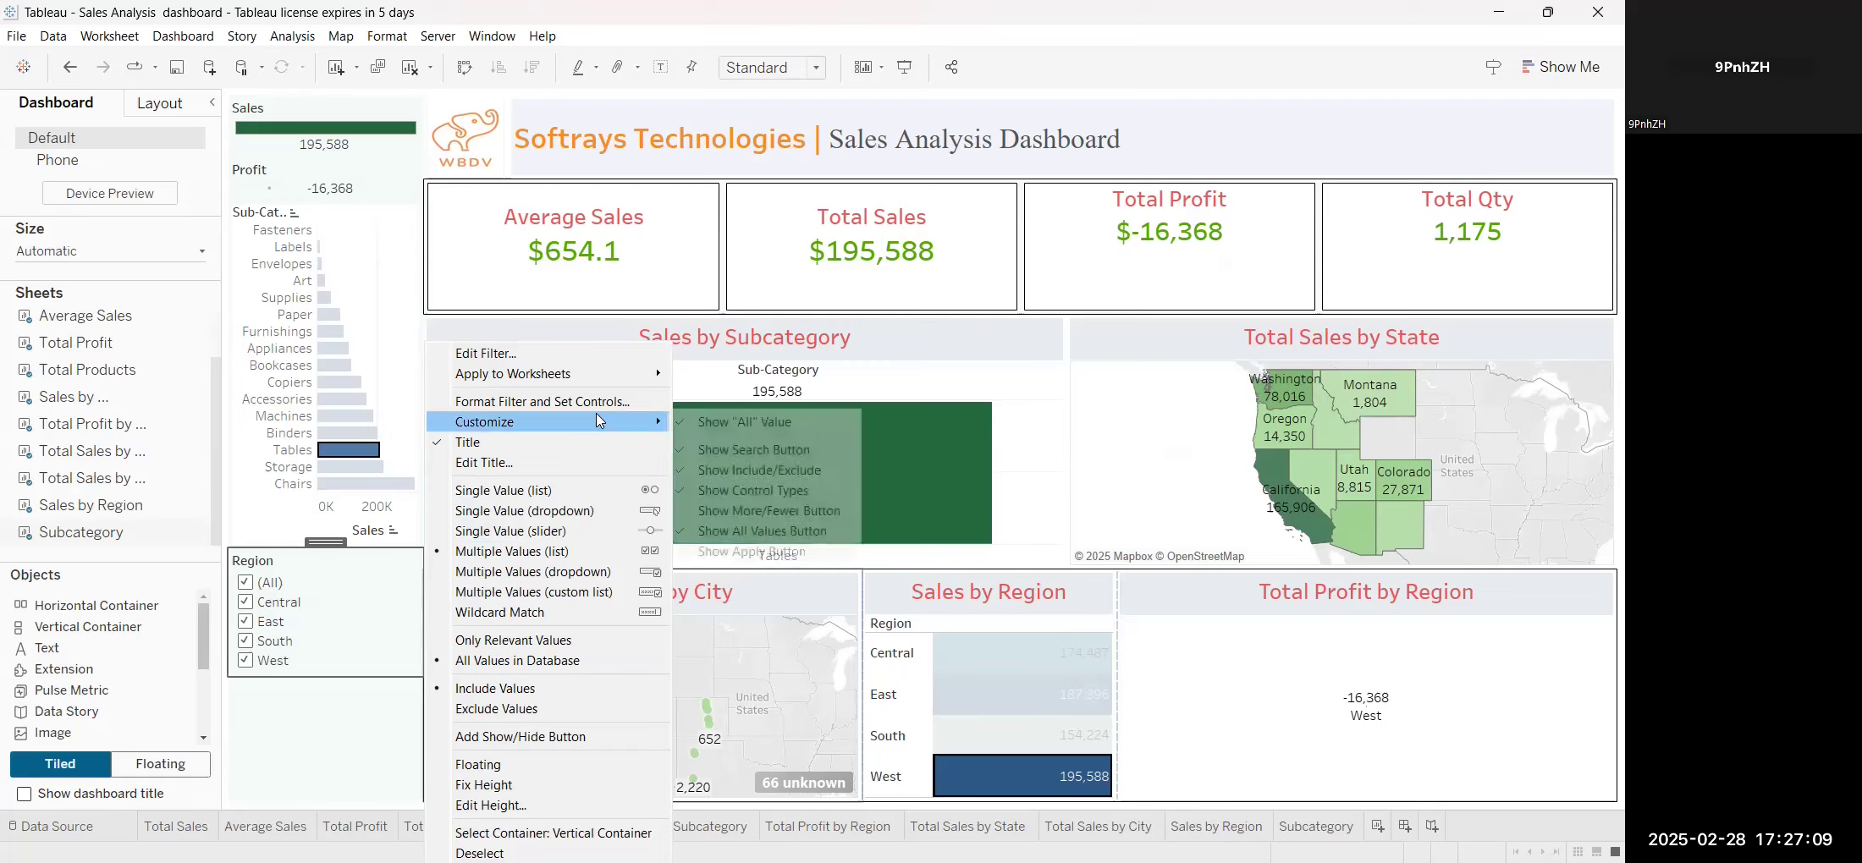
pyautogui.moveTo(587, 374)
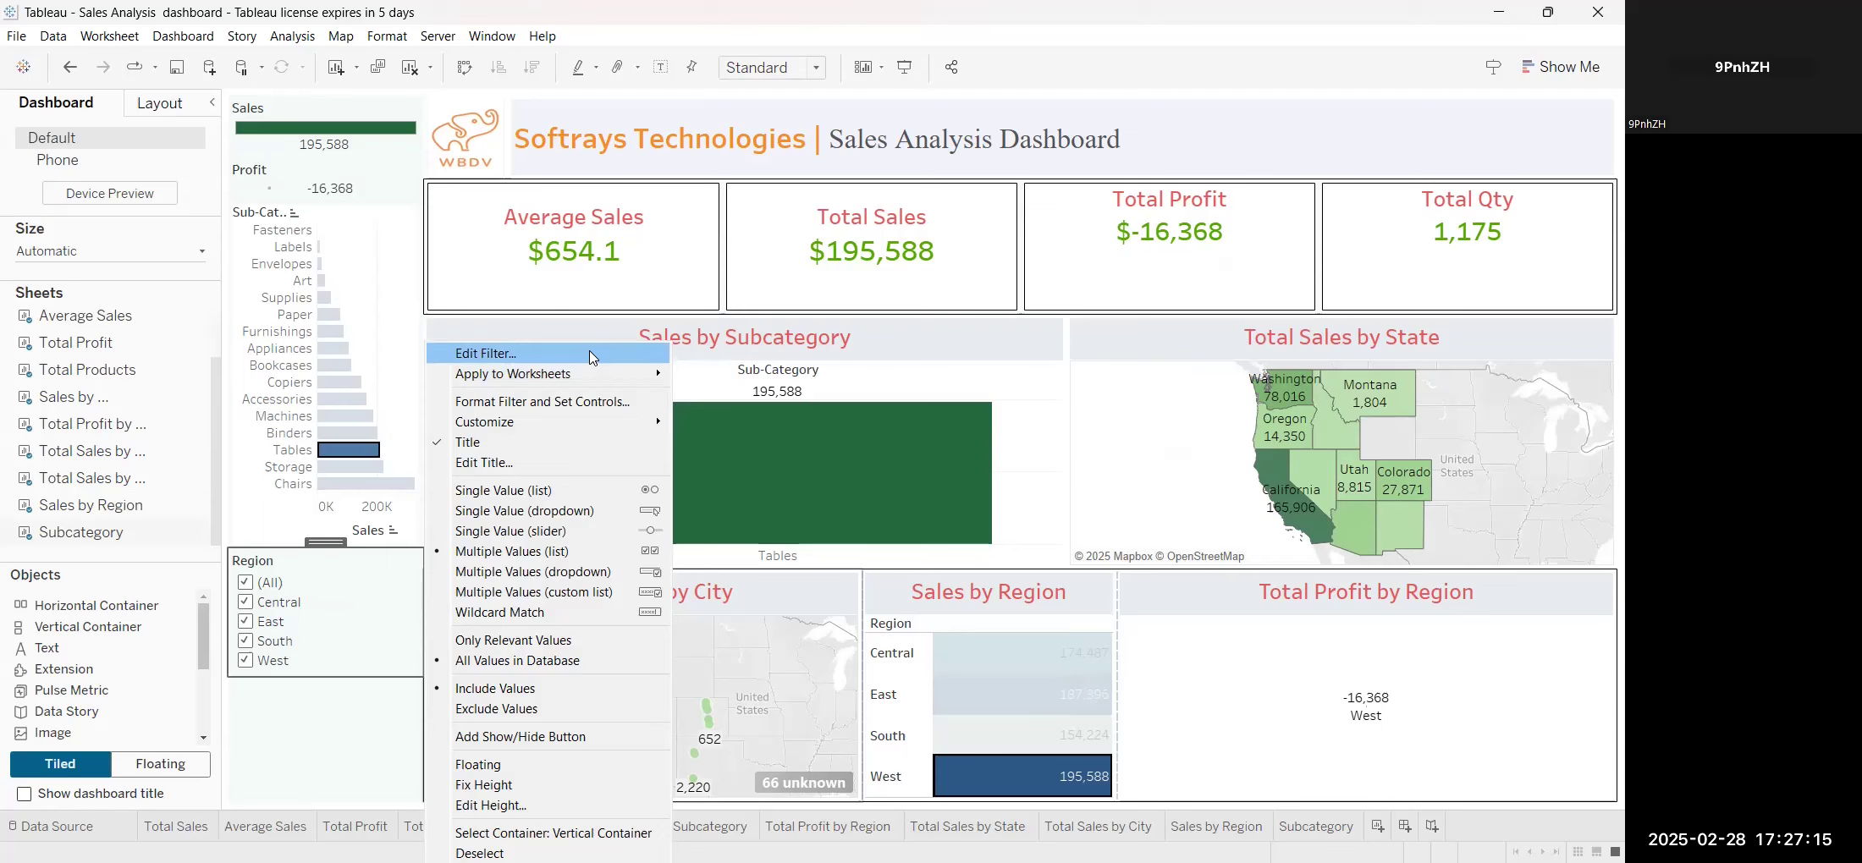
pyautogui.click(590, 356)
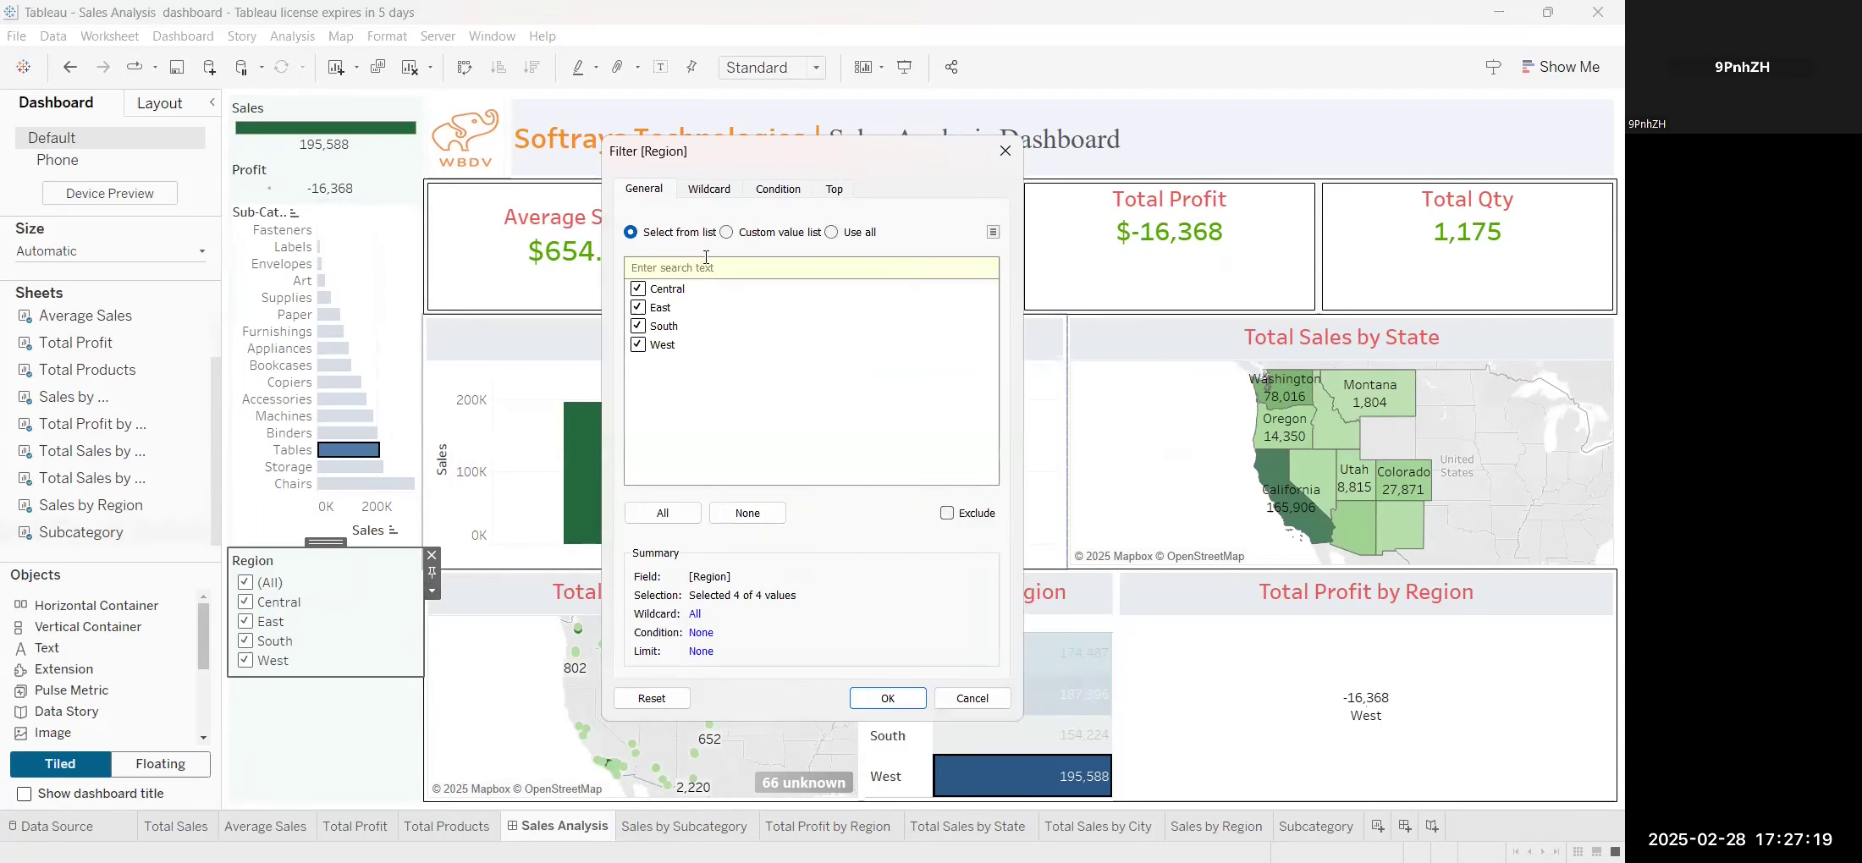
pyautogui.click(832, 234)
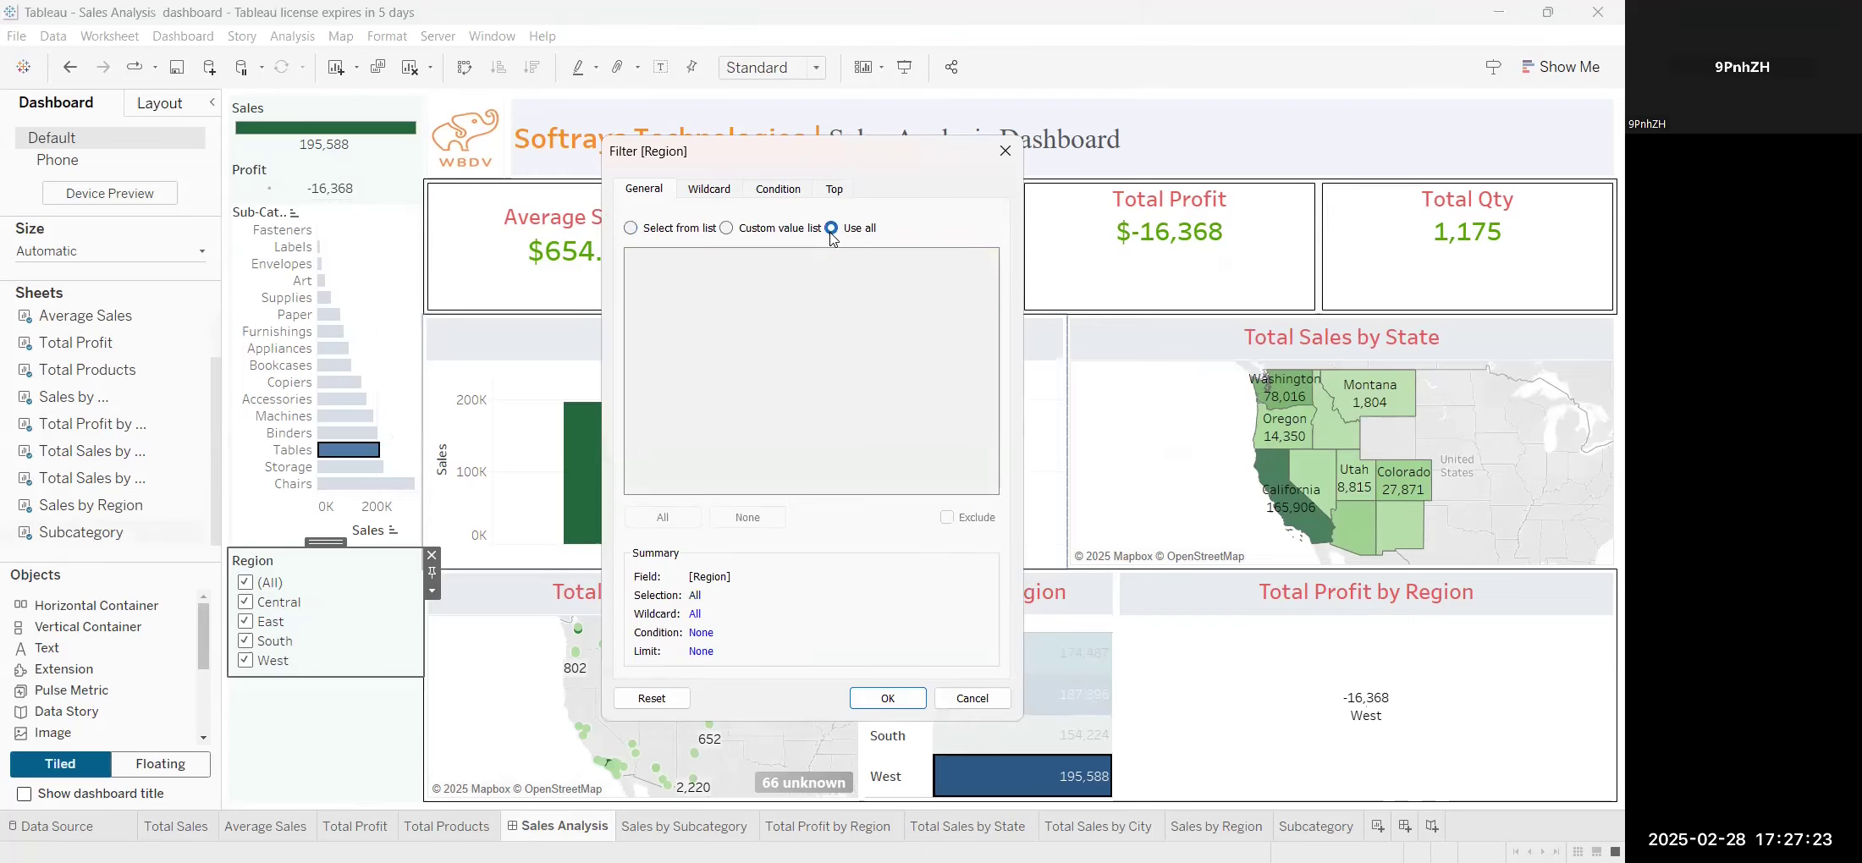
pyautogui.click(726, 228)
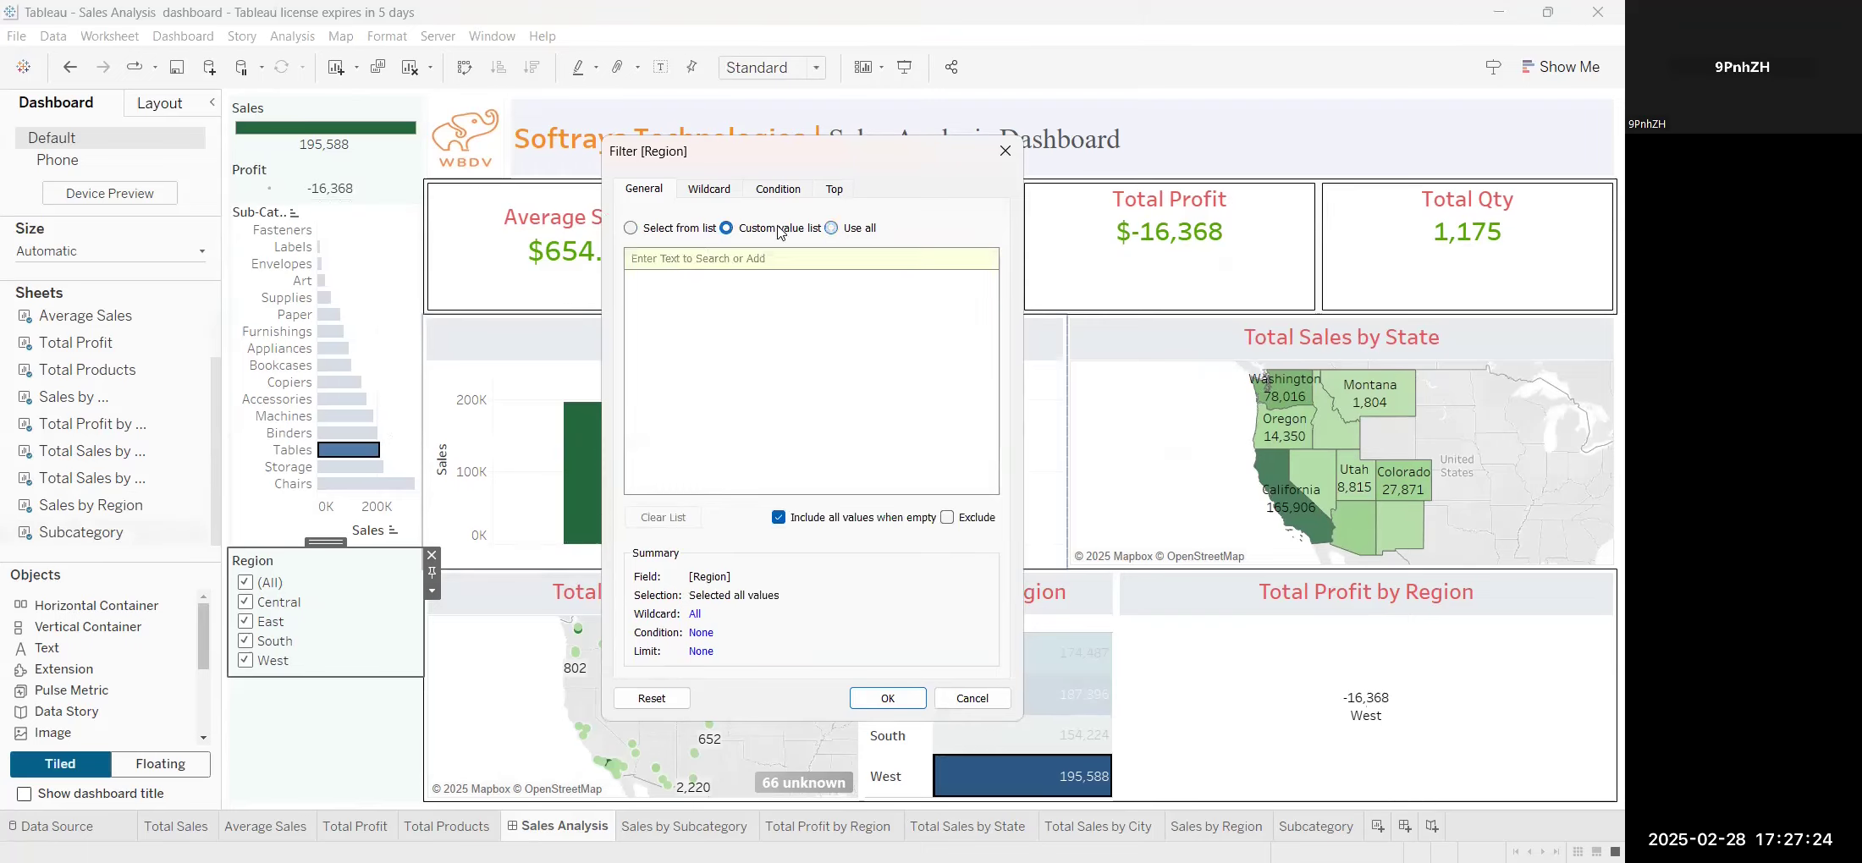
pyautogui.click(707, 232)
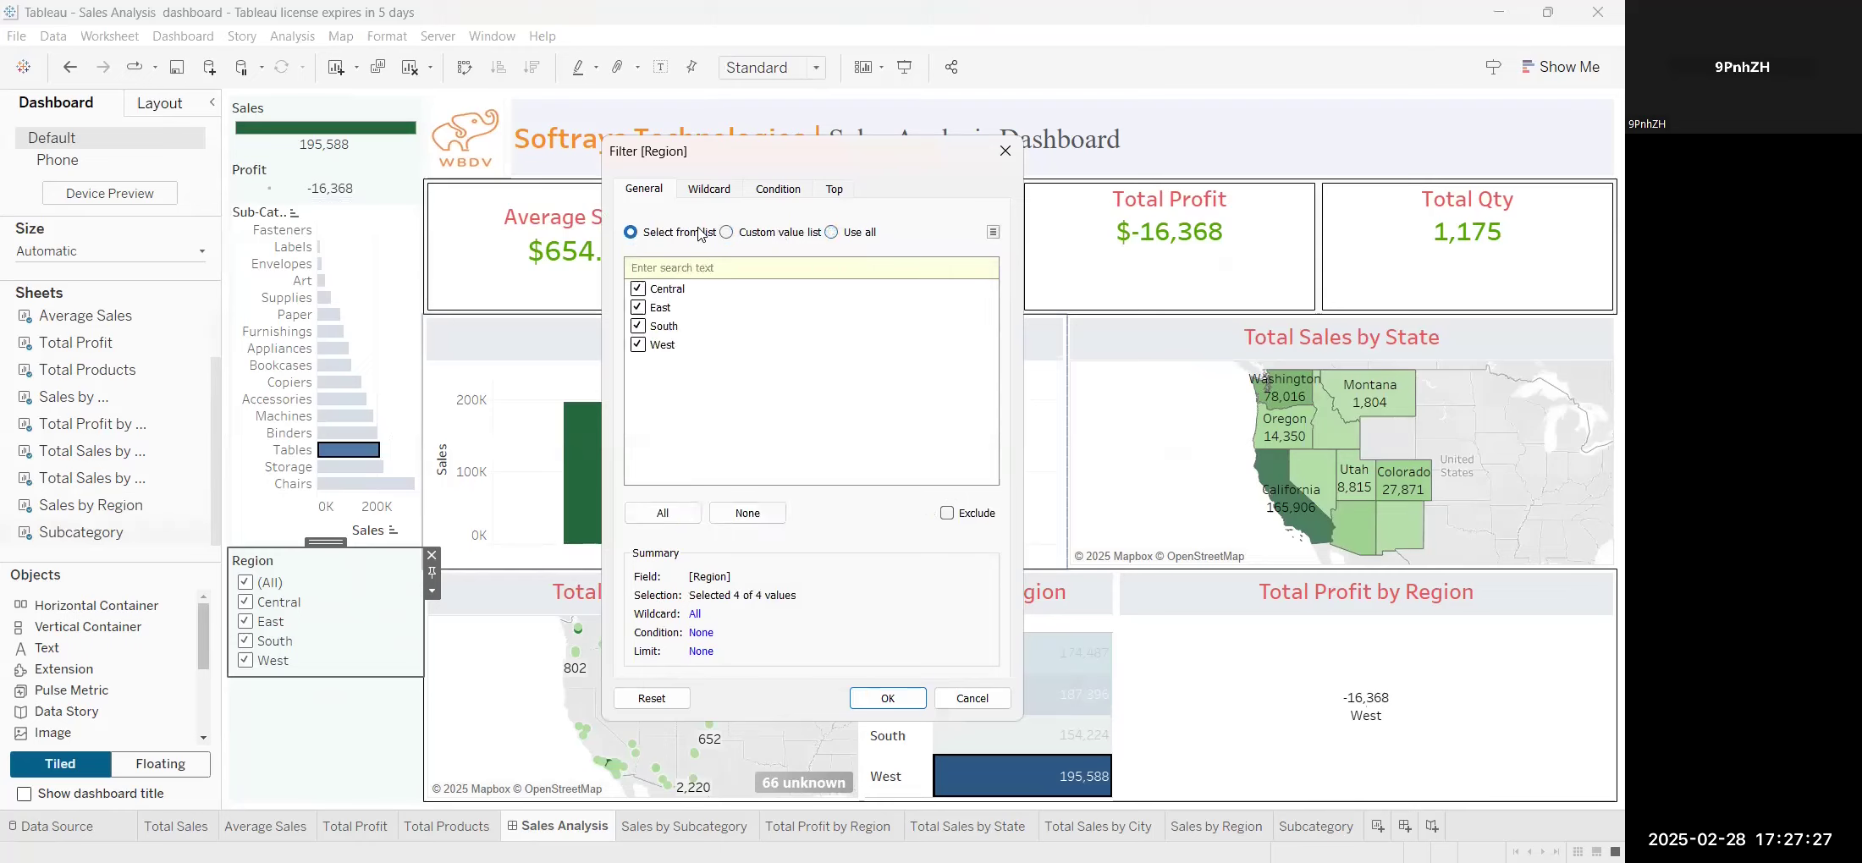
pyautogui.click(888, 699)
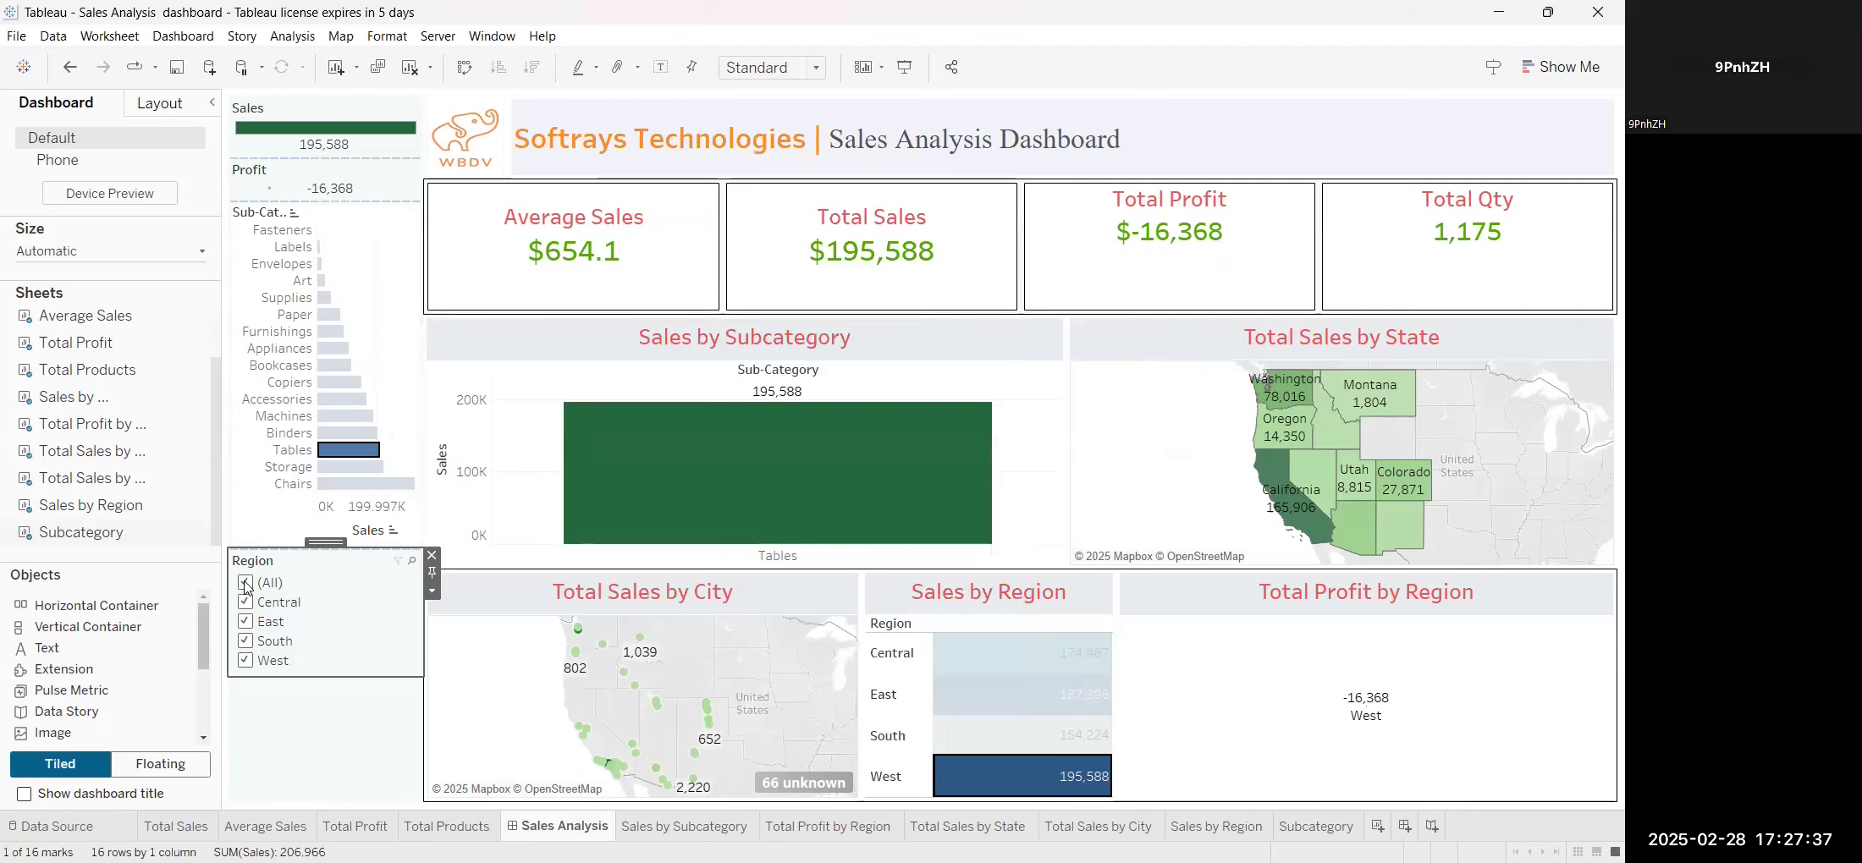
# Limit the Region filter to East and test the Subcategory view by filtering on Chairs, Storage, Tables and Machines in turn
pyautogui.click(246, 584)
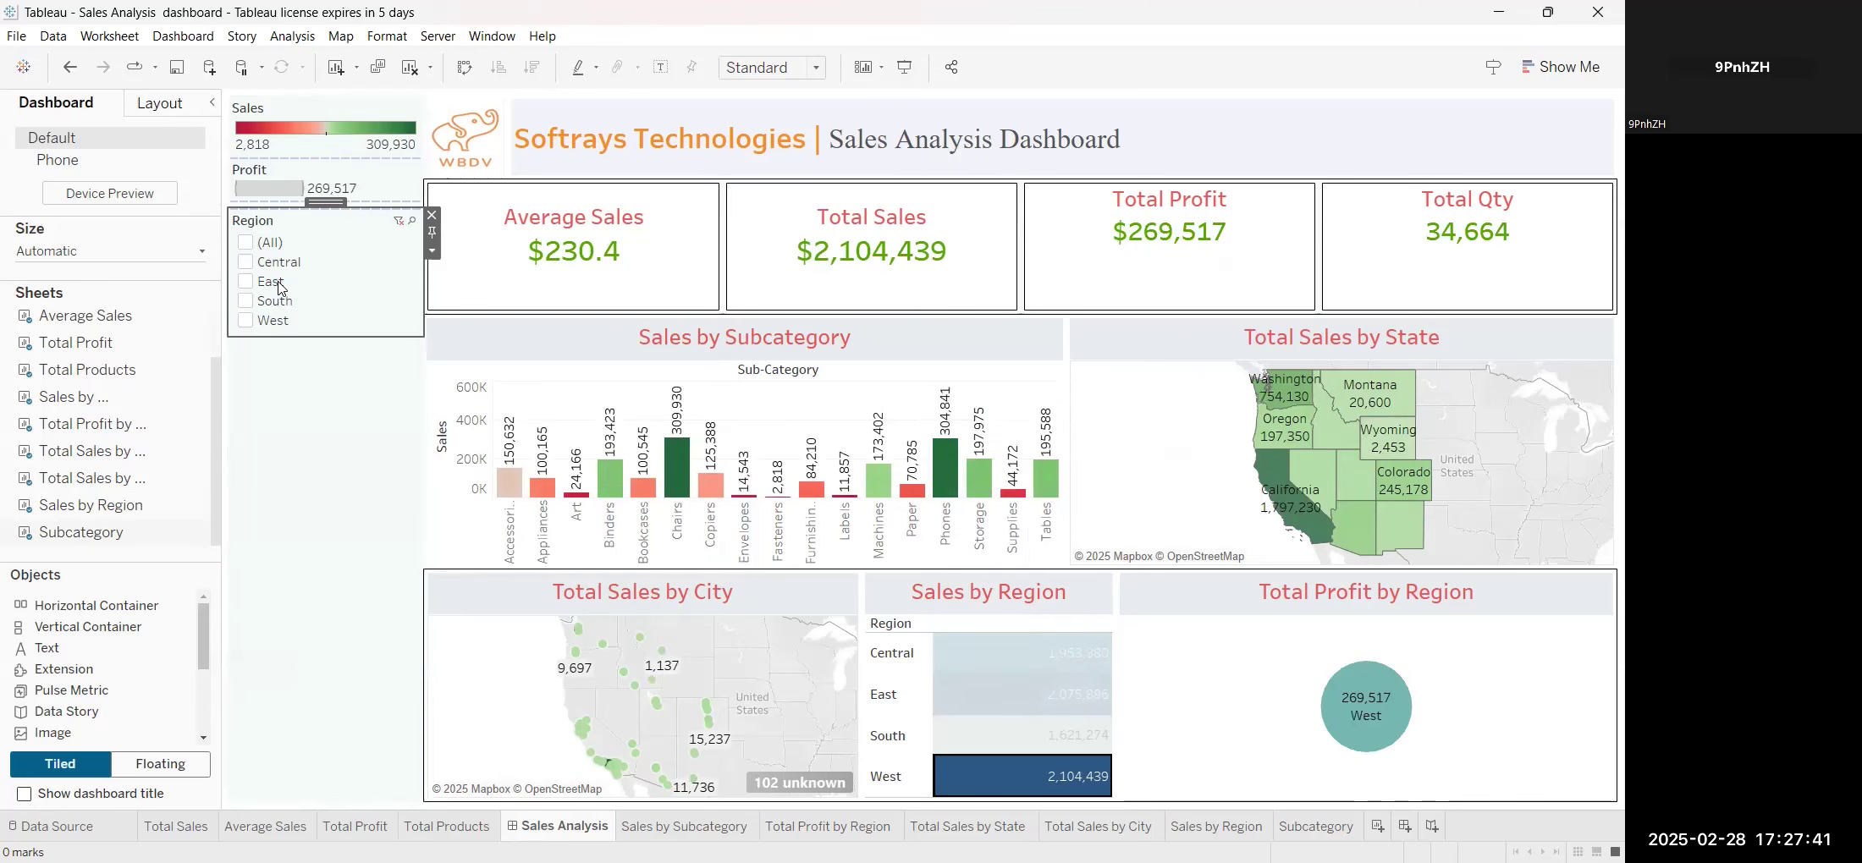
pyautogui.click(245, 281)
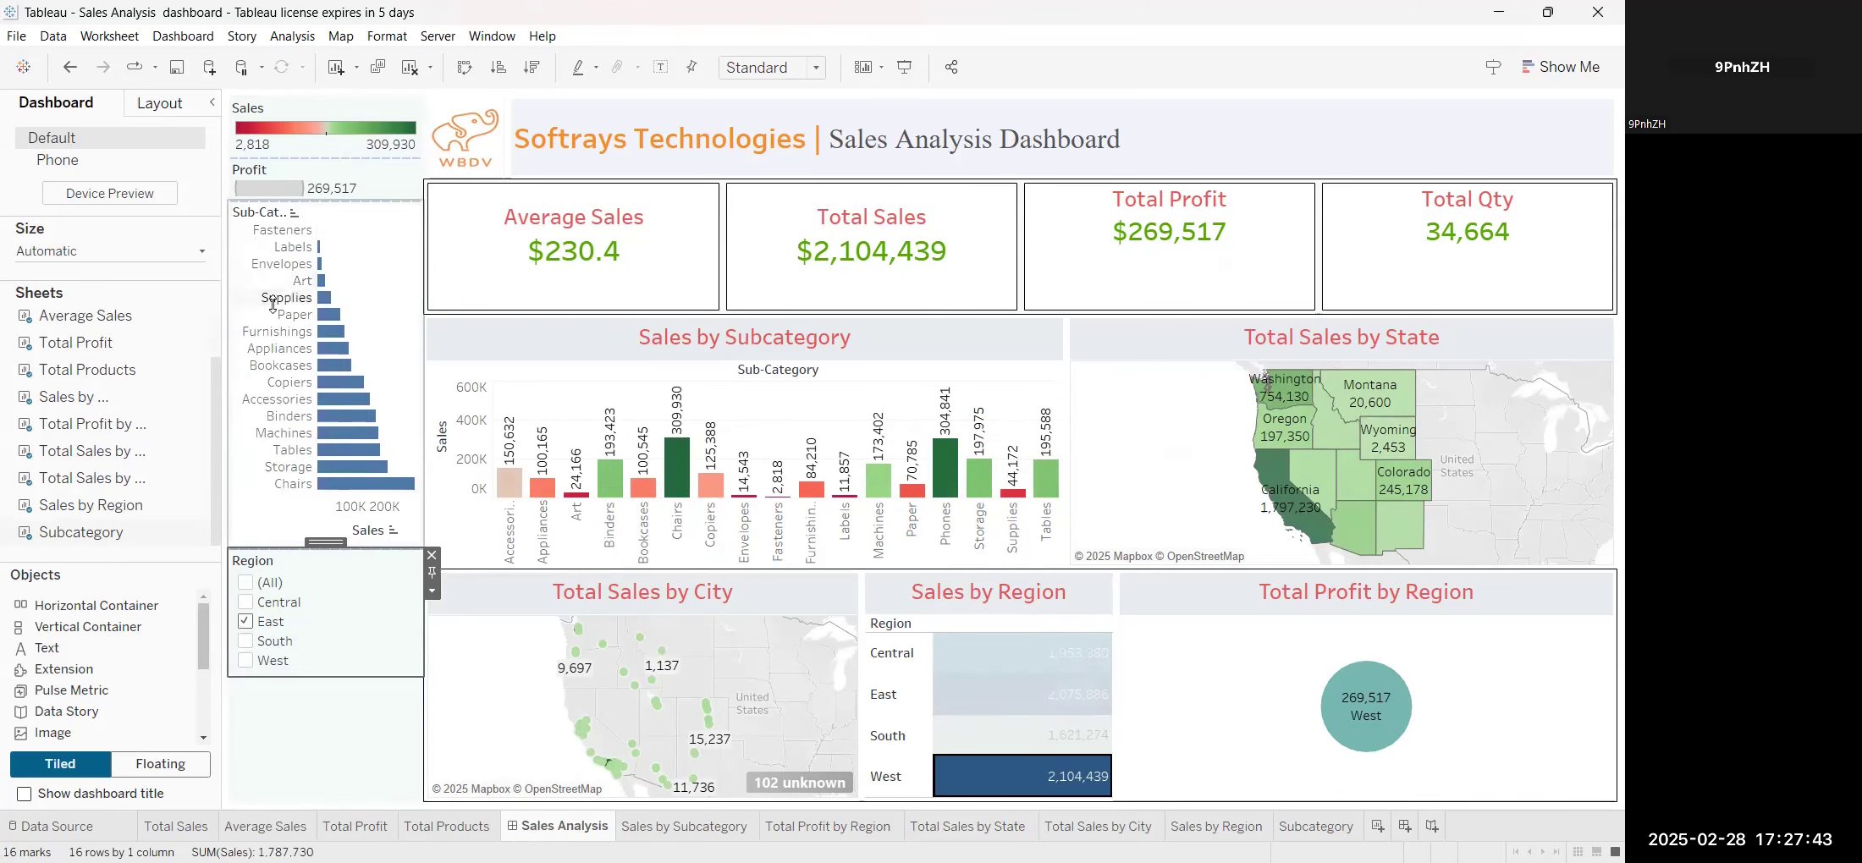
pyautogui.click(371, 504)
pyautogui.click(363, 484)
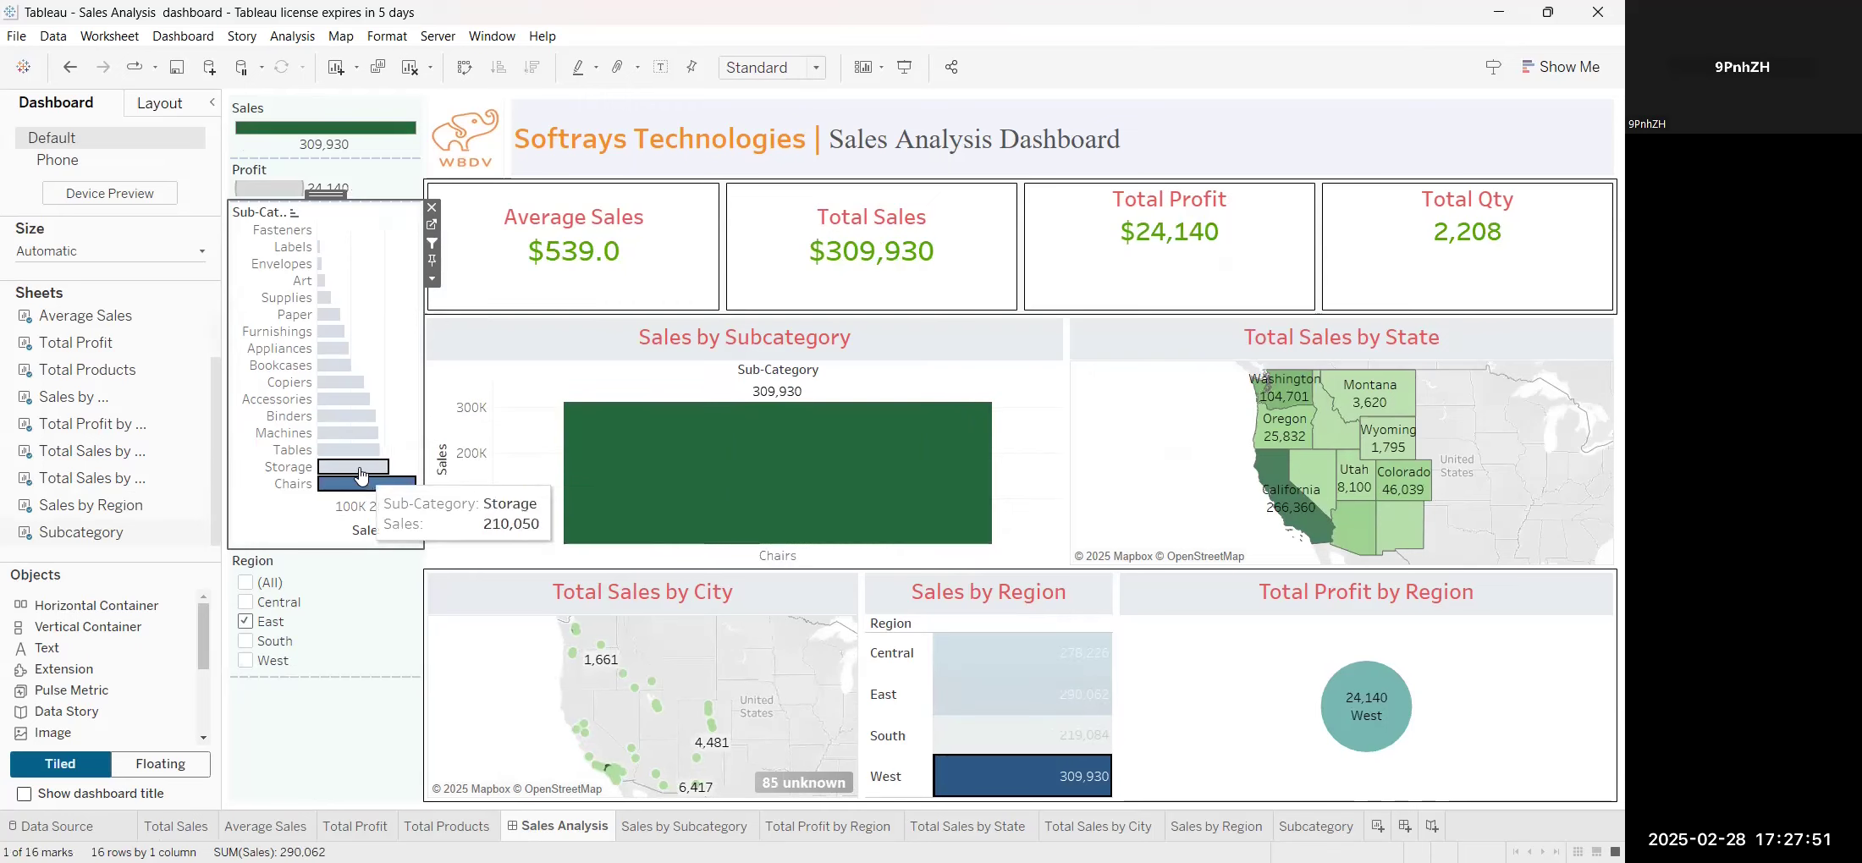
pyautogui.click(359, 468)
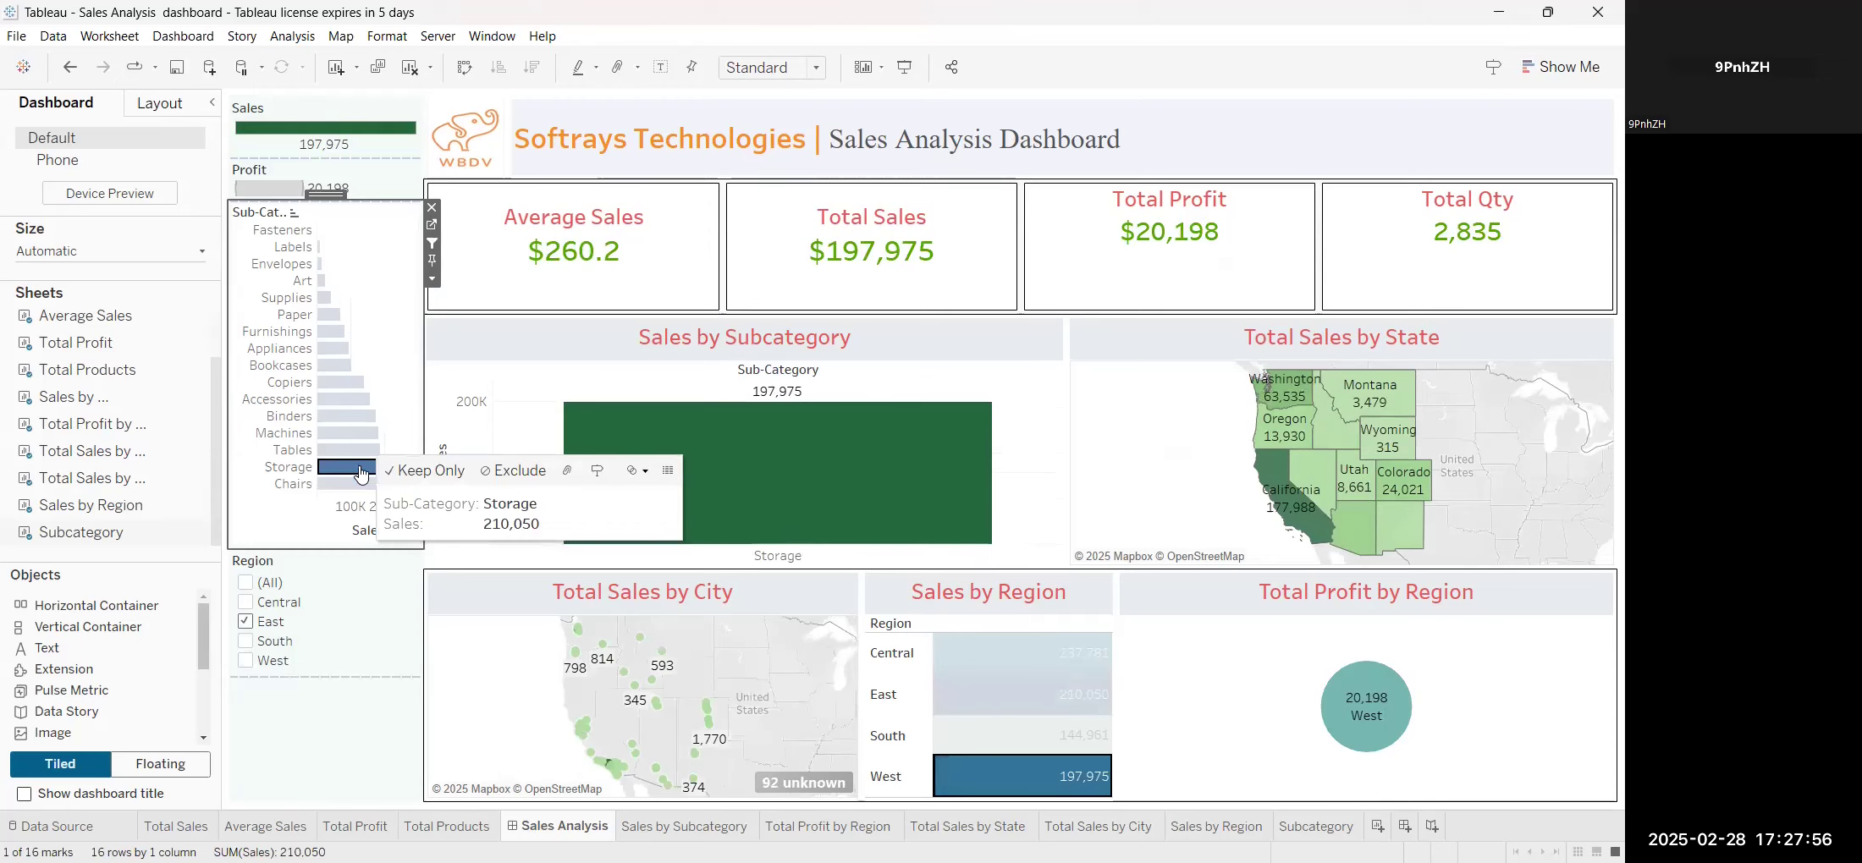
pyautogui.click(349, 453)
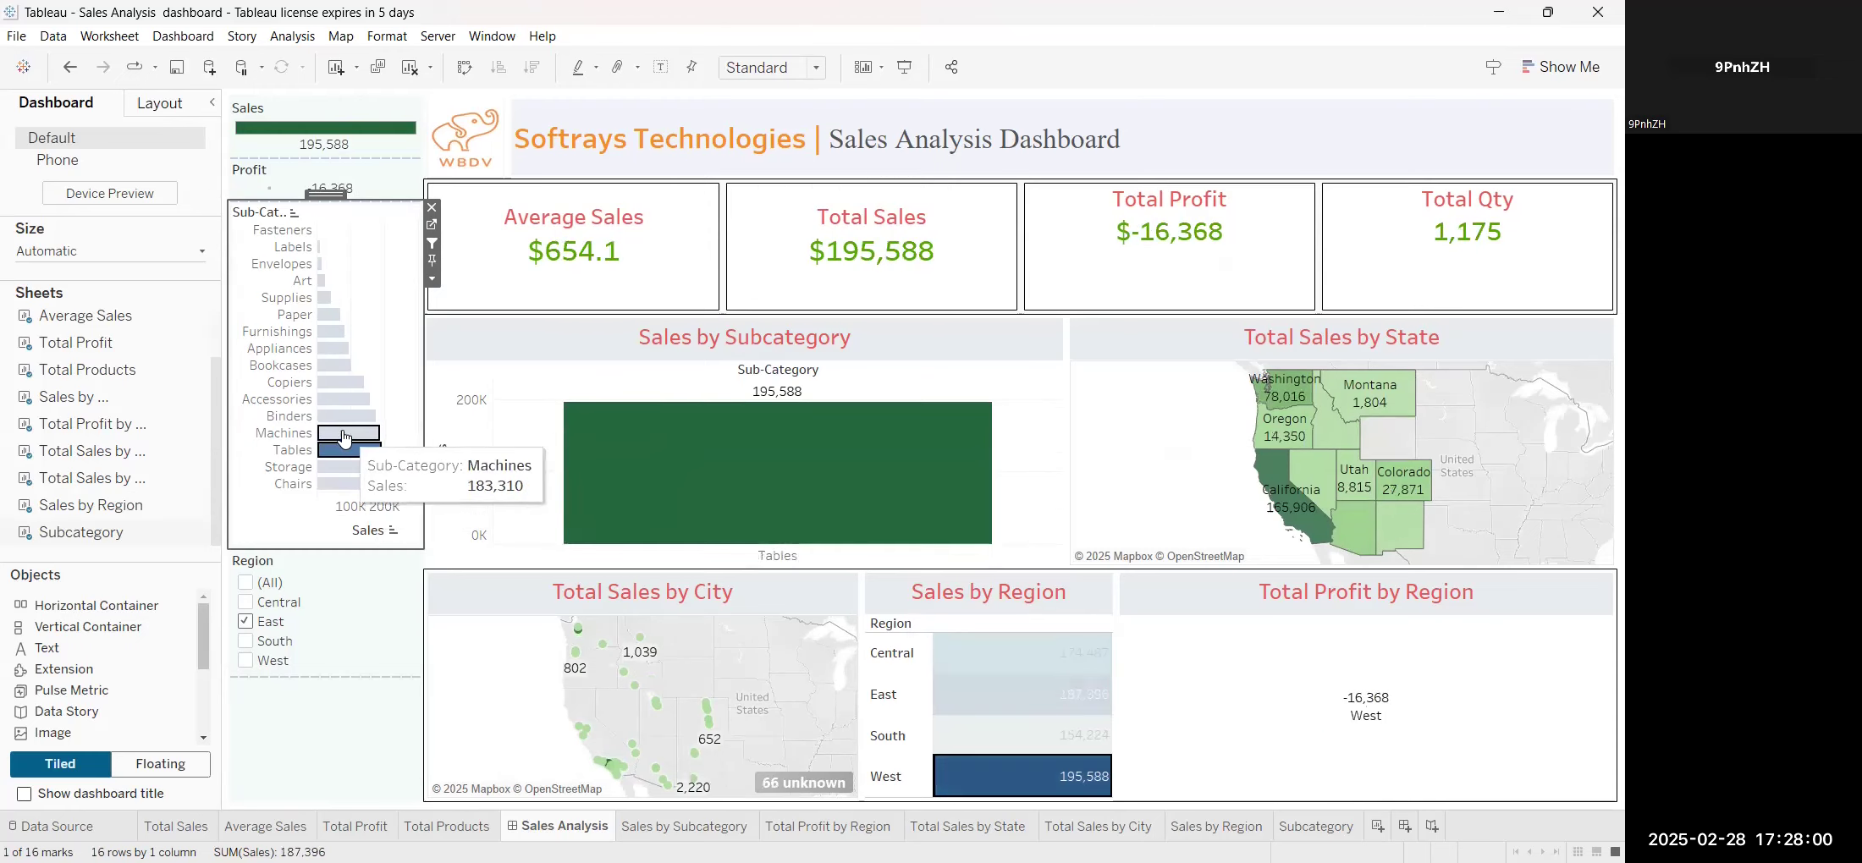
pyautogui.click(345, 437)
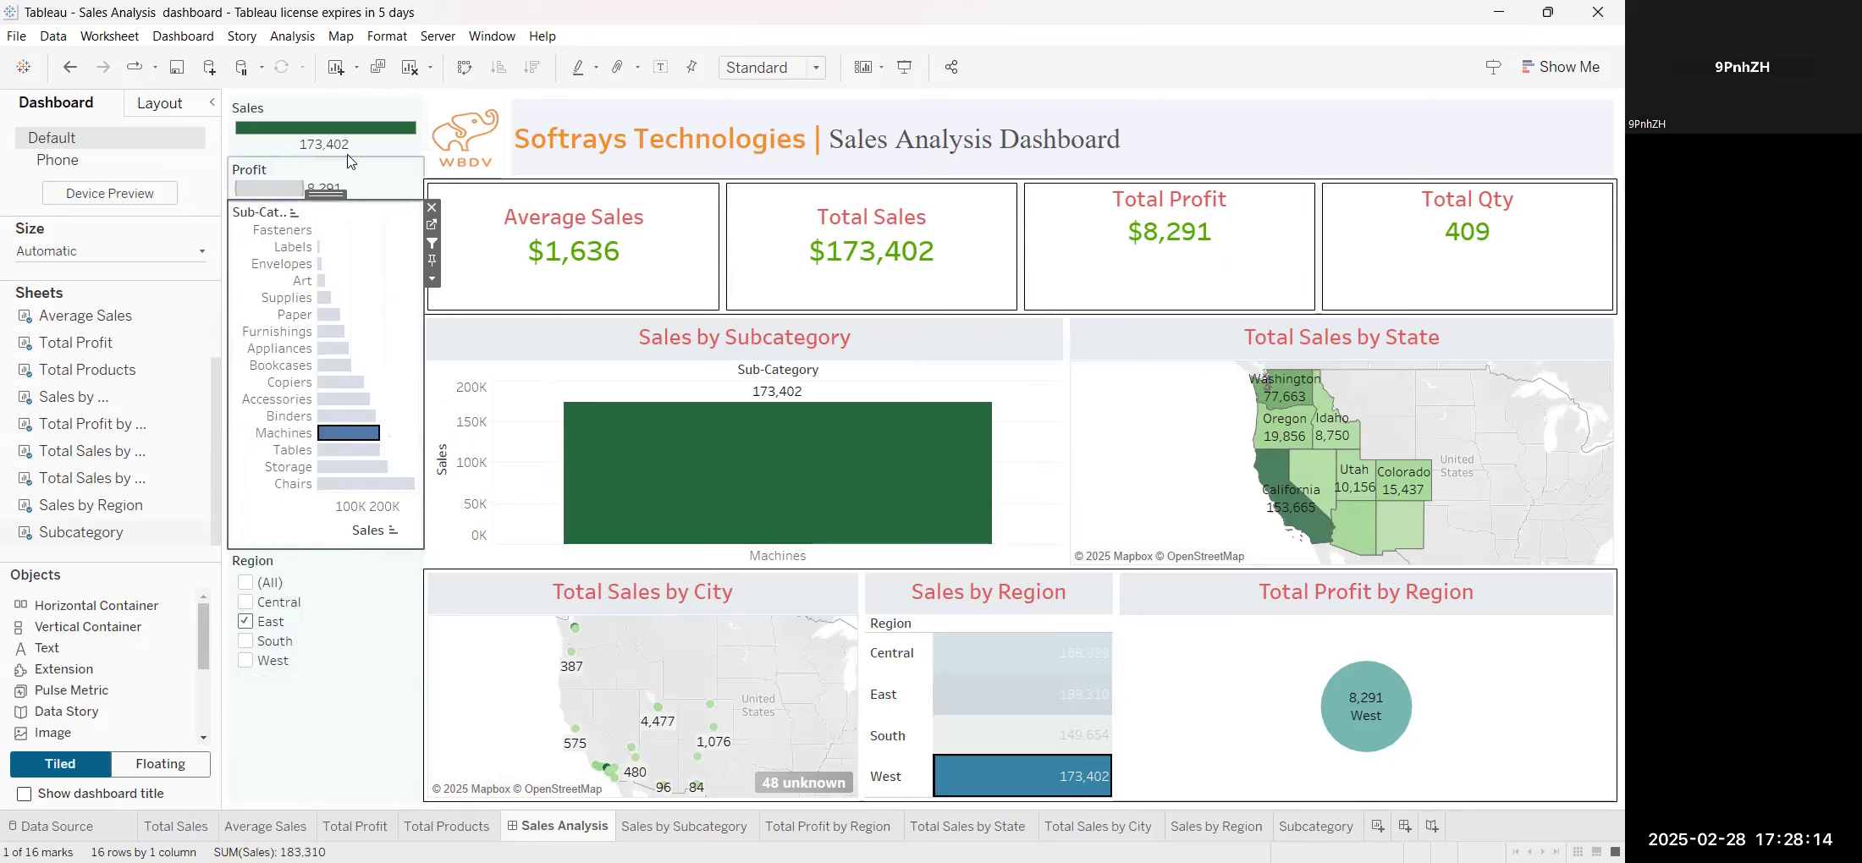
# Test the Subcategory view further by filtering the dashboard on Paper, Appliances, Copiers and Accessories in turn
pyautogui.click(326, 320)
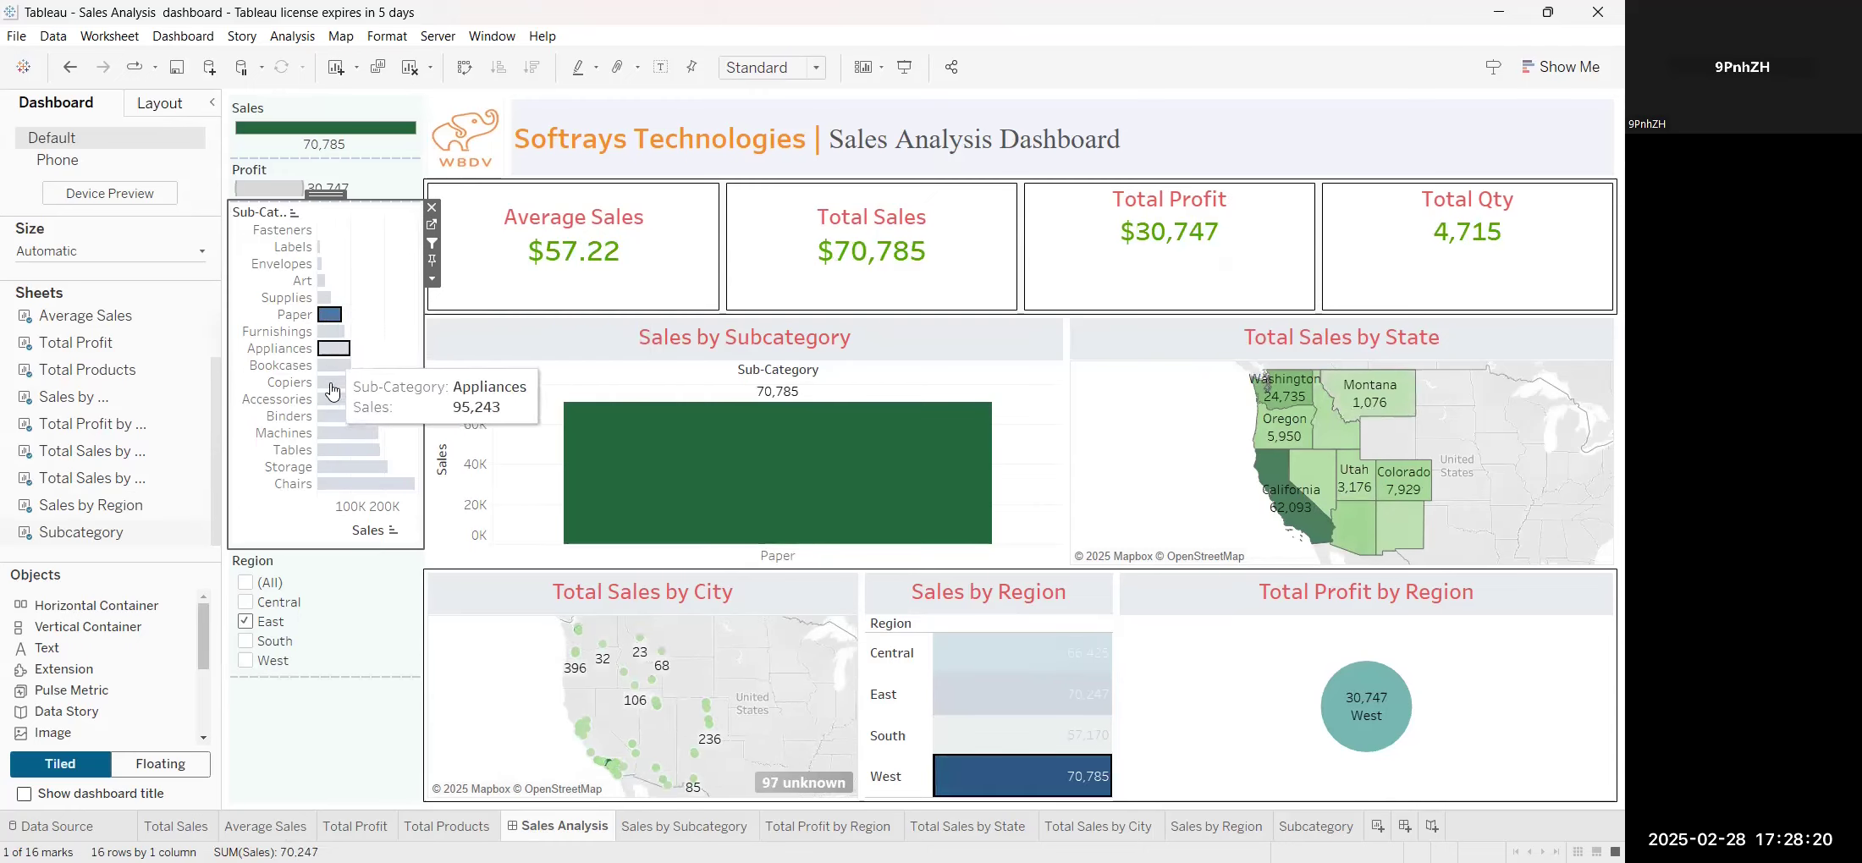
pyautogui.click(333, 348)
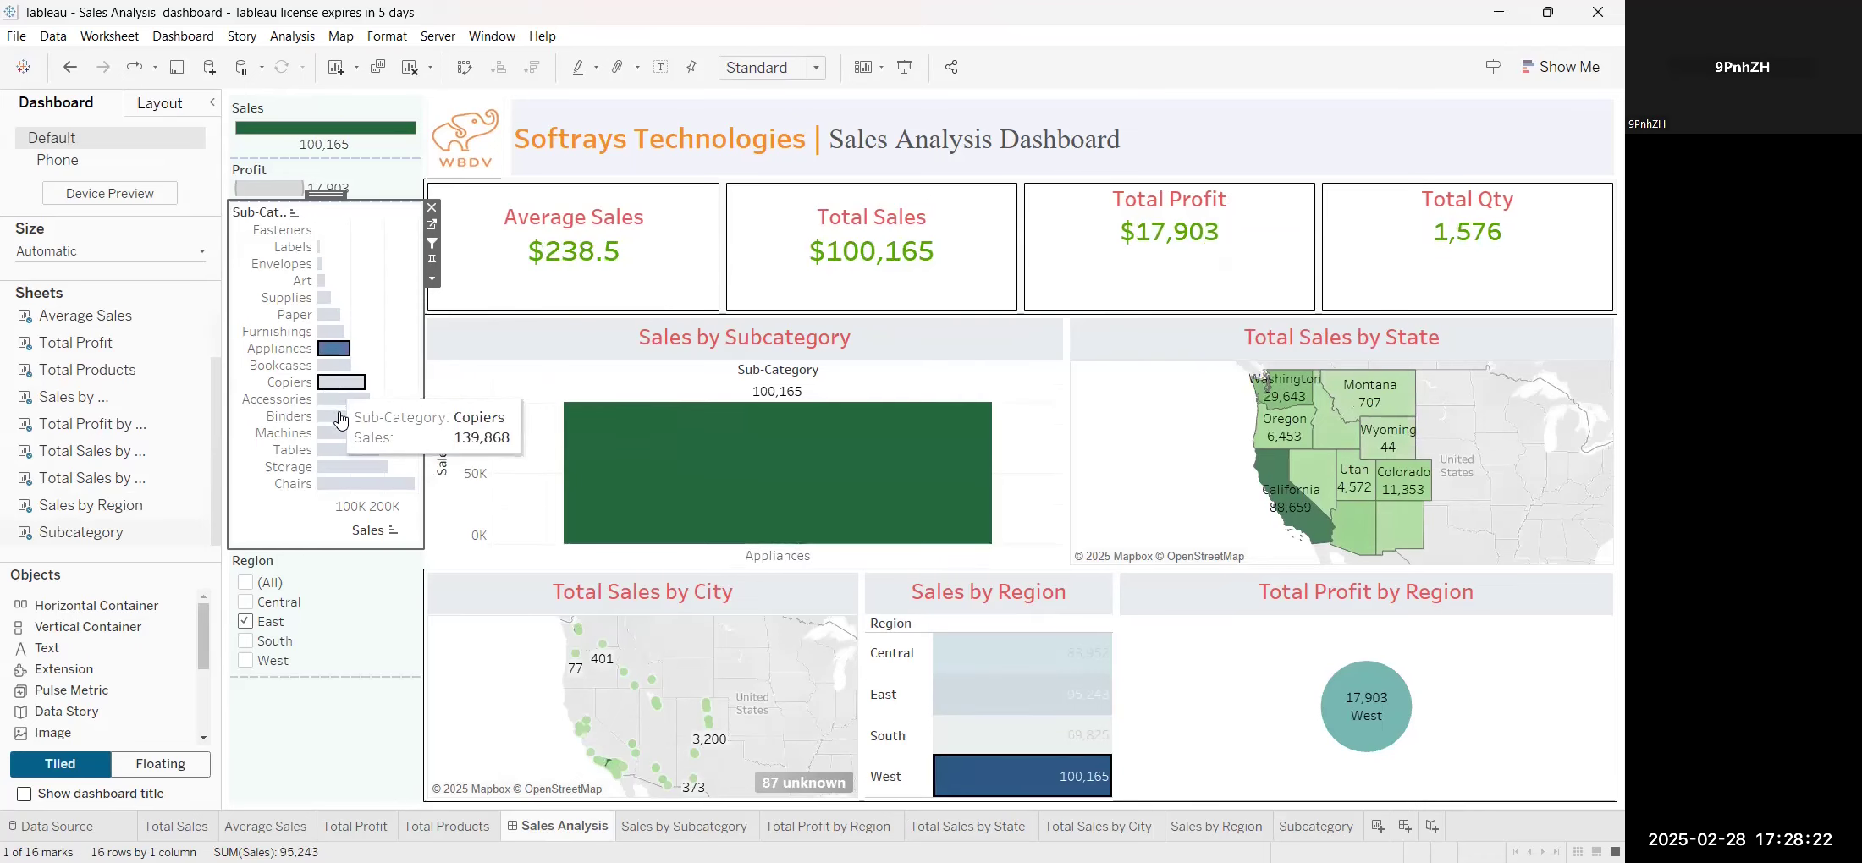
pyautogui.click(331, 394)
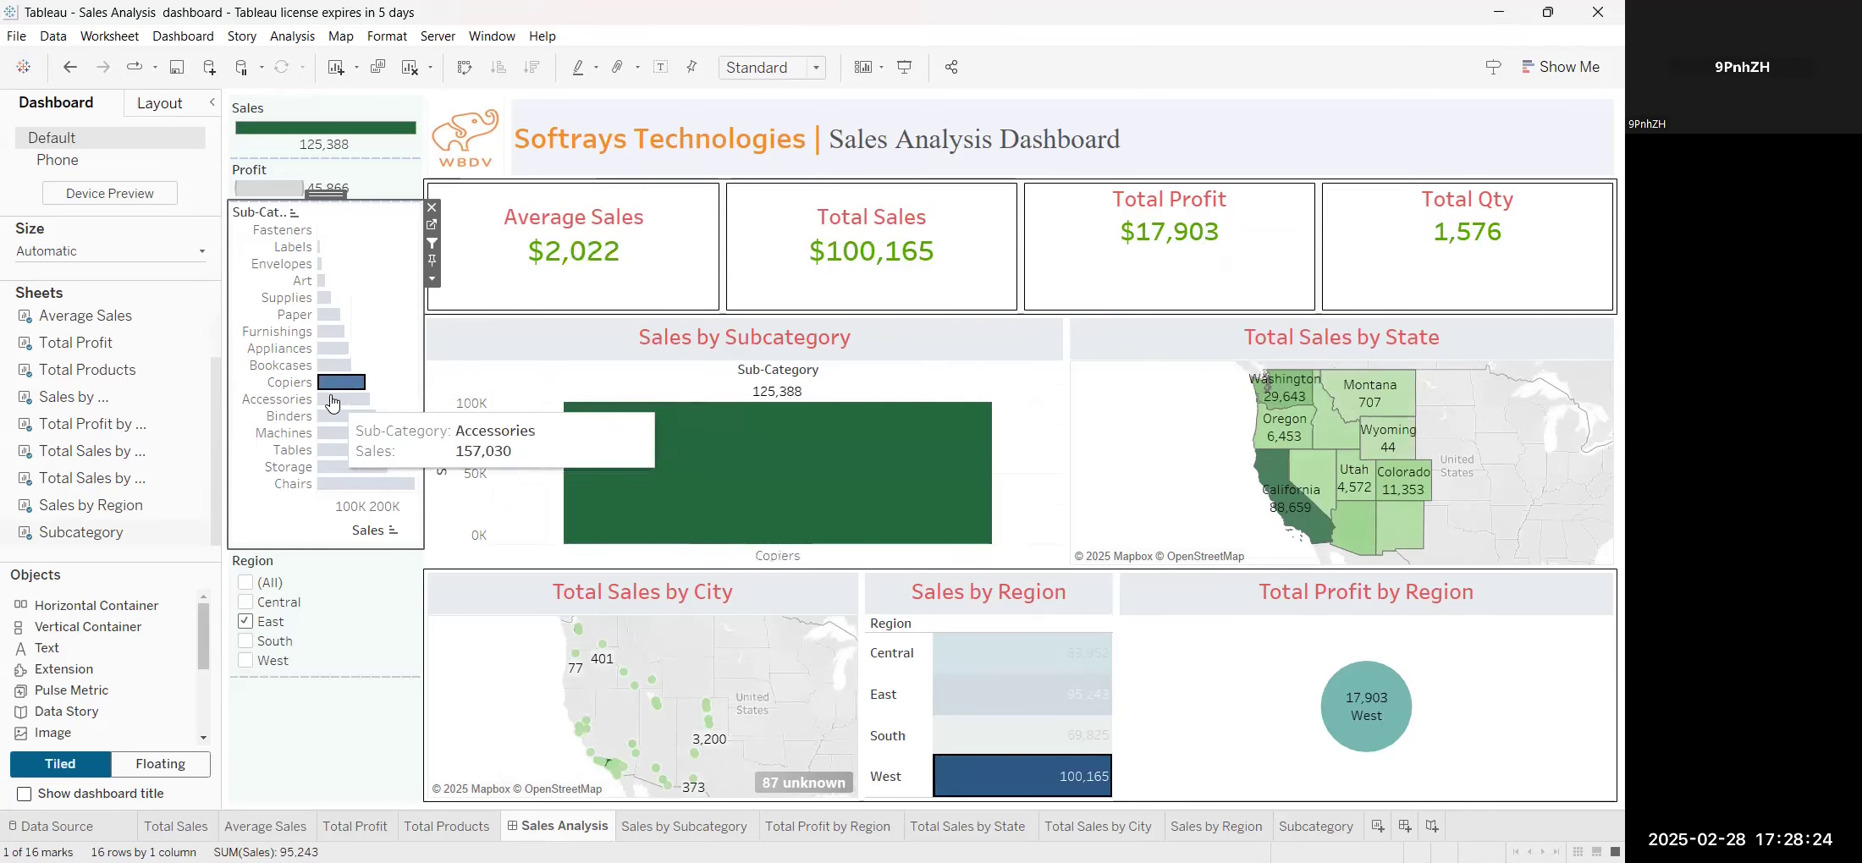
pyautogui.click(331, 399)
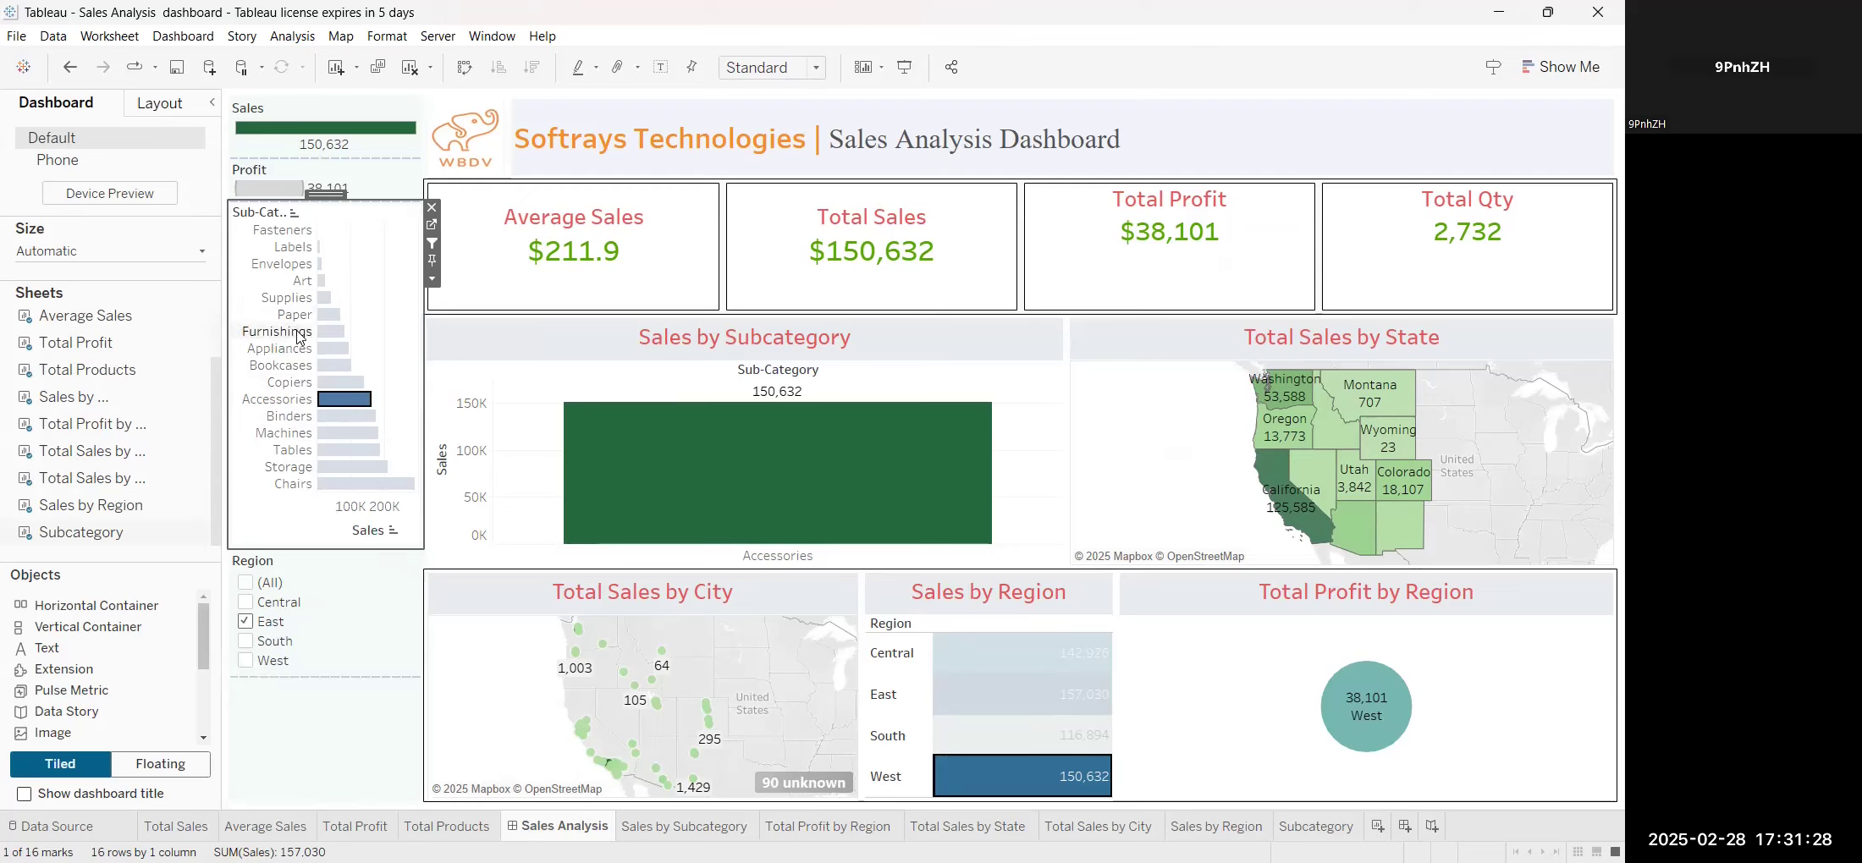
# Include all regions in the Region filter again, and filter the dashboard by the South region and the Tables subcategory
pyautogui.moveTo(1063, 731)
pyautogui.click(242, 603)
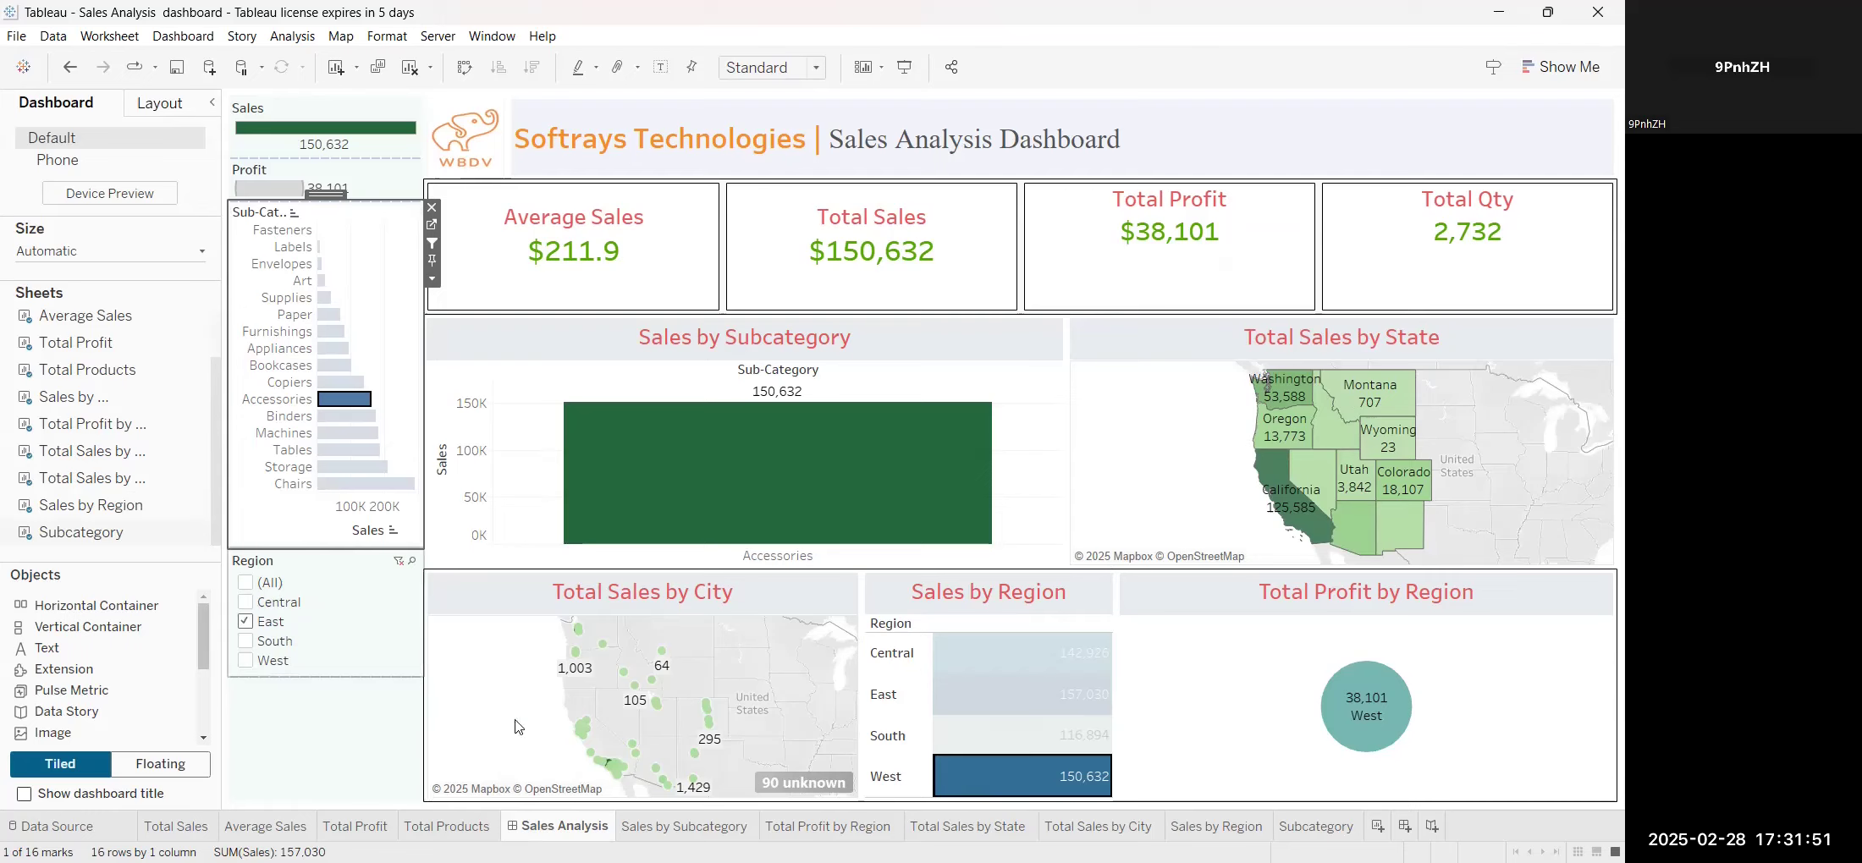
pyautogui.click(1053, 613)
pyautogui.click(1011, 738)
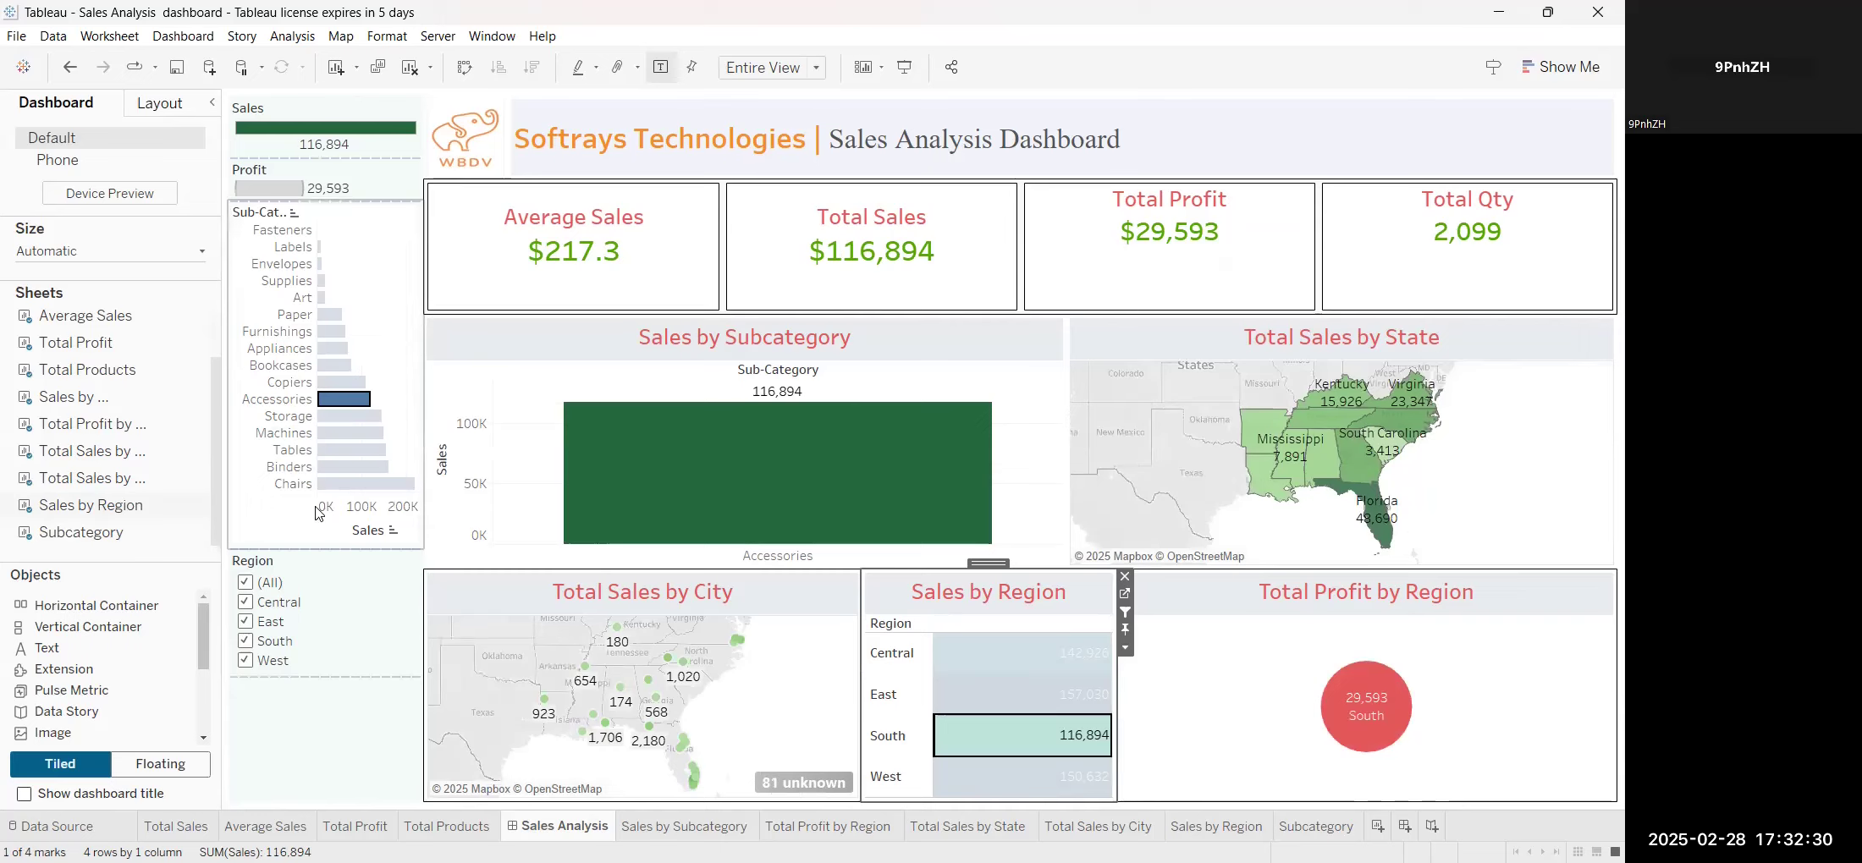
pyautogui.click(356, 459)
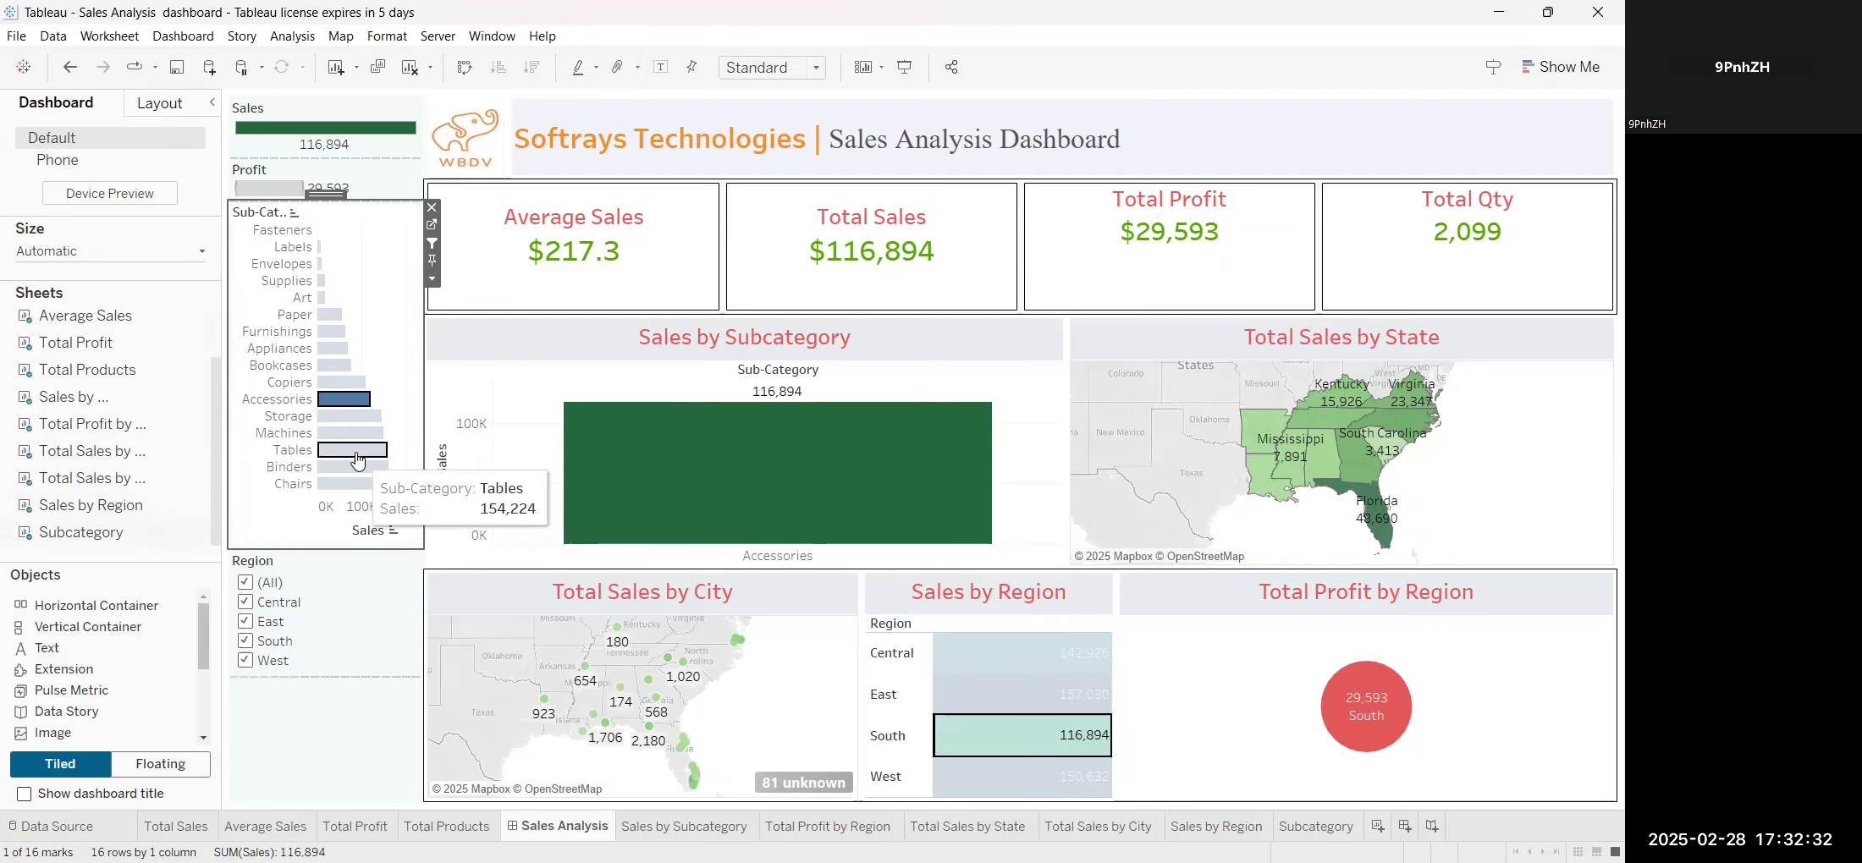
pyautogui.click(356, 460)
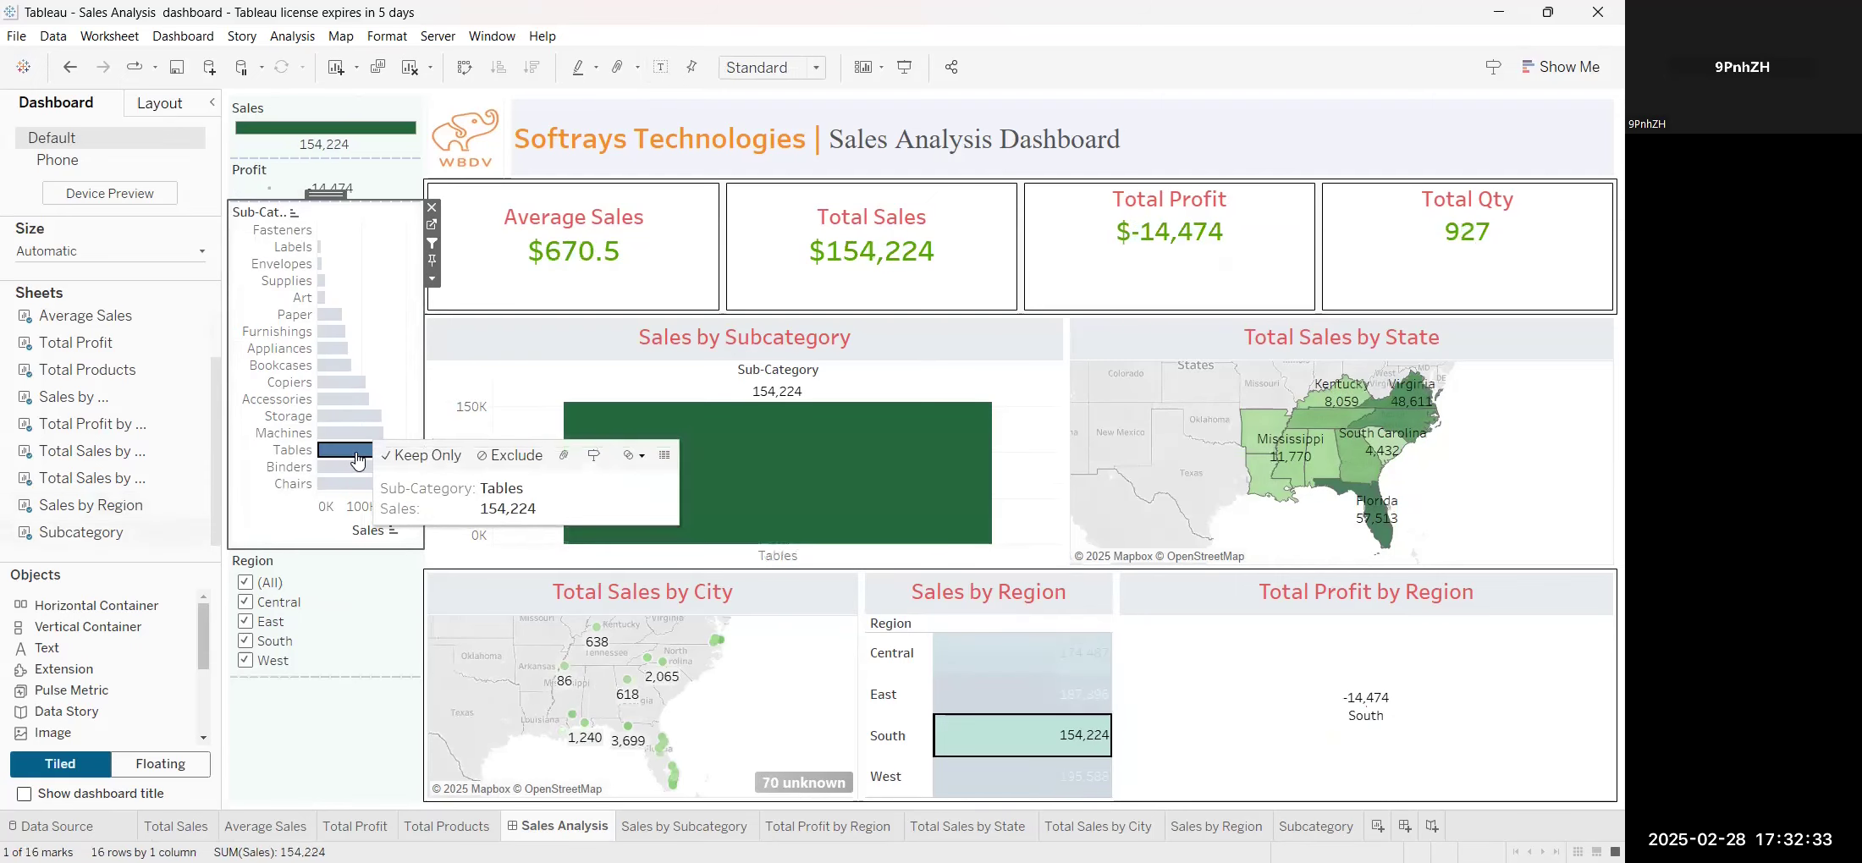
pyautogui.click(268, 616)
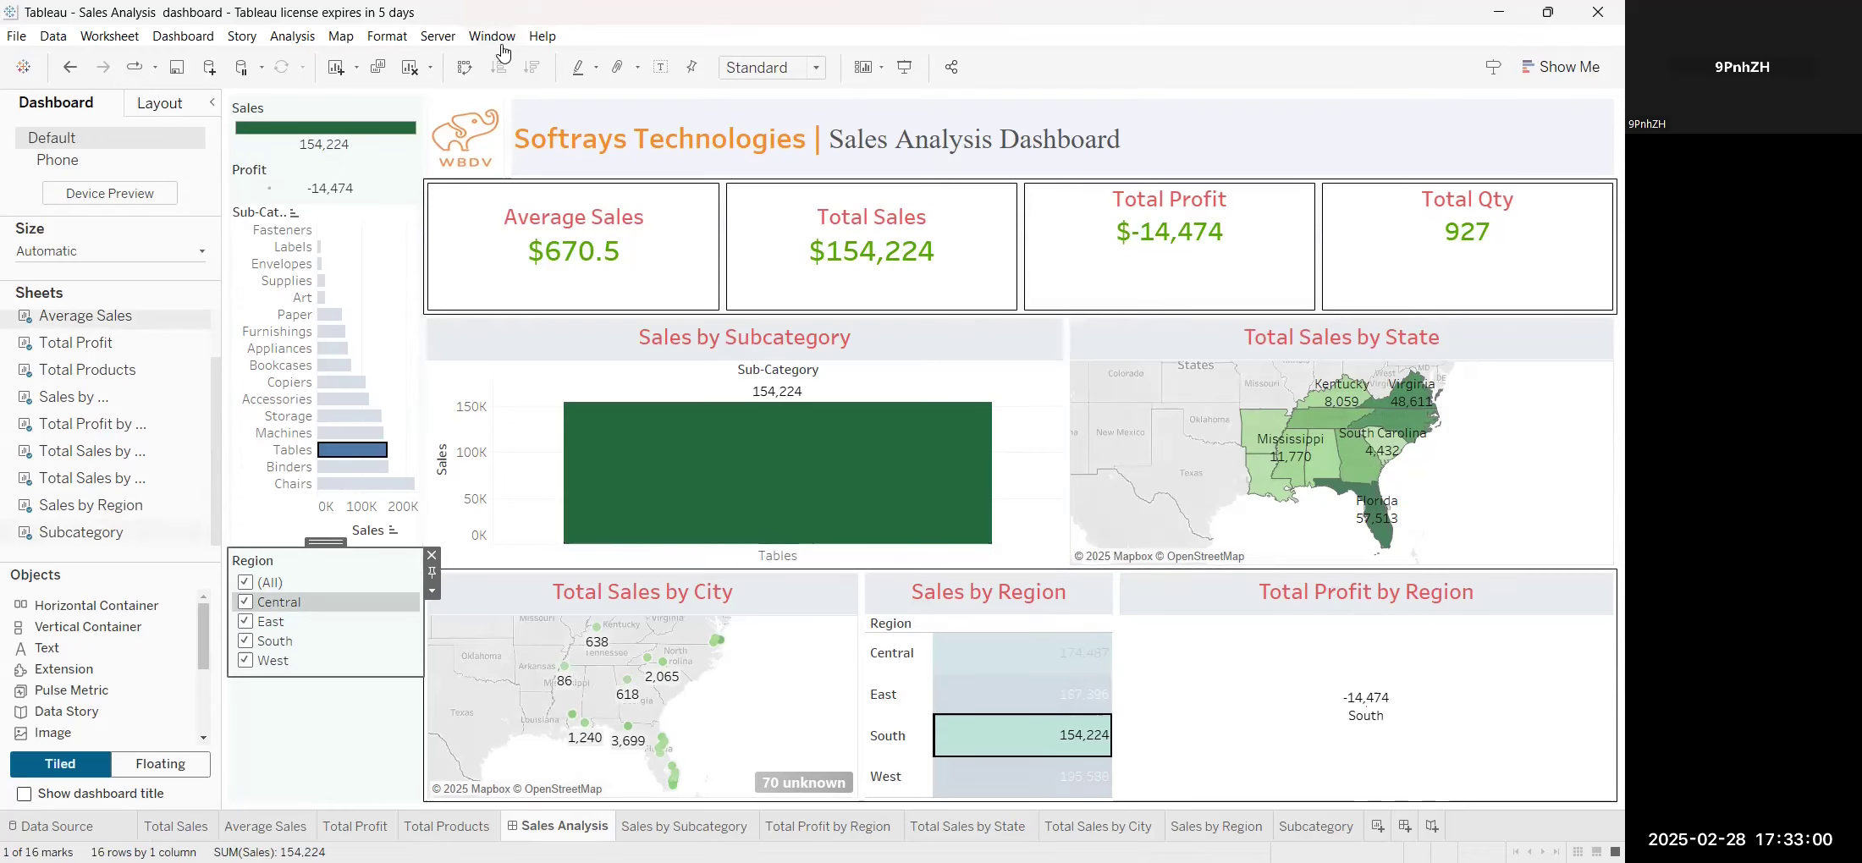
pyautogui.moveTo(485, 206)
pyautogui.moveTo(1106, 257)
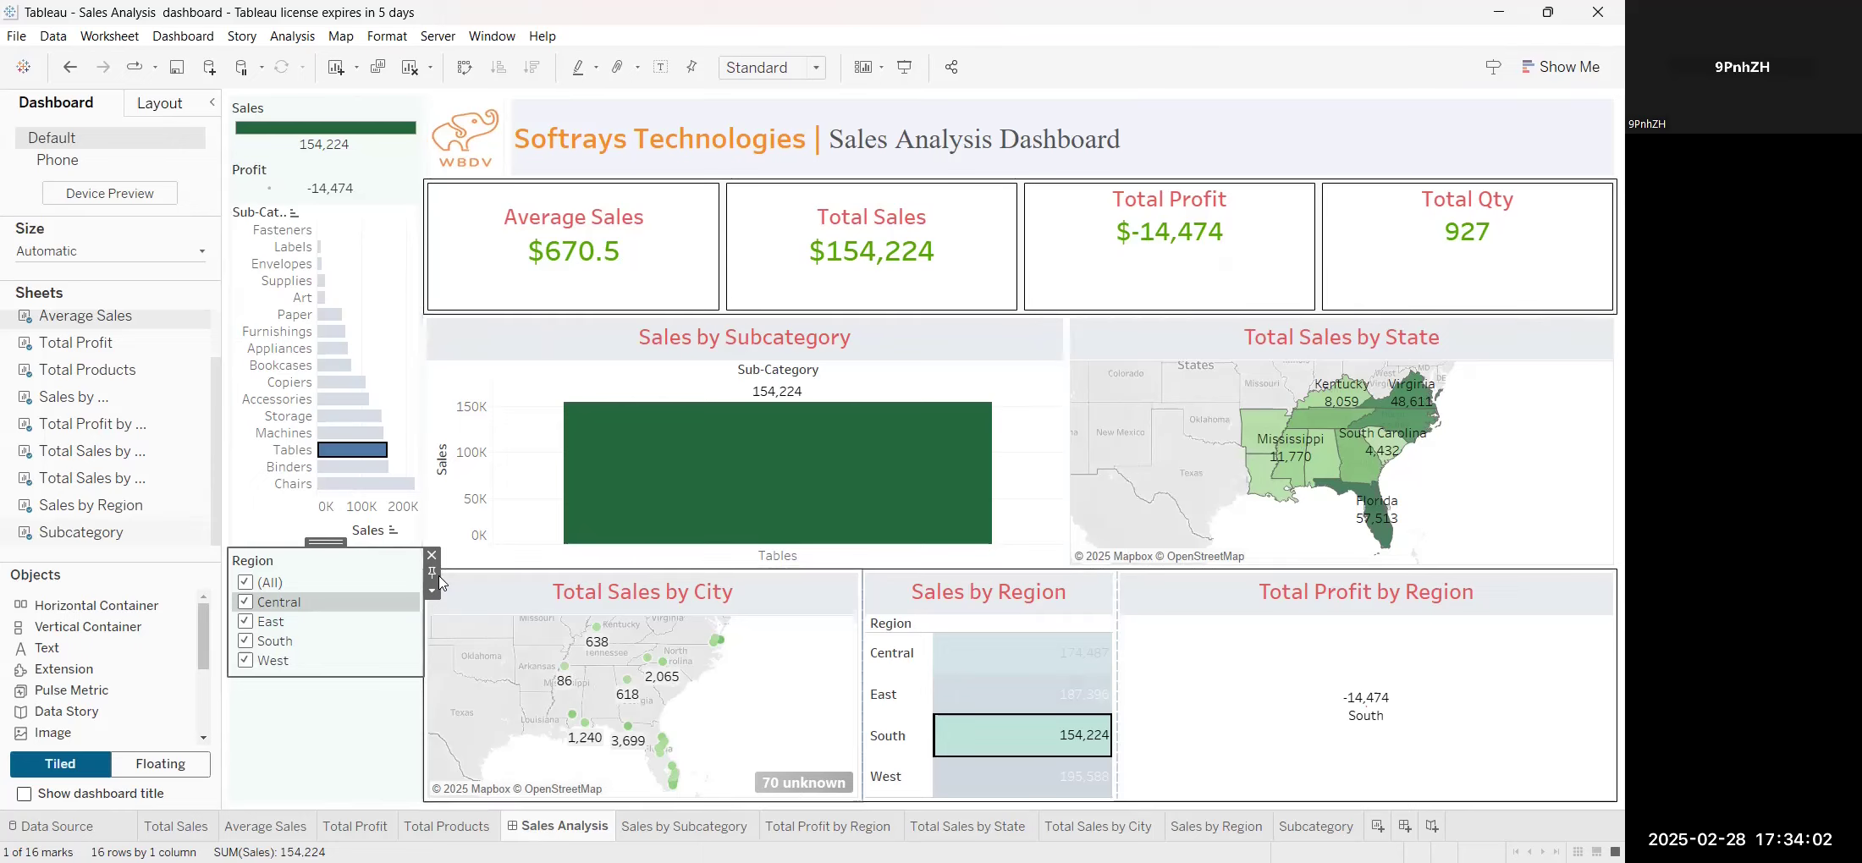
pyautogui.click(354, 739)
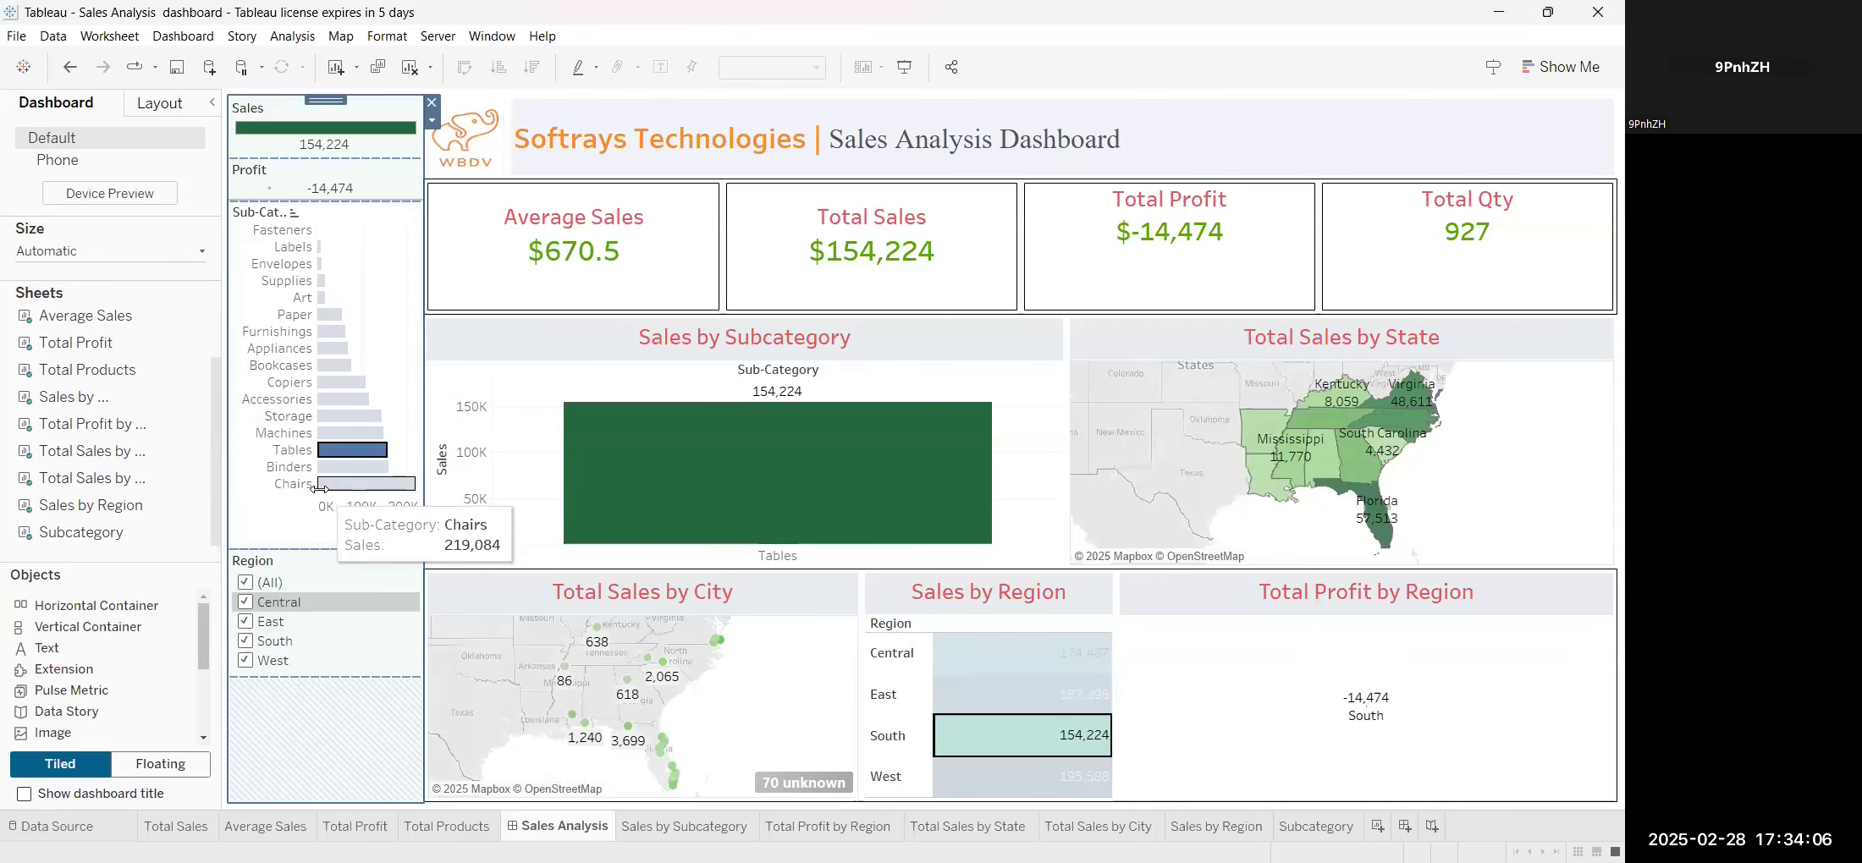